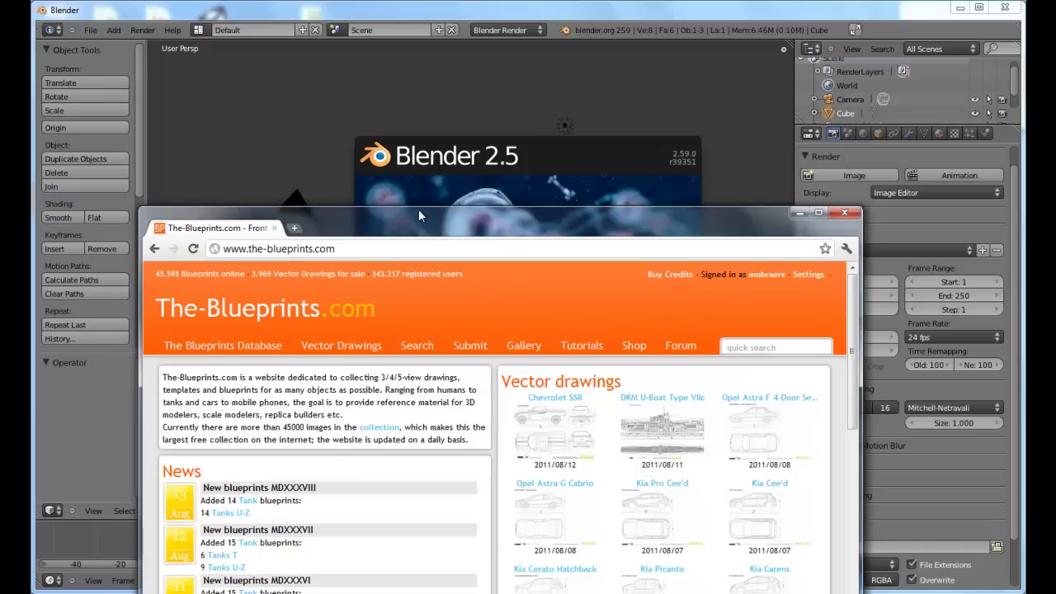
Step: Maximize the browser window and open the Boeing listing under Modern Airplanes in the blueprints database
{"action": "left_click_drag", "start_coordinate": [418, 215], "coordinate": [453, 2]}
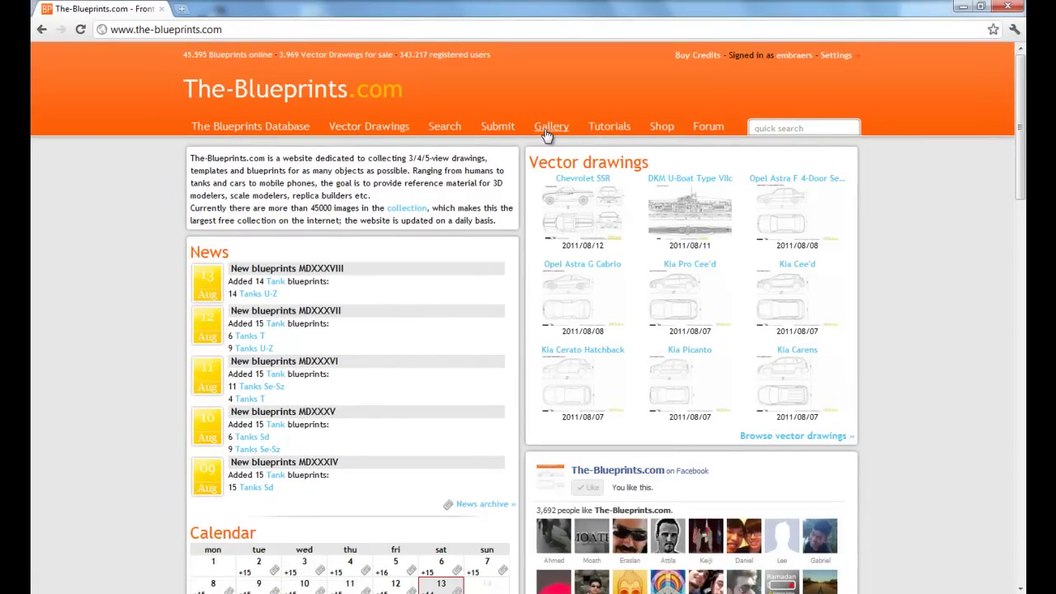
{"action": "left_click", "coordinate": [255, 129]}
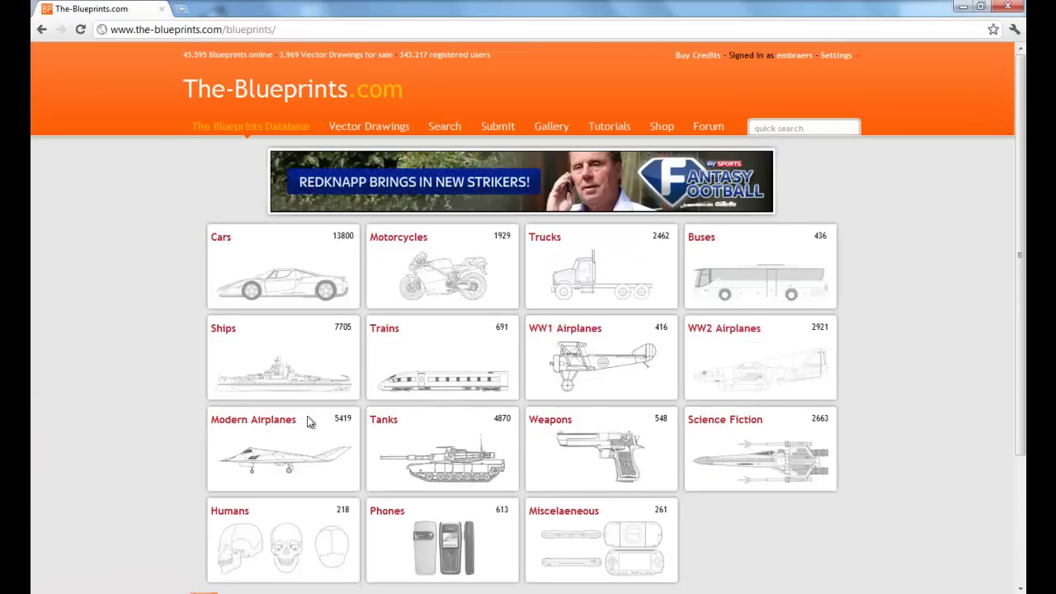
{"action": "left_click", "coordinate": [276, 422]}
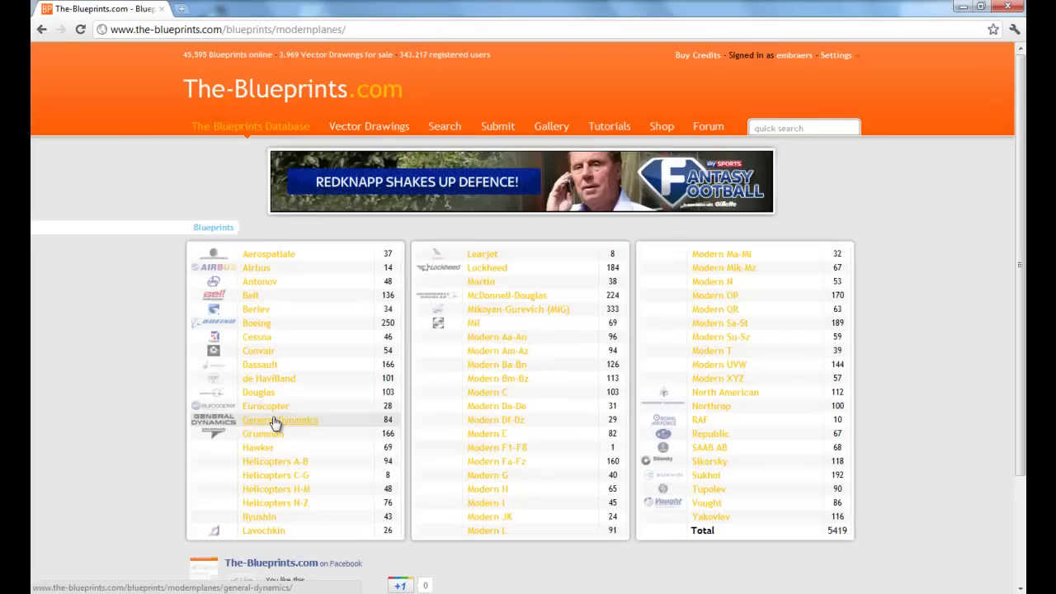
{"action": "left_click", "coordinate": [259, 326]}
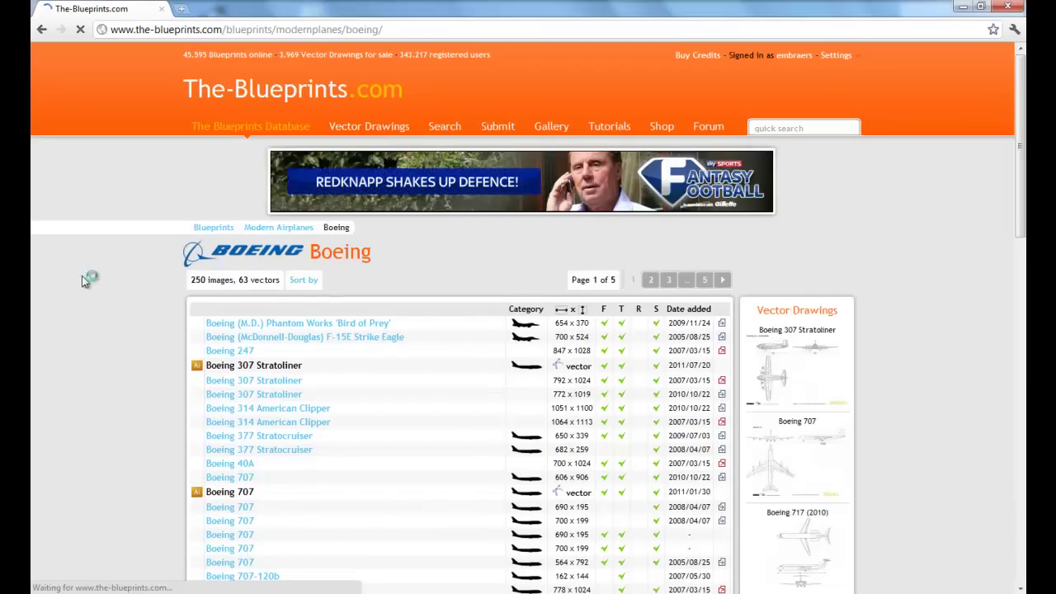
Step: Browse the Boeing listing to page 2 and open the 2000 x 1306 Boeing 757-200 blueprint
{"action": "middle_click", "coordinate": [82, 276]}
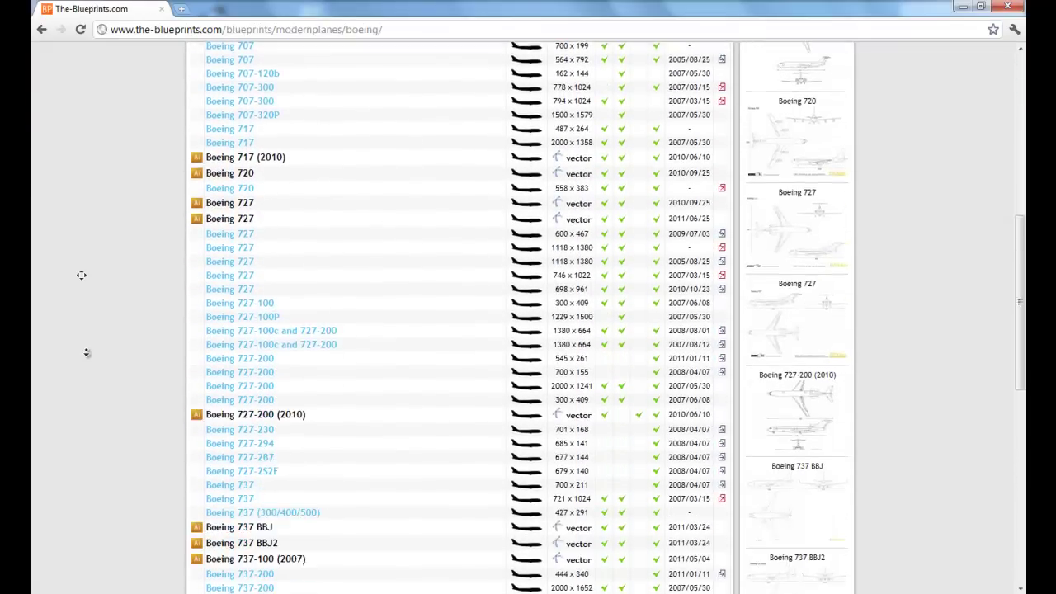
{"action": "middle_click", "coordinate": [86, 379]}
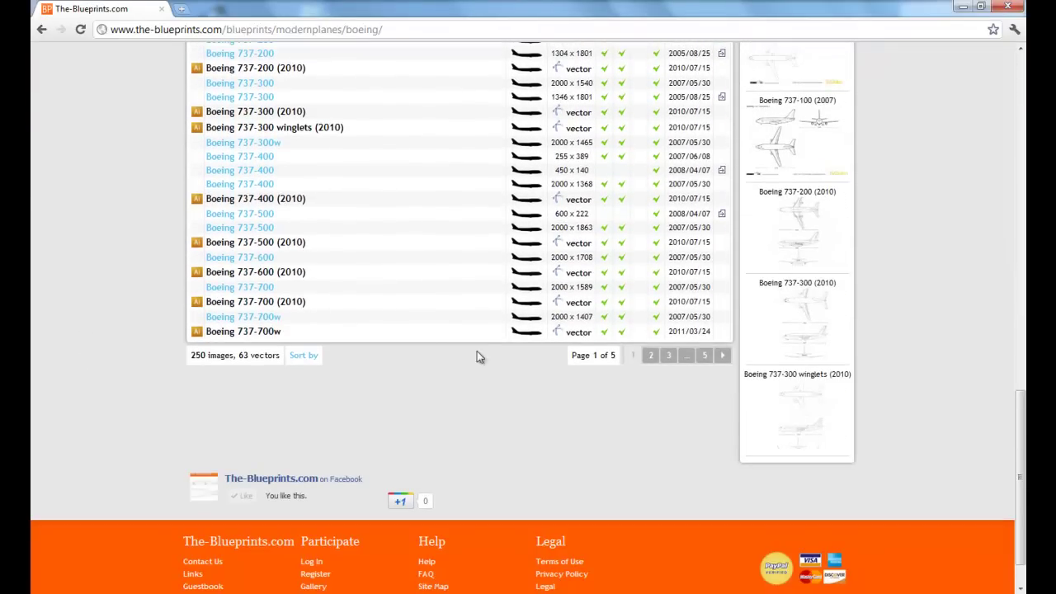
{"action": "left_click", "coordinate": [650, 354]}
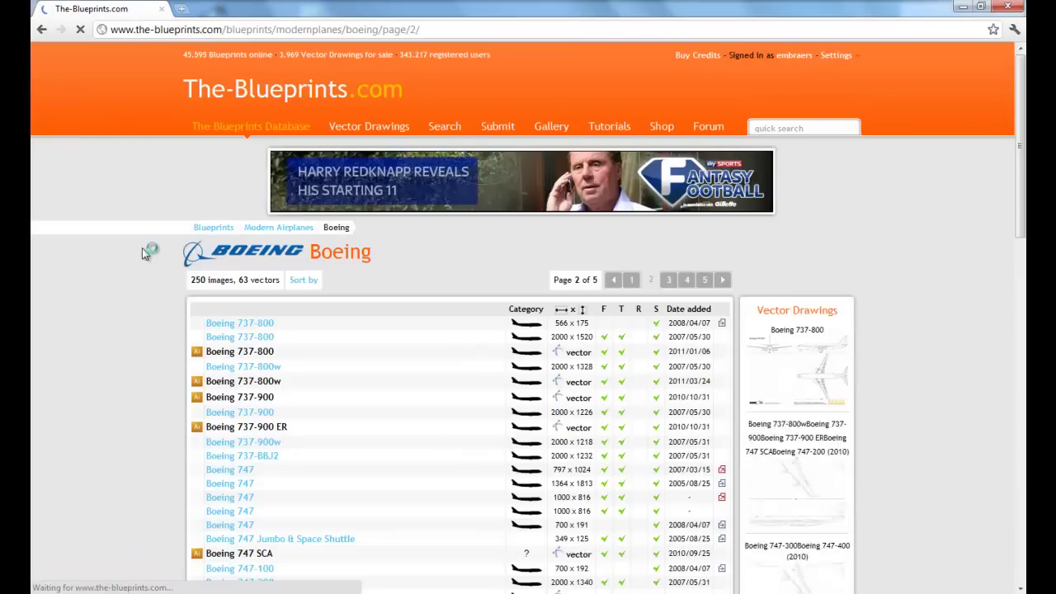
{"action": "middle_click", "coordinate": [94, 255]}
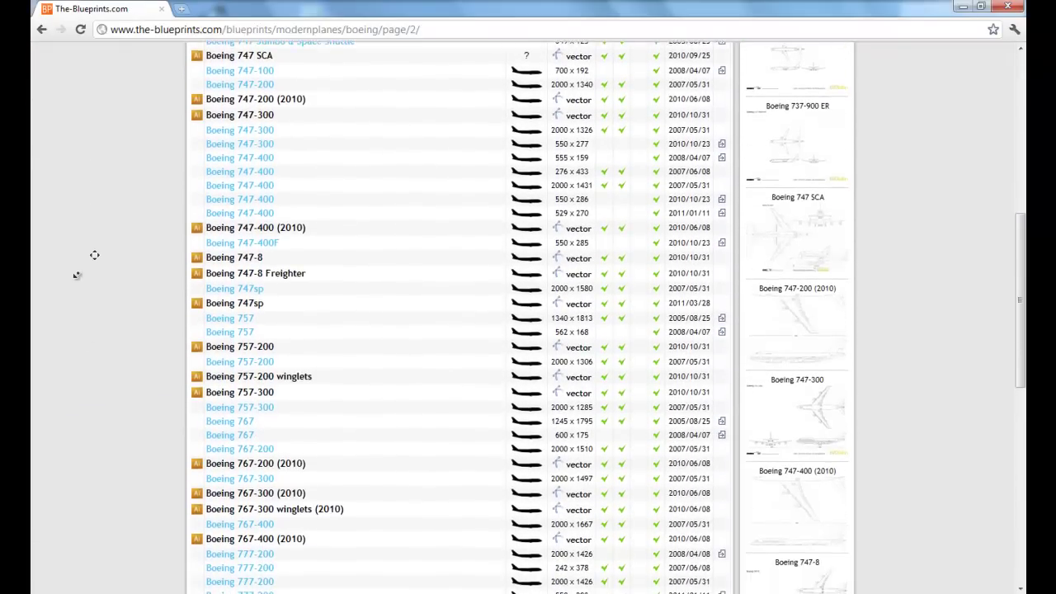
{"action": "middle_click", "coordinate": [79, 276]}
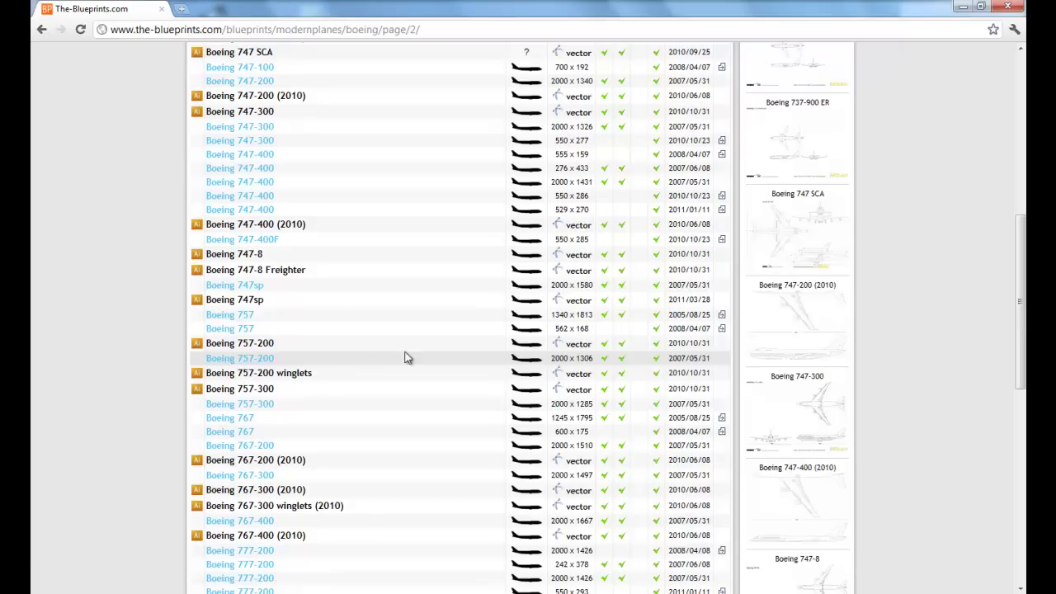
{"action": "left_click", "coordinate": [247, 360]}
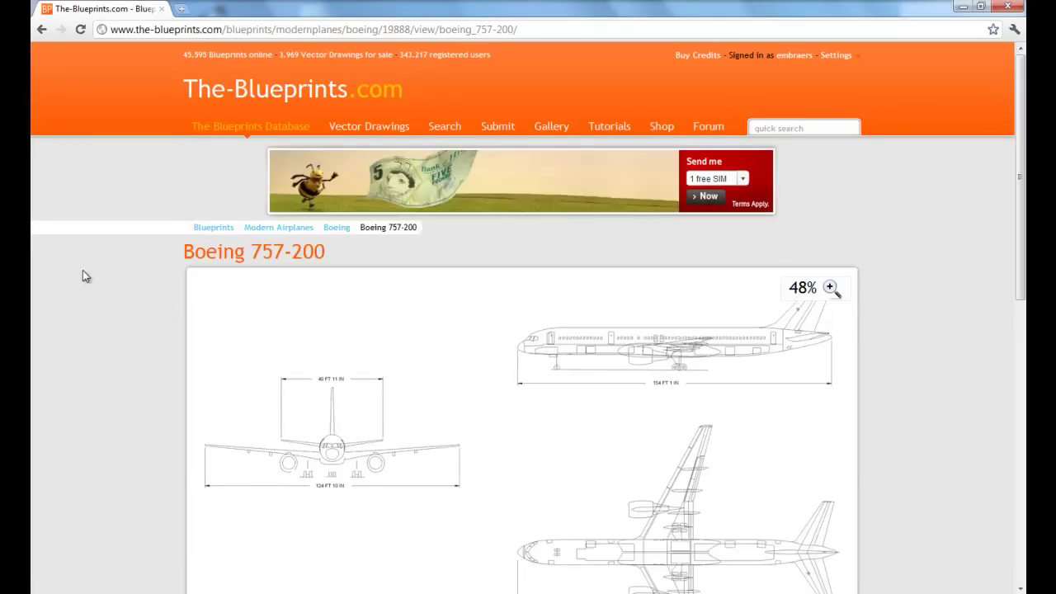
Step: Save the Boeing 757-200 blueprint image to the Desktop as the GIF file boeing-757-200
{"action": "middle_click", "coordinate": [83, 269]}
{"action": "middle_click_drag", "start_coordinate": [86, 357], "coordinate": [87, 308]}
{"action": "right_click", "coordinate": [611, 305]}
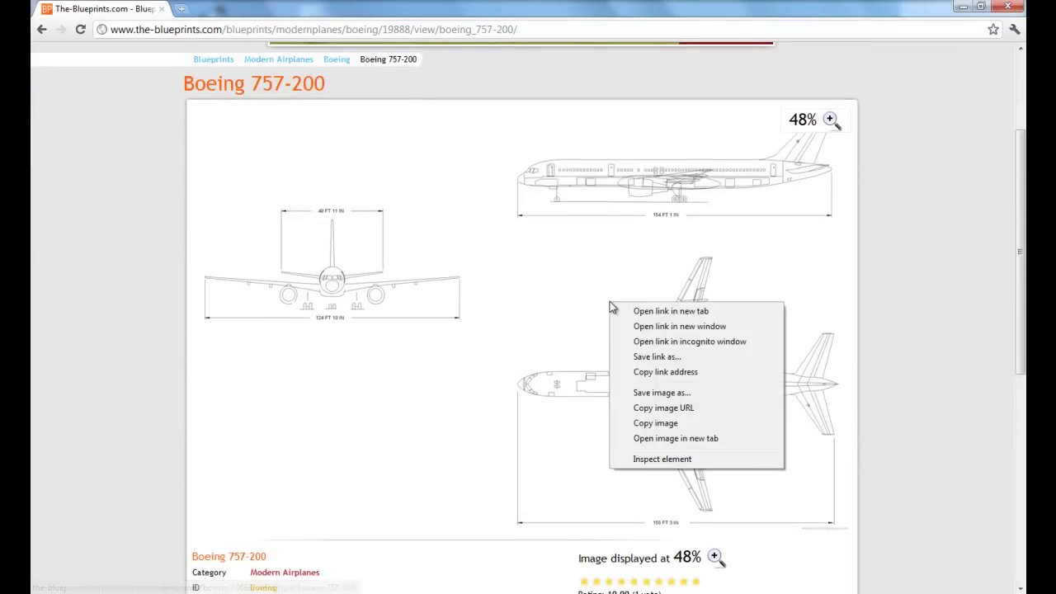
{"action": "left_click", "coordinate": [664, 394]}
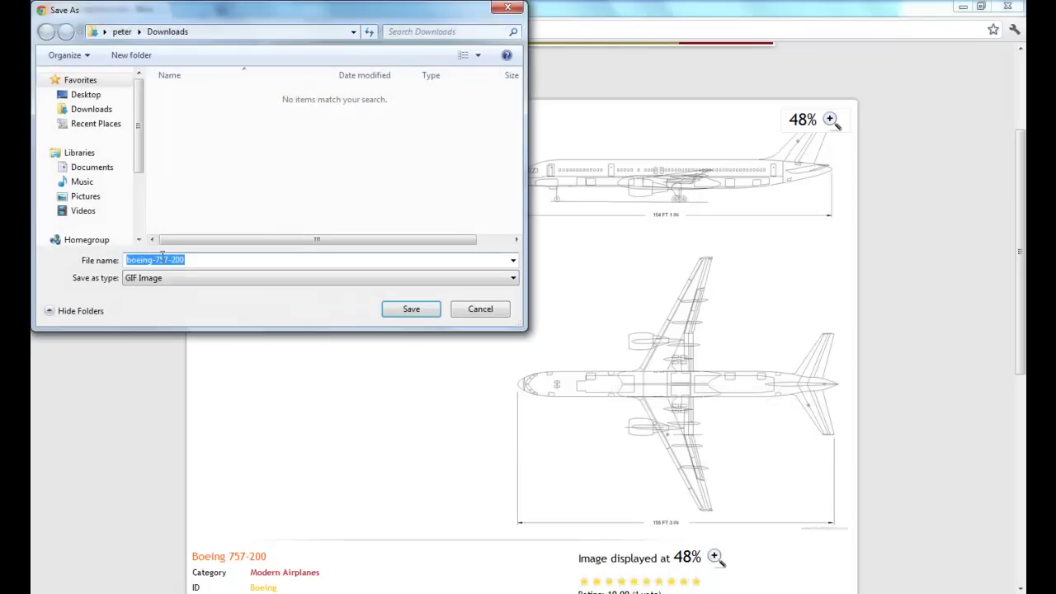
{"action": "left_click", "coordinate": [86, 95]}
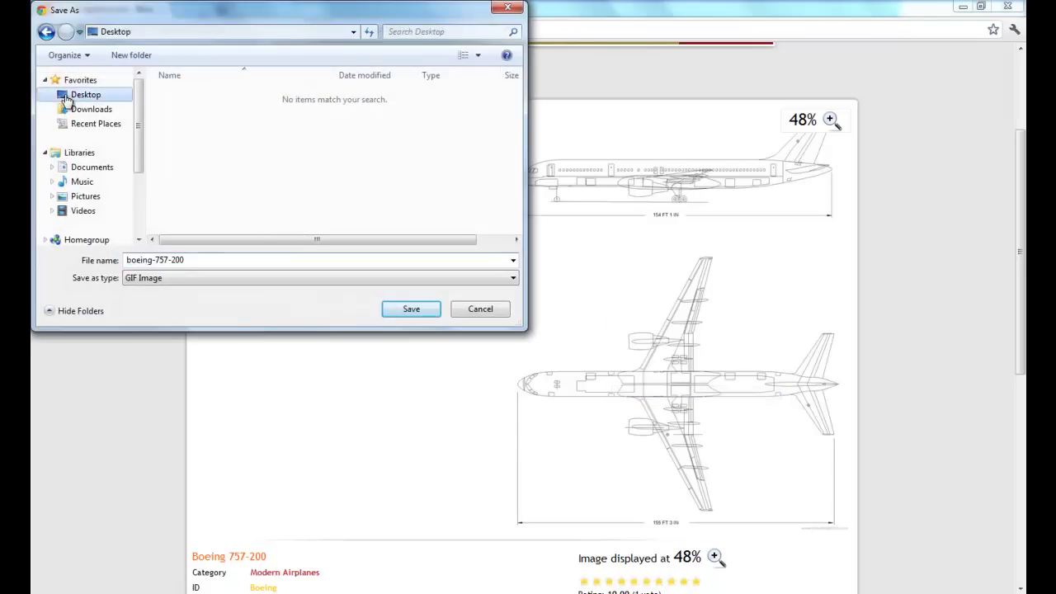
{"action": "scroll", "coordinate": [507, 203], "scroll_direction": "down", "scroll_amount": 1}
{"action": "left_click", "coordinate": [424, 309]}
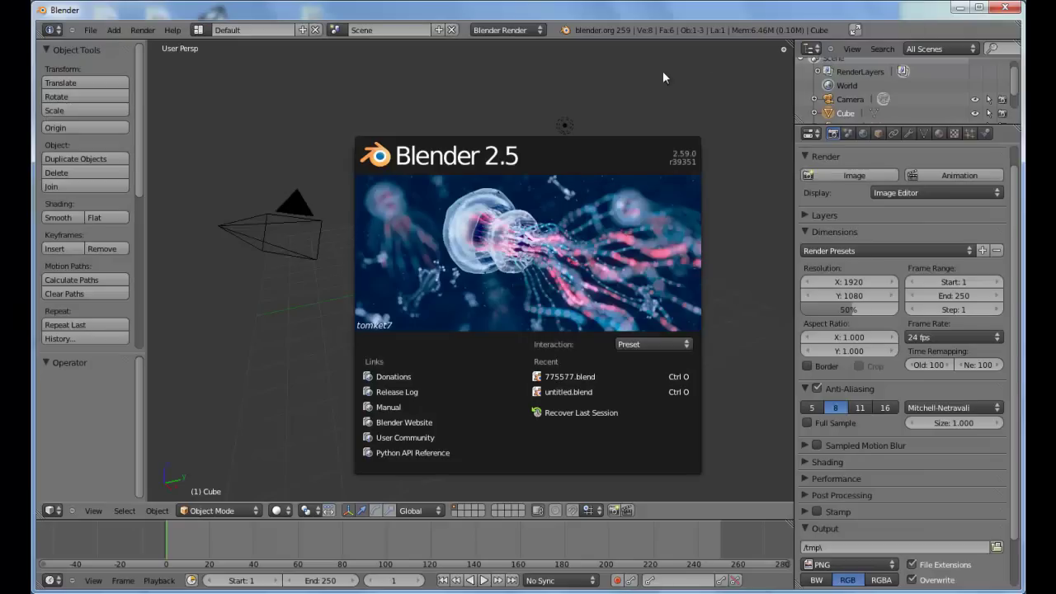
Step: Minimize the open windows and move the downloaded boeing-757-200 file to the empty desktop area beneath New folder (2)
{"action": "left_click", "coordinate": [959, 7]}
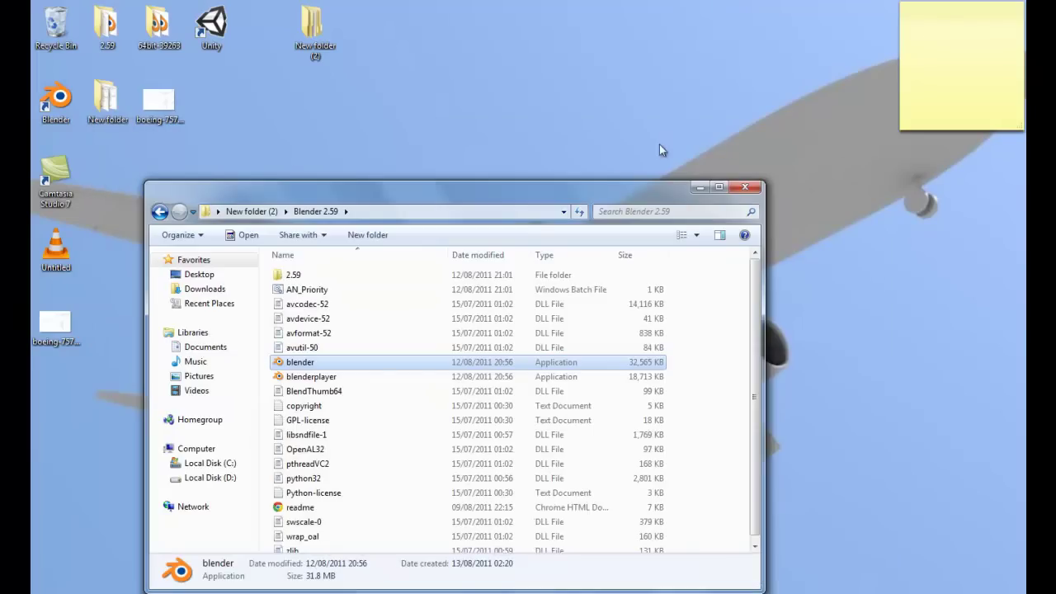
{"action": "left_click", "coordinate": [702, 188]}
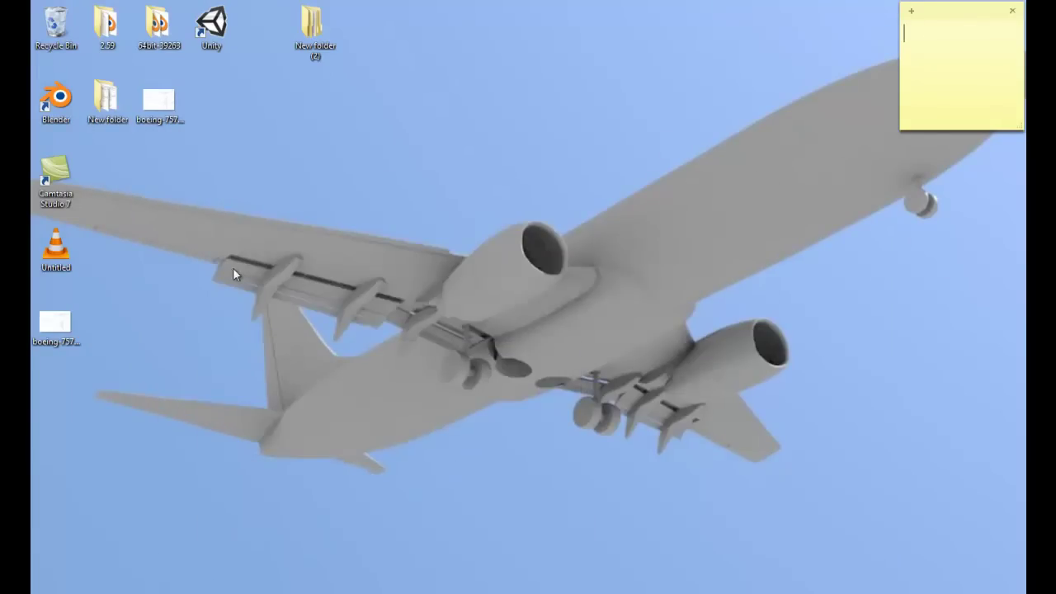
{"action": "left_click_drag", "start_coordinate": [41, 337], "coordinate": [302, 189]}
{"action": "right_click", "coordinate": [337, 141]}
{"action": "right_click", "coordinate": [323, 174]}
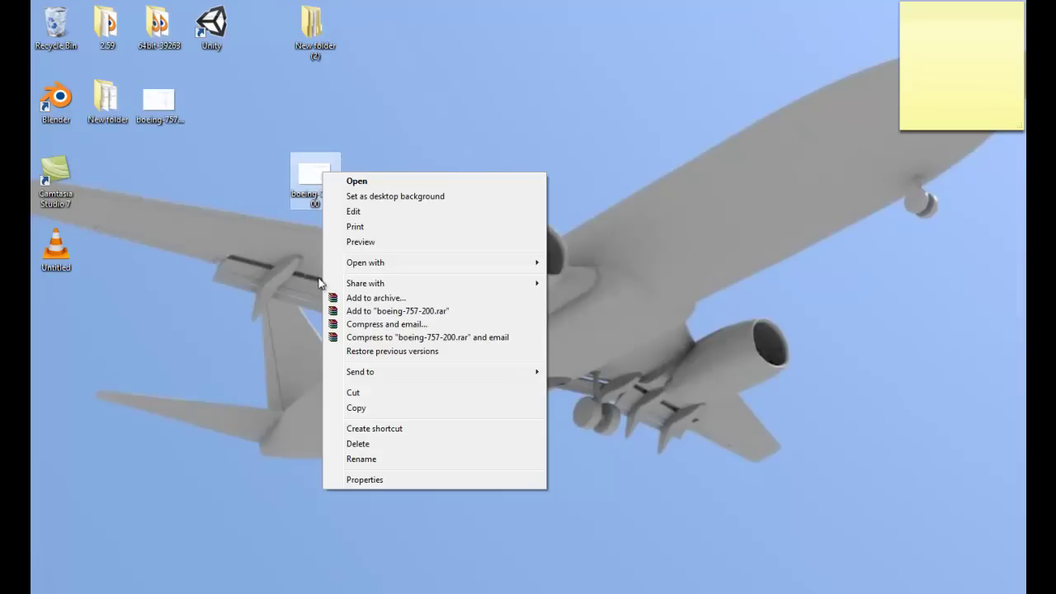
{"action": "key", "text": "Escape"}
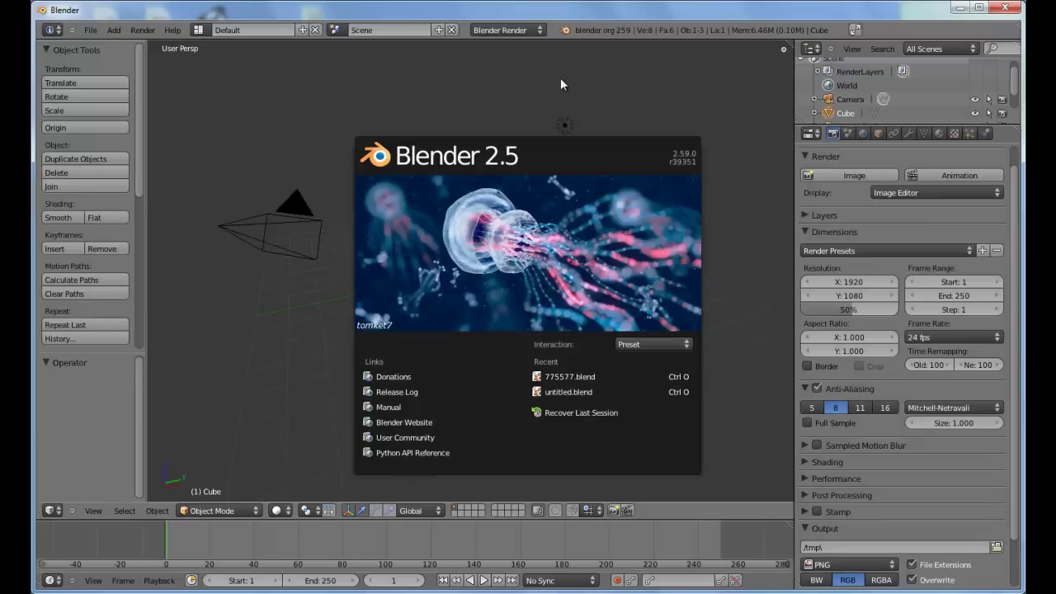
Step: Return to Blender, switch the 3D viewport to quad view and delete the default cube
{"action": "left_click", "coordinate": [512, 96]}
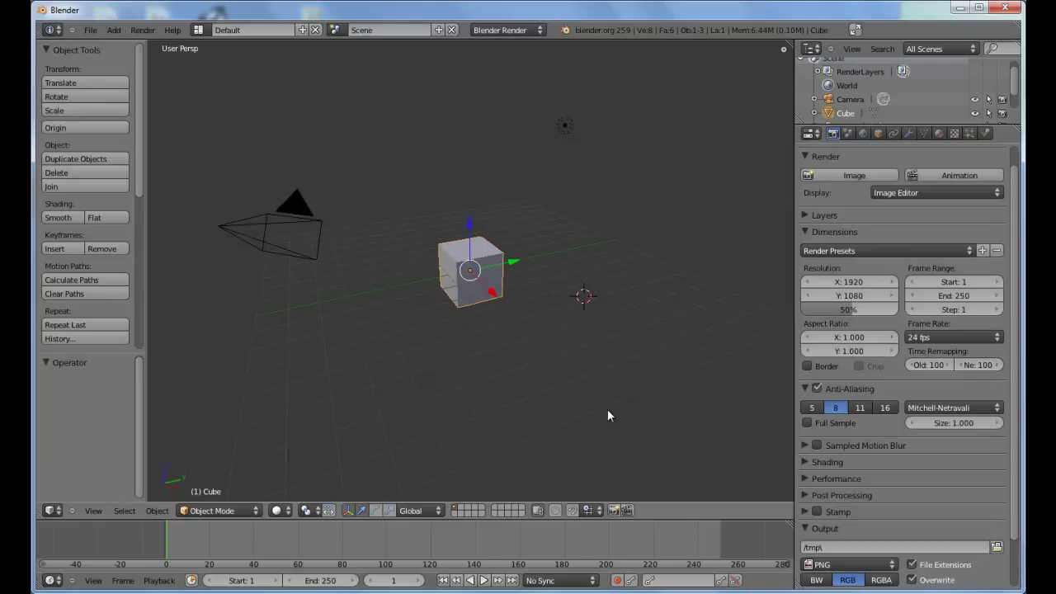
{"action": "key", "text": "ctrl+alt+q"}
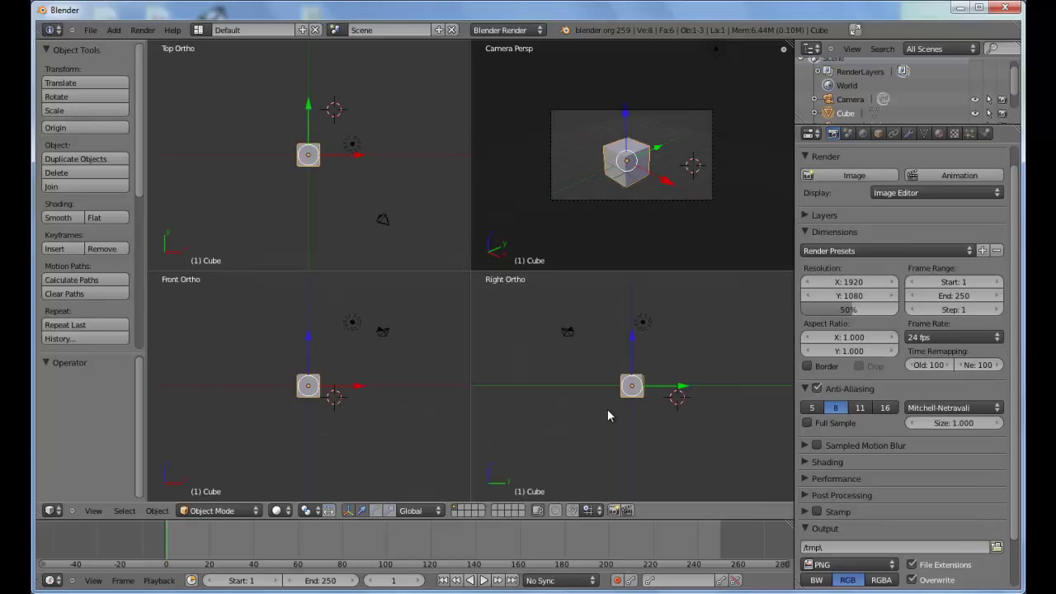
{"action": "left_click", "coordinate": [96, 511]}
{"action": "key", "text": "x"}
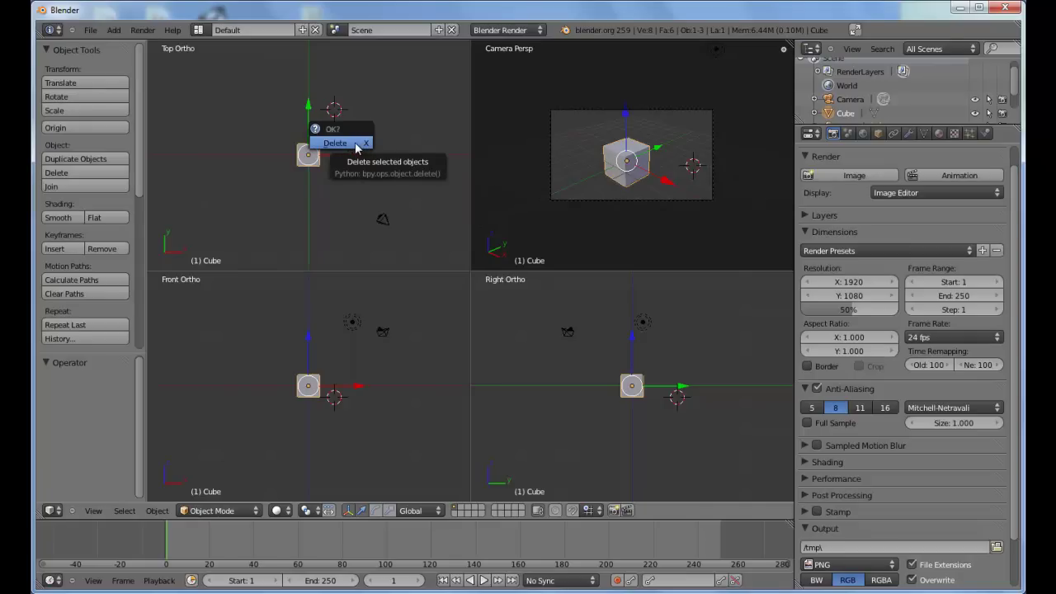
{"action": "left_click", "coordinate": [357, 147]}
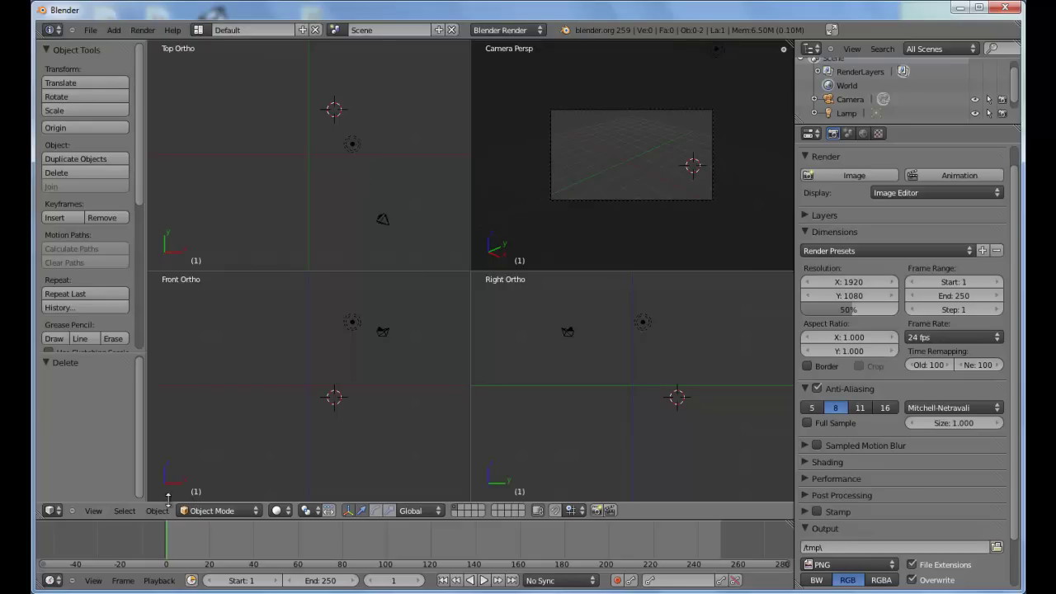
Step: Show the 3D viewport's Properties region and enable Background Images with its settings expanded
{"action": "left_click", "coordinate": [132, 512]}
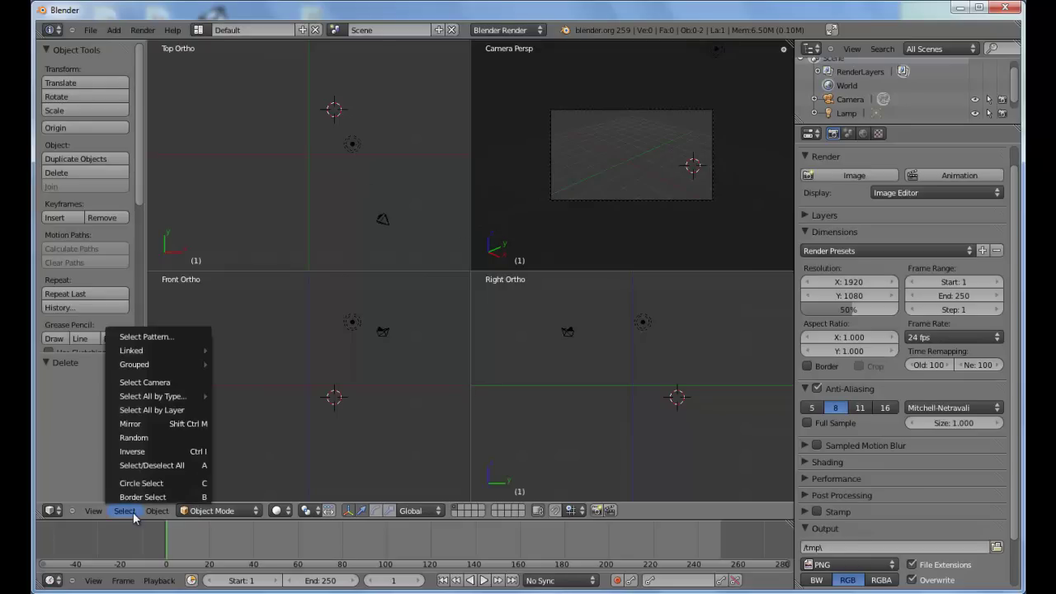
{"action": "left_click", "coordinate": [93, 510]}
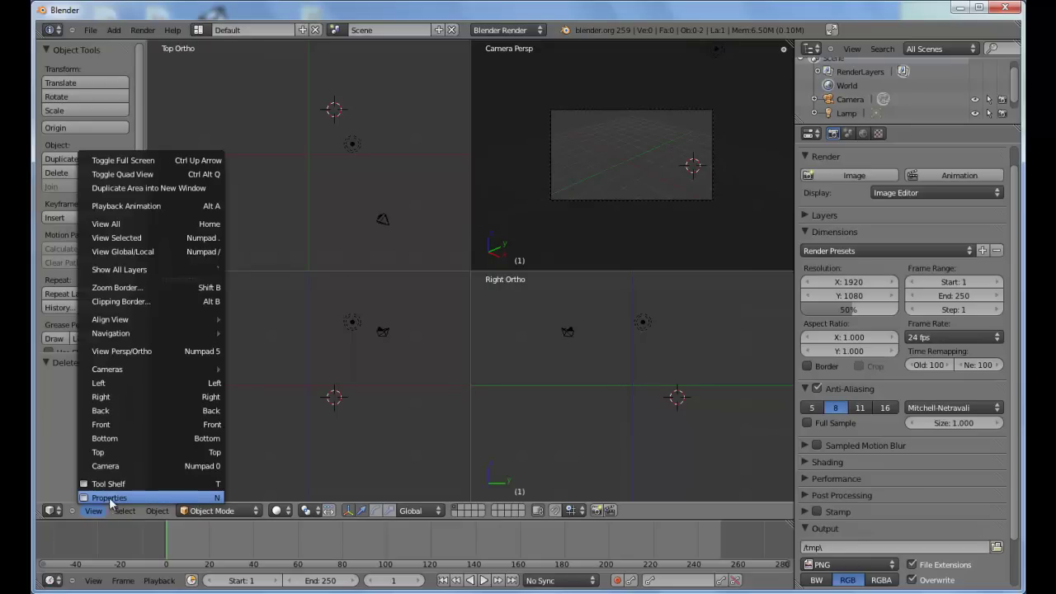
{"action": "left_click", "coordinate": [110, 497]}
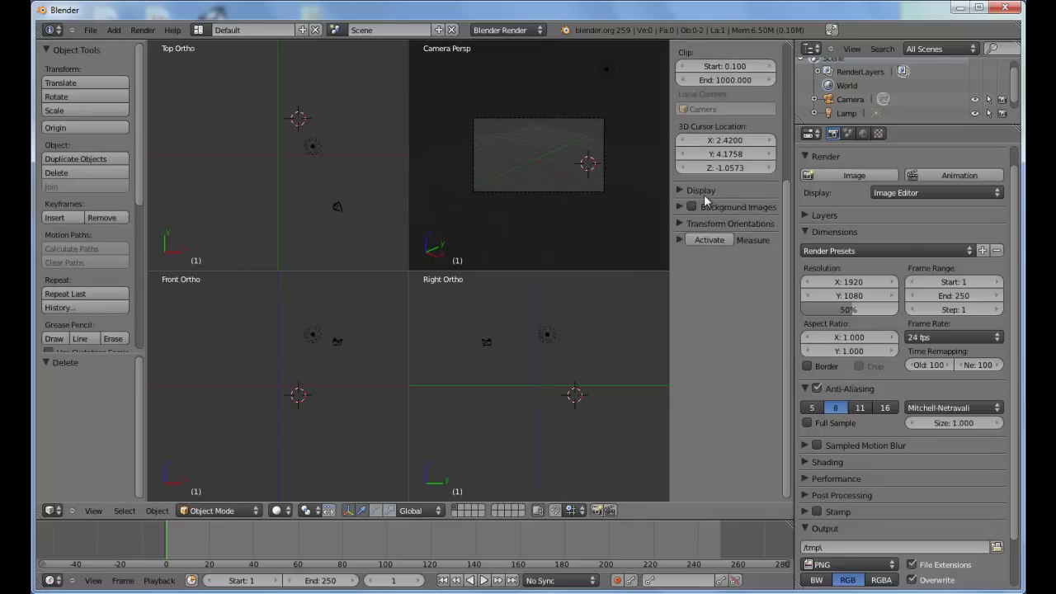
{"action": "scroll", "coordinate": [711, 227], "scroll_direction": "up", "scroll_amount": 6}
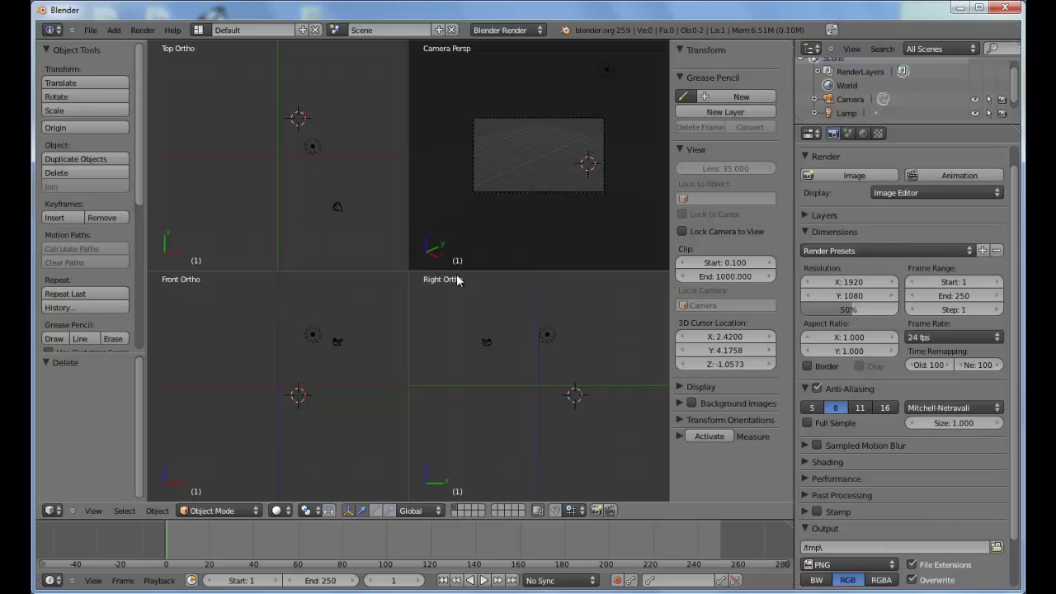
{"action": "left_click", "coordinate": [691, 404]}
{"action": "left_click", "coordinate": [681, 404]}
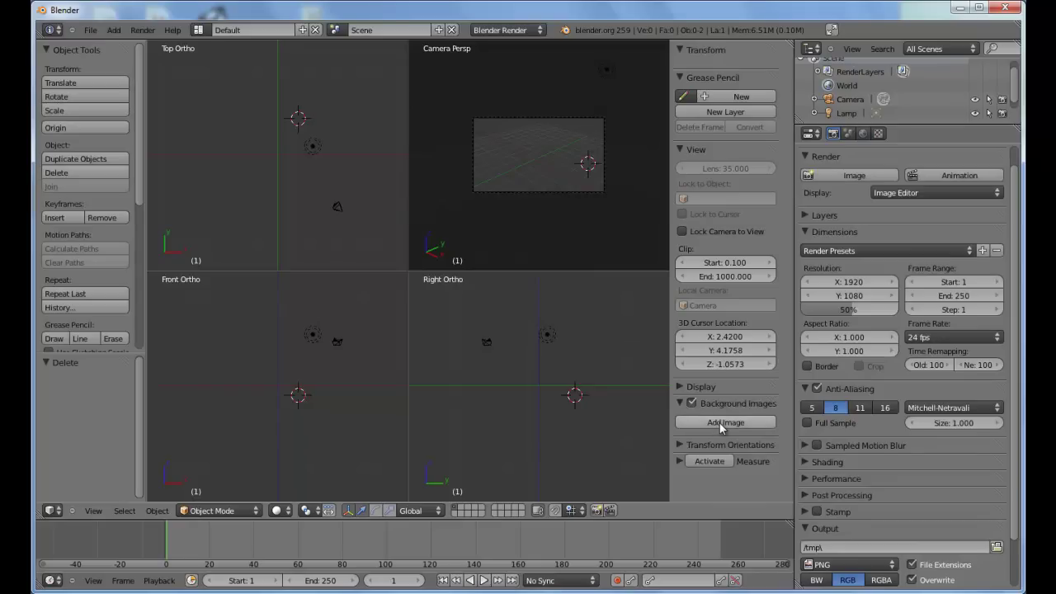
Step: Add three empty background image slots to the viewport
{"action": "left_click", "coordinate": [706, 424]}
{"action": "left_click", "coordinate": [705, 423]}
{"action": "left_click", "coordinate": [705, 424]}
{"action": "scroll", "coordinate": [712, 404], "scroll_direction": "down", "scroll_amount": 3}
Step: Assign the three background image slots to the Top, Front and Right axes respectively
{"action": "left_click", "coordinate": [685, 340]}
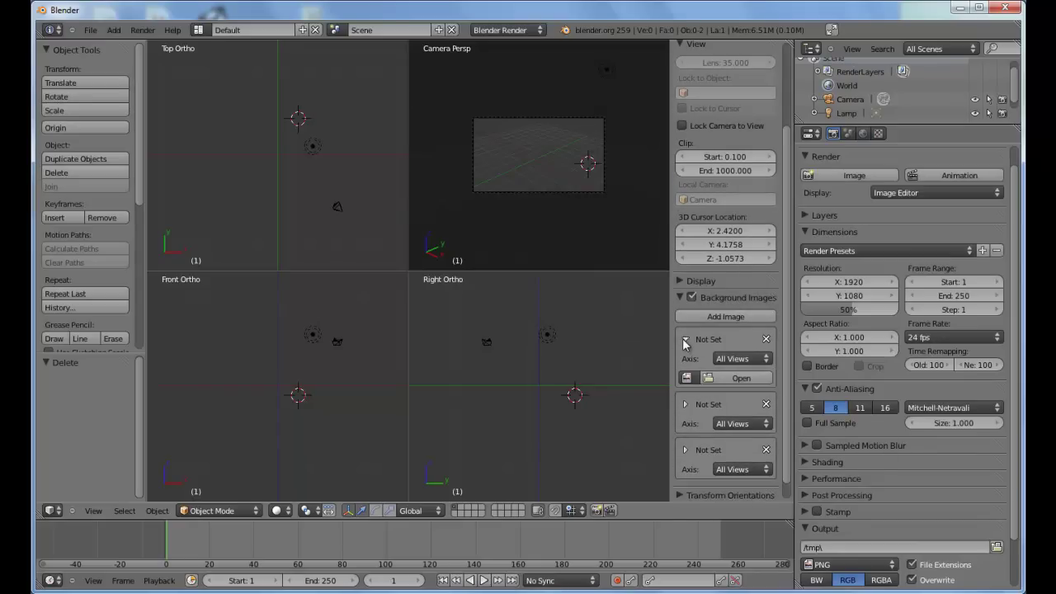
{"action": "left_click", "coordinate": [741, 359]}
{"action": "left_click", "coordinate": [645, 345]}
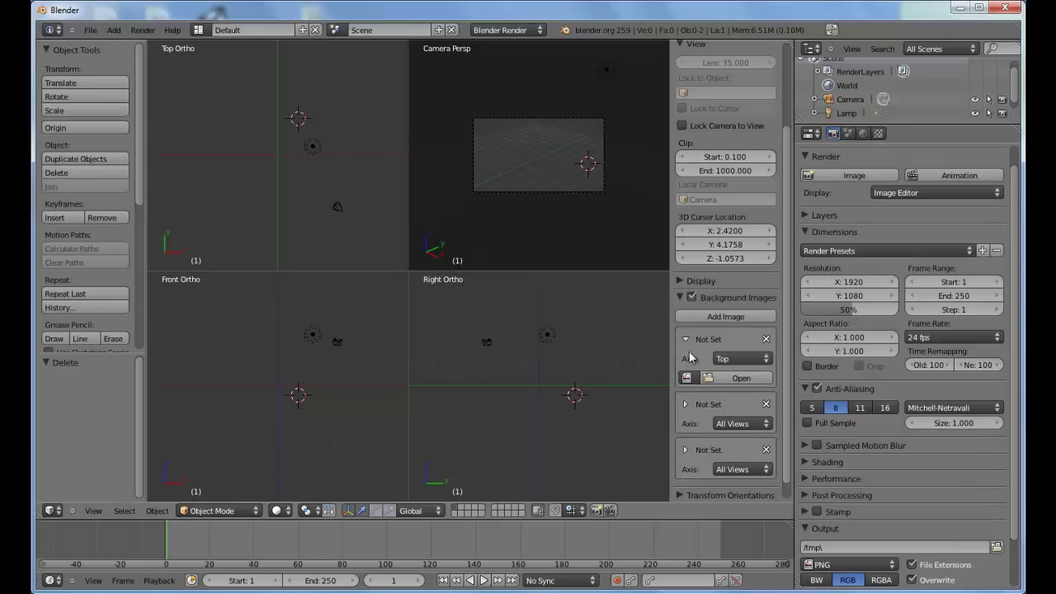
{"action": "left_click", "coordinate": [747, 423]}
{"action": "left_click", "coordinate": [588, 411]}
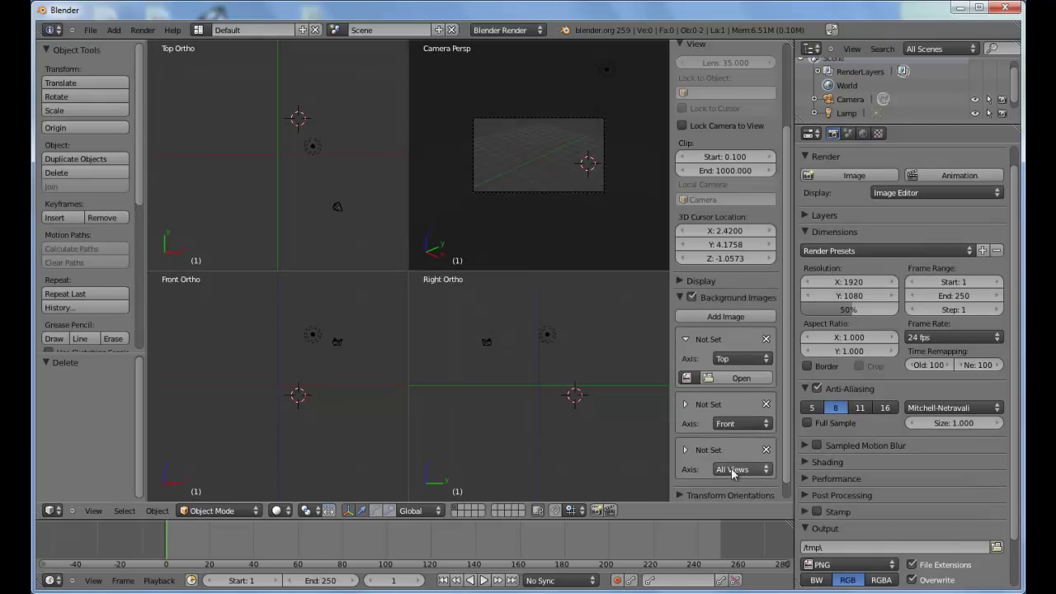
{"action": "left_click", "coordinate": [733, 472]}
{"action": "left_click", "coordinate": [528, 455]}
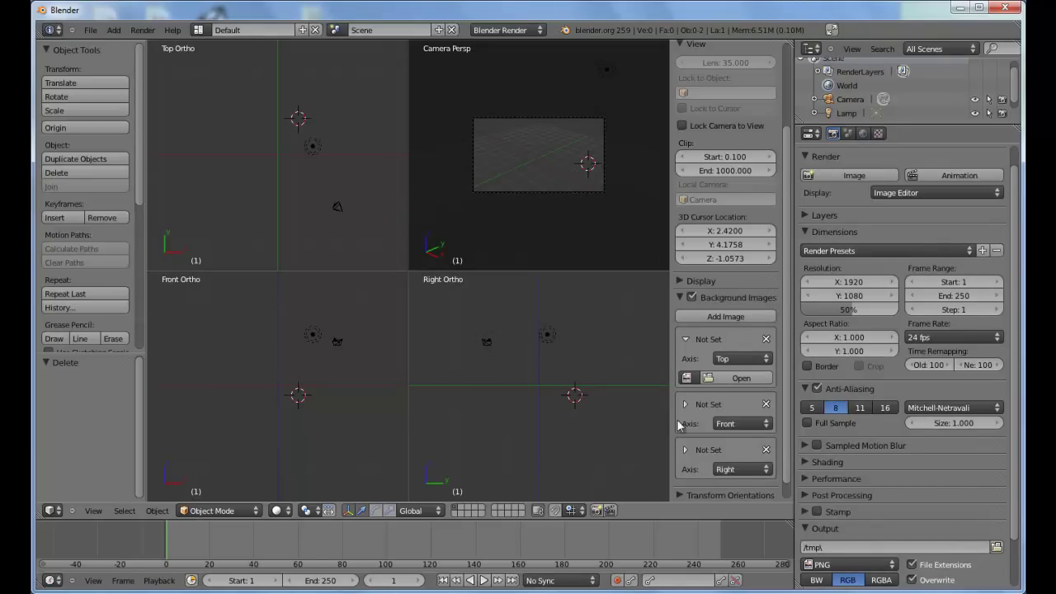
Step: Load boeing-757-200.png from the Desktop into the Top background image slot and set its opacity to 1.000
{"action": "left_click", "coordinate": [735, 379]}
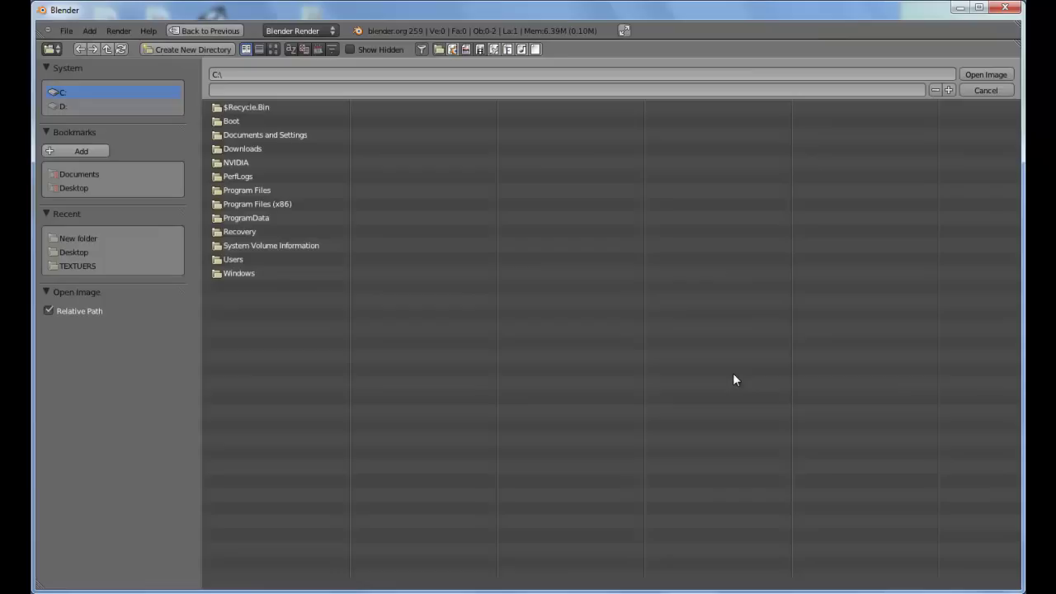
{"action": "left_click", "coordinate": [71, 252]}
{"action": "left_click", "coordinate": [281, 175]}
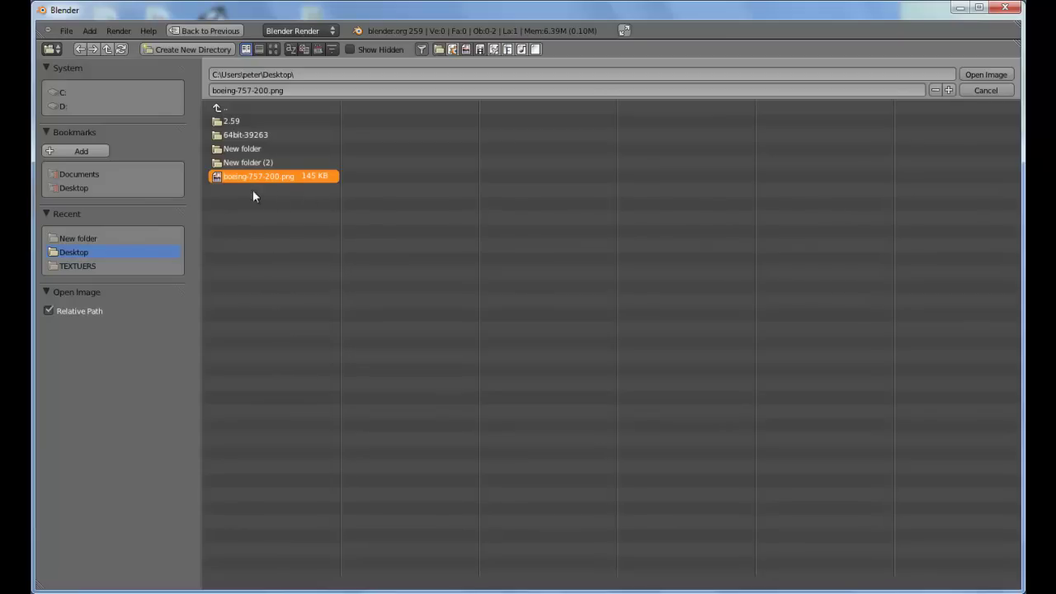
{"action": "left_click", "coordinate": [966, 74]}
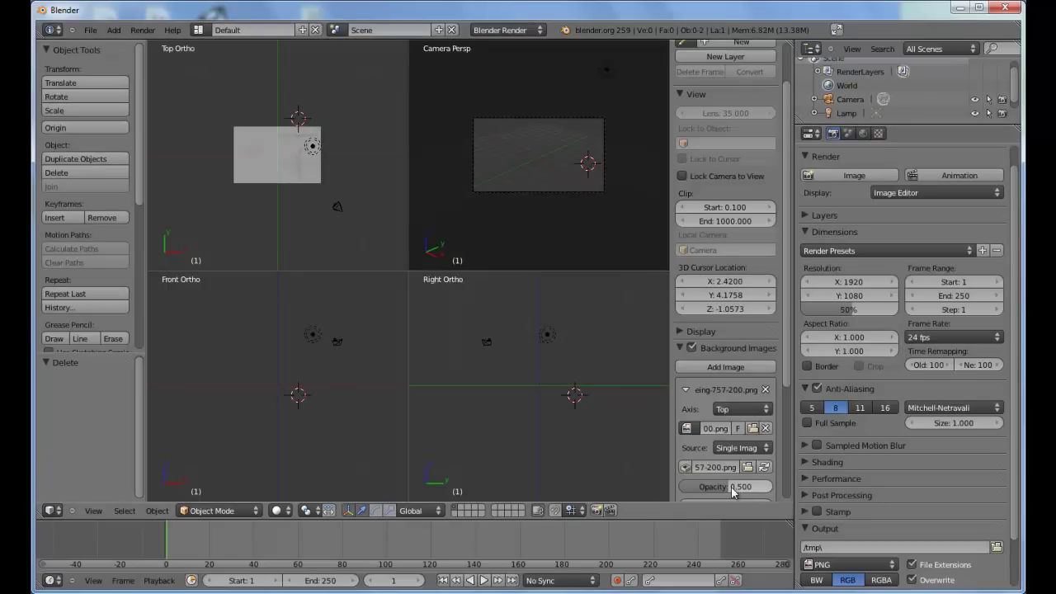
{"action": "left_click_drag", "start_coordinate": [732, 492], "coordinate": [773, 493]}
{"action": "scroll", "coordinate": [323, 122], "scroll_direction": "up", "scroll_amount": 6}
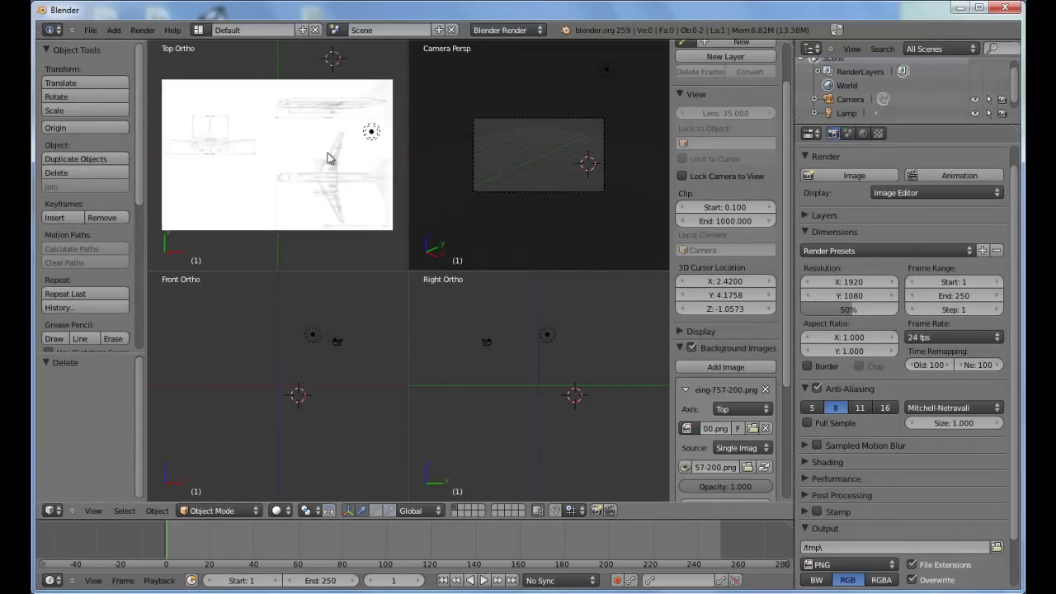
Step: Frame the airplane's plan drawing in the top view and collapse the Top background image's settings
{"action": "scroll", "coordinate": [318, 146], "scroll_direction": "up", "scroll_amount": 5}
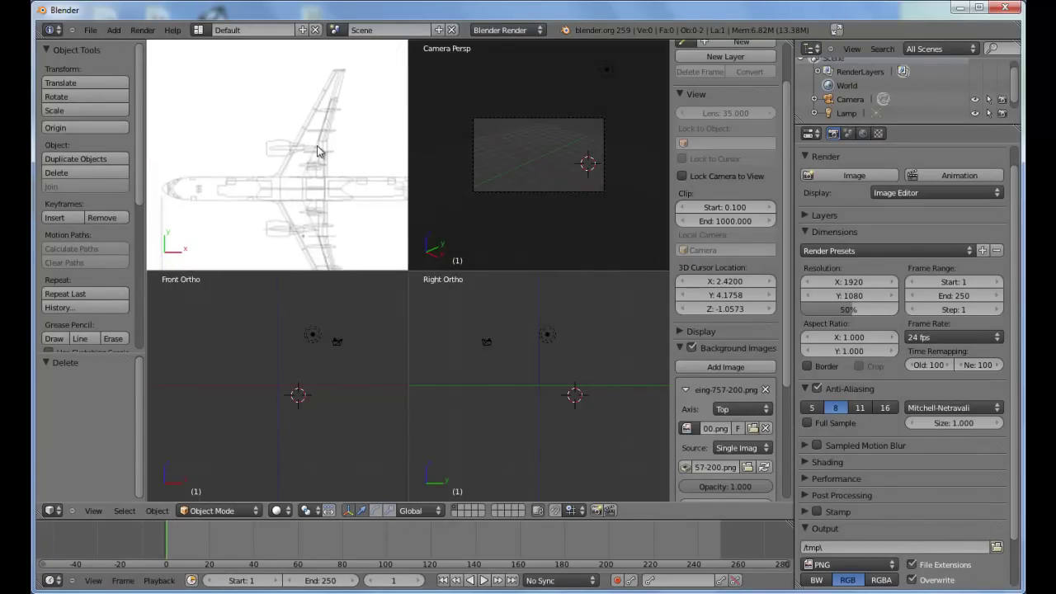
{"action": "scroll", "coordinate": [337, 169], "scroll_direction": "down", "scroll_amount": 6}
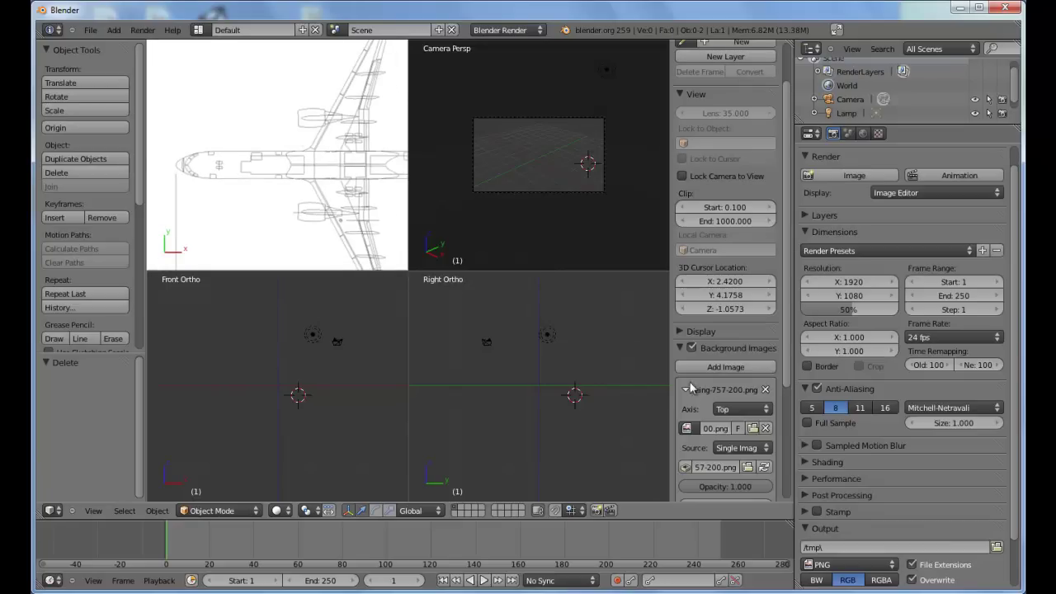
{"action": "scroll", "coordinate": [691, 388], "scroll_direction": "down", "scroll_amount": 3}
{"action": "left_click", "coordinate": [687, 283]}
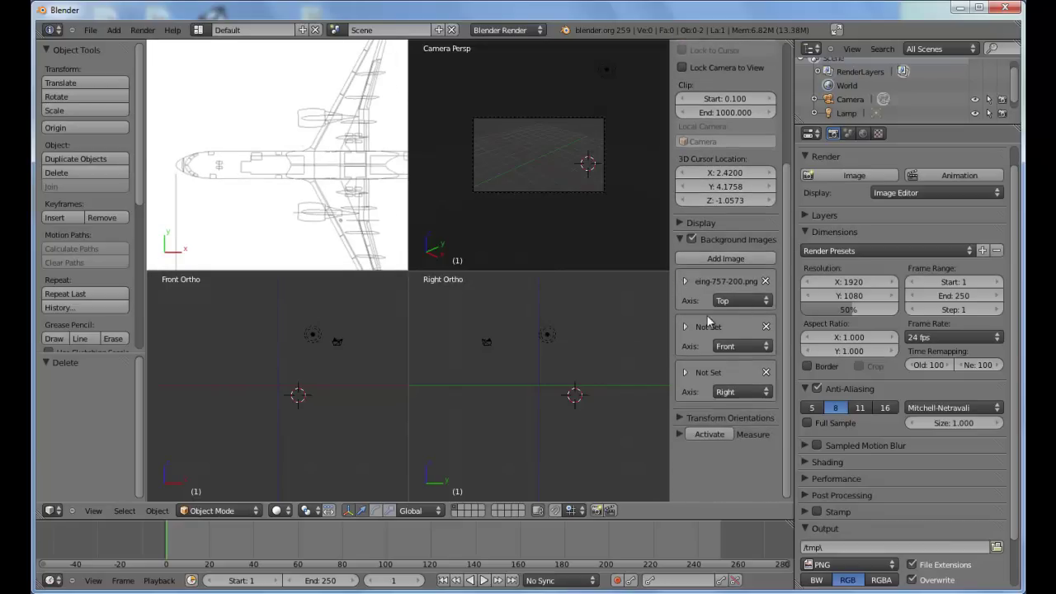
{"action": "middle_click_drag", "start_coordinate": [724, 302], "coordinate": [724, 393]}
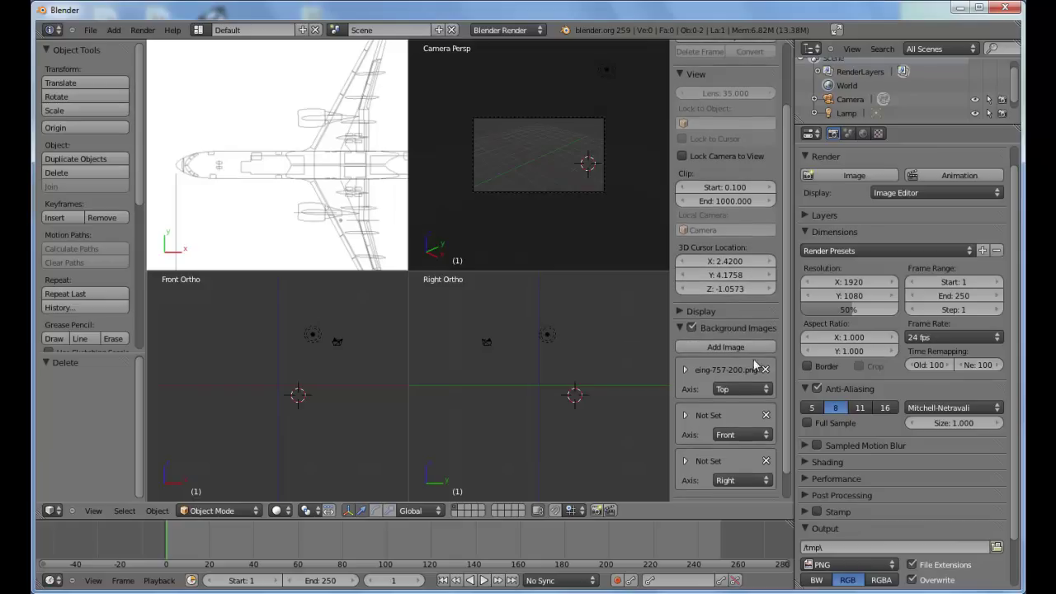
{"action": "scroll", "coordinate": [713, 224], "scroll_direction": "down", "scroll_amount": 2}
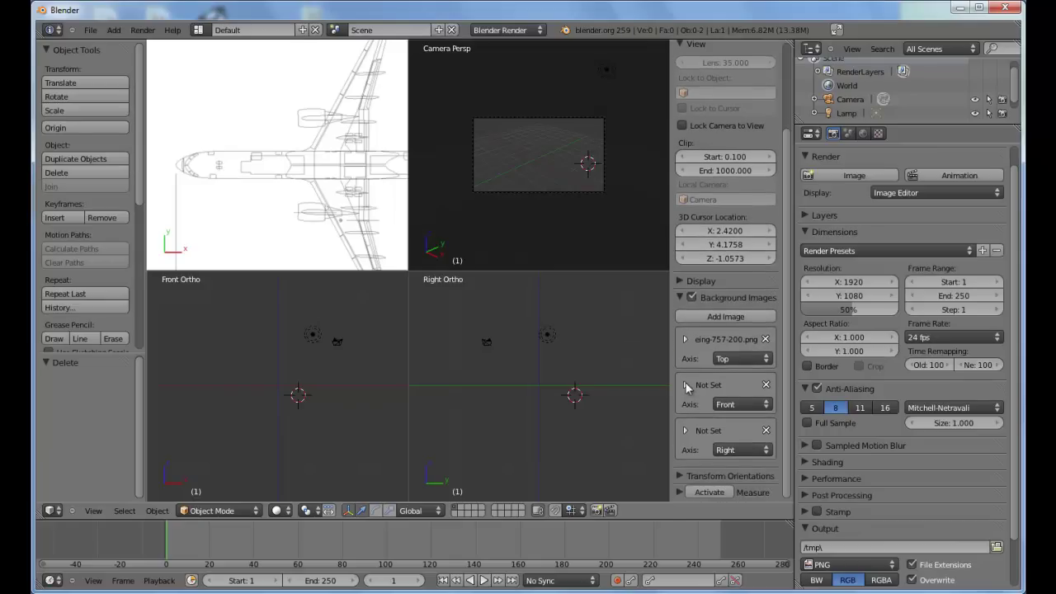
Step: Assign the already loaded boeing-757-200.png to the Front background image slot, make it fully opaque and collapse its settings
{"action": "left_click", "coordinate": [686, 388]}
{"action": "left_click", "coordinate": [687, 423]}
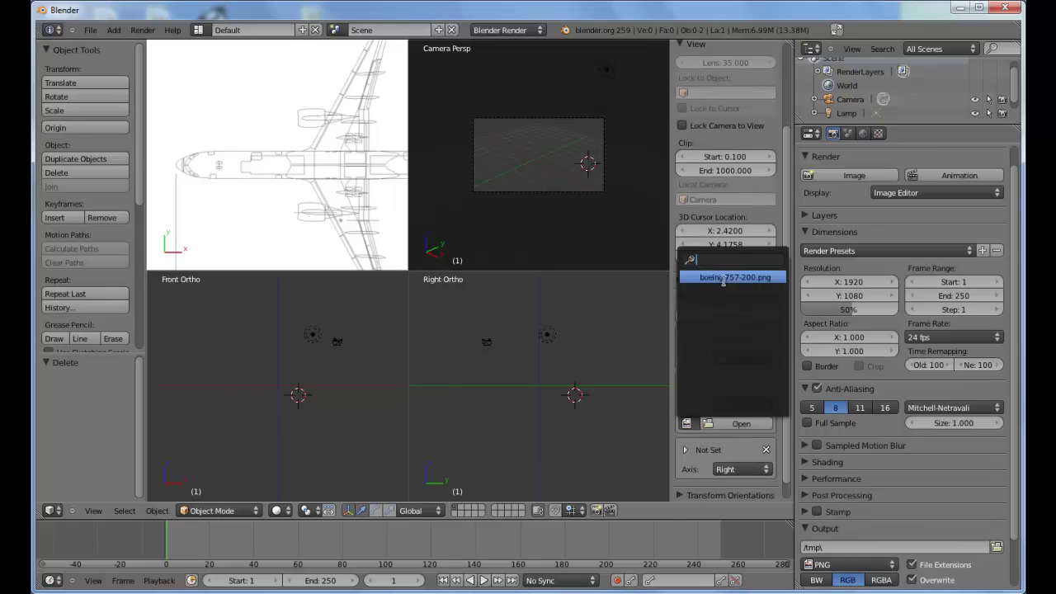
{"action": "left_click", "coordinate": [723, 278]}
{"action": "scroll", "coordinate": [722, 330], "scroll_direction": "down", "scroll_amount": 5}
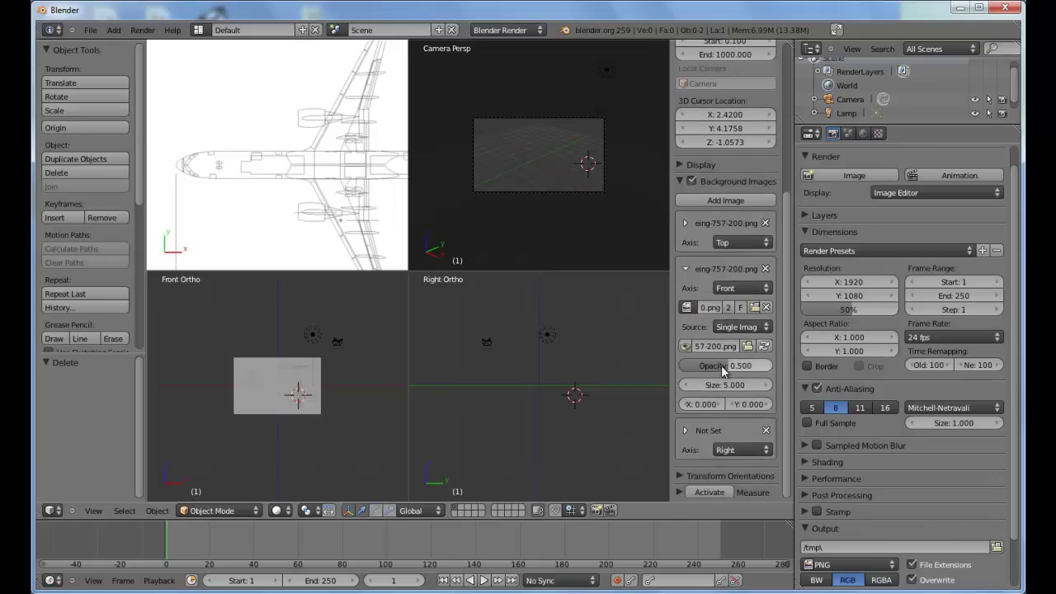
{"action": "left_click", "coordinate": [685, 269]}
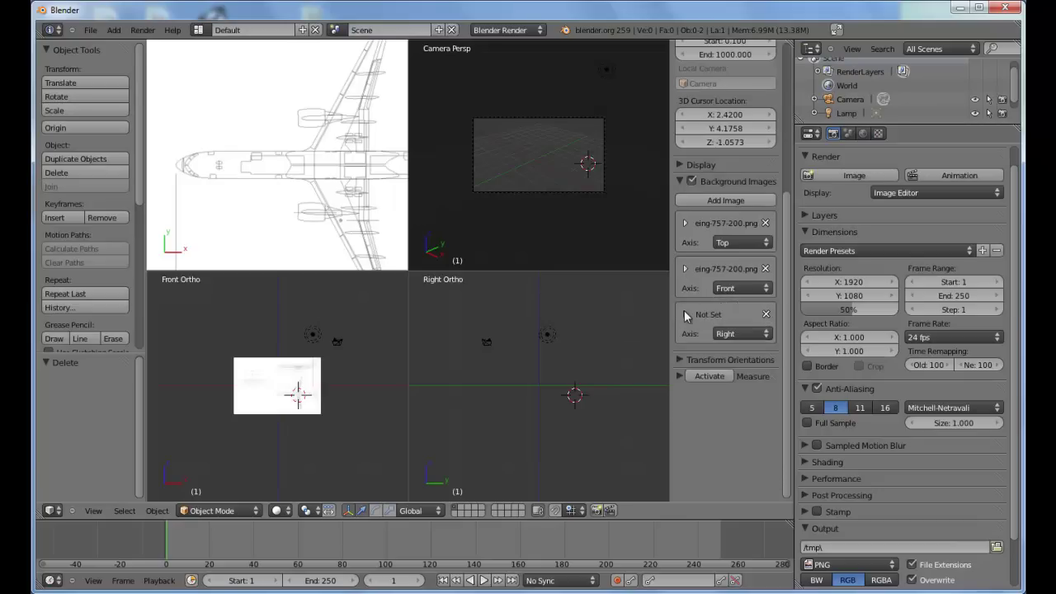
Step: Assign boeing-757-200.png to the Right background image slot, set its opacity to 1.000 and collapse its settings
{"action": "left_click", "coordinate": [686, 314]}
{"action": "left_click", "coordinate": [687, 351]}
{"action": "left_click", "coordinate": [703, 371]}
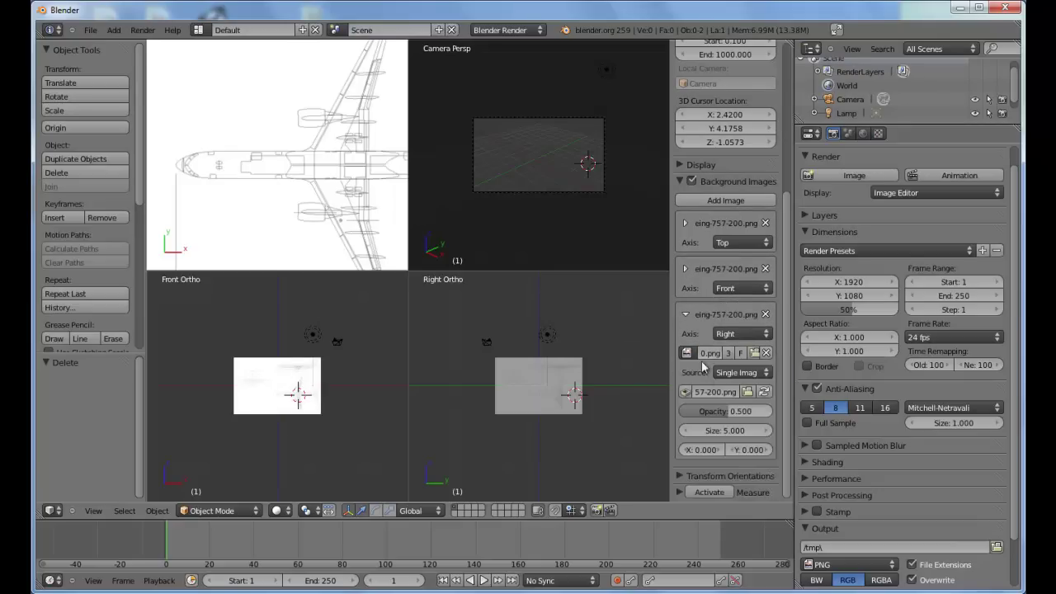
{"action": "left_click_drag", "start_coordinate": [724, 411], "coordinate": [788, 417]}
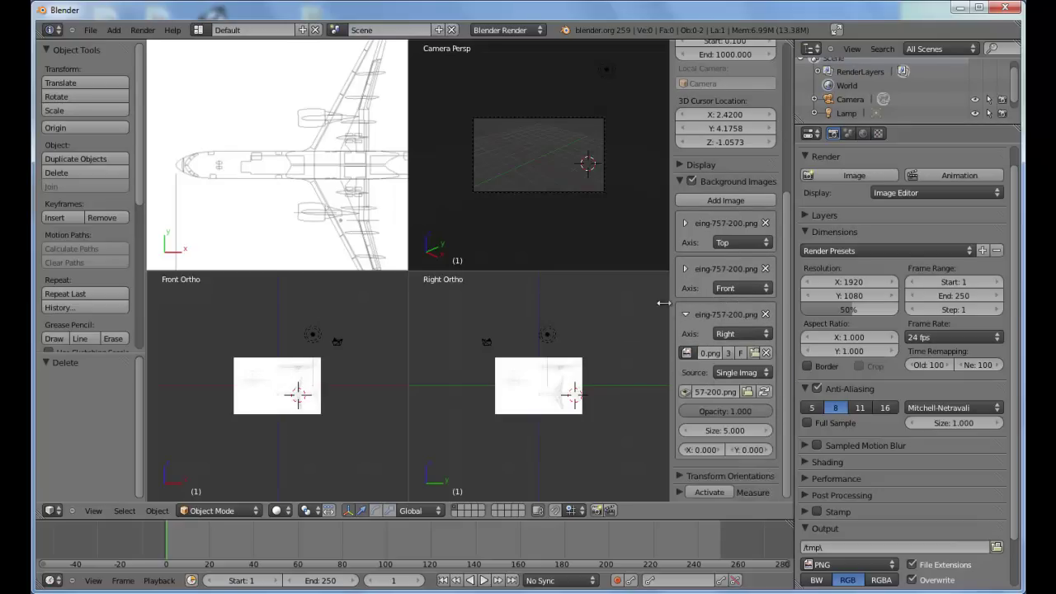
{"action": "left_click", "coordinate": [688, 316]}
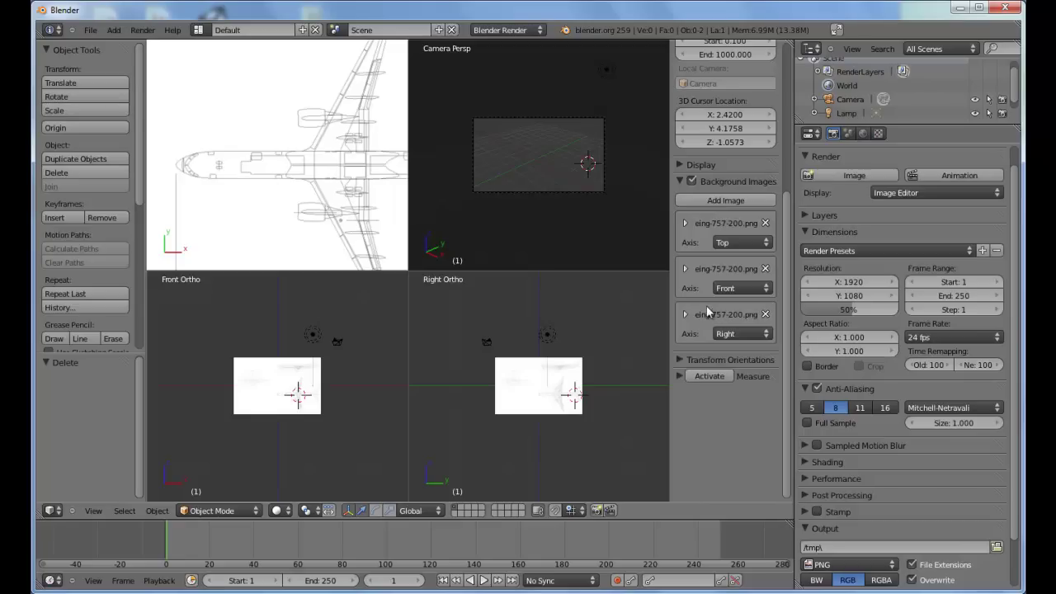
Step: Hide the Properties region and frame the airplane's side drawing in the front view and its nose-on drawing in the right view
{"action": "key", "text": "n"}
{"action": "mouse_move", "coordinate": [368, 371]}
{"action": "middle_mouse_down", "text": "shift"}
{"action": "mouse_move", "coordinate": [356, 352]}
{"action": "mouse_move", "coordinate": [374, 376]}
{"action": "middle_mouse_up", "text": "shift"}
{"action": "scroll", "coordinate": [358, 351], "scroll_direction": "up", "scroll_amount": 1}
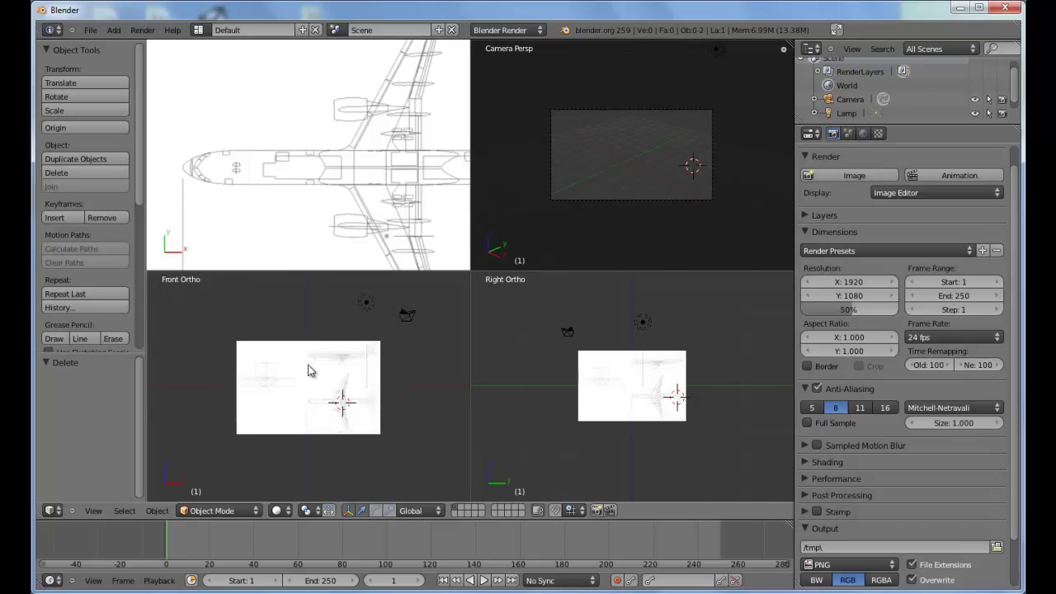
{"action": "scroll", "coordinate": [307, 365], "scroll_direction": "up", "scroll_amount": 5}
{"action": "scroll", "coordinate": [299, 395], "scroll_direction": "up", "scroll_amount": 2}
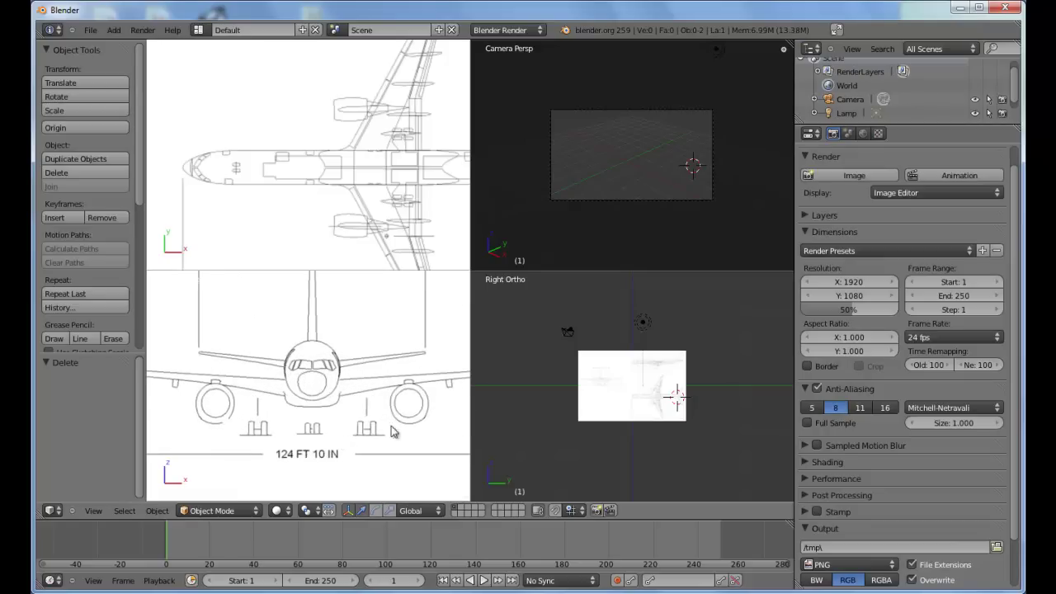
{"action": "scroll", "coordinate": [598, 357], "scroll_direction": "up", "scroll_amount": 8}
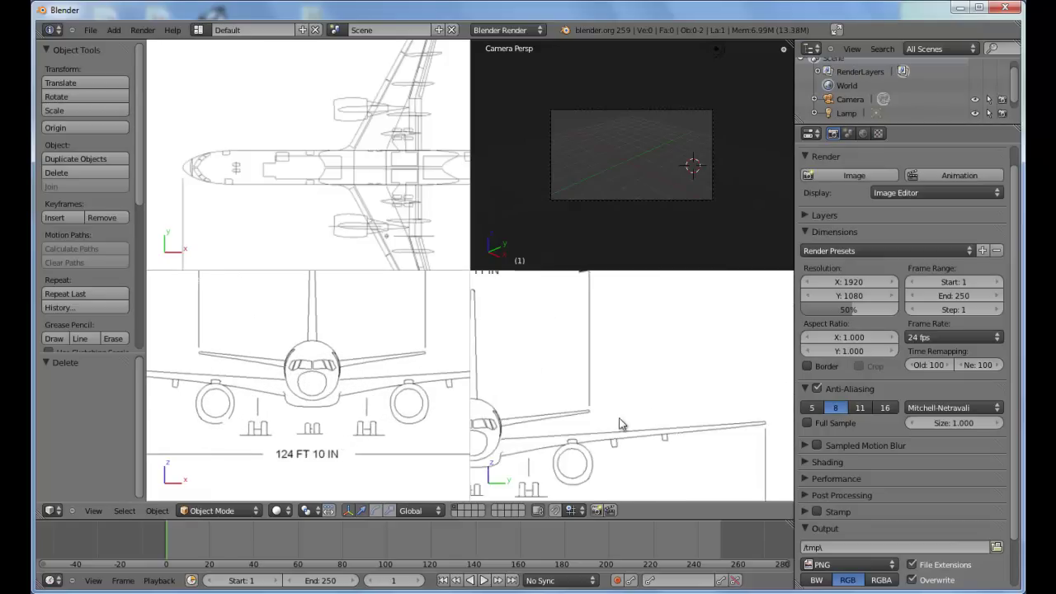
{"action": "scroll", "coordinate": [759, 367], "scroll_direction": "down", "scroll_amount": 1}
{"action": "scroll", "coordinate": [347, 347], "scroll_direction": "up", "scroll_amount": 2}
{"action": "scroll", "coordinate": [347, 338], "scroll_direction": "down", "scroll_amount": 6}
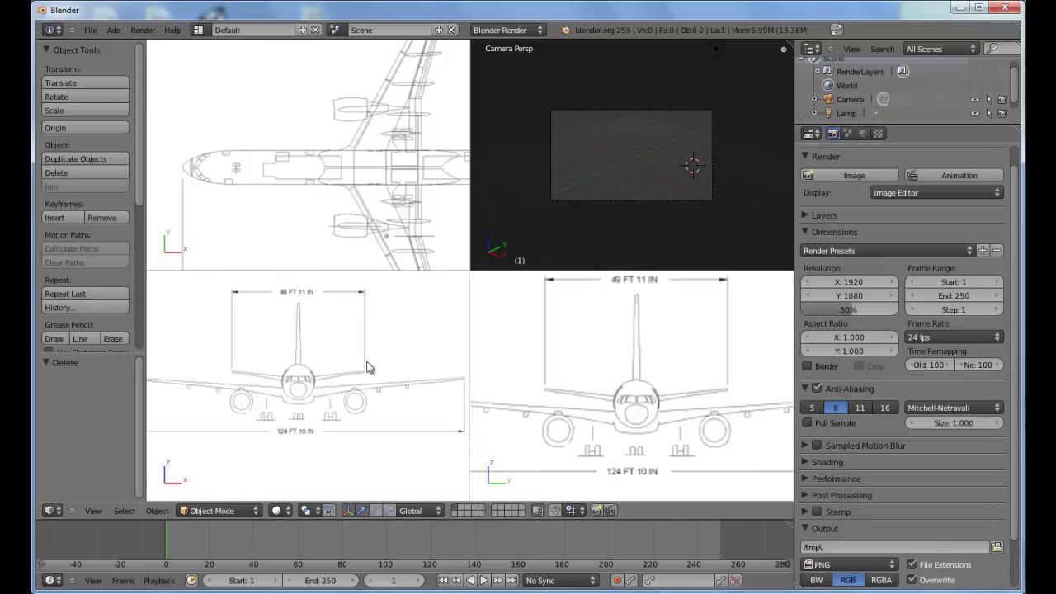
{"action": "scroll", "coordinate": [347, 338], "scroll_direction": "up", "scroll_amount": 4}
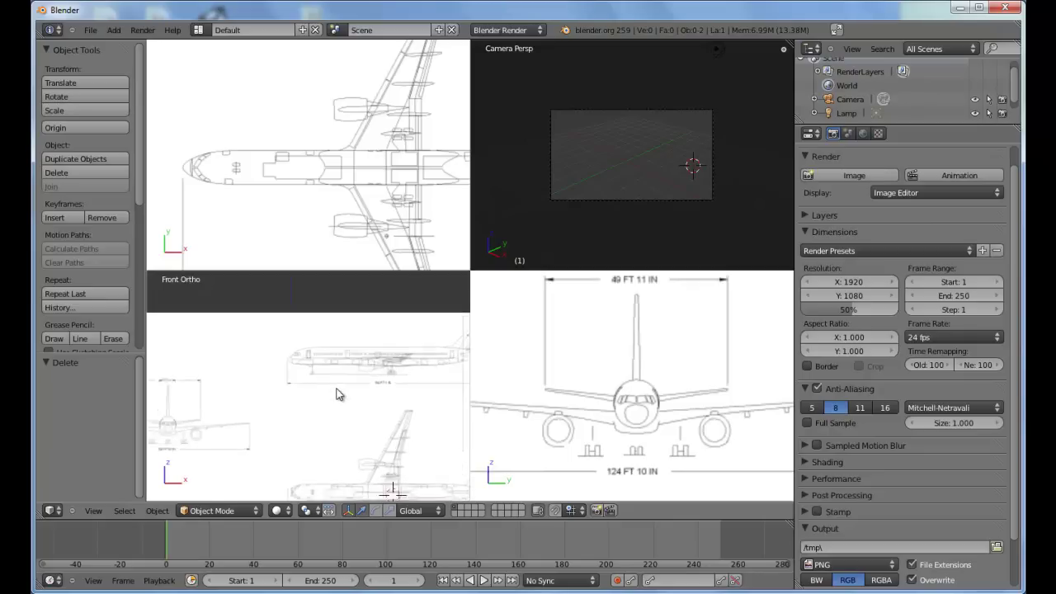
{"action": "scroll", "coordinate": [340, 392], "scroll_direction": "up", "scroll_amount": 4}
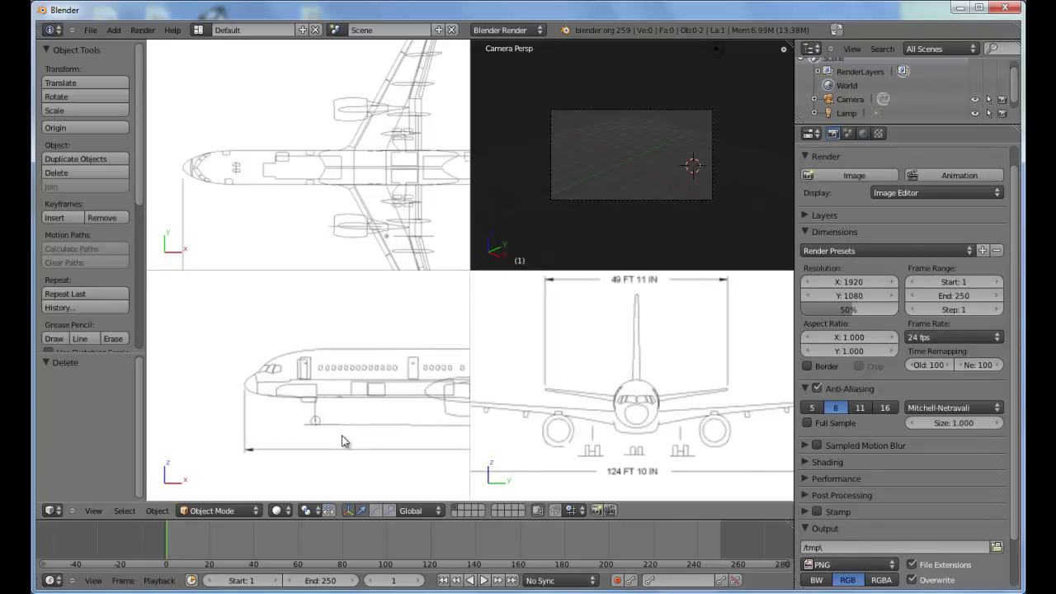
{"action": "mouse_move", "coordinate": [338, 429]}
{"action": "middle_mouse_down", "text": "shift"}
{"action": "mouse_move", "coordinate": [292, 428]}
{"action": "mouse_move", "coordinate": [357, 419]}
{"action": "mouse_move", "coordinate": [324, 424]}
{"action": "middle_mouse_up", "text": "shift"}
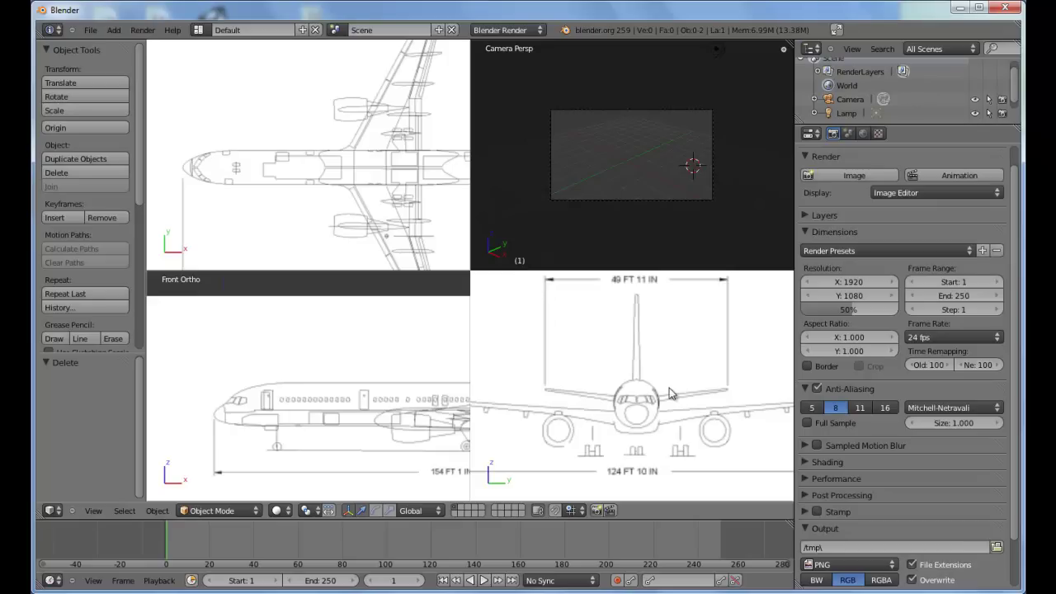
Step: Place the 3D cursor on the forward fuselage in the front and top views and add a mesh cylinder there
{"action": "left_click", "coordinate": [255, 407]}
{"action": "left_click", "coordinate": [227, 170]}
{"action": "key", "text": "shift+a"}
{"action": "mouse_move", "coordinate": [281, 350]}
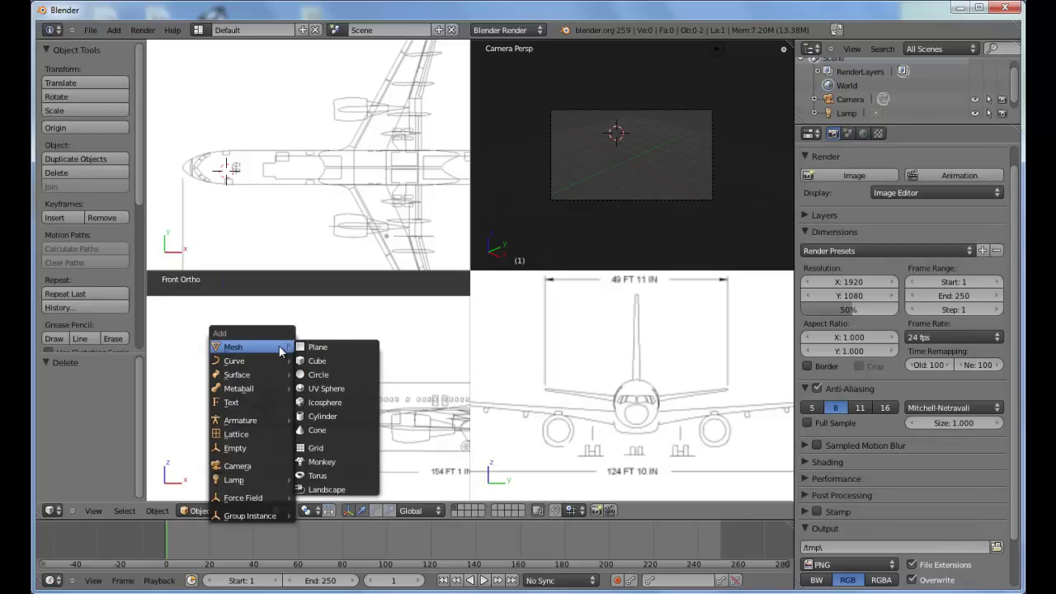
{"action": "left_click", "coordinate": [361, 423]}
{"action": "middle_click_drag", "start_coordinate": [292, 390], "coordinate": [323, 392], "text": "shift"}
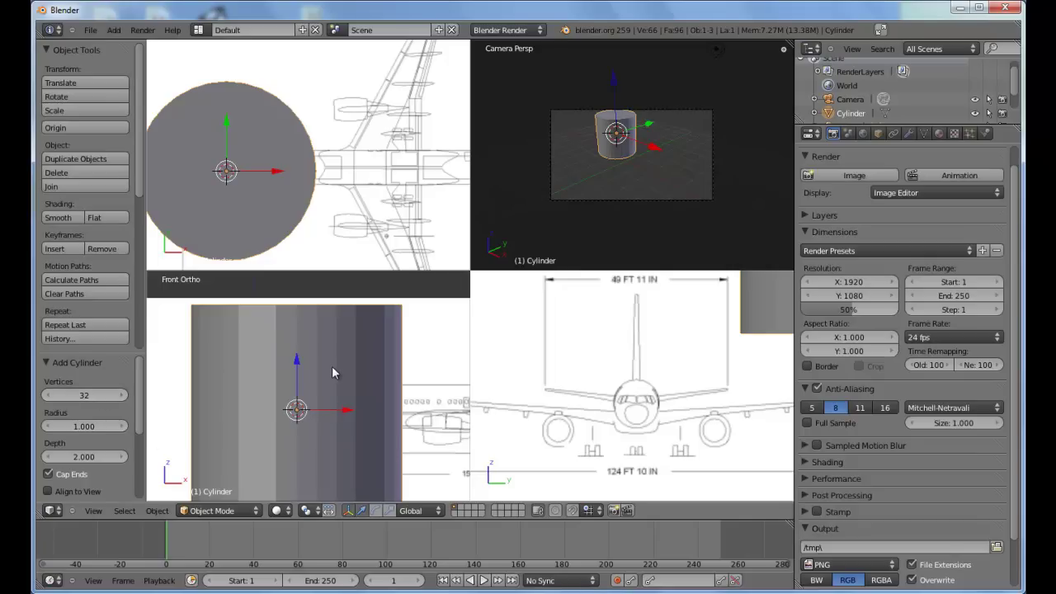
{"action": "middle_click_drag", "start_coordinate": [333, 368], "coordinate": [334, 385], "text": "shift"}
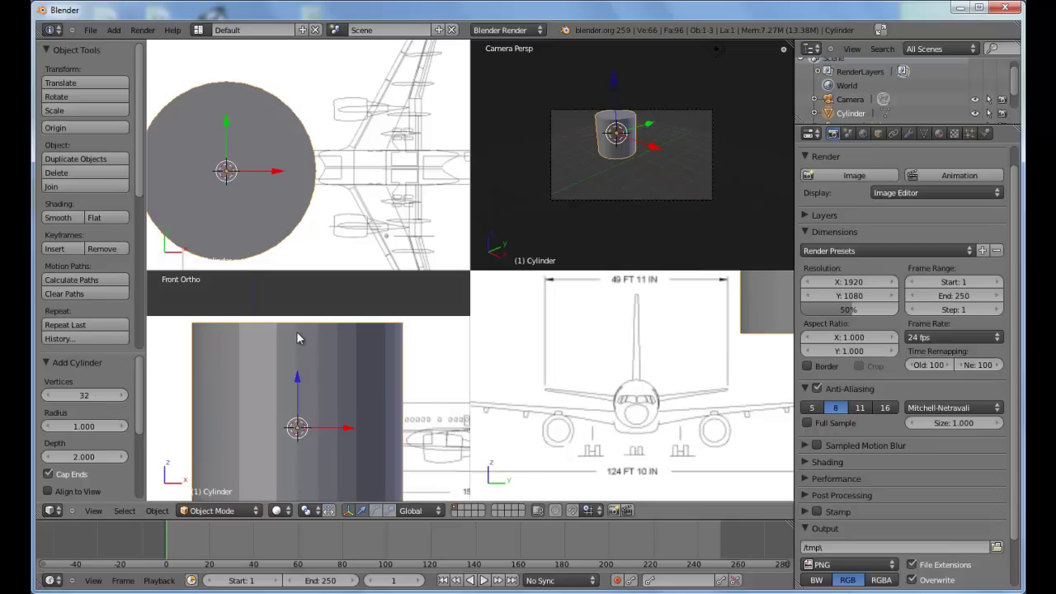
Step: Set the new cylinder's vertex count to 26
{"action": "left_click", "coordinate": [50, 398]}
{"action": "scroll", "coordinate": [263, 399], "scroll_direction": "up", "scroll_amount": 4}
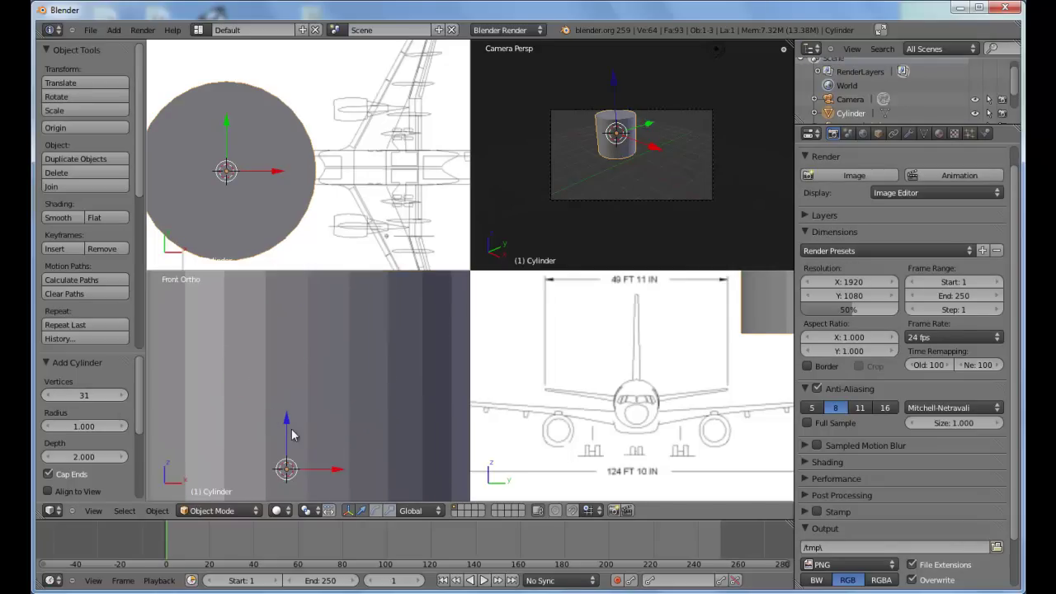
{"action": "left_click", "coordinate": [47, 396]}
{"action": "left_click", "coordinate": [48, 396]}
{"action": "left_click", "coordinate": [48, 396]}
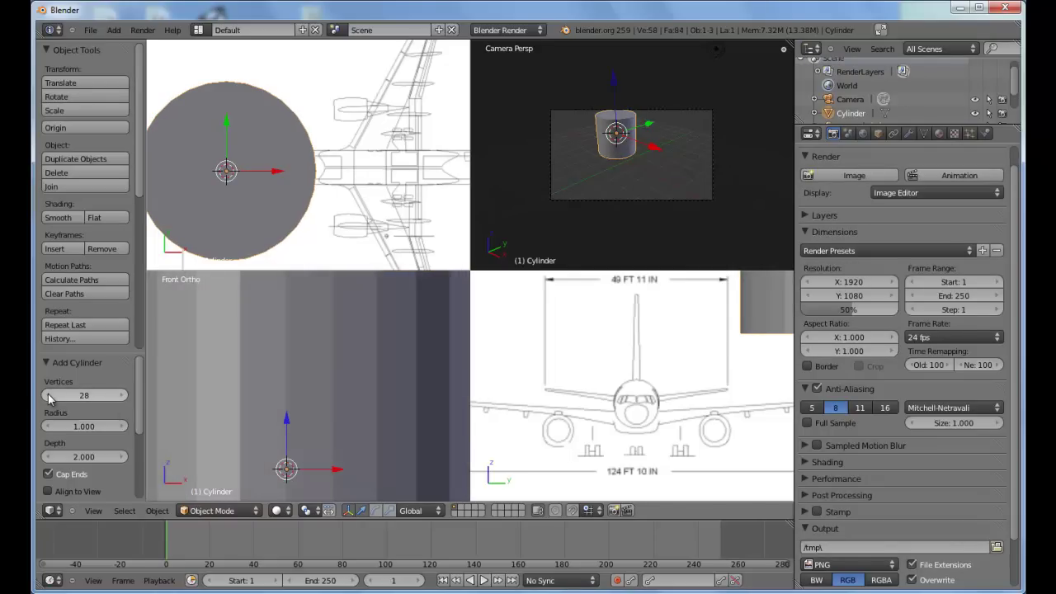
{"action": "left_click", "coordinate": [48, 396]}
{"action": "left_click", "coordinate": [48, 396]}
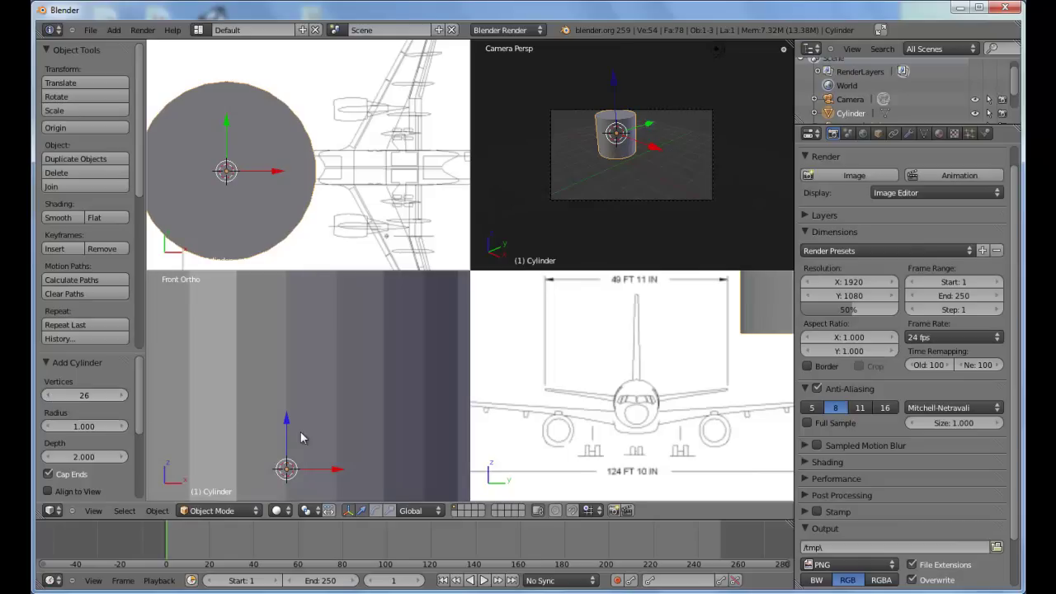
{"action": "scroll", "coordinate": [318, 409], "scroll_direction": "down", "scroll_amount": 4}
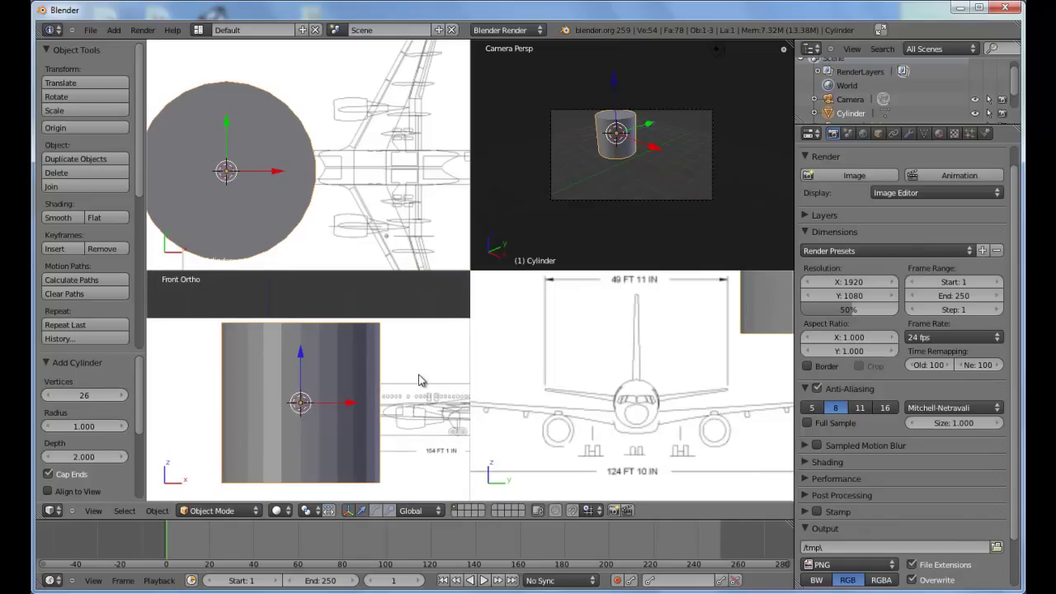
Step: Scale the cylinder uniformly by about 0.33 and rotate it 90° about the X axis
{"action": "key", "text": "s"}
{"action": "left_click", "coordinate": [340, 410]}
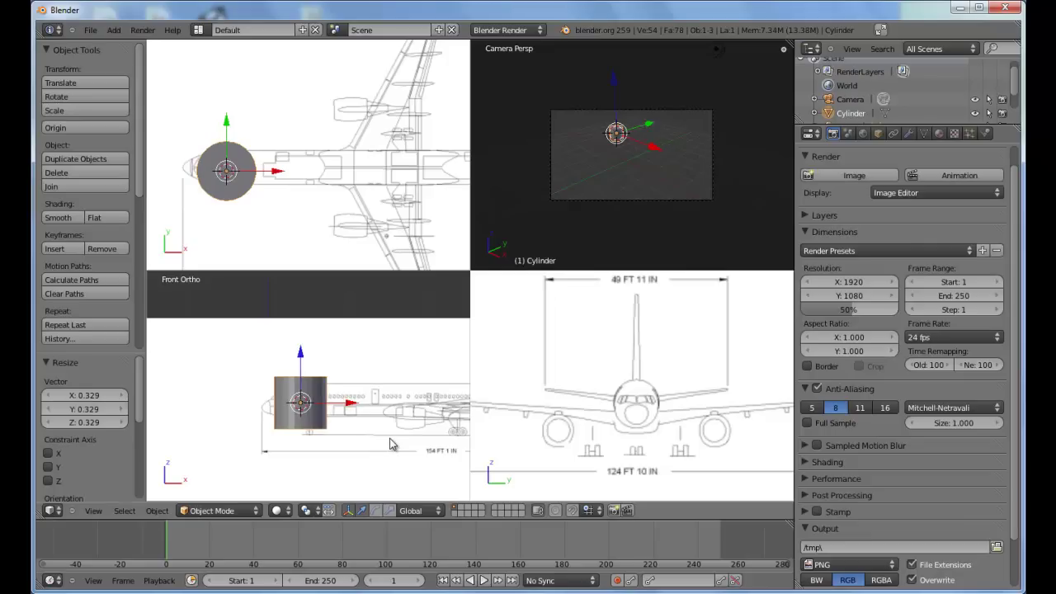
{"action": "type", "text": "rx90"}
{"action": "key", "text": "Return"}
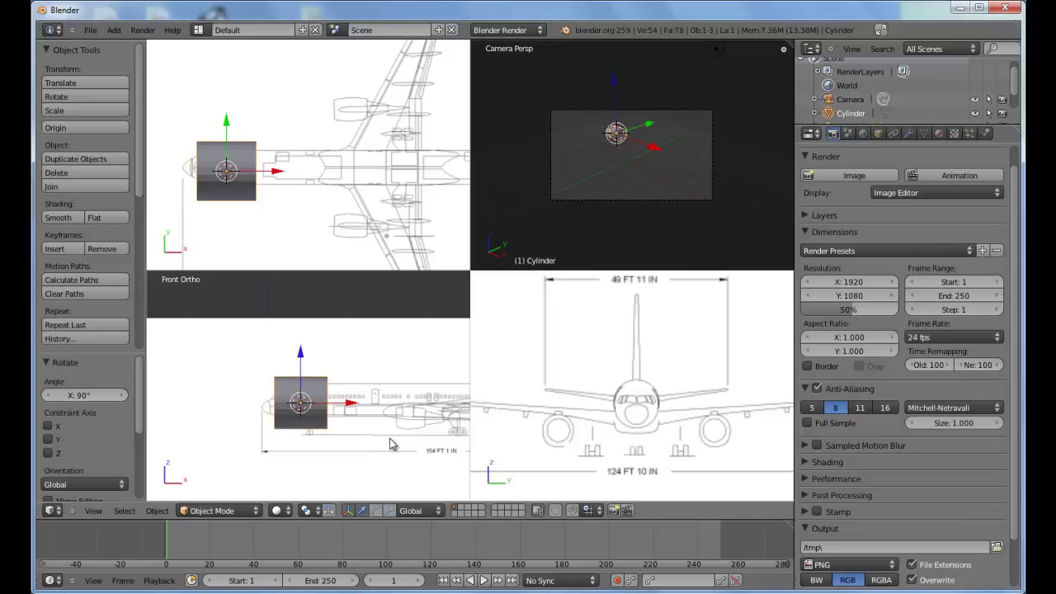
Step: Scale the cylinder by about 0.49 and move it about -0.34 along X onto the airplane's nose
{"action": "key", "text": "s"}
{"action": "left_click", "coordinate": [227, 165]}
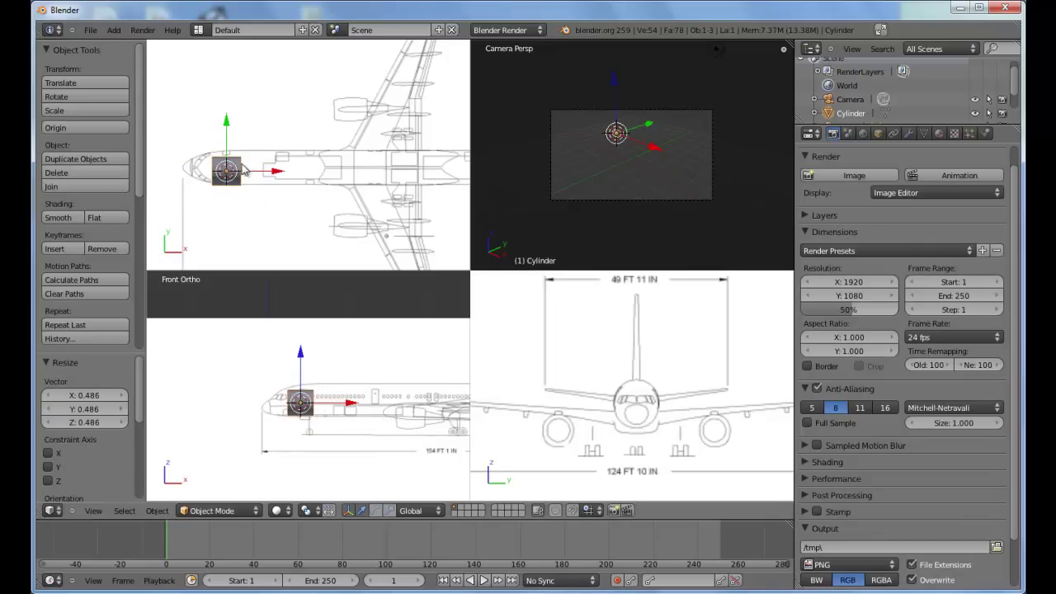
{"action": "left_click_drag", "start_coordinate": [278, 173], "coordinate": [247, 175]}
{"action": "middle_click_drag", "start_coordinate": [373, 354], "coordinate": [414, 442], "text": "shift"}
{"action": "scroll", "coordinate": [299, 358], "scroll_direction": "down", "scroll_amount": 4}
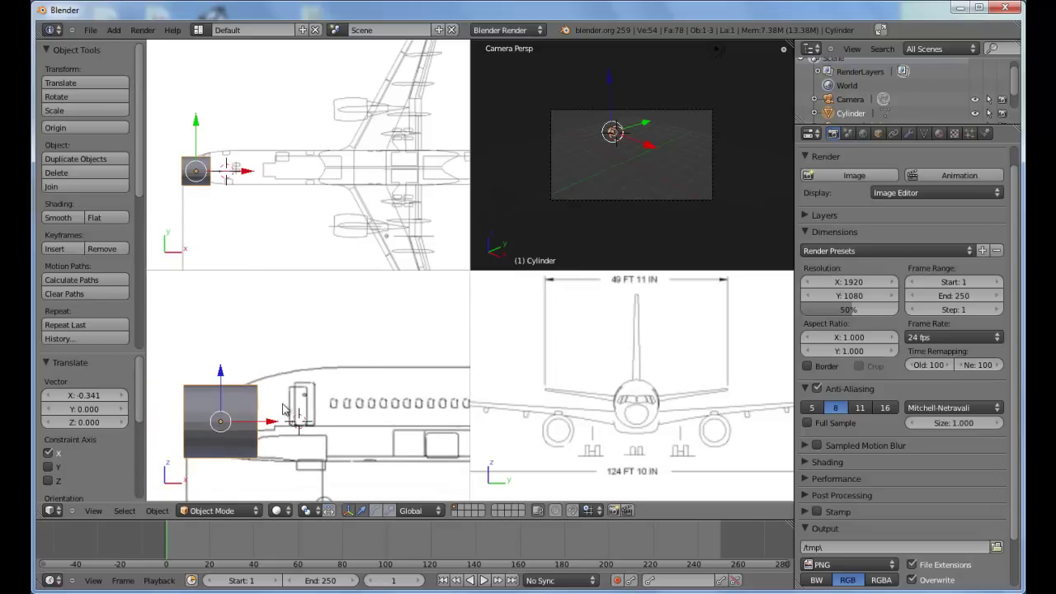
Step: Enlarge the cylinder by about 1.27 and shift it along X and Z to line up with the fuselage in the front view
{"action": "key", "text": "s"}
{"action": "left_click", "coordinate": [350, 412]}
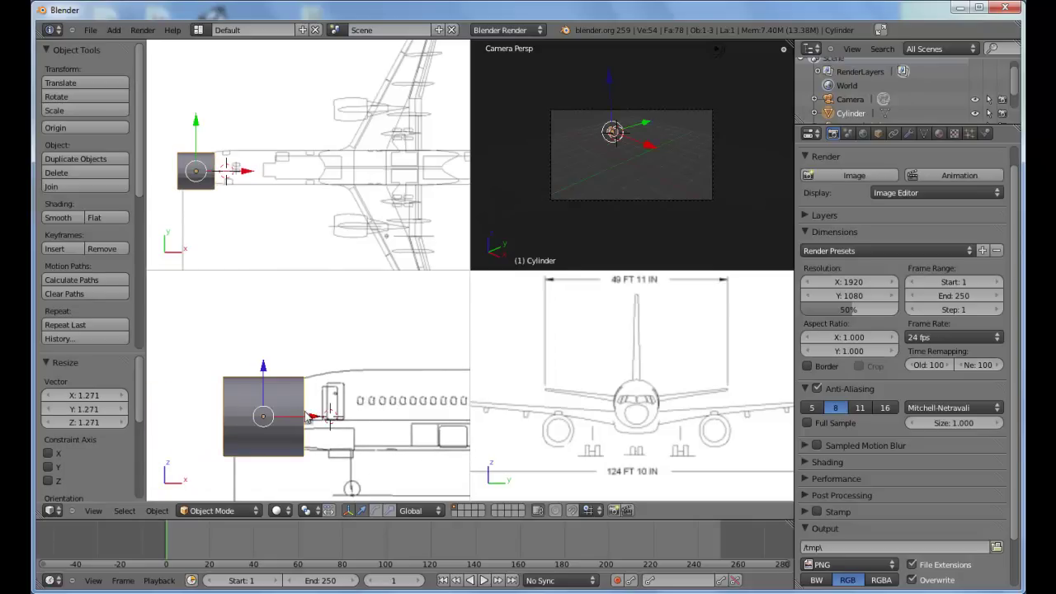
{"action": "key", "text": "g"}
{"action": "key", "text": "x"}
{"action": "left_click", "coordinate": [412, 413]}
{"action": "middle_click_drag", "start_coordinate": [411, 433], "coordinate": [354, 435], "text": "shift"}
{"action": "scroll", "coordinate": [354, 435], "scroll_direction": "up", "scroll_amount": 1}
{"action": "left_click_drag", "start_coordinate": [313, 377], "coordinate": [316, 366]}
Step: Fine-tune the cylinder's X position, height and scale until it matches the fuselage depth behind the front door
{"action": "middle_click_drag", "start_coordinate": [388, 395], "coordinate": [344, 392], "text": "shift"}
{"action": "left_click_drag", "start_coordinate": [322, 411], "coordinate": [388, 419]}
{"action": "key", "text": "s"}
{"action": "left_click", "coordinate": [406, 421]}
{"action": "left_click_drag", "start_coordinate": [328, 364], "coordinate": [331, 381]}
{"action": "key", "text": "s"}
{"action": "left_click", "coordinate": [370, 395]}
{"action": "middle_click_drag", "start_coordinate": [239, 394], "coordinate": [356, 396], "text": "shift"}
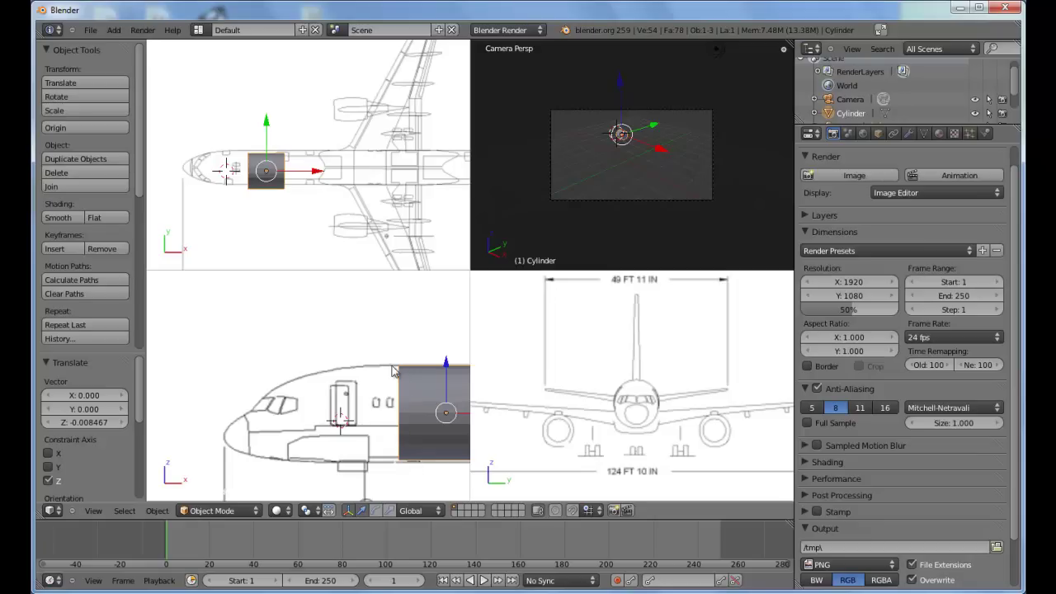
Step: Move the cylinder about -0.36 along X toward the nose and flatten it along X into a thin disc
{"action": "left_click_drag", "start_coordinate": [459, 418], "coordinate": [404, 430]}
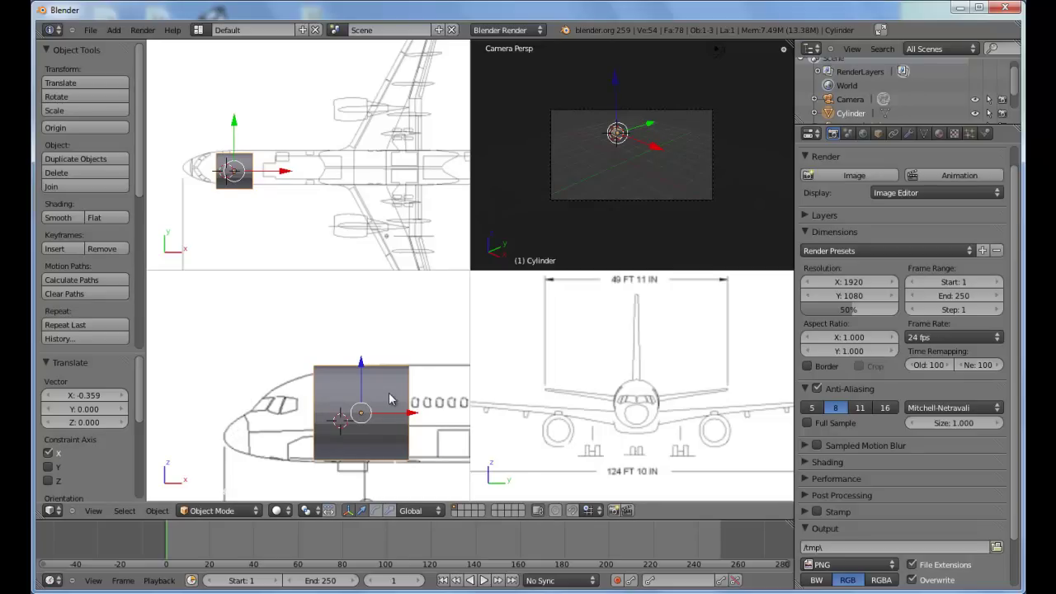
{"action": "key", "text": "s"}
{"action": "key", "text": "x"}
{"action": "left_click", "coordinate": [363, 409]}
Step: Shrink the disc, scaling it by about 0.20 at the end, and move it about -0.58 along X to the nose tip
{"action": "key", "text": "s"}
{"action": "left_click", "coordinate": [385, 417]}
{"action": "key", "text": "s"}
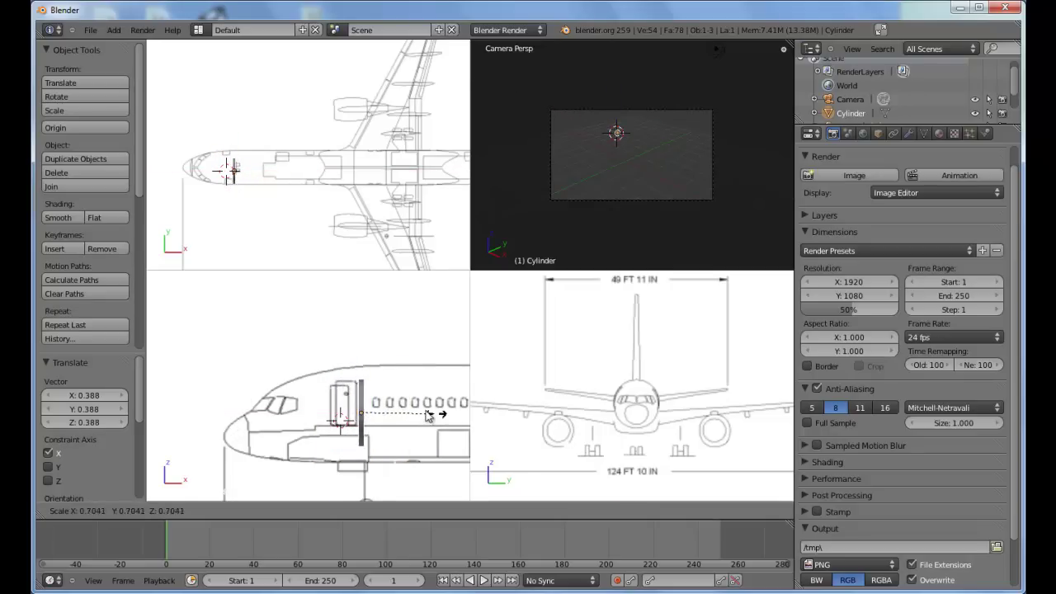
{"action": "left_click", "coordinate": [388, 404]}
{"action": "key", "text": "g"}
{"action": "key", "text": "x"}
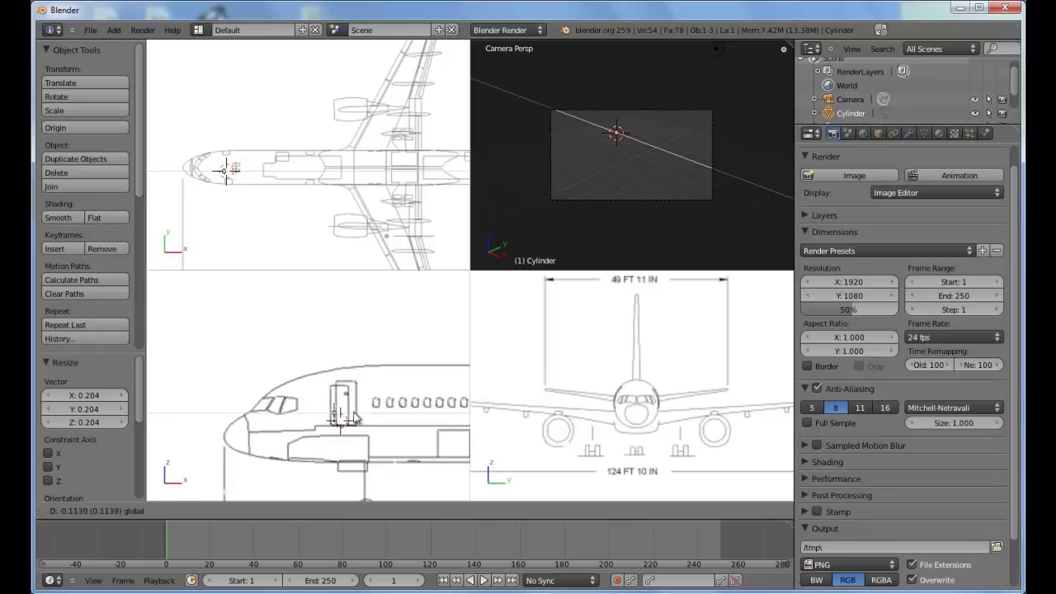
{"action": "left_click", "coordinate": [271, 425]}
{"action": "scroll", "coordinate": [272, 425], "scroll_direction": "up", "scroll_amount": 3}
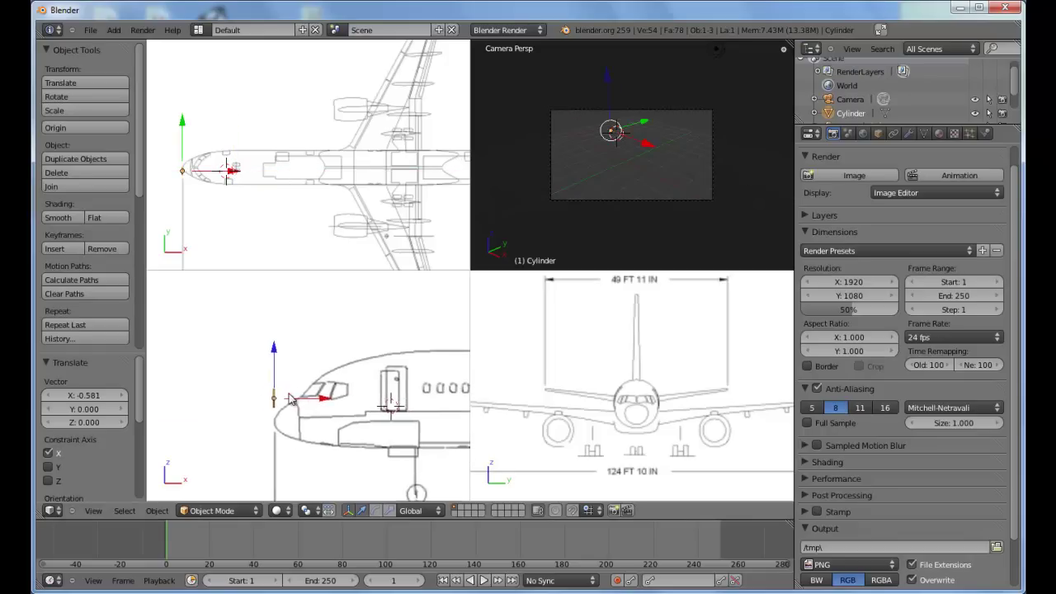
Step: Shift the disc along X to meet the nose tip of the blueprint in the top view
{"action": "middle_click_drag", "start_coordinate": [217, 156], "coordinate": [279, 157], "text": "shift"}
{"action": "scroll", "coordinate": [279, 157], "scroll_direction": "up", "scroll_amount": 4}
{"action": "middle_click_drag", "start_coordinate": [221, 206], "coordinate": [318, 192], "text": "shift"}
{"action": "scroll", "coordinate": [318, 191], "scroll_direction": "up", "scroll_amount": 3}
{"action": "middle_click_drag", "start_coordinate": [253, 212], "coordinate": [312, 202], "text": "shift"}
{"action": "scroll", "coordinate": [312, 202], "scroll_direction": "up", "scroll_amount": 2}
{"action": "scroll", "coordinate": [317, 194], "scroll_direction": "up", "scroll_amount": 4}
{"action": "key", "text": "g"}
{"action": "key", "text": "x"}
{"action": "left_click", "coordinate": [321, 143]}
Step: Shrink the disc to fit inside the nose tip, ending with a scale of about 0.81, and nudge it about -0.006 along X
{"action": "key", "text": "s"}
{"action": "left_click", "coordinate": [333, 136]}
{"action": "key", "text": "s"}
{"action": "left_click", "coordinate": [351, 134]}
{"action": "key", "text": "g"}
{"action": "key", "text": "x"}
{"action": "left_click", "coordinate": [350, 135]}
{"action": "key", "text": "s"}
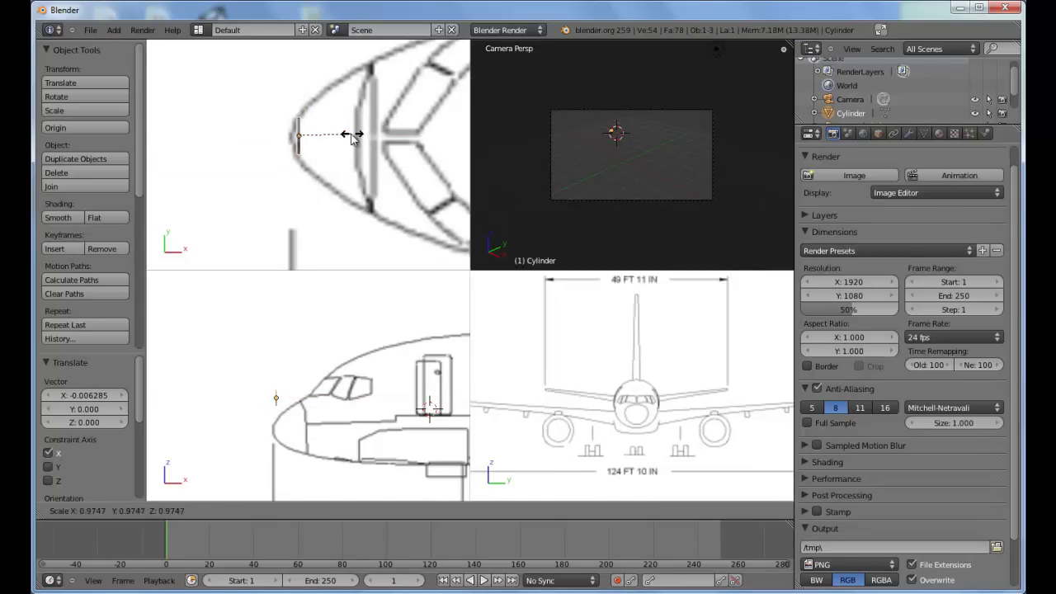
{"action": "left_click", "coordinate": [328, 133]}
Step: Lower the disc about -0.10 along Z onto the nose tip in the front view and centre it along Y in the top view
{"action": "middle_click_drag", "start_coordinate": [321, 420], "coordinate": [352, 373], "text": "shift"}
{"action": "scroll", "coordinate": [361, 406], "scroll_direction": "up", "scroll_amount": 6}
{"action": "left_click_drag", "start_coordinate": [322, 297], "coordinate": [328, 397]}
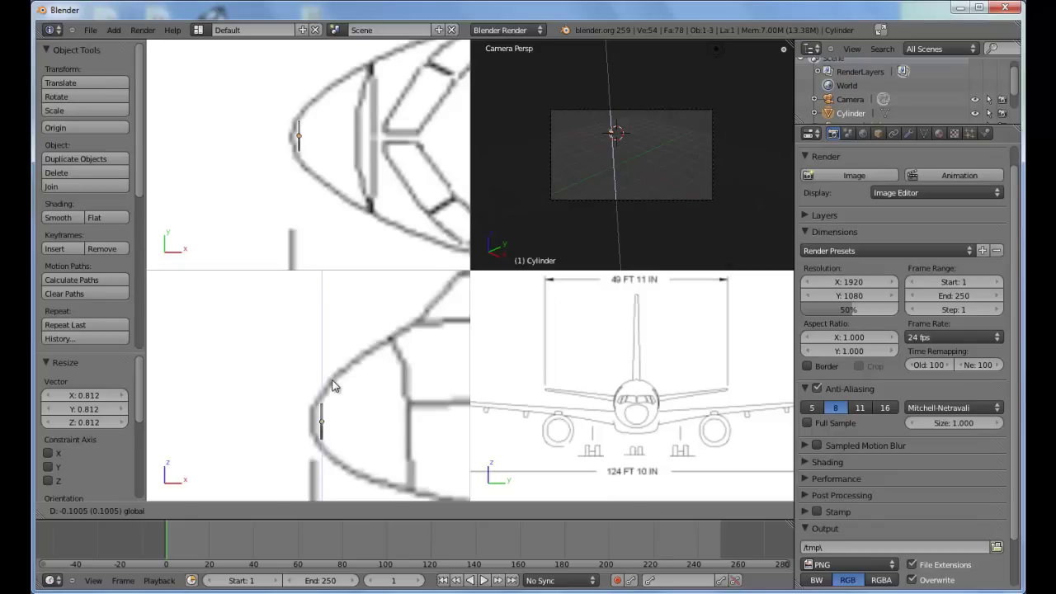
{"action": "left_click_drag", "start_coordinate": [334, 385], "coordinate": [334, 385]}
{"action": "scroll", "coordinate": [353, 107], "scroll_direction": "up", "scroll_amount": 2}
{"action": "left_click_drag", "start_coordinate": [296, 115], "coordinate": [296, 116]}
{"action": "middle_click_drag", "start_coordinate": [329, 115], "coordinate": [316, 154], "text": "shift"}
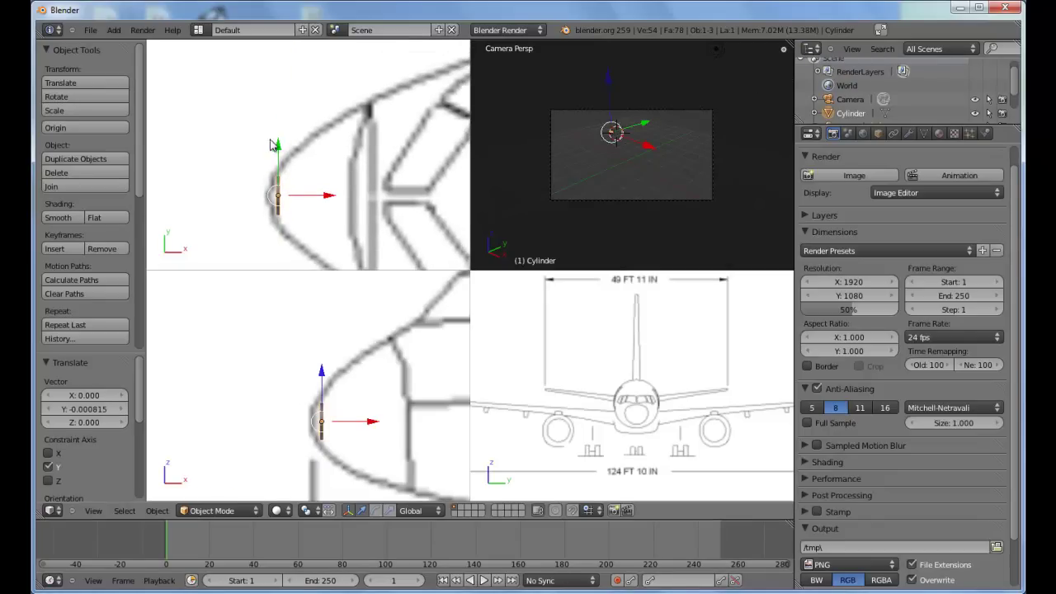
{"action": "left_click_drag", "start_coordinate": [278, 146], "coordinate": [278, 153]}
Step: Enter Edit Mode on the disc and go through the face and edge selection modes, ending in vertex selection
{"action": "key", "text": "Tab"}
{"action": "scroll", "coordinate": [352, 146], "scroll_direction": "up", "scroll_amount": 3}
{"action": "scroll", "coordinate": [352, 146], "scroll_direction": "up", "scroll_amount": 1}
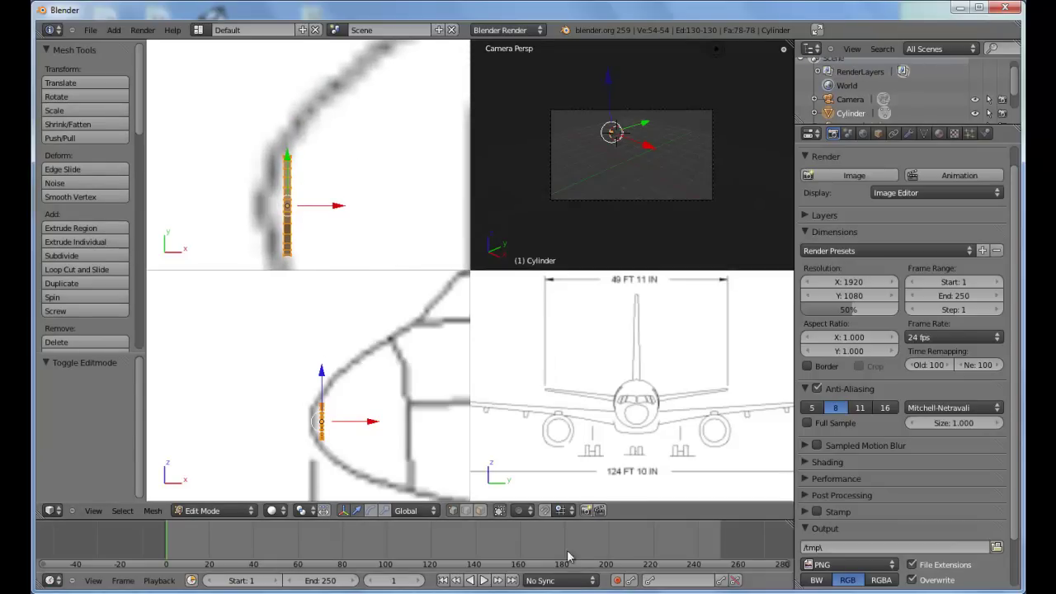
{"action": "left_click", "coordinate": [498, 513]}
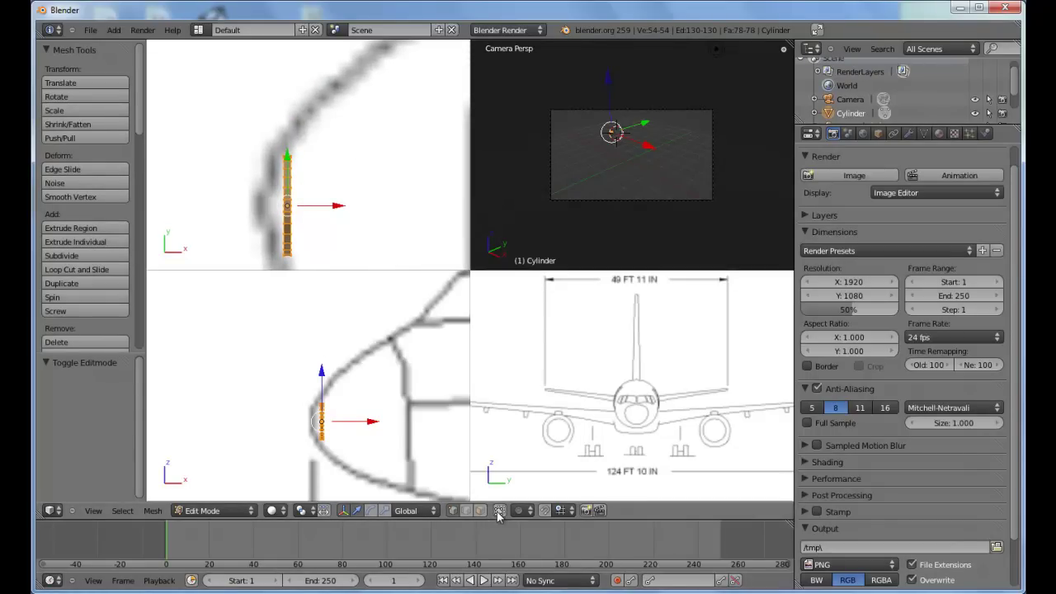
{"action": "left_click", "coordinate": [482, 515]}
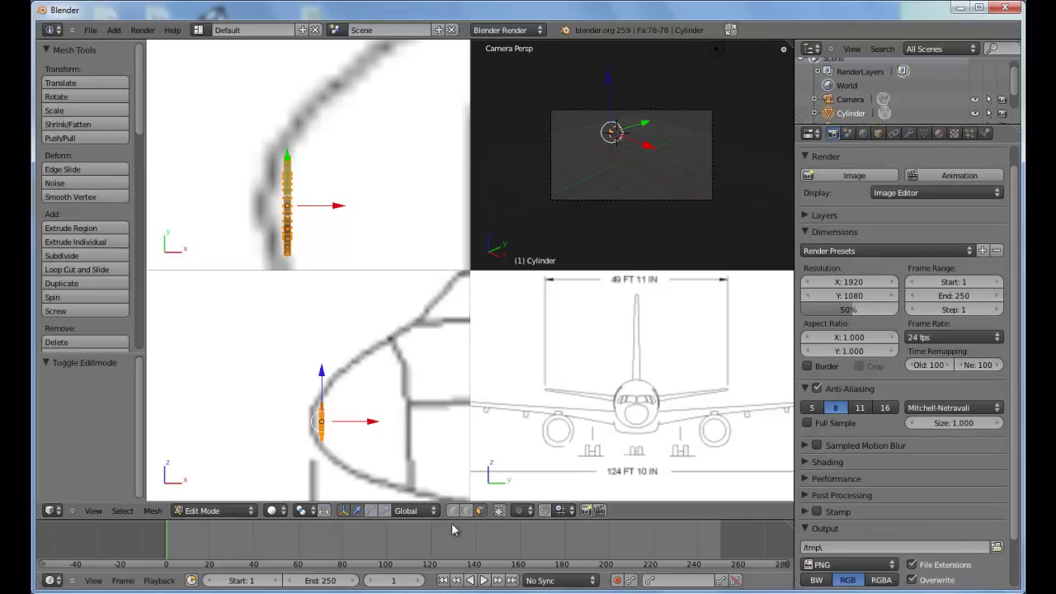
{"action": "left_click", "coordinate": [455, 510]}
{"action": "left_click", "coordinate": [466, 511]}
{"action": "left_click", "coordinate": [454, 511]}
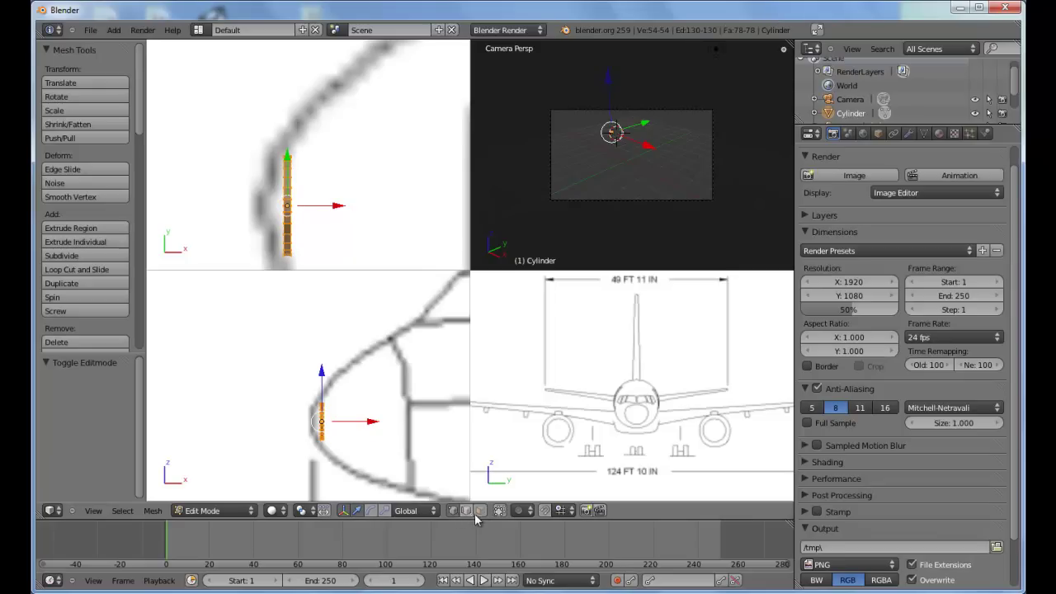
Step: Examine the fuselage outline in the front view from the nose back to the wing and engine area
{"action": "middle_click_drag", "start_coordinate": [341, 208], "coordinate": [338, 145], "text": "shift"}
{"action": "middle_click_drag", "start_coordinate": [338, 145], "coordinate": [312, 166], "text": "ctrl"}
{"action": "middle_click_drag", "start_coordinate": [412, 411], "coordinate": [360, 419], "text": "shift"}
{"action": "scroll", "coordinate": [342, 390], "scroll_direction": "down", "scroll_amount": 3}
{"action": "scroll", "coordinate": [334, 390], "scroll_direction": "up", "scroll_amount": 1}
{"action": "middle_click_drag", "start_coordinate": [359, 419], "coordinate": [375, 374], "text": "ctrl"}
{"action": "middle_click_drag", "start_coordinate": [375, 375], "coordinate": [298, 386], "text": "shift"}
{"action": "middle_click_drag", "start_coordinate": [298, 386], "coordinate": [317, 350], "text": "ctrl"}
{"action": "middle_click_drag", "start_coordinate": [318, 350], "coordinate": [223, 364], "text": "shift"}
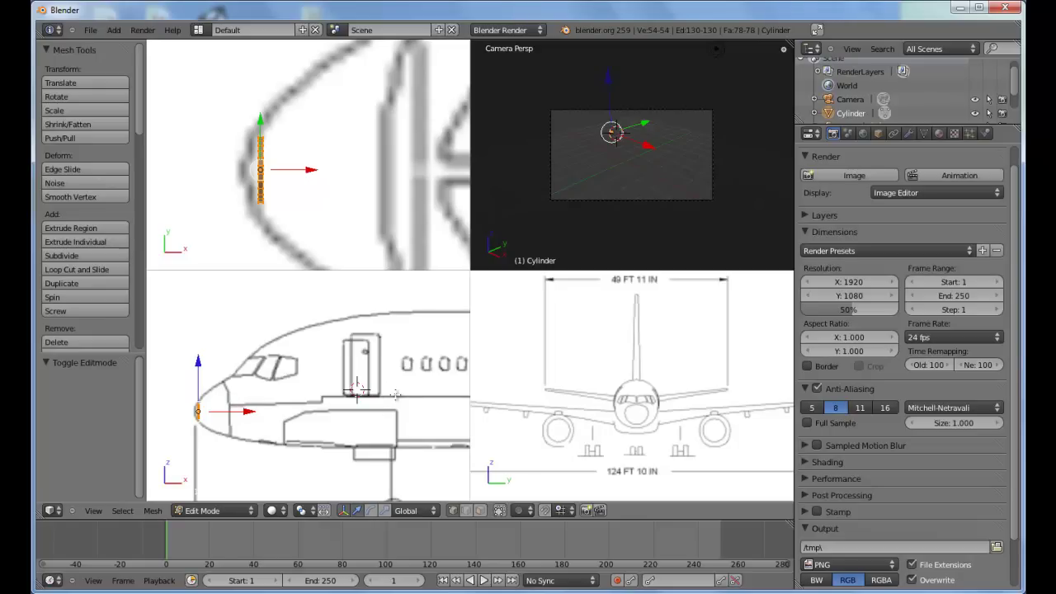
{"action": "middle_click_drag", "start_coordinate": [336, 384], "coordinate": [221, 377], "text": "shift"}
{"action": "middle_click_drag", "start_coordinate": [428, 381], "coordinate": [214, 351], "text": "shift"}
{"action": "middle_click_drag", "start_coordinate": [446, 380], "coordinate": [344, 371], "text": "shift"}
{"action": "scroll", "coordinate": [345, 371], "scroll_direction": "right", "scroll_amount": 6, "text": "ctrl"}
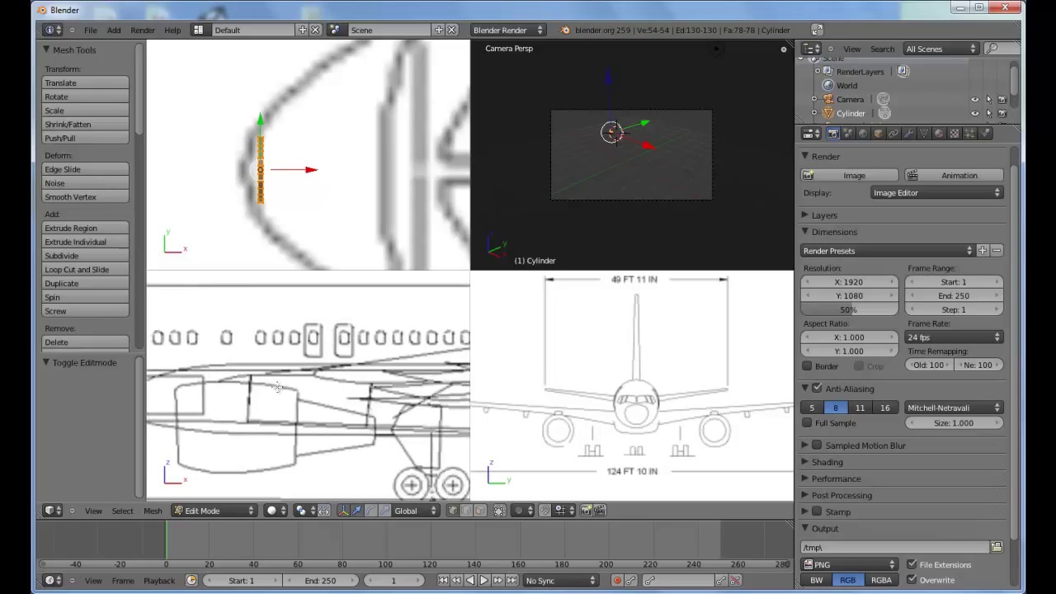
{"action": "scroll", "coordinate": [353, 379], "scroll_direction": "left", "scroll_amount": 8, "text": "ctrl"}
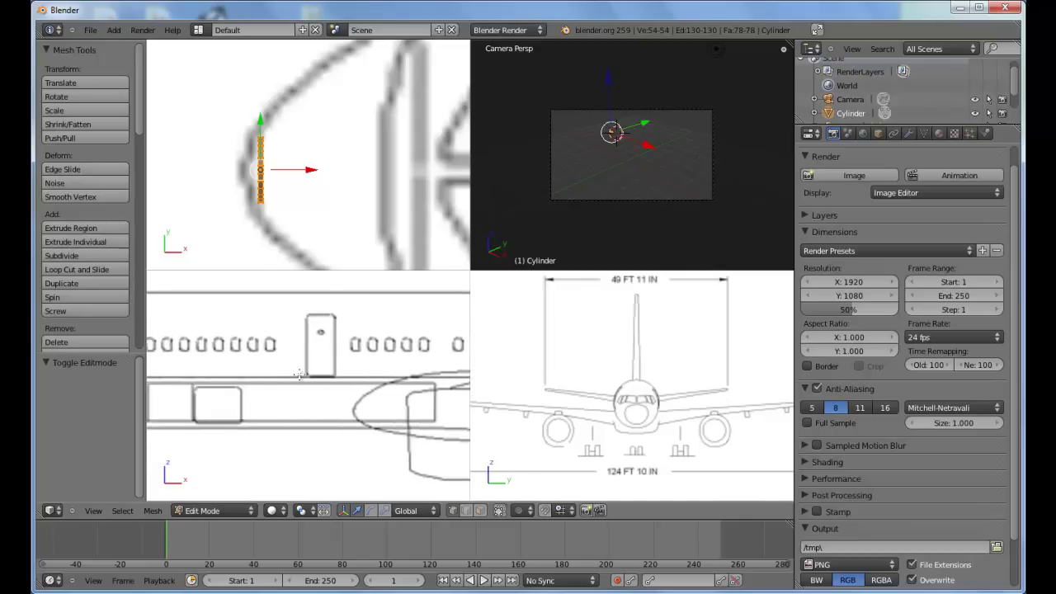
{"action": "scroll", "coordinate": [245, 398], "scroll_direction": "left", "scroll_amount": 5, "text": "ctrl"}
Step: Deselect everything and box-select only the disc's rear ring of vertices in the front view
{"action": "scroll", "coordinate": [343, 421], "scroll_direction": "up", "scroll_amount": 4}
{"action": "middle_click_drag", "start_coordinate": [280, 378], "coordinate": [343, 395], "text": "shift"}
{"action": "scroll", "coordinate": [322, 392], "scroll_direction": "up", "scroll_amount": 1}
{"action": "key", "text": "a"}
{"action": "middle_click_drag", "start_coordinate": [342, 394], "coordinate": [348, 408], "text": "ctrl"}
{"action": "key", "text": "b"}
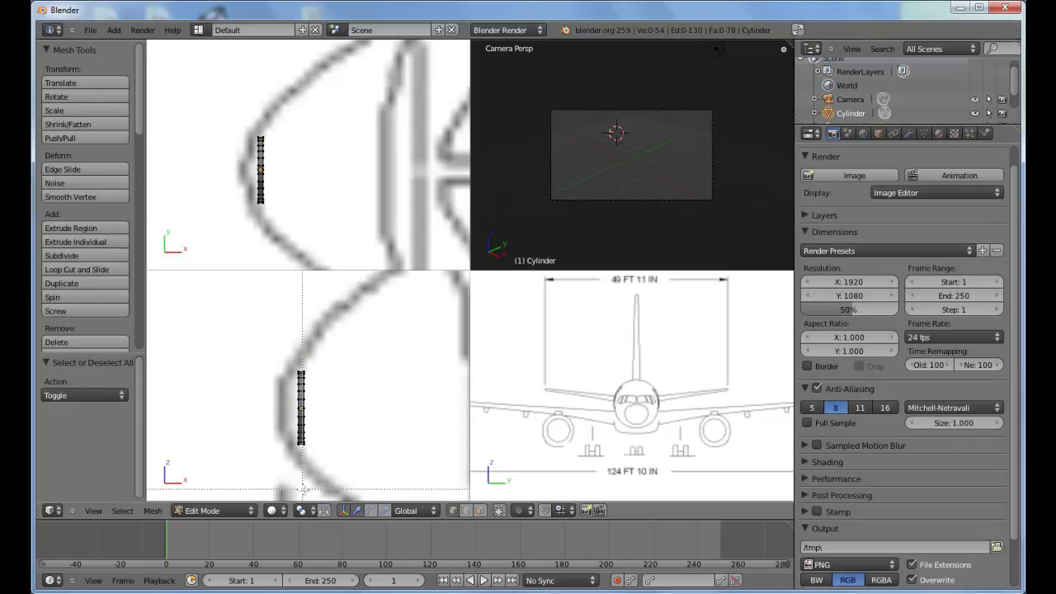
{"action": "left_click_drag", "start_coordinate": [303, 490], "coordinate": [349, 333]}
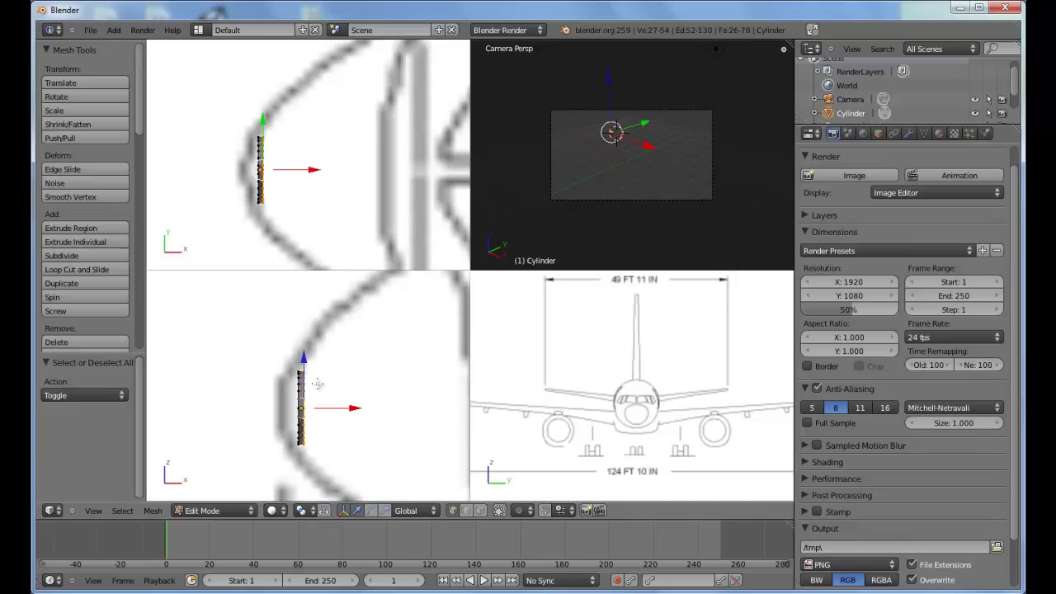
Step: Move the rear ring about 0.013 along X and scale it about 2.06 along Z to widen it toward the nose outline
{"action": "scroll", "coordinate": [346, 384], "scroll_direction": "down", "scroll_amount": 2}
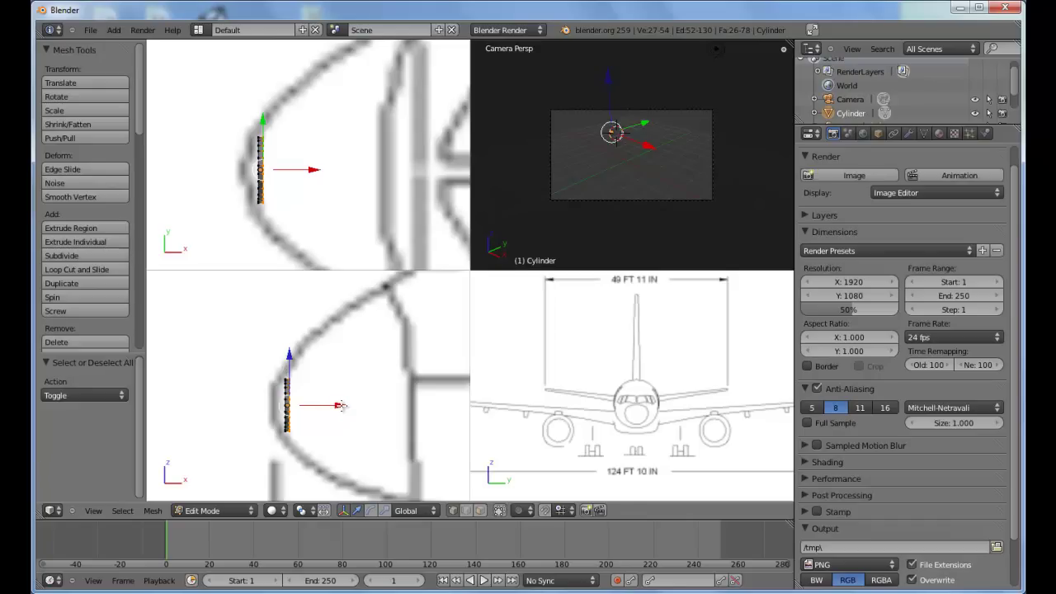
{"action": "key", "text": "e"}
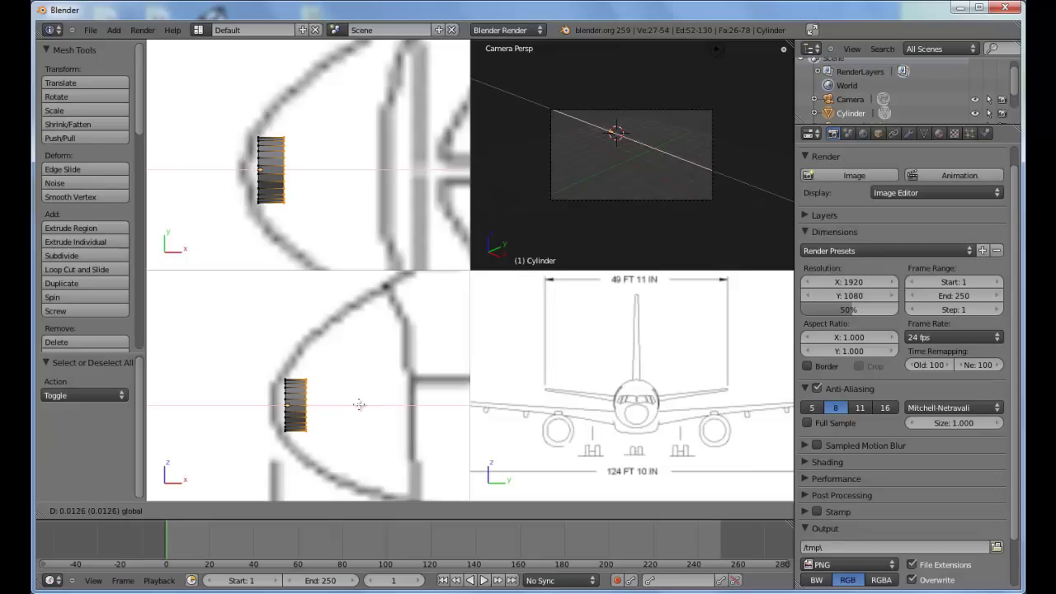
{"action": "left_click", "coordinate": [358, 405]}
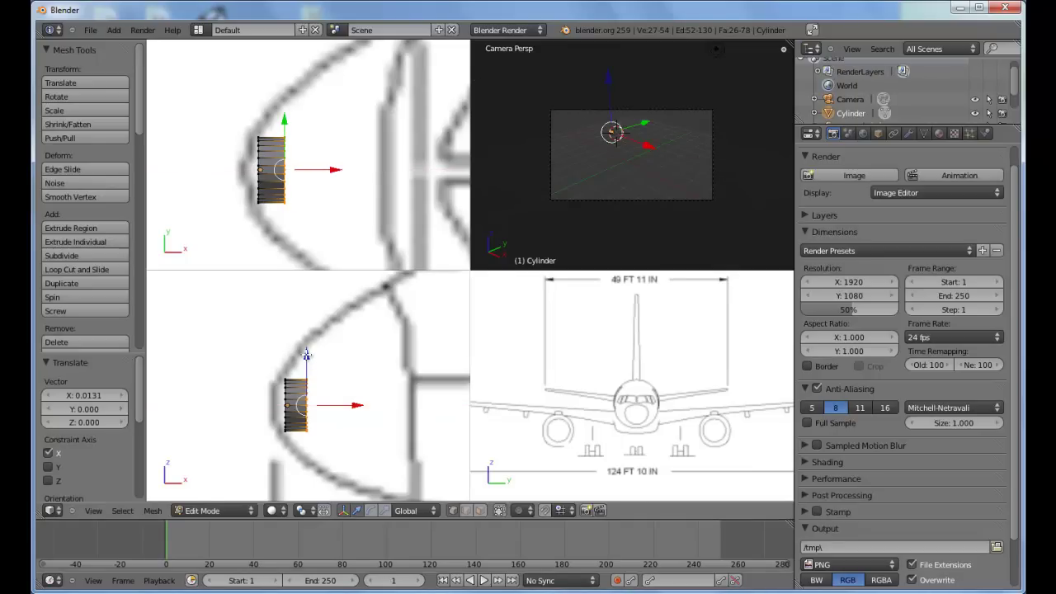
{"action": "left_click_drag", "start_coordinate": [306, 354], "coordinate": [305, 353]}
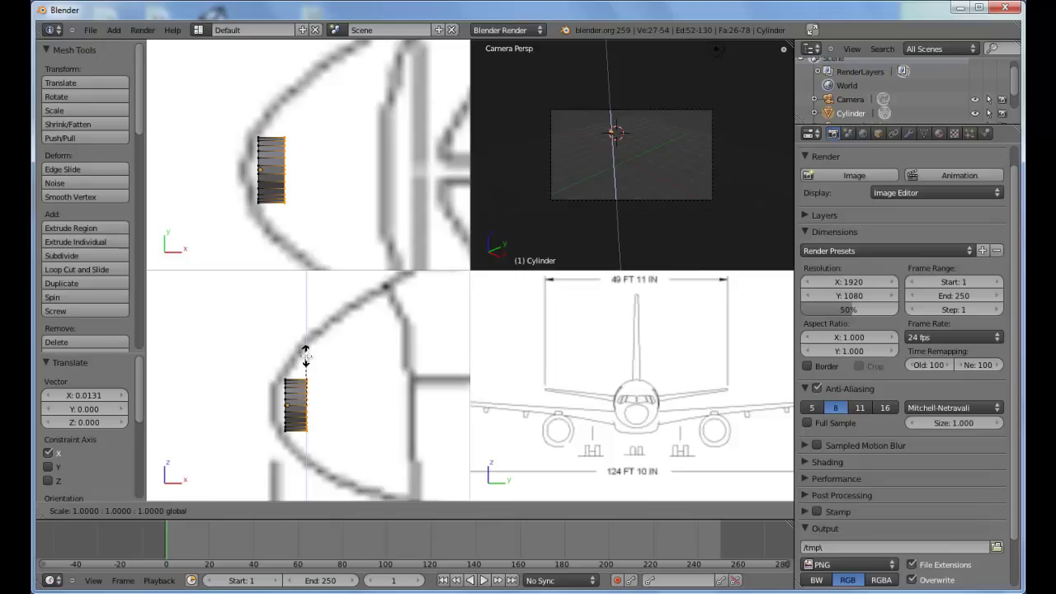
{"action": "left_click_drag", "start_coordinate": [305, 357], "coordinate": [342, 312]}
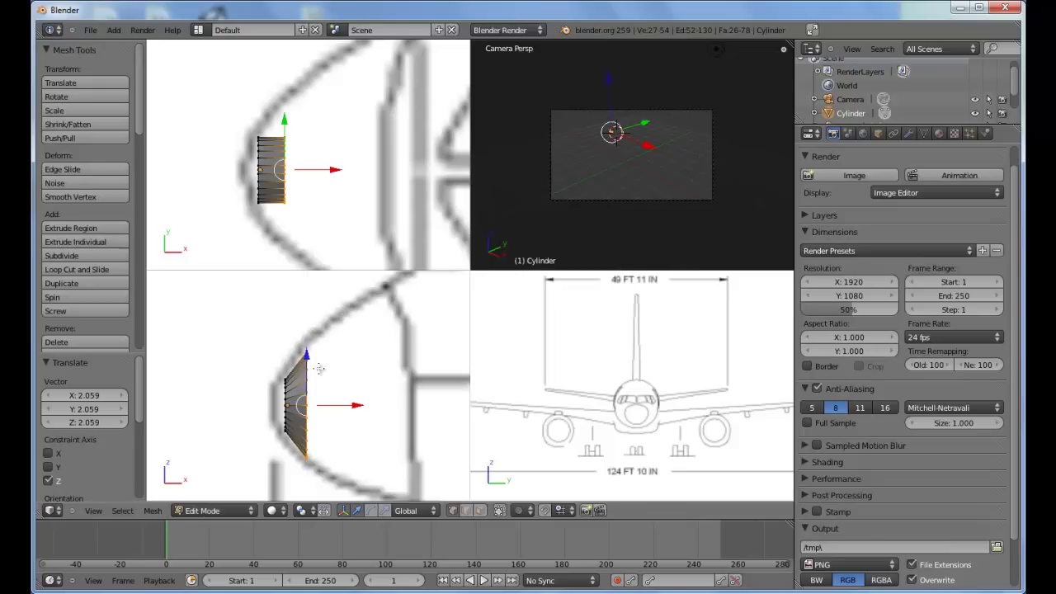
Step: Fine-tune the rear ring by about 0.002 along Z and -0.004 along X, and scale it about 0.92 along Z
{"action": "left_click_drag", "start_coordinate": [312, 357], "coordinate": [314, 357]}
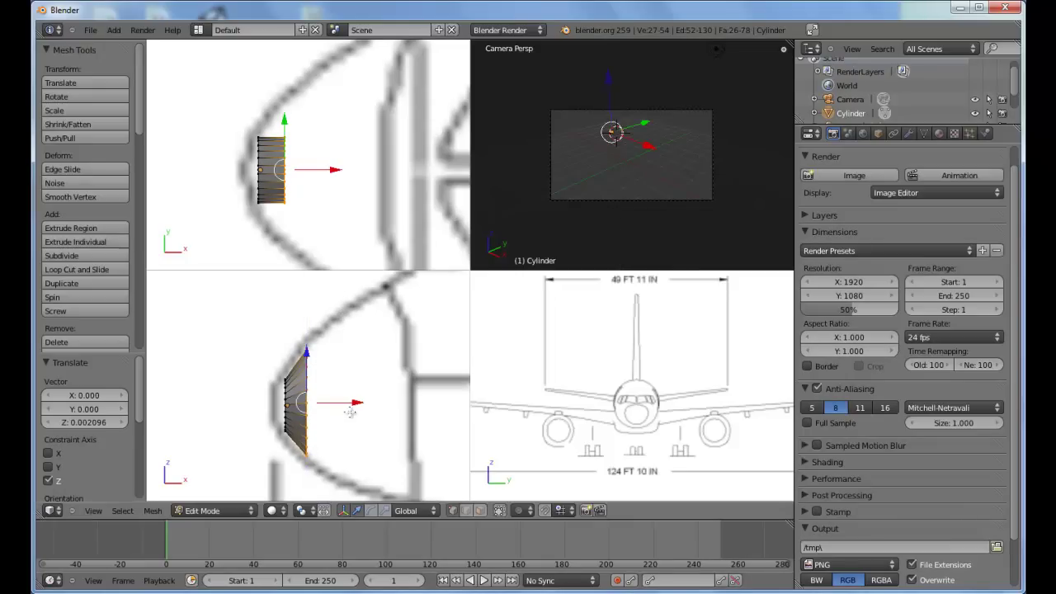
{"action": "left_click_drag", "start_coordinate": [354, 403], "coordinate": [349, 403]}
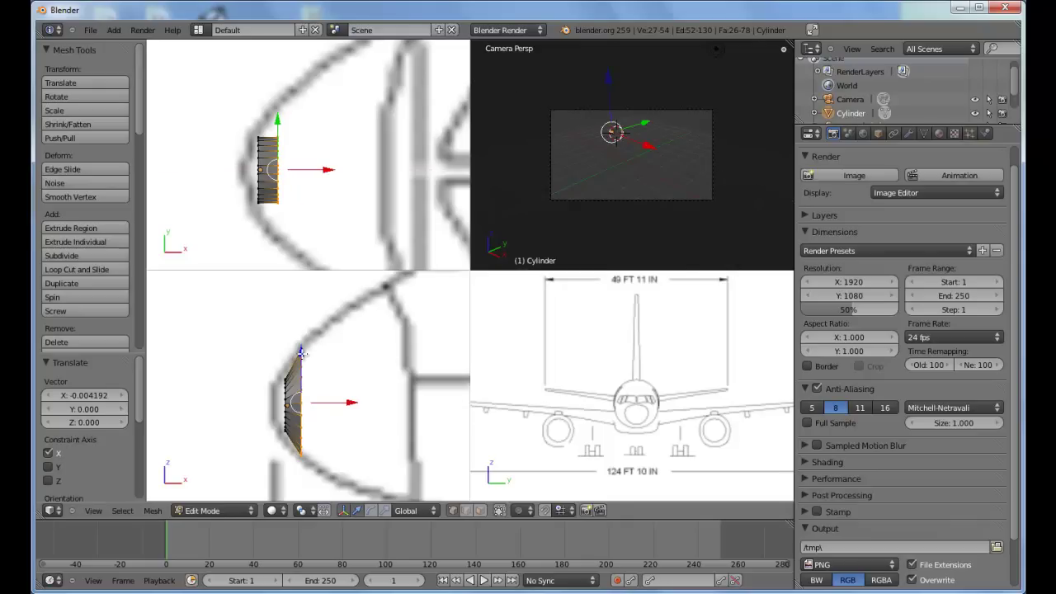
{"action": "key", "text": "s"}
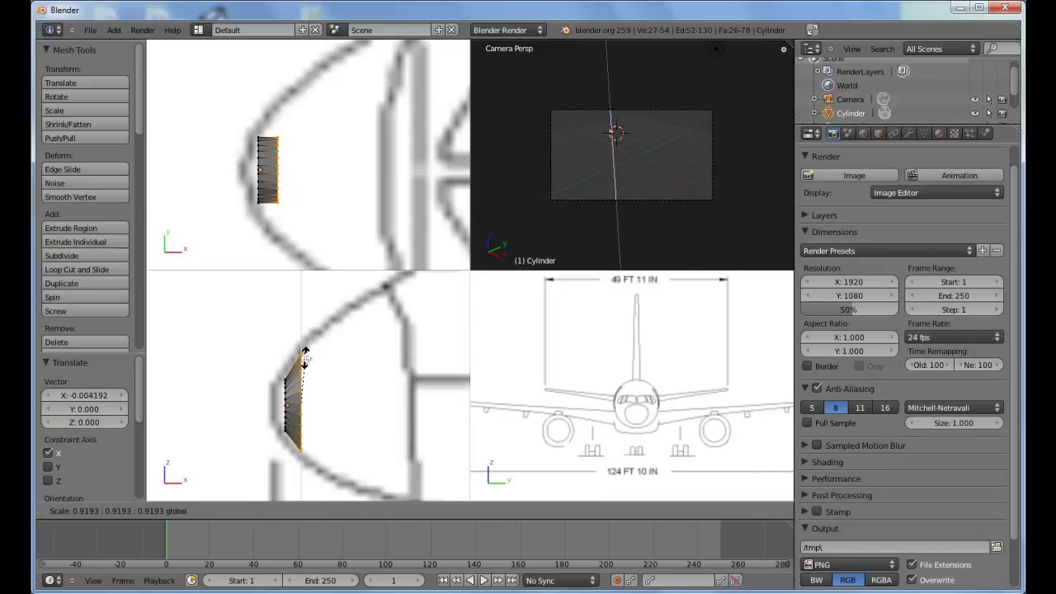
{"action": "left_click", "coordinate": [304, 357]}
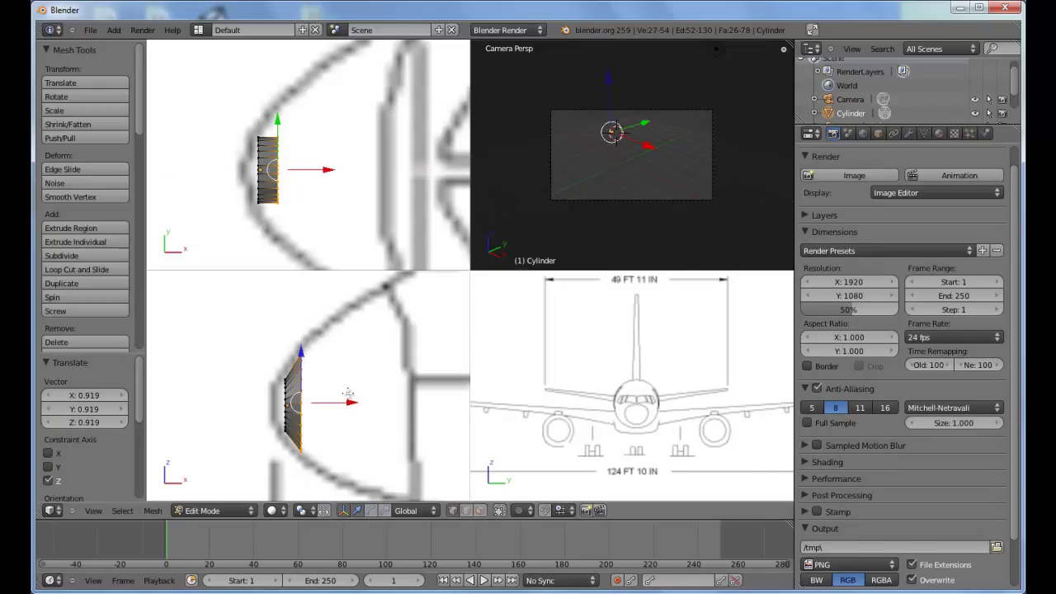
Step: Extrude the rear ring about 0.021 along X and enlarge the new ring along Z toward the nose outline
{"action": "key", "text": "e"}
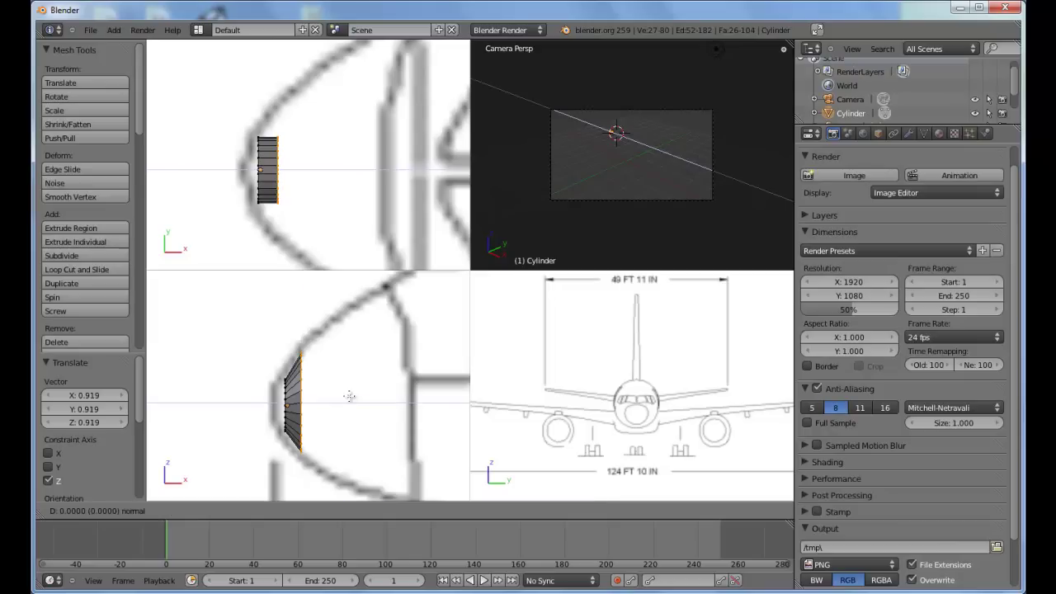
{"action": "right_click", "coordinate": [349, 397]}
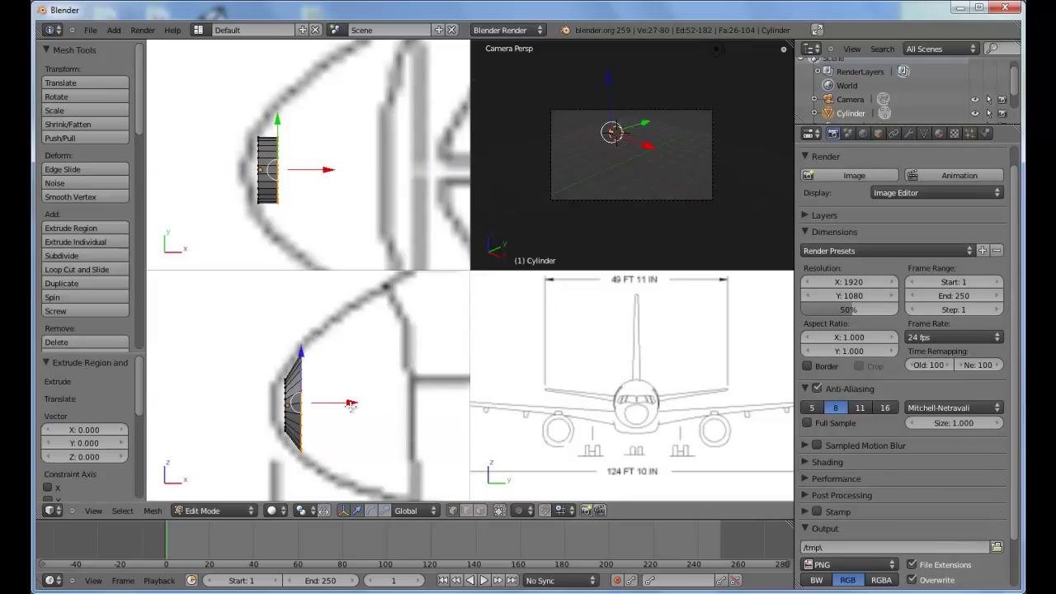
{"action": "left_click_drag", "start_coordinate": [349, 401], "coordinate": [377, 401]}
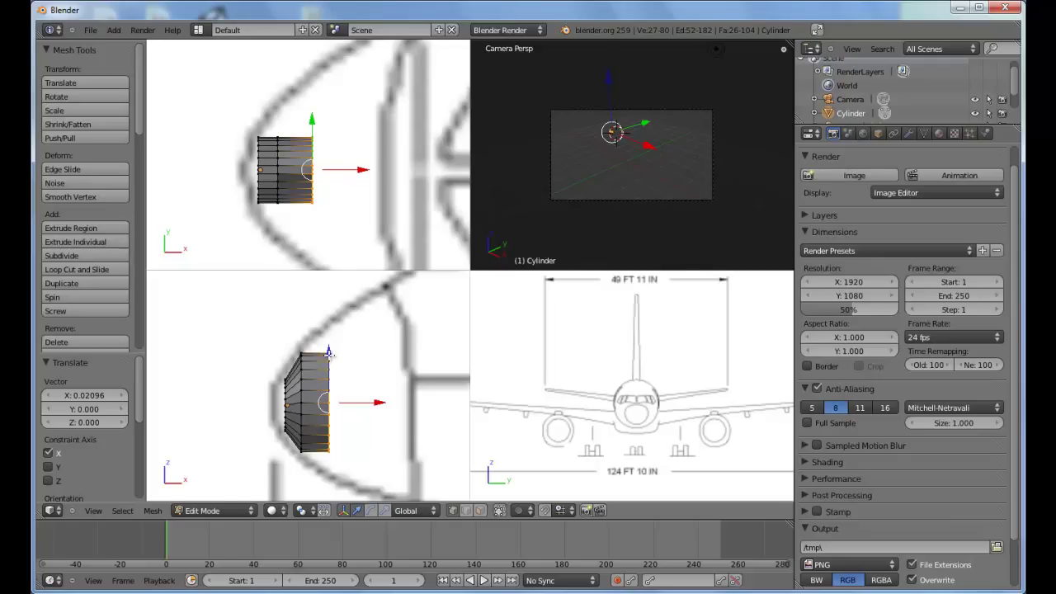
{"action": "key", "text": "s"}
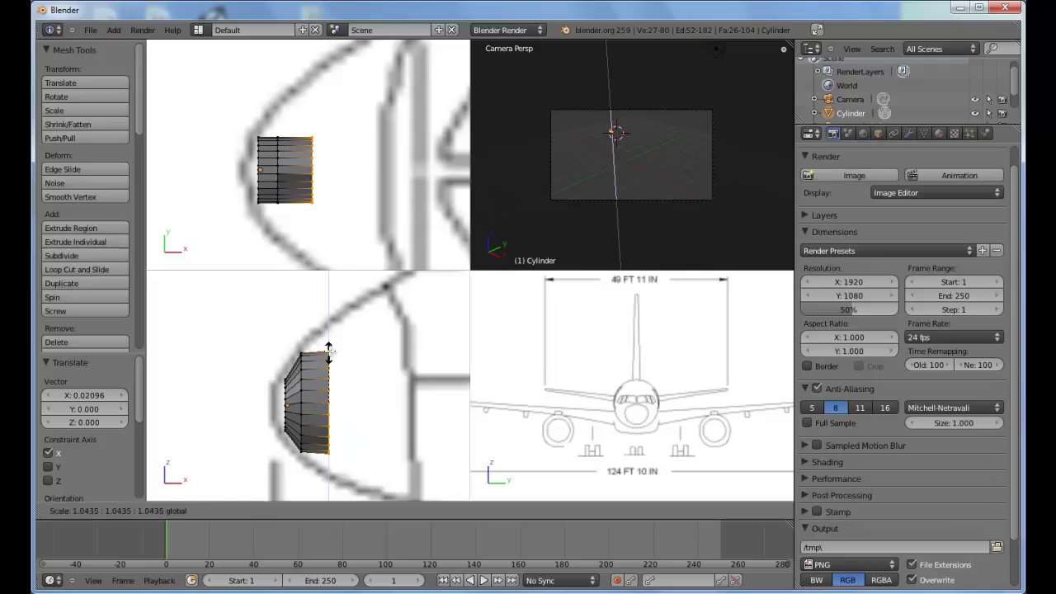
{"action": "left_click", "coordinate": [335, 341]}
Step: Fit the new ring to the nose outline by scaling it about 1.09 along Z and nudging it up about 0.0016 and 0.0004
{"action": "left_click_drag", "start_coordinate": [329, 350], "coordinate": [333, 355]}
{"action": "key", "text": "s"}
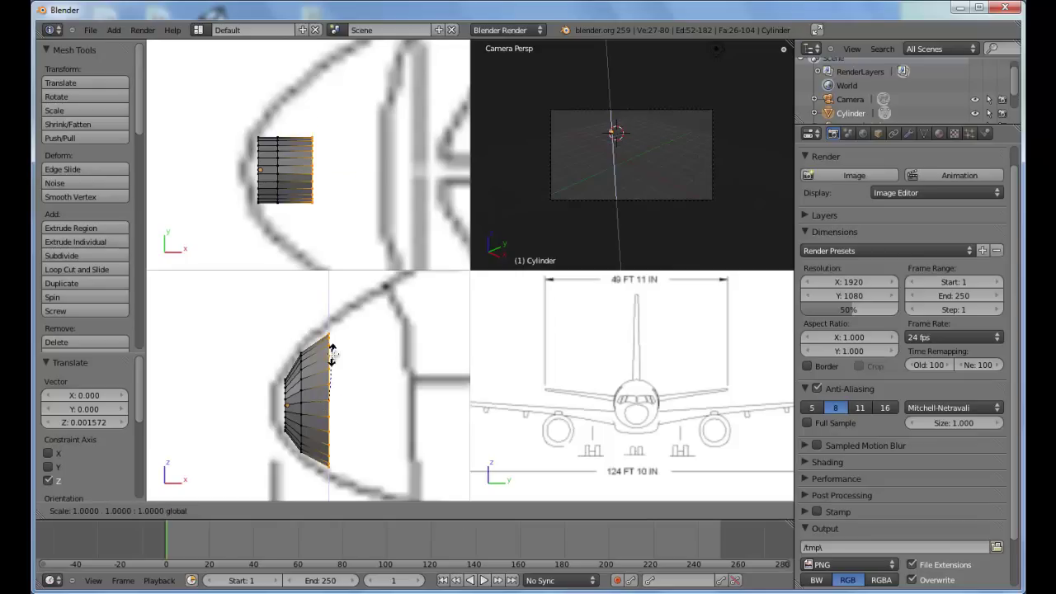
{"action": "left_click", "coordinate": [332, 357]}
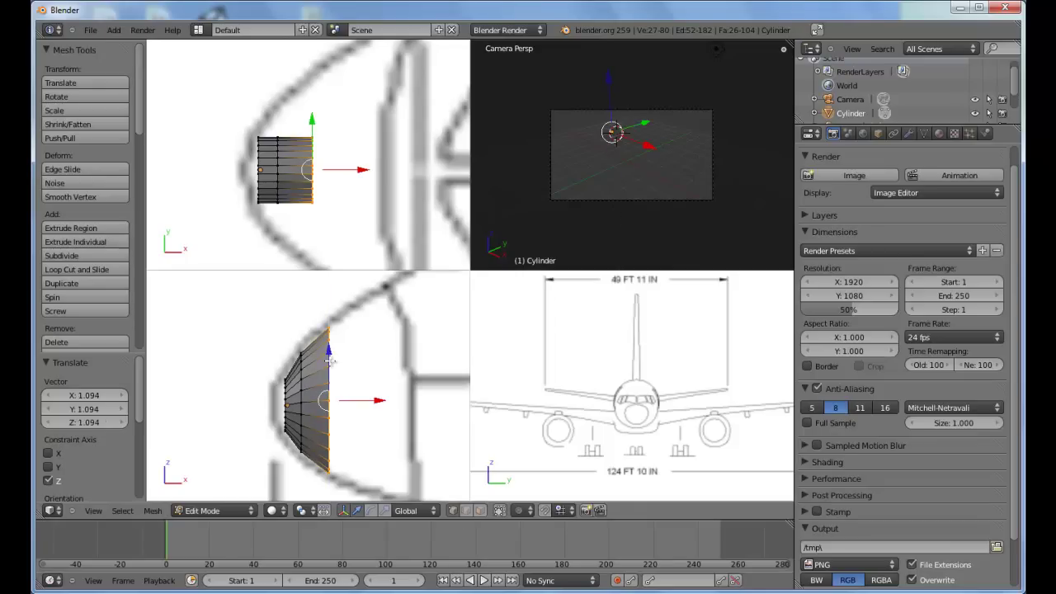
{"action": "middle_click_drag", "start_coordinate": [356, 382], "coordinate": [325, 386], "text": "shift"}
{"action": "middle_click_drag", "start_coordinate": [325, 387], "coordinate": [339, 360], "text": "ctrl"}
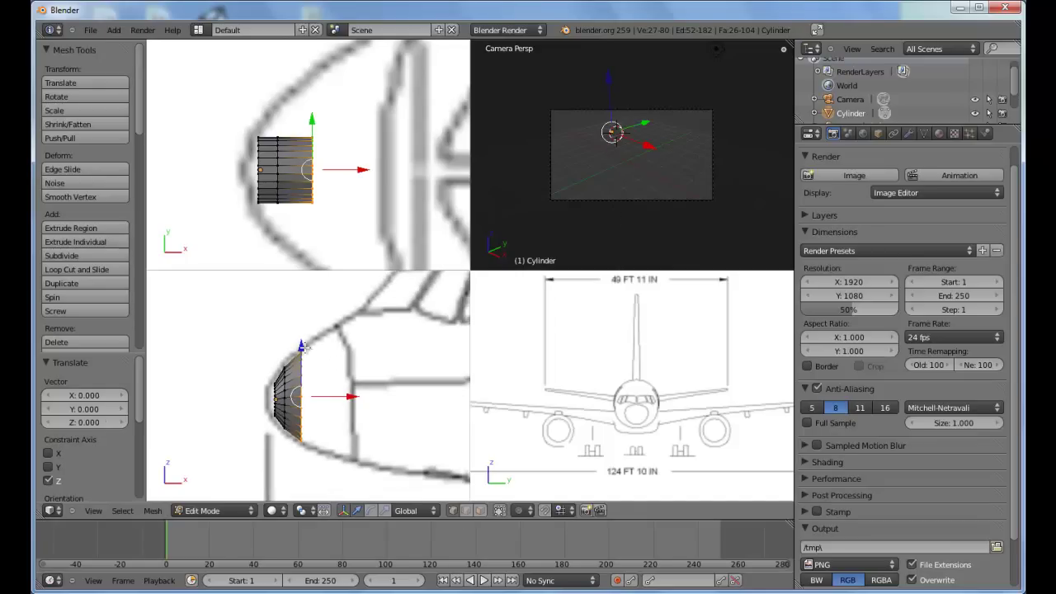
{"action": "middle_click_drag", "start_coordinate": [371, 404], "coordinate": [337, 391], "text": "shift"}
{"action": "scroll", "coordinate": [379, 406], "scroll_direction": "up", "scroll_amount": 1}
{"action": "scroll", "coordinate": [369, 421], "scroll_direction": "up", "scroll_amount": 1}
{"action": "left_click_drag", "start_coordinate": [313, 353], "coordinate": [312, 347]}
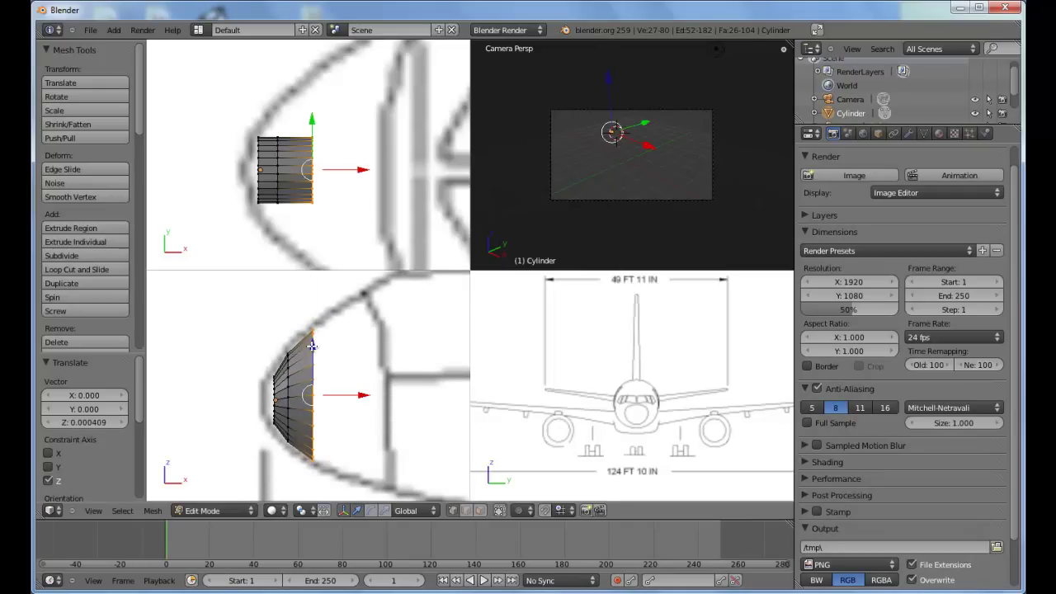
Step: Extrude another ring about 0.030 along X, up to the nose cone seam, and enlarge it along Z
{"action": "key", "text": "e"}
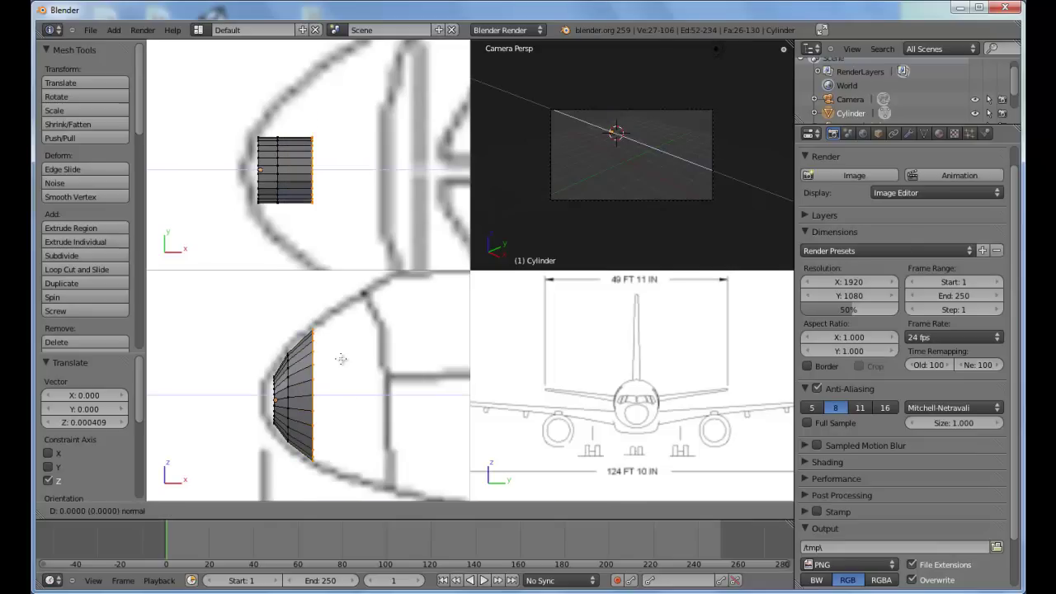
{"action": "key", "text": "Escape"}
{"action": "left_click_drag", "start_coordinate": [364, 396], "coordinate": [400, 396]}
{"action": "key", "text": "s"}
{"action": "key", "text": "z"}
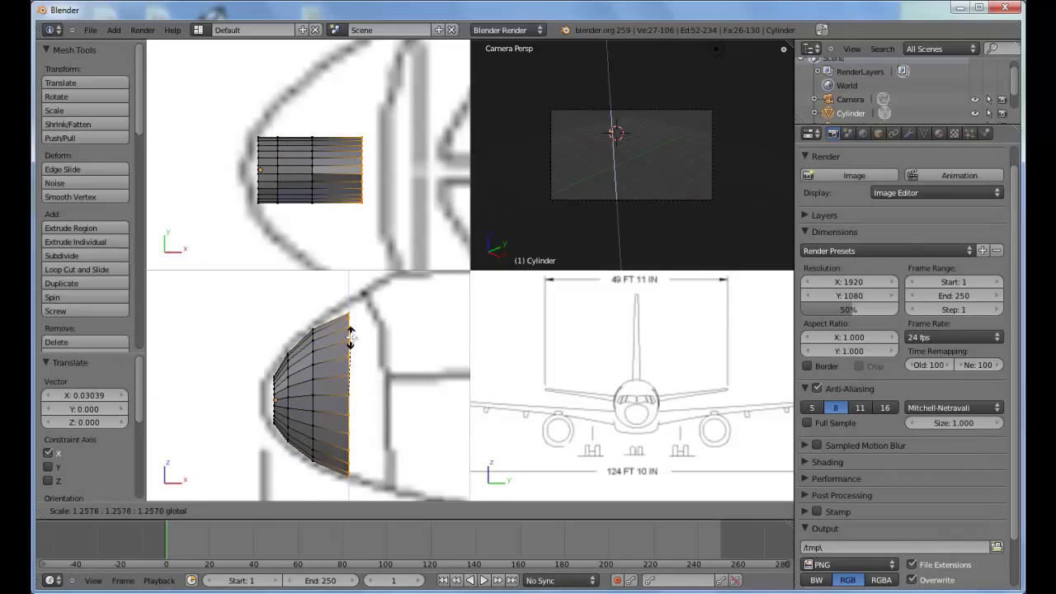
{"action": "left_click", "coordinate": [349, 347]}
Step: Raise the newest ring about 0.005 along Z to line it up with the nose profile
{"action": "key", "text": "g"}
{"action": "key", "text": "z"}
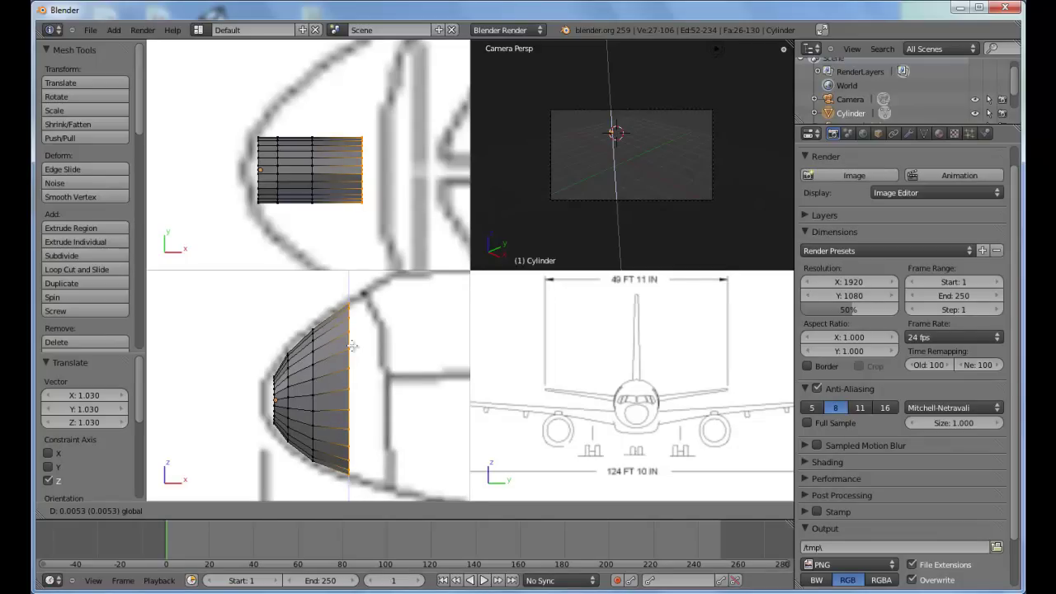
{"action": "left_click", "coordinate": [352, 349]}
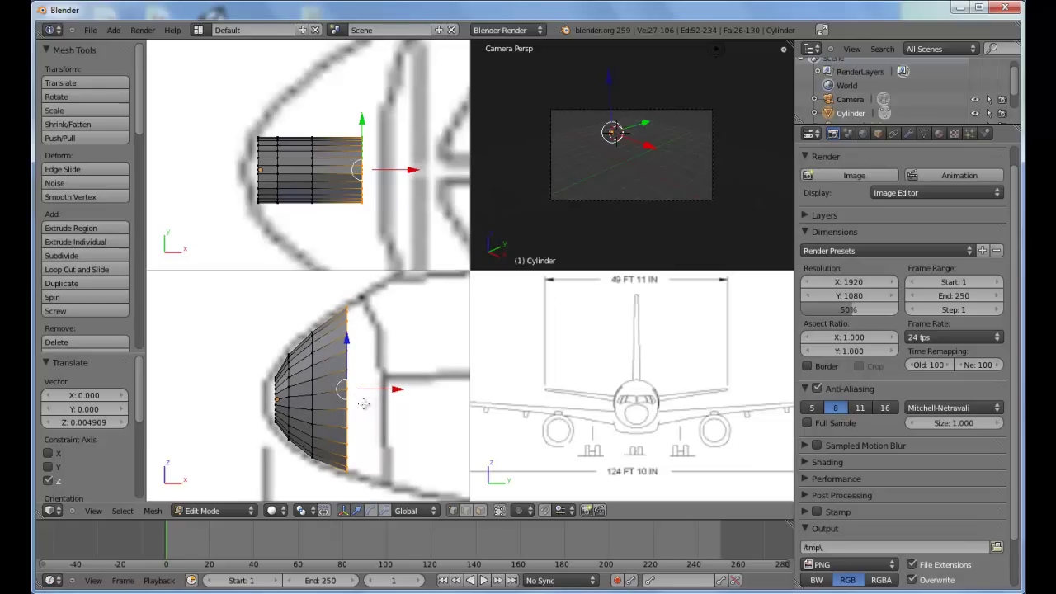
Step: Switch the viewport shading to wireframe so the blueprint shows through the nose mesh
{"action": "left_click", "coordinate": [277, 513]}
{"action": "left_click", "coordinate": [294, 485]}
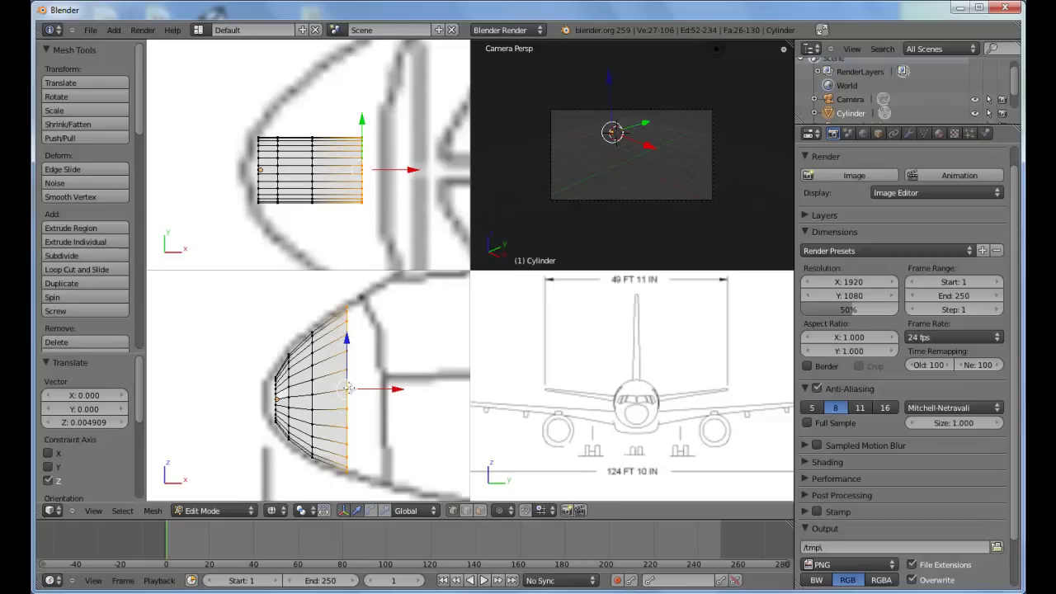
{"action": "middle_click_drag", "start_coordinate": [357, 389], "coordinate": [338, 405], "text": "shift"}
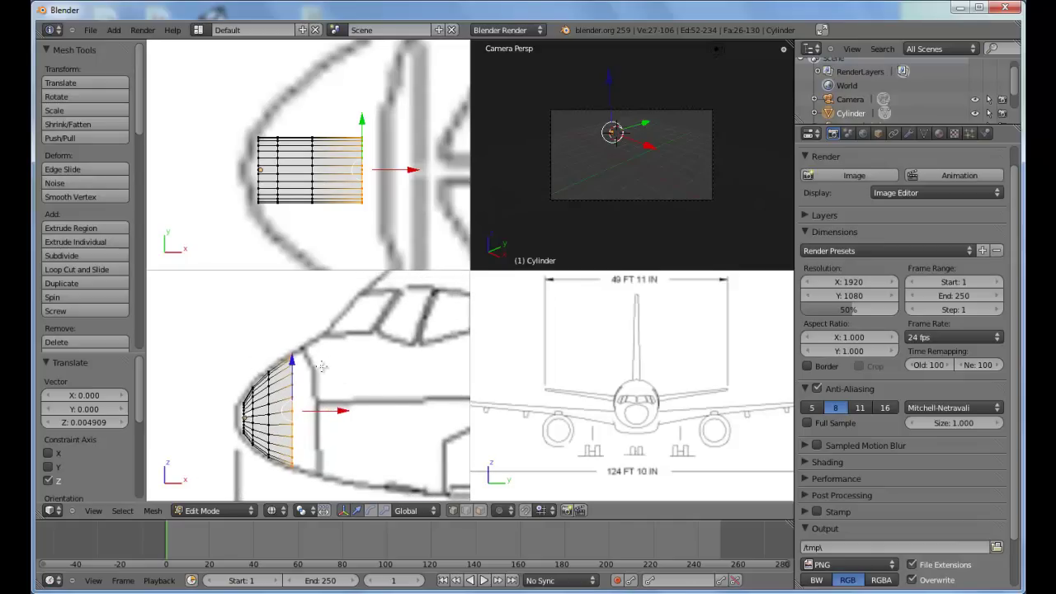
Step: Examine the side-view blueprint from the nose cone seam back past the cockpit windows to the forward door
{"action": "middle_click_drag", "start_coordinate": [380, 334], "coordinate": [270, 361], "text": "shift"}
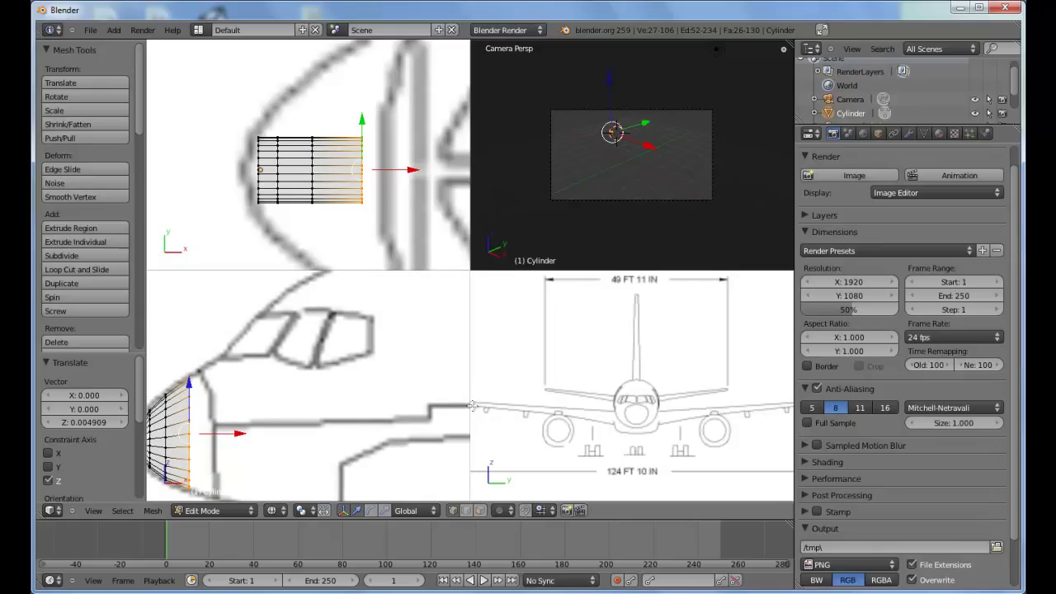
{"action": "middle_click_drag", "start_coordinate": [388, 388], "coordinate": [317, 390], "text": "shift"}
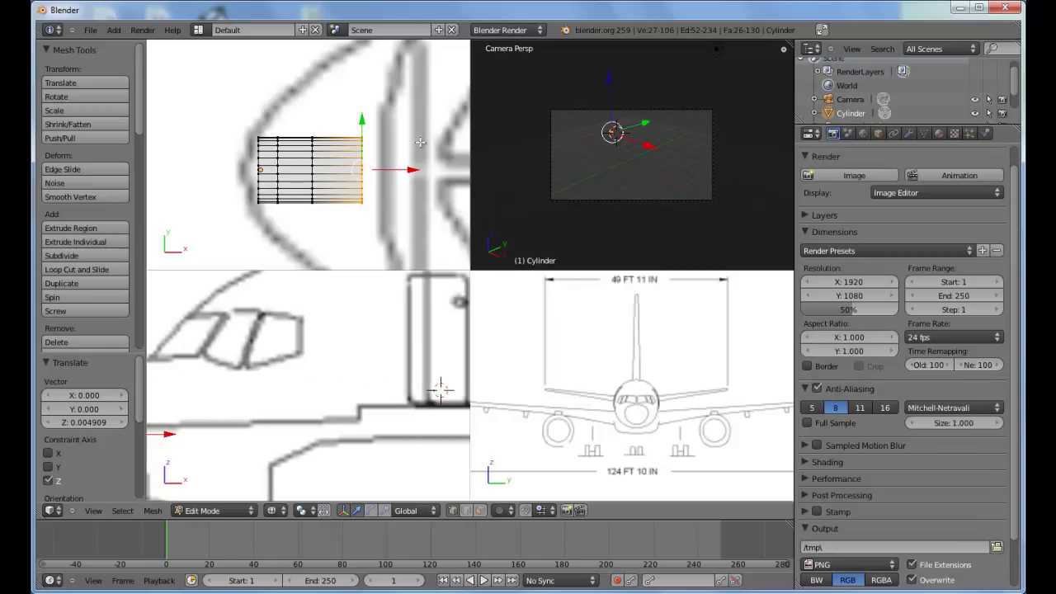
{"action": "scroll", "coordinate": [330, 406], "scroll_direction": "down", "scroll_amount": 5}
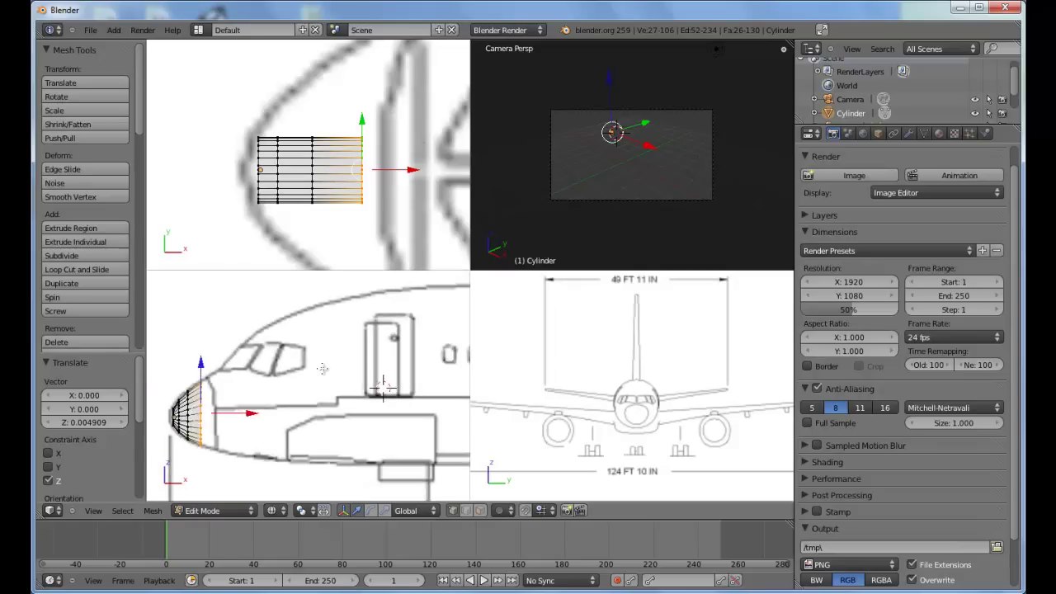
{"action": "scroll", "coordinate": [353, 374], "scroll_direction": "down", "scroll_amount": 1}
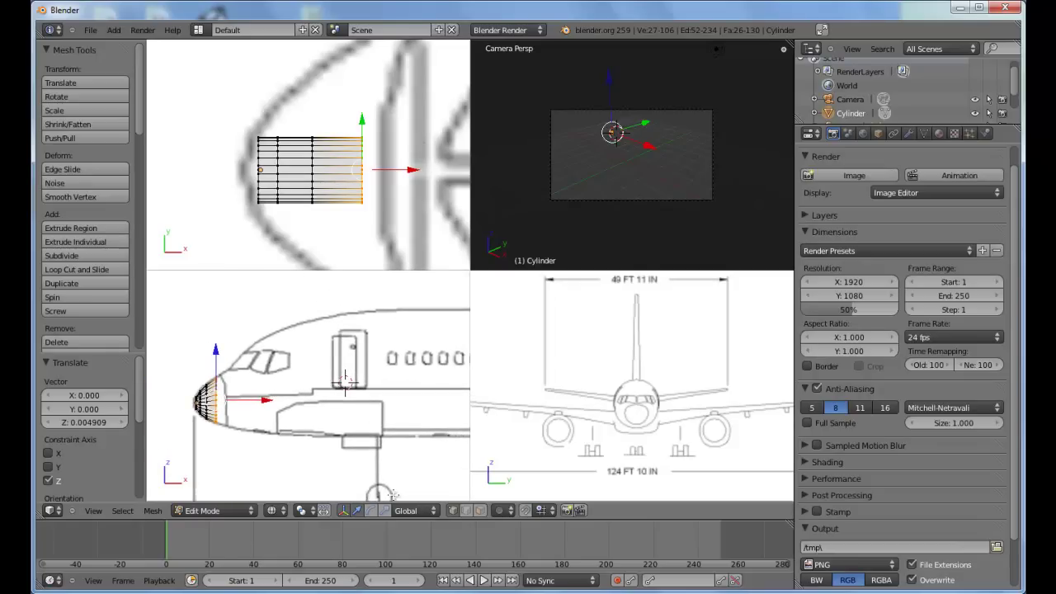
{"action": "left_click", "coordinate": [240, 400]}
{"action": "scroll", "coordinate": [269, 392], "scroll_direction": "up", "scroll_amount": 3}
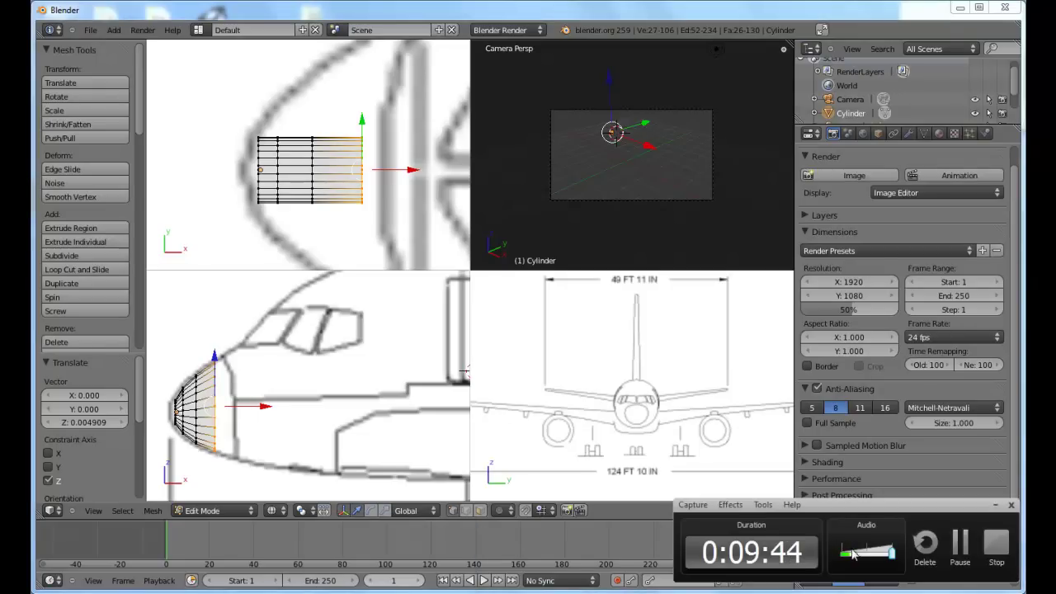
{"action": "left_click", "coordinate": [960, 542]}
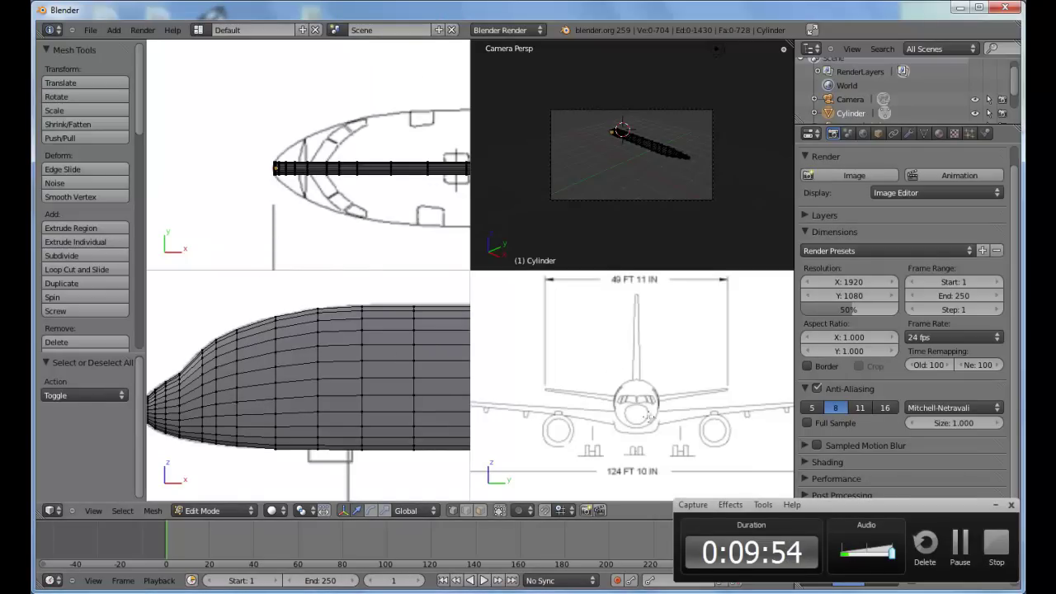
Step: Inspect the extruded fuselage mesh in the side view along its length from nose to tail
{"action": "left_click", "coordinate": [697, 397]}
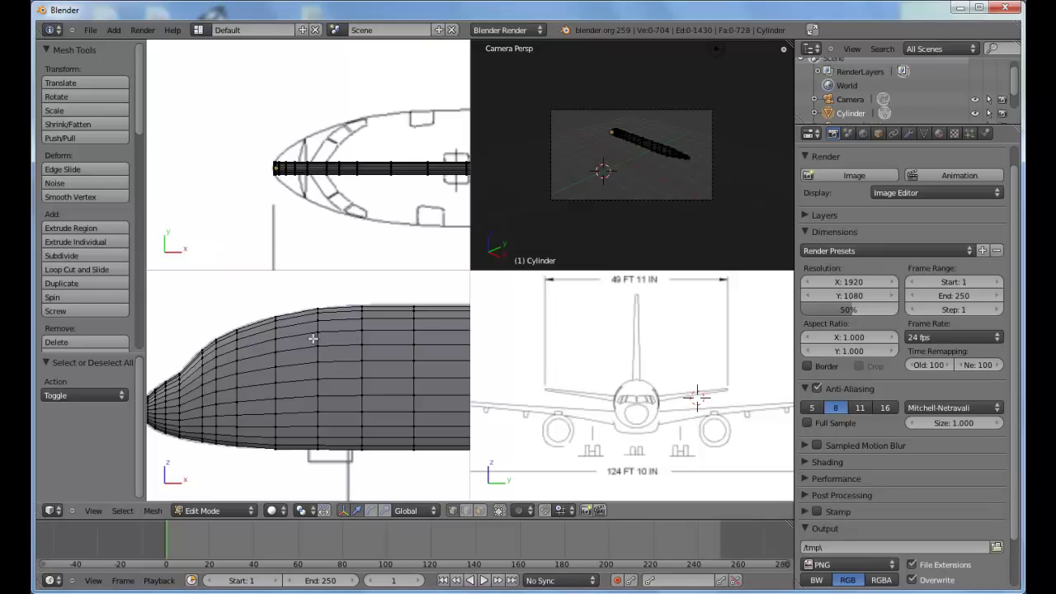
{"action": "scroll", "coordinate": [313, 339], "scroll_direction": "up", "scroll_amount": 2}
{"action": "middle_click_drag", "start_coordinate": [227, 370], "coordinate": [311, 415], "text": "shift"}
{"action": "middle_click_drag", "start_coordinate": [365, 355], "coordinate": [252, 349], "text": "shift"}
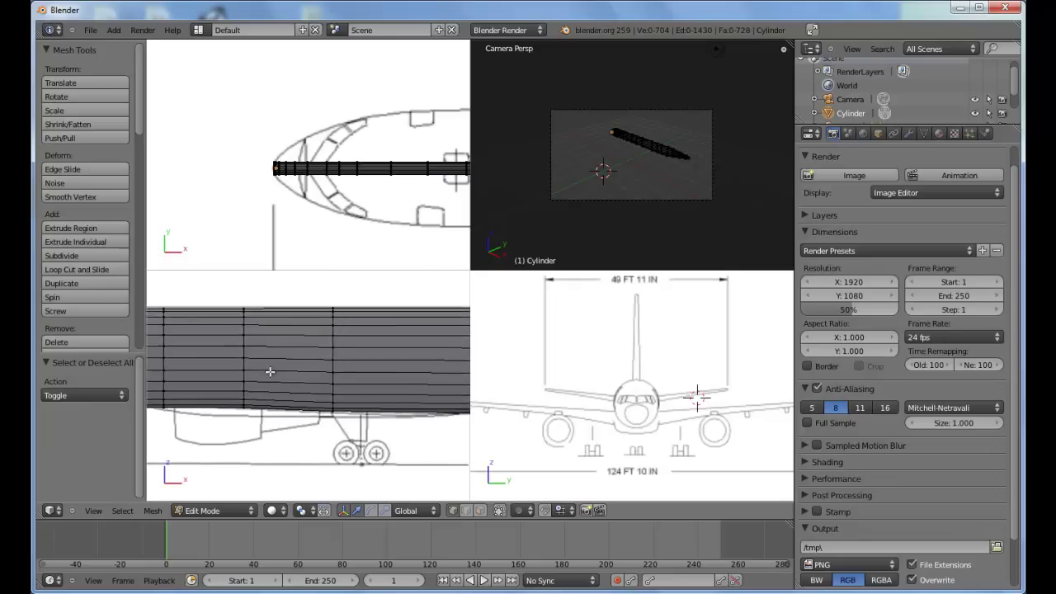
{"action": "middle_click_drag", "start_coordinate": [432, 389], "coordinate": [310, 414], "text": "shift"}
{"action": "scroll", "coordinate": [363, 409], "scroll_direction": "down", "scroll_amount": 5, "text": "ctrl"}
{"action": "scroll", "coordinate": [333, 403], "scroll_direction": "up", "scroll_amount": 3}
{"action": "scroll", "coordinate": [324, 441], "scroll_direction": "down", "scroll_amount": 2}
{"action": "middle_click_drag", "start_coordinate": [323, 440], "coordinate": [443, 352], "text": "shift"}
{"action": "middle_click_drag", "start_coordinate": [202, 370], "coordinate": [291, 370], "text": "shift"}
{"action": "middle_click_drag", "start_coordinate": [164, 370], "coordinate": [371, 379], "text": "shift"}
{"action": "middle_click_drag", "start_coordinate": [165, 330], "coordinate": [384, 354], "text": "shift"}
Step: Check the forward fuselage and nose rings in wireframe against the side-view blueprint outline
{"action": "scroll", "coordinate": [385, 353], "scroll_direction": "up", "scroll_amount": 6, "text": "ctrl"}
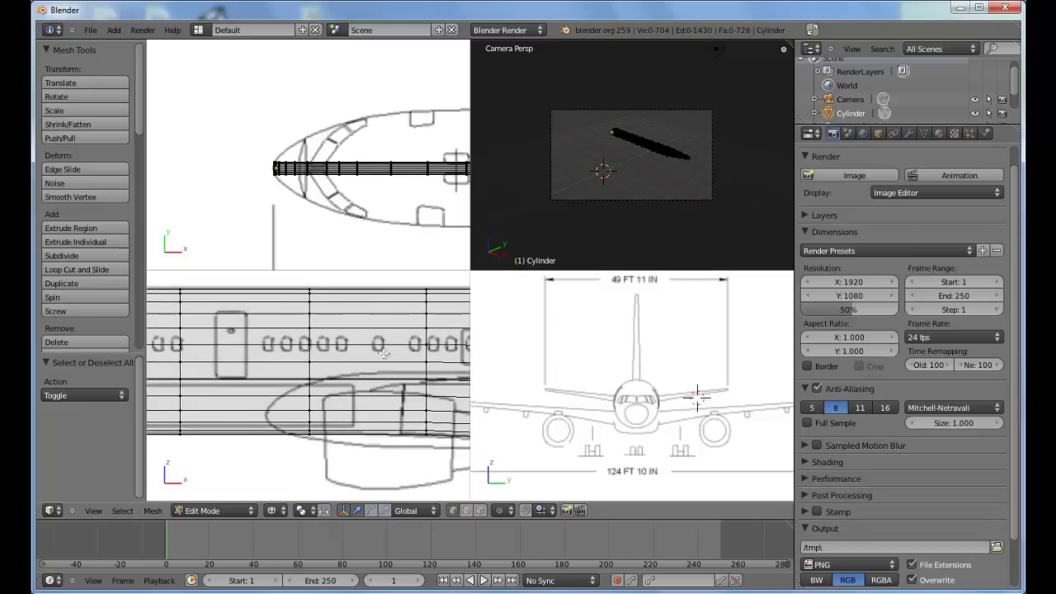
{"action": "scroll", "coordinate": [369, 380], "scroll_direction": "up", "scroll_amount": 1, "text": "shift"}
{"action": "scroll", "coordinate": [369, 380], "scroll_direction": "up", "scroll_amount": 10, "text": "ctrl"}
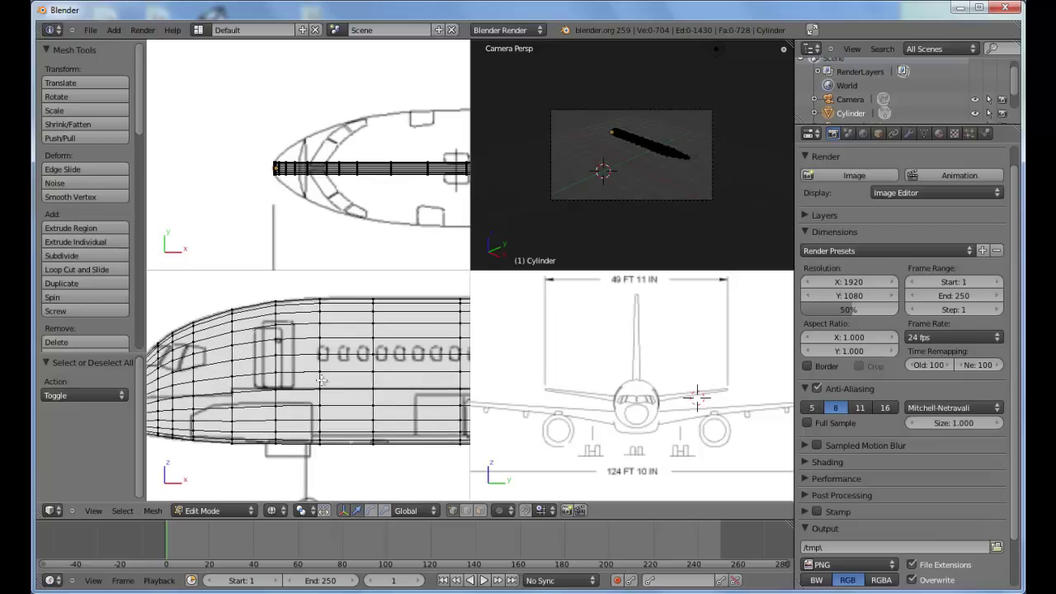
{"action": "scroll", "coordinate": [361, 369], "scroll_direction": "up", "scroll_amount": 1}
{"action": "middle_click_drag", "start_coordinate": [320, 360], "coordinate": [361, 385], "text": "shift"}
{"action": "scroll", "coordinate": [345, 388], "scroll_direction": "up", "scroll_amount": 2}
{"action": "middle_click_drag", "start_coordinate": [289, 409], "coordinate": [343, 408], "text": "shift"}
{"action": "scroll", "coordinate": [351, 402], "scroll_direction": "down", "scroll_amount": 1}
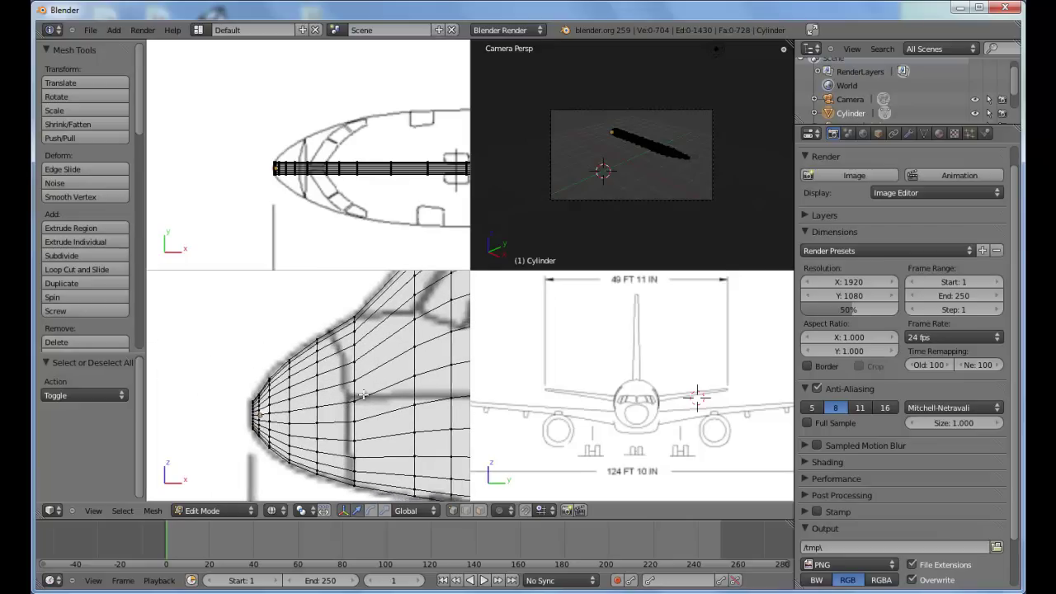
{"action": "middle_click_drag", "start_coordinate": [358, 336], "coordinate": [331, 357], "text": "shift"}
Step: Narrow the foremost nose ring along Y to fit the nose outline in the top-view blueprint
{"action": "scroll", "coordinate": [329, 243], "scroll_direction": "up", "scroll_amount": 8}
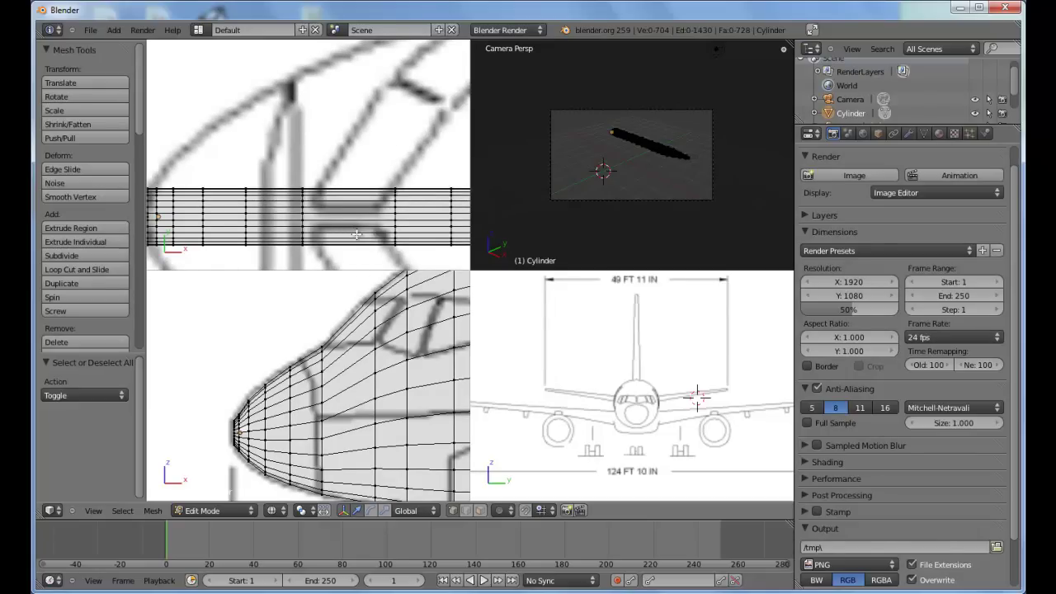
{"action": "middle_click_drag", "start_coordinate": [274, 221], "coordinate": [317, 138], "text": "shift"}
{"action": "key", "text": "b"}
{"action": "left_click_drag", "start_coordinate": [284, 57], "coordinate": [255, 242]}
{"action": "key", "text": "s"}
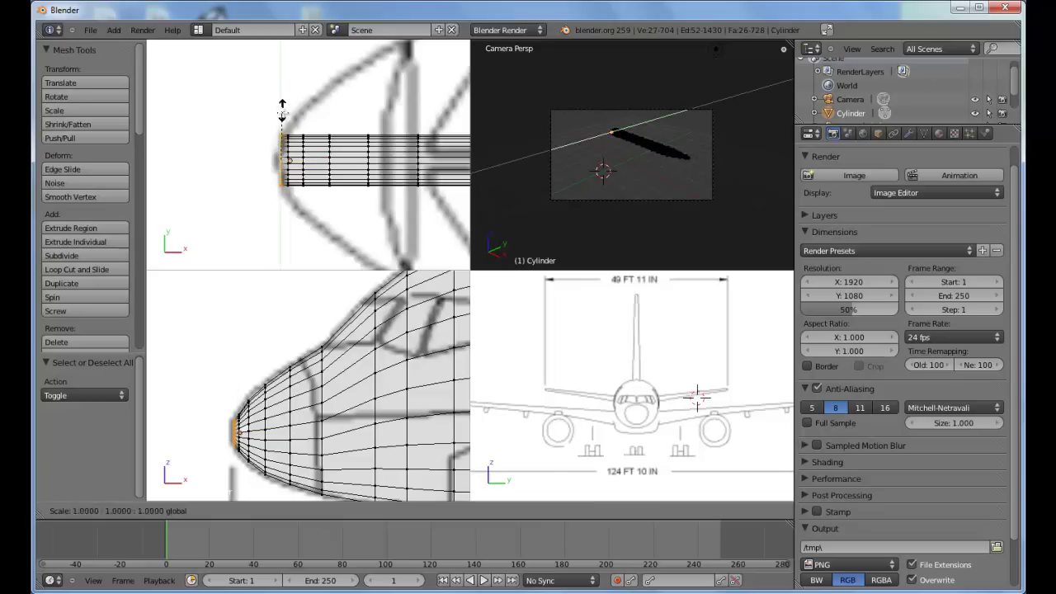
{"action": "left_click", "coordinate": [281, 129]}
{"action": "key", "text": "a"}
{"action": "key", "text": "b"}
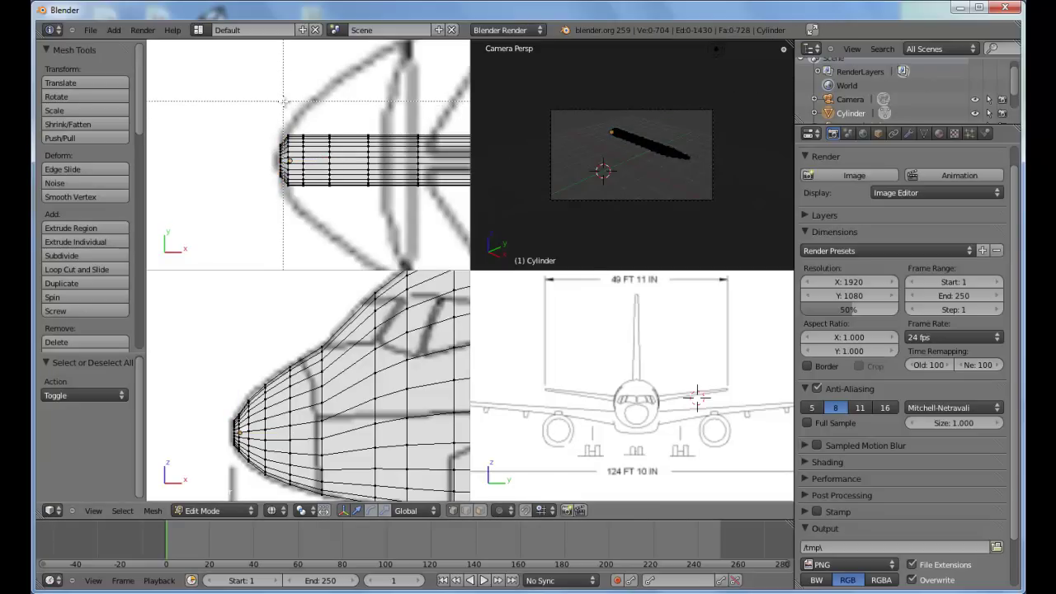
{"action": "left_click_drag", "start_coordinate": [285, 101], "coordinate": [293, 208]}
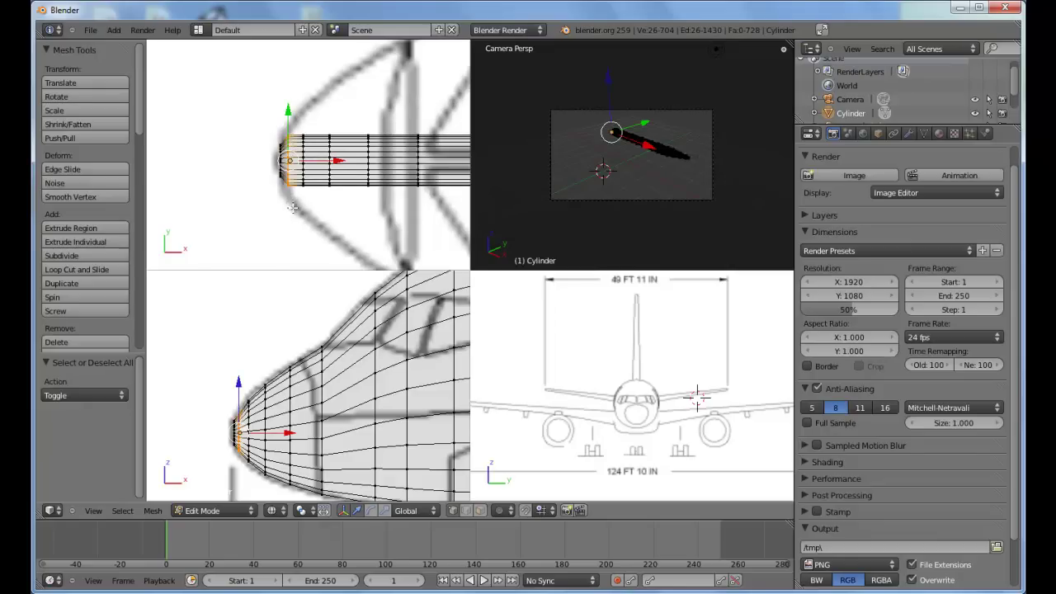
{"action": "key", "text": "a"}
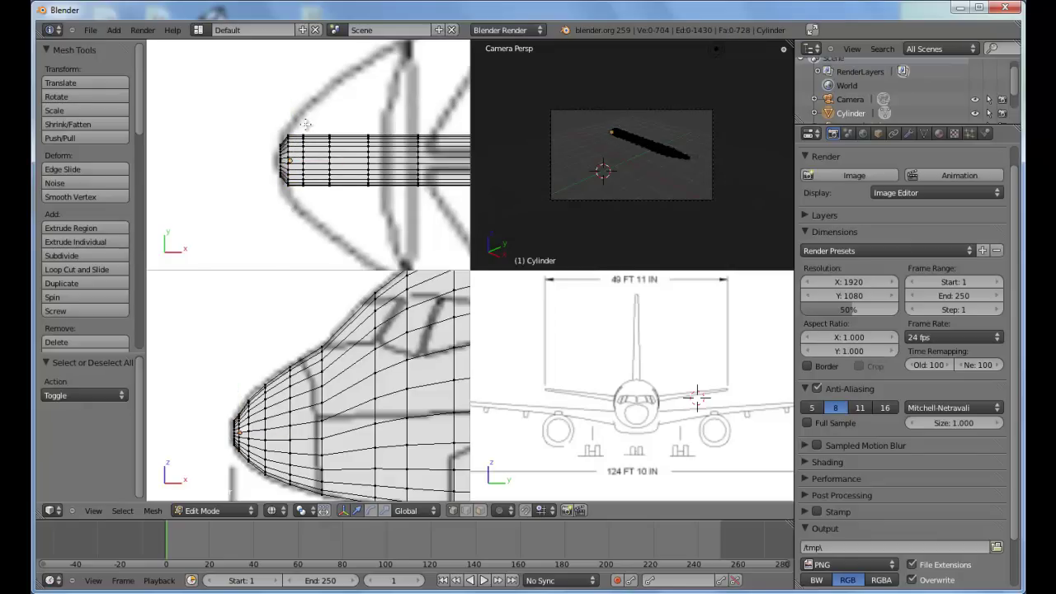
Step: Widen the third ring from the nose tip to the top-view outline by scaling it about 1.84 along Y
{"action": "left_click_drag", "start_coordinate": [295, 94], "coordinate": [326, 246]}
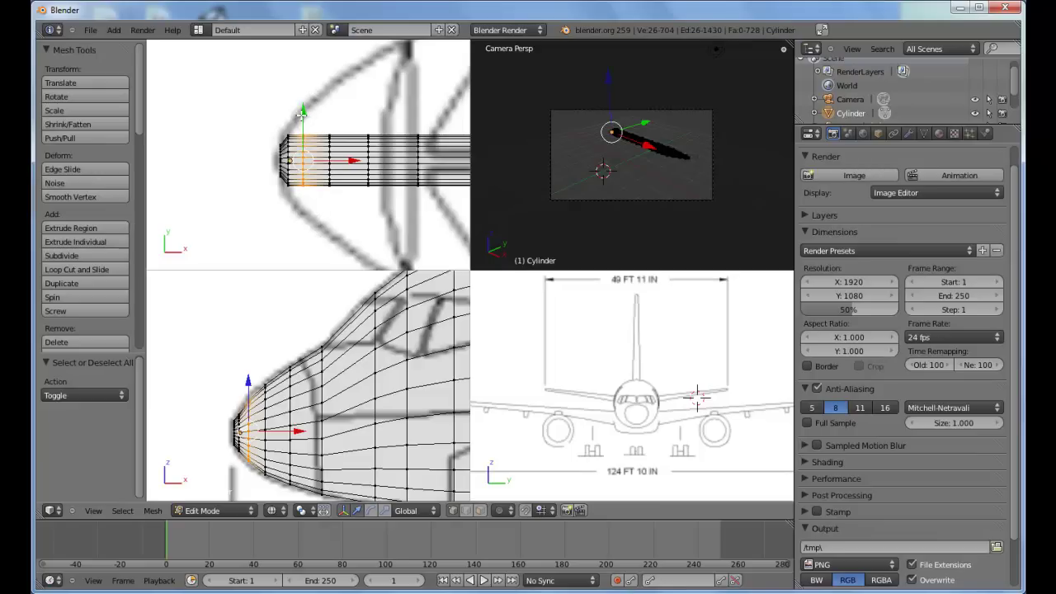
{"action": "middle_click_drag", "start_coordinate": [335, 188], "coordinate": [318, 125], "text": "shift"}
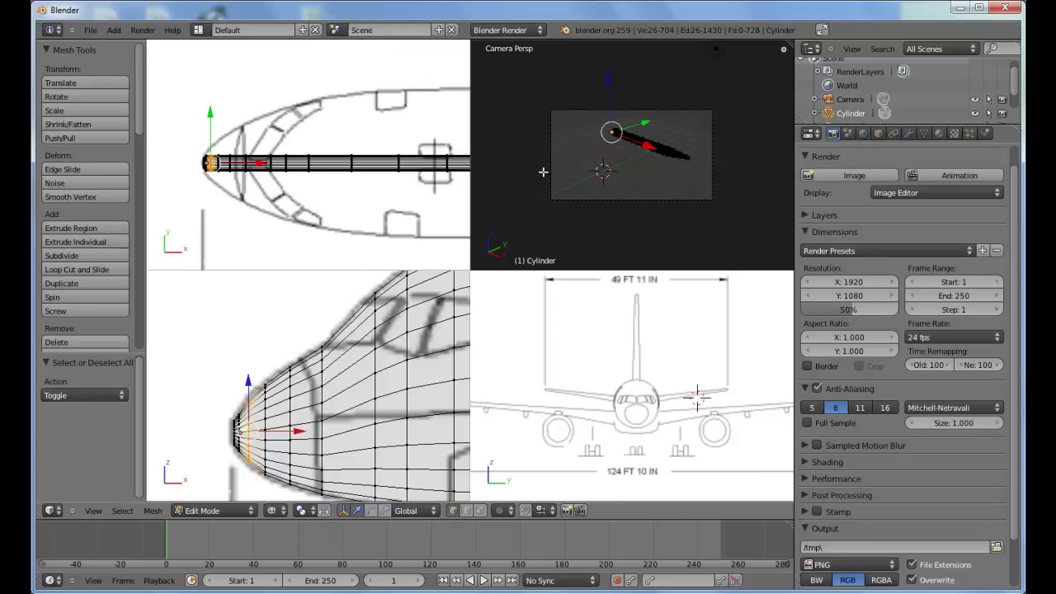
{"action": "scroll", "coordinate": [362, 193], "scroll_direction": "up", "scroll_amount": 5}
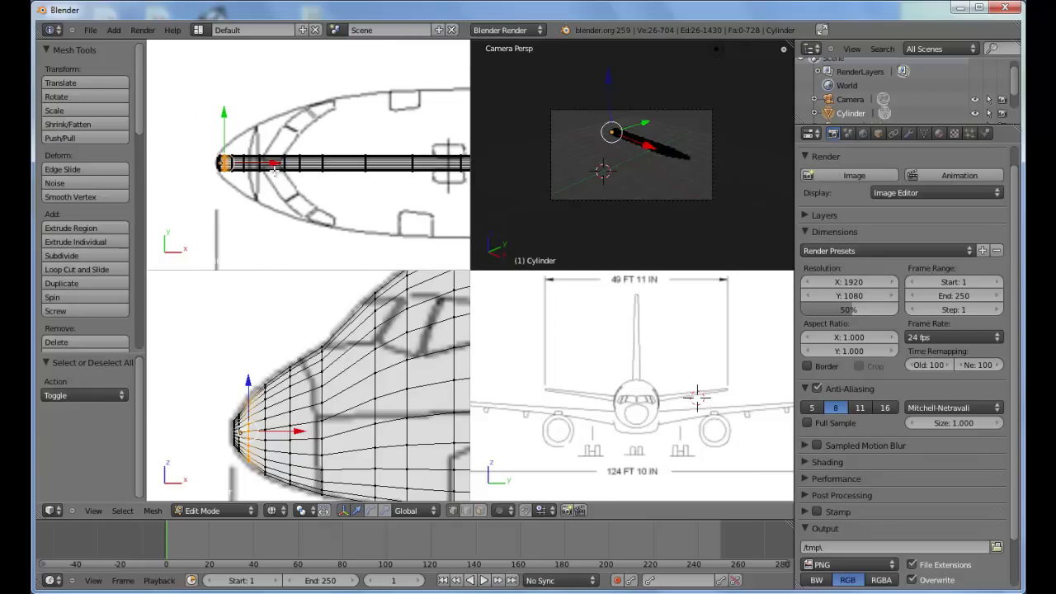
{"action": "middle_click_drag", "start_coordinate": [343, 229], "coordinate": [265, 223], "text": "shift"}
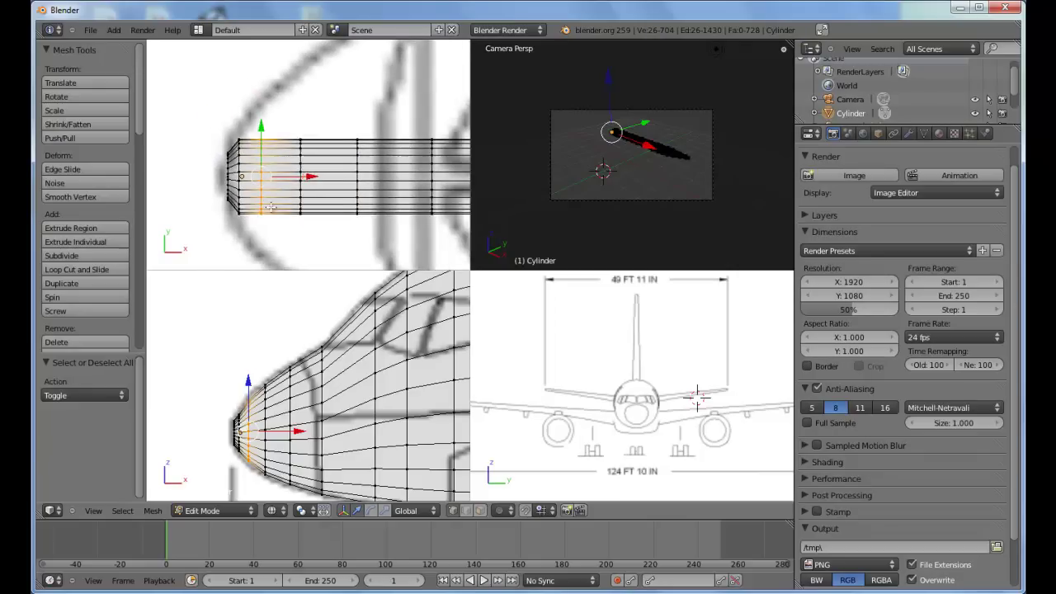
{"action": "scroll", "coordinate": [273, 188], "scroll_direction": "down", "scroll_amount": 1}
{"action": "left_click_drag", "start_coordinate": [268, 130], "coordinate": [266, 132]}
{"action": "key", "text": "s"}
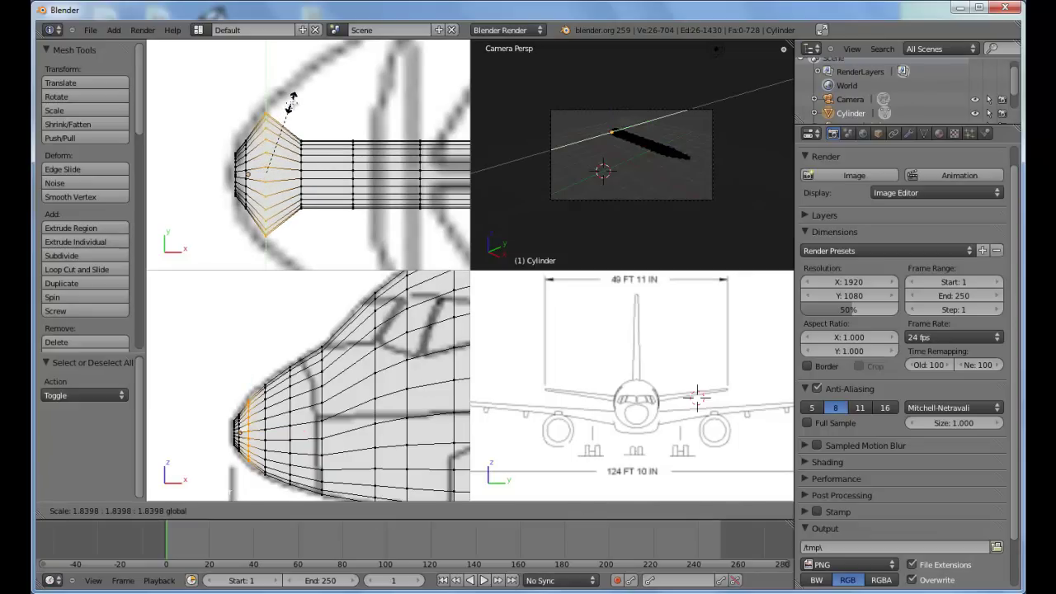
{"action": "left_click", "coordinate": [291, 103]}
{"action": "key", "text": "a"}
Step: Scale the fourth ring from the nose tip about 2.923 along Y to meet the top-view outline
{"action": "key", "text": "b"}
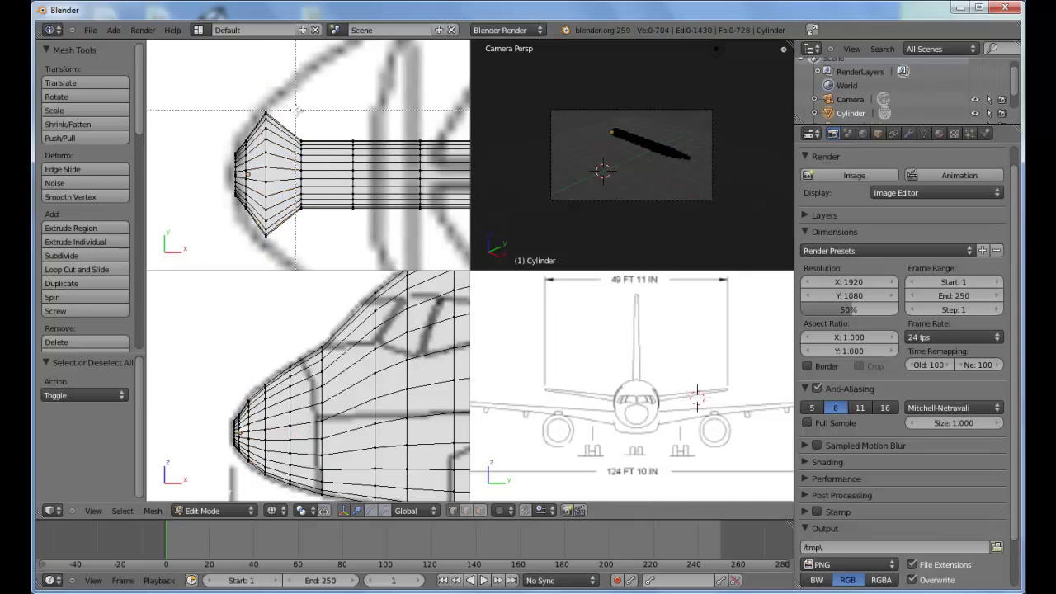
{"action": "left_click_drag", "start_coordinate": [297, 86], "coordinate": [319, 250]}
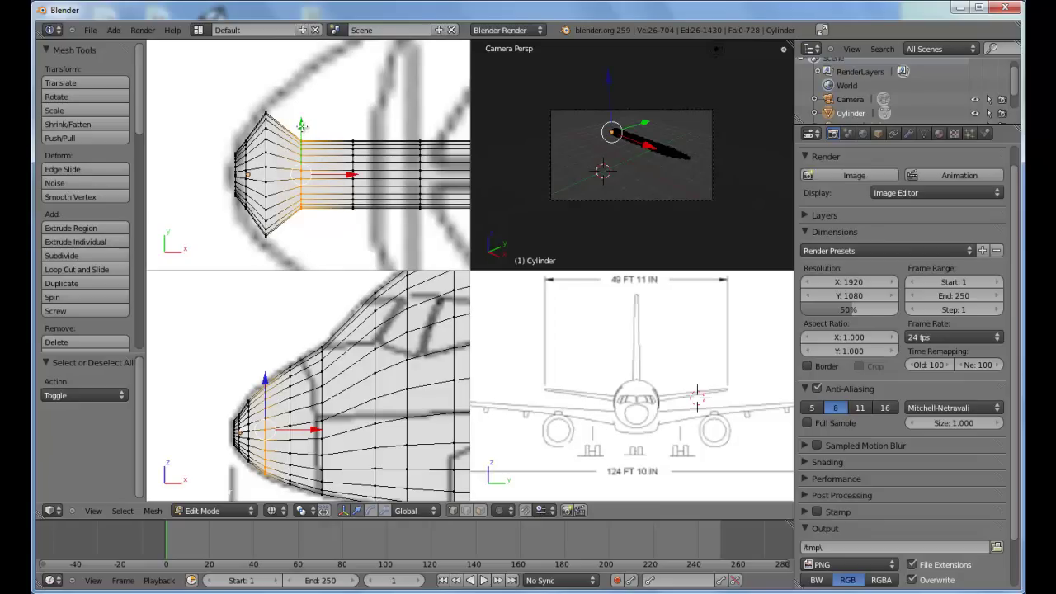
{"action": "key", "text": "s"}
{"action": "key", "text": "y"}
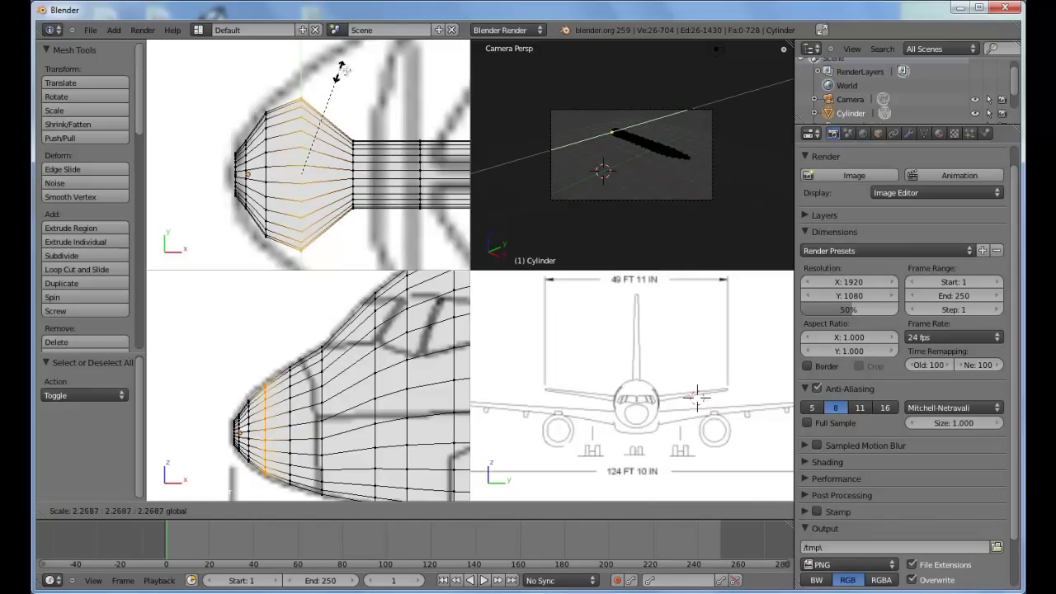
{"action": "left_click", "coordinate": [390, 66]}
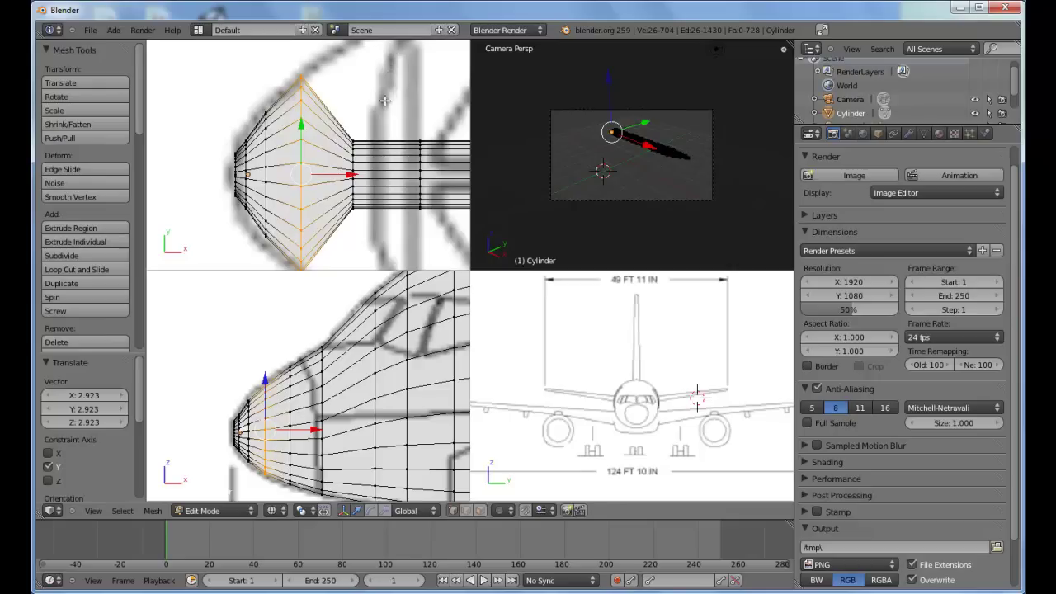
{"action": "key", "text": "a"}
Step: Scale the fifth ring, just ahead of the nose cone seam, about 3.925 along Y to match the top-view outline
{"action": "middle_click_drag", "start_coordinate": [385, 100], "coordinate": [333, 131], "text": "shift"}
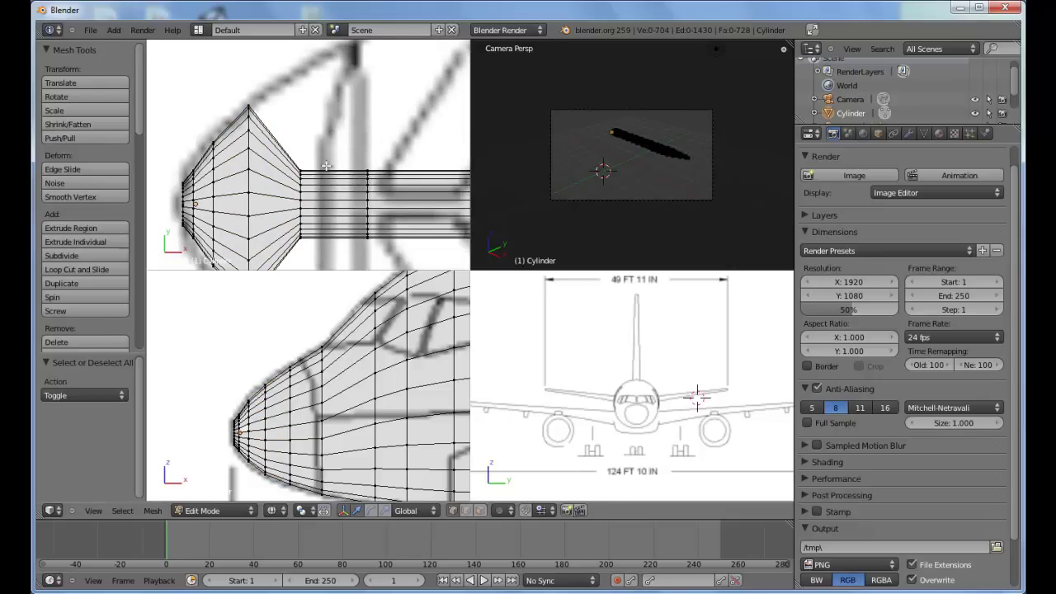
{"action": "scroll", "coordinate": [324, 178], "scroll_direction": "down", "scroll_amount": 4}
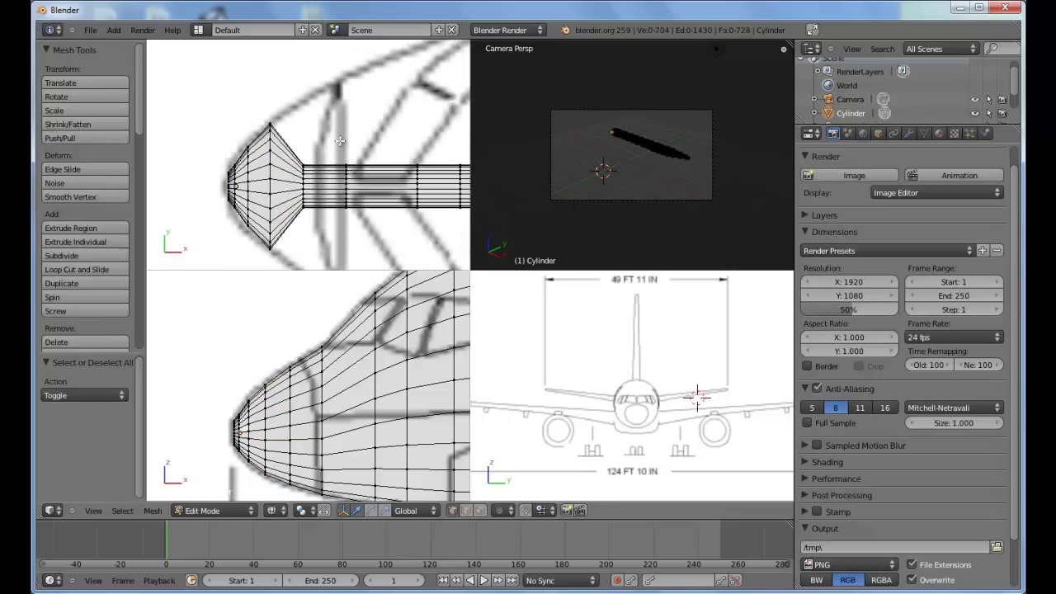
{"action": "key", "text": "b"}
{"action": "left_click_drag", "start_coordinate": [299, 93], "coordinate": [326, 241]}
{"action": "key", "text": "s"}
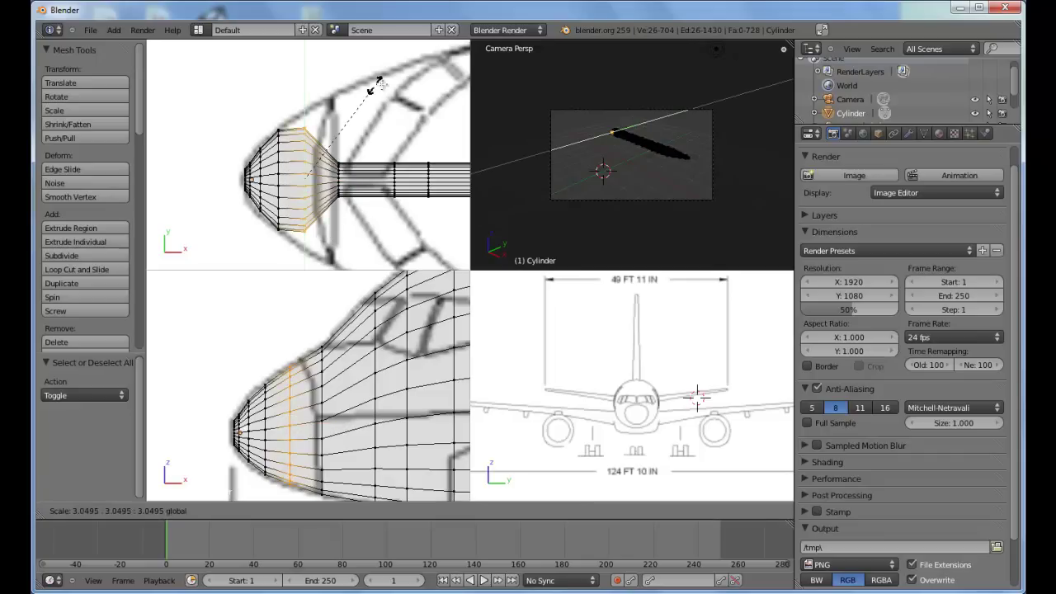
{"action": "left_click", "coordinate": [421, 80]}
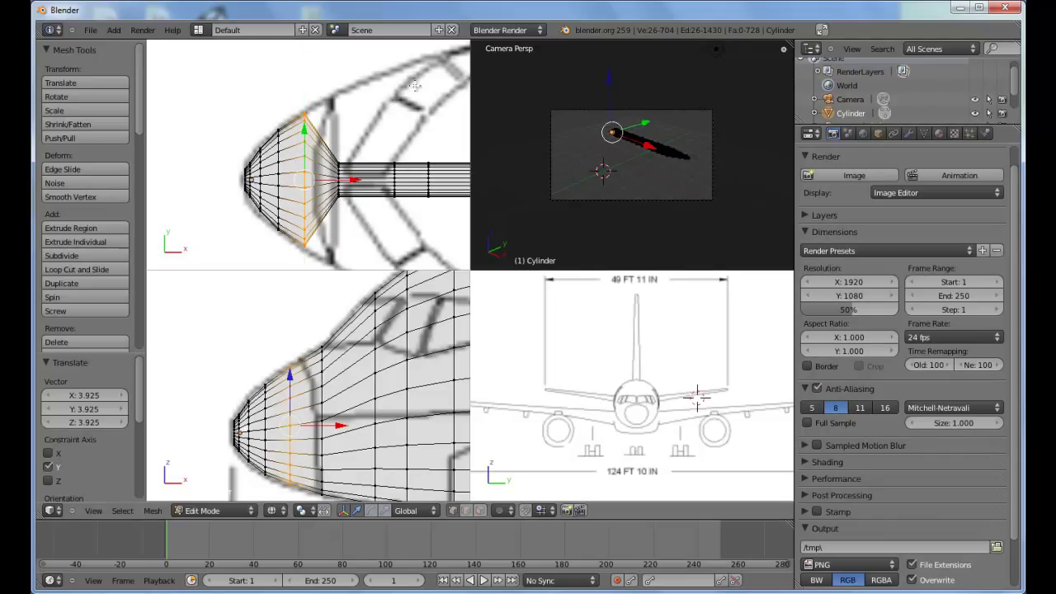
{"action": "key", "text": "a"}
Step: Scale the sixth ring, at the nose cone seam, about 5.17 along Y to reach the top-view outline
{"action": "key", "text": "b"}
{"action": "left_click_drag", "start_coordinate": [329, 114], "coordinate": [357, 248]}
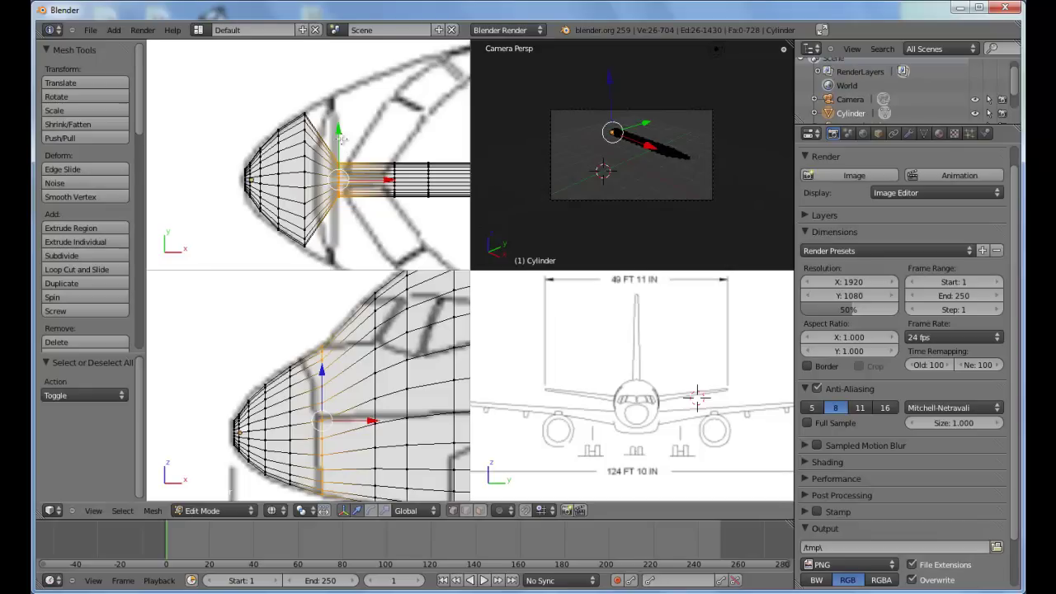
{"action": "key", "text": "s"}
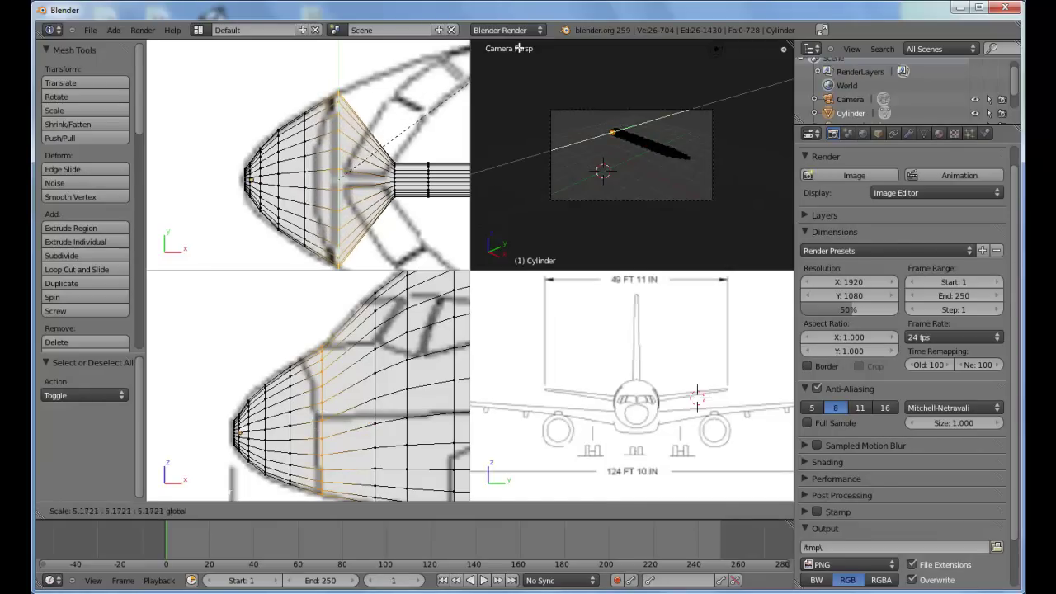
{"action": "left_click", "coordinate": [775, 407]}
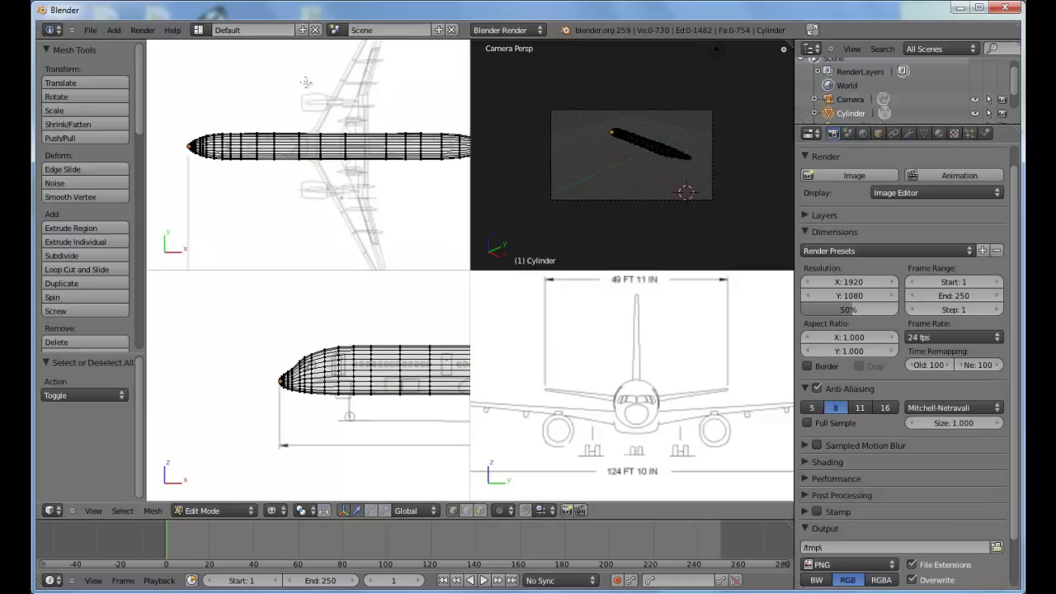
Step: Examine the widened fuselage mesh in the top view from the nose past the wings to the tail
{"action": "middle_click_drag", "start_coordinate": [238, 145], "coordinate": [370, 214], "text": "shift"}
{"action": "scroll", "coordinate": [301, 191], "scroll_direction": "up", "scroll_amount": 3}
{"action": "scroll", "coordinate": [369, 213], "scroll_direction": "up", "scroll_amount": 2}
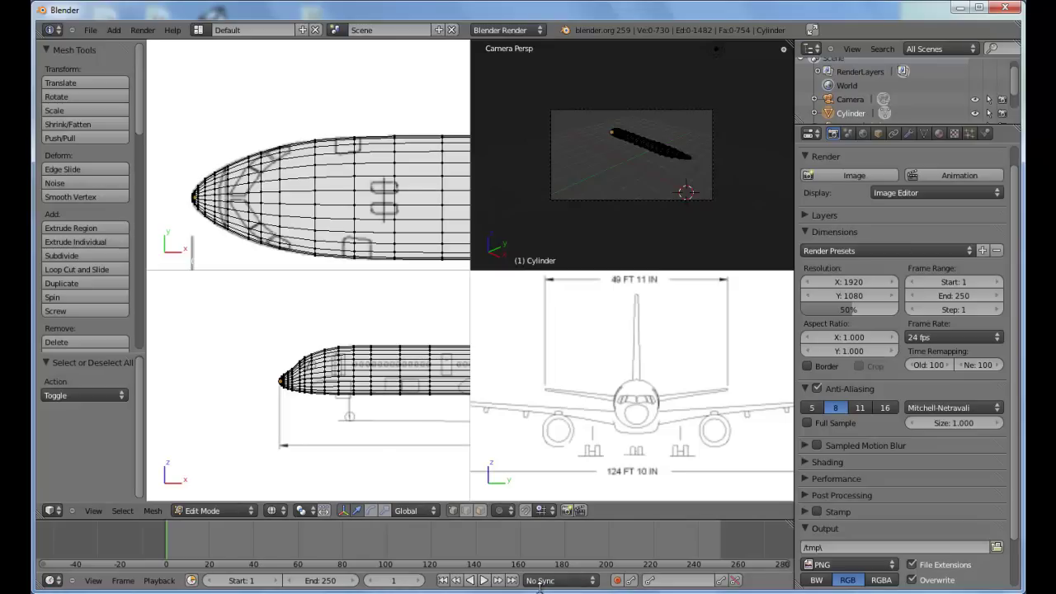
{"action": "middle_click_drag", "start_coordinate": [381, 151], "coordinate": [256, 133], "text": "shift"}
{"action": "middle_click_drag", "start_coordinate": [326, 173], "coordinate": [344, 145], "text": "ctrl"}
{"action": "middle_click_drag", "start_coordinate": [417, 149], "coordinate": [276, 158], "text": "shift"}
{"action": "middle_click_drag", "start_coordinate": [450, 185], "coordinate": [350, 180], "text": "shift"}
{"action": "scroll", "coordinate": [352, 180], "scroll_direction": "down", "scroll_amount": 12, "text": "ctrl"}
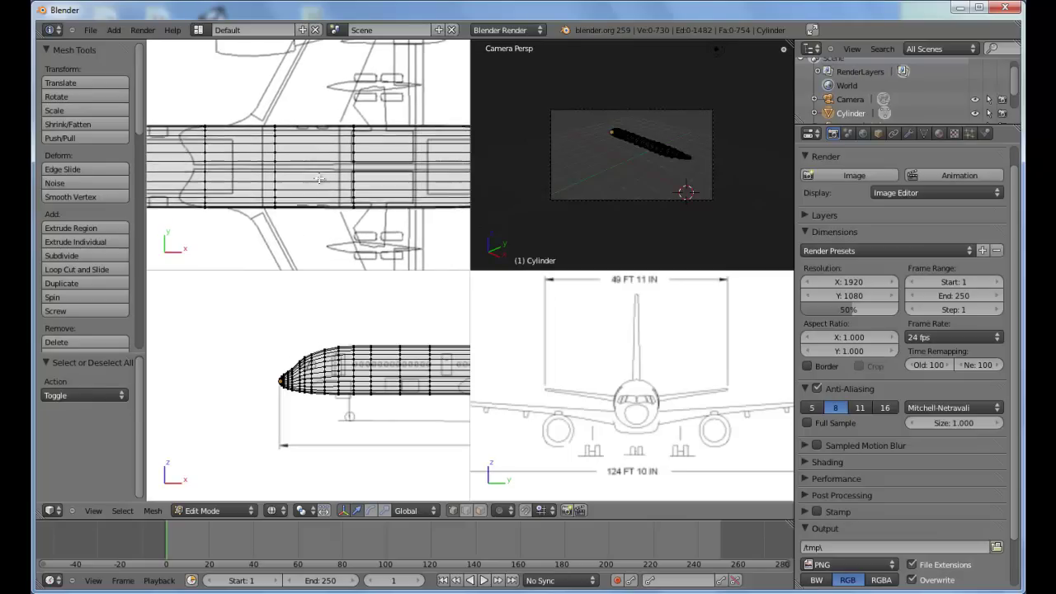
{"action": "scroll", "coordinate": [349, 203], "scroll_direction": "down", "scroll_amount": 8, "text": "ctrl"}
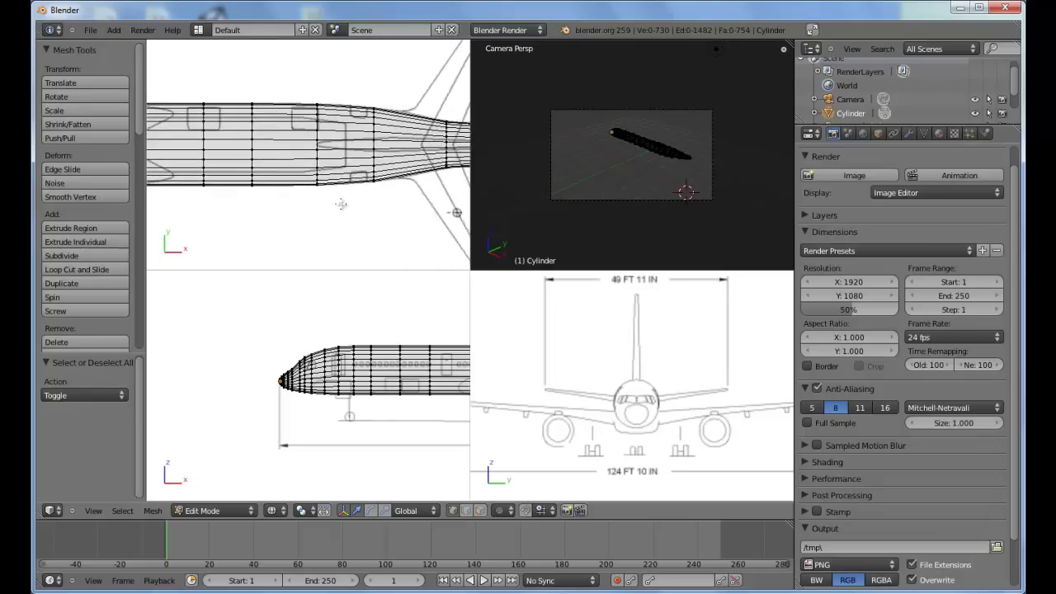
Step: Examine the fuselage rings against the top-view outline from the tail forward past the wings to the nose
{"action": "scroll", "coordinate": [343, 201], "scroll_direction": "up", "scroll_amount": 5, "text": "ctrl"}
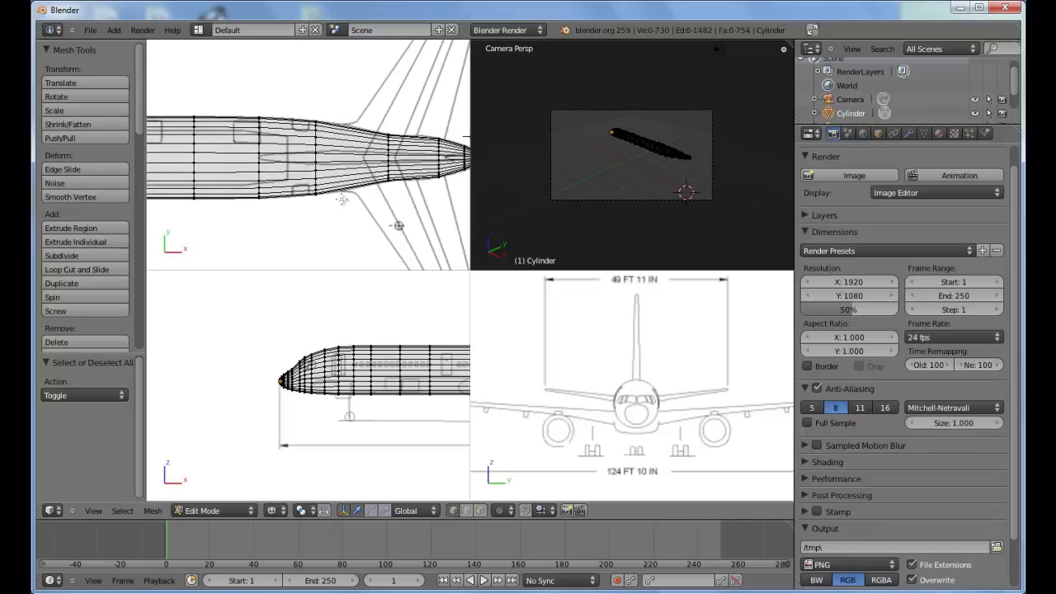
{"action": "middle_click_drag", "start_coordinate": [368, 154], "coordinate": [332, 170], "text": "shift"}
{"action": "scroll", "coordinate": [333, 171], "scroll_direction": "down", "scroll_amount": 2}
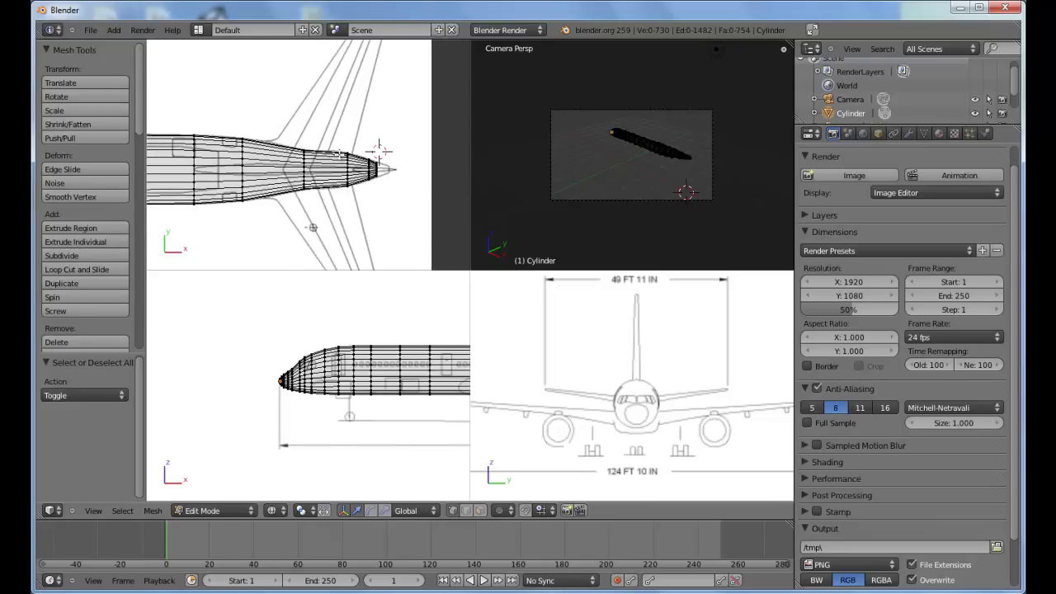
{"action": "scroll", "coordinate": [335, 154], "scroll_direction": "up", "scroll_amount": 4}
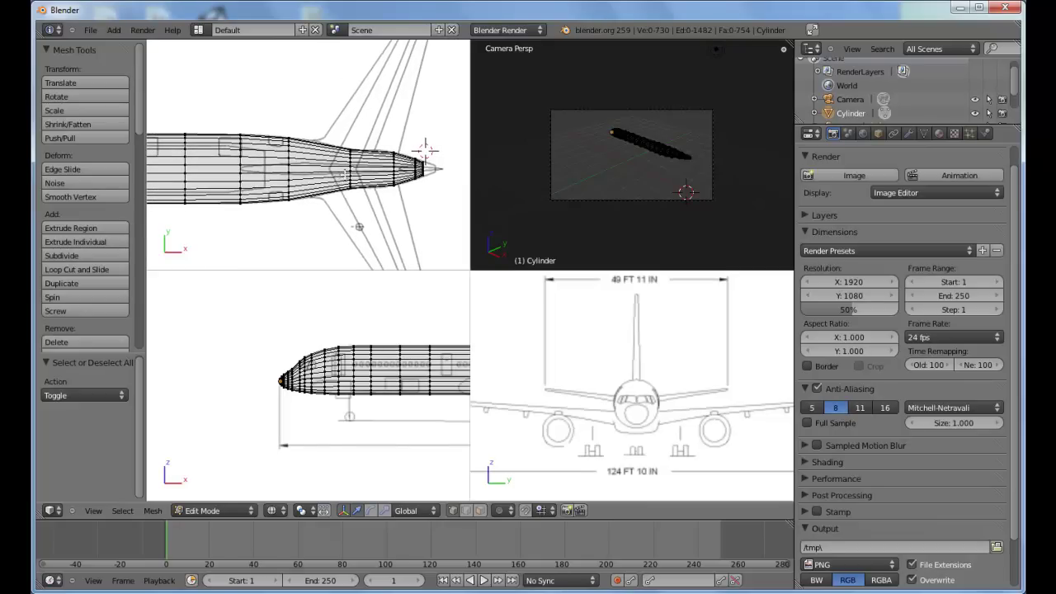
{"action": "middle_click_drag", "start_coordinate": [392, 176], "coordinate": [289, 172], "text": "shift"}
{"action": "scroll", "coordinate": [289, 171], "scroll_direction": "up", "scroll_amount": 8, "text": "ctrl"}
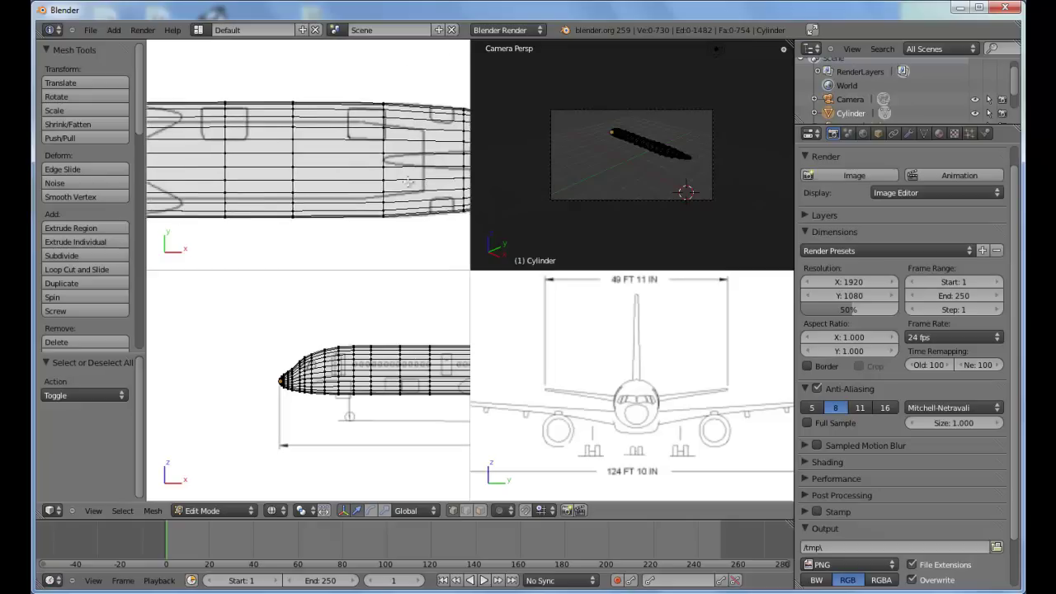
{"action": "scroll", "coordinate": [336, 172], "scroll_direction": "up", "scroll_amount": 10, "text": "ctrl"}
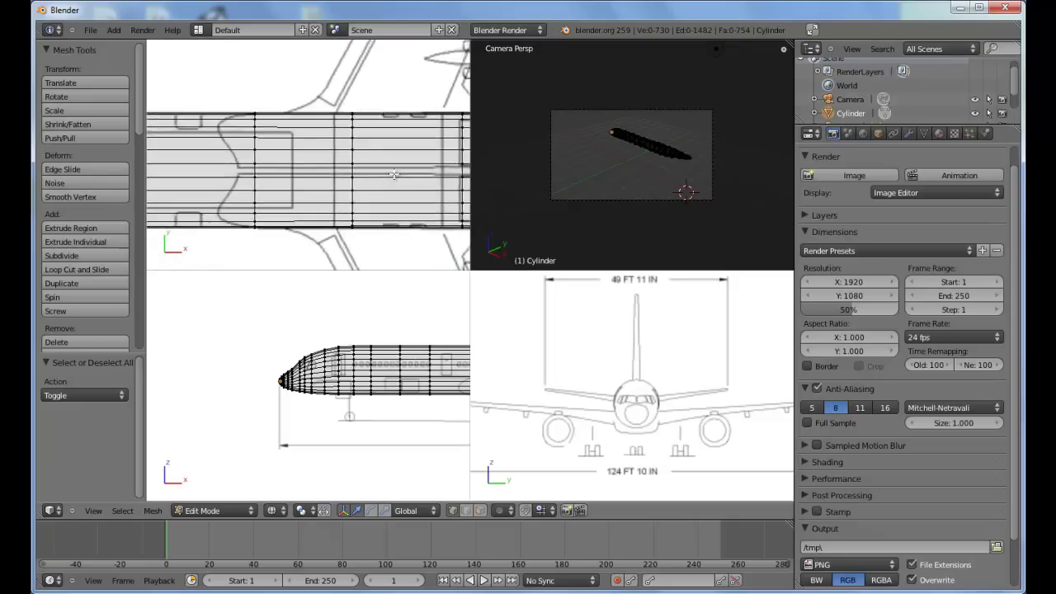
{"action": "middle_click_drag", "start_coordinate": [400, 167], "coordinate": [539, 167], "text": "shift"}
{"action": "mouse_move", "coordinate": [388, 182]}
{"action": "middle_mouse_down", "text": "ctrl"}
{"action": "mouse_move", "coordinate": [388, 219]}
{"action": "mouse_move", "coordinate": [388, 192]}
{"action": "middle_mouse_up", "text": "ctrl"}
{"action": "scroll", "coordinate": [387, 193], "scroll_direction": "down", "scroll_amount": 3}
{"action": "scroll", "coordinate": [413, 162], "scroll_direction": "down", "scroll_amount": 3, "text": "shift"}
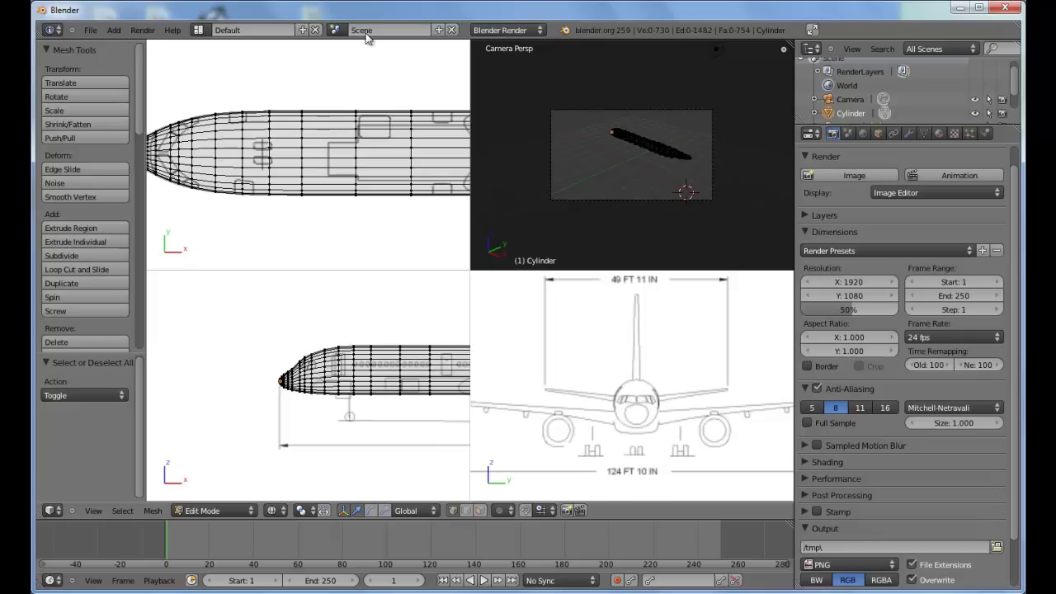
{"action": "key", "text": "b"}
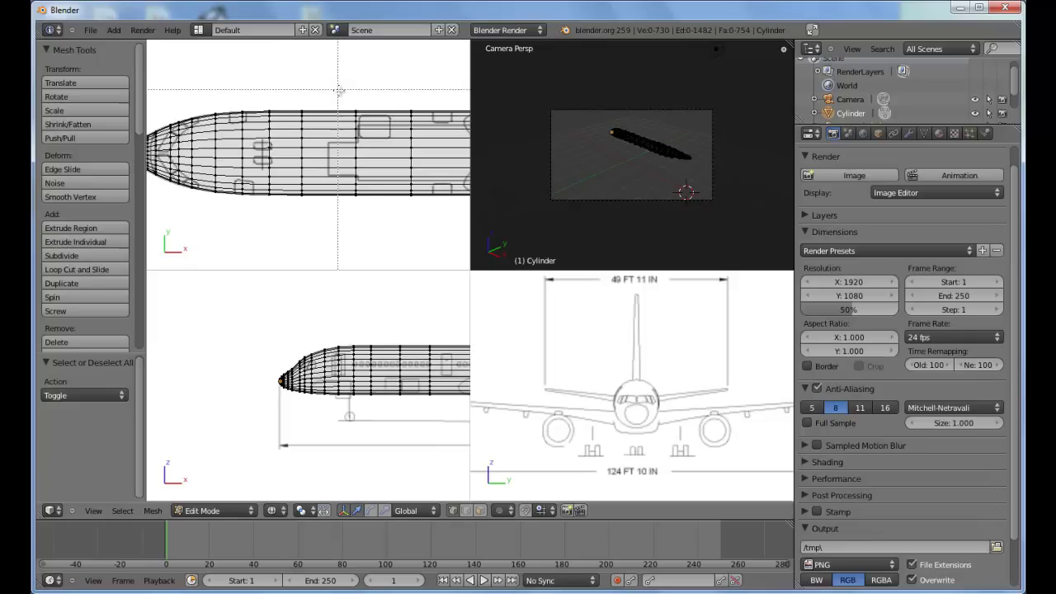
{"action": "left_click_drag", "start_coordinate": [341, 81], "coordinate": [367, 187]}
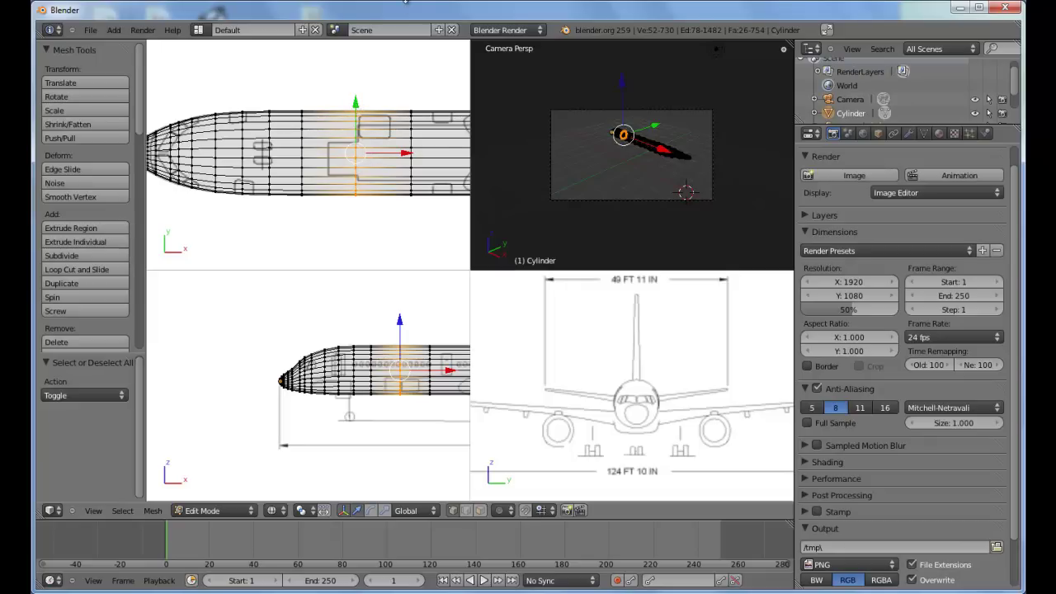
{"action": "key", "text": "a"}
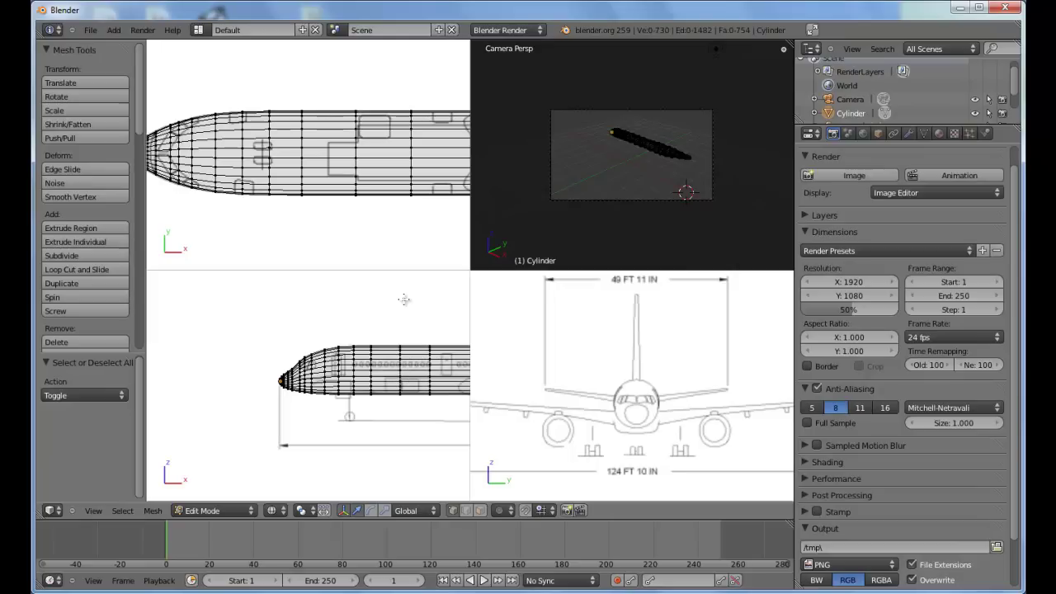
Step: Check the nose mesh in the top view and the mid-fuselage mesh against the side-view blueprint around the wings and landing gear
{"action": "middle_click_drag", "start_coordinate": [333, 204], "coordinate": [400, 186], "text": "shift"}
{"action": "scroll", "coordinate": [367, 340], "scroll_direction": "up", "scroll_amount": 8}
{"action": "scroll", "coordinate": [370, 396], "scroll_direction": "down", "scroll_amount": 5}
{"action": "scroll", "coordinate": [377, 380], "scroll_direction": "down", "scroll_amount": 5}
{"action": "middle_click_drag", "start_coordinate": [339, 394], "coordinate": [272, 387], "text": "shift"}
{"action": "scroll", "coordinate": [310, 379], "scroll_direction": "up", "scroll_amount": 5}
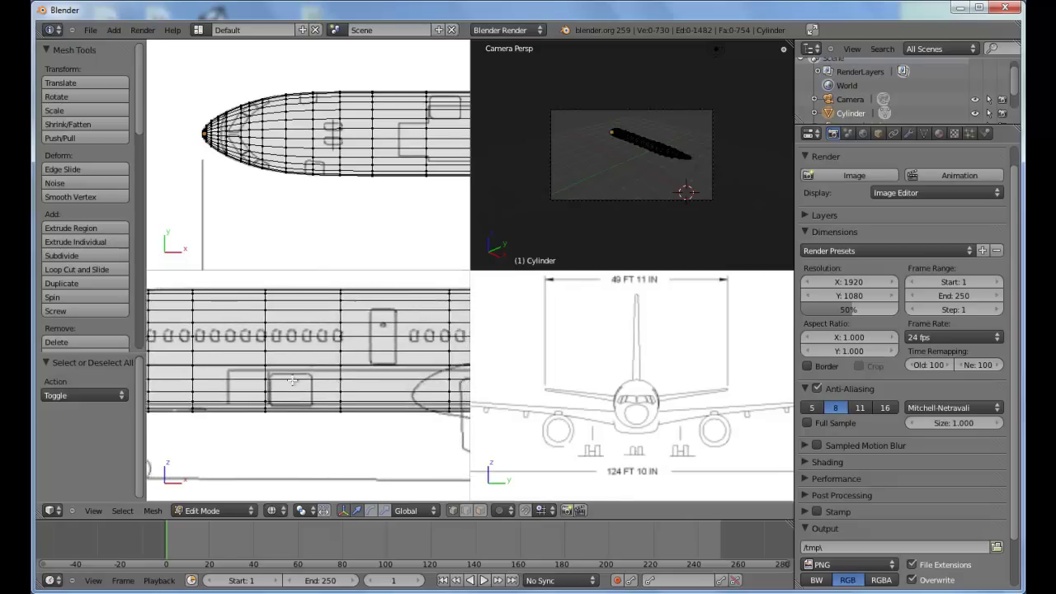
{"action": "scroll", "coordinate": [297, 393], "scroll_direction": "down", "scroll_amount": 5}
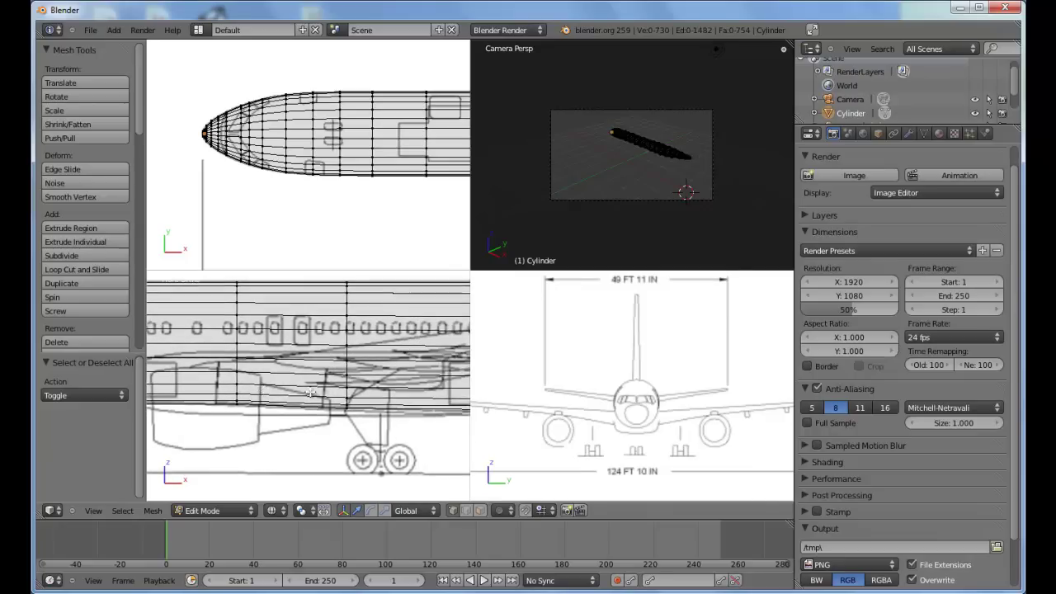
Step: Display the fuselage as a solid in Object Mode and apply smooth shading to it
{"action": "key", "text": "z"}
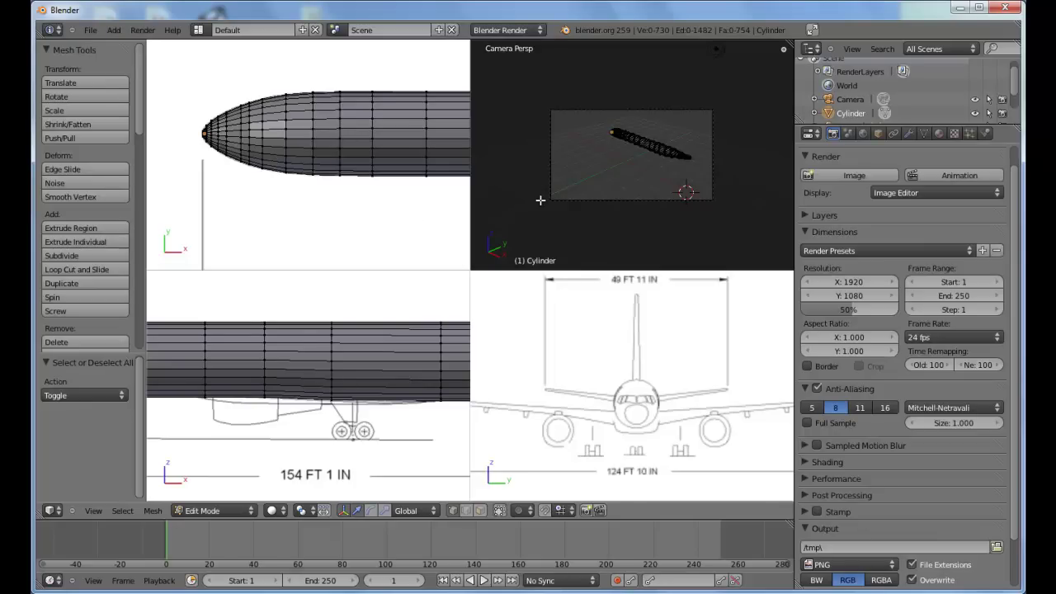
{"action": "key", "text": "KP_0"}
{"action": "key", "text": "Tab"}
{"action": "middle_click_drag", "start_coordinate": [657, 145], "coordinate": [637, 205], "text": "shift"}
{"action": "scroll", "coordinate": [660, 180], "scroll_direction": "up", "scroll_amount": 7}
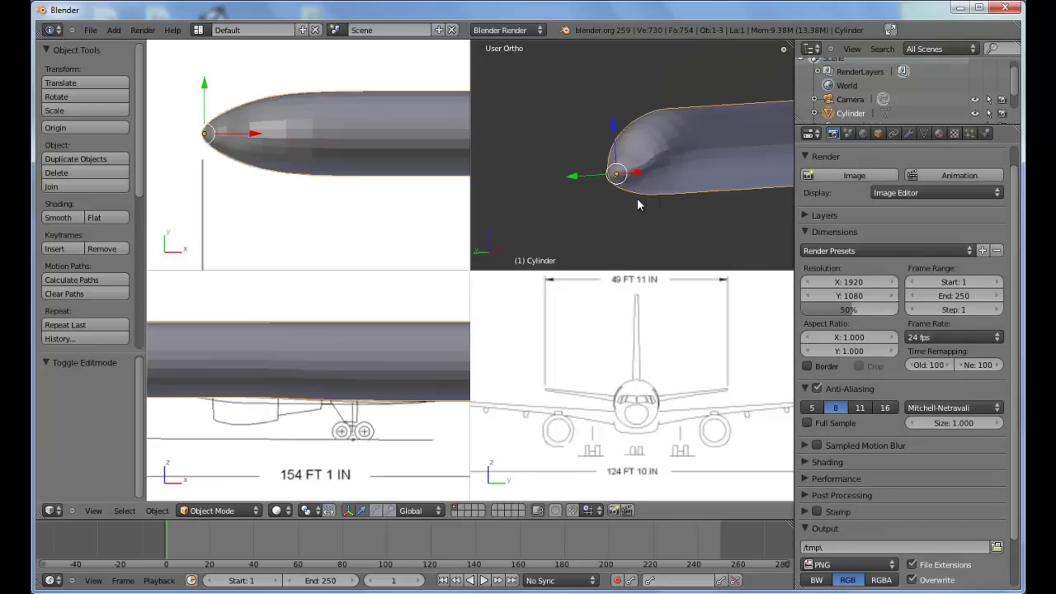
{"action": "left_click", "coordinate": [58, 217]}
{"action": "mouse_move", "coordinate": [571, 125]}
{"action": "middle_mouse_down"}
{"action": "mouse_move", "coordinate": [548, 168]}
{"action": "mouse_move", "coordinate": [558, 160]}
{"action": "middle_mouse_up"}
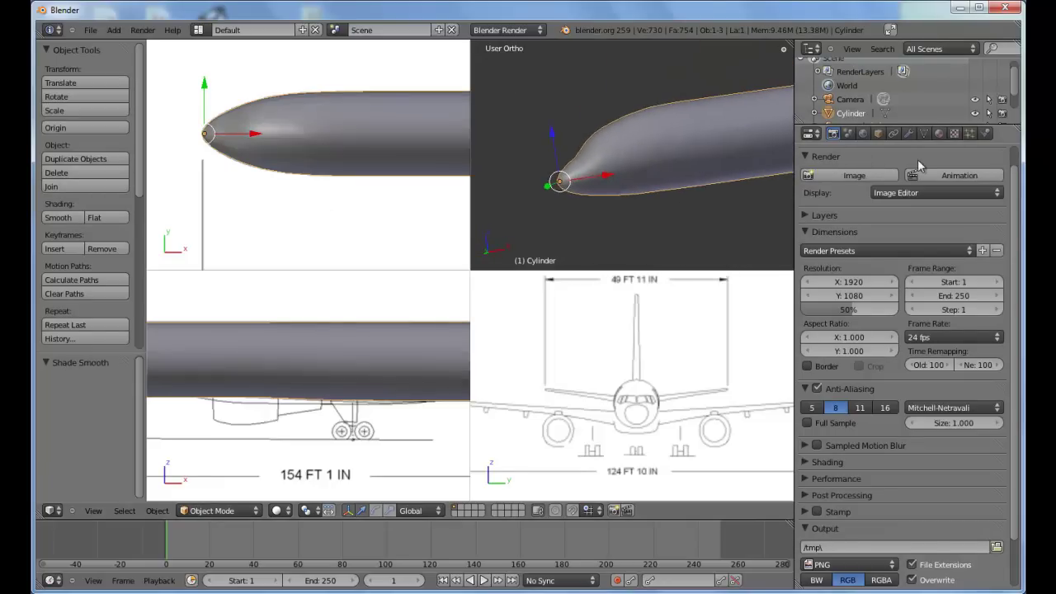
Step: Try a Subdivision Surface modifier on the fuselage and remove it
{"action": "left_click", "coordinate": [909, 134]}
{"action": "left_click", "coordinate": [898, 196]}
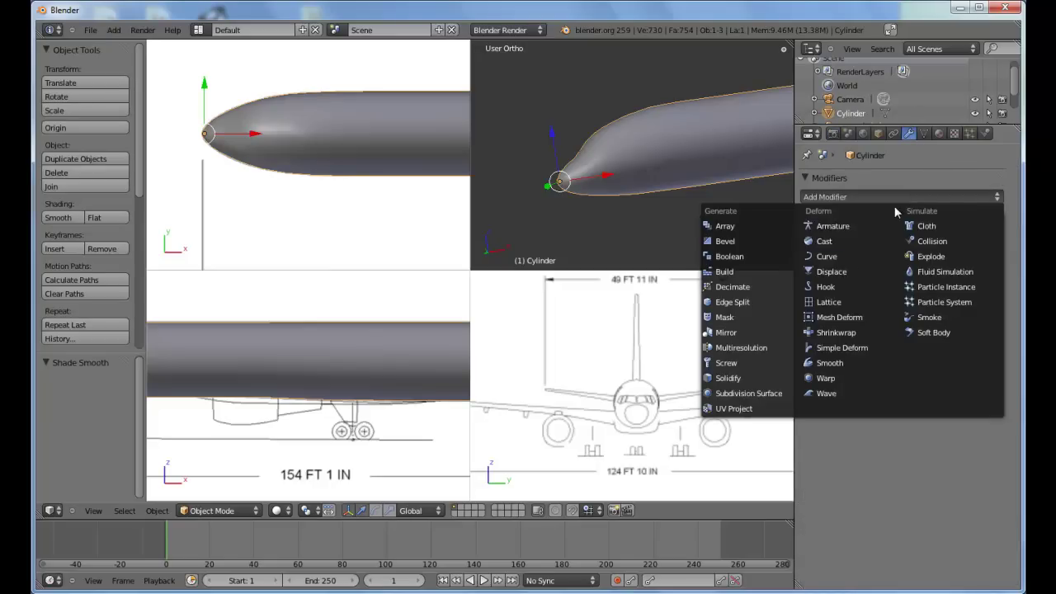
{"action": "left_click", "coordinate": [767, 396]}
{"action": "mouse_move", "coordinate": [665, 183]}
{"action": "middle_mouse_down"}
{"action": "mouse_move", "coordinate": [621, 192]}
{"action": "mouse_move", "coordinate": [661, 194]}
{"action": "mouse_move", "coordinate": [697, 179]}
{"action": "mouse_move", "coordinate": [727, 149]}
{"action": "mouse_move", "coordinate": [725, 125]}
{"action": "mouse_move", "coordinate": [694, 123]}
{"action": "mouse_move", "coordinate": [686, 213]}
{"action": "mouse_move", "coordinate": [663, 211]}
{"action": "mouse_move", "coordinate": [644, 191]}
{"action": "mouse_move", "coordinate": [649, 160]}
{"action": "mouse_move", "coordinate": [648, 176]}
{"action": "middle_mouse_up"}
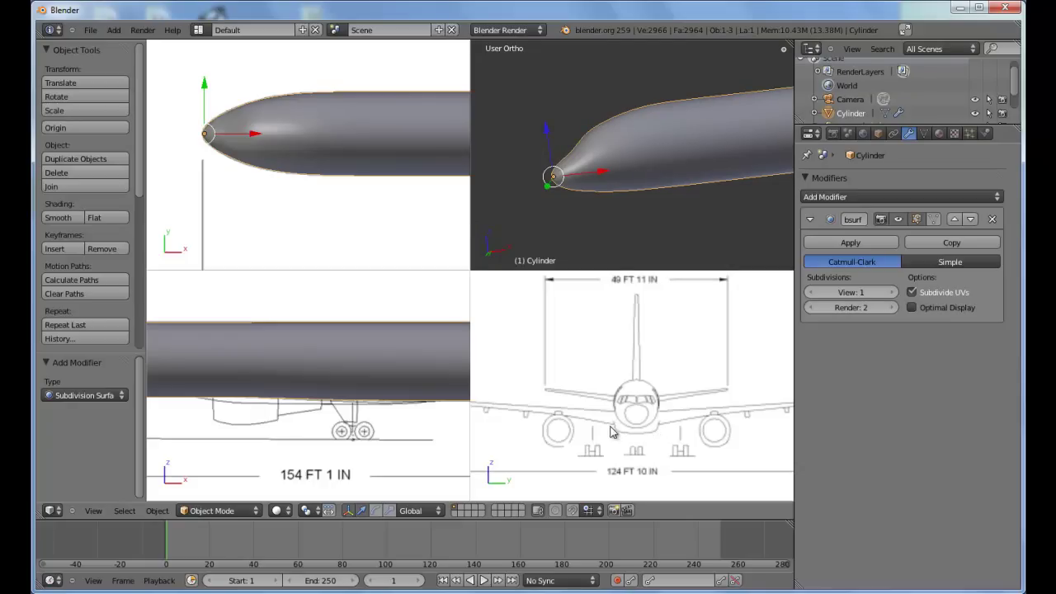
{"action": "left_click", "coordinate": [992, 219]}
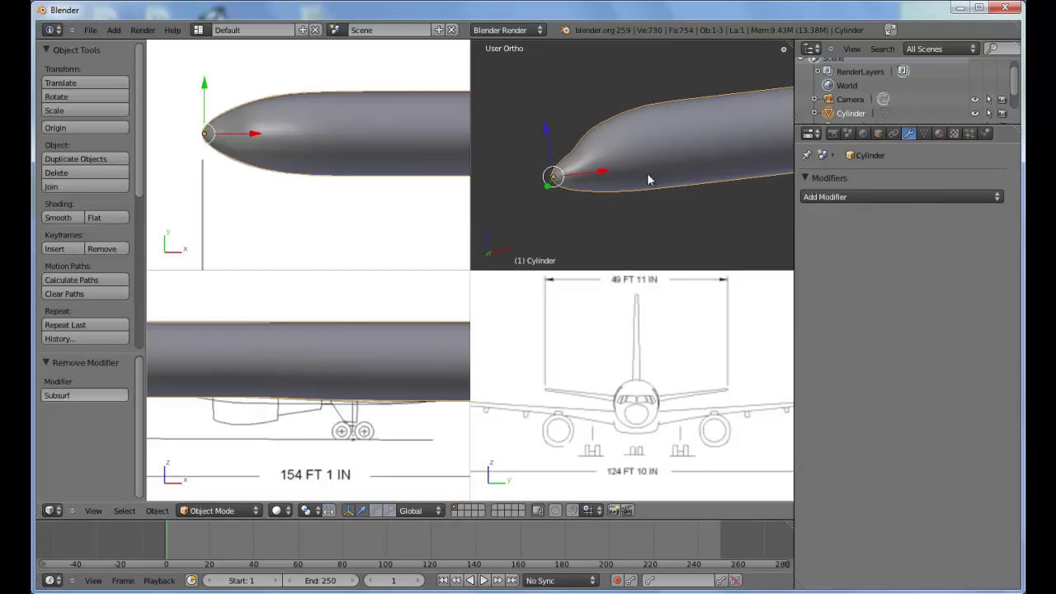
Step: Return the fuselage to Edit Mode in wireframe and examine the nose rings against the top-view outline
{"action": "key", "text": "Tab"}
{"action": "scroll", "coordinate": [302, 155], "scroll_direction": "up", "scroll_amount": 3}
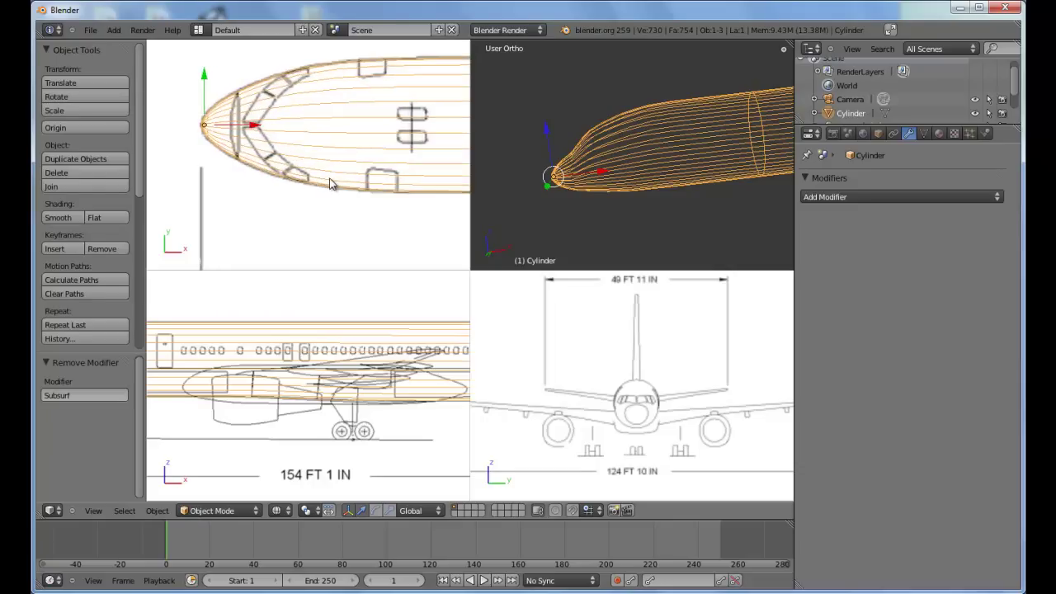
{"action": "scroll", "coordinate": [302, 156], "scroll_direction": "up", "scroll_amount": 4}
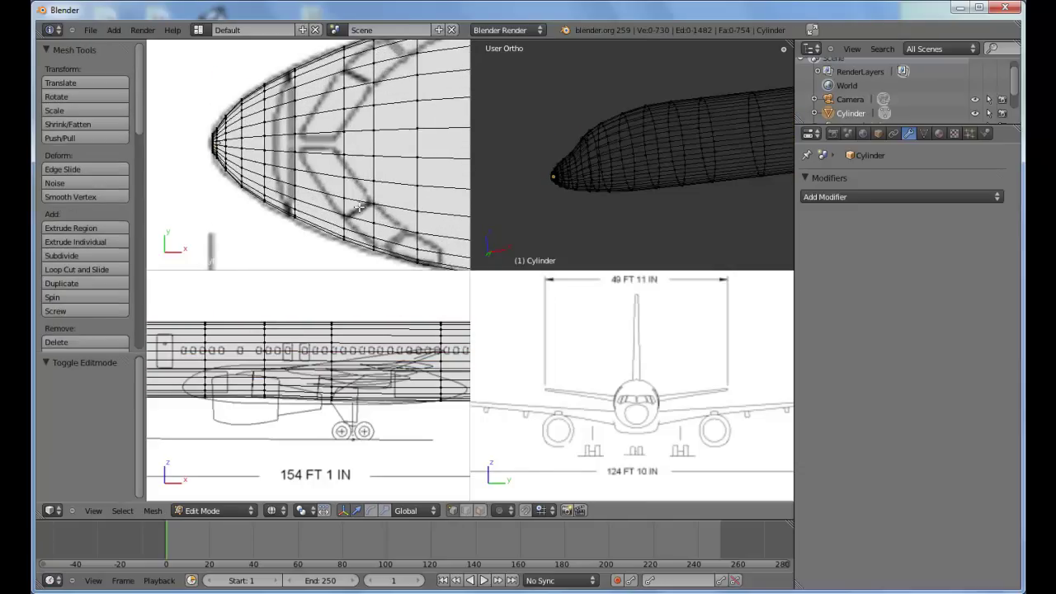
{"action": "middle_click_drag", "start_coordinate": [373, 169], "coordinate": [375, 164], "text": "ctrl"}
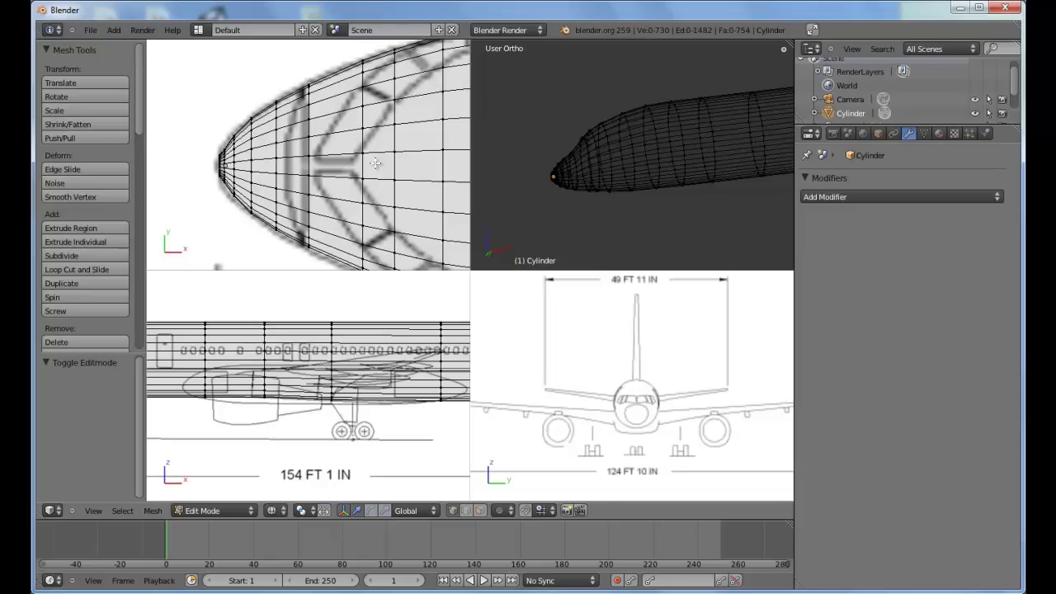
{"action": "scroll", "coordinate": [322, 170], "scroll_direction": "up", "scroll_amount": 3}
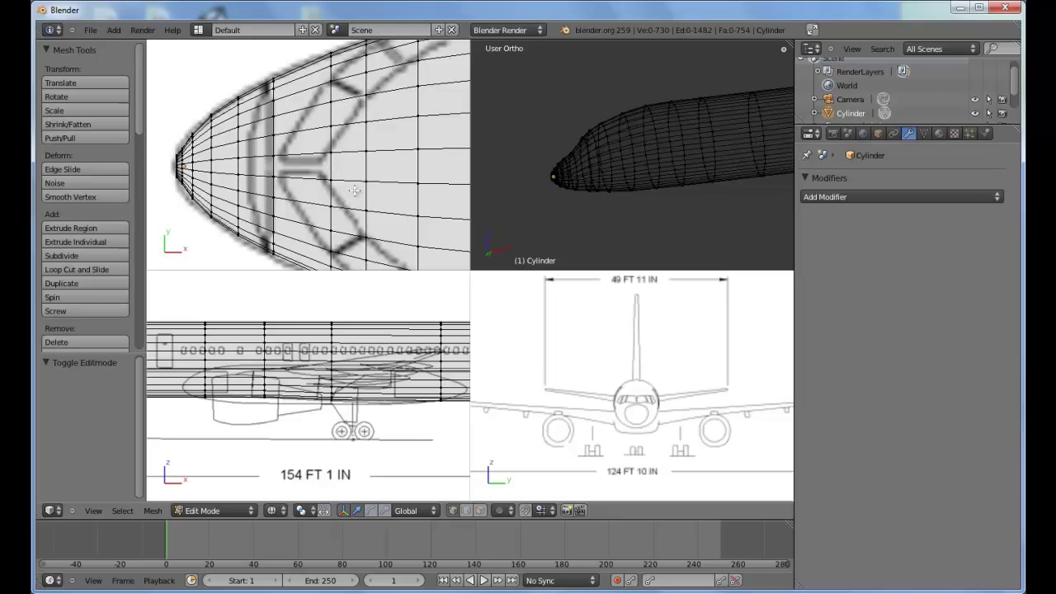
Step: Display the mesh as solid in the end-on view and cut an edge loop along the fuselage's upper centreline
{"action": "scroll", "coordinate": [562, 314], "scroll_direction": "down", "scroll_amount": 4}
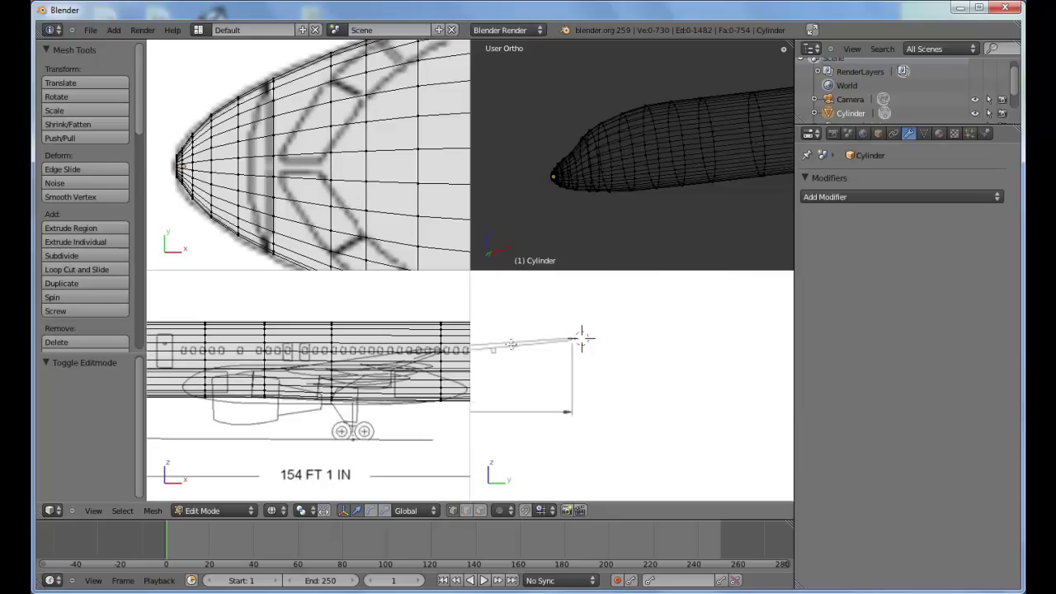
{"action": "middle_click_drag", "start_coordinate": [631, 321], "coordinate": [707, 499], "text": "shift"}
{"action": "scroll", "coordinate": [648, 383], "scroll_direction": "up", "scroll_amount": 8}
{"action": "scroll", "coordinate": [664, 424], "scroll_direction": "up", "scroll_amount": 5}
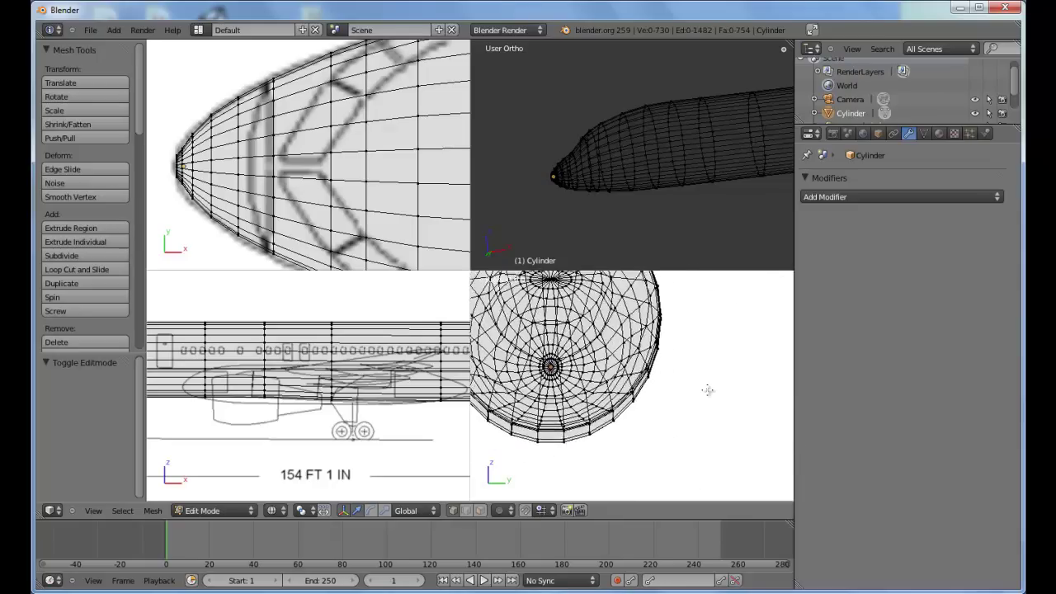
{"action": "key", "text": "z"}
{"action": "scroll", "coordinate": [681, 365], "scroll_direction": "up", "scroll_amount": 2}
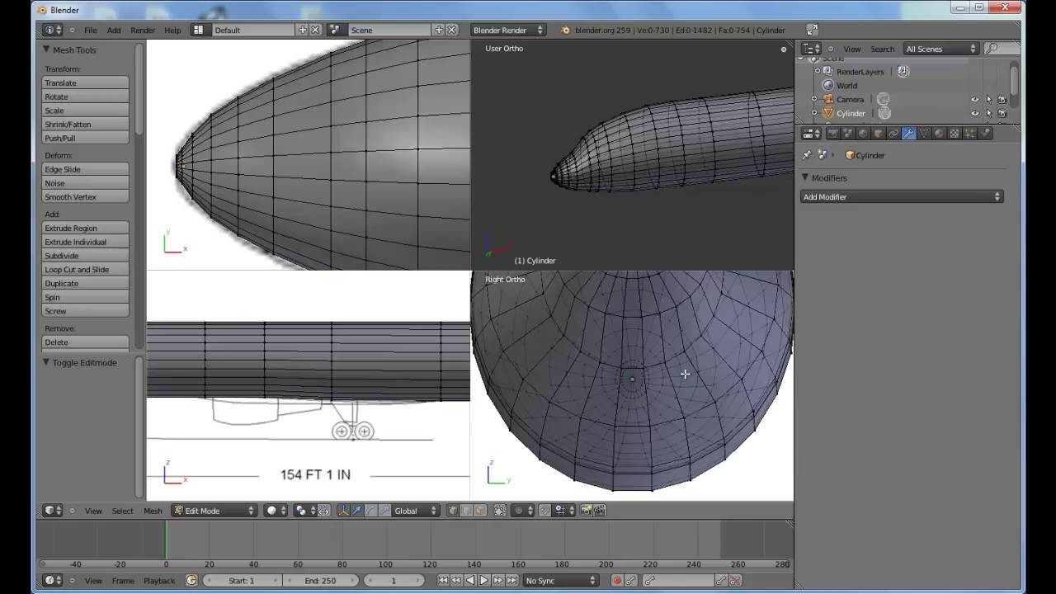
{"action": "middle_click_drag", "start_coordinate": [699, 343], "coordinate": [692, 403], "text": "shift"}
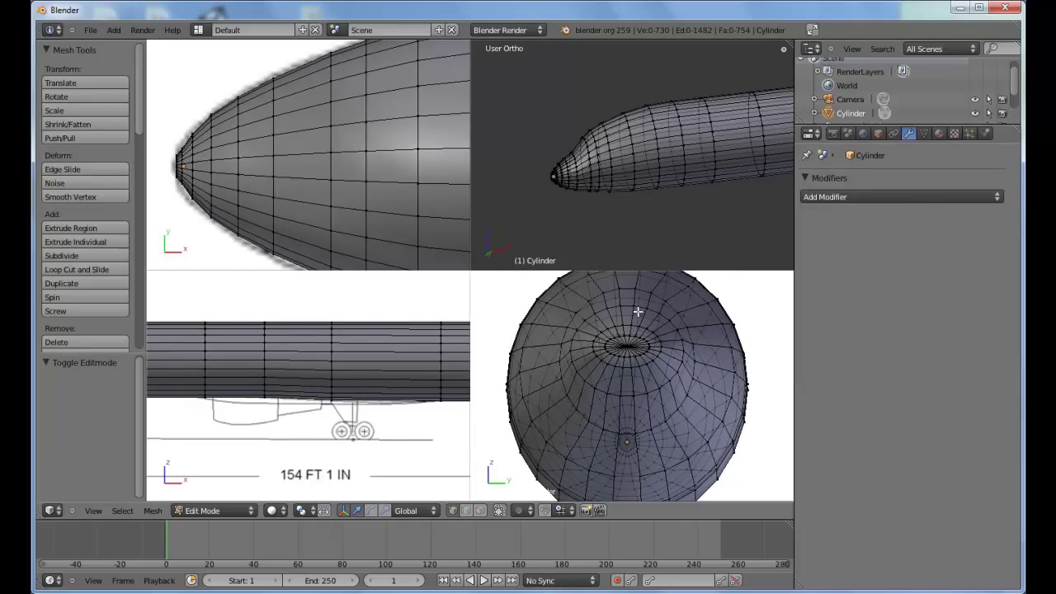
{"action": "middle_click_drag", "start_coordinate": [637, 310], "coordinate": [637, 330]}
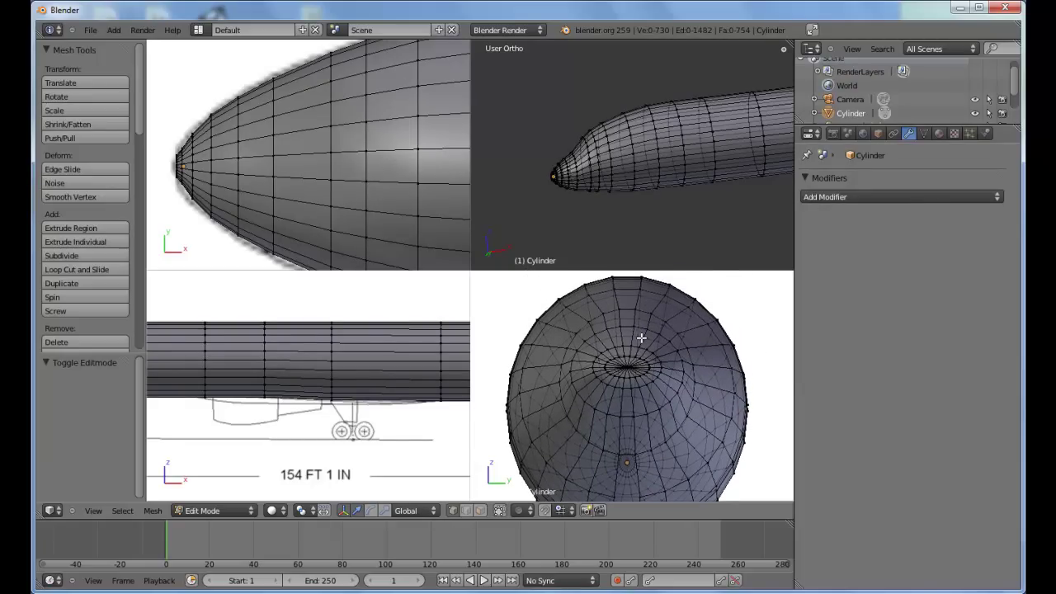
{"action": "key", "text": "ctrl+r"}
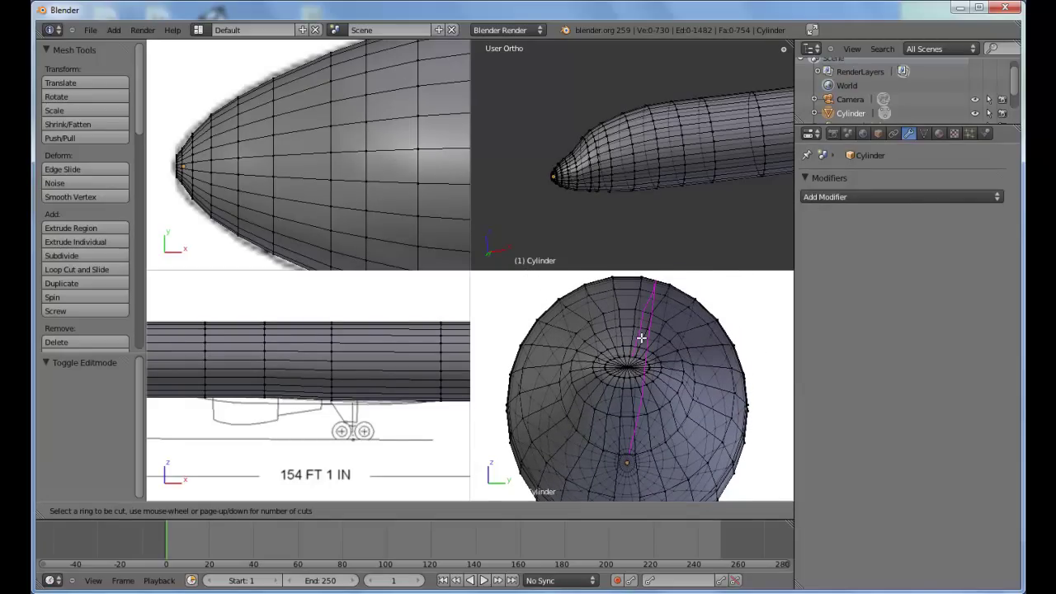
{"action": "double_click", "coordinate": [629, 294]}
Step: Cut a second edge loop along the fuselage's lower centreline, centred in the bottom strip of faces
{"action": "middle_click_drag", "start_coordinate": [647, 329], "coordinate": [662, 310], "text": "shift"}
{"action": "middle_click_drag", "start_coordinate": [659, 363], "coordinate": [660, 350], "text": "ctrl"}
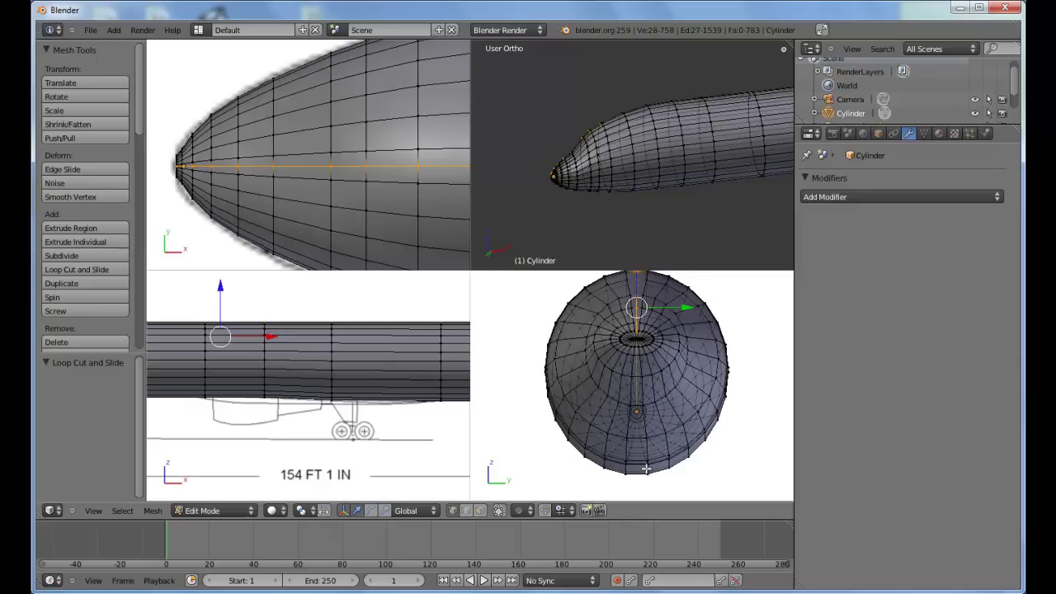
{"action": "key", "text": "ctrl+r"}
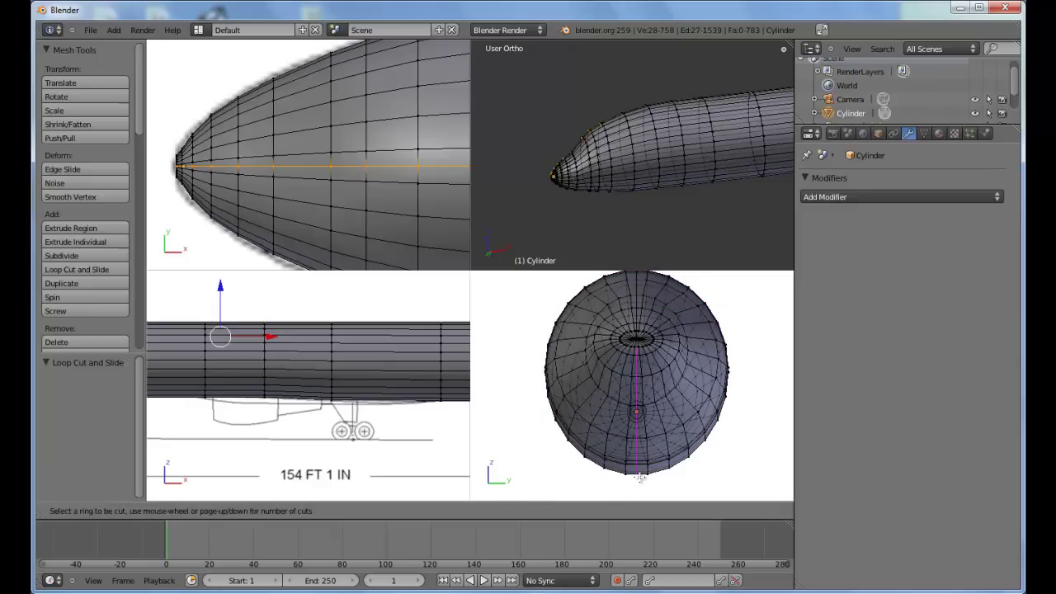
{"action": "left_click", "coordinate": [640, 477]}
{"action": "right_click", "coordinate": [634, 491]}
Step: In face select mode, select all the fuselage faces on the negative Y side of the centreline and delete them
{"action": "left_click", "coordinate": [481, 510]}
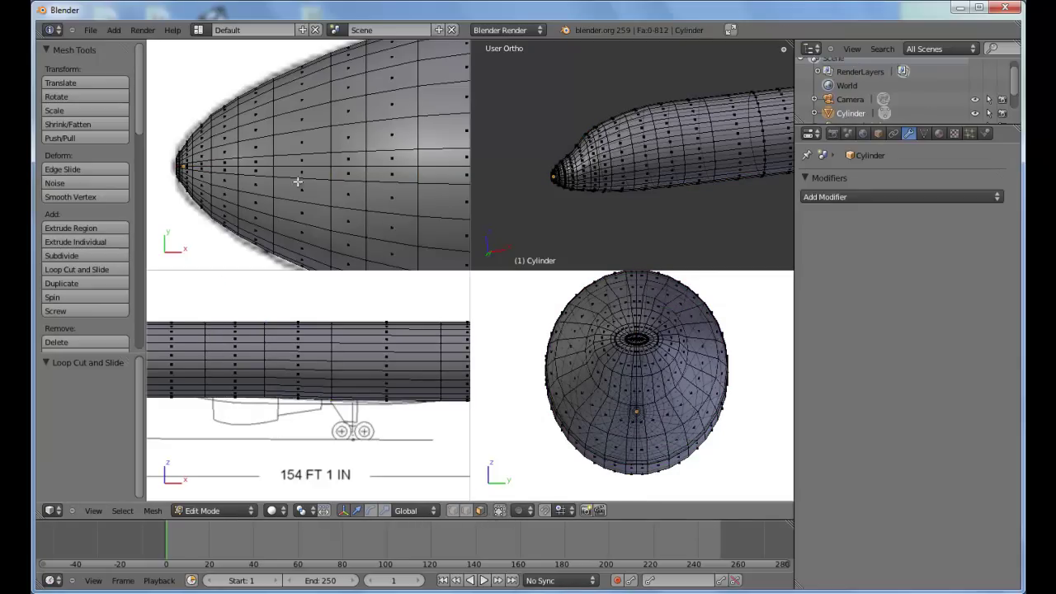
{"action": "scroll", "coordinate": [297, 181], "scroll_direction": "down", "scroll_amount": 4}
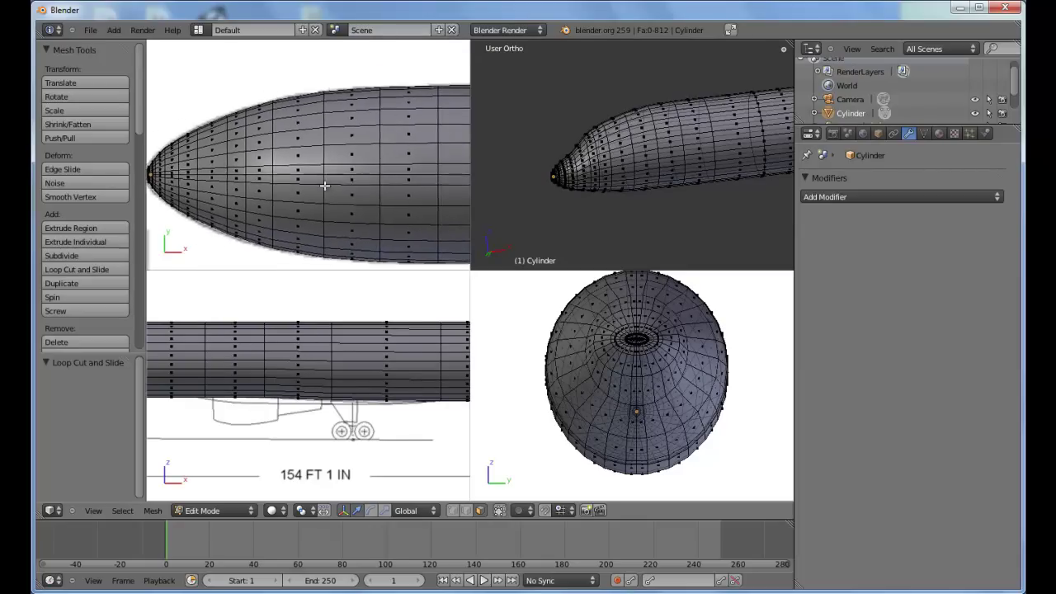
{"action": "scroll", "coordinate": [324, 187], "scroll_direction": "down", "scroll_amount": 3}
{"action": "scroll", "coordinate": [611, 372], "scroll_direction": "down", "scroll_amount": 3}
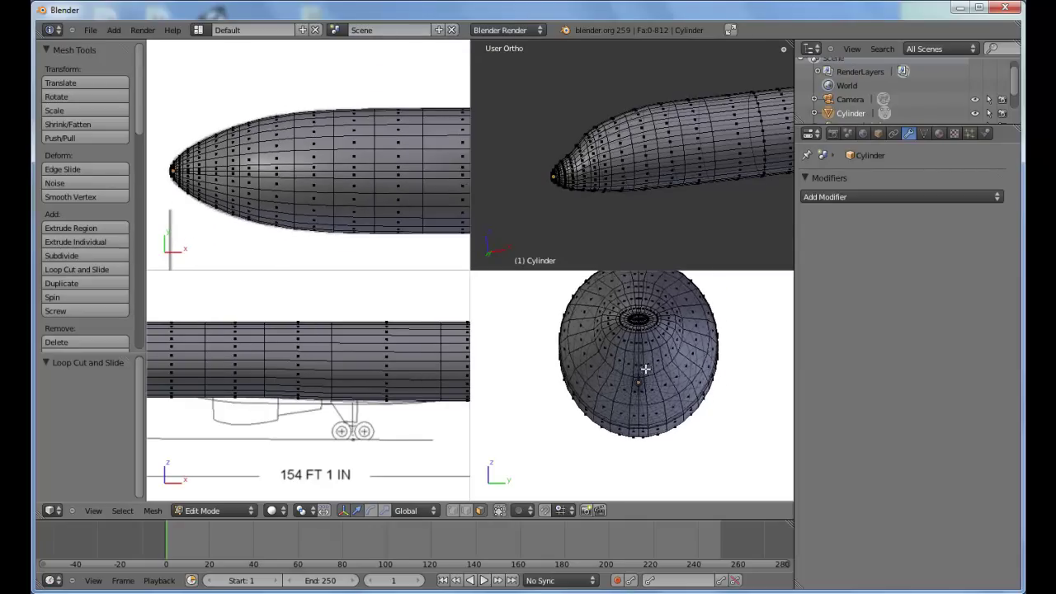
{"action": "scroll", "coordinate": [645, 370], "scroll_direction": "down", "scroll_amount": 3}
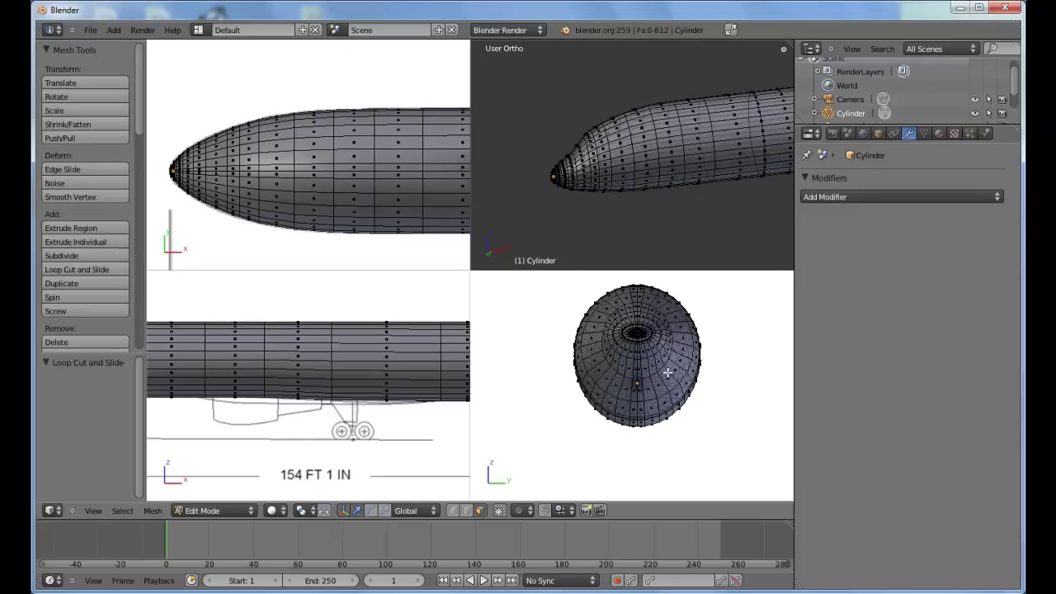
{"action": "key", "text": "b"}
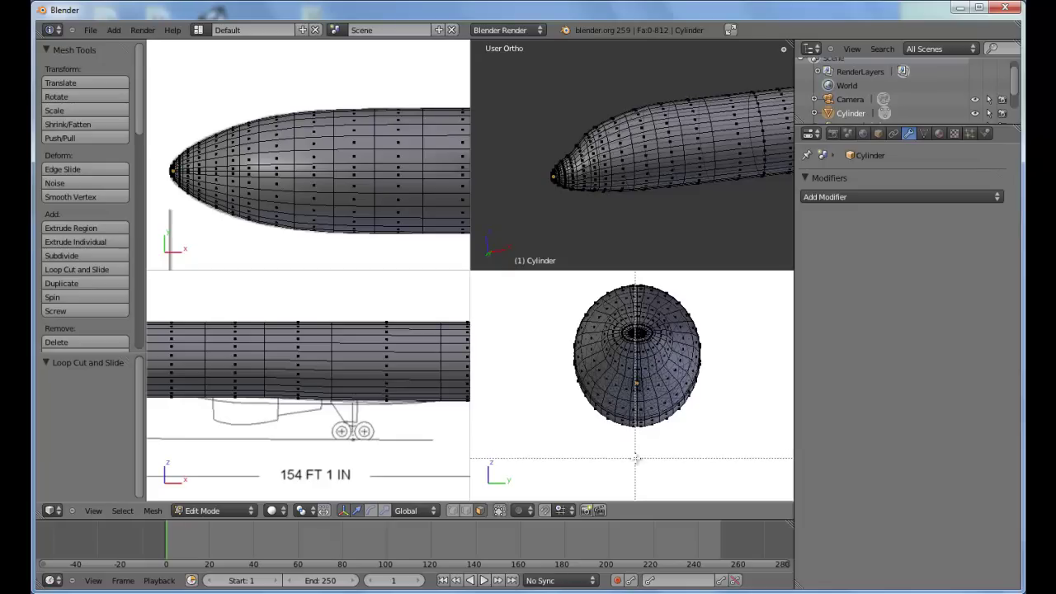
{"action": "left_click_drag", "start_coordinate": [637, 460], "coordinate": [514, 260]}
{"action": "scroll", "coordinate": [676, 409], "scroll_direction": "up", "scroll_amount": 5}
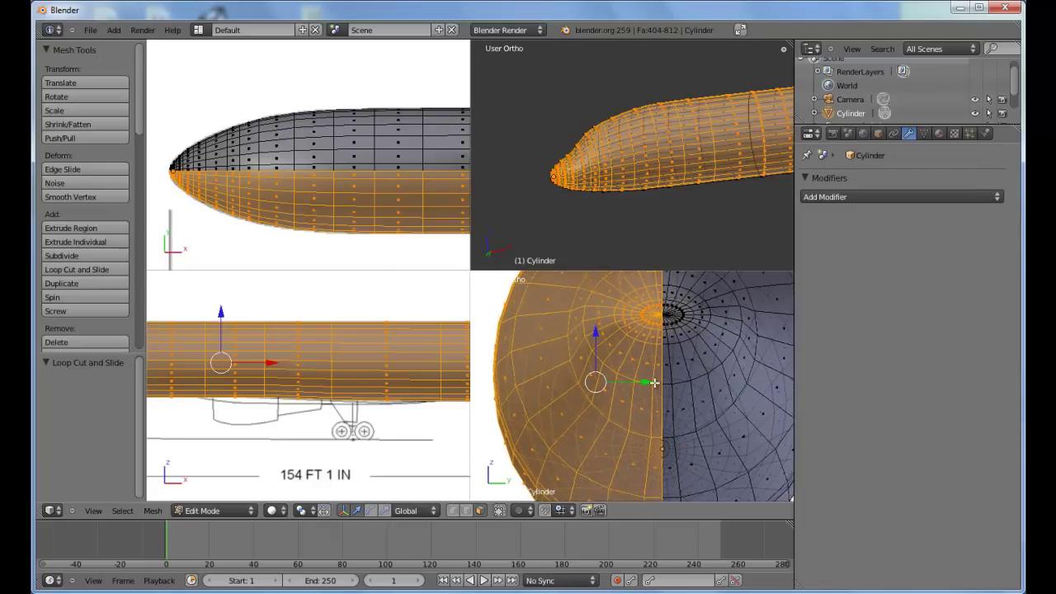
{"action": "scroll", "coordinate": [676, 409], "scroll_direction": "up", "scroll_amount": 6}
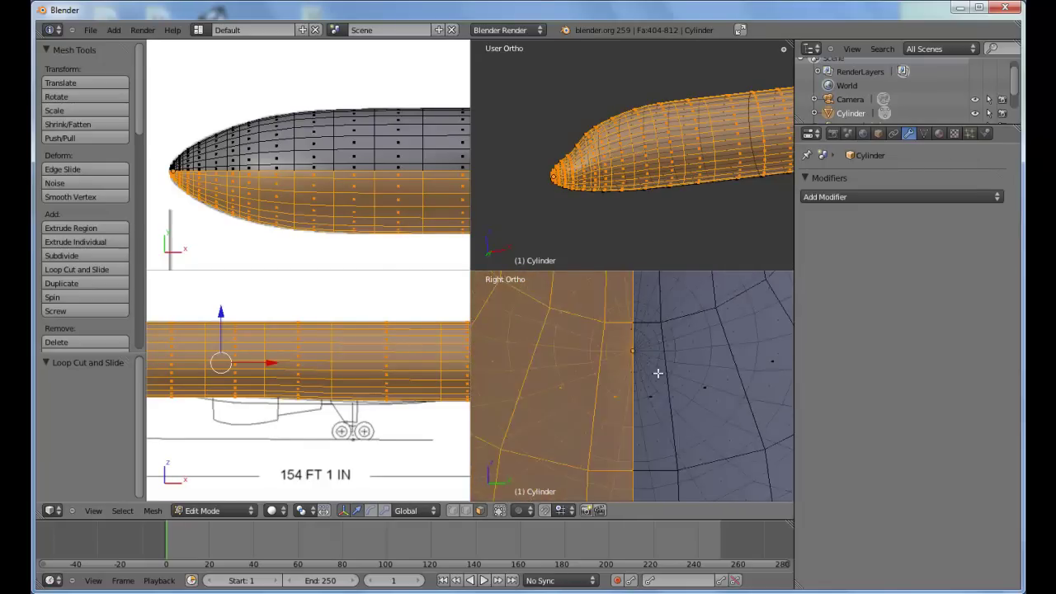
{"action": "scroll", "coordinate": [670, 409], "scroll_direction": "down", "scroll_amount": 1}
{"action": "middle_click_drag", "start_coordinate": [676, 353], "coordinate": [680, 445], "text": "shift"}
{"action": "scroll", "coordinate": [685, 384], "scroll_direction": "down", "scroll_amount": 3}
{"action": "scroll", "coordinate": [685, 383], "scroll_direction": "down", "scroll_amount": 6}
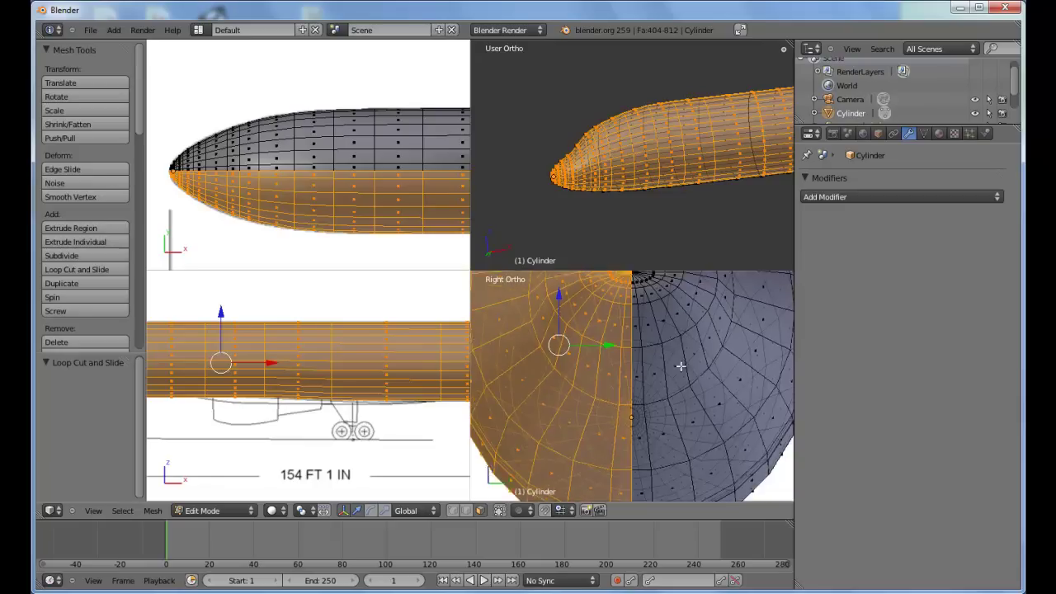
{"action": "middle_click_drag", "start_coordinate": [680, 349], "coordinate": [684, 424], "text": "shift"}
{"action": "scroll", "coordinate": [685, 437], "scroll_direction": "up", "scroll_amount": 3}
{"action": "scroll", "coordinate": [685, 456], "scroll_direction": "down", "scroll_amount": 1}
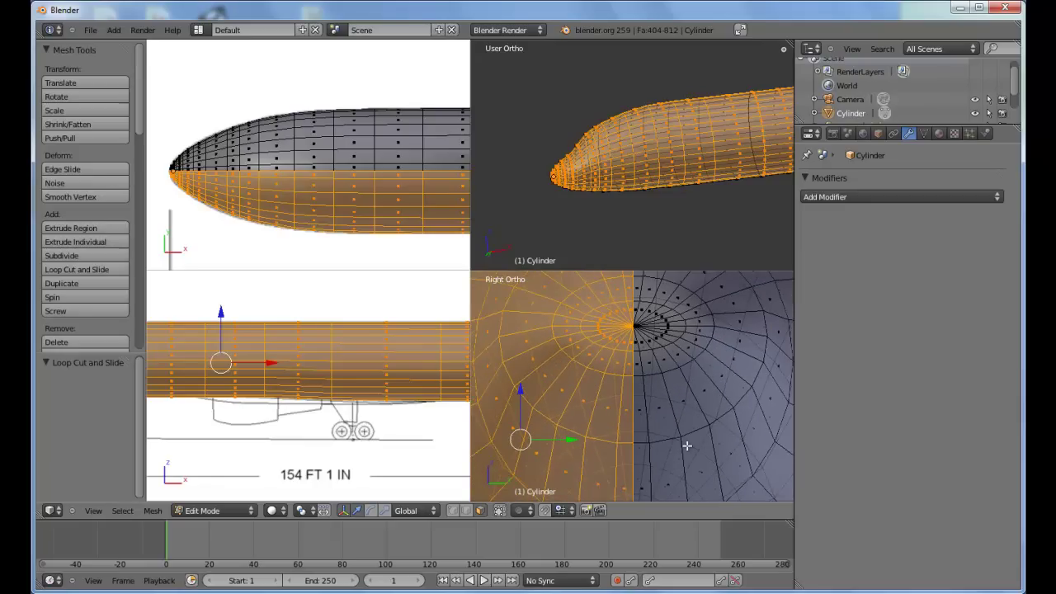
{"action": "key", "text": "x"}
{"action": "left_click", "coordinate": [673, 477]}
{"action": "scroll", "coordinate": [663, 428], "scroll_direction": "down", "scroll_amount": 1, "text": "shift"}
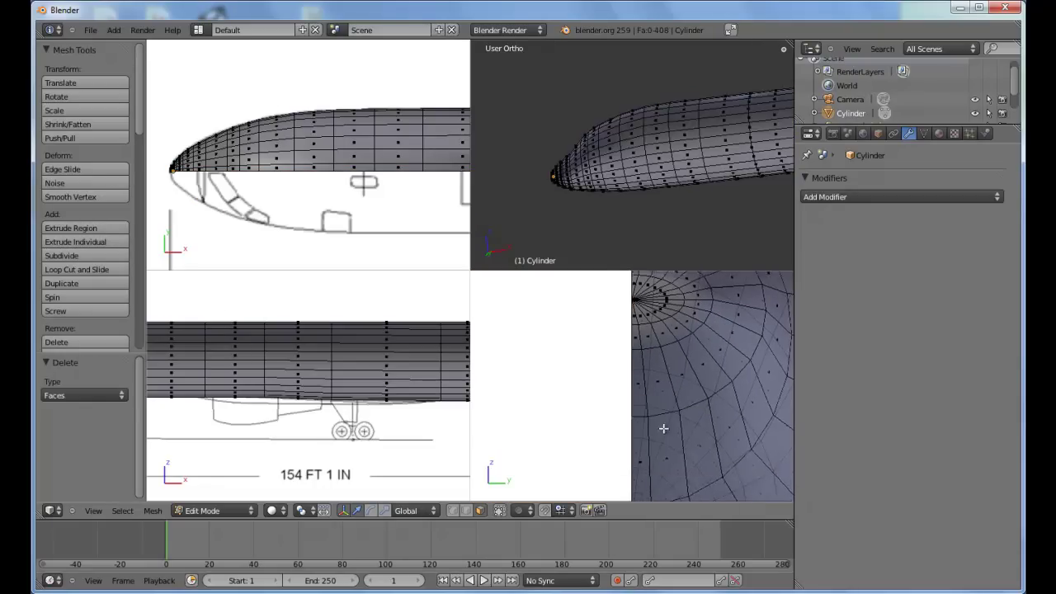
Step: Delete the stray faces left at the nose tip along the fuselage's open centreline edge
{"action": "scroll", "coordinate": [681, 380], "scroll_direction": "down", "scroll_amount": 2}
{"action": "scroll", "coordinate": [667, 181], "scroll_direction": "up", "scroll_amount": 5}
{"action": "middle_click_drag", "start_coordinate": [589, 153], "coordinate": [739, 133], "text": "shift"}
{"action": "right_click", "coordinate": [746, 122]}
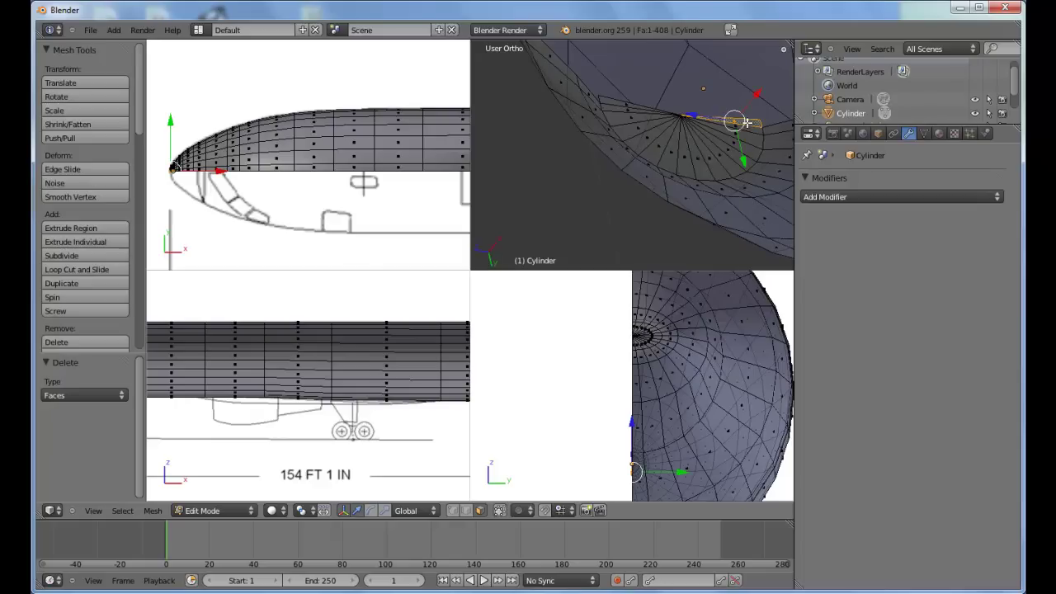
{"action": "key", "text": "x"}
{"action": "left_click", "coordinate": [633, 103]}
{"action": "middle_click_drag", "start_coordinate": [633, 103], "coordinate": [648, 206]}
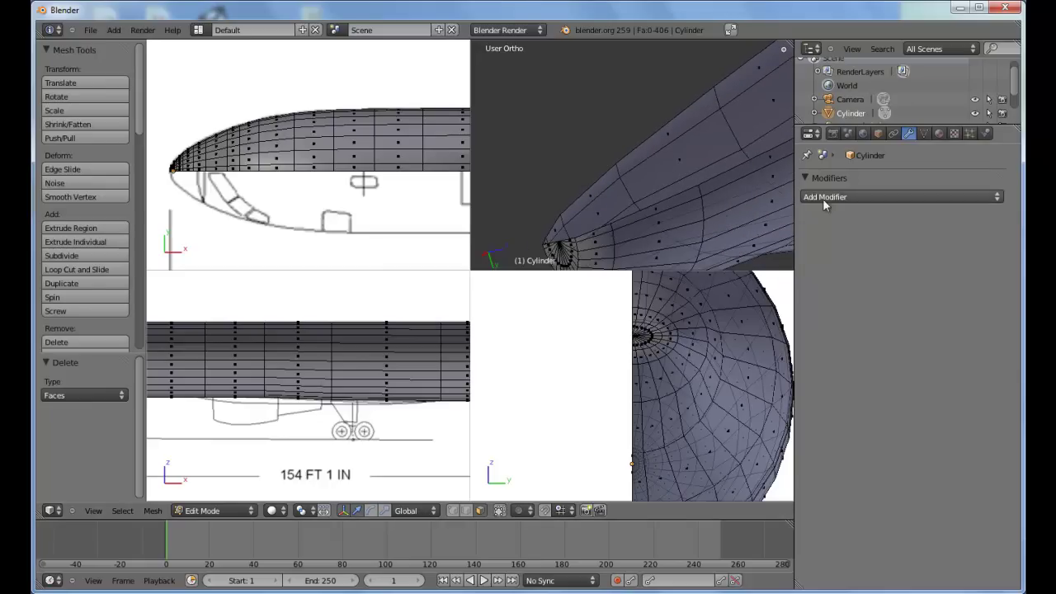
Step: Add a Mirror modifier to the half fuselage, mirroring across Y instead of X with Clipping enabled
{"action": "left_click", "coordinate": [822, 198]}
{"action": "left_click", "coordinate": [730, 333]}
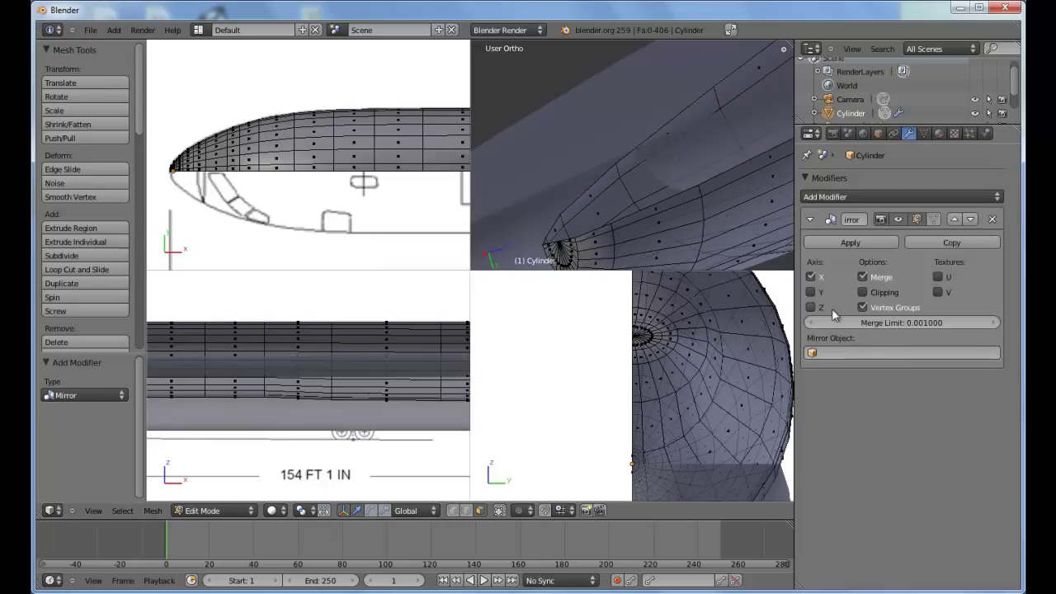
{"action": "left_click", "coordinate": [812, 292]}
{"action": "left_click", "coordinate": [813, 277]}
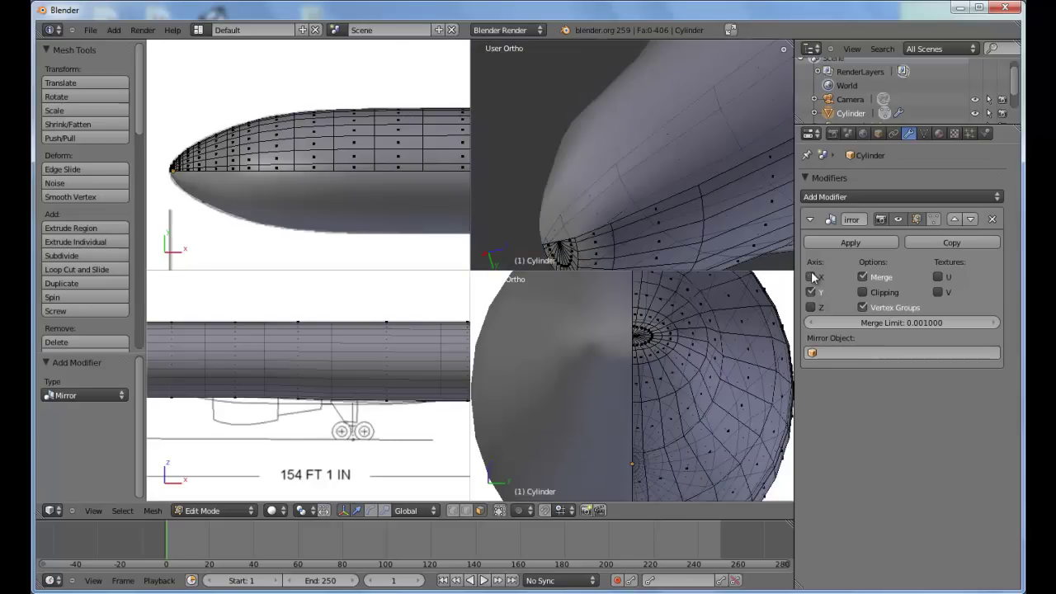
{"action": "middle_click_drag", "start_coordinate": [672, 200], "coordinate": [652, 205]}
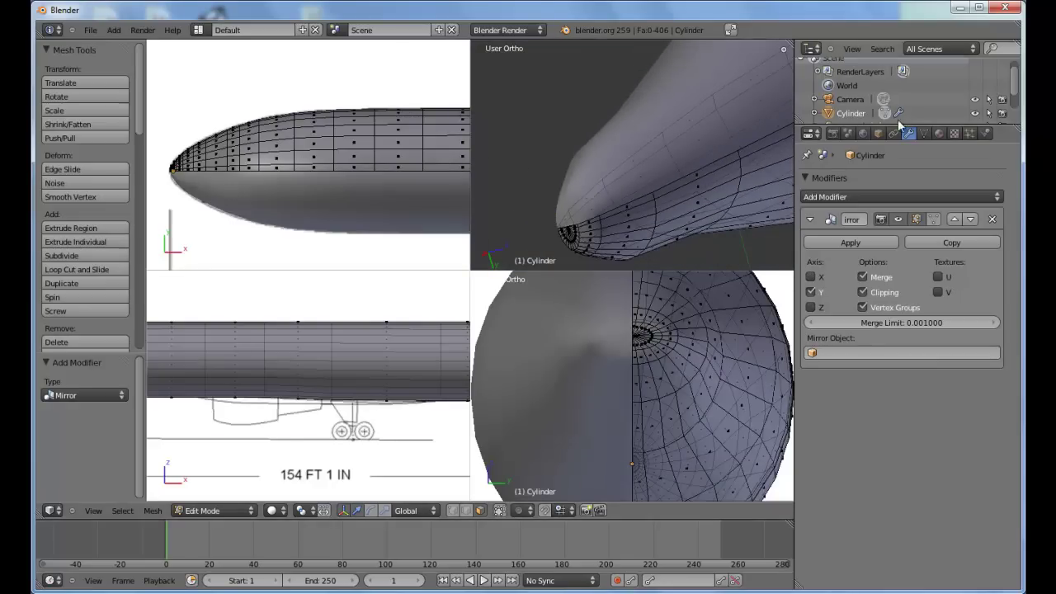
Step: Render the mirrored fuselage from the existing camera and return to the viewports
{"action": "key", "text": "KP_0"}
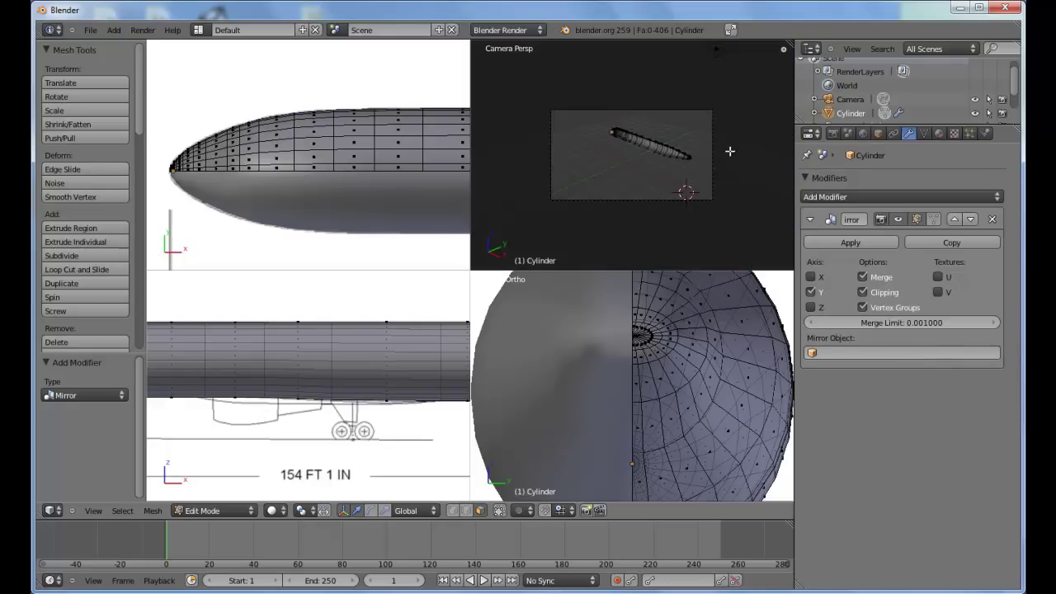
{"action": "key", "text": "F12"}
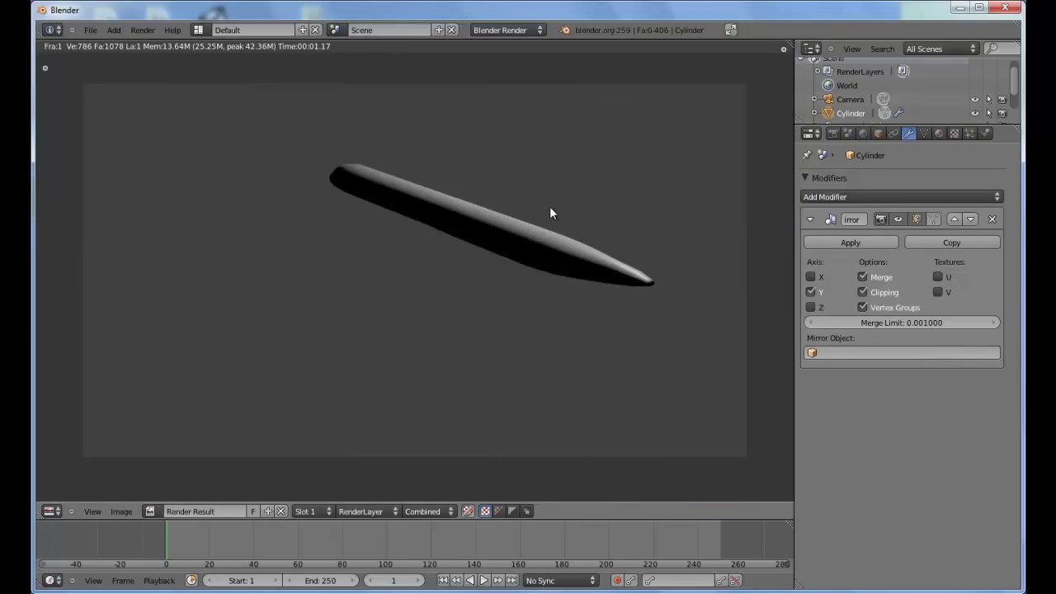
{"action": "key", "text": "Escape"}
Step: Return the fuselage to Object Mode and align the camera to an angled view of its nose
{"action": "middle_click_drag", "start_coordinate": [613, 130], "coordinate": [690, 160]}
{"action": "key", "text": "Tab"}
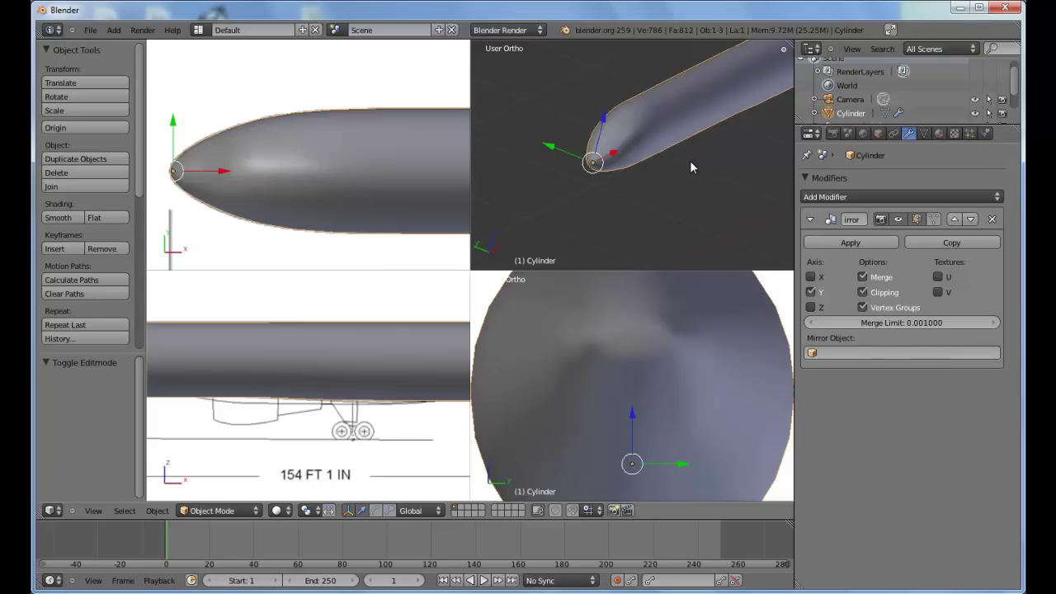
{"action": "key", "text": "ctrl+alt+KP_0"}
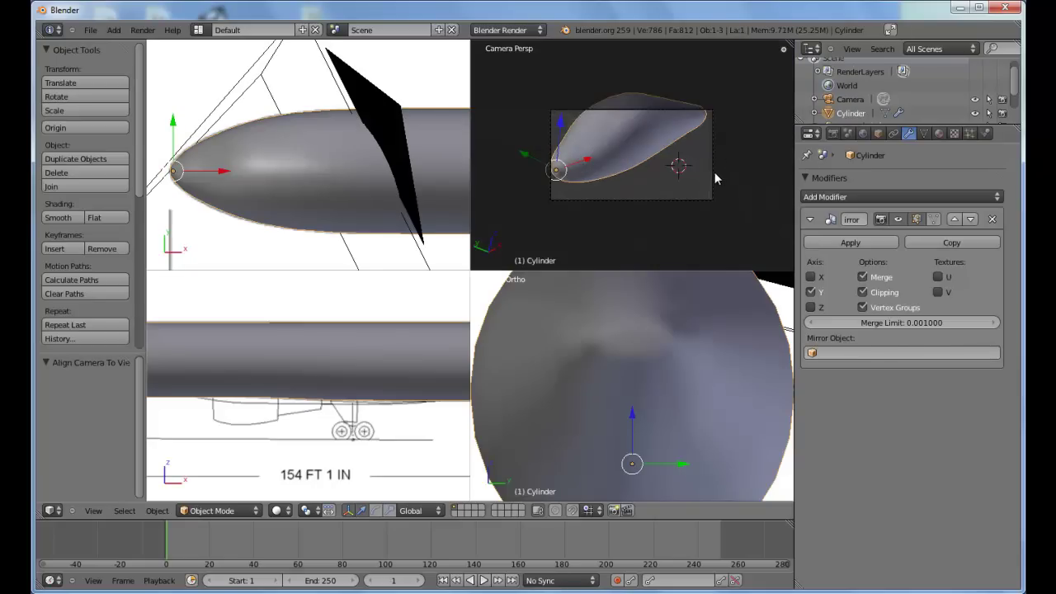
Step: Move and rotate the camera to frame the whole fuselage, at about X -2.37, Y -3.18, Z 3.85
{"action": "right_click", "coordinate": [714, 172]}
{"action": "key", "text": "g"}
{"action": "left_click", "coordinate": [758, 155]}
{"action": "key", "text": "r"}
{"action": "left_click", "coordinate": [763, 173]}
{"action": "key", "text": "g"}
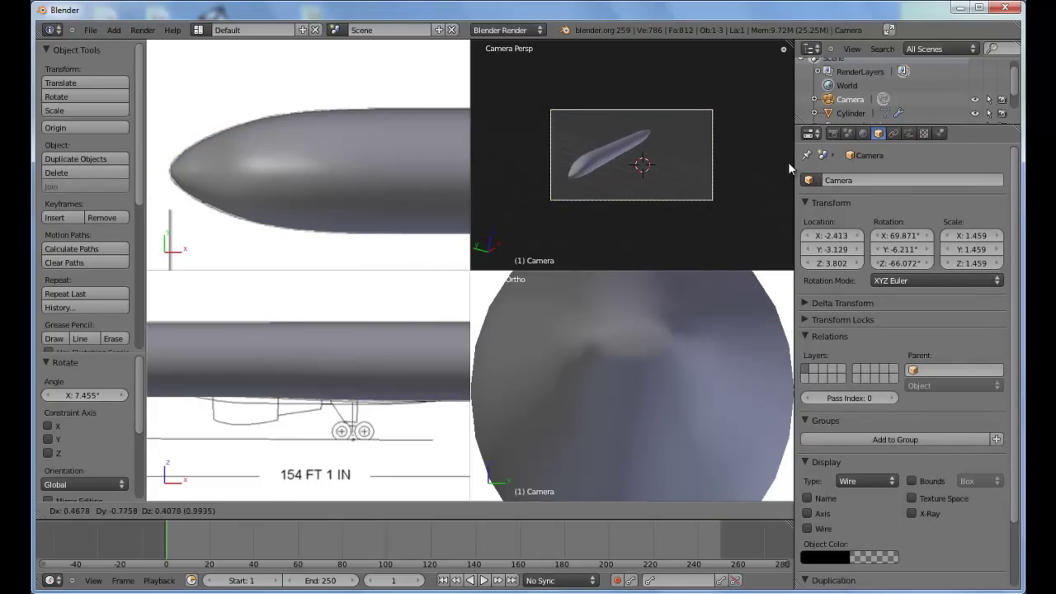
{"action": "left_click", "coordinate": [788, 162]}
{"action": "key", "text": "r"}
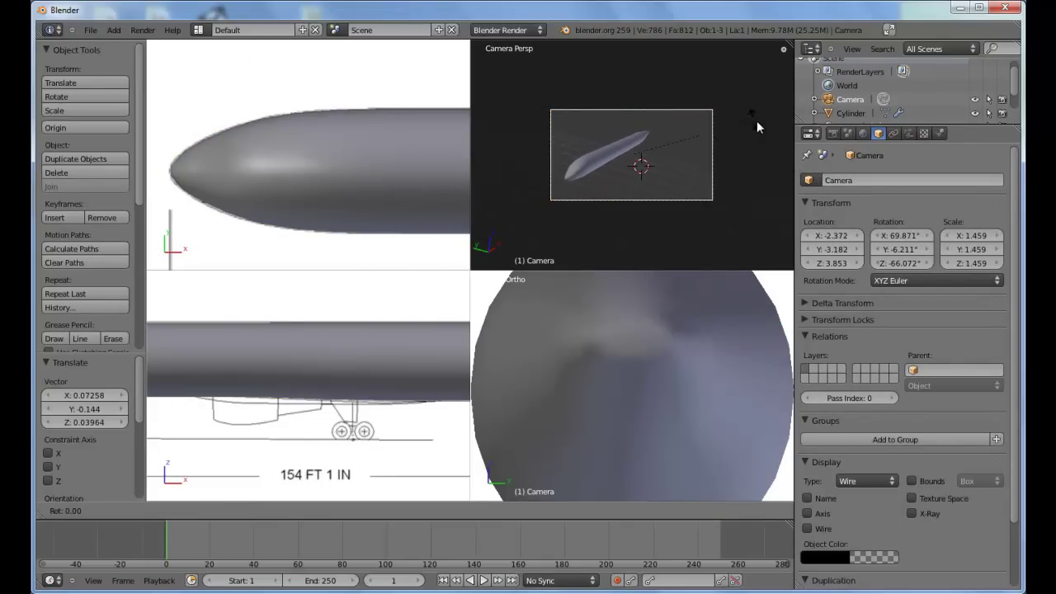
{"action": "left_click", "coordinate": [757, 128]}
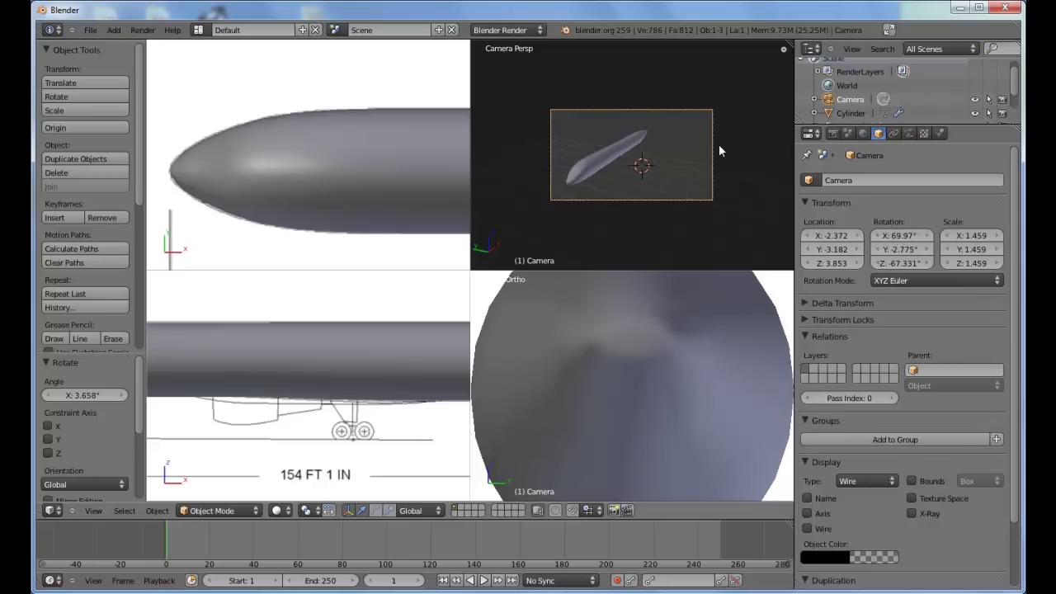
Step: Enable Ambient Occlusion in the world settings and render the fuselage from the camera
{"action": "left_click", "coordinate": [847, 133]}
{"action": "left_click", "coordinate": [863, 133]}
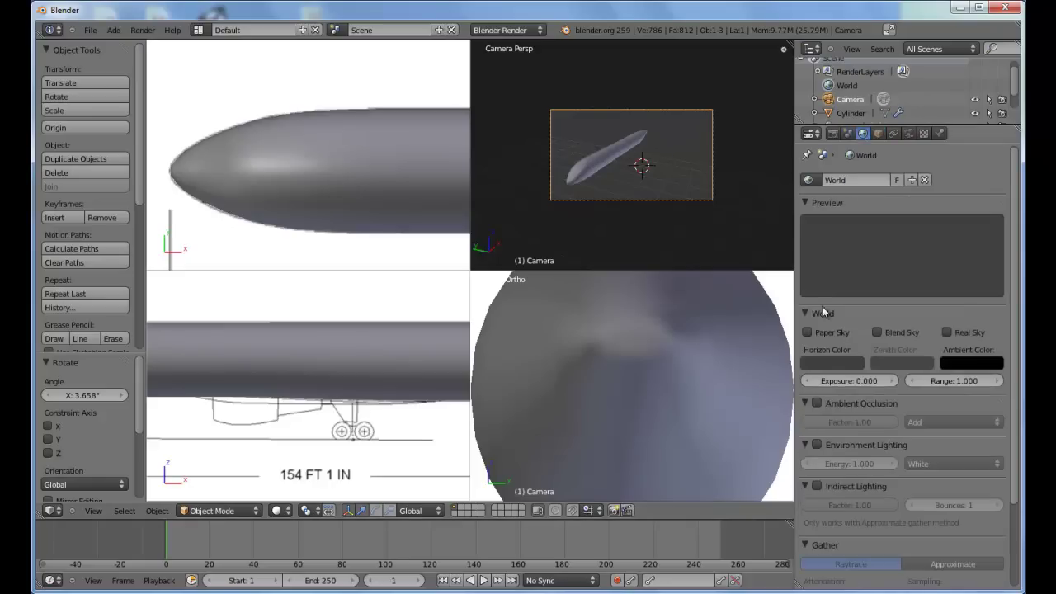
{"action": "left_click", "coordinate": [817, 404]}
{"action": "key", "text": "F12"}
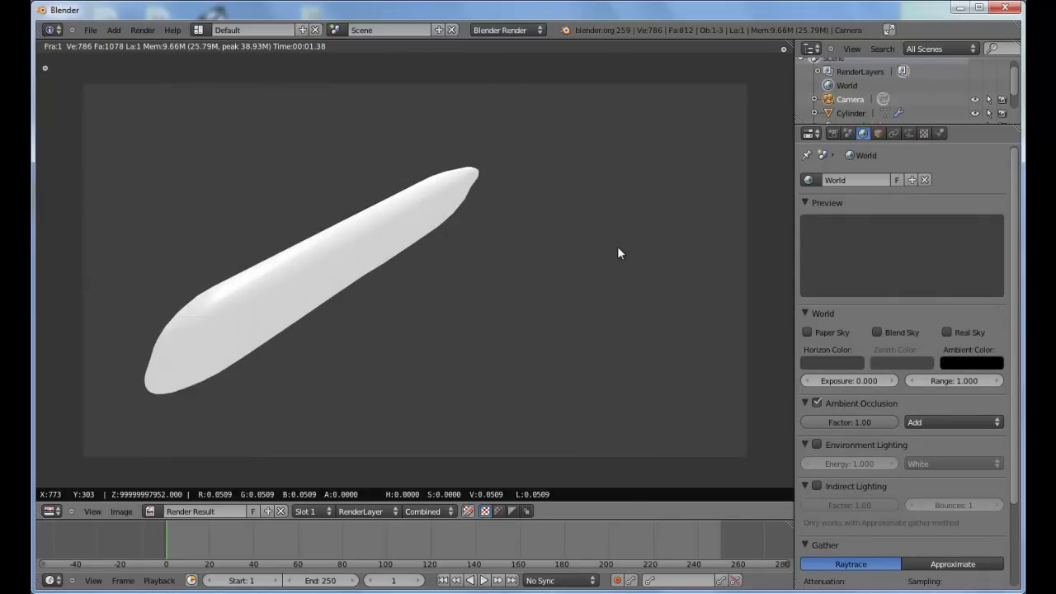
{"action": "key", "text": "Escape"}
Step: Hide the camera object and turn off the Y axis in the fuselage's Mirror modifier
{"action": "key", "text": "KP_0"}
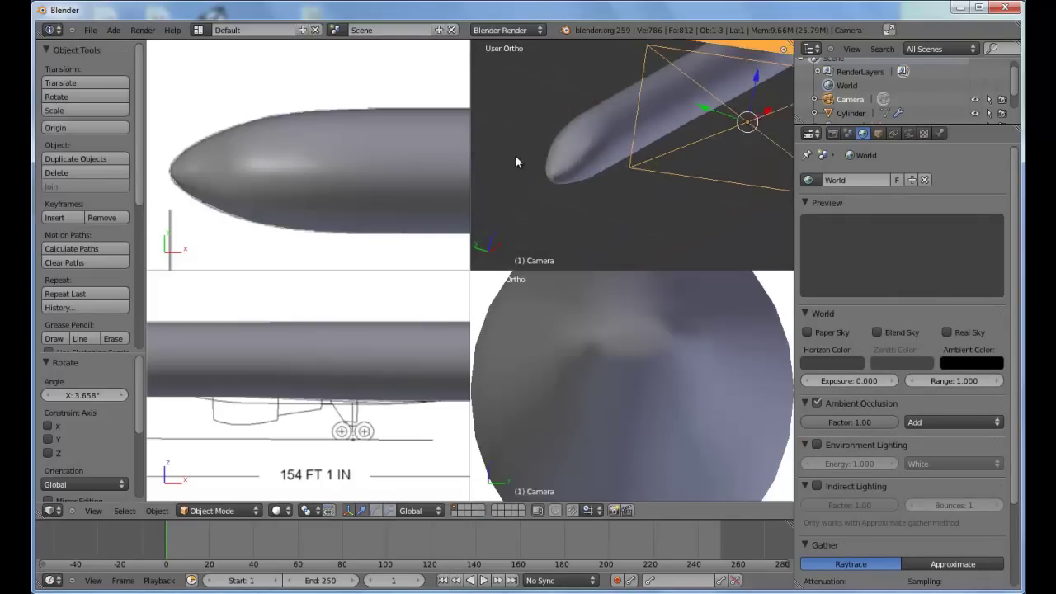
{"action": "key", "text": "h"}
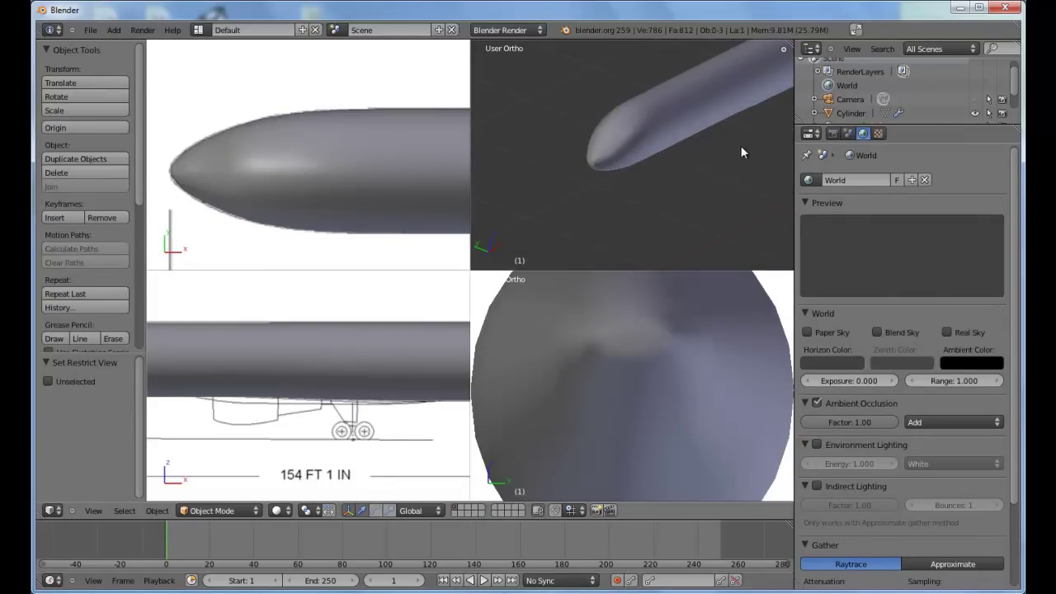
{"action": "right_click", "coordinate": [647, 121]}
{"action": "left_click", "coordinate": [898, 113]}
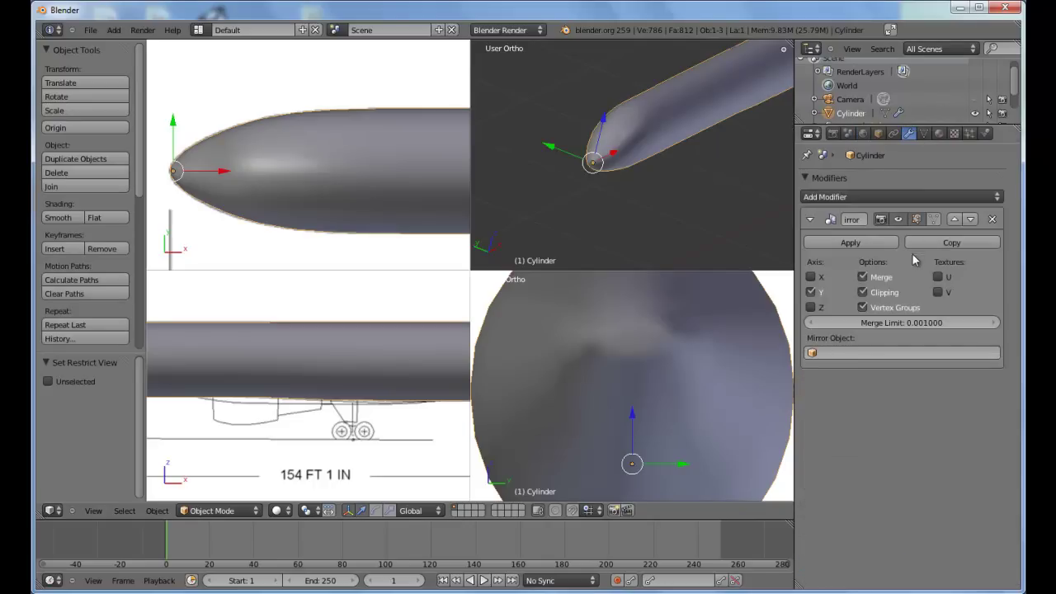
{"action": "left_click", "coordinate": [811, 292]}
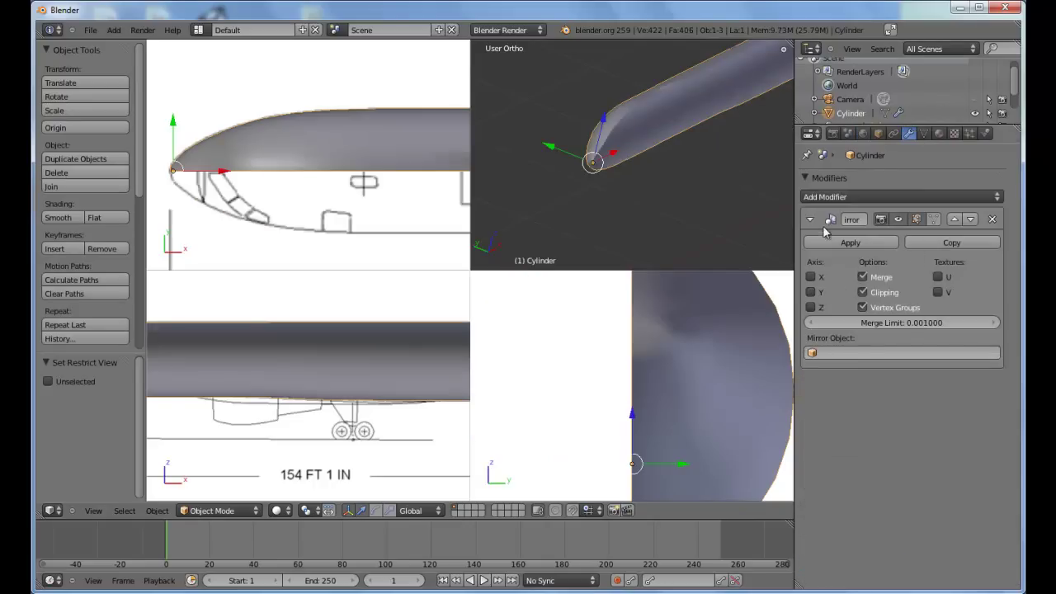
{"action": "left_click", "coordinate": [811, 220]}
Step: In edge select mode, select the cross-section edge loop on the forward cabin and shift it along X
{"action": "middle_click_drag", "start_coordinate": [375, 213], "coordinate": [352, 158], "text": "shift"}
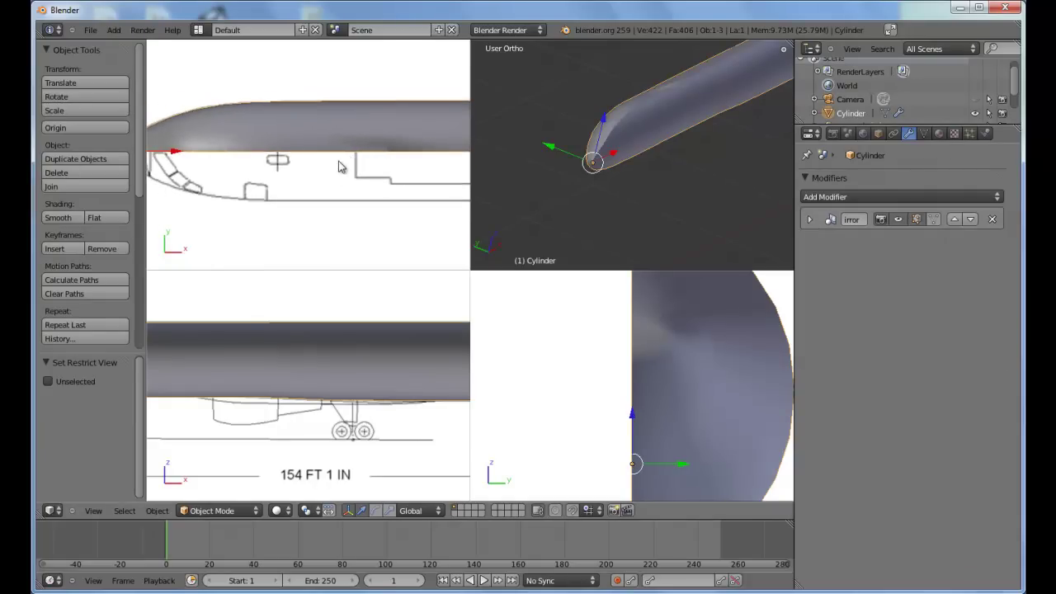
{"action": "middle_click_drag", "start_coordinate": [606, 131], "coordinate": [656, 218]}
{"action": "key", "text": "Tab"}
{"action": "left_click", "coordinate": [467, 511]}
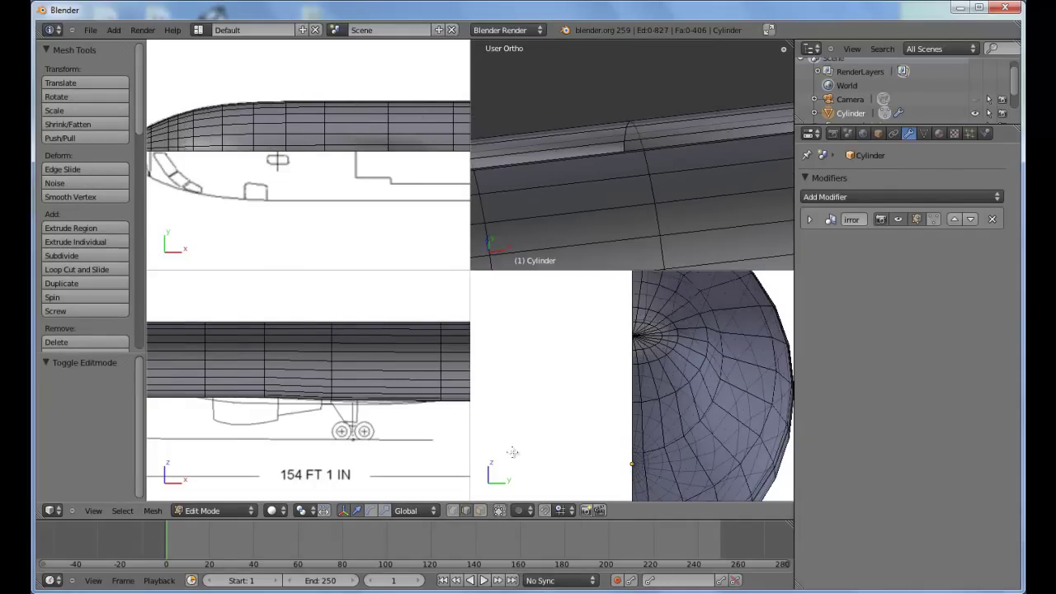
{"action": "right_click", "coordinate": [658, 231]}
{"action": "right_click", "coordinate": [657, 216], "text": "alt"}
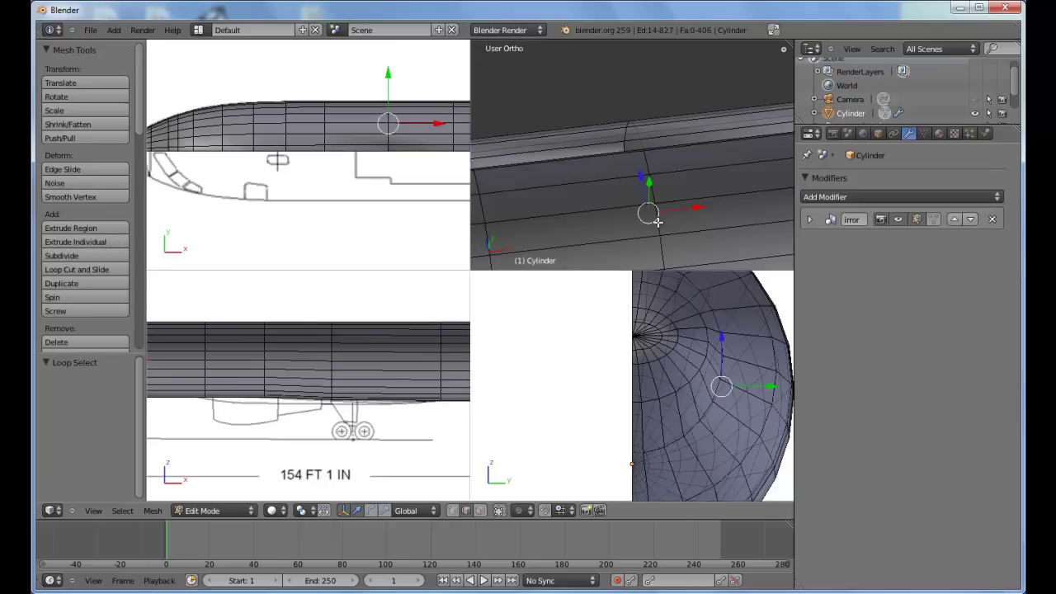
{"action": "mouse_move", "coordinate": [661, 191]}
{"action": "middle_mouse_down"}
{"action": "mouse_move", "coordinate": [632, 198]}
{"action": "mouse_move", "coordinate": [644, 182]}
{"action": "middle_mouse_up"}
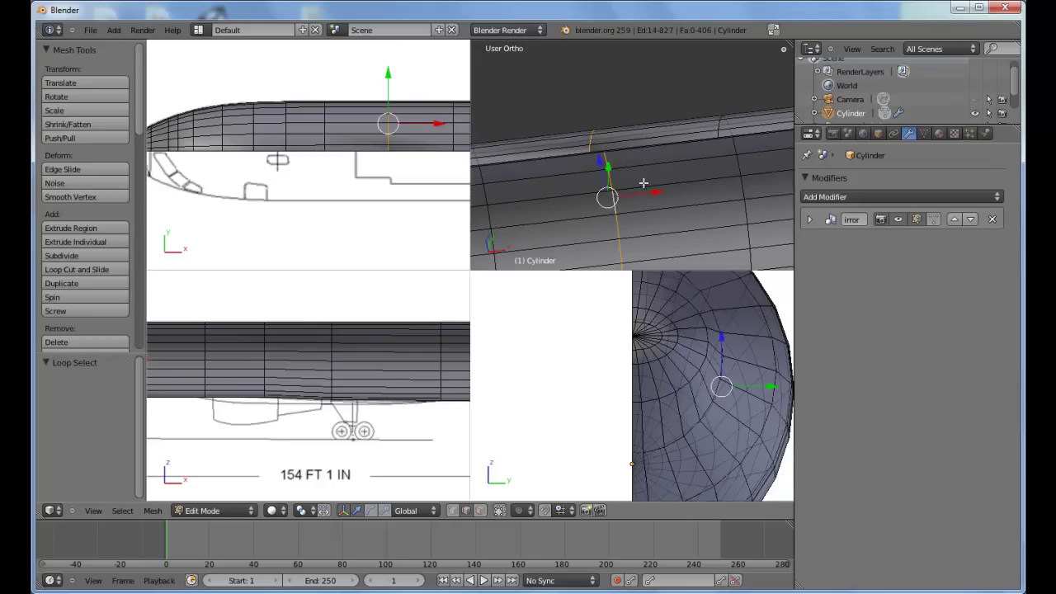
{"action": "left_click_drag", "start_coordinate": [655, 196], "coordinate": [739, 200]}
{"action": "key", "text": "Tab"}
Step: Inspect the half fuselage's open side and nose, and hide it to expose the blueprints
{"action": "middle_click_drag", "start_coordinate": [719, 184], "coordinate": [618, 211]}
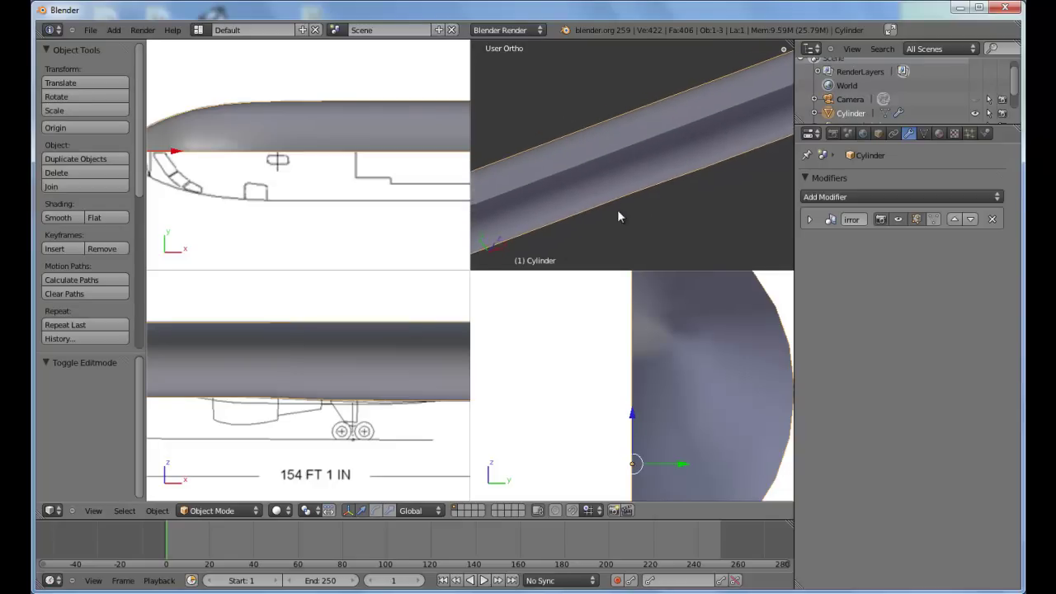
{"action": "middle_click_drag", "start_coordinate": [674, 189], "coordinate": [638, 175]}
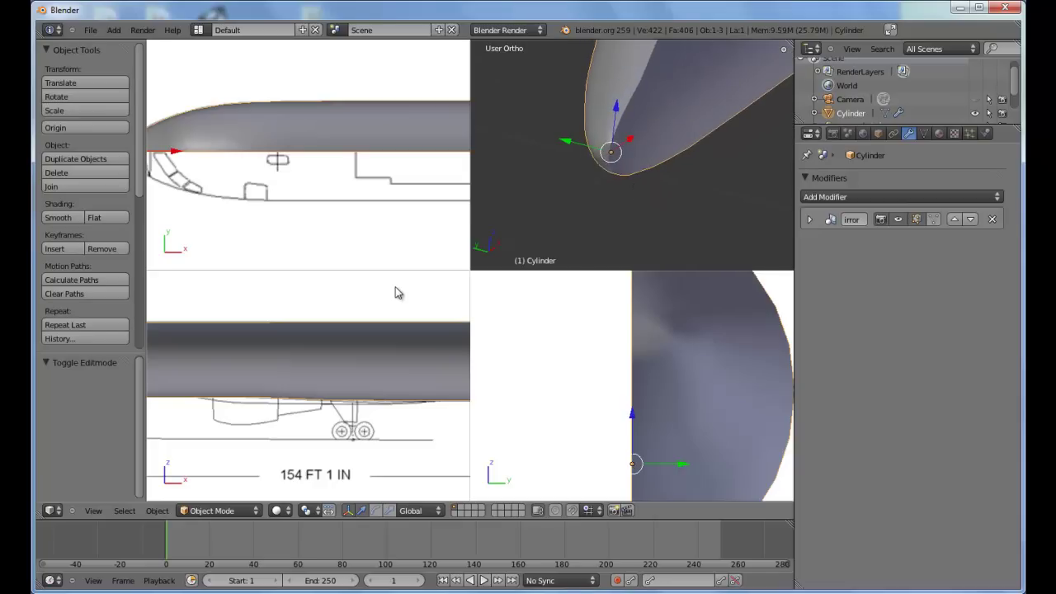
{"action": "key", "text": "h"}
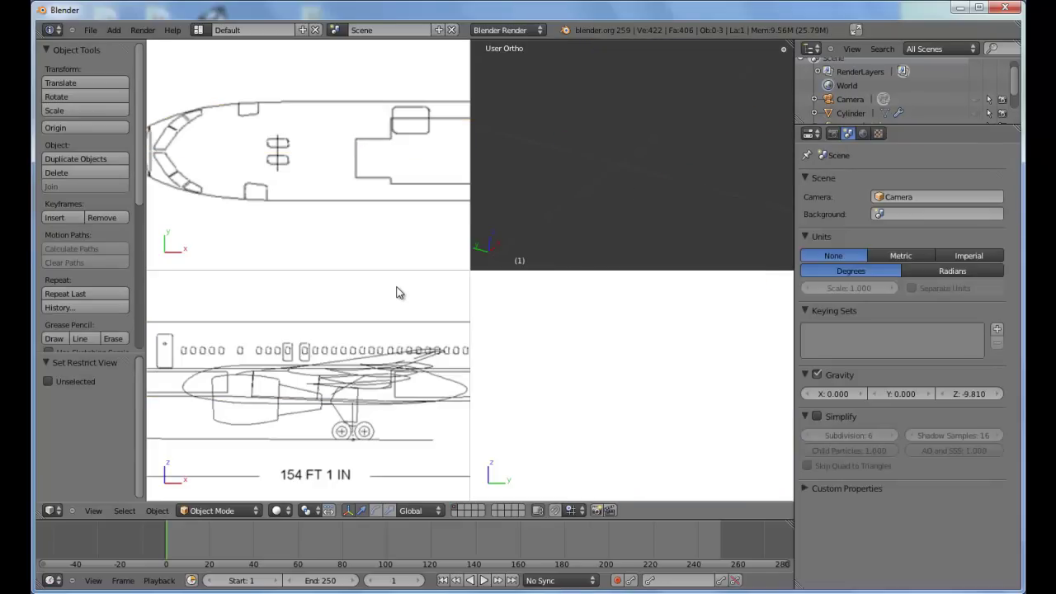
Step: Place the 3D cursor over the wing-body fairing near the main gear in the side and top views and add a cube there
{"action": "middle_click_drag", "start_coordinate": [413, 141], "coordinate": [288, 144], "text": "shift"}
{"action": "scroll", "coordinate": [327, 143], "scroll_direction": "down", "scroll_amount": 1}
{"action": "middle_click_drag", "start_coordinate": [380, 163], "coordinate": [264, 172], "text": "shift"}
{"action": "scroll", "coordinate": [393, 151], "scroll_direction": "down", "scroll_amount": 2}
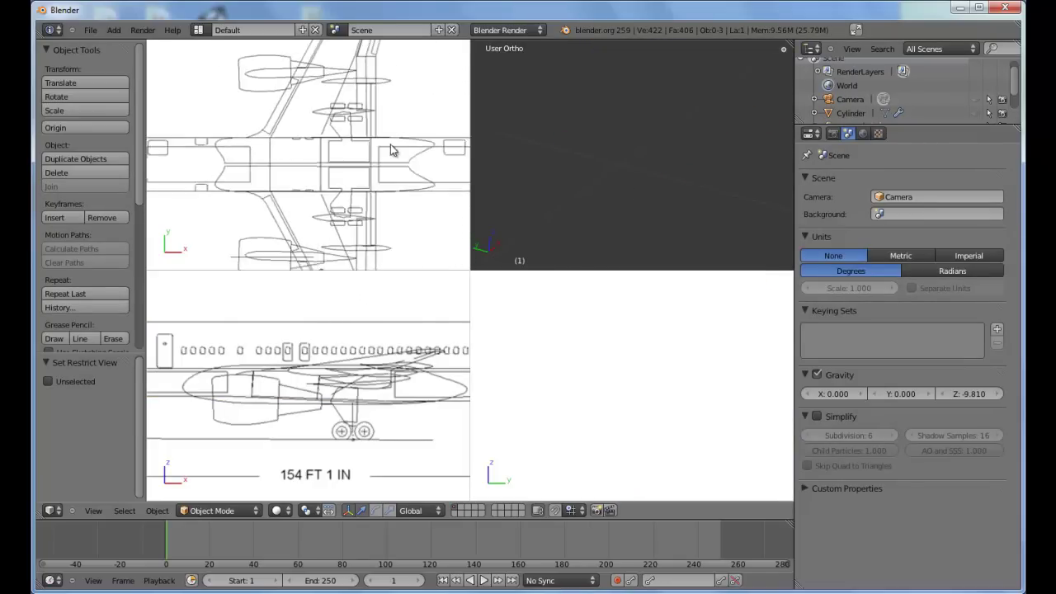
{"action": "middle_click_drag", "start_coordinate": [378, 142], "coordinate": [384, 284], "text": "shift"}
{"action": "scroll", "coordinate": [291, 387], "scroll_direction": "down", "scroll_amount": 2}
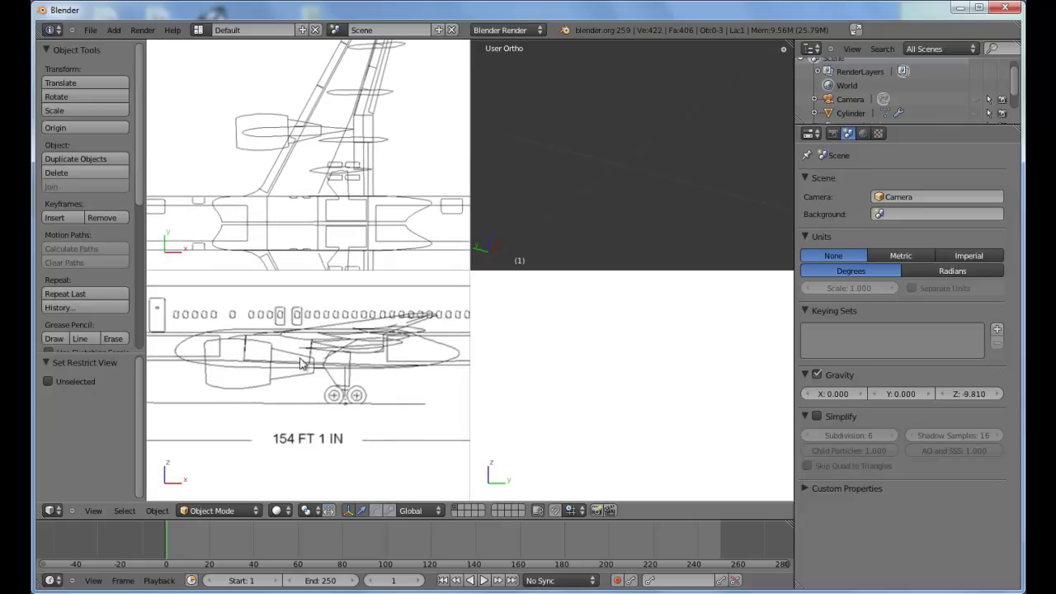
{"action": "key", "text": "shift+a"}
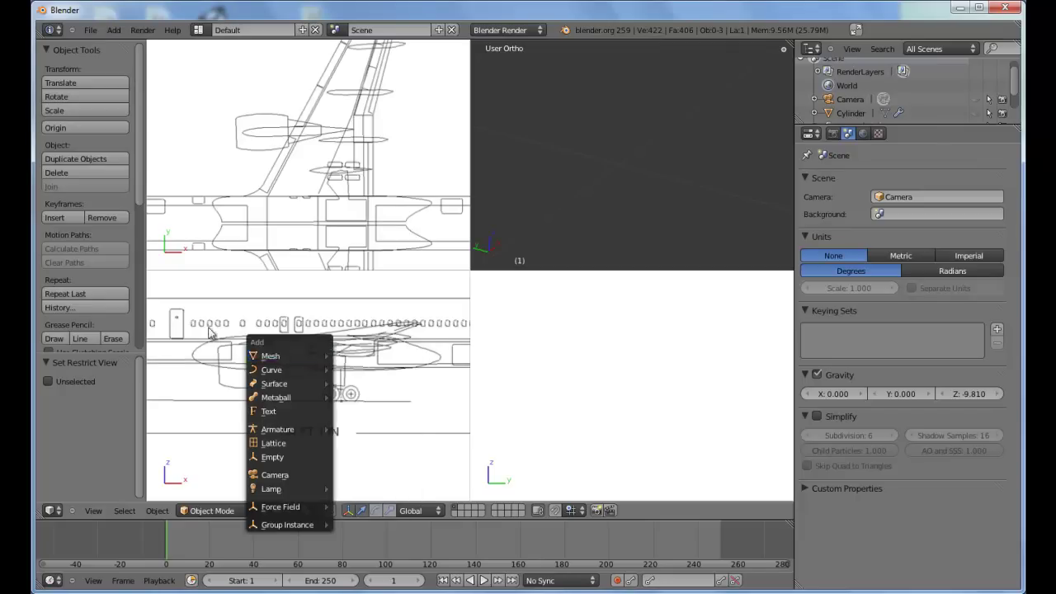
{"action": "key", "text": "Escape"}
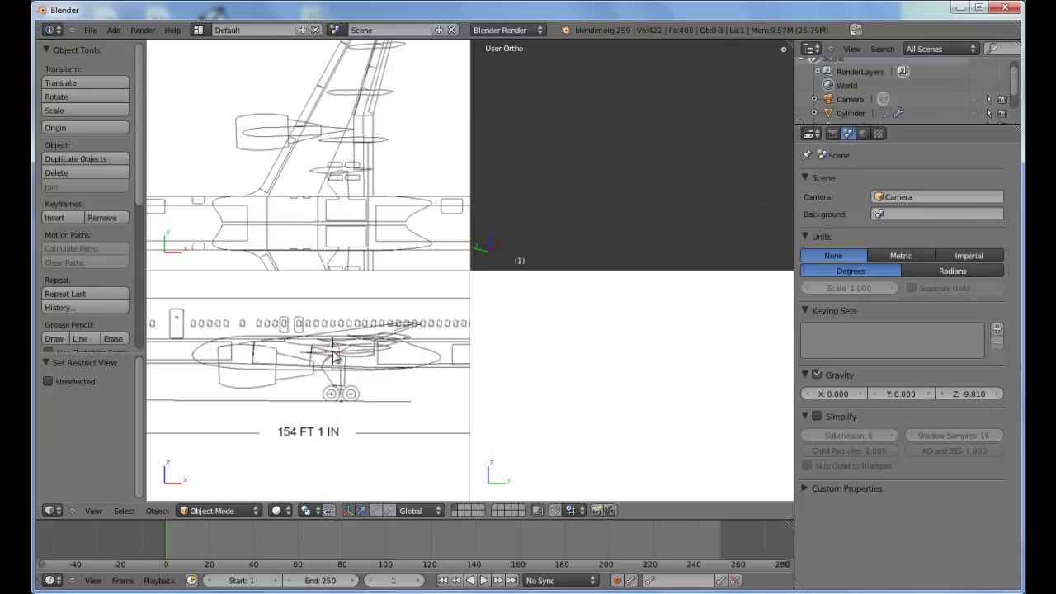
{"action": "left_click", "coordinate": [333, 229]}
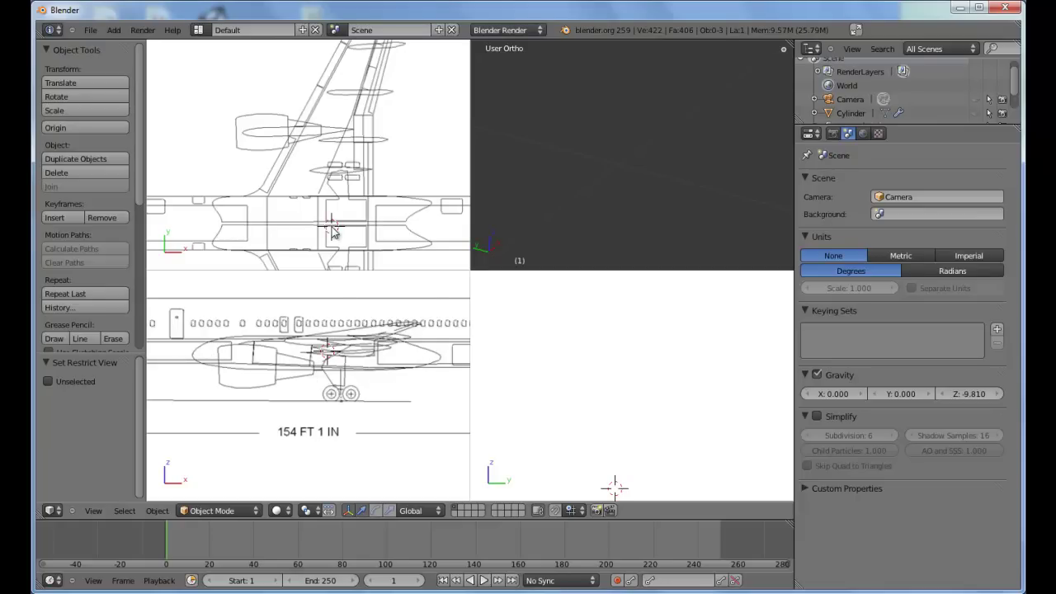
{"action": "key", "text": "shift+a"}
{"action": "mouse_move", "coordinate": [334, 233]}
{"action": "left_click", "coordinate": [375, 241]}
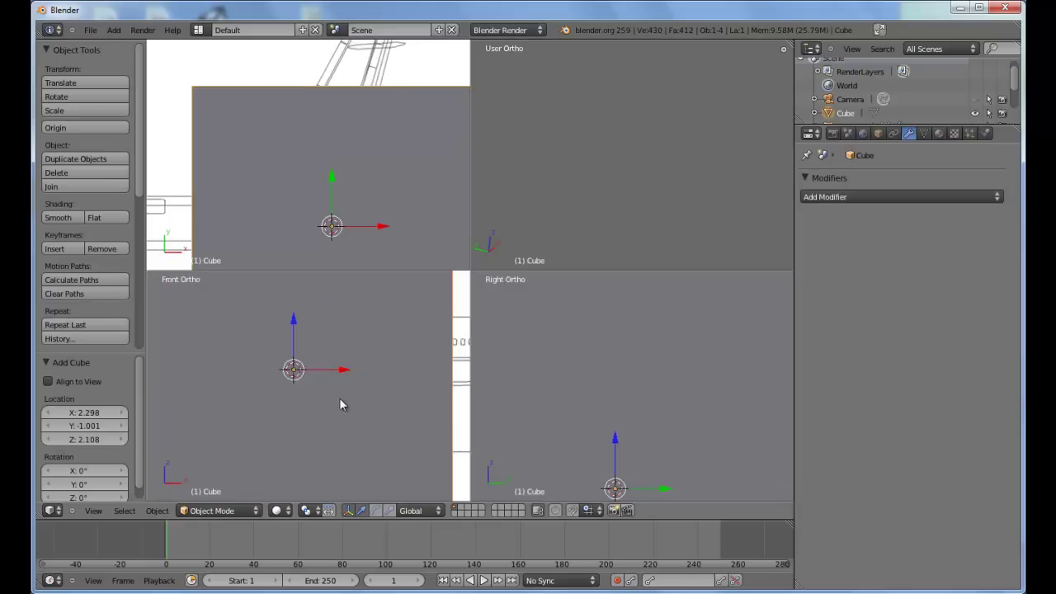
Step: Scale the cube down by 0.182 and again by 0.527, and shift it slightly on Z within the fairing outline
{"action": "key", "text": "s"}
{"action": "left_click", "coordinate": [304, 372]}
{"action": "key", "text": "s"}
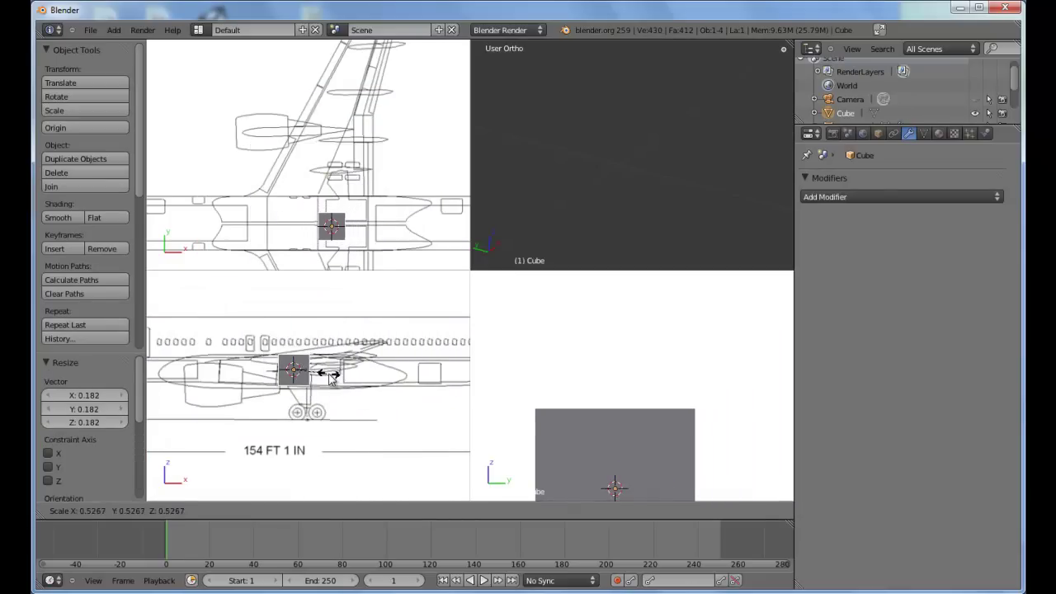
{"action": "left_click", "coordinate": [328, 377]}
{"action": "scroll", "coordinate": [304, 323], "scroll_direction": "up", "scroll_amount": 5}
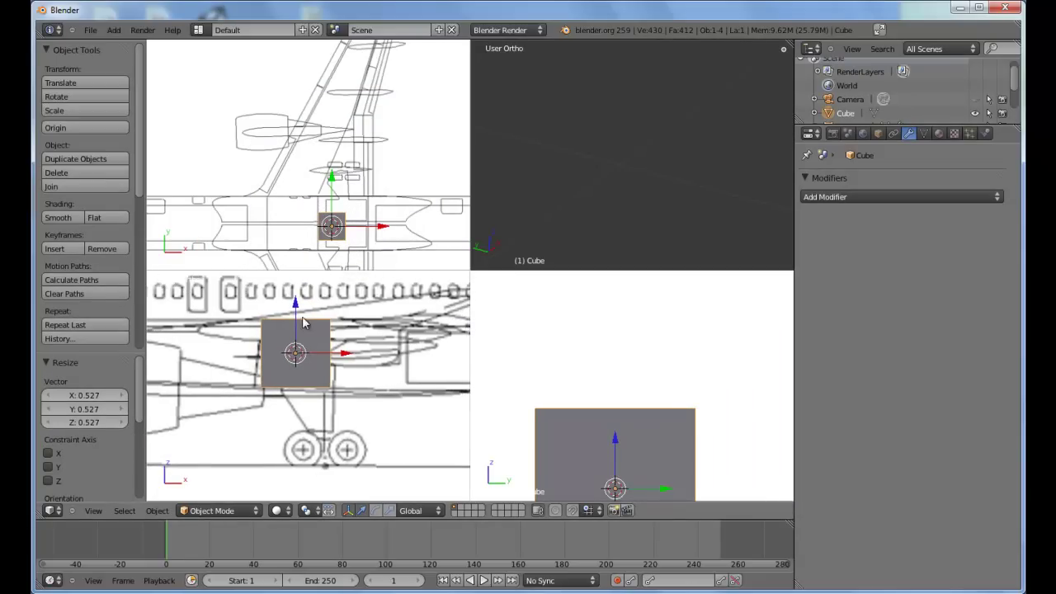
{"action": "left_click_drag", "start_coordinate": [297, 309], "coordinate": [297, 313]}
{"action": "middle_click_drag", "start_coordinate": [347, 341], "coordinate": [302, 351], "text": "shift"}
{"action": "middle_click_drag", "start_coordinate": [228, 357], "coordinate": [341, 352], "text": "shift"}
Step: In edit mode, select the cube's forward face and extrude it twice along X toward the front of the fairing, the second time by -0.150
{"action": "key", "text": "Tab"}
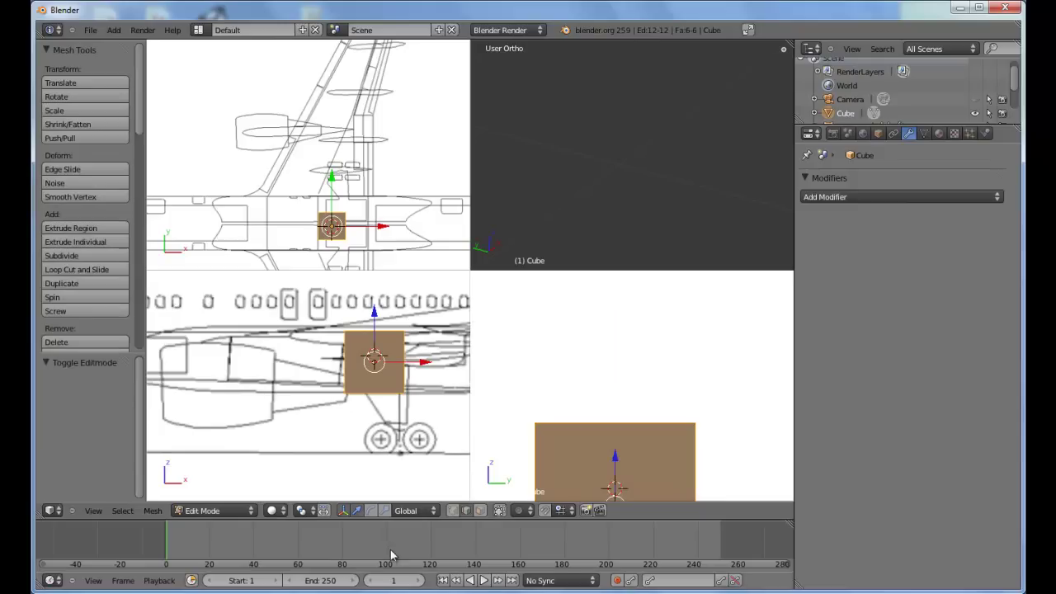
{"action": "right_click", "coordinate": [351, 352]}
{"action": "middle_click_drag", "start_coordinate": [379, 374], "coordinate": [405, 363], "text": "shift"}
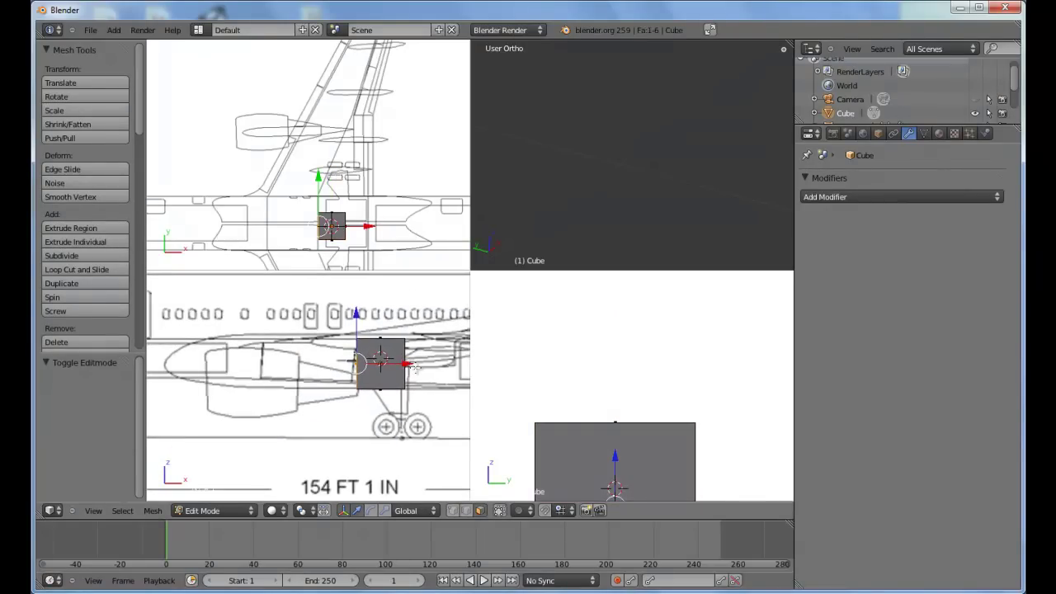
{"action": "key", "text": "e"}
{"action": "right_click", "coordinate": [410, 369]}
{"action": "left_click_drag", "start_coordinate": [399, 366], "coordinate": [324, 363]}
{"action": "key", "text": "e"}
{"action": "right_click", "coordinate": [374, 363]}
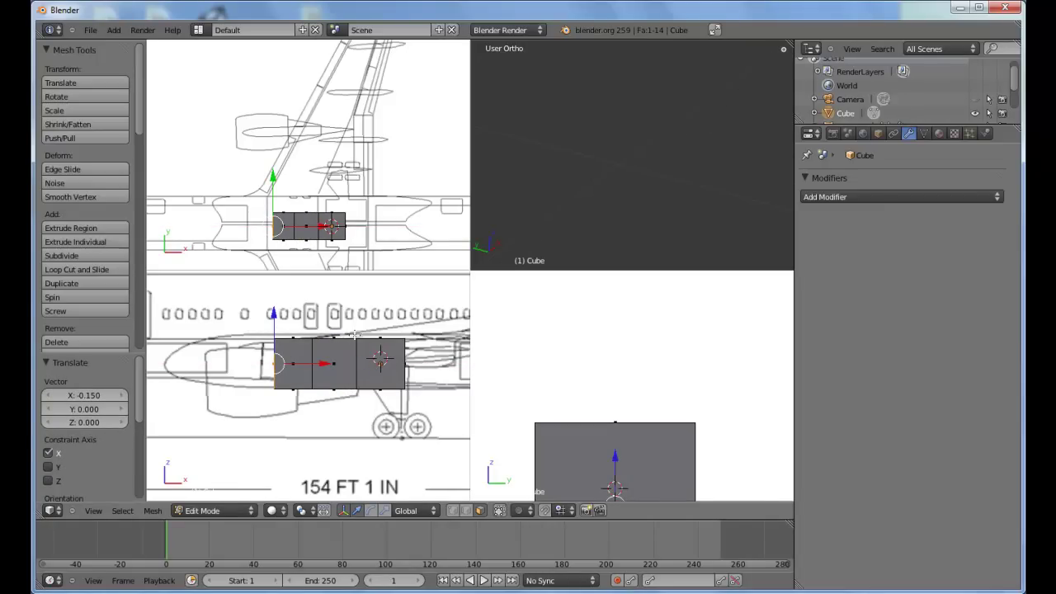
Step: Scale and raise the block's forward end face on Z to match the fairing's outline in the side view, and deselect it
{"action": "left_click_drag", "start_coordinate": [273, 316], "coordinate": [276, 316]}
{"action": "key", "text": "s"}
{"action": "key", "text": "z"}
{"action": "left_click", "coordinate": [274, 317]}
{"action": "key", "text": "a"}
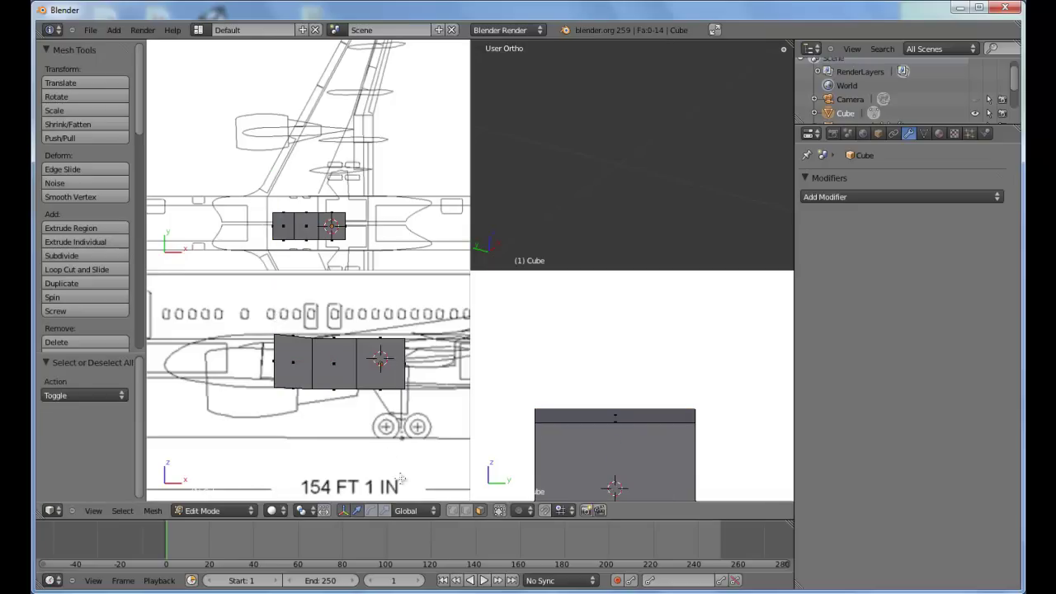
Step: Switch to vertex select mode and box-select the cross-section just behind the block's forward end
{"action": "left_click", "coordinate": [456, 511]}
{"action": "key", "text": "v"}
{"action": "key", "text": "b"}
{"action": "mouse_move", "coordinate": [306, 314]}
{"action": "left_mouse_down"}
{"action": "mouse_move", "coordinate": [327, 432]}
{"action": "mouse_move", "coordinate": [319, 326]}
{"action": "left_mouse_up"}
{"action": "key", "text": "s"}
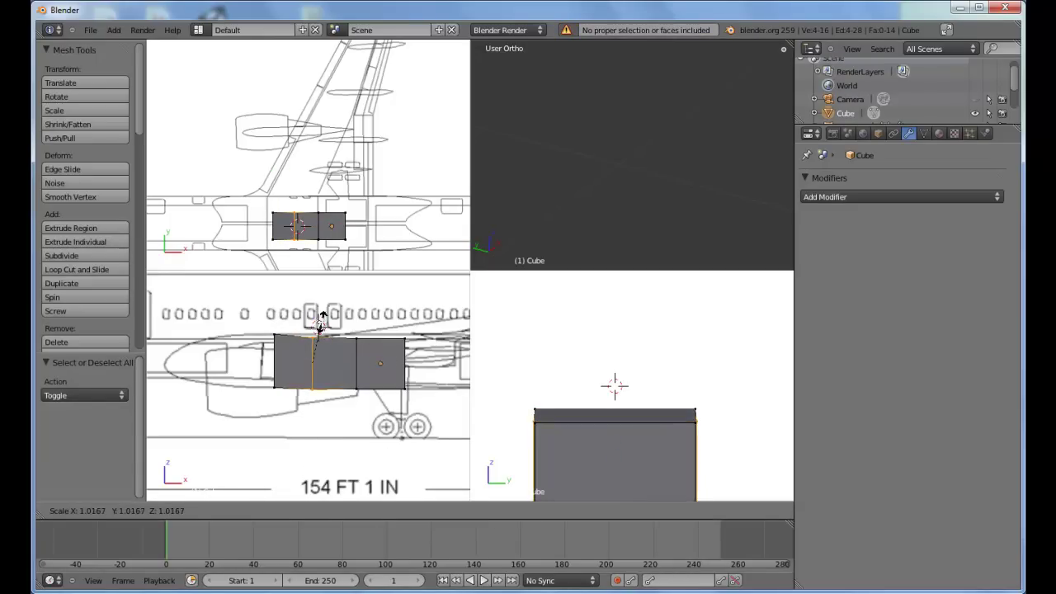
{"action": "left_click", "coordinate": [318, 319]}
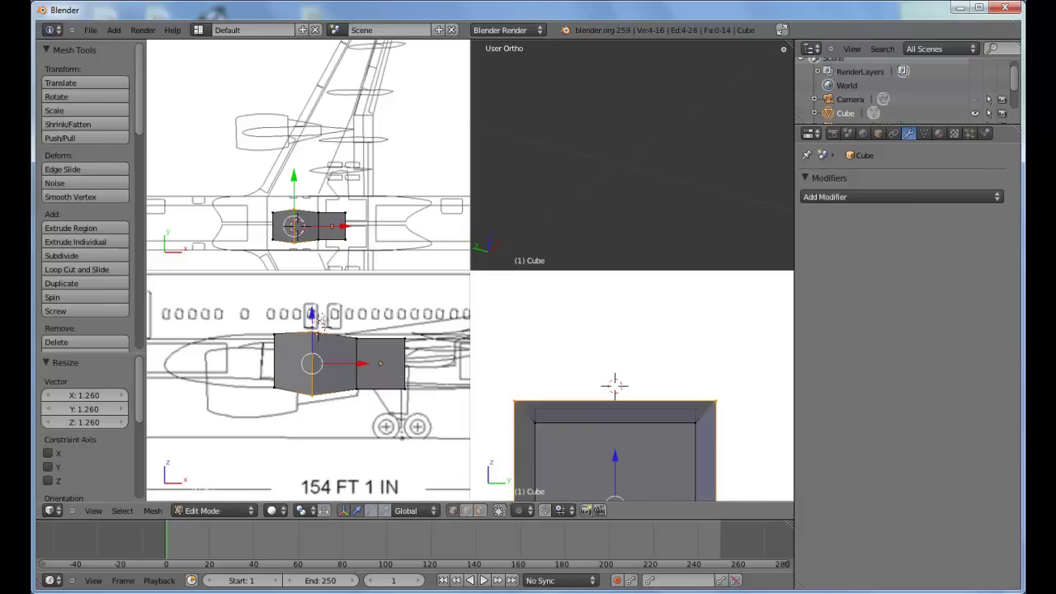
{"action": "key", "text": "ctrl+z"}
Step: Fit the two middle cross-sections to the fairing's upper outline on Z, scaling the aft one by 1.029 and raising it slightly
{"action": "left_click_drag", "start_coordinate": [316, 323], "coordinate": [375, 429]}
{"action": "key", "text": "a"}
{"action": "key", "text": "v"}
{"action": "key", "text": "b"}
{"action": "key", "text": "g"}
{"action": "key", "text": "z"}
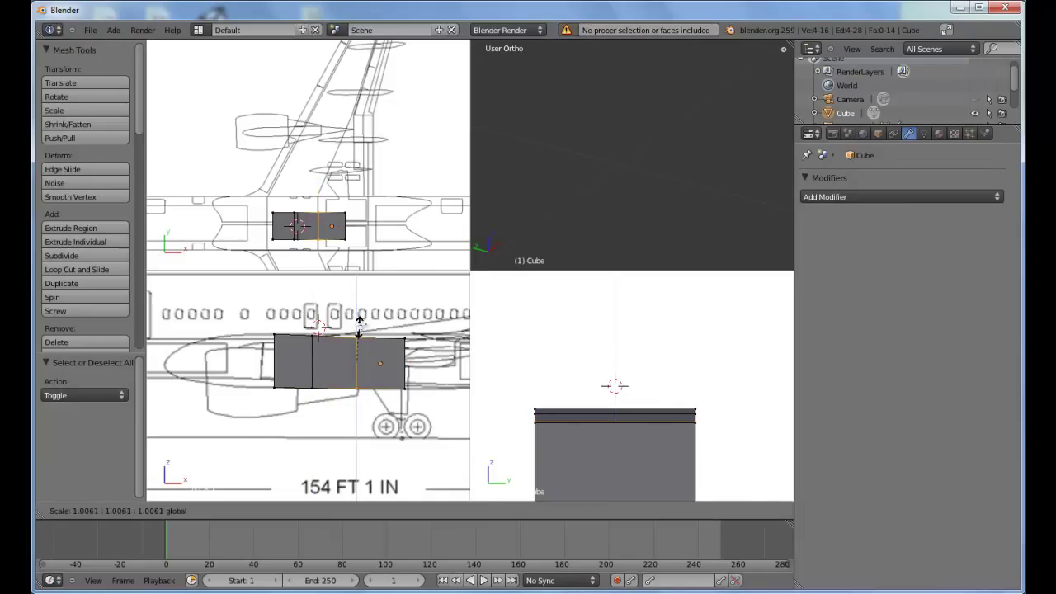
{"action": "left_click", "coordinate": [360, 327]}
{"action": "key", "text": "g"}
{"action": "key", "text": "z"}
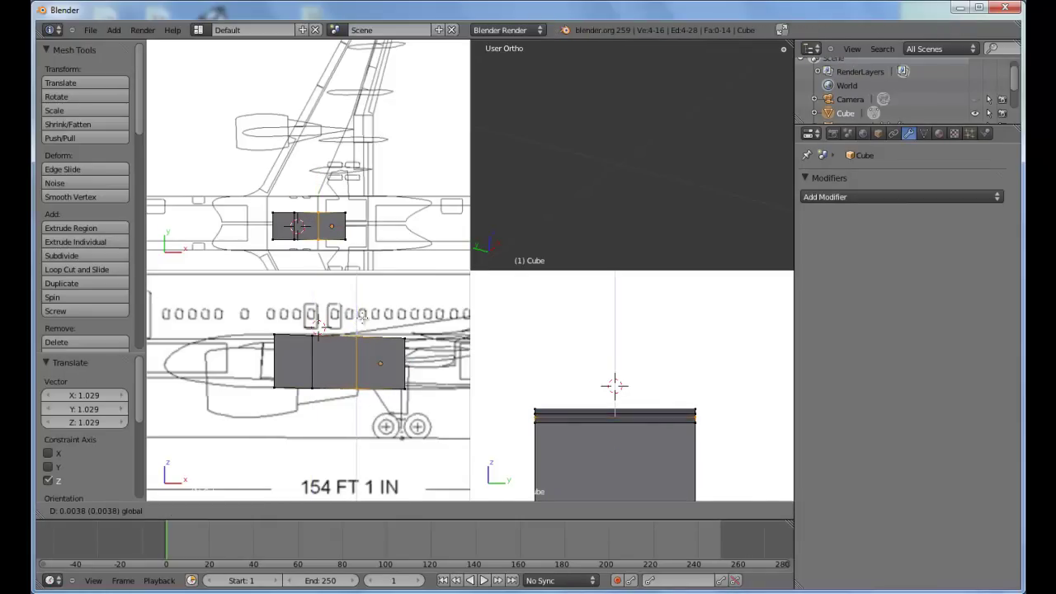
{"action": "left_click", "coordinate": [362, 318]}
Step: Box-select the block's aft end vertices and raise and scale them on Z to match the fairing outline
{"action": "key", "text": "a"}
{"action": "middle_click_drag", "start_coordinate": [405, 338], "coordinate": [362, 328], "text": "shift"}
{"action": "key", "text": "b"}
{"action": "left_click_drag", "start_coordinate": [350, 300], "coordinate": [381, 378]}
{"action": "middle_click_drag", "start_coordinate": [381, 378], "coordinate": [288, 369], "text": "shift"}
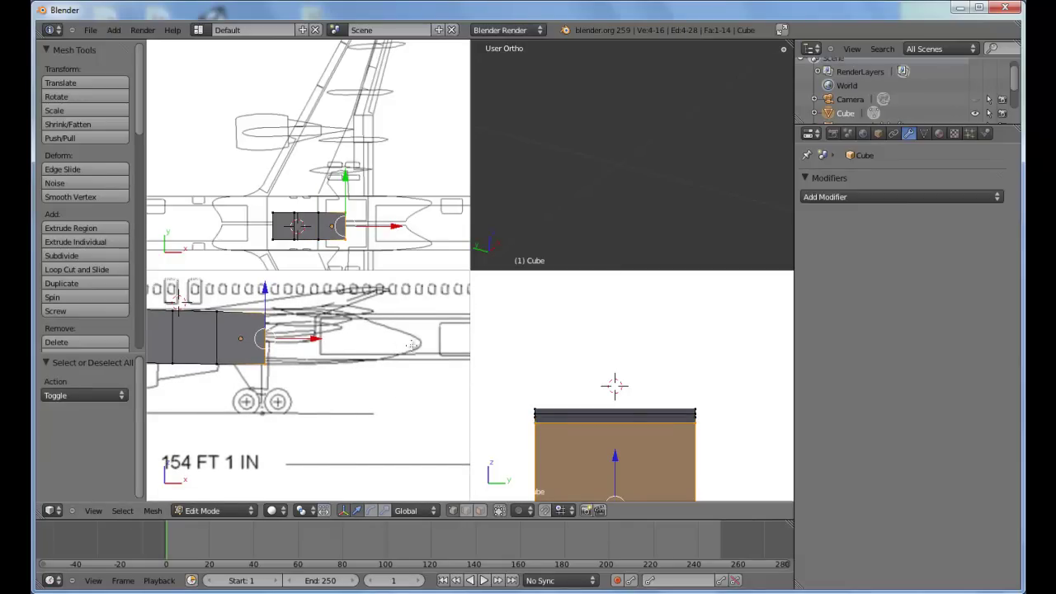
{"action": "middle_click_drag", "start_coordinate": [277, 362], "coordinate": [328, 376], "text": "shift"}
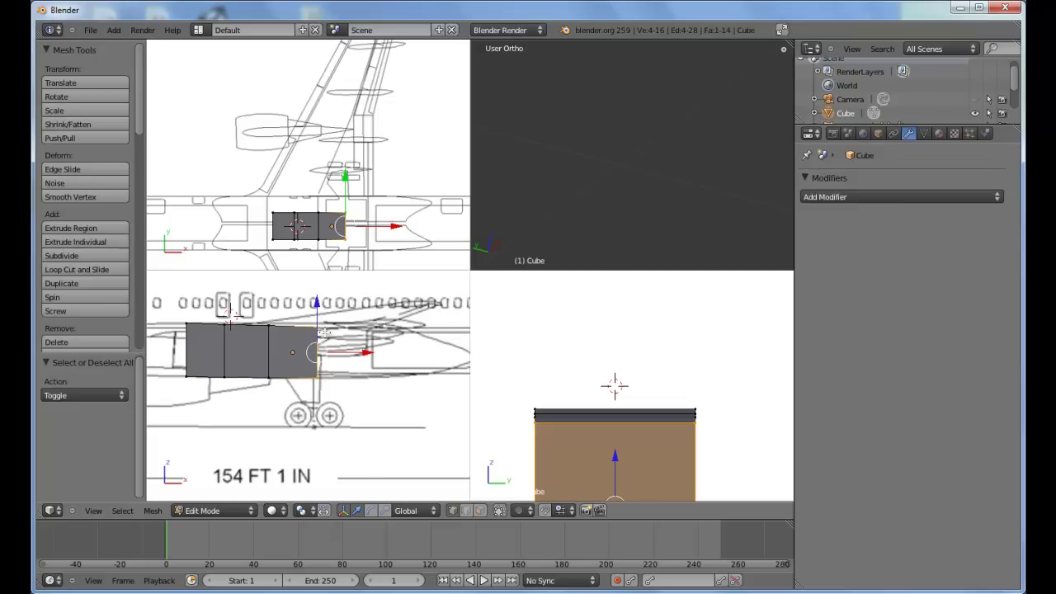
{"action": "left_click_drag", "start_coordinate": [318, 308], "coordinate": [319, 306]}
{"action": "key", "text": "s"}
Step: Extrude the aft end rearward along X in two sections and taper the second on Z to follow the fairing outline
{"action": "key", "text": "e"}
{"action": "left_click", "coordinate": [327, 316]}
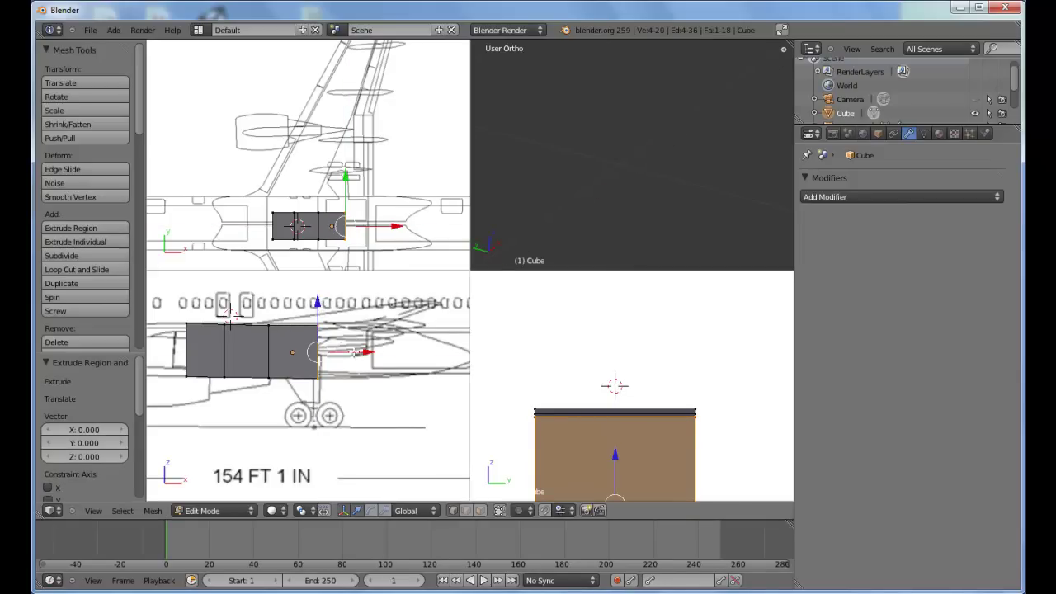
{"action": "left_click_drag", "start_coordinate": [363, 354], "coordinate": [415, 354]}
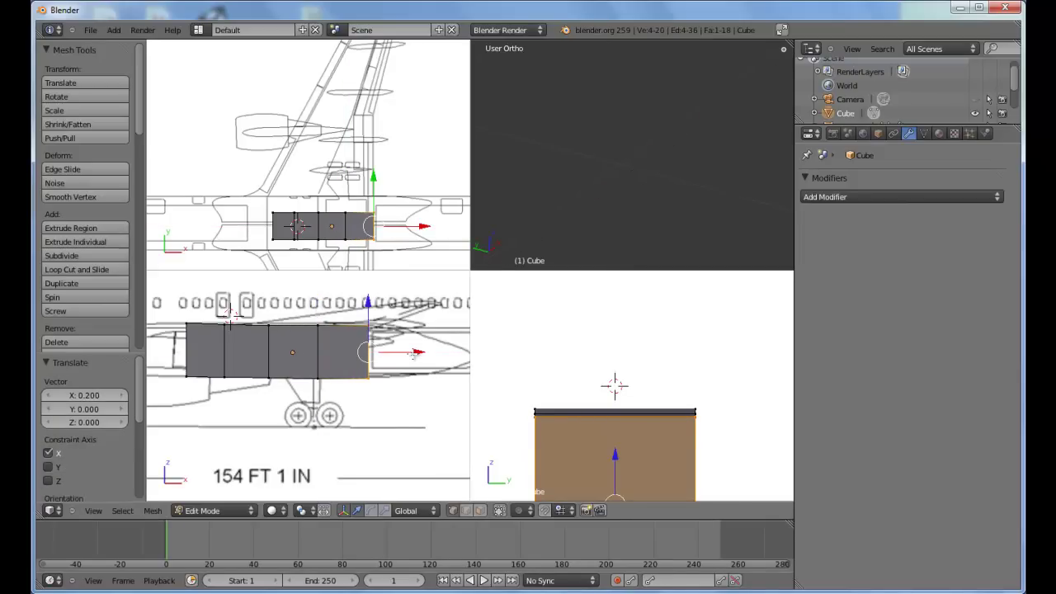
{"action": "key", "text": "e"}
{"action": "right_click", "coordinate": [416, 352]}
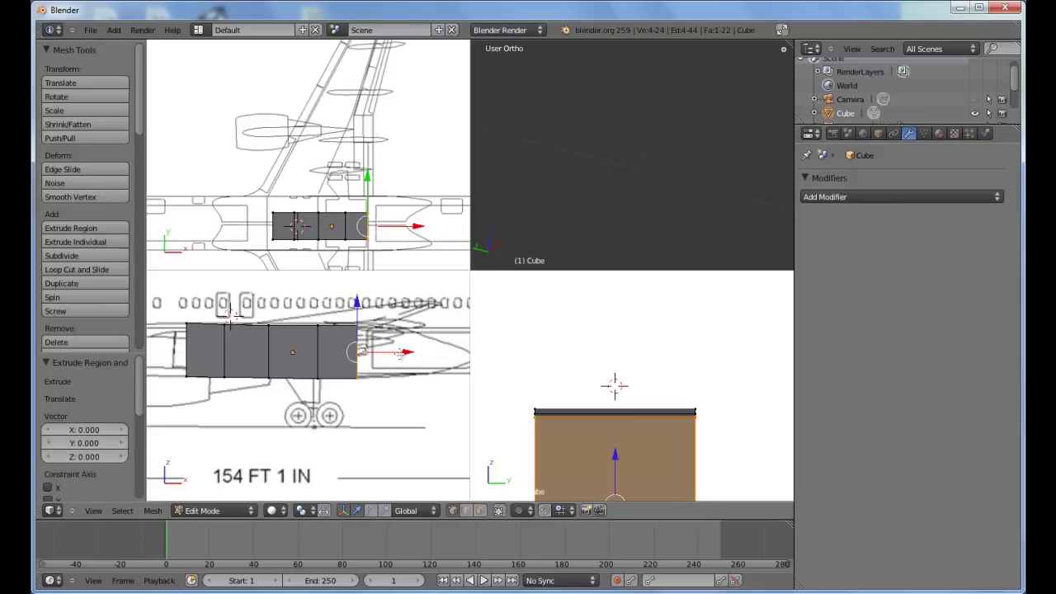
{"action": "key", "text": "g"}
{"action": "left_click_drag", "start_coordinate": [419, 351], "coordinate": [443, 350]}
{"action": "middle_click_drag", "start_coordinate": [416, 326], "coordinate": [393, 337], "text": "shift"}
{"action": "key", "text": "s"}
{"action": "left_click_drag", "start_coordinate": [374, 315], "coordinate": [373, 318]}
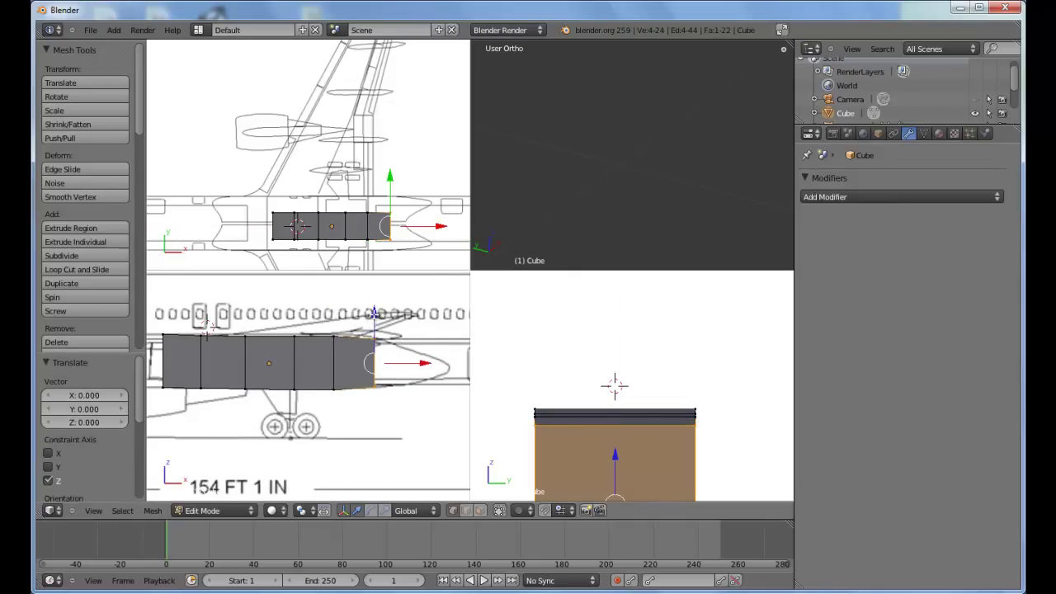
Step: Extrude the aft end about 0.093 further along X, then scale and lower it on Z to the fairing's curve
{"action": "key", "text": "e"}
{"action": "right_click", "coordinate": [410, 359]}
{"action": "left_click_drag", "start_coordinate": [417, 364], "coordinate": [441, 364]}
{"action": "middle_click_drag", "start_coordinate": [444, 368], "coordinate": [382, 375], "text": "shift"}
{"action": "middle_click_drag", "start_coordinate": [382, 374], "coordinate": [347, 413], "text": "ctrl"}
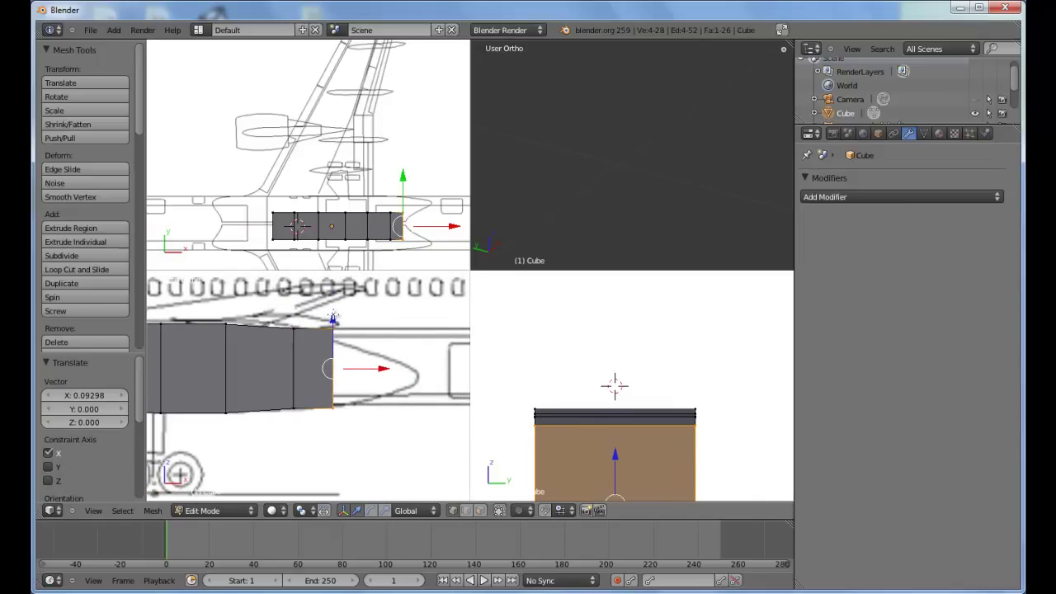
{"action": "key", "text": "s"}
{"action": "key", "text": "z"}
{"action": "left_click", "coordinate": [333, 322]}
{"action": "left_click_drag", "start_coordinate": [333, 318], "coordinate": [333, 323]}
Step: Extrude the aft end by 0.125 along X, then shrink it on Z and lower it slightly to follow the fairing's tapering tail
{"action": "key", "text": "e"}
{"action": "right_click", "coordinate": [375, 357]}
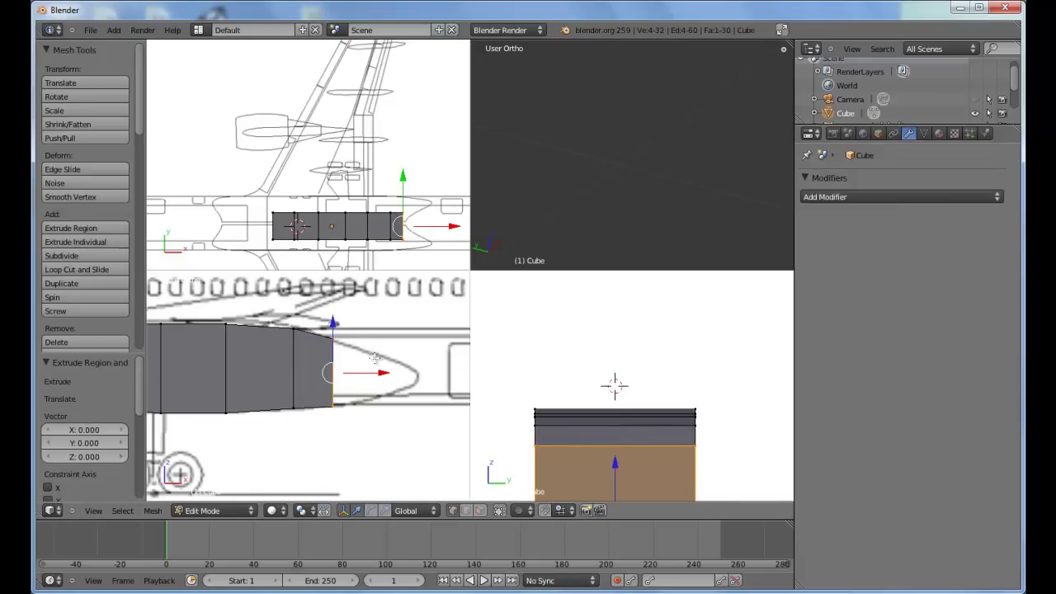
{"action": "left_click_drag", "start_coordinate": [378, 371], "coordinate": [409, 345]}
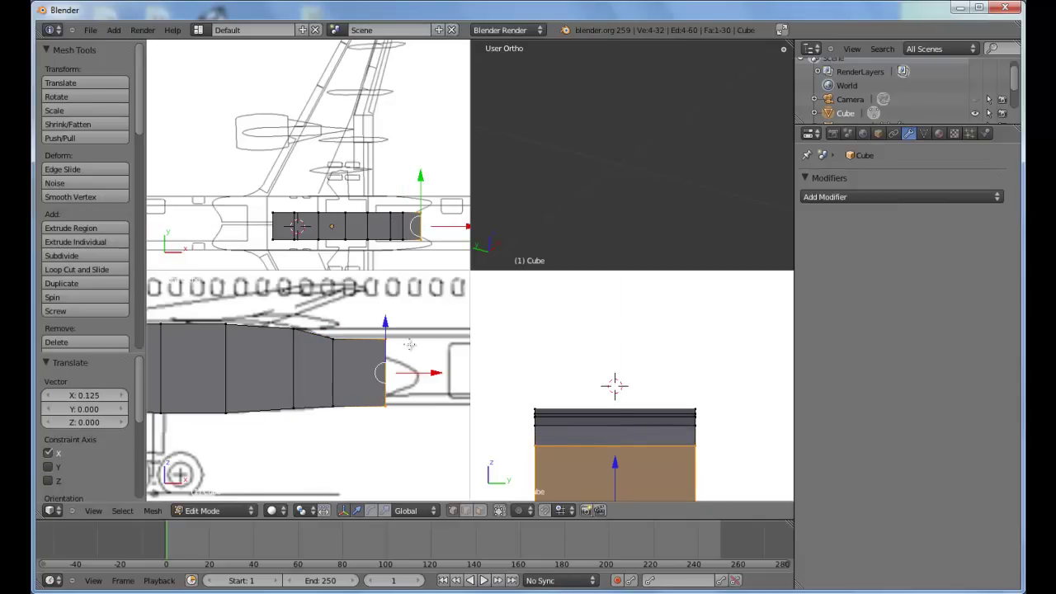
{"action": "key", "text": "s"}
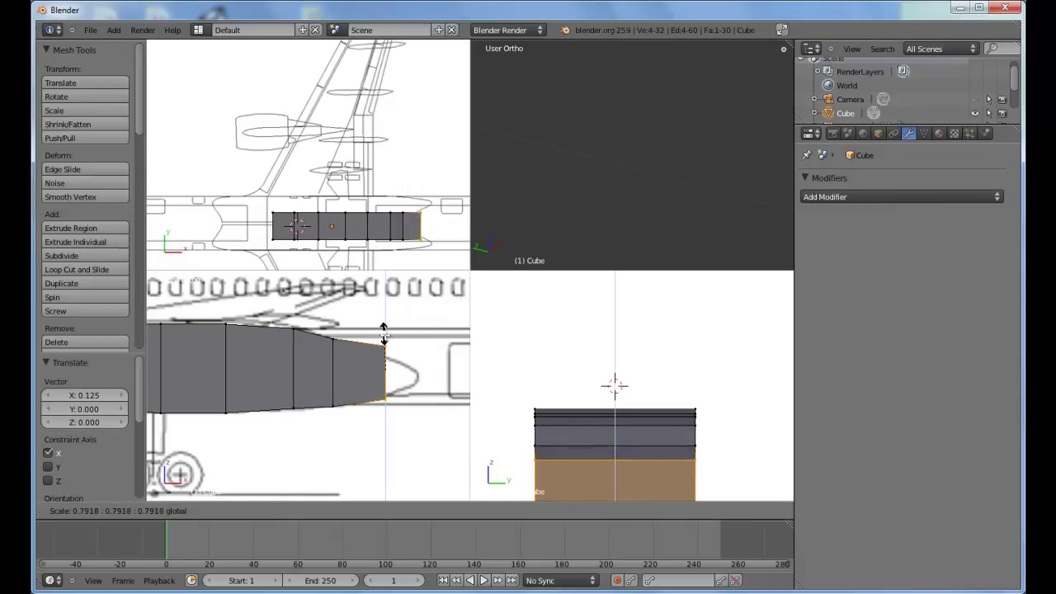
{"action": "left_click", "coordinate": [385, 341]}
{"action": "left_click_drag", "start_coordinate": [384, 335], "coordinate": [384, 338]}
{"action": "key", "text": "s"}
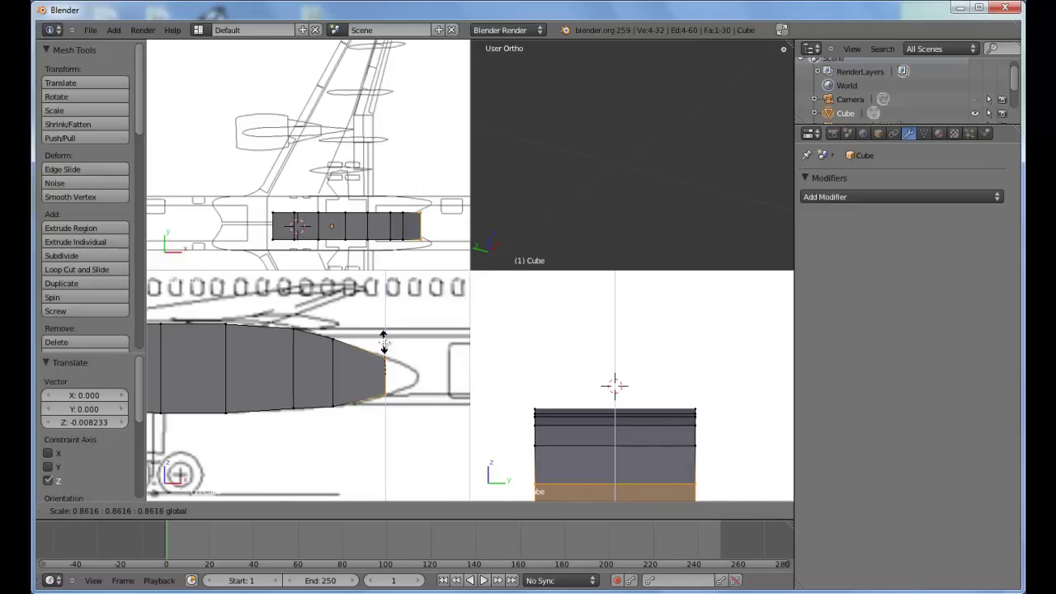
{"action": "left_click", "coordinate": [384, 339]}
Step: Move the aft cross-section by about -0.013 along X and scale it by 1.116 on Z to meet the fairing outline
{"action": "left_click_drag", "start_coordinate": [425, 378], "coordinate": [419, 379]}
{"action": "key", "text": "s"}
{"action": "middle_click", "coordinate": [380, 338]}
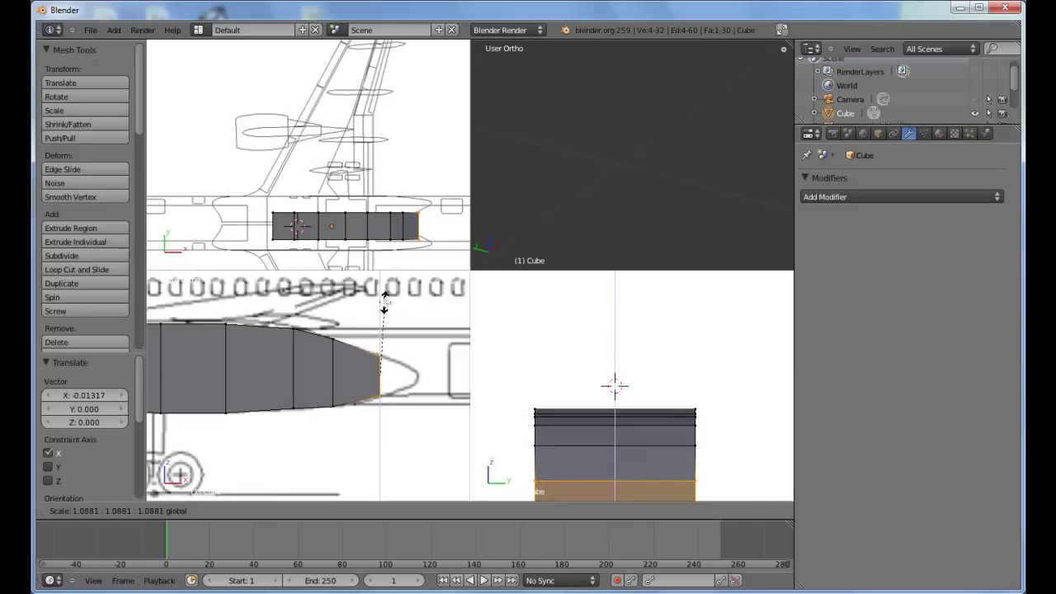
{"action": "left_click", "coordinate": [384, 290]}
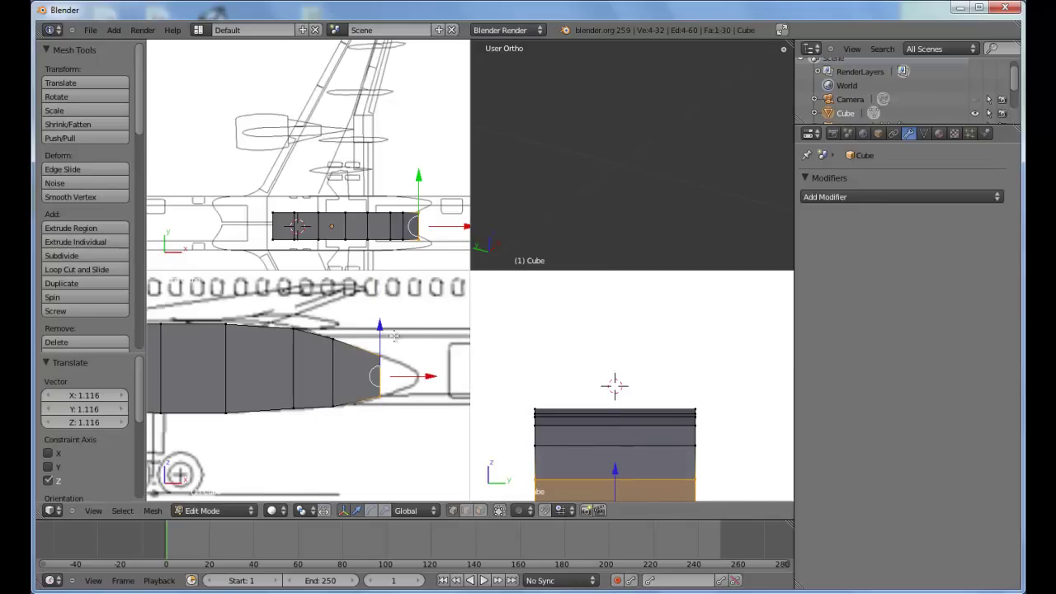
Step: Extrude the aft end about 0.068 along X and scale the new section by 0.483 on Z near the fairing's tip
{"action": "key", "text": "e"}
{"action": "right_click", "coordinate": [415, 366]}
{"action": "left_click_drag", "start_coordinate": [426, 378], "coordinate": [455, 369]}
{"action": "key", "text": "s"}
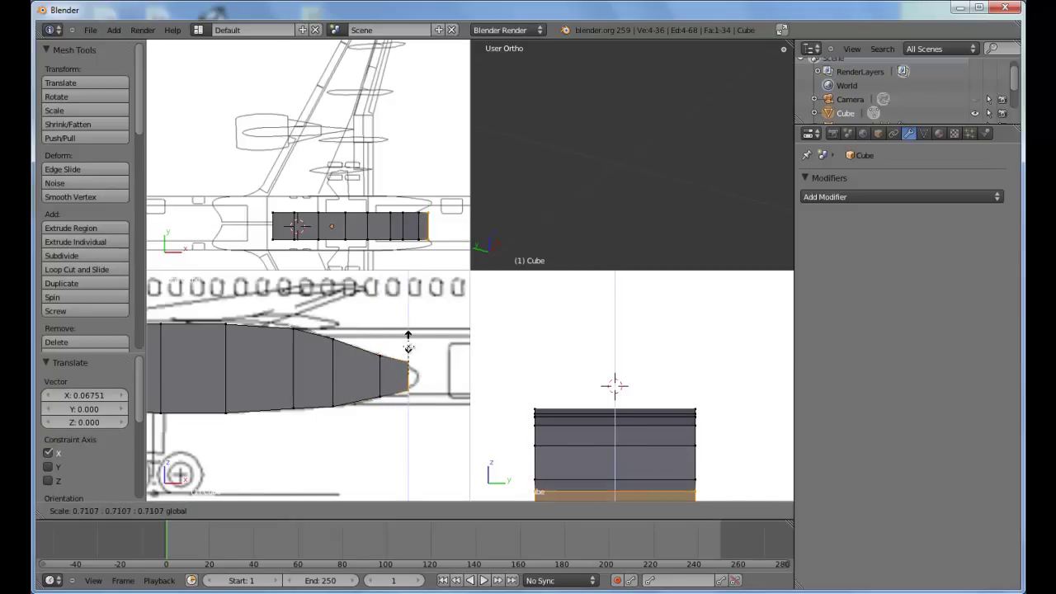
{"action": "left_click", "coordinate": [408, 353]}
Step: Extrude the fairing's aft end about 0.021 along X and scale the new section by 0.449 on Z to close the tip
{"action": "middle_click_drag", "start_coordinate": [246, 363], "coordinate": [360, 362], "text": "shift"}
{"action": "middle_click_drag", "start_coordinate": [255, 226], "coordinate": [412, 222], "text": "shift"}
{"action": "middle_click_drag", "start_coordinate": [295, 216], "coordinate": [399, 189], "text": "shift"}
{"action": "middle_click_drag", "start_coordinate": [399, 190], "coordinate": [329, 219], "text": "ctrl"}
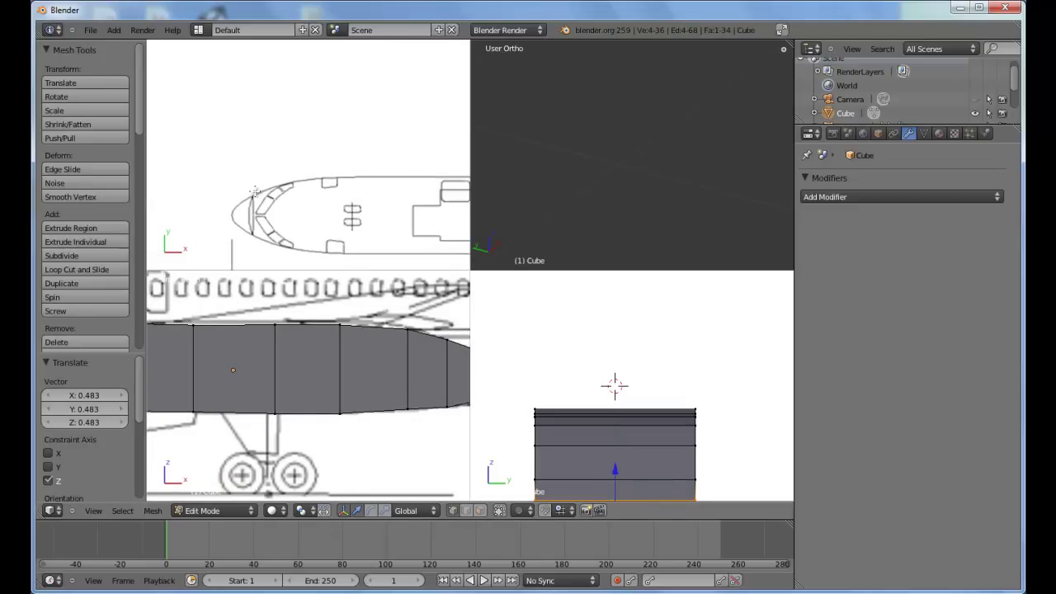
{"action": "scroll", "coordinate": [297, 351], "scroll_direction": "up", "scroll_amount": 6, "text": "ctrl"}
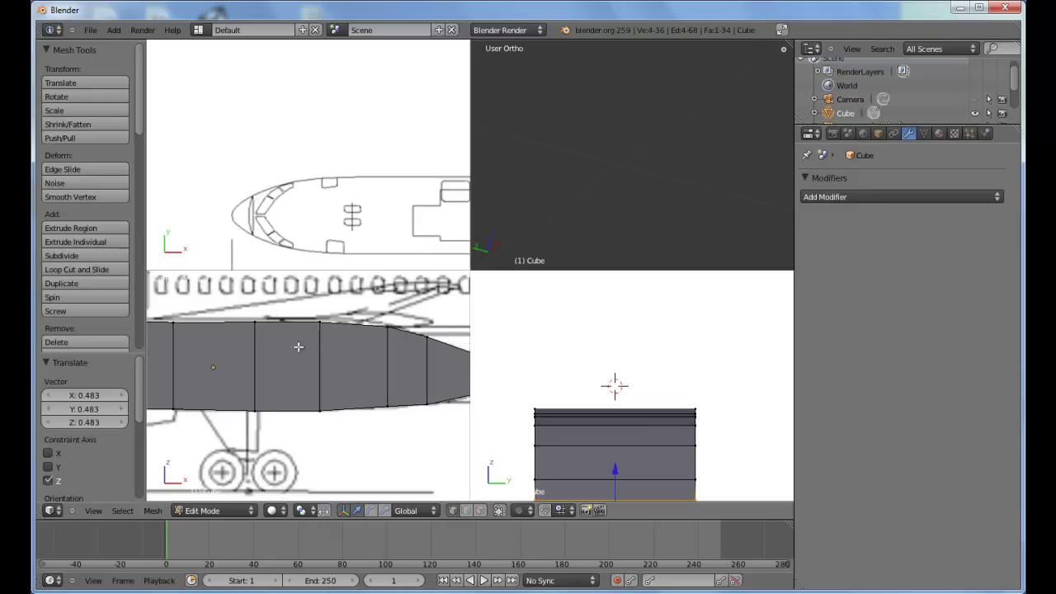
{"action": "middle_click_drag", "start_coordinate": [283, 367], "coordinate": [256, 366], "text": "shift"}
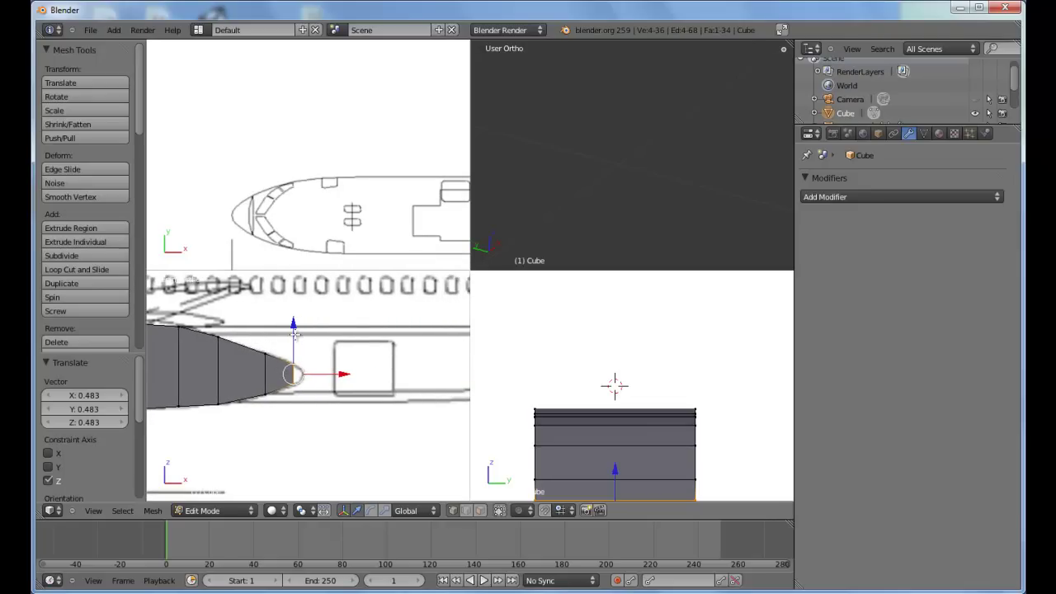
{"action": "key", "text": "e"}
{"action": "key", "text": "Escape"}
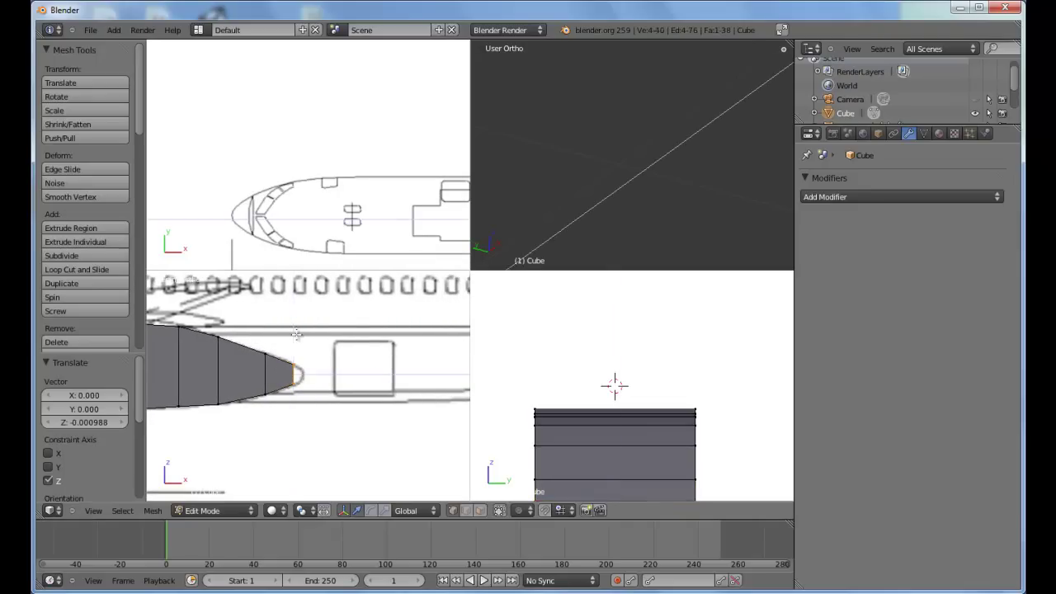
{"action": "left_click_drag", "start_coordinate": [326, 373], "coordinate": [333, 375]}
{"action": "key", "text": "s"}
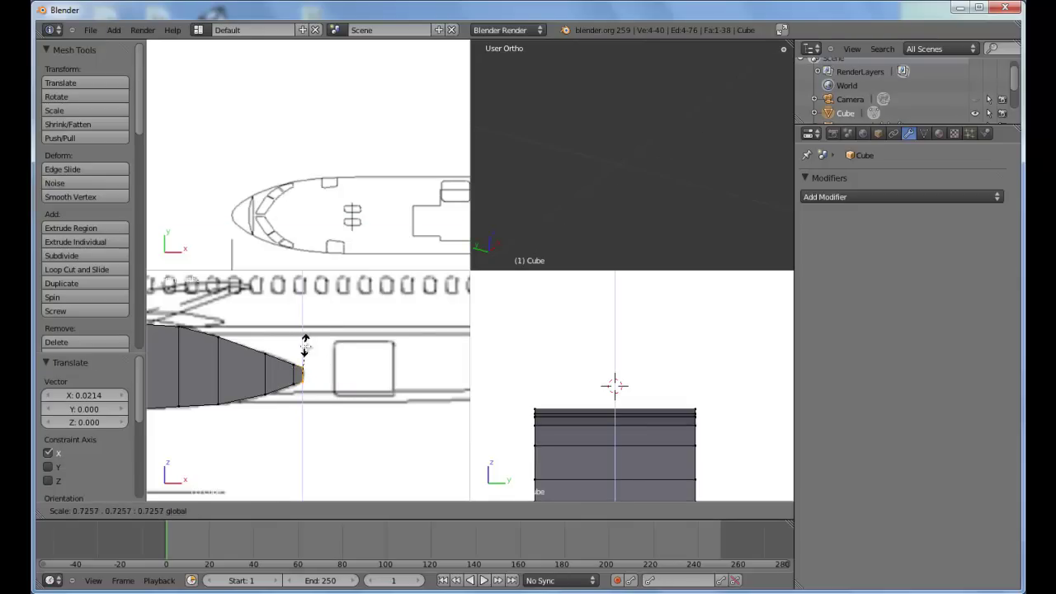
{"action": "left_click", "coordinate": [306, 360]}
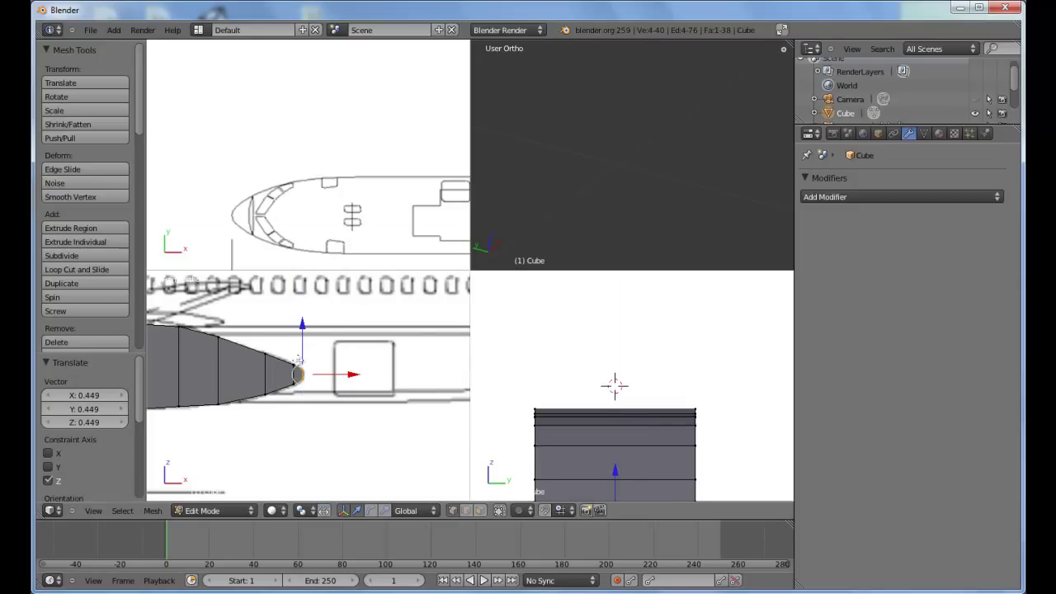
Step: Extrude the fairing's front-end vertices about -0.117 along X and shift the new section slightly on Z to the outline
{"action": "middle_click_drag", "start_coordinate": [262, 361], "coordinate": [417, 349], "text": "shift"}
{"action": "middle_click_drag", "start_coordinate": [291, 338], "coordinate": [353, 337], "text": "shift"}
{"action": "scroll", "coordinate": [274, 345], "scroll_direction": "down", "scroll_amount": 6, "text": "ctrl"}
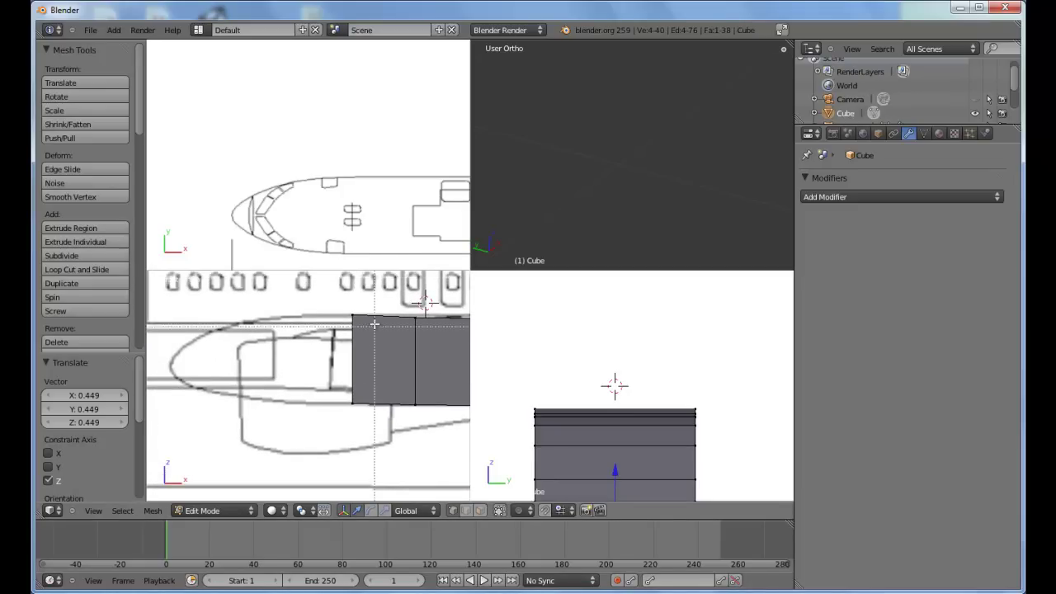
{"action": "key", "text": "a"}
{"action": "key", "text": "b"}
{"action": "left_click_drag", "start_coordinate": [373, 298], "coordinate": [327, 444]}
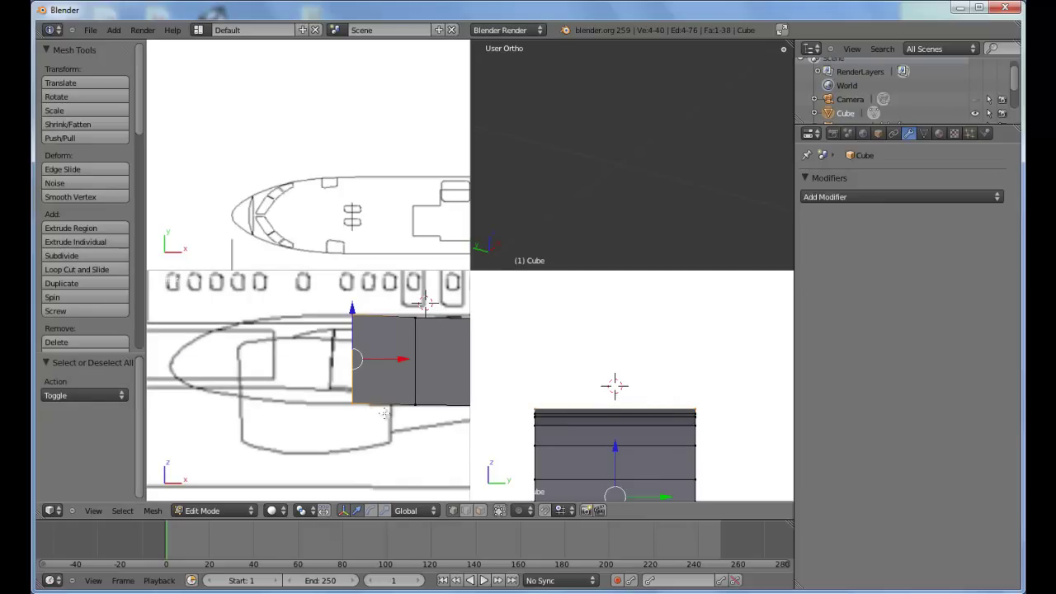
{"action": "key", "text": "e"}
{"action": "left_click", "coordinate": [327, 357]}
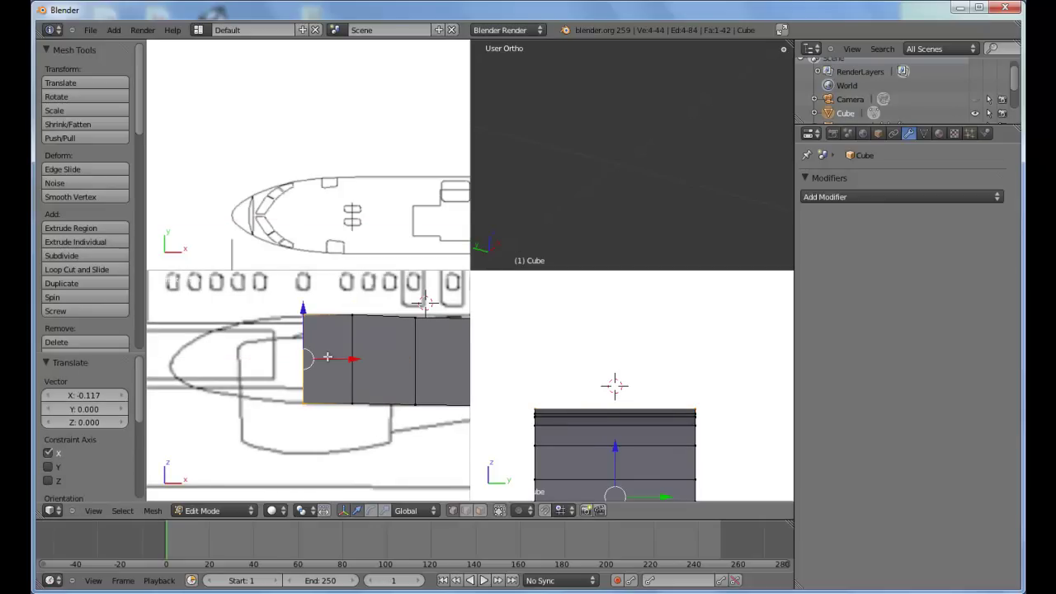
{"action": "mouse_move", "coordinate": [303, 314]}
{"action": "left_mouse_down"}
{"action": "mouse_move", "coordinate": [302, 326]}
{"action": "mouse_move", "coordinate": [306, 316]}
{"action": "left_mouse_up"}
Step: Extrude the front end about -0.102 along X and shrink the new section slightly on Z to the blueprint outline
{"action": "key", "text": "e"}
{"action": "left_click", "coordinate": [319, 319]}
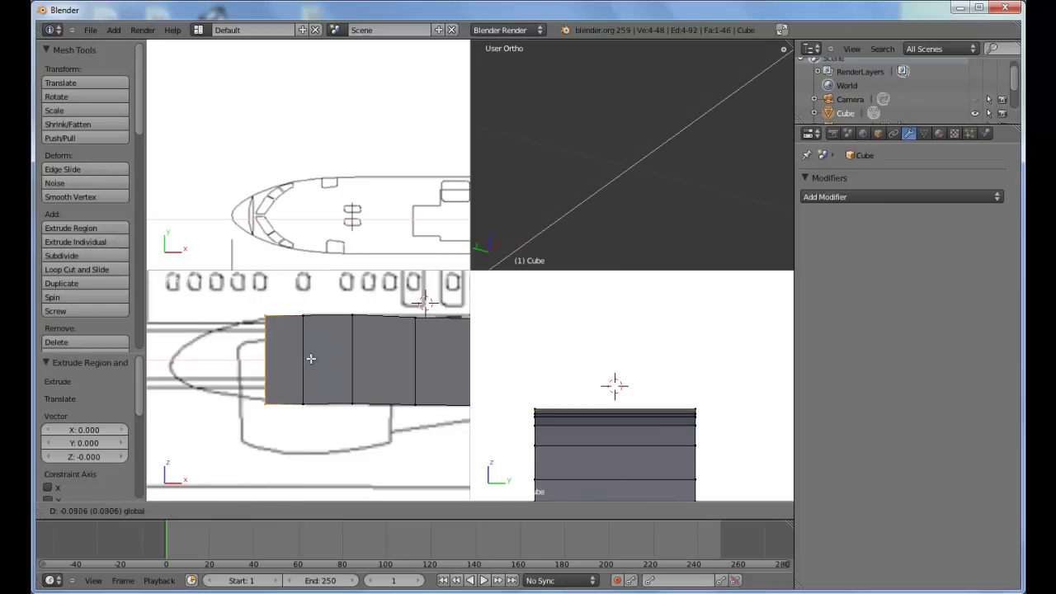
{"action": "left_click", "coordinate": [291, 338]}
{"action": "key", "text": "s"}
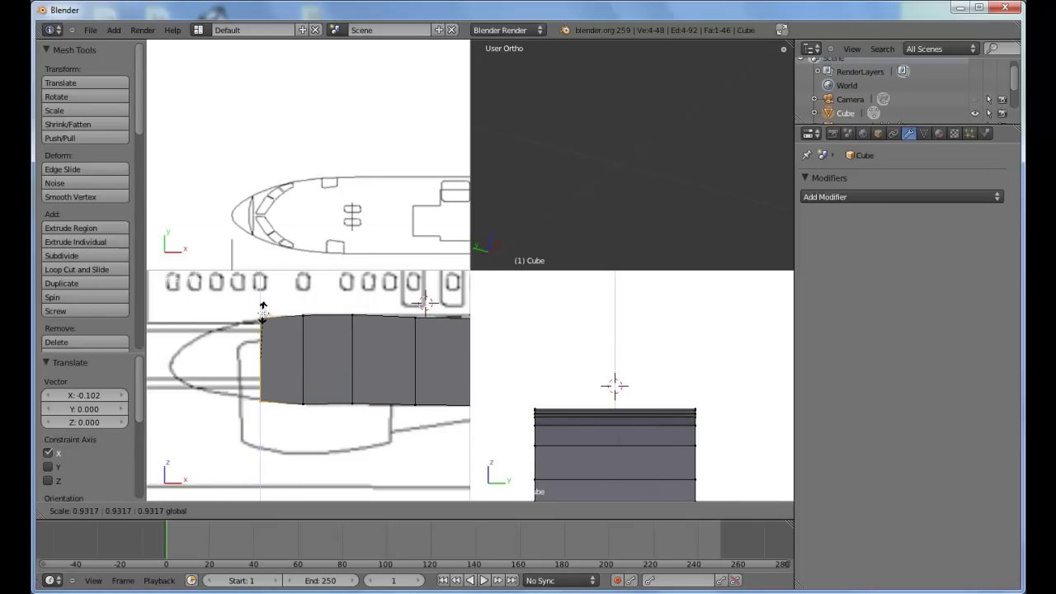
{"action": "left_click", "coordinate": [263, 308]}
Step: Extrude the front end about -0.092 along X, scale the section by 0.803 on Z and lower it by about 0.003
{"action": "key", "text": "e"}
{"action": "right_click", "coordinate": [344, 346]}
{"action": "left_click_drag", "start_coordinate": [308, 361], "coordinate": [268, 358]}
{"action": "middle_click_drag", "start_coordinate": [239, 360], "coordinate": [347, 373], "text": "shift"}
{"action": "key", "text": "s"}
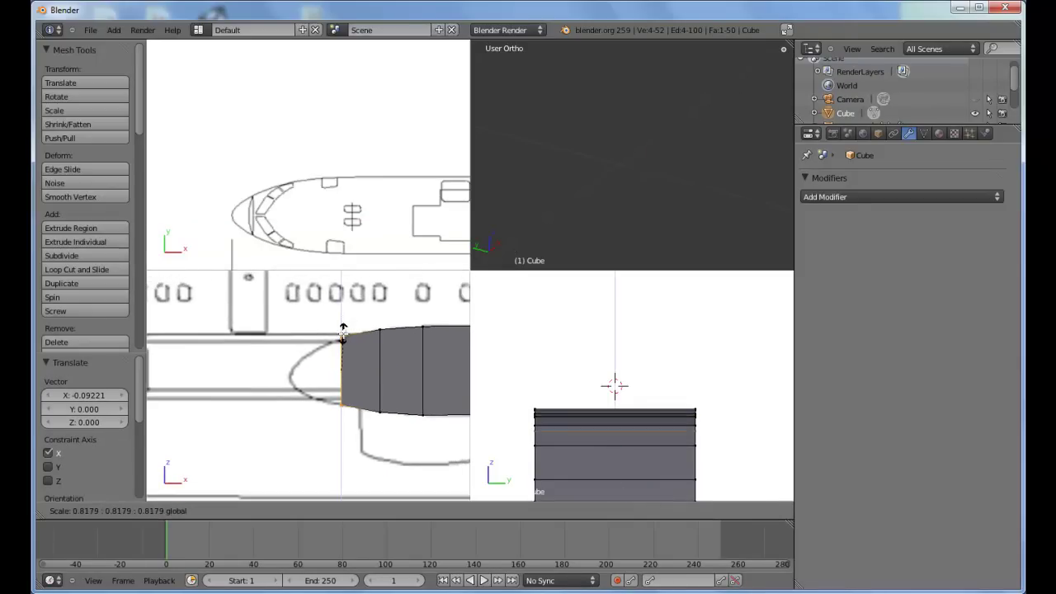
{"action": "left_click", "coordinate": [343, 335]}
{"action": "key", "text": "g"}
{"action": "key", "text": "z"}
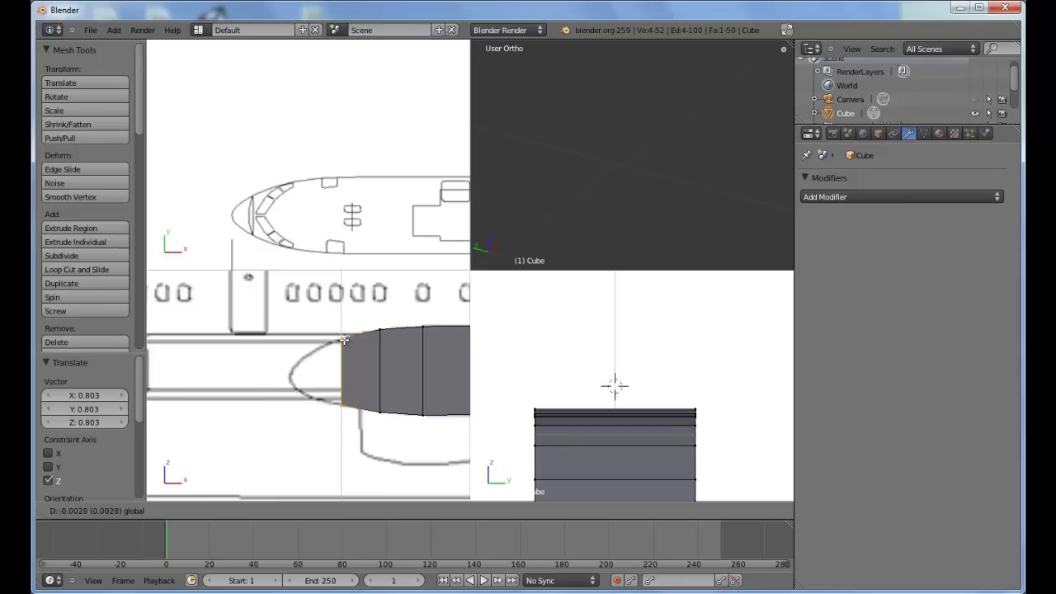
{"action": "left_click", "coordinate": [343, 340]}
Step: Extrude the front end again, move the new section about -0.081 along X and shrink it to about 0.66 on Z
{"action": "key", "text": "e"}
{"action": "left_click", "coordinate": [364, 351]}
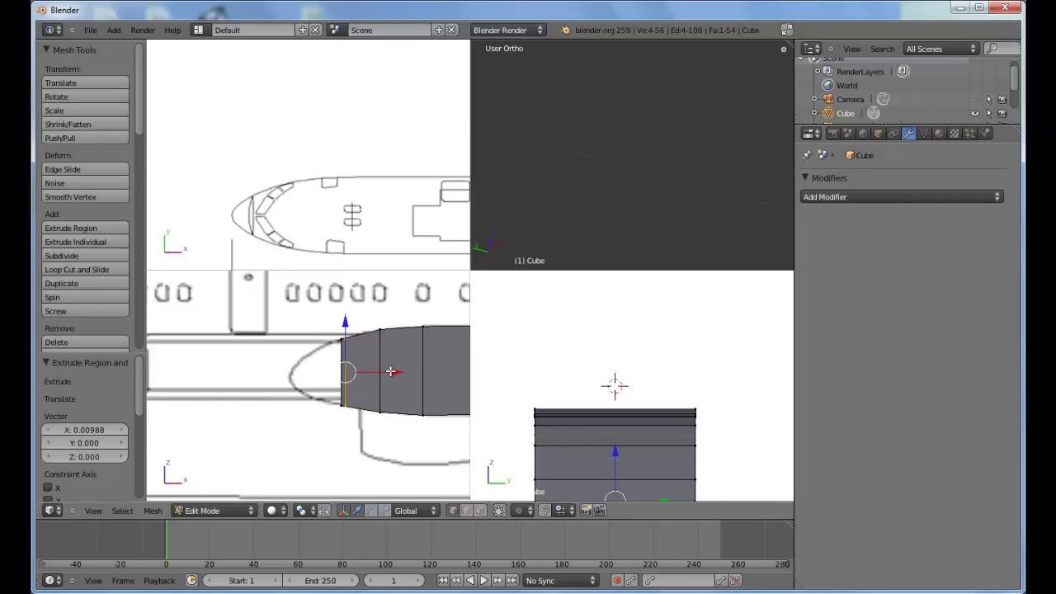
{"action": "key", "text": "g"}
{"action": "key", "text": "x"}
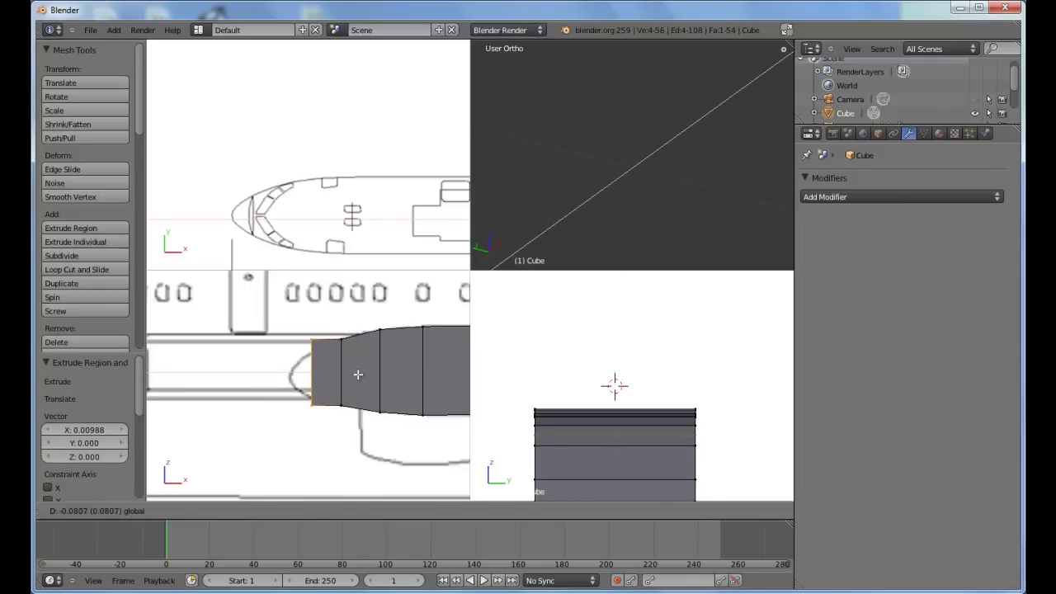
{"action": "left_click", "coordinate": [359, 374]}
{"action": "key", "text": "s"}
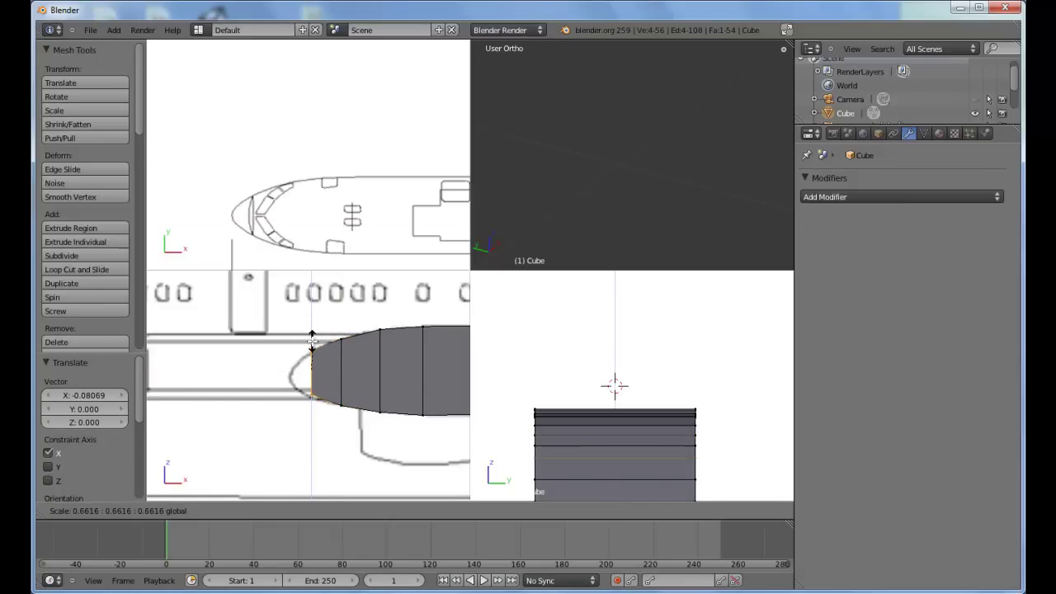
{"action": "left_click", "coordinate": [312, 343]}
Step: Lower the front cross-section about 0.008 on Z and scale it by 1.117 on Z to meet the fairing outline
{"action": "left_click_drag", "start_coordinate": [312, 336], "coordinate": [311, 340]}
{"action": "key", "text": "s"}
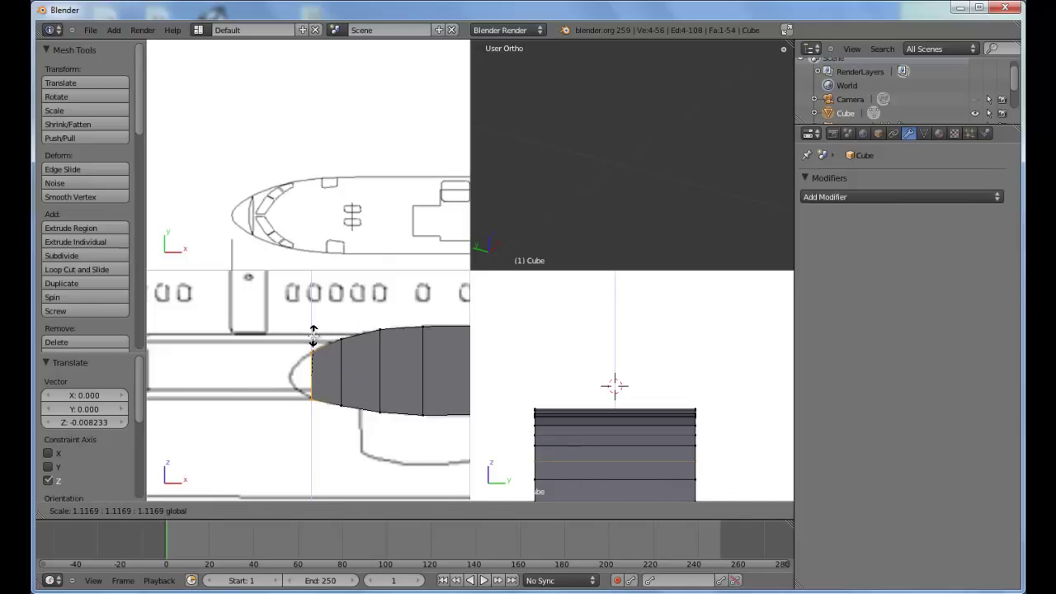
{"action": "left_click", "coordinate": [313, 335]}
Step: Extrude the front end about -0.049 along X and shrink the new section on Z to form the fairing's rounded nose
{"action": "middle_click_drag", "start_coordinate": [264, 315], "coordinate": [314, 326], "text": "shift"}
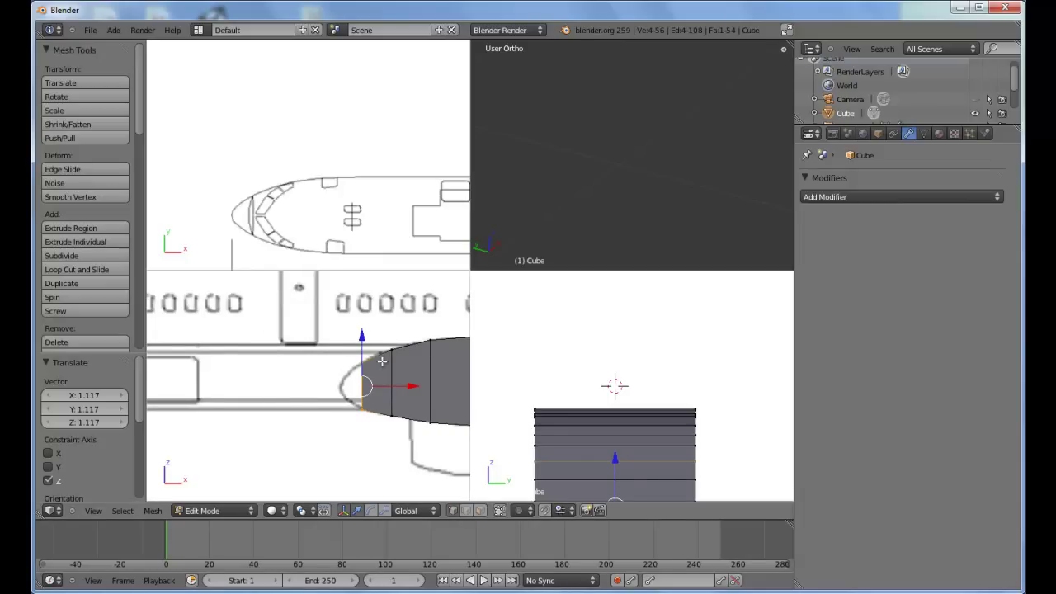
{"action": "middle_click_drag", "start_coordinate": [382, 360], "coordinate": [352, 359], "text": "shift"}
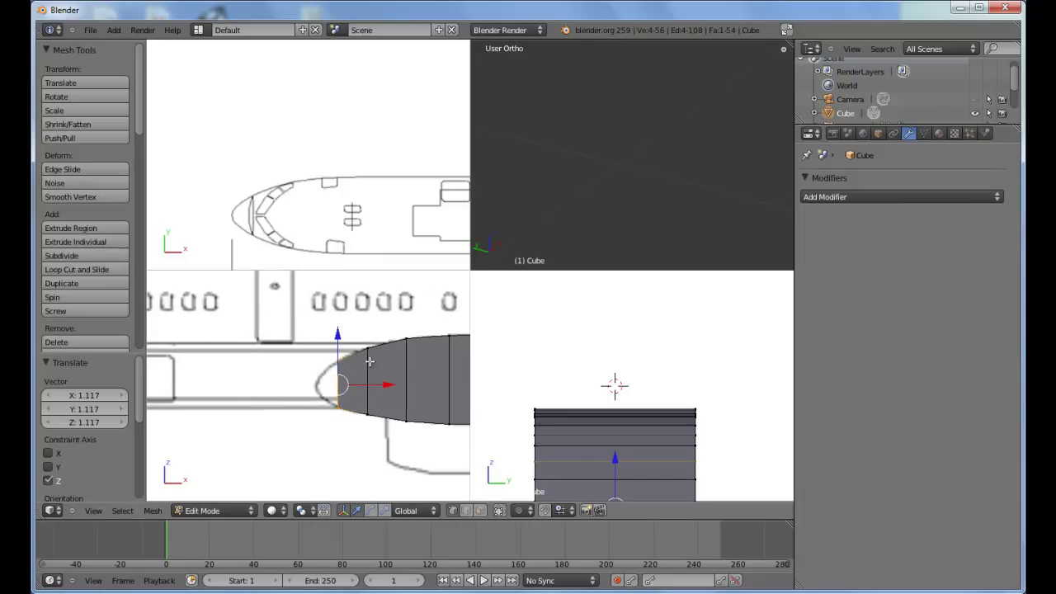
{"action": "key", "text": "e"}
{"action": "right_click", "coordinate": [376, 373]}
{"action": "key", "text": "g"}
{"action": "key", "text": "x"}
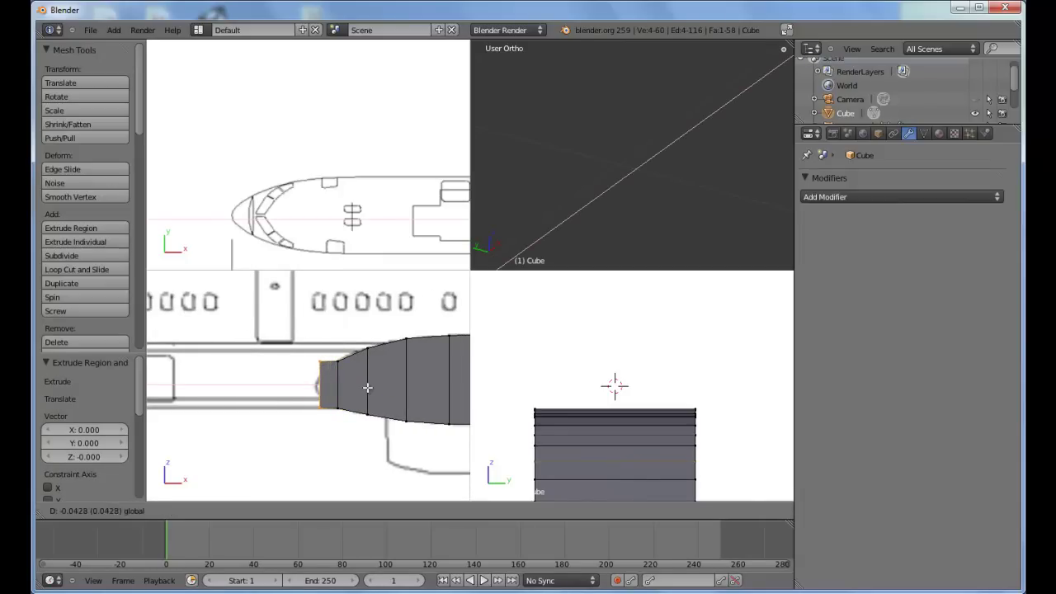
{"action": "left_click", "coordinate": [362, 384]}
{"action": "key", "text": "s"}
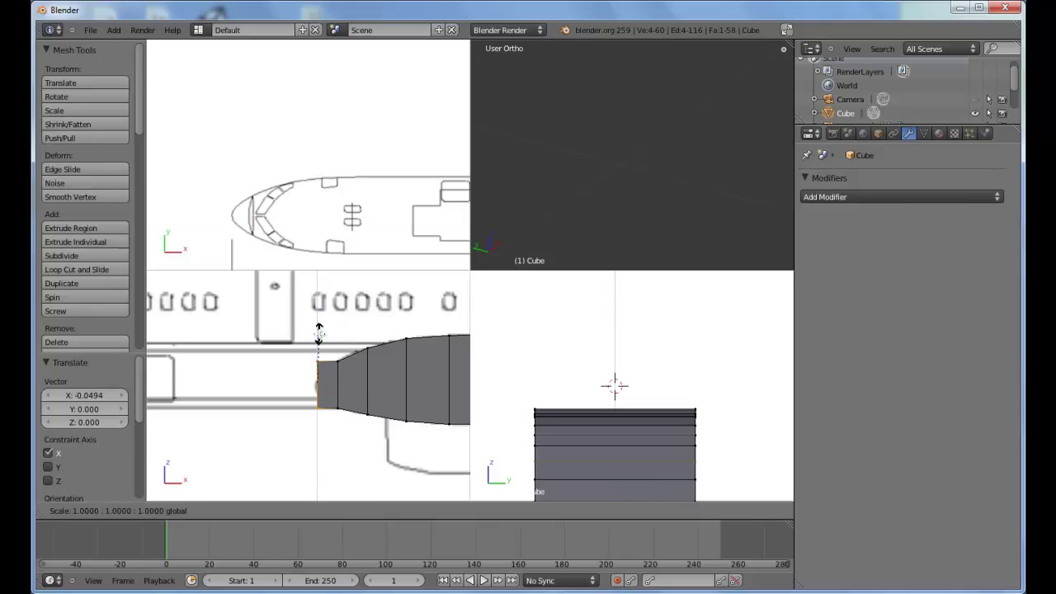
{"action": "left_click_drag", "start_coordinate": [318, 368], "coordinate": [319, 360]}
{"action": "key", "text": "s"}
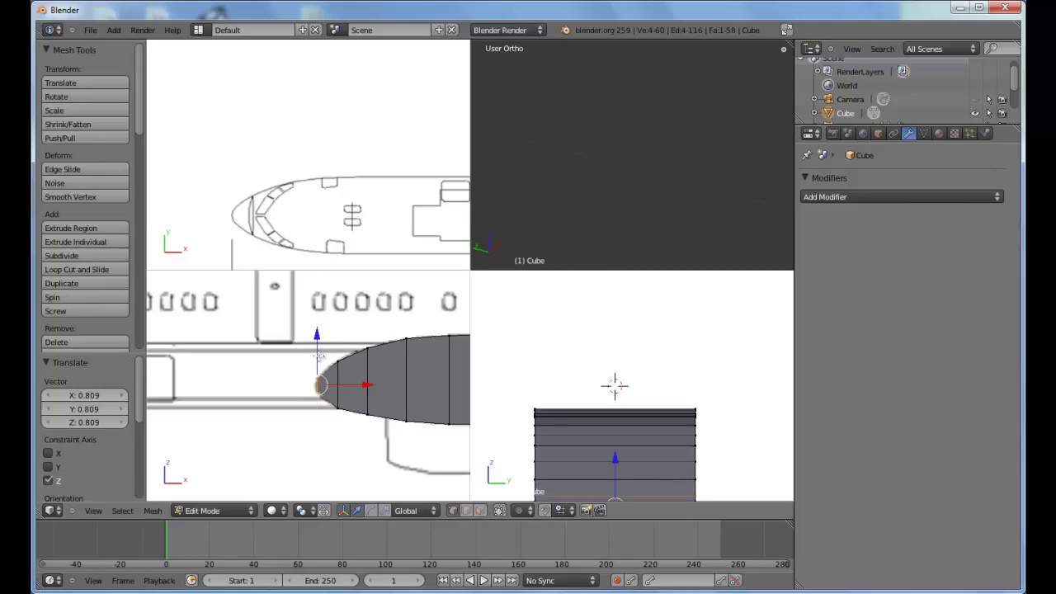
Step: Move the nose section about 0.007 back along X and scale it by 1.474 on Z to fit the outline
{"action": "key", "text": "g"}
{"action": "key", "text": "x"}
{"action": "left_click", "coordinate": [362, 385]}
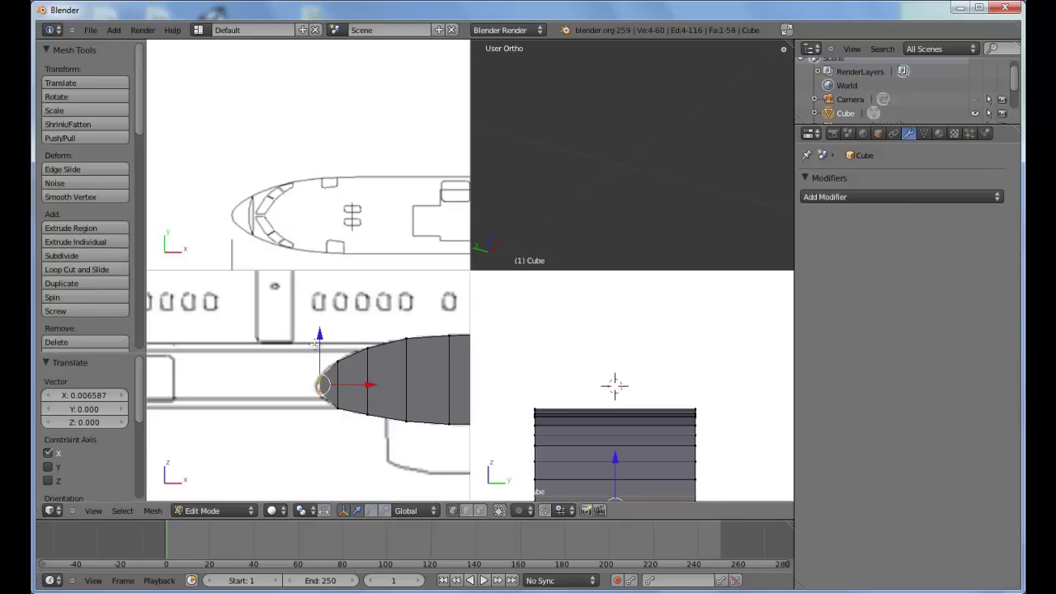
{"action": "key", "text": "s"}
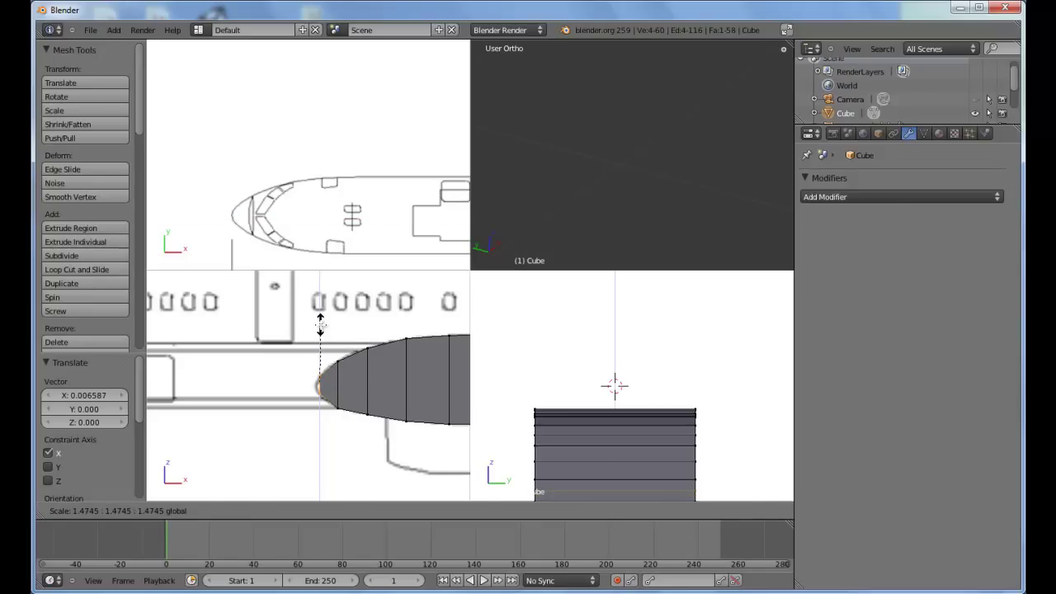
{"action": "left_click", "coordinate": [321, 325]}
Step: Compare the fairing's whole side profile with the blueprint in wireframe, return to solid shading and leave Edit Mode
{"action": "scroll", "coordinate": [360, 382], "scroll_direction": "down", "scroll_amount": 4}
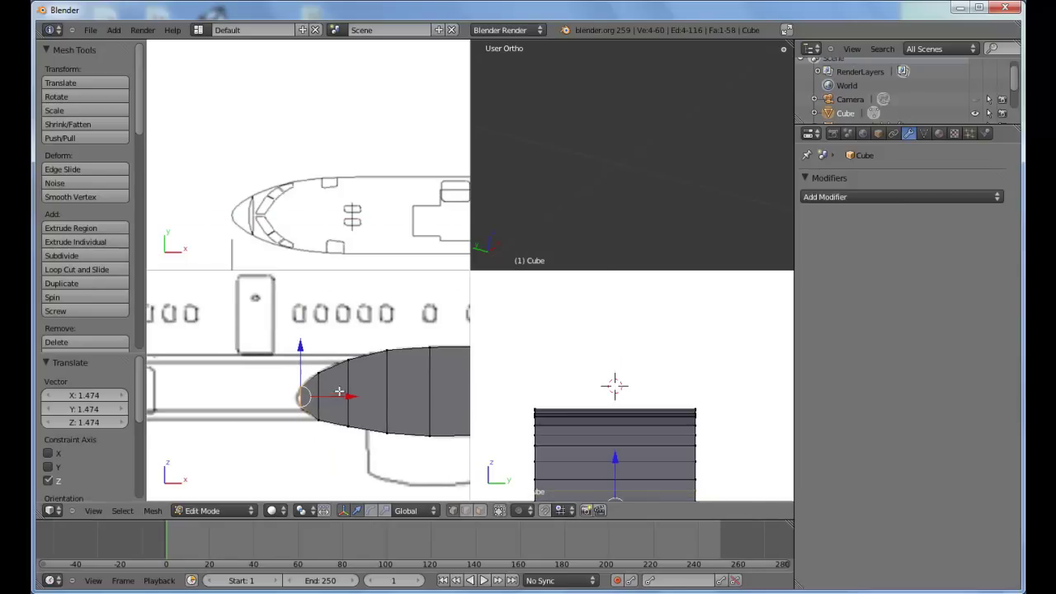
{"action": "mouse_move", "coordinate": [427, 355]}
{"action": "middle_mouse_down", "text": "shift"}
{"action": "mouse_move", "coordinate": [311, 350]}
{"action": "mouse_move", "coordinate": [371, 355]}
{"action": "mouse_move", "coordinate": [326, 360]}
{"action": "mouse_move", "coordinate": [348, 376]}
{"action": "middle_mouse_up", "text": "shift"}
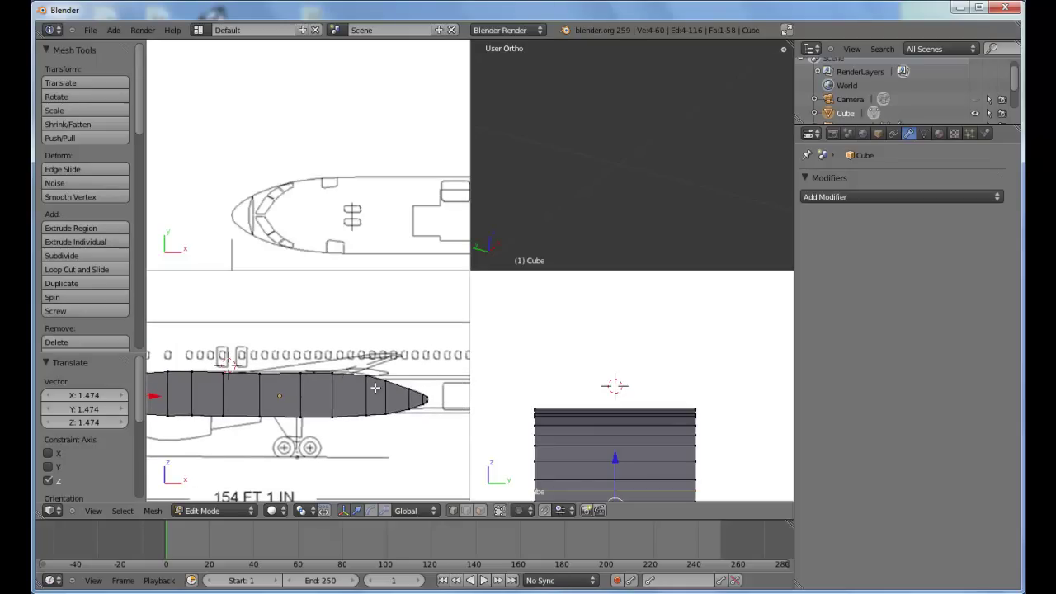
{"action": "scroll", "coordinate": [376, 388], "scroll_direction": "down", "scroll_amount": 1}
{"action": "key", "text": "z"}
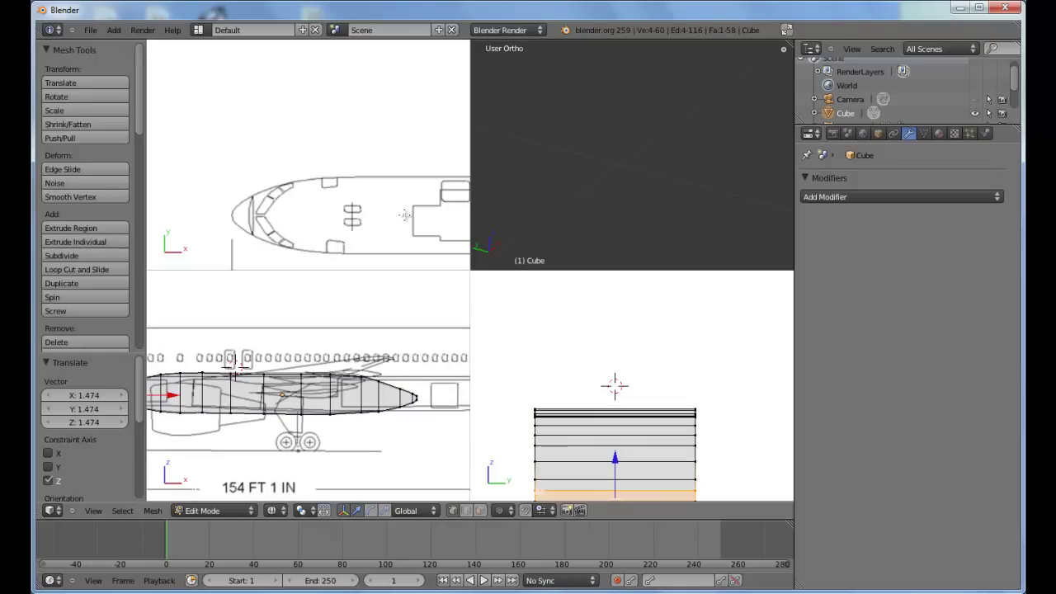
{"action": "key", "text": "z"}
{"action": "key", "text": "Tab"}
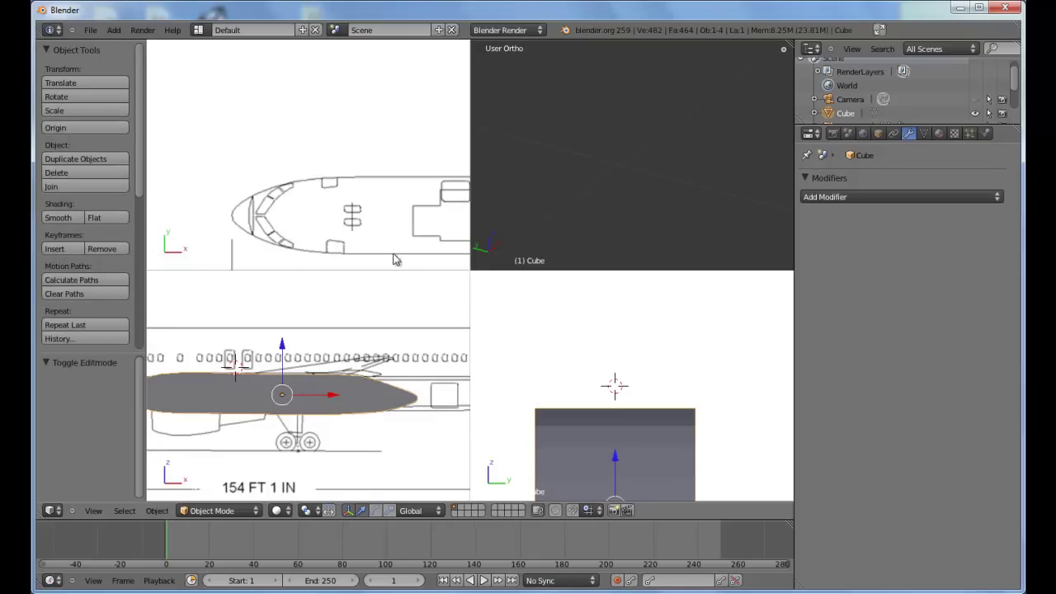
Step: Scale the fairing by about 1.94 on Y and shift it about 0.003 on Y to fit the fuselage width in top view
{"action": "scroll", "coordinate": [346, 205], "scroll_direction": "down", "scroll_amount": 8, "text": "shift"}
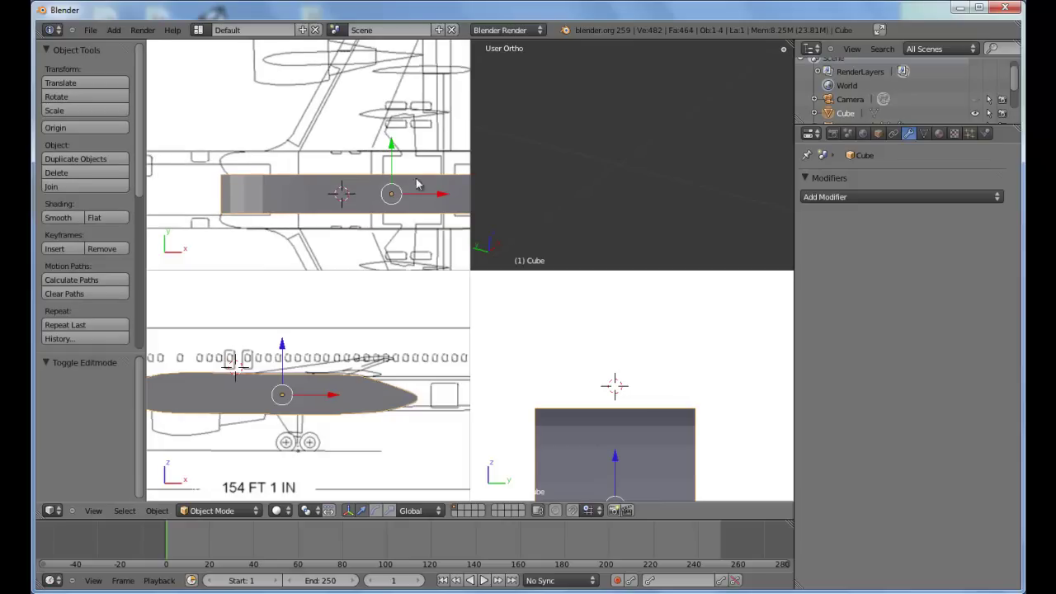
{"action": "middle_click_drag", "start_coordinate": [417, 183], "coordinate": [346, 197], "text": "shift"}
{"action": "key", "text": "s"}
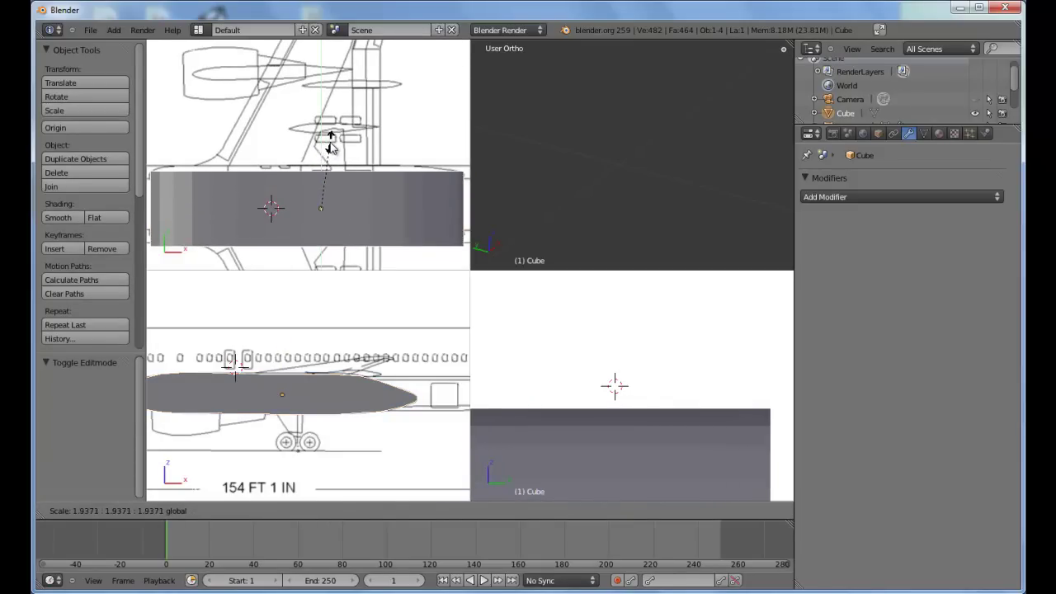
{"action": "left_click", "coordinate": [328, 153]}
{"action": "left_click_drag", "start_coordinate": [322, 168], "coordinate": [325, 156]}
{"action": "key", "text": "z"}
Step: Reveal all hidden objects, including the fuselage, and select the camera in the zoomed-out front view
{"action": "middle_click_drag", "start_coordinate": [607, 418], "coordinate": [588, 349], "text": "shift"}
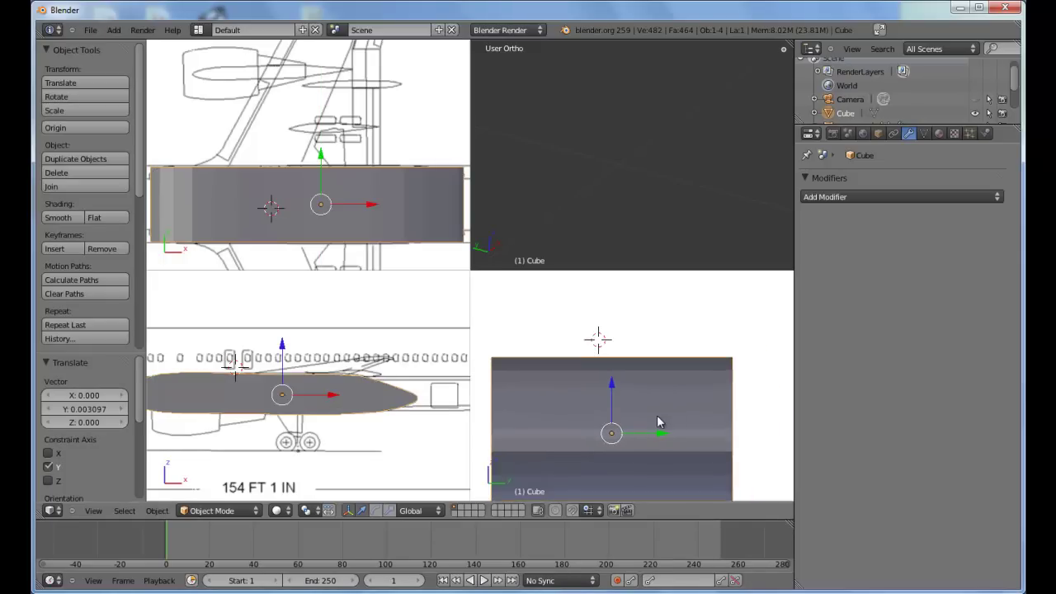
{"action": "middle_click_drag", "start_coordinate": [658, 420], "coordinate": [688, 376], "text": "shift"}
{"action": "middle_click_drag", "start_coordinate": [688, 373], "coordinate": [698, 349], "text": "ctrl"}
{"action": "middle_click_drag", "start_coordinate": [604, 377], "coordinate": [695, 339], "text": "shift"}
{"action": "middle_click_drag", "start_coordinate": [561, 374], "coordinate": [597, 344], "text": "ctrl"}
{"action": "middle_click_drag", "start_coordinate": [642, 407], "coordinate": [669, 368], "text": "shift"}
{"action": "middle_click_drag", "start_coordinate": [570, 399], "coordinate": [660, 381], "text": "shift"}
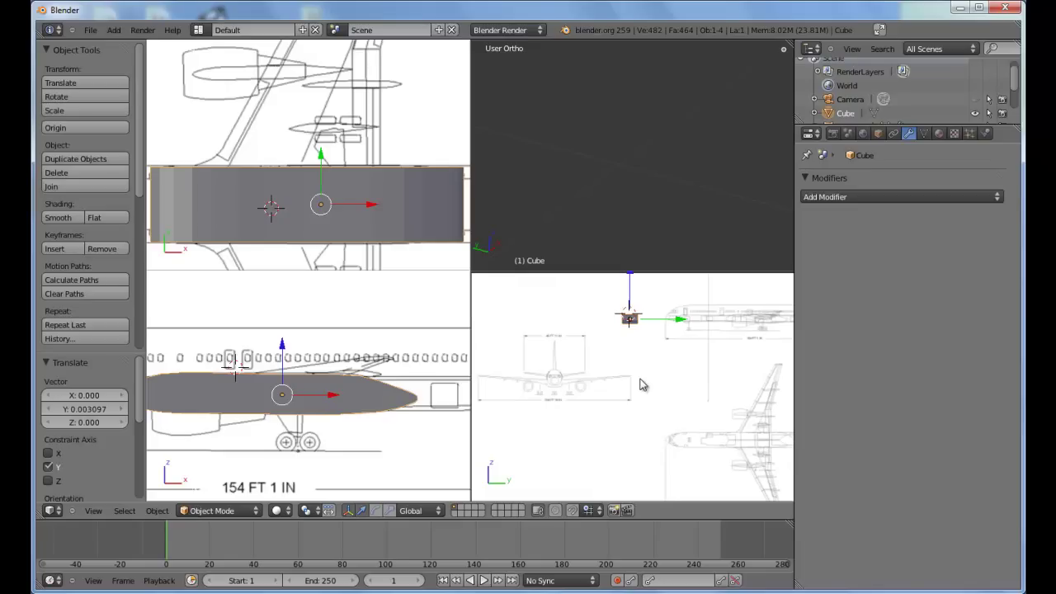
{"action": "key", "text": "h"}
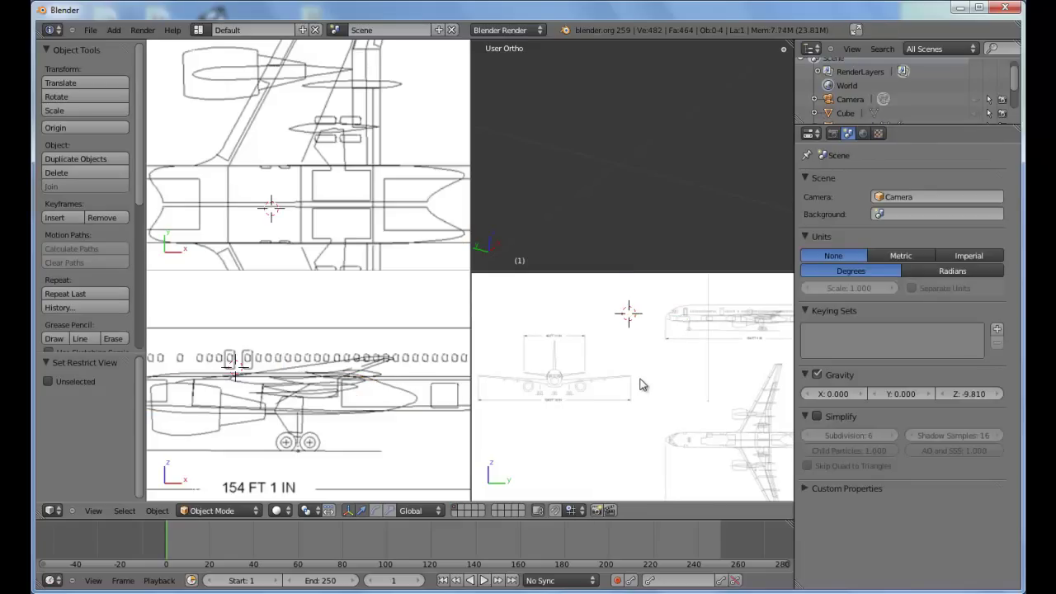
{"action": "key", "text": "alt+h"}
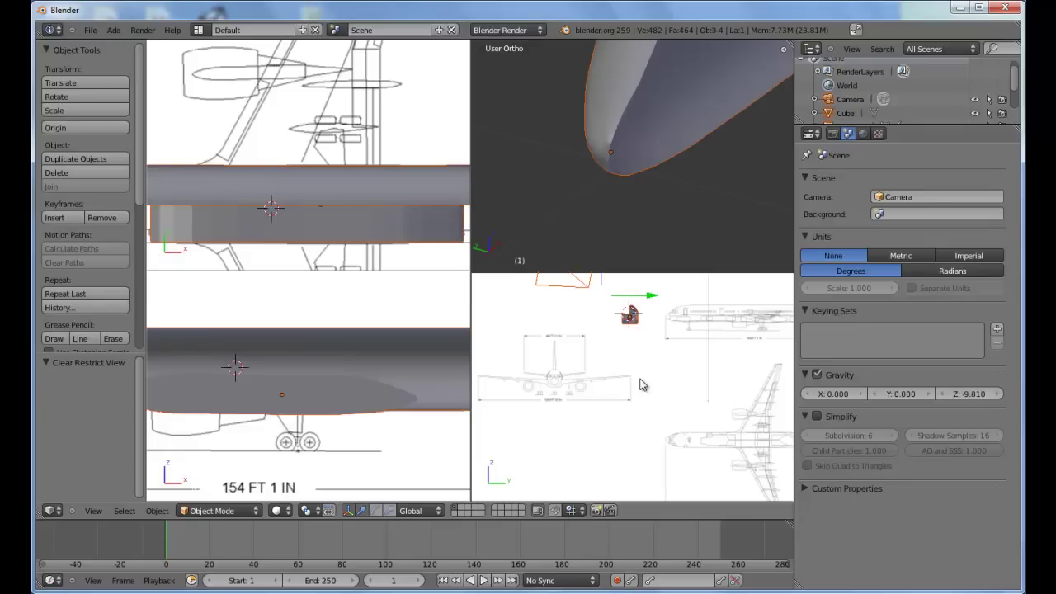
{"action": "right_click", "coordinate": [577, 297]}
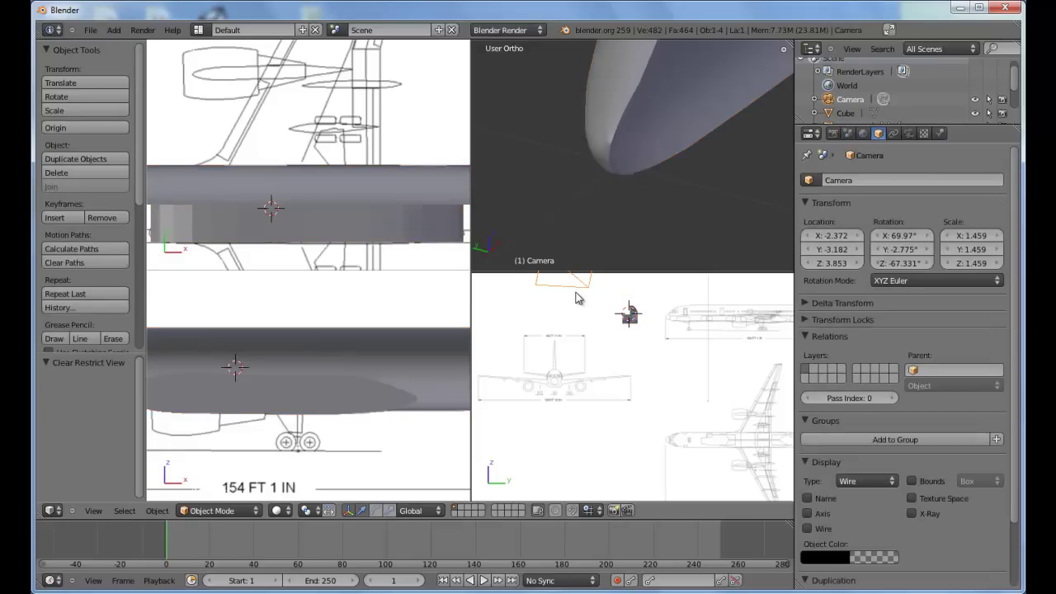
Step: Select the half fuselage and offset the Right-axis background blueprint to X 2.019 and Y 2.424
{"action": "right_click", "coordinate": [635, 312]}
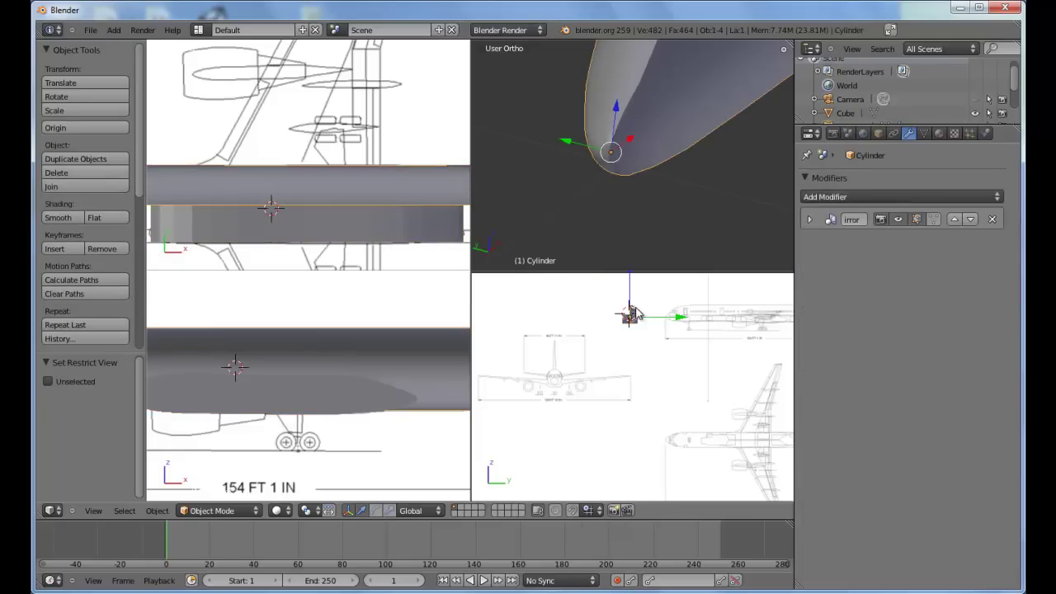
{"action": "middle_click_drag", "start_coordinate": [581, 375], "coordinate": [600, 372], "text": "shift"}
{"action": "scroll", "coordinate": [619, 367], "scroll_direction": "up", "scroll_amount": 1}
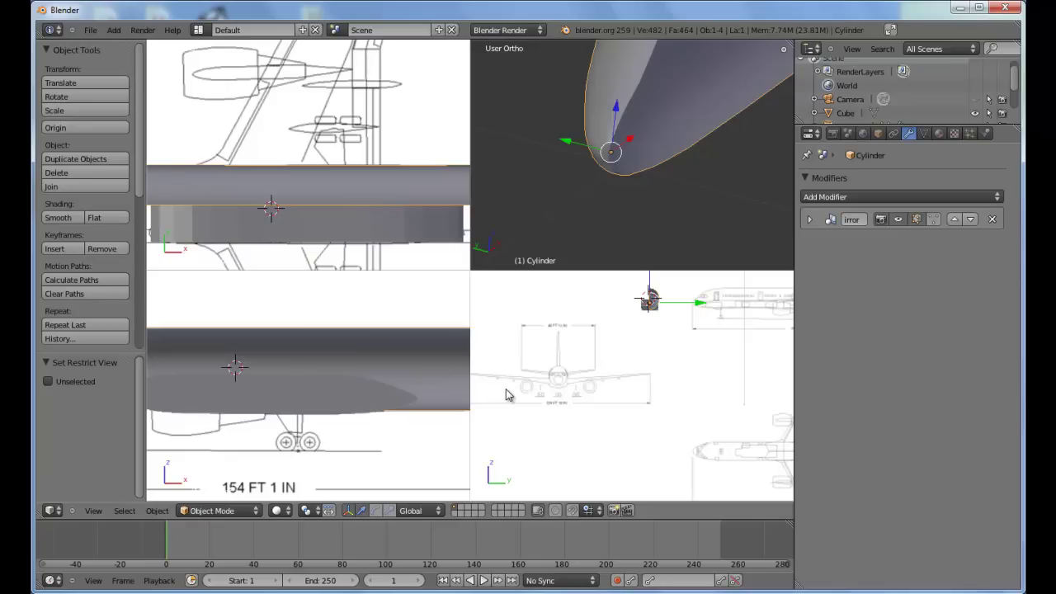
{"action": "key", "text": "n"}
{"action": "scroll", "coordinate": [712, 450], "scroll_direction": "down", "scroll_amount": 5}
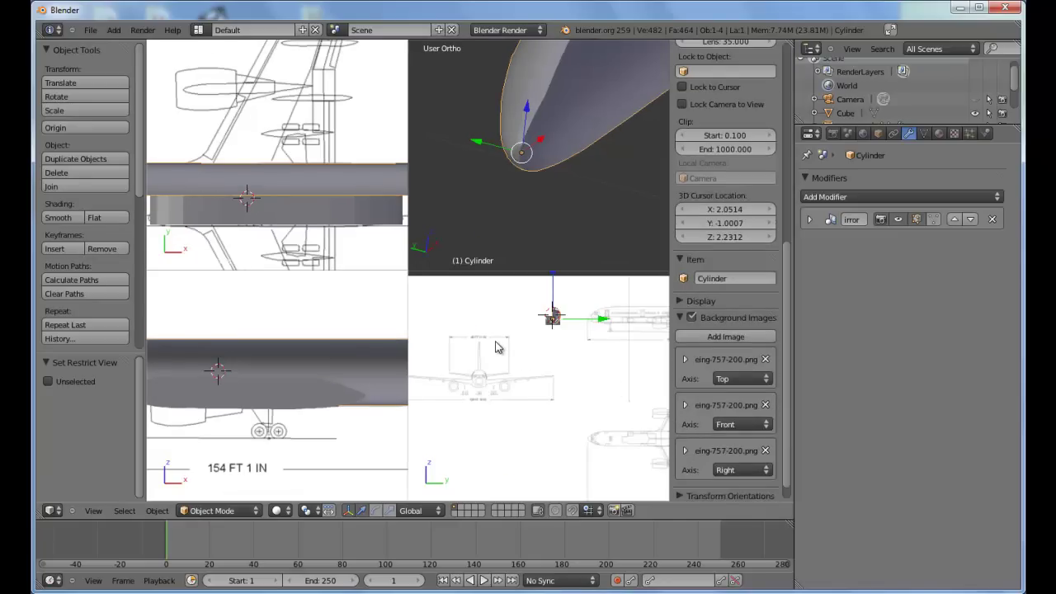
{"action": "key", "text": "KP_3"}
{"action": "middle_click_drag", "start_coordinate": [519, 377], "coordinate": [509, 344], "text": "shift"}
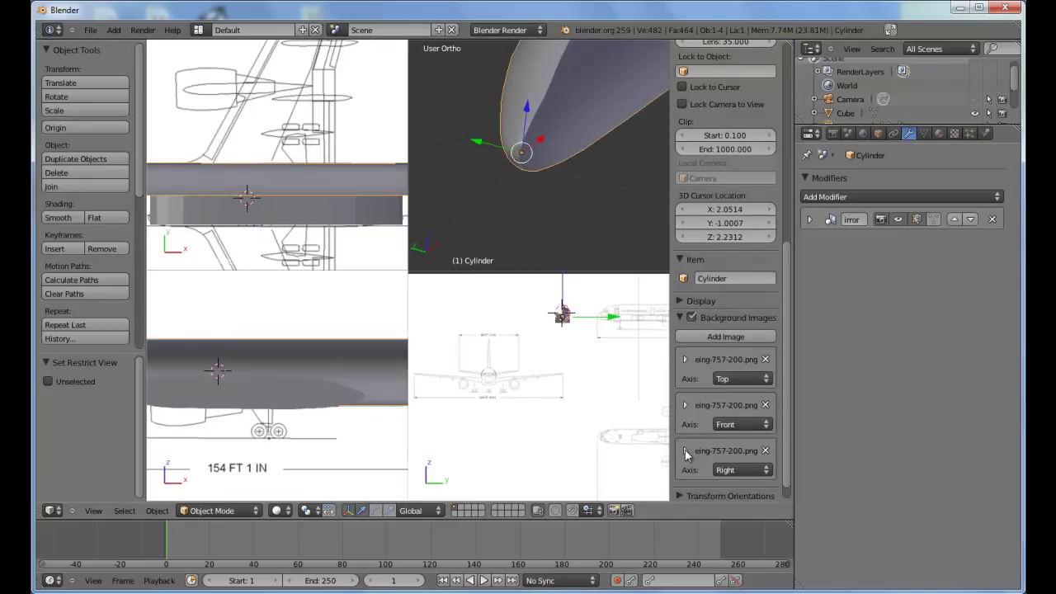
{"action": "left_click", "coordinate": [685, 451]}
{"action": "scroll", "coordinate": [728, 424], "scroll_direction": "down", "scroll_amount": 5}
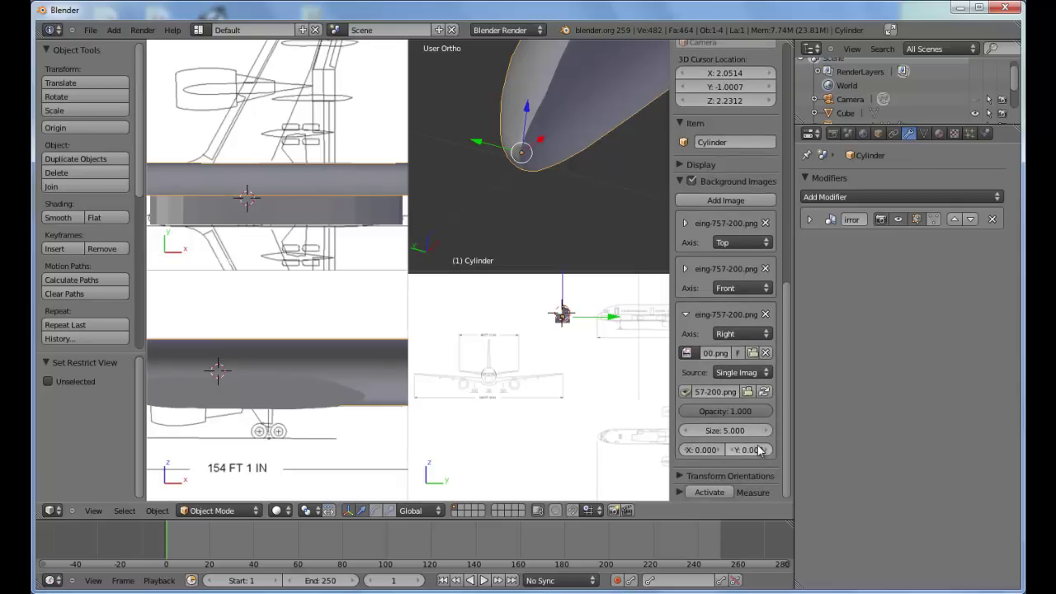
{"action": "left_click_drag", "start_coordinate": [714, 452], "coordinate": [754, 455]}
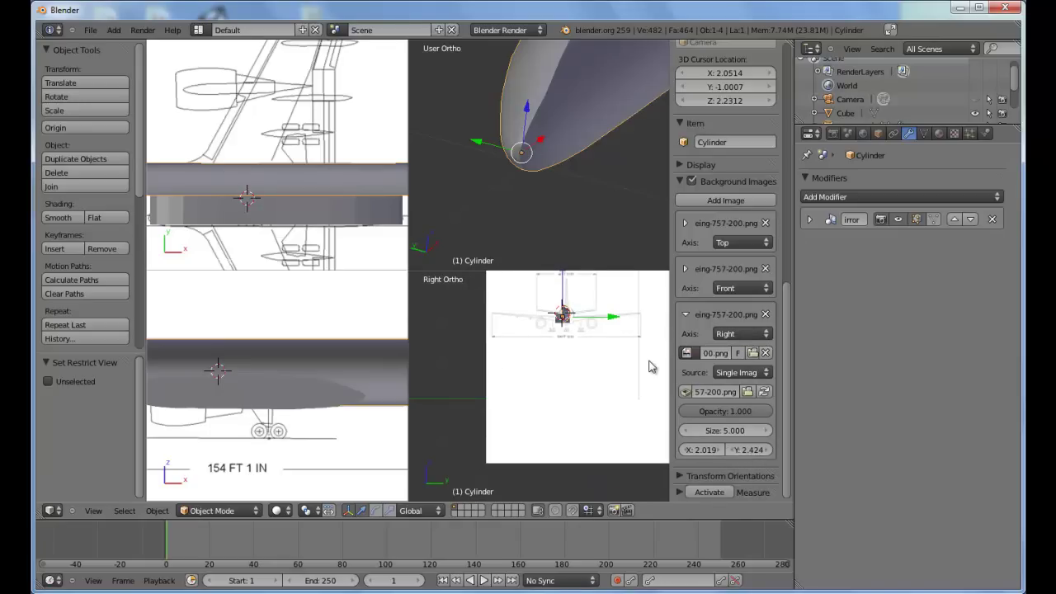
{"action": "scroll", "coordinate": [649, 367], "scroll_direction": "up", "scroll_amount": 5}
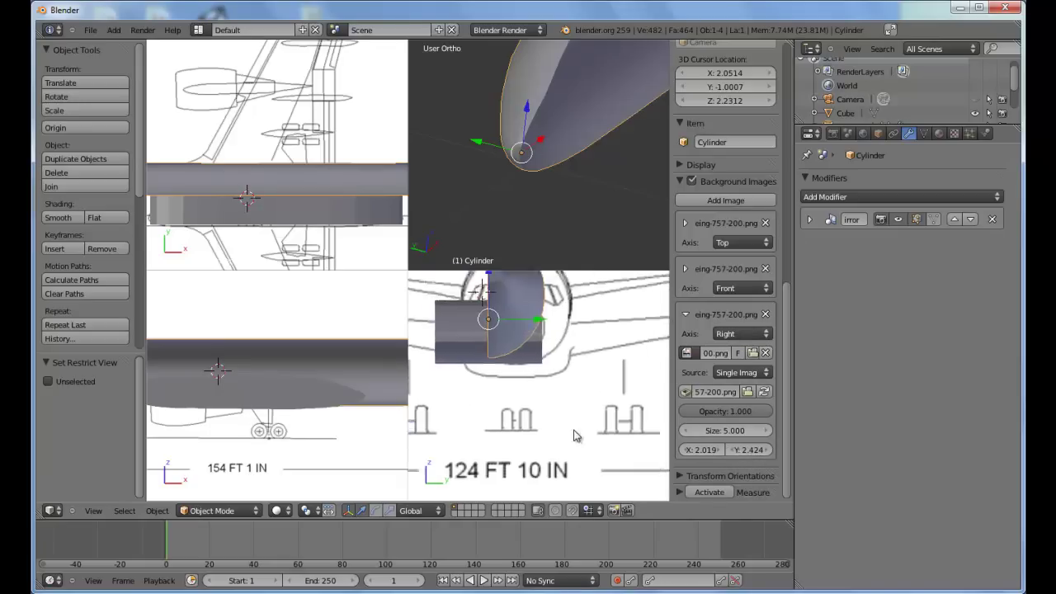
{"action": "scroll", "coordinate": [575, 435], "scroll_direction": "down", "scroll_amount": 1}
{"action": "right_click", "coordinate": [509, 406]}
{"action": "key", "text": "g"}
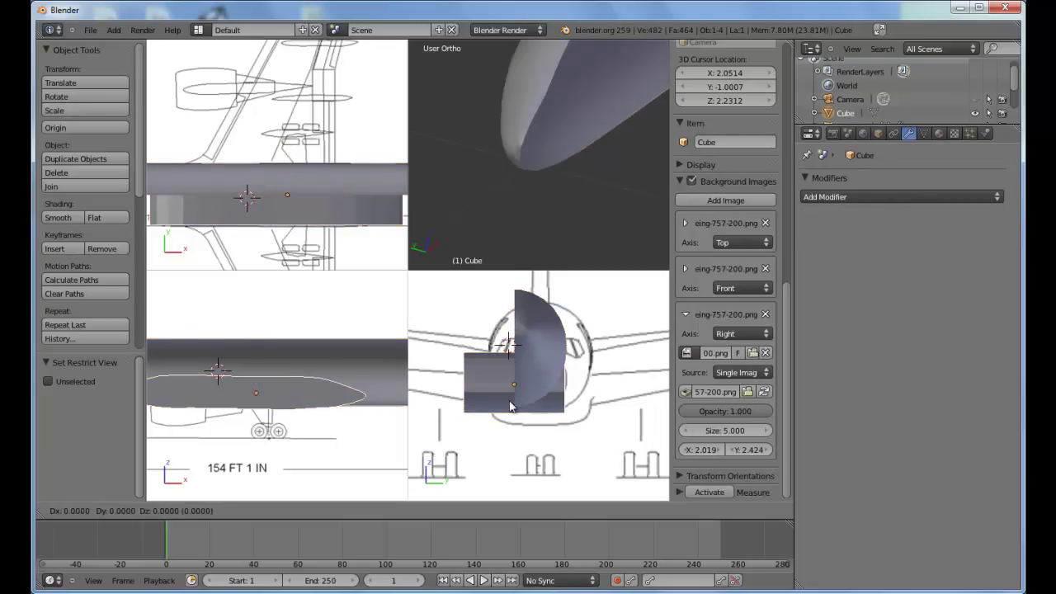
{"action": "left_click", "coordinate": [528, 374]}
{"action": "key", "text": "ctrl+z"}
Step: Hide the wing-body fairing so only the half fuselage remains over the front-view blueprint
{"action": "key", "text": "a"}
{"action": "key", "text": "h"}
{"action": "right_click", "coordinate": [514, 383]}
{"action": "right_click", "coordinate": [492, 391]}
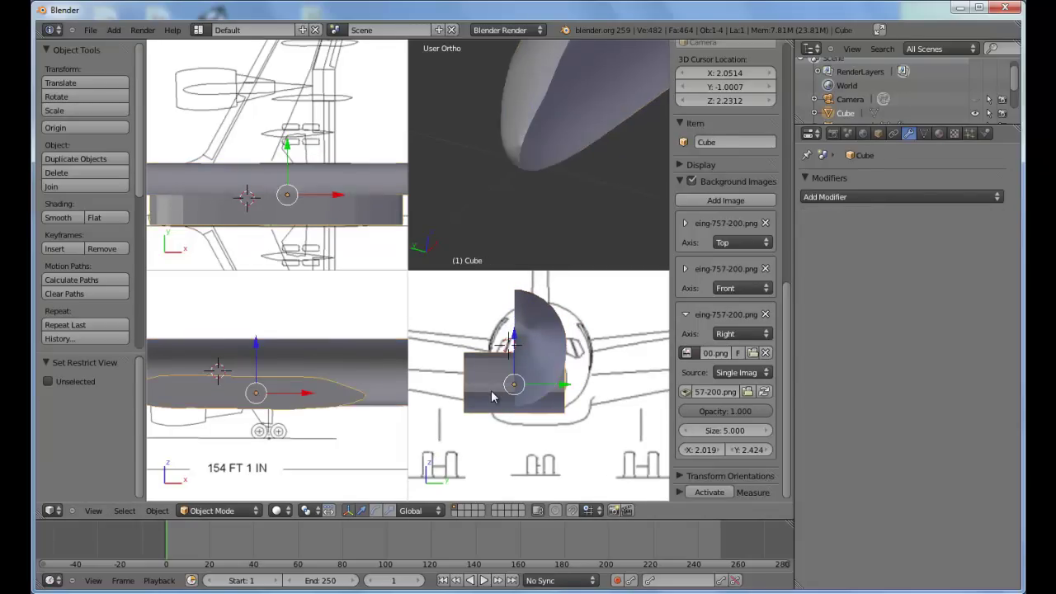
{"action": "key", "text": "h"}
Step: Select the half fuselage and enable the Y axis in its Mirror modifier
{"action": "right_click", "coordinate": [522, 398]}
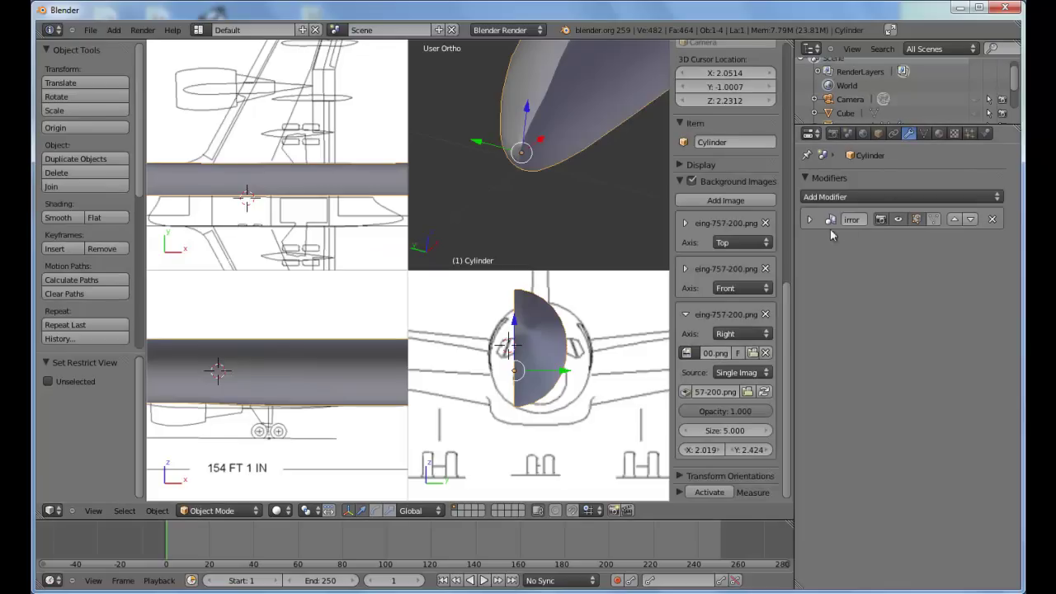
{"action": "left_click", "coordinate": [809, 220]}
{"action": "left_click", "coordinate": [816, 283]}
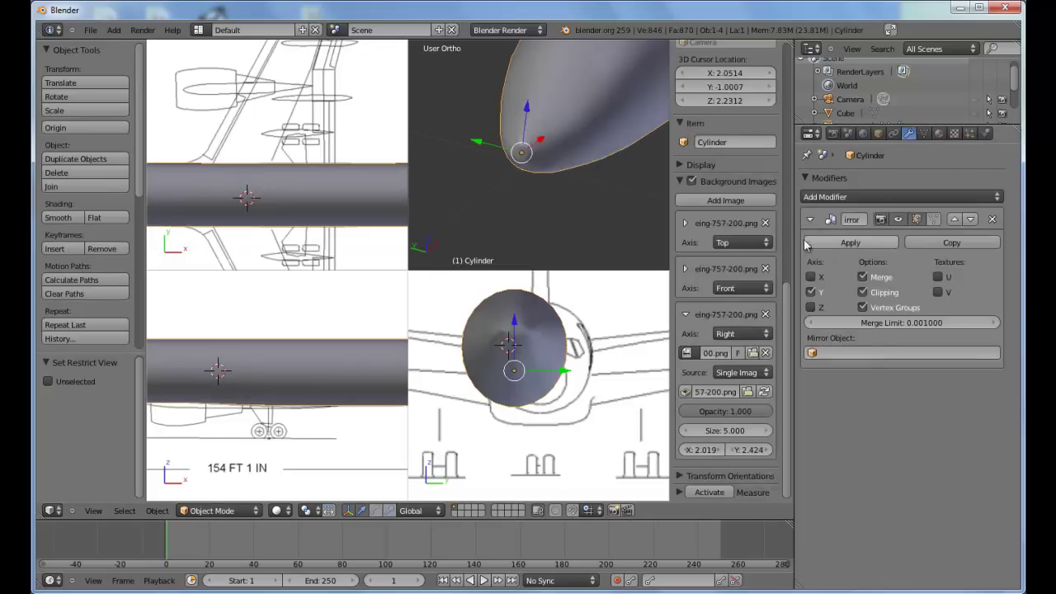
{"action": "left_click", "coordinate": [809, 220]}
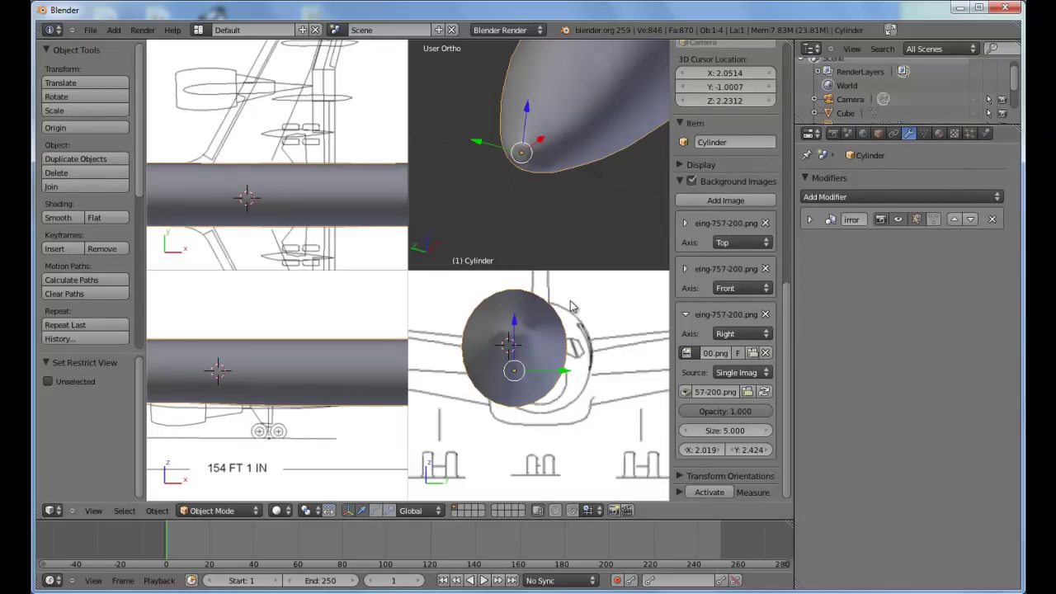
Step: Align the Right-axis blueprint with the fuselage at X 1.922 and Y 2.478, and display the model in wireframe
{"action": "key", "text": "z"}
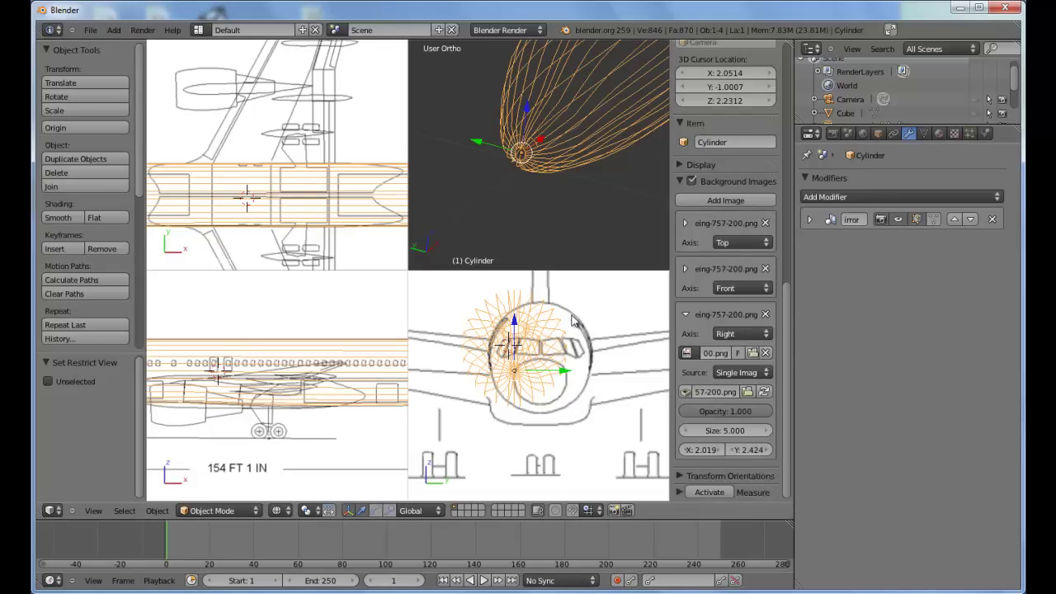
{"action": "key", "text": "z"}
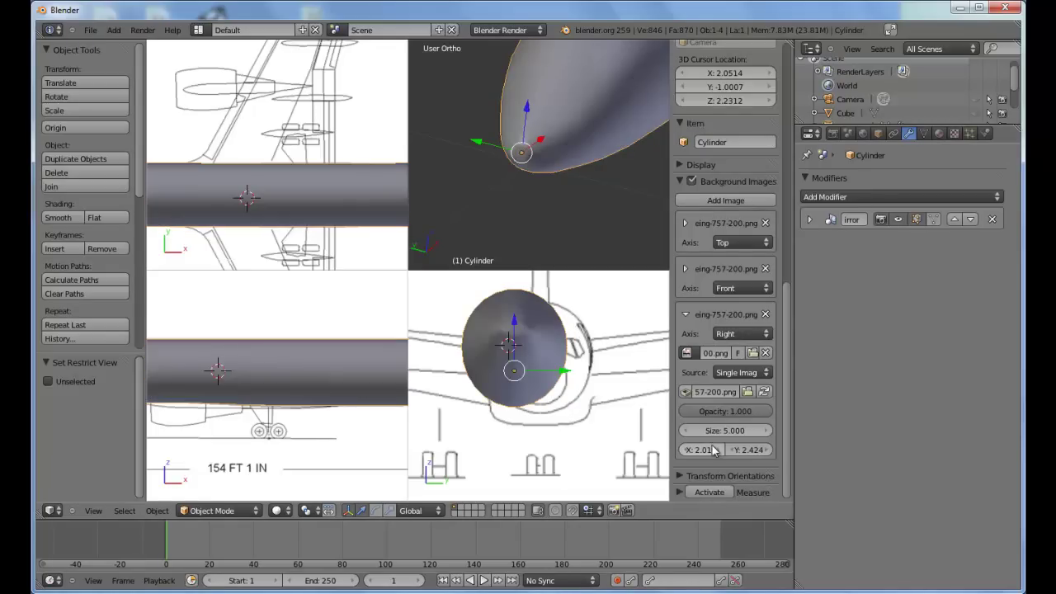
{"action": "mouse_move", "coordinate": [737, 451]}
{"action": "left_mouse_down"}
{"action": "mouse_move", "coordinate": [701, 452]}
{"action": "mouse_move", "coordinate": [748, 453]}
{"action": "left_mouse_up"}
{"action": "key", "text": "z"}
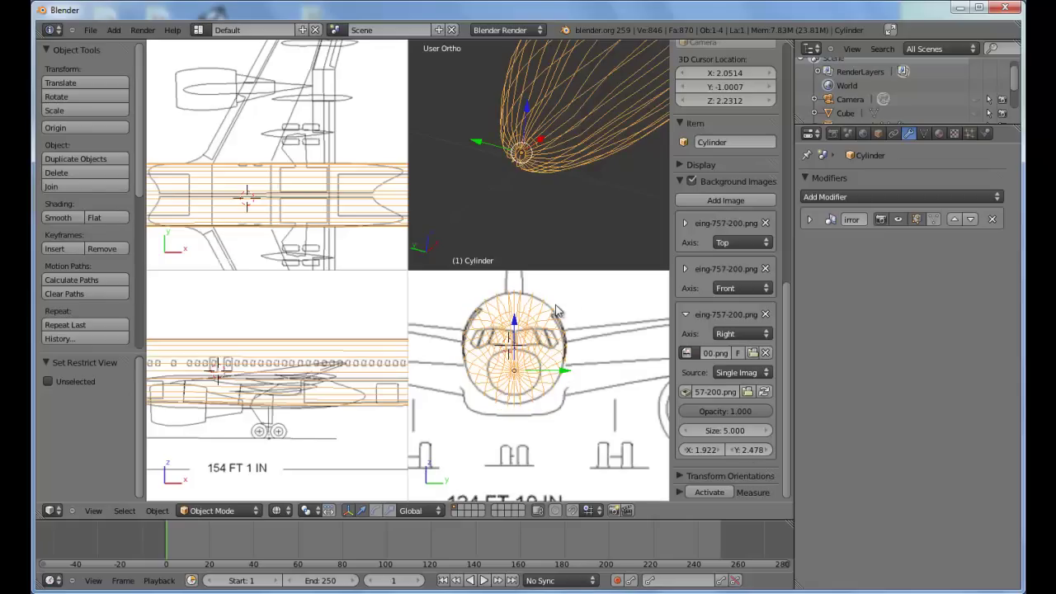
Step: Set the Right-axis background image's Y offset to 2.492 and switch the viewports to solid shading
{"action": "scroll", "coordinate": [554, 304], "scroll_direction": "up", "scroll_amount": 3}
{"action": "middle_click_drag", "start_coordinate": [554, 304], "coordinate": [576, 407], "text": "shift"}
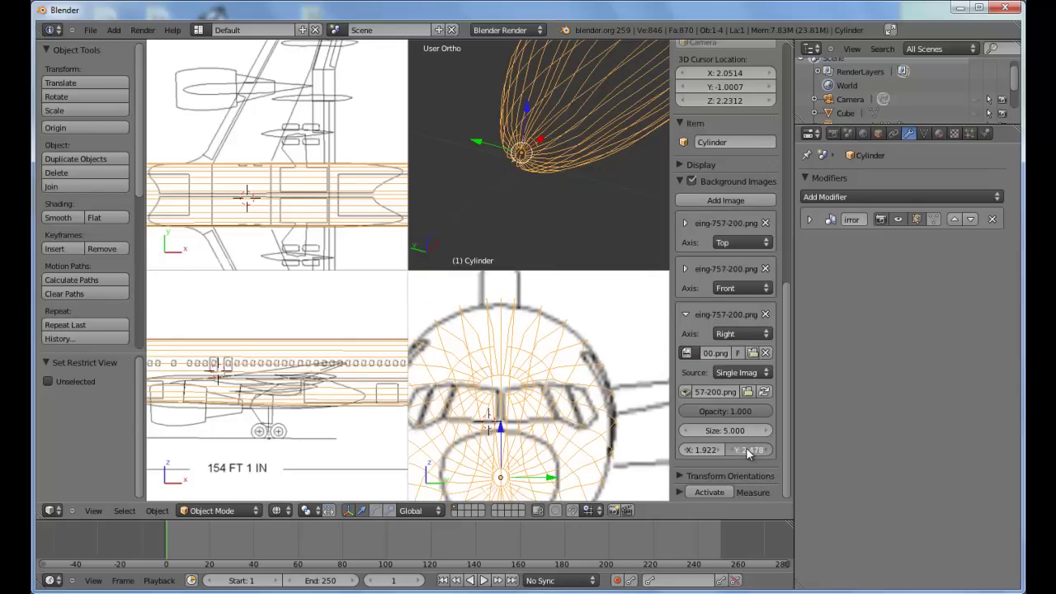
{"action": "left_click_drag", "start_coordinate": [746, 448], "coordinate": [747, 448]}
{"action": "key", "text": "z"}
Step: Examine the shaded fuselage against the nose-on blueprint and its nose shape in the perspective view
{"action": "middle_click_drag", "start_coordinate": [540, 363], "coordinate": [565, 361], "text": "shift"}
{"action": "scroll", "coordinate": [568, 363], "scroll_direction": "down", "scroll_amount": 2}
{"action": "scroll", "coordinate": [571, 373], "scroll_direction": "down", "scroll_amount": 4}
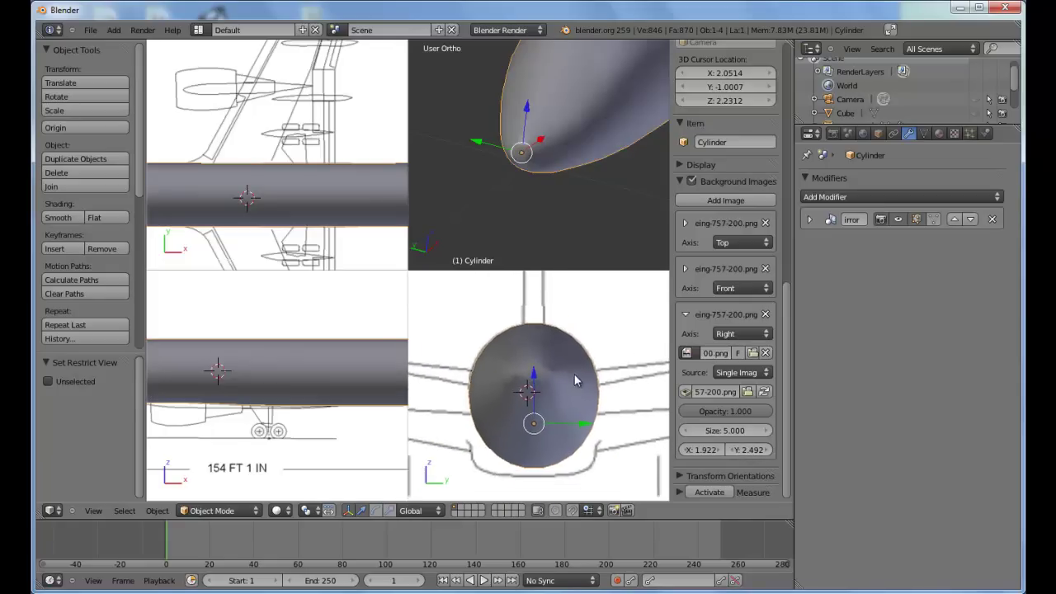
{"action": "scroll", "coordinate": [578, 394], "scroll_direction": "down", "scroll_amount": 2}
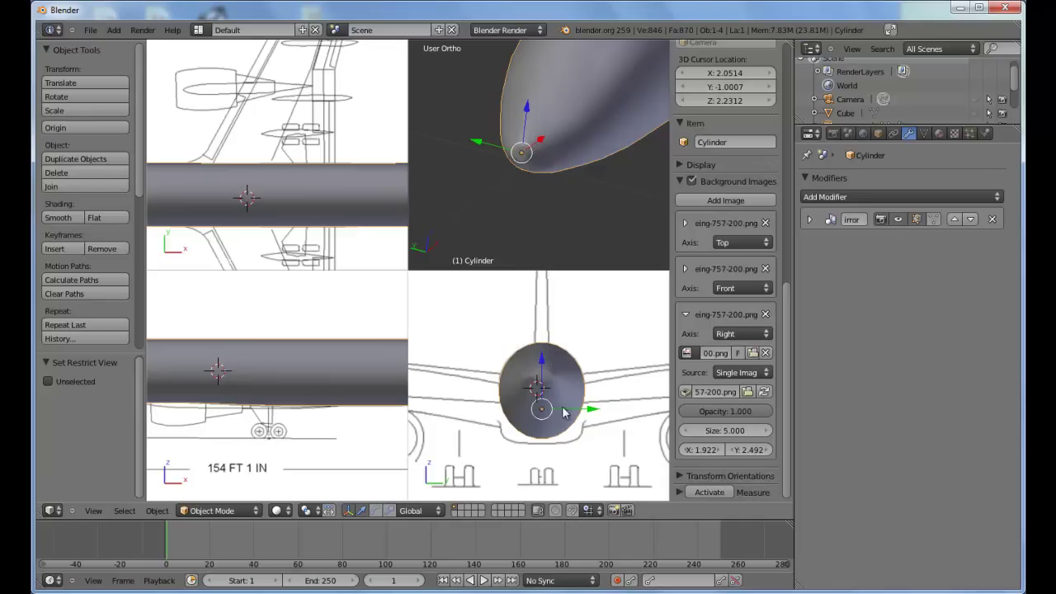
{"action": "scroll", "coordinate": [564, 413], "scroll_direction": "down", "scroll_amount": 2}
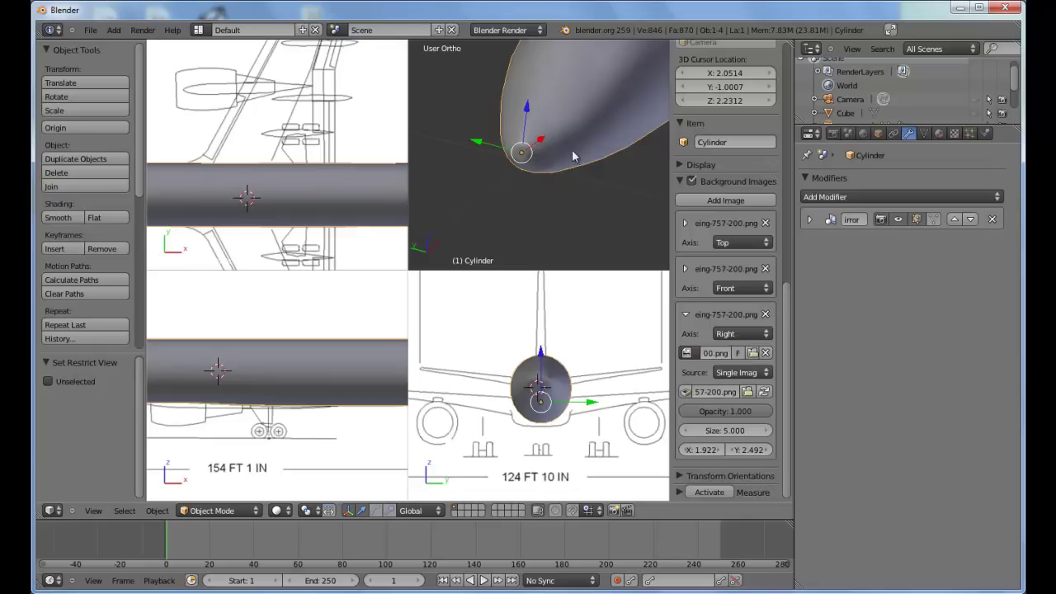
{"action": "middle_click_drag", "start_coordinate": [576, 123], "coordinate": [533, 222], "text": "shift"}
{"action": "scroll", "coordinate": [532, 233], "scroll_direction": "down", "scroll_amount": 4}
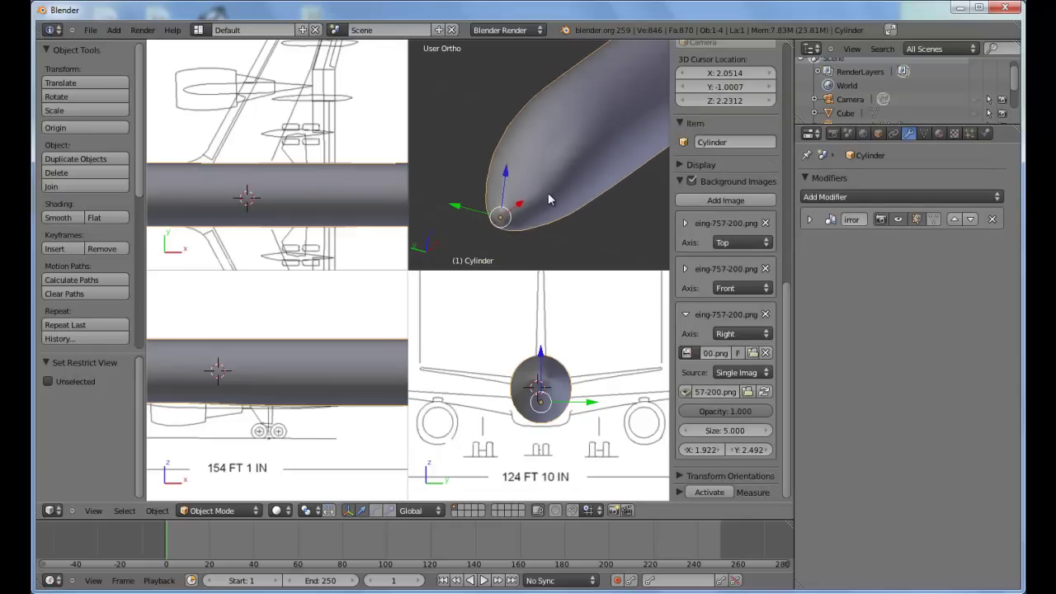
{"action": "middle_click_drag", "start_coordinate": [592, 145], "coordinate": [578, 169]}
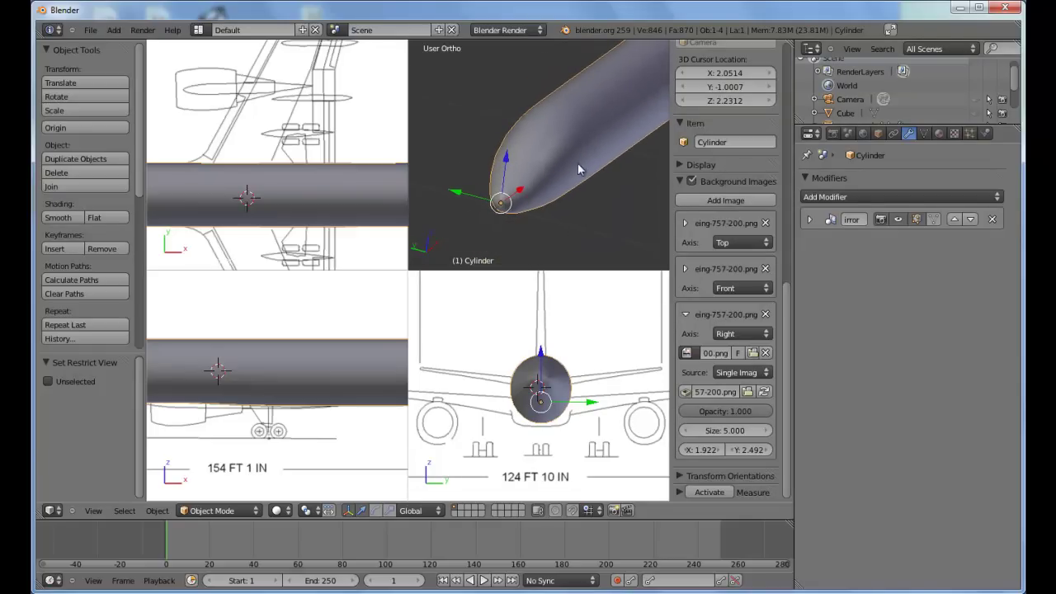
{"action": "scroll", "coordinate": [574, 413], "scroll_direction": "up", "scroll_amount": 4}
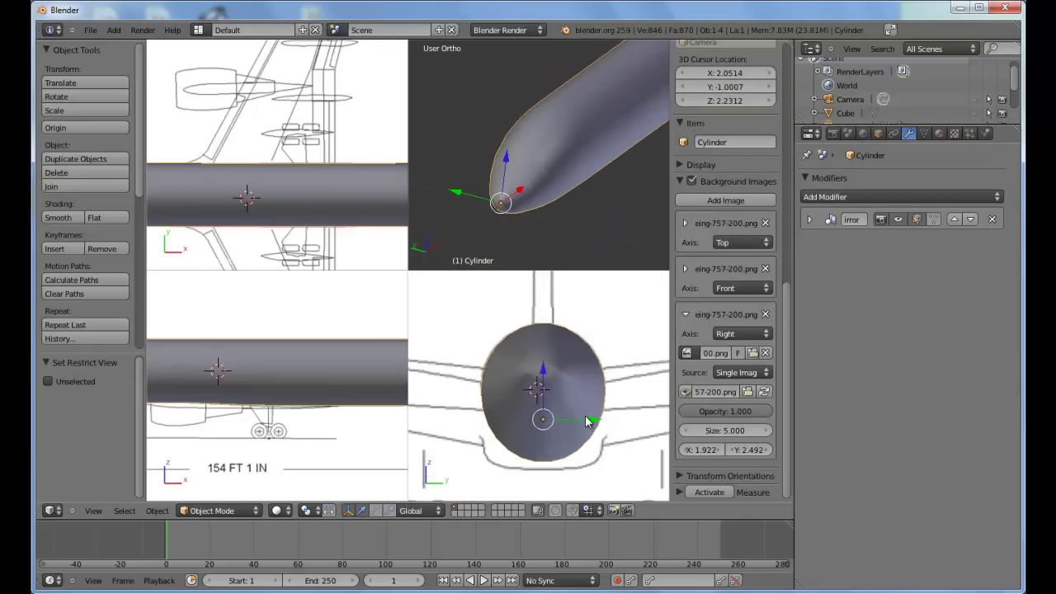
{"action": "middle_click_drag", "start_coordinate": [567, 413], "coordinate": [563, 396], "text": "shift"}
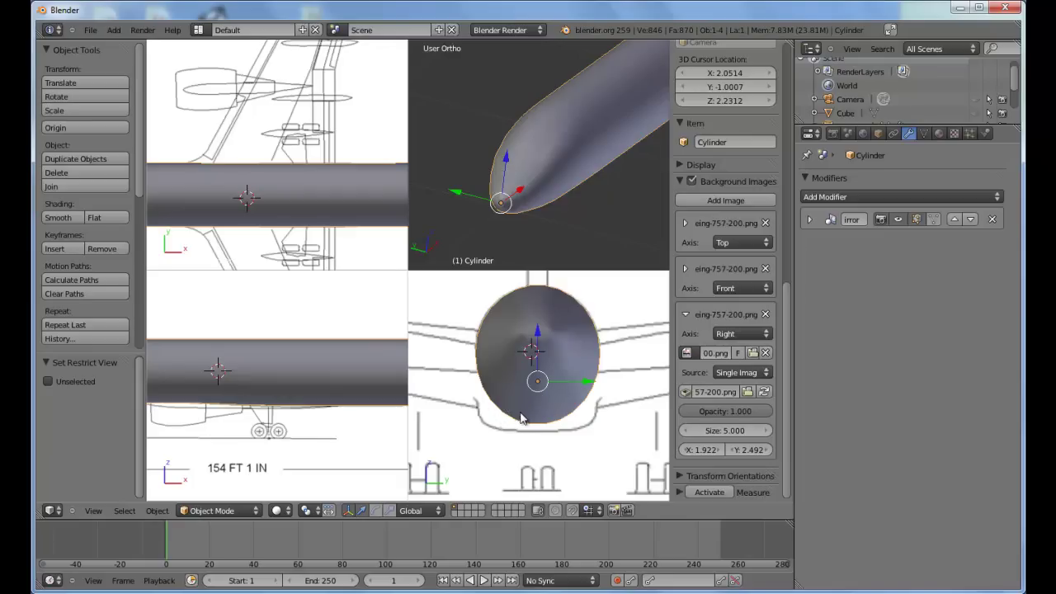
Step: Reveal the hidden belly fairing cube and hide the camera again
{"action": "key", "text": "alt+h"}
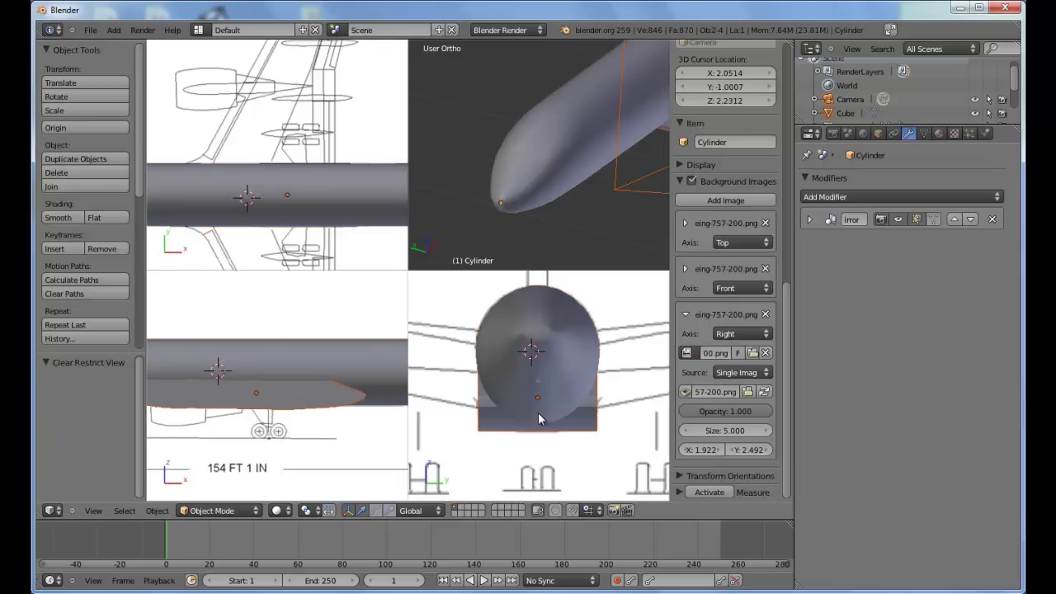
{"action": "middle_click_drag", "start_coordinate": [629, 171], "coordinate": [635, 122]}
{"action": "right_click", "coordinate": [632, 76]}
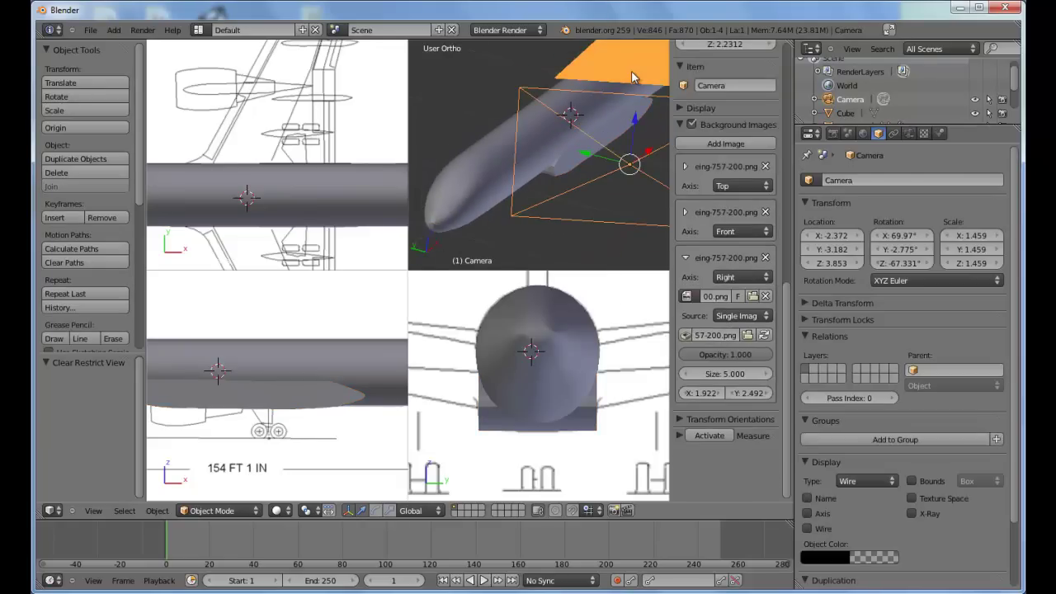
{"action": "right_click", "coordinate": [632, 77]}
{"action": "middle_click_drag", "start_coordinate": [629, 74], "coordinate": [555, 173]}
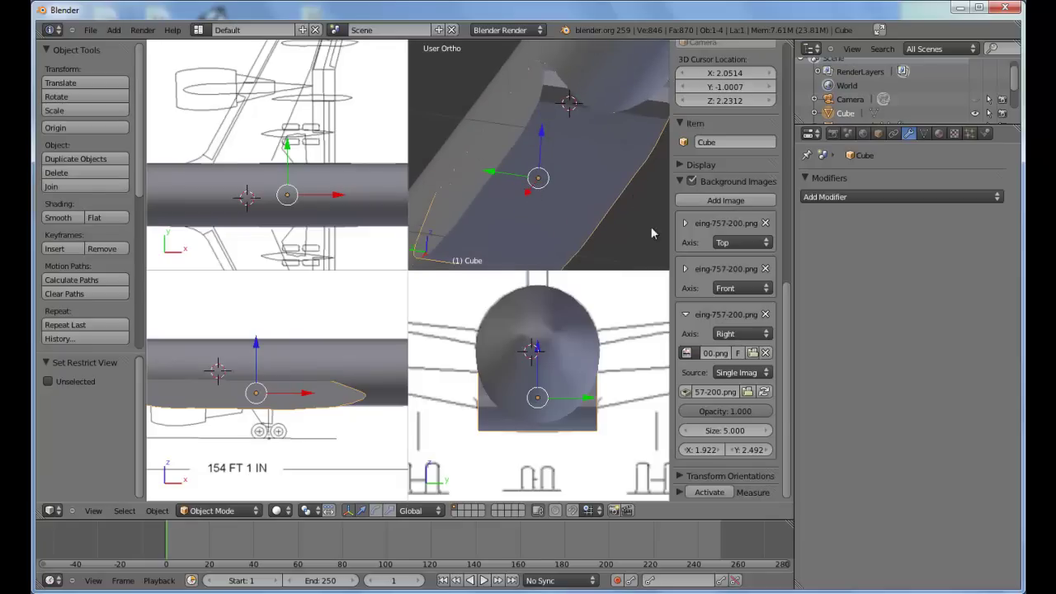
Step: Try a Multiresolution modifier with one subdivision on the belly fairing cube and remove it
{"action": "left_click", "coordinate": [860, 197]}
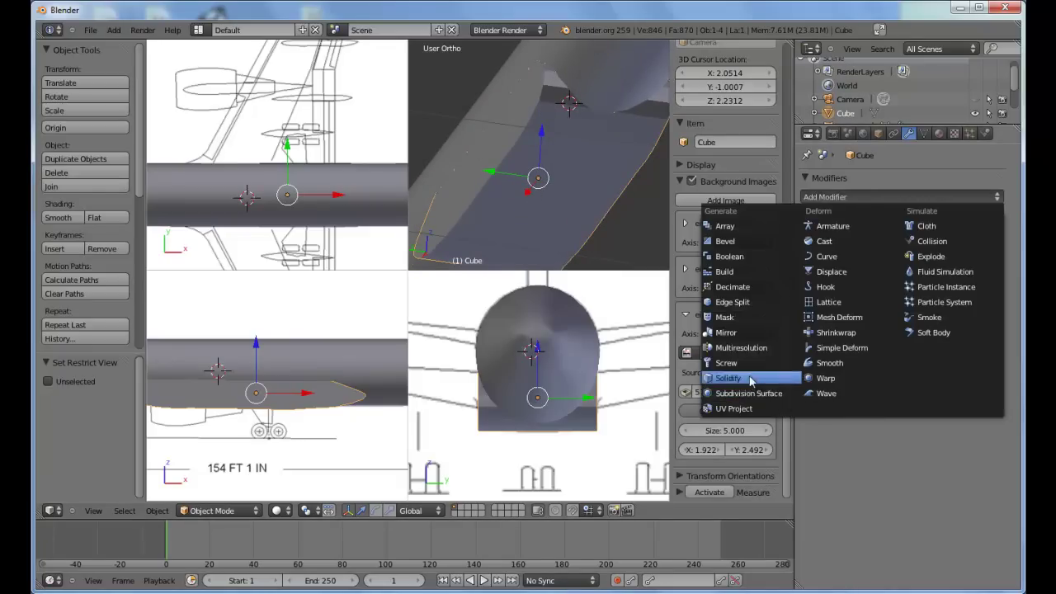
{"action": "left_click", "coordinate": [741, 347]}
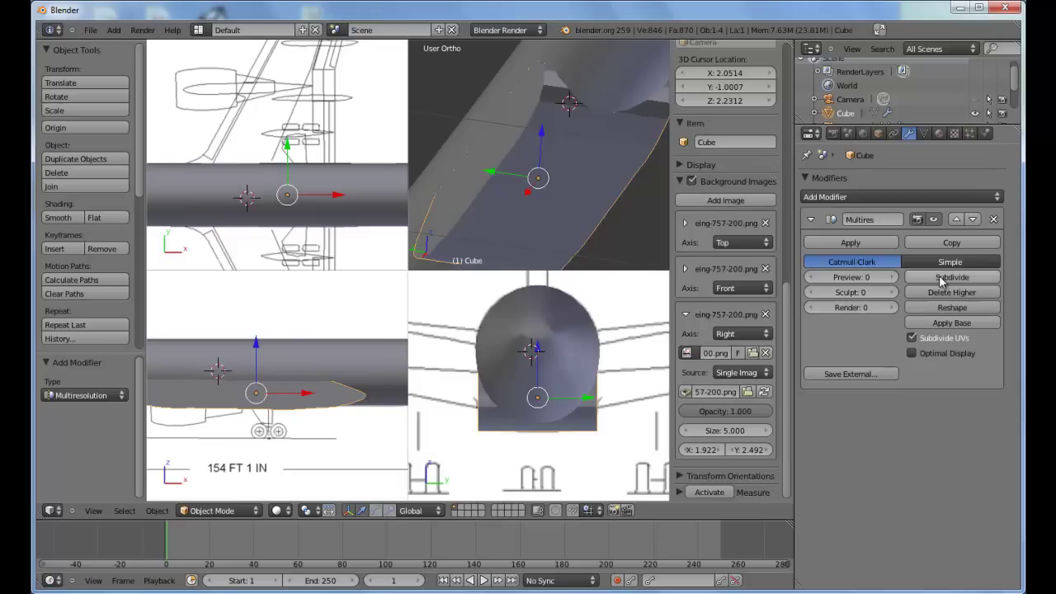
{"action": "left_click", "coordinate": [966, 283]}
{"action": "middle_click_drag", "start_coordinate": [624, 102], "coordinate": [571, 165]}
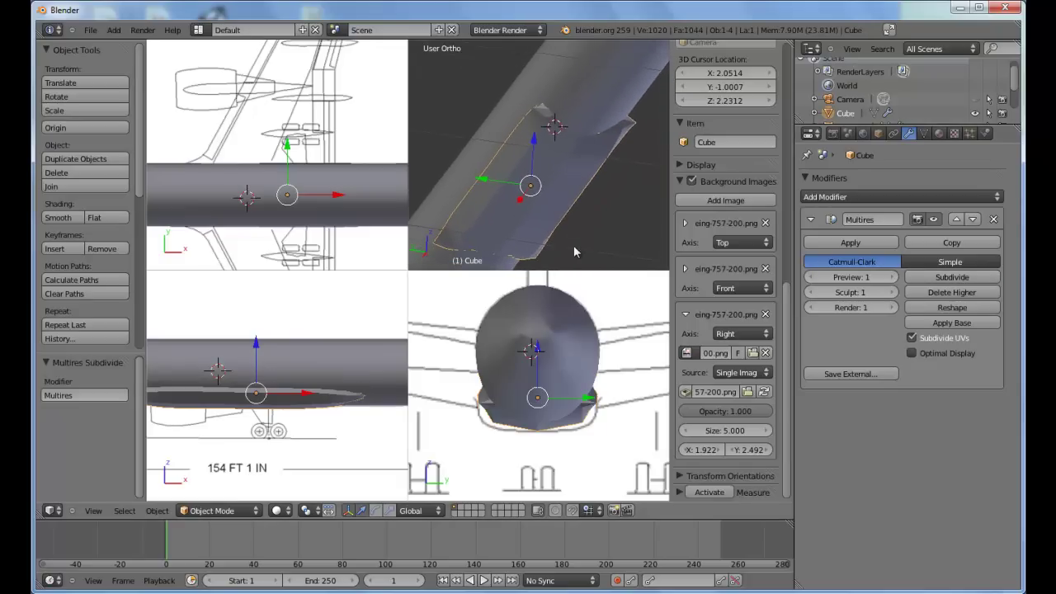
{"action": "key", "text": "Tab"}
{"action": "scroll", "coordinate": [567, 384], "scroll_direction": "up", "scroll_amount": 1}
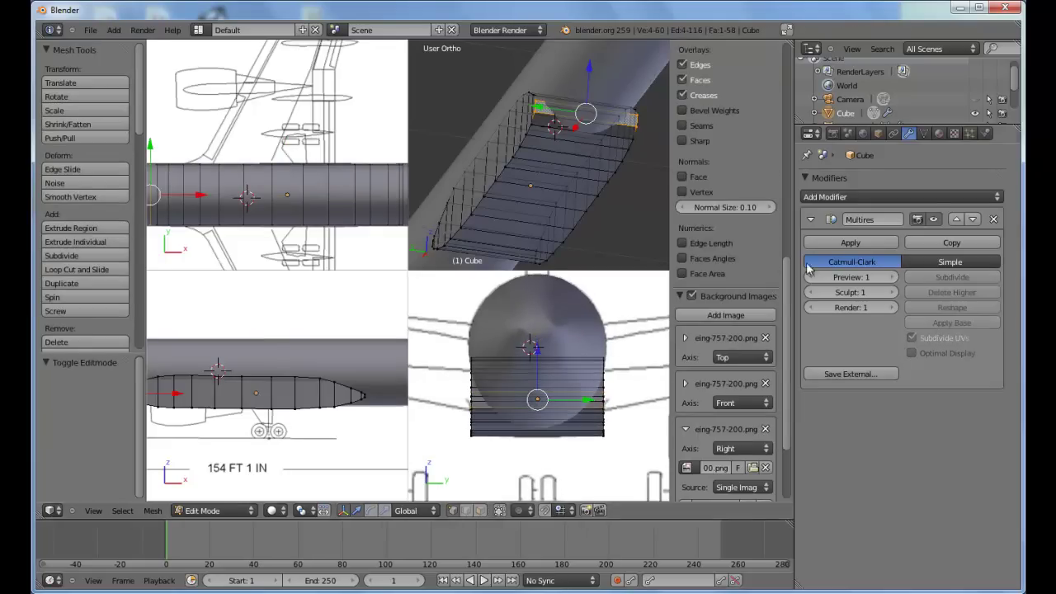
{"action": "left_click", "coordinate": [994, 219]}
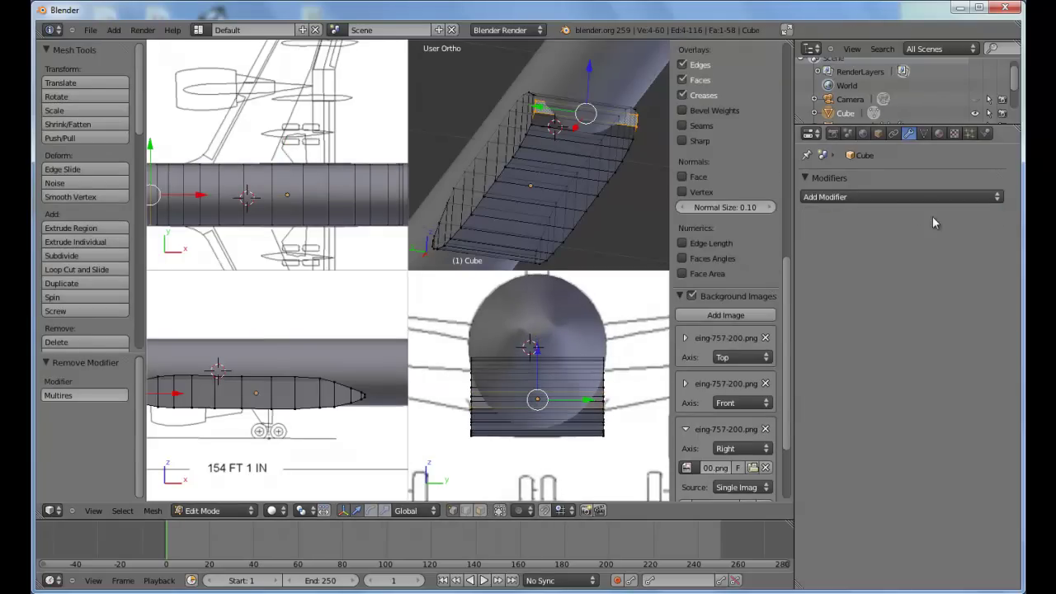
Step: Add a Subdivision Surface modifier to the belly fairing cube in Object Mode
{"action": "key", "text": "Tab"}
{"action": "left_click", "coordinate": [864, 196]}
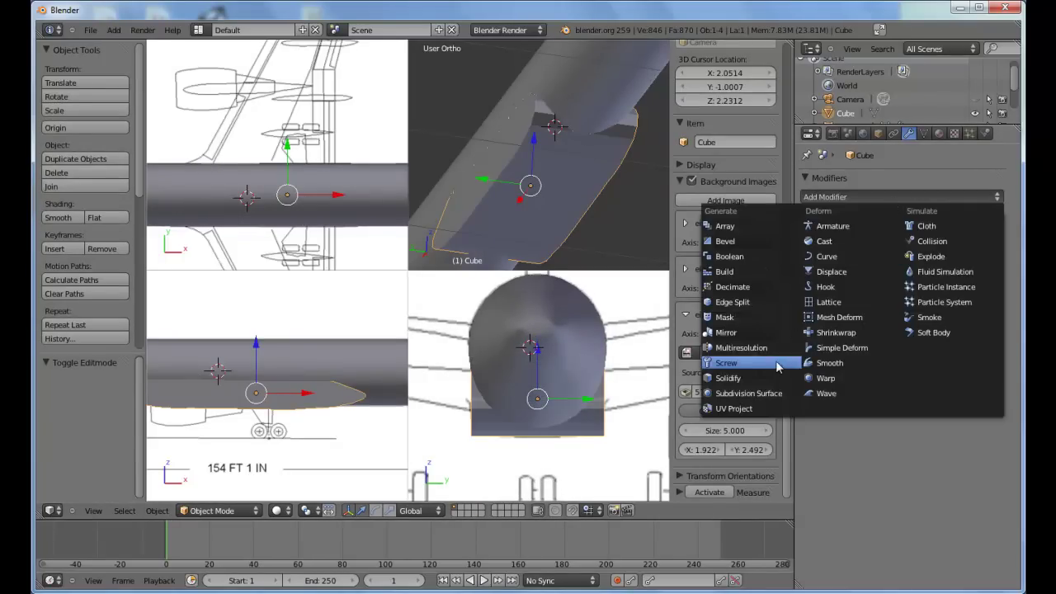
{"action": "left_click", "coordinate": [765, 393]}
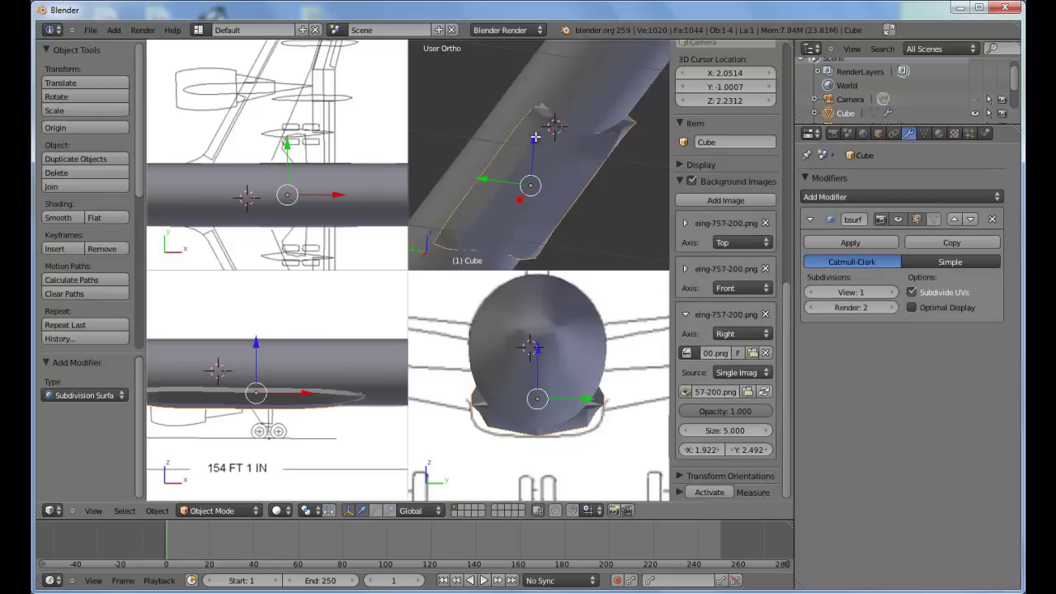
Step: Cut two evenly spaced lengthwise edge loops into the belly fairing and check the smoothed shape
{"action": "key", "text": "Tab"}
{"action": "middle_click_drag", "start_coordinate": [535, 138], "coordinate": [571, 144]}
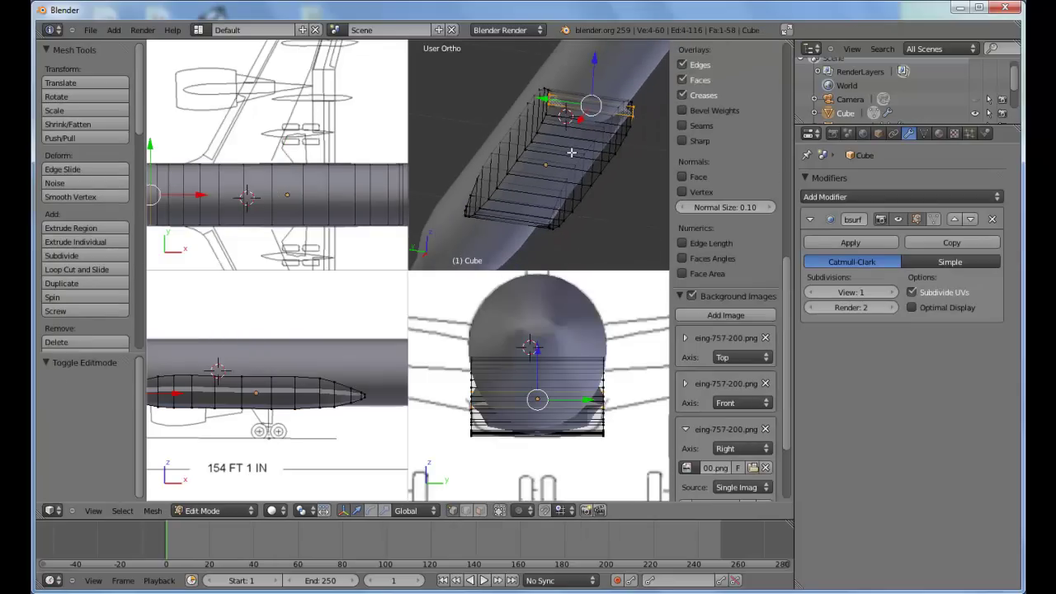
{"action": "key", "text": "ctrl+r"}
{"action": "left_click", "coordinate": [576, 159]}
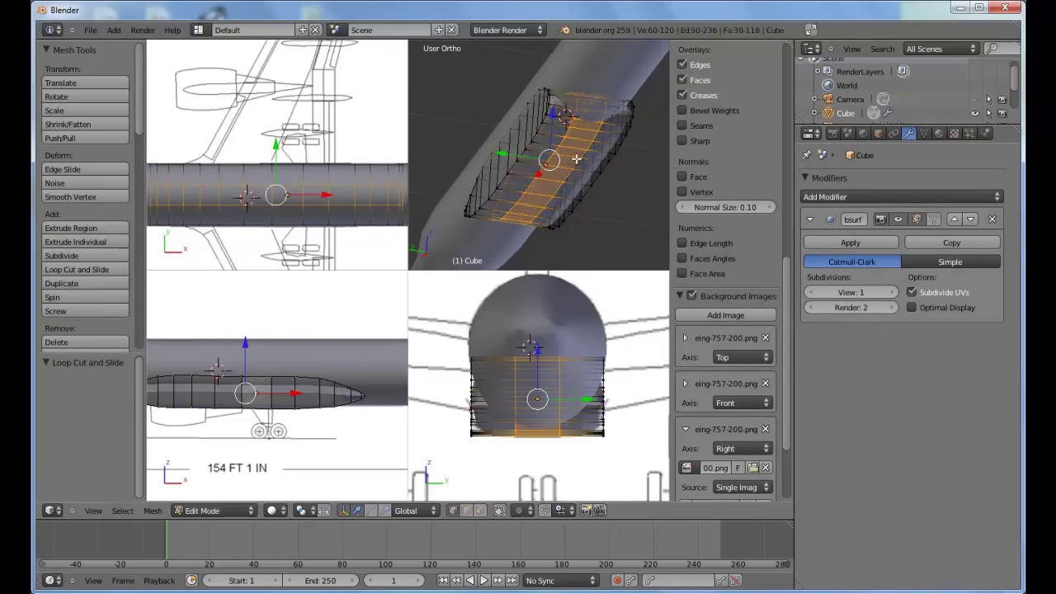
{"action": "key", "text": "Tab"}
{"action": "mouse_move", "coordinate": [572, 160]}
{"action": "middle_mouse_down"}
{"action": "mouse_move", "coordinate": [548, 147]}
{"action": "mouse_move", "coordinate": [566, 182]}
{"action": "mouse_move", "coordinate": [584, 168]}
{"action": "mouse_move", "coordinate": [587, 183]}
{"action": "mouse_move", "coordinate": [599, 174]}
{"action": "mouse_move", "coordinate": [583, 155]}
{"action": "mouse_move", "coordinate": [577, 161]}
{"action": "middle_mouse_up"}
Step: Cut one more lengthwise edge loop along the centreline of the belly fairing
{"action": "key", "text": "Tab"}
{"action": "key", "text": "a"}
{"action": "key", "text": "ctrl+r"}
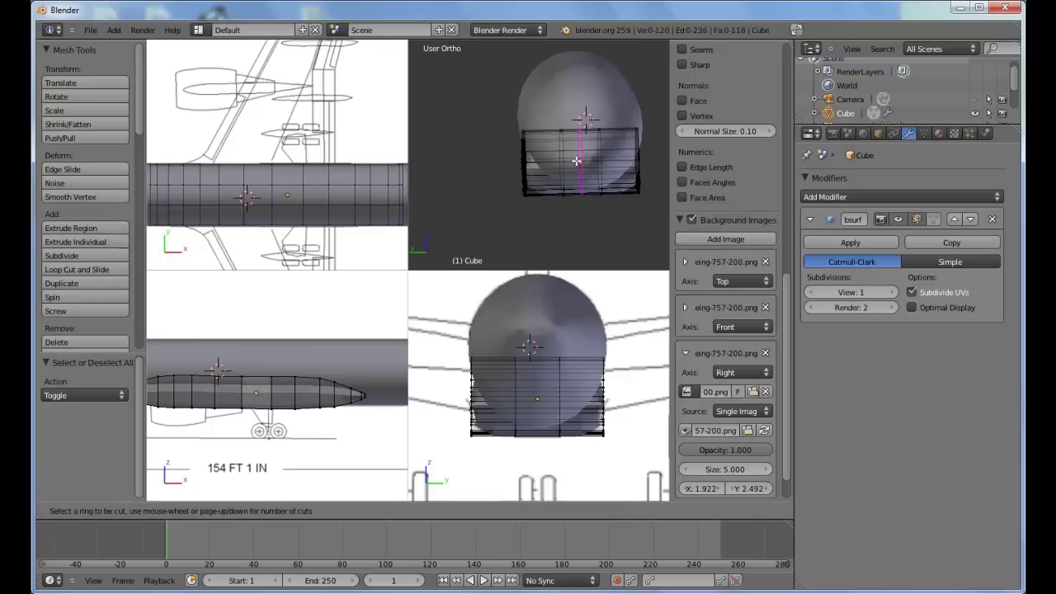
{"action": "left_click", "coordinate": [577, 161]}
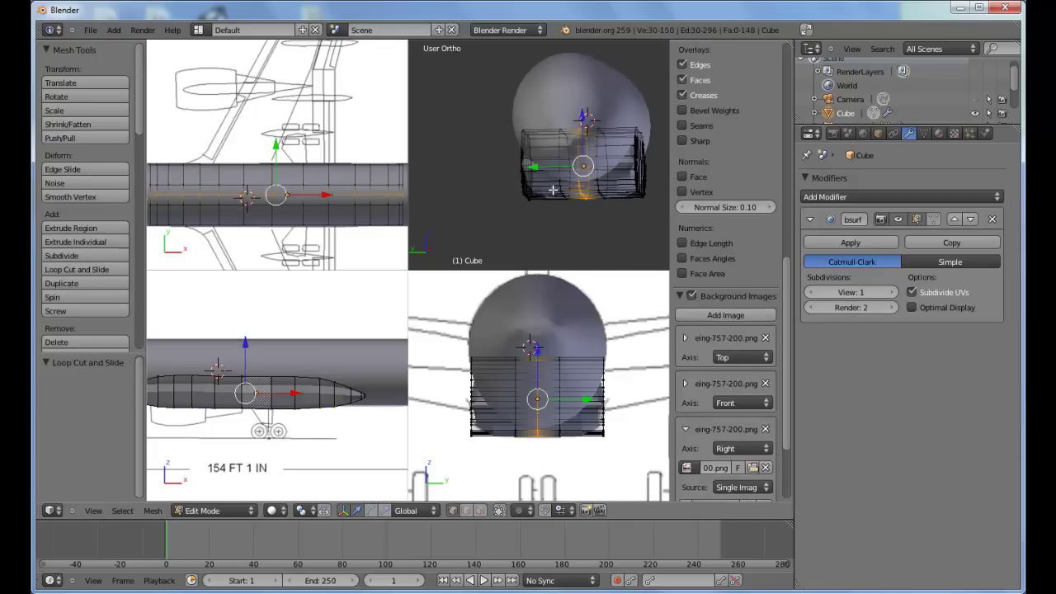
{"action": "middle_click_drag", "start_coordinate": [553, 191], "coordinate": [557, 190]}
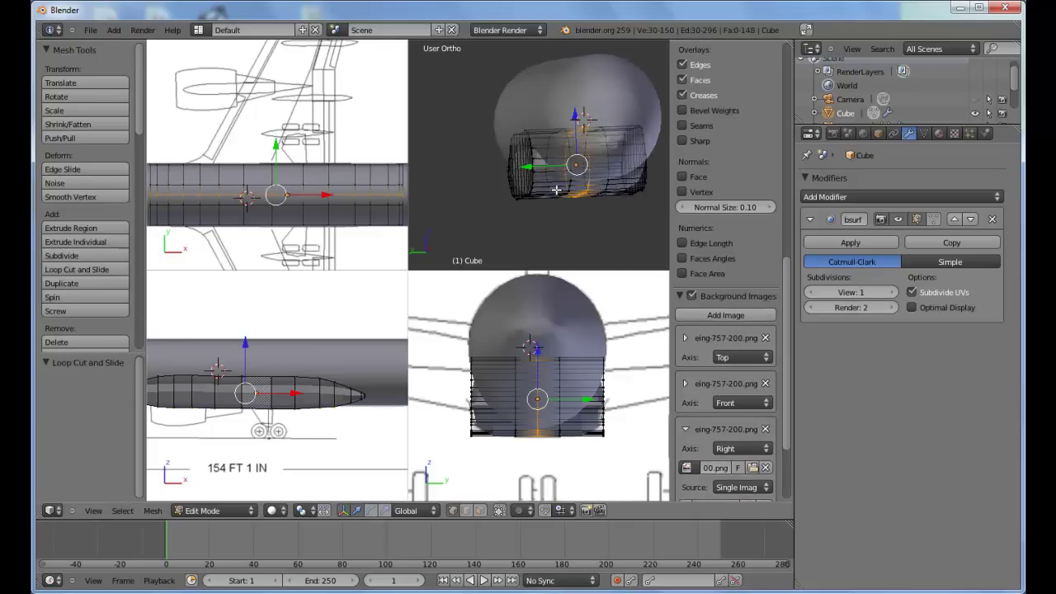
Step: Delete the faces of the fairing's negative-Y half, using face selection mode
{"action": "left_click", "coordinate": [481, 510]}
{"action": "middle_click_drag", "start_coordinate": [488, 260], "coordinate": [483, 256]}
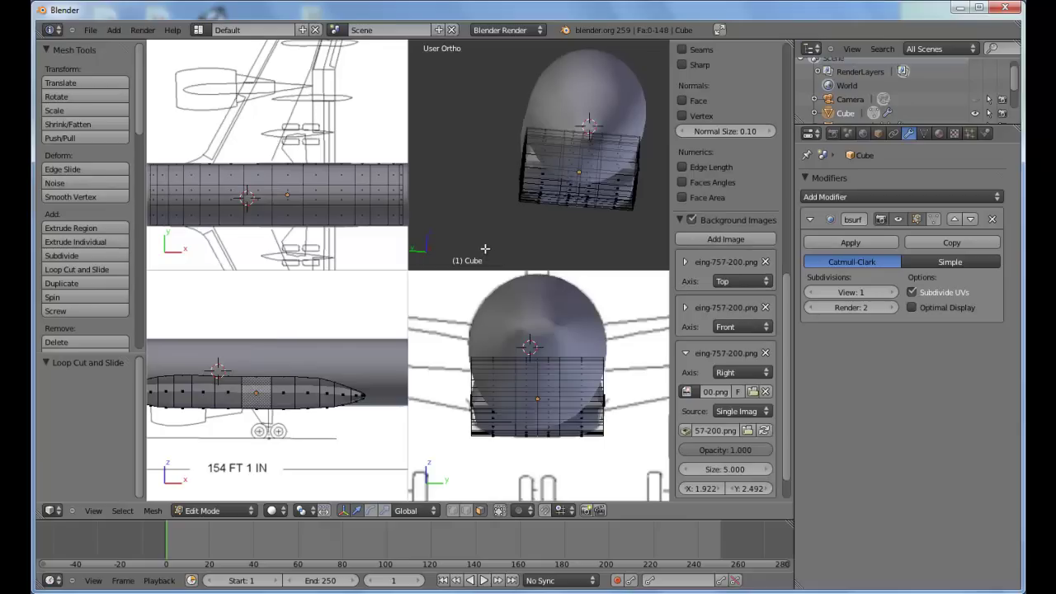
{"action": "key", "text": "b"}
{"action": "left_click_drag", "start_coordinate": [535, 320], "coordinate": [423, 494]}
{"action": "key", "text": "x"}
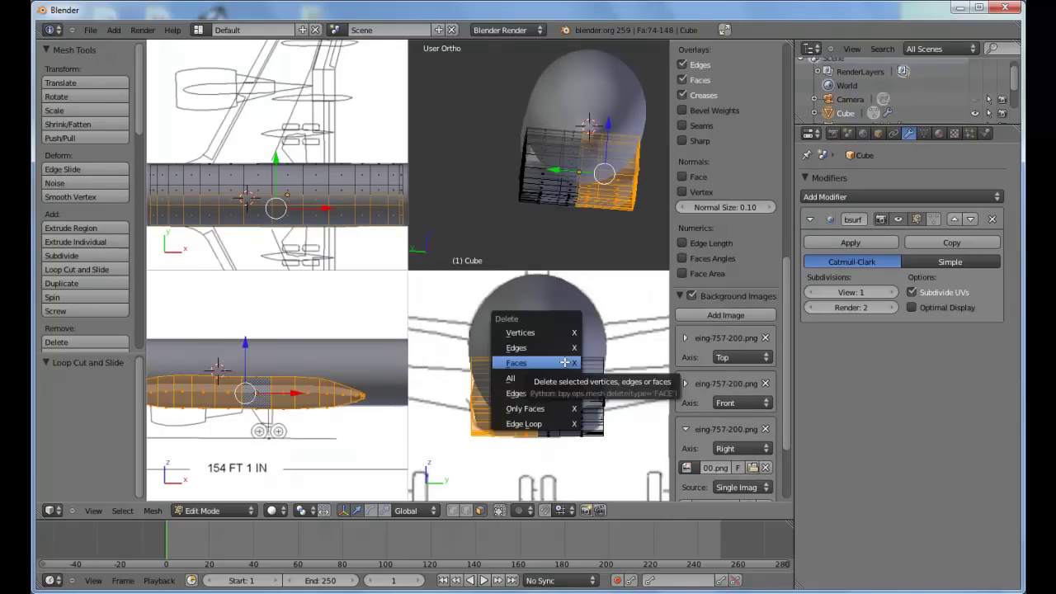
{"action": "left_click", "coordinate": [564, 359]}
Step: Check which axis and options the fuselage cylinder's Mirror modifier uses
{"action": "key", "text": "Tab"}
{"action": "right_click", "coordinate": [565, 345]}
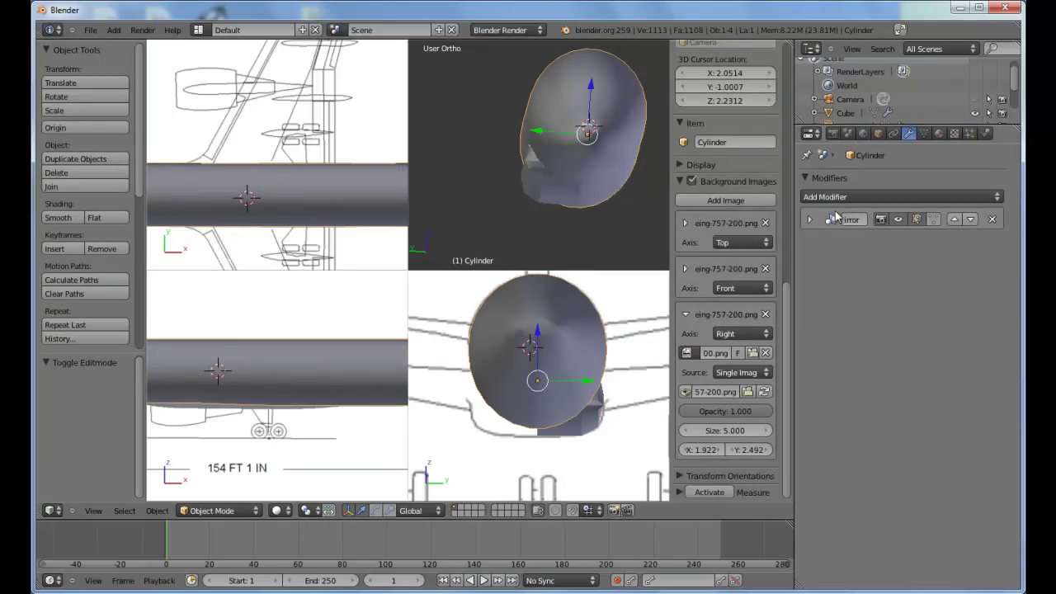
{"action": "left_click", "coordinate": [808, 220]}
{"action": "left_click", "coordinate": [811, 292]}
{"action": "left_click", "coordinate": [811, 292]}
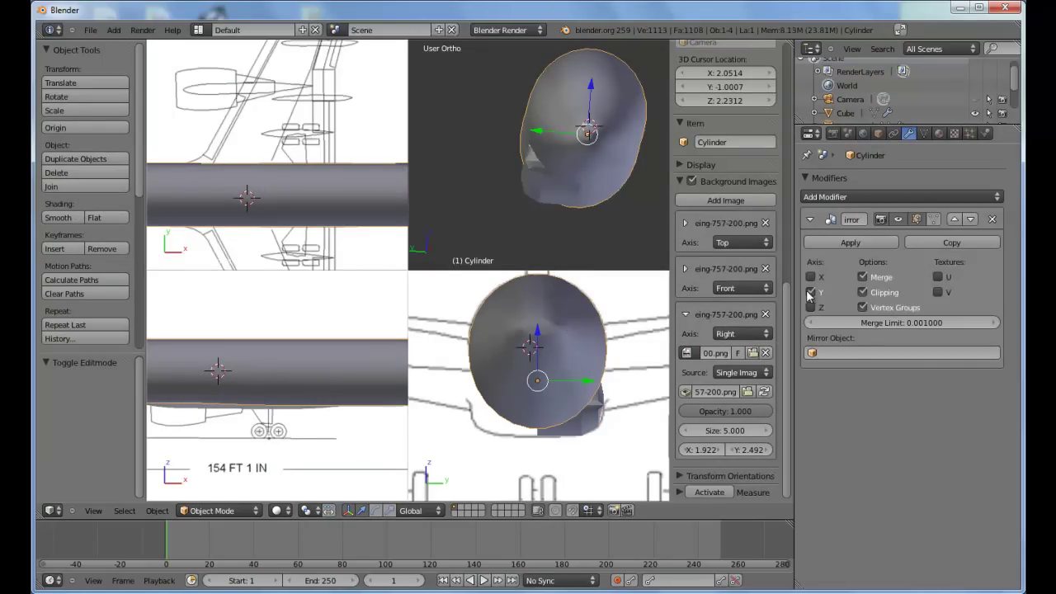
Step: Add a Mirror modifier to the belly fairing cube on the Y axis only, with Clipping enabled
{"action": "right_click", "coordinate": [570, 424]}
{"action": "key", "text": "Tab"}
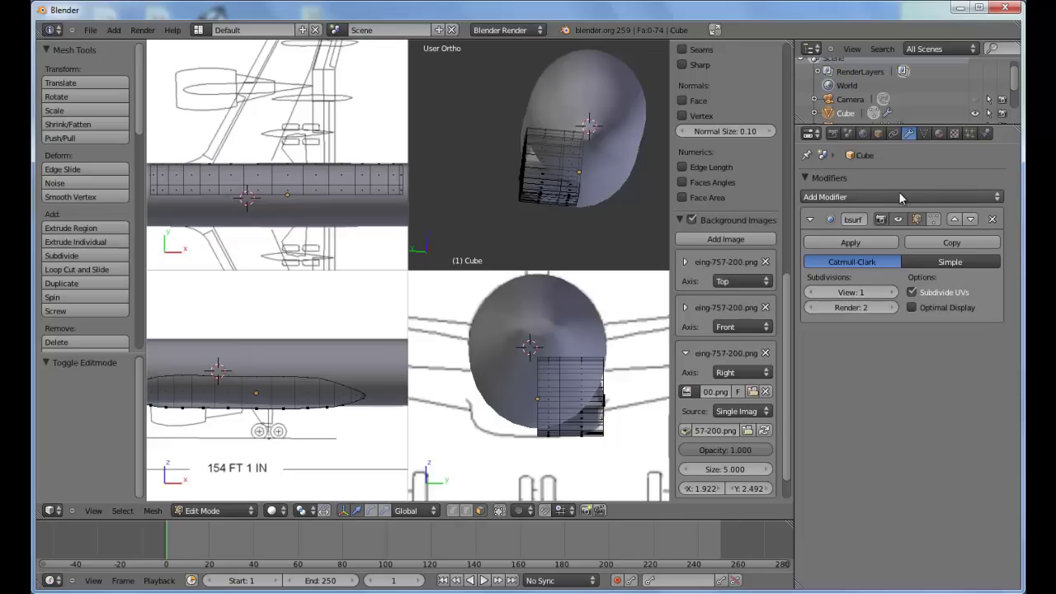
{"action": "left_click", "coordinate": [902, 197]}
{"action": "left_click", "coordinate": [752, 333]}
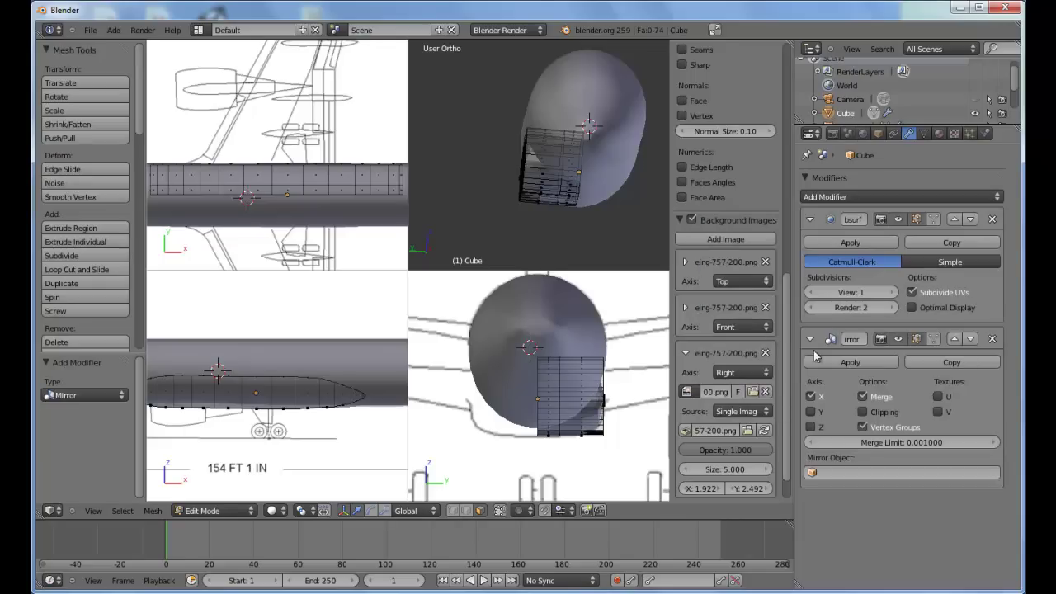
{"action": "left_click", "coordinate": [810, 412]}
{"action": "left_click", "coordinate": [810, 397]}
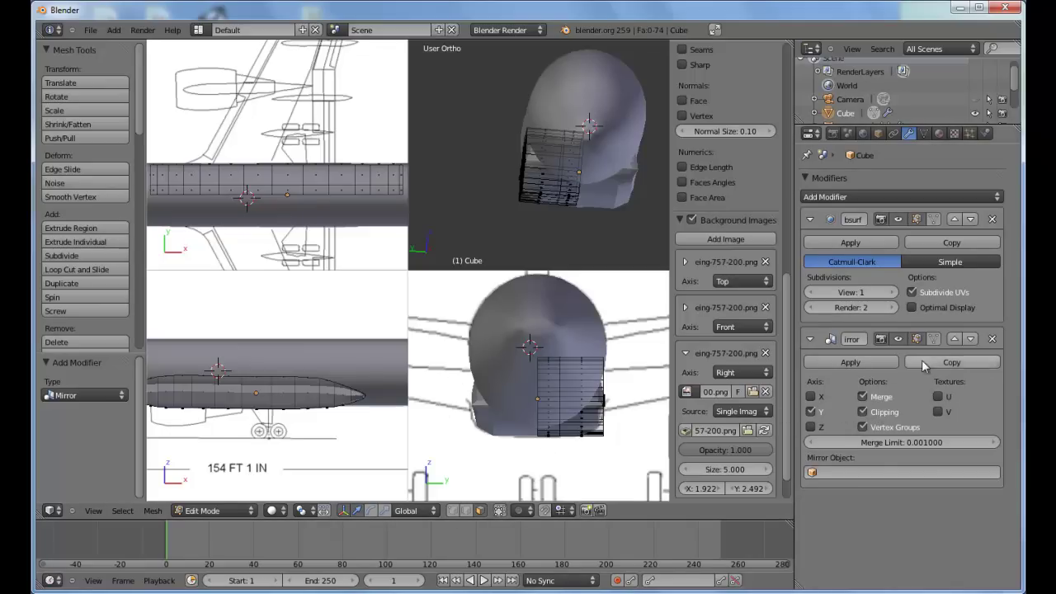
{"action": "left_click", "coordinate": [810, 339]}
{"action": "left_click", "coordinate": [810, 219]}
Step: Delete the belly fairing's upper faces that lie hidden inside the fuselage, along its whole length
{"action": "middle_click_drag", "start_coordinate": [601, 107], "coordinate": [578, 160]}
{"action": "key", "text": "Tab"}
{"action": "middle_click_drag", "start_coordinate": [509, 189], "coordinate": [605, 199]}
{"action": "key", "text": "Tab"}
{"action": "right_click", "coordinate": [622, 216]}
{"action": "right_click", "coordinate": [613, 206], "text": "shift"}
{"action": "key", "text": "x"}
{"action": "key", "text": "Escape"}
{"action": "key", "text": "c"}
{"action": "left_click_drag", "start_coordinate": [620, 191], "coordinate": [556, 160]}
{"action": "right_click", "coordinate": [519, 123], "text": "alt+shift"}
{"action": "right_click", "coordinate": [505, 125], "text": "alt+shift"}
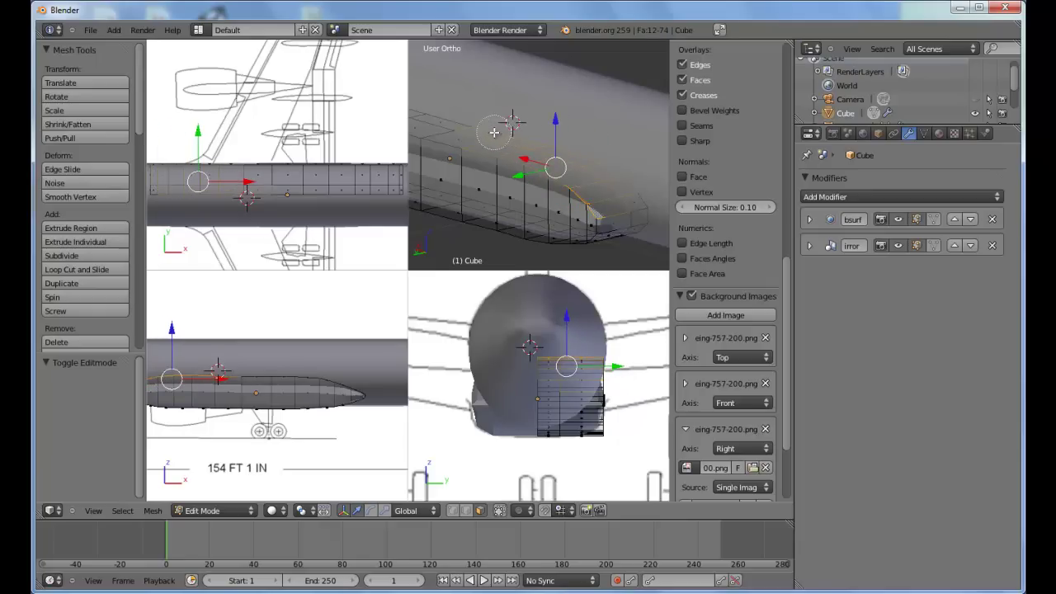
{"action": "right_click", "coordinate": [494, 131], "text": "shift"}
{"action": "mouse_move", "coordinate": [471, 128]}
{"action": "middle_mouse_down", "text": "shift"}
{"action": "mouse_move", "coordinate": [523, 132]}
{"action": "mouse_move", "coordinate": [542, 179]}
{"action": "mouse_move", "coordinate": [596, 171]}
{"action": "middle_mouse_up", "text": "shift"}
{"action": "key", "text": "c"}
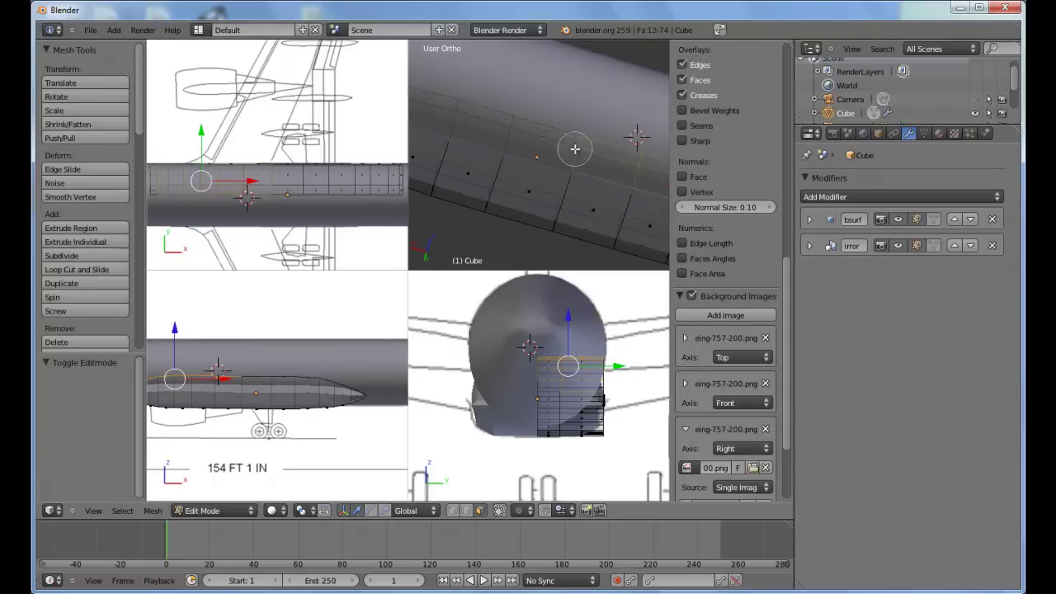
{"action": "left_click", "coordinate": [551, 127]}
{"action": "mouse_move", "coordinate": [549, 127]}
{"action": "left_mouse_down"}
{"action": "mouse_move", "coordinate": [519, 132]}
{"action": "mouse_move", "coordinate": [432, 103]}
{"action": "left_mouse_up"}
{"action": "right_click", "coordinate": [431, 102]}
{"action": "middle_click_drag", "start_coordinate": [522, 101], "coordinate": [626, 118], "text": "shift"}
{"action": "key", "text": "c"}
{"action": "left_click", "coordinate": [483, 108]}
{"action": "middle_click_drag", "start_coordinate": [485, 104], "coordinate": [530, 123]}
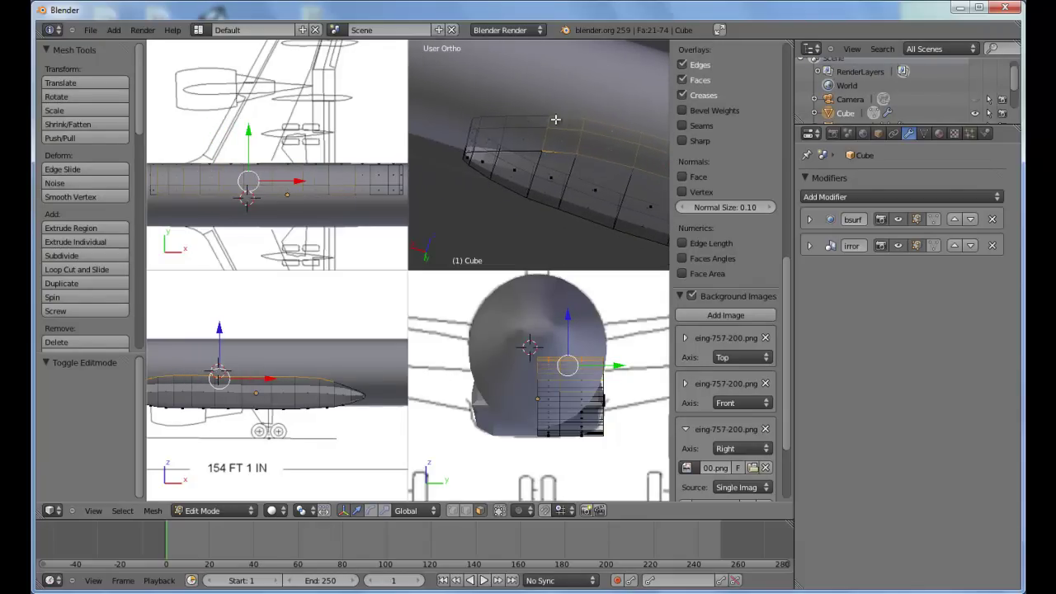
{"action": "right_click", "coordinate": [533, 122], "text": "shift"}
{"action": "right_click", "coordinate": [531, 122], "text": "shift"}
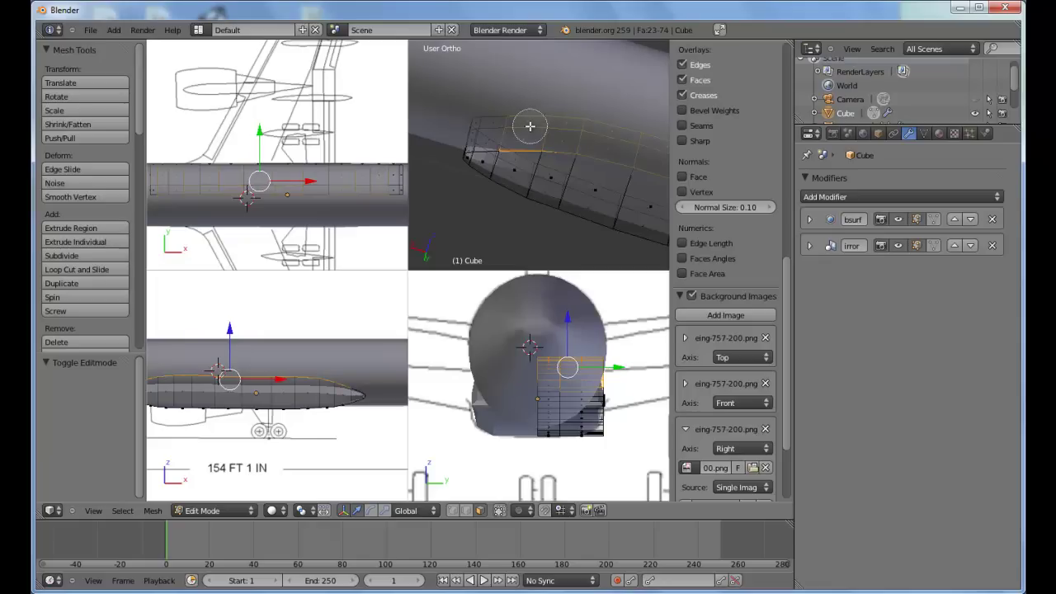
{"action": "key", "text": "x"}
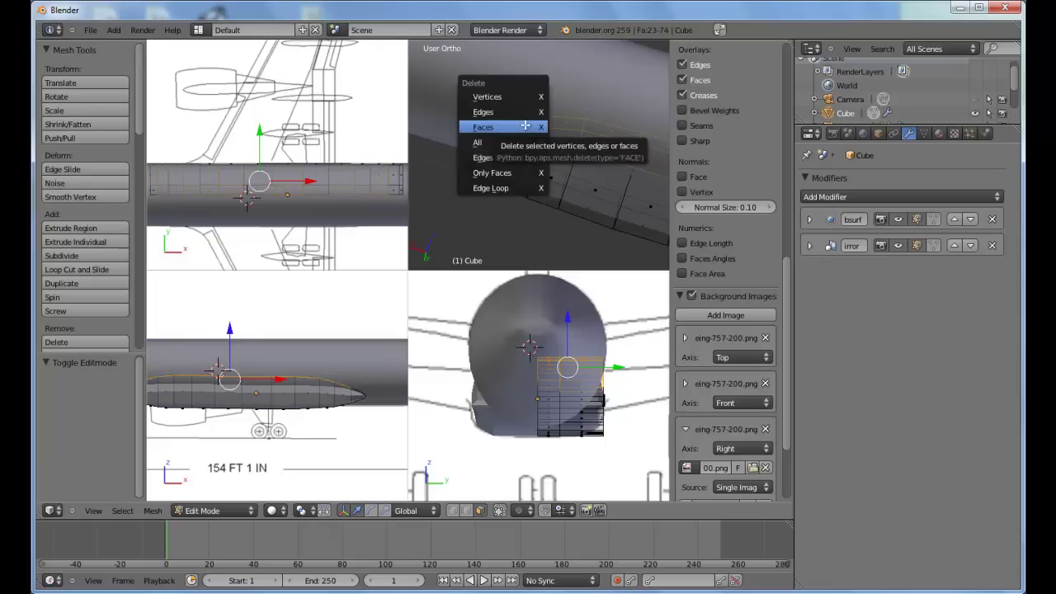
{"action": "left_click", "coordinate": [525, 125]}
{"action": "key", "text": "Tab"}
{"action": "middle_click_drag", "start_coordinate": [590, 154], "coordinate": [525, 216]}
{"action": "key", "text": "Tab"}
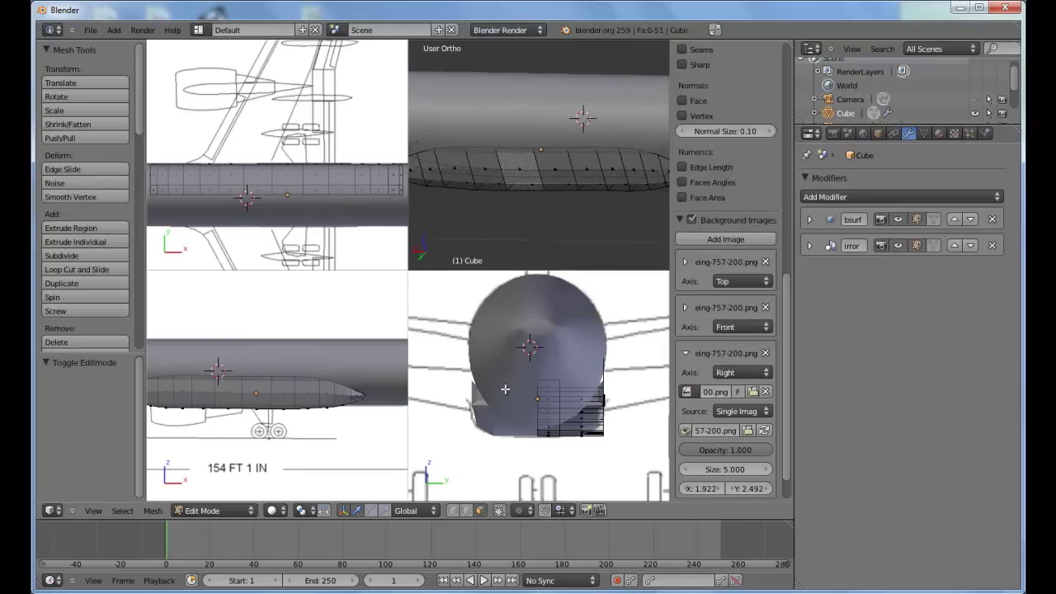
Step: In vertex selection mode, select the vertices along the fairing's upper outer edge and raise them 0.0445 on Z
{"action": "left_click", "coordinate": [454, 510]}
{"action": "key", "text": "c"}
{"action": "left_click_drag", "start_coordinate": [460, 139], "coordinate": [648, 144]}
{"action": "right_click", "coordinate": [648, 144]}
{"action": "mouse_move", "coordinate": [512, 131]}
{"action": "middle_mouse_down"}
{"action": "mouse_move", "coordinate": [495, 147]}
{"action": "mouse_move", "coordinate": [516, 142]}
{"action": "middle_mouse_up"}
{"action": "key", "text": "c"}
{"action": "left_click_drag", "start_coordinate": [514, 134], "coordinate": [437, 144]}
{"action": "right_click", "coordinate": [437, 145]}
{"action": "middle_click_drag", "start_coordinate": [608, 146], "coordinate": [486, 158], "text": "shift"}
{"action": "key", "text": "c"}
{"action": "left_click_drag", "start_coordinate": [578, 159], "coordinate": [589, 167]}
{"action": "right_click", "coordinate": [589, 166]}
{"action": "mouse_move", "coordinate": [589, 167]}
{"action": "middle_mouse_down"}
{"action": "mouse_move", "coordinate": [560, 132]}
{"action": "mouse_move", "coordinate": [545, 157]}
{"action": "mouse_move", "coordinate": [547, 170]}
{"action": "mouse_move", "coordinate": [599, 123]}
{"action": "mouse_move", "coordinate": [598, 154]}
{"action": "mouse_move", "coordinate": [611, 155]}
{"action": "middle_mouse_up"}
{"action": "key", "text": "c"}
{"action": "middle_click", "coordinate": [562, 132]}
{"action": "right_click", "coordinate": [593, 210]}
{"action": "middle_click_drag", "start_coordinate": [593, 210], "coordinate": [571, 165]}
{"action": "key", "text": "c"}
{"action": "right_click", "coordinate": [622, 212]}
{"action": "middle_click_drag", "start_coordinate": [616, 199], "coordinate": [564, 121], "text": "shift"}
{"action": "key", "text": "c"}
{"action": "middle_click_drag", "start_coordinate": [574, 169], "coordinate": [591, 207]}
{"action": "right_click", "coordinate": [592, 207]}
{"action": "mouse_move", "coordinate": [567, 152]}
{"action": "middle_mouse_down"}
{"action": "mouse_move", "coordinate": [523, 189]}
{"action": "mouse_move", "coordinate": [529, 178]}
{"action": "middle_mouse_up"}
{"action": "key", "text": "c"}
{"action": "middle_click", "coordinate": [577, 111]}
{"action": "right_click", "coordinate": [582, 120]}
{"action": "key", "text": "g"}
{"action": "key", "text": "z"}
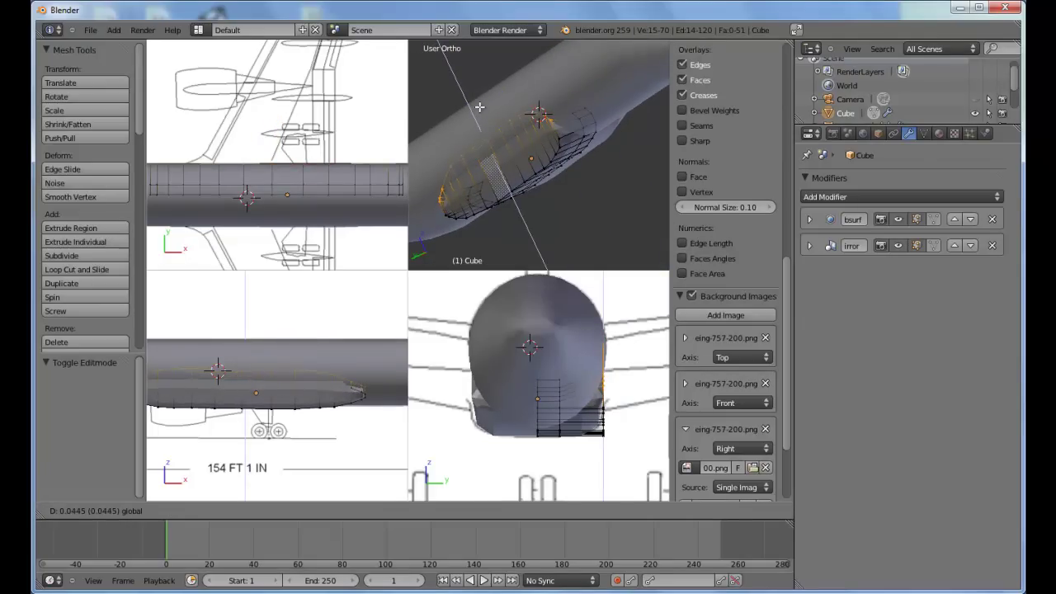
{"action": "left_click", "coordinate": [479, 107]}
Step: Flatten the selected upper edge vertices by scaling them along Z to about 0.46
{"action": "key", "text": "s"}
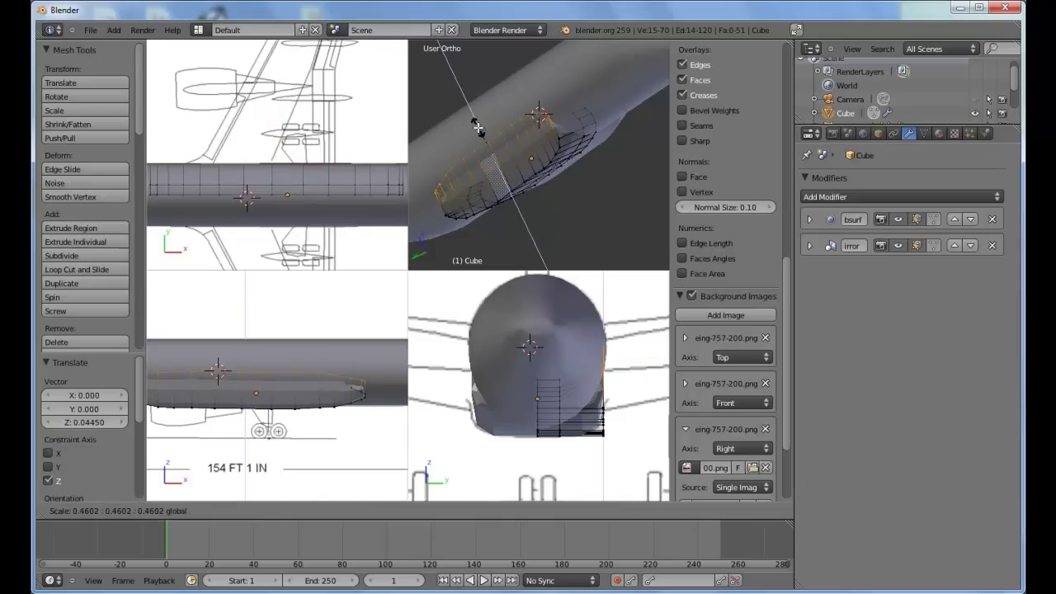
{"action": "left_click", "coordinate": [479, 128]}
{"action": "key", "text": "Tab"}
{"action": "middle_click_drag", "start_coordinate": [528, 191], "coordinate": [543, 168]}
{"action": "key", "text": "Tab"}
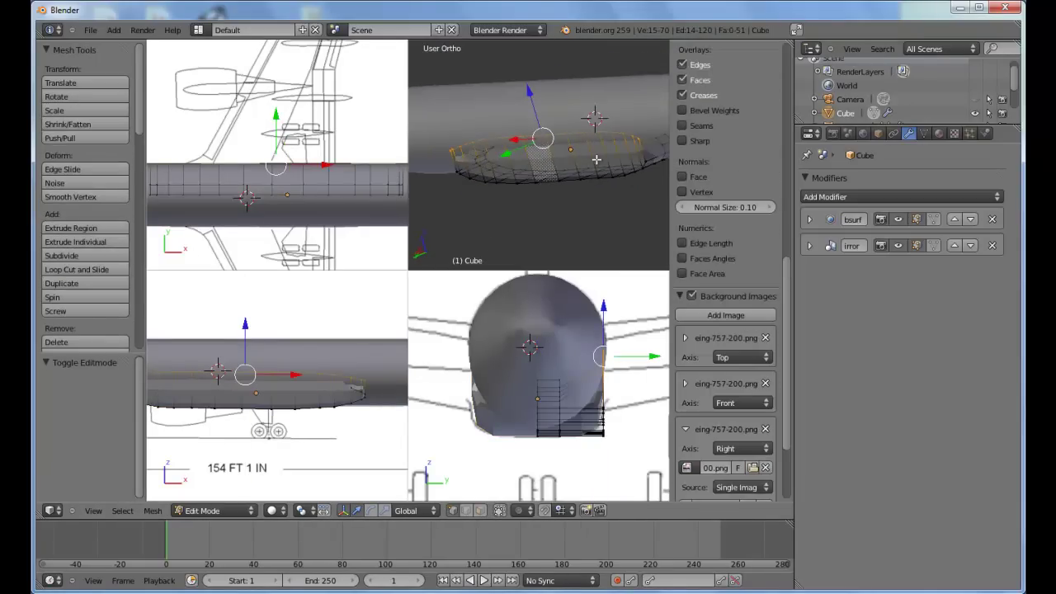
Step: Cut a centred lengthwise edge loop along the fairing's side and move it outward about 0.023 on Y
{"action": "key", "text": "ctrl+r"}
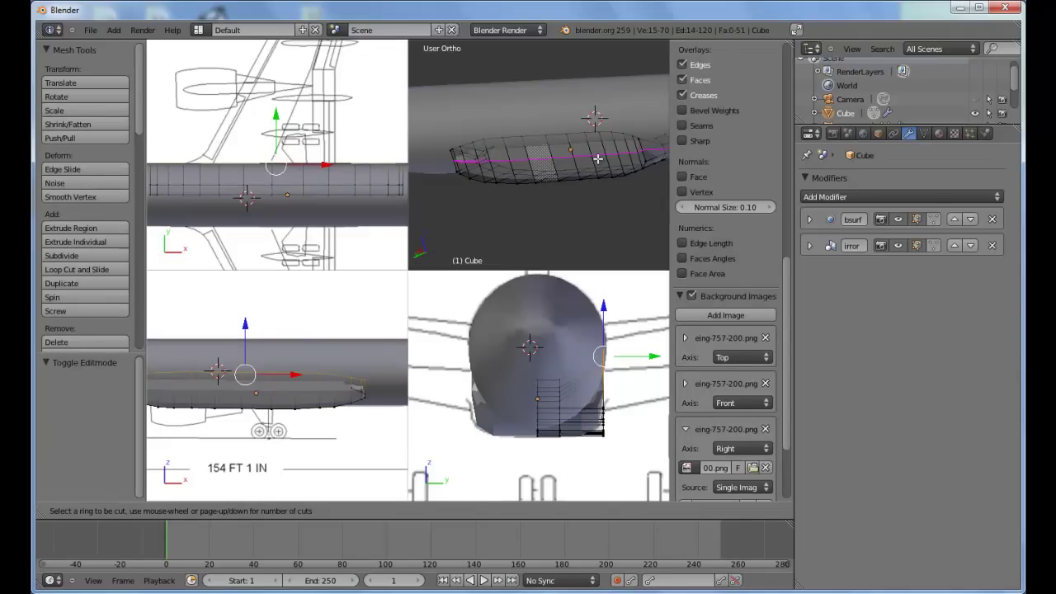
{"action": "left_click", "coordinate": [597, 158]}
{"action": "right_click", "coordinate": [597, 158]}
{"action": "middle_click_drag", "start_coordinate": [532, 173], "coordinate": [528, 191]}
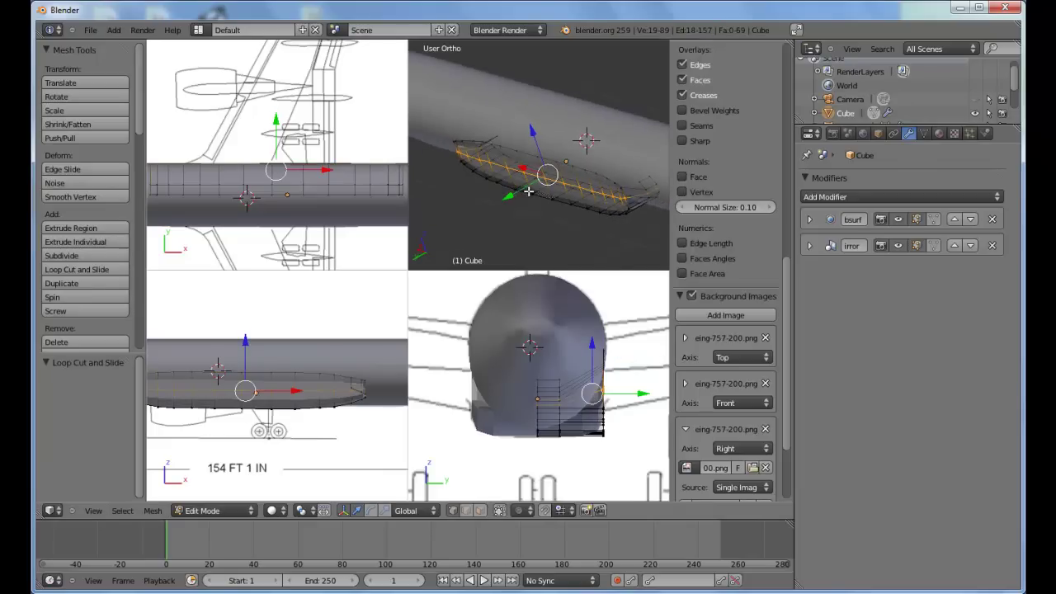
{"action": "left_click_drag", "start_coordinate": [512, 198], "coordinate": [509, 198]}
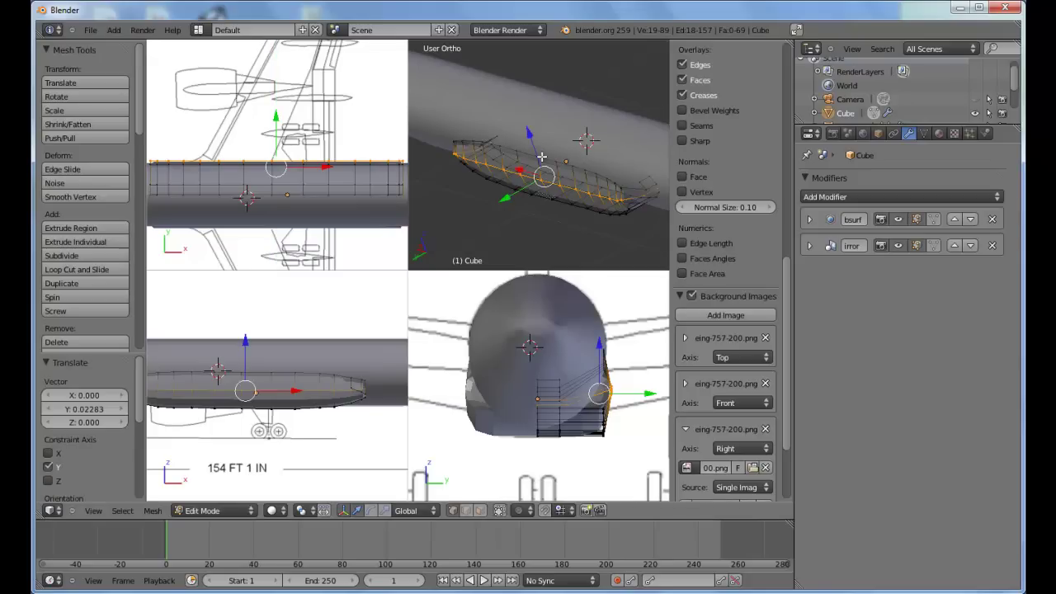
Step: Select the fairing's open upper boundary loop and lower it about 0.049 on Z
{"action": "right_click", "coordinate": [542, 157]}
{"action": "right_click", "coordinate": [551, 156], "text": "alt"}
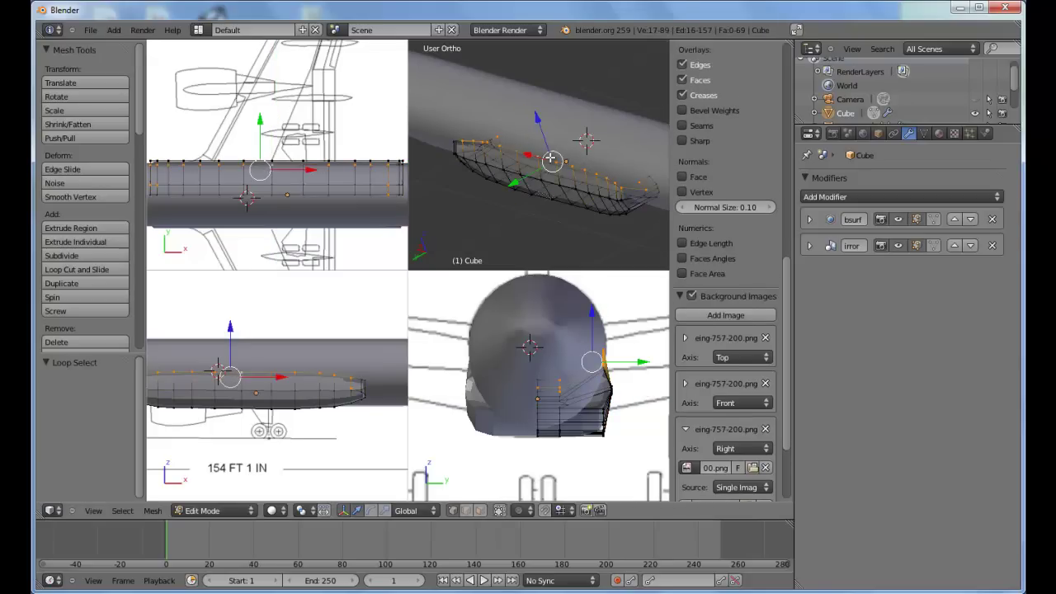
{"action": "mouse_move", "coordinate": [540, 116]}
{"action": "left_mouse_down"}
{"action": "mouse_move", "coordinate": [583, 135]}
{"action": "mouse_move", "coordinate": [546, 126]}
{"action": "left_mouse_up"}
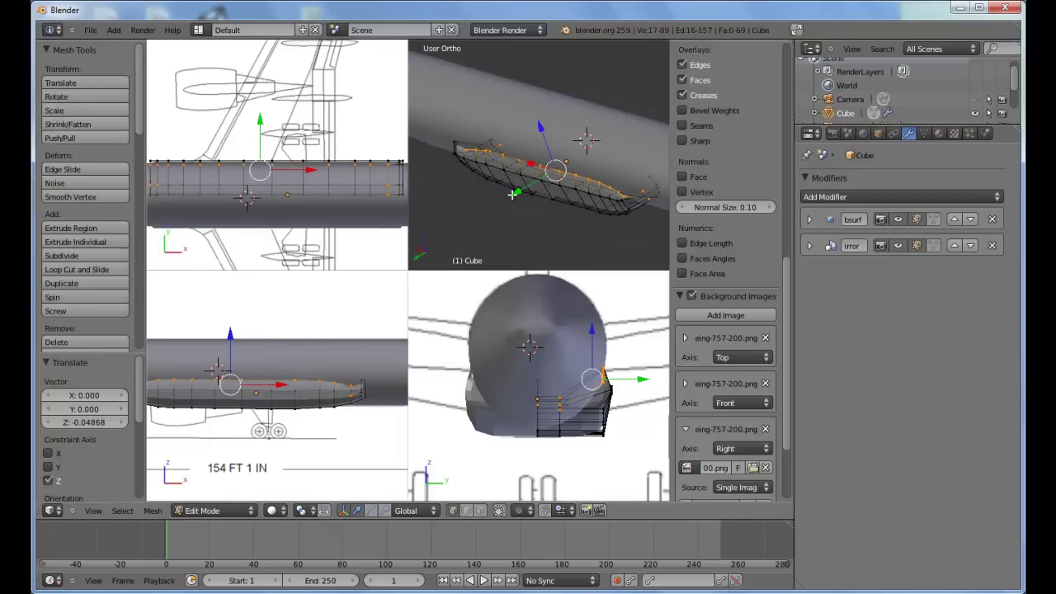
{"action": "key", "text": "Tab"}
{"action": "mouse_move", "coordinate": [532, 188]}
{"action": "middle_mouse_down"}
{"action": "mouse_move", "coordinate": [518, 170]}
{"action": "mouse_move", "coordinate": [541, 196]}
{"action": "mouse_move", "coordinate": [550, 185]}
{"action": "middle_mouse_up"}
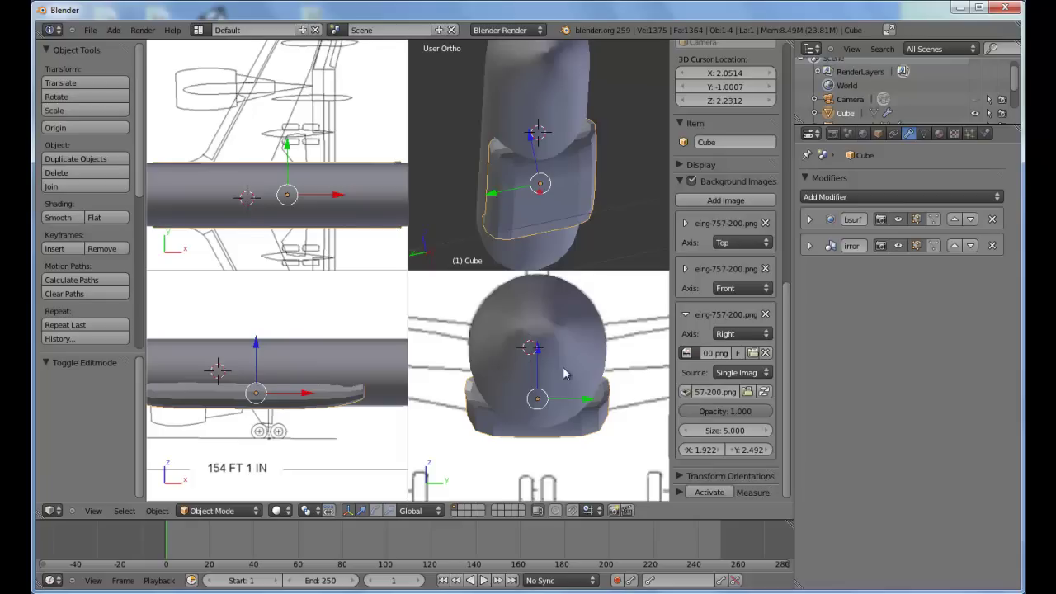
Step: Scale the whole fairing to about 0.92 on Y and set its shading to smooth
{"action": "key", "text": "z"}
{"action": "key", "text": "z"}
{"action": "key", "text": "s"}
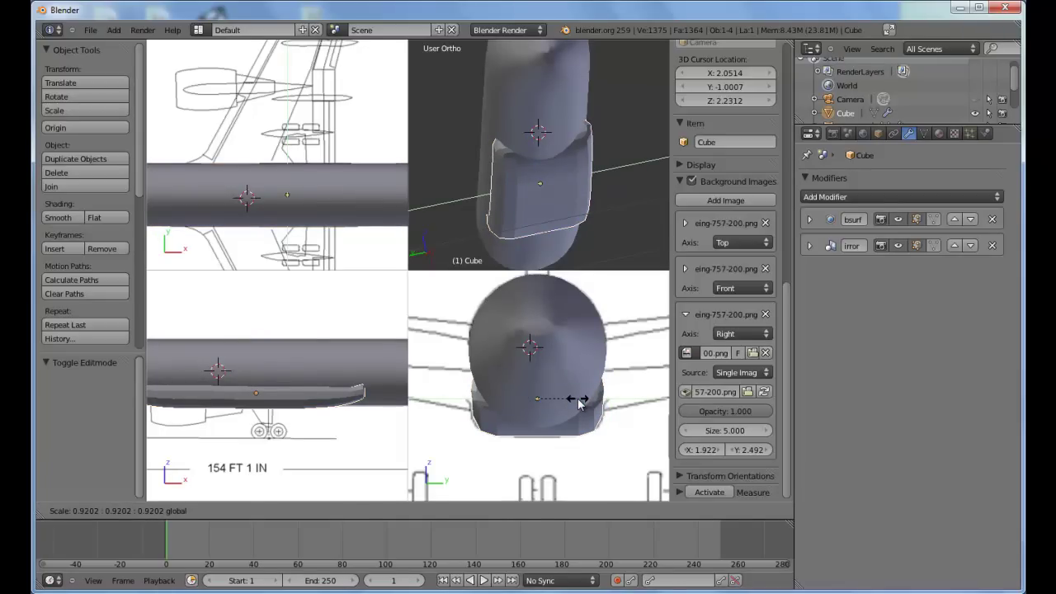
{"action": "left_click", "coordinate": [580, 402]}
{"action": "mouse_move", "coordinate": [552, 151]}
{"action": "middle_mouse_down"}
{"action": "mouse_move", "coordinate": [551, 180]}
{"action": "mouse_move", "coordinate": [594, 101]}
{"action": "mouse_move", "coordinate": [619, 104]}
{"action": "mouse_move", "coordinate": [614, 118]}
{"action": "middle_mouse_up"}
{"action": "left_click", "coordinate": [58, 217]}
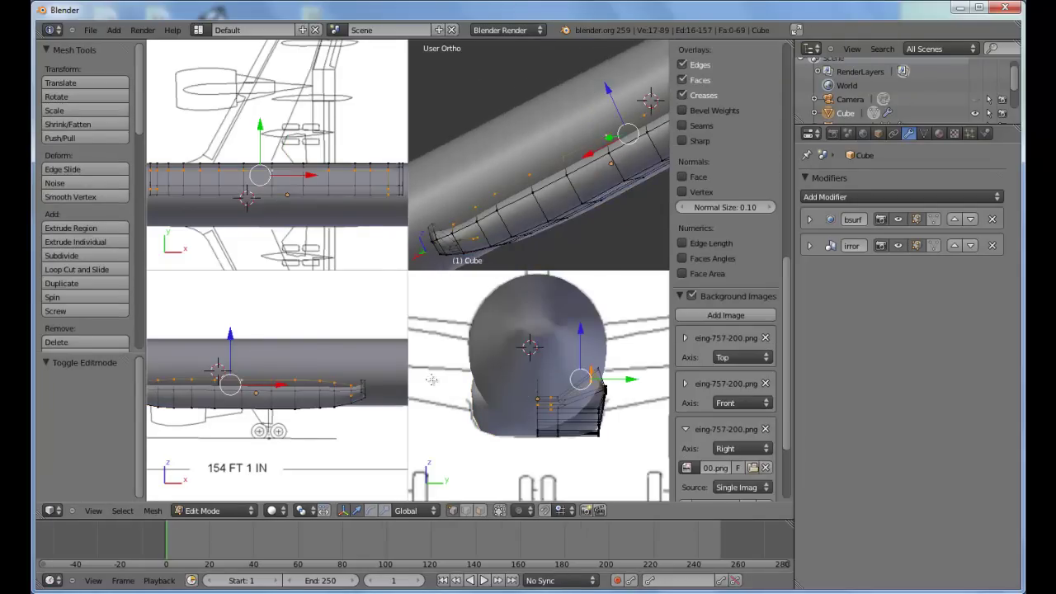
{"action": "key", "text": "Tab"}
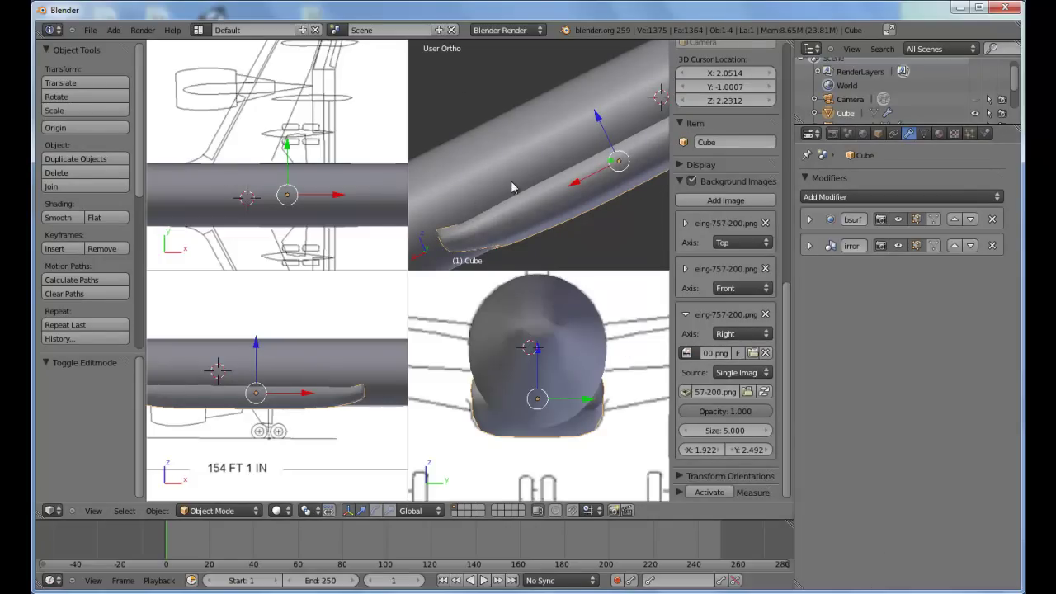
{"action": "left_click", "coordinate": [413, 593]}
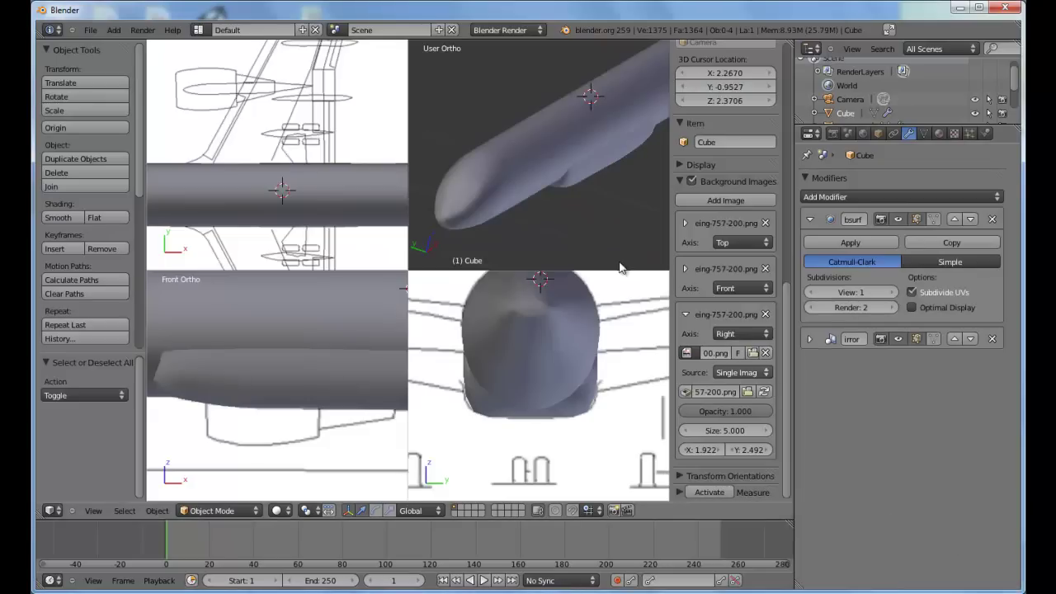
Step: Hide the camera object that blocks the perspective view of the fairing
{"action": "mouse_move", "coordinate": [554, 200]}
{"action": "middle_mouse_down"}
{"action": "mouse_move", "coordinate": [571, 212]}
{"action": "mouse_move", "coordinate": [563, 198]}
{"action": "middle_mouse_up"}
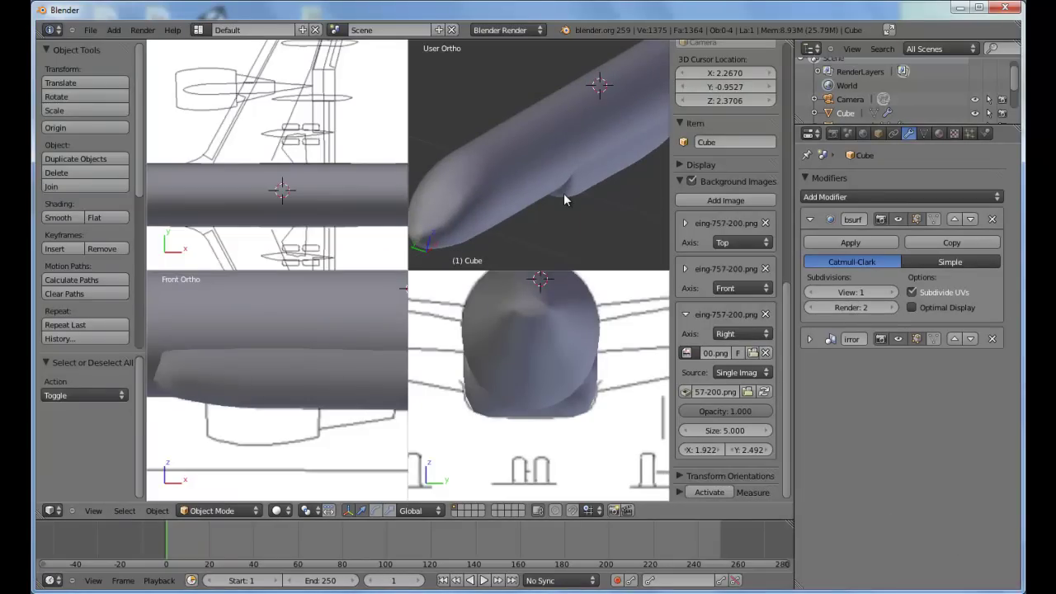
{"action": "mouse_move", "coordinate": [547, 187]}
{"action": "middle_mouse_down"}
{"action": "mouse_move", "coordinate": [547, 168]}
{"action": "mouse_move", "coordinate": [563, 176]}
{"action": "middle_mouse_up"}
{"action": "right_click", "coordinate": [565, 178]}
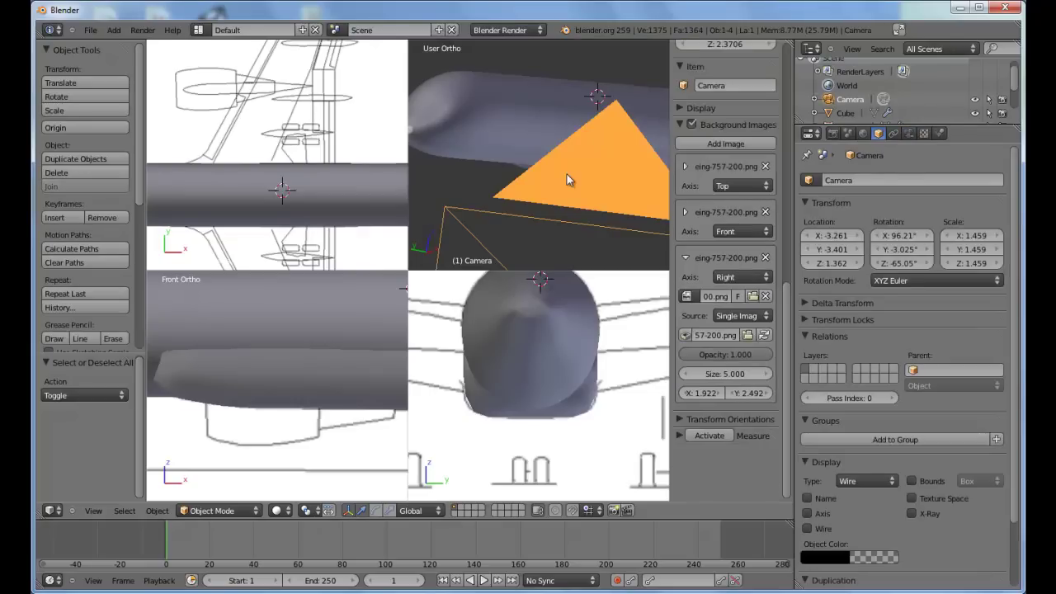
{"action": "key", "text": "h"}
Step: Compare the fairing's outline with the front and right blueprints in wireframe and solid shading
{"action": "right_click", "coordinate": [585, 148]}
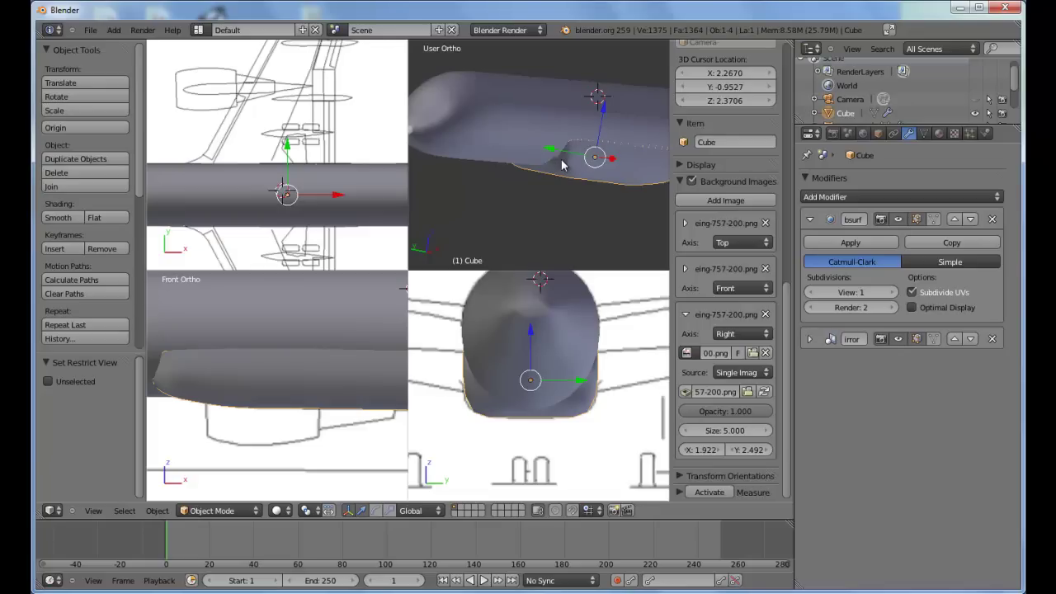
{"action": "mouse_move", "coordinate": [572, 166]}
{"action": "middle_mouse_down"}
{"action": "mouse_move", "coordinate": [558, 154]}
{"action": "mouse_move", "coordinate": [533, 174]}
{"action": "mouse_move", "coordinate": [560, 182]}
{"action": "mouse_move", "coordinate": [565, 155]}
{"action": "middle_mouse_up"}
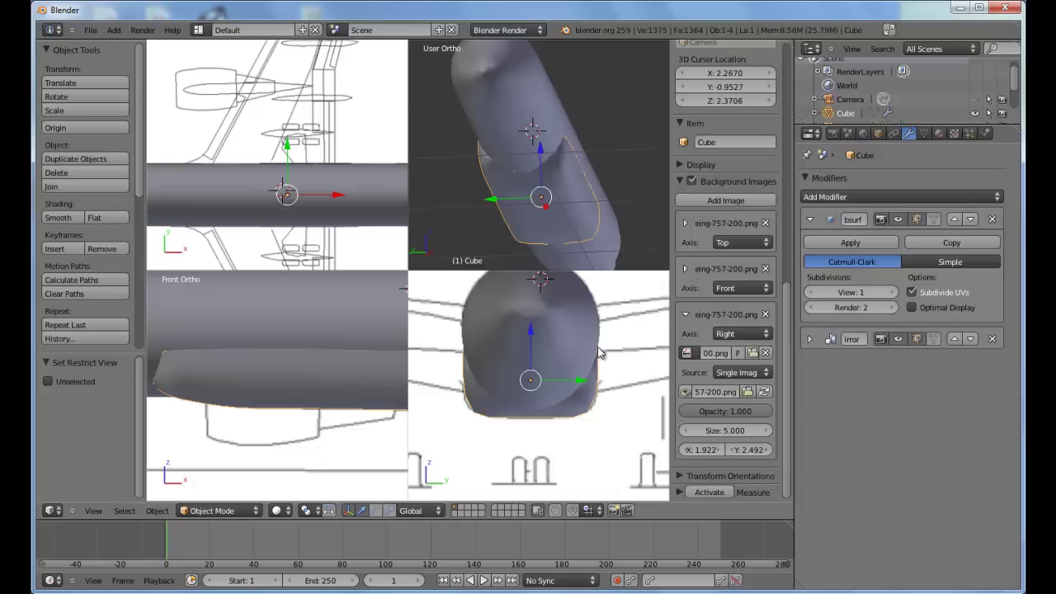
{"action": "key", "text": "z"}
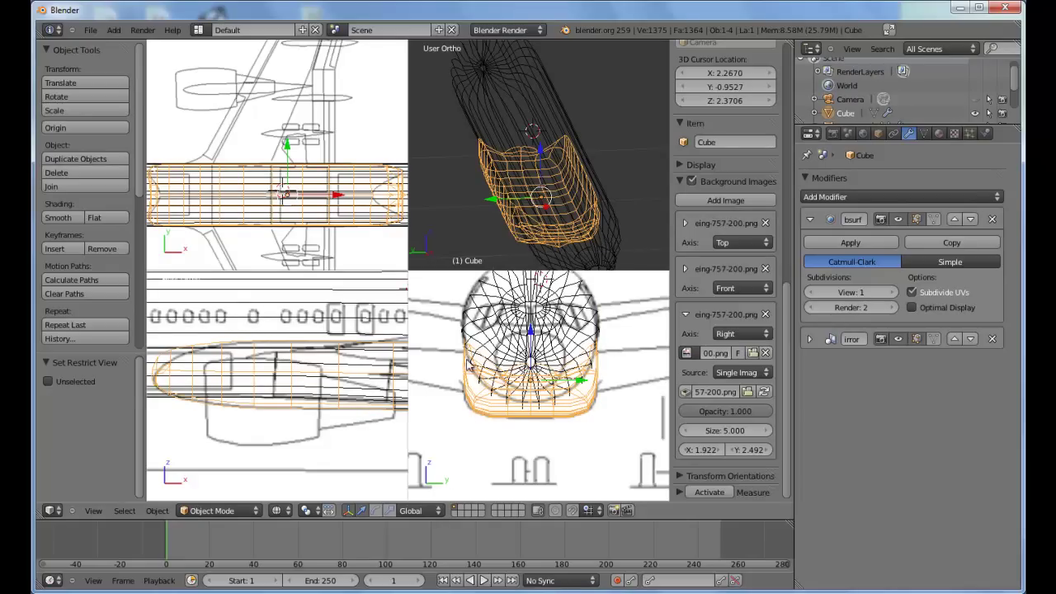
{"action": "key", "text": "z"}
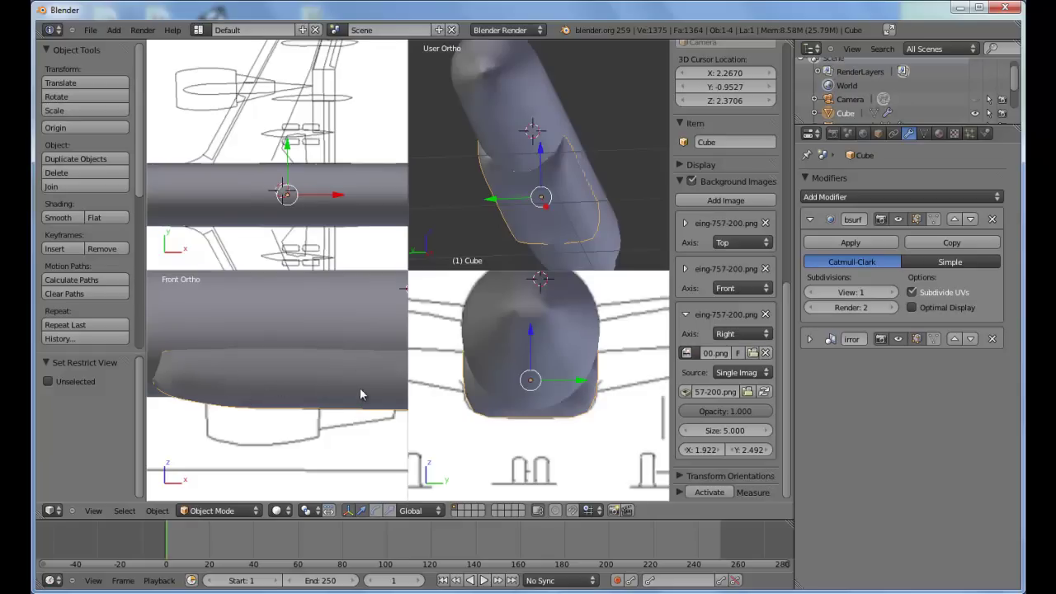
{"action": "key", "text": "z"}
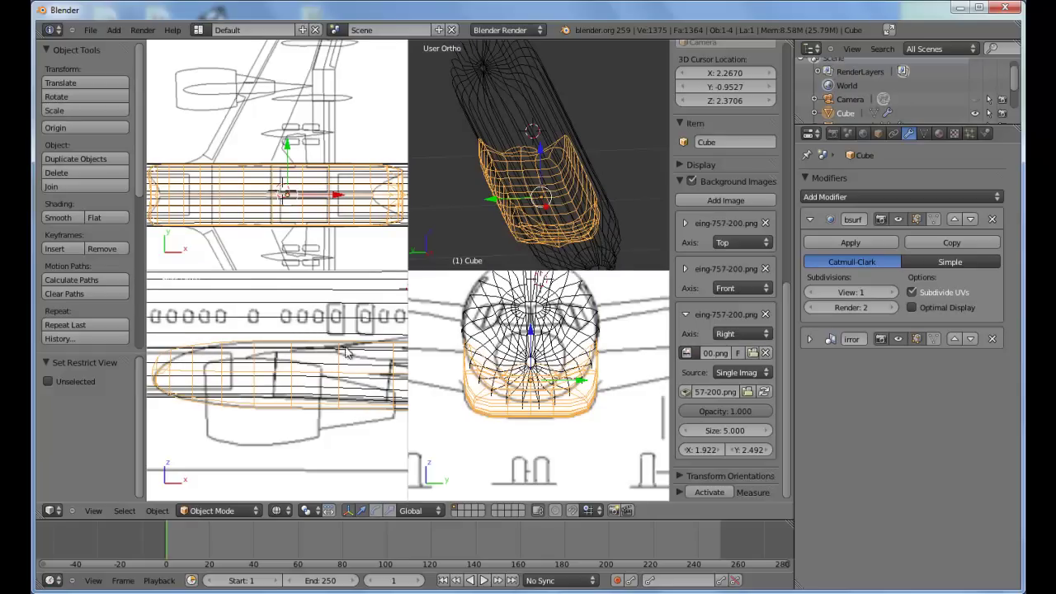
{"action": "key", "text": "z"}
{"action": "middle_click_drag", "start_coordinate": [560, 154], "coordinate": [588, 154]}
{"action": "key", "text": "a"}
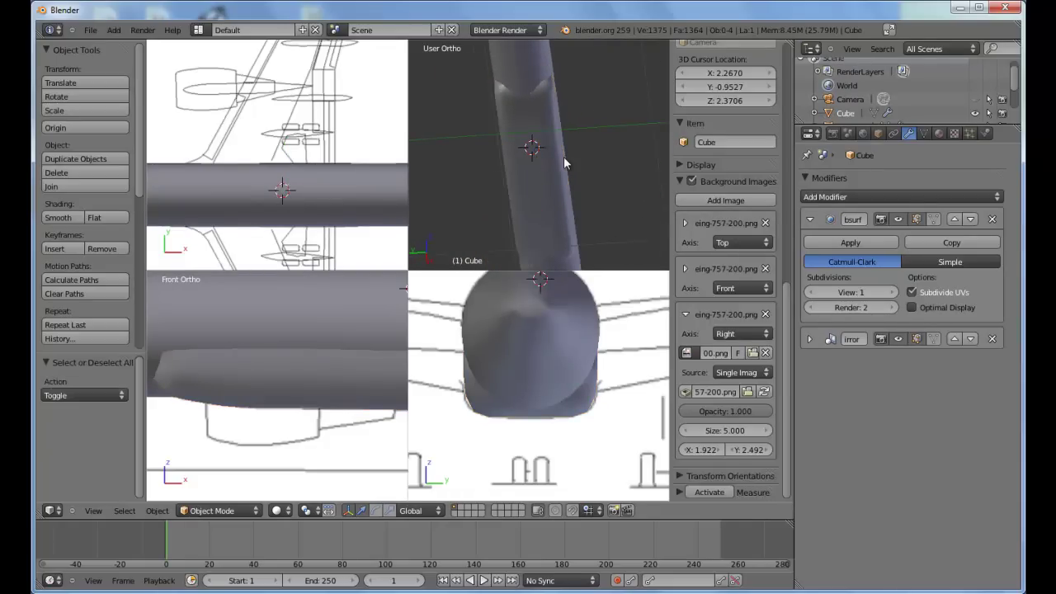
Step: Render the current frame to examine the fuselage and fairing, and return to the viewports
{"action": "key", "text": "F12"}
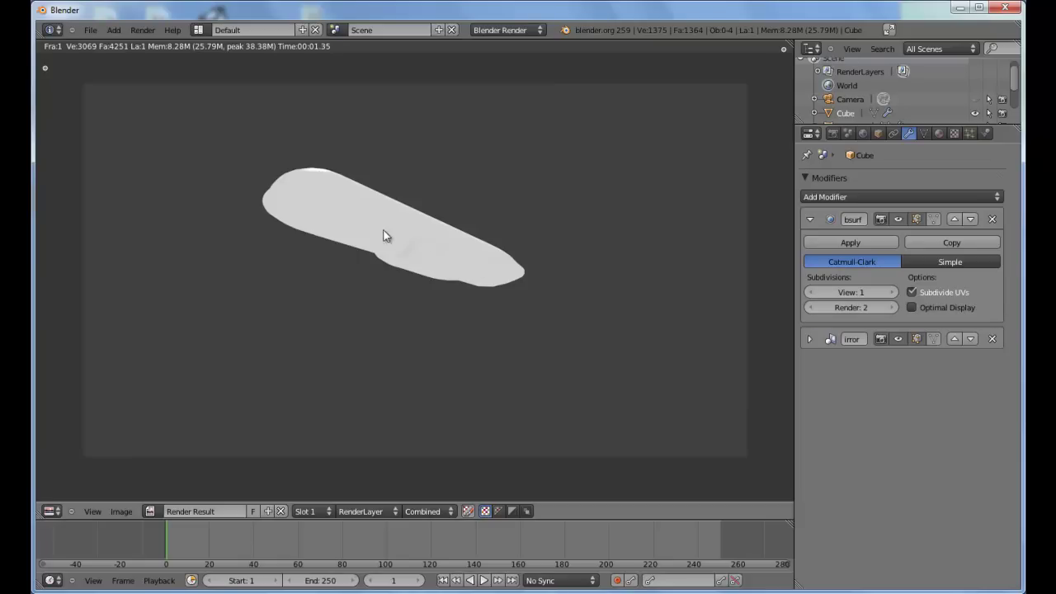
{"action": "key", "text": "Escape"}
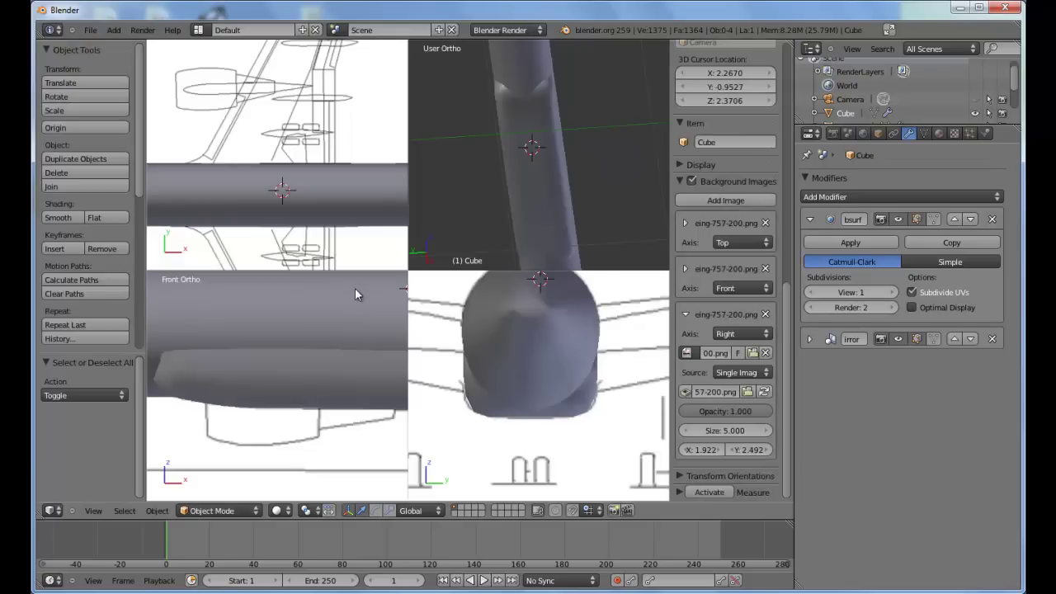
{"action": "middle_click_drag", "start_coordinate": [538, 217], "coordinate": [520, 109]}
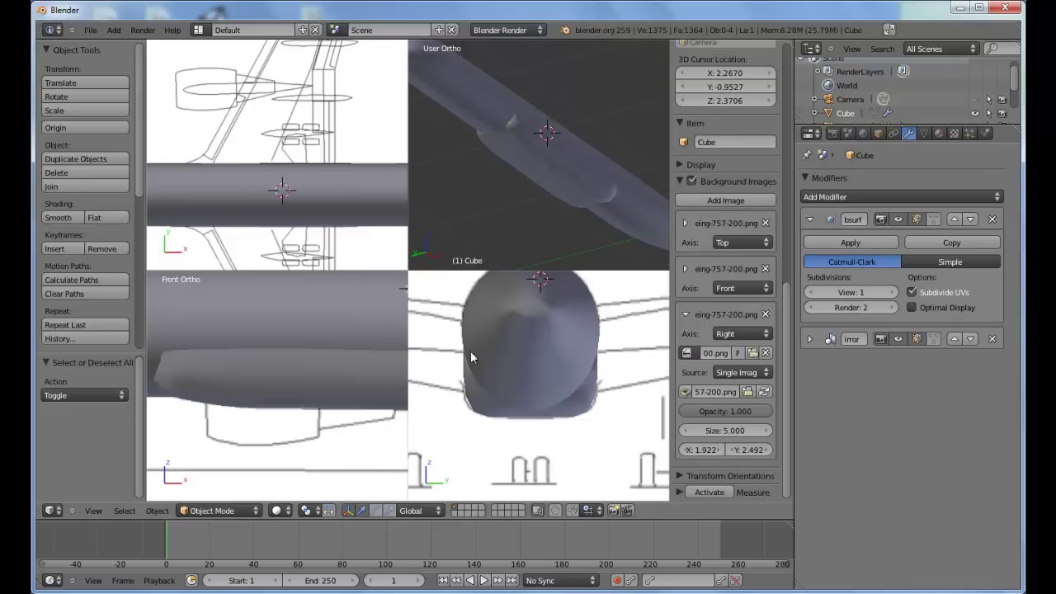
Step: Set the View subdivisions of the fairing's Subdivision Surface modifier to 2
{"action": "middle_click_drag", "start_coordinate": [616, 384], "coordinate": [538, 413], "text": "shift"}
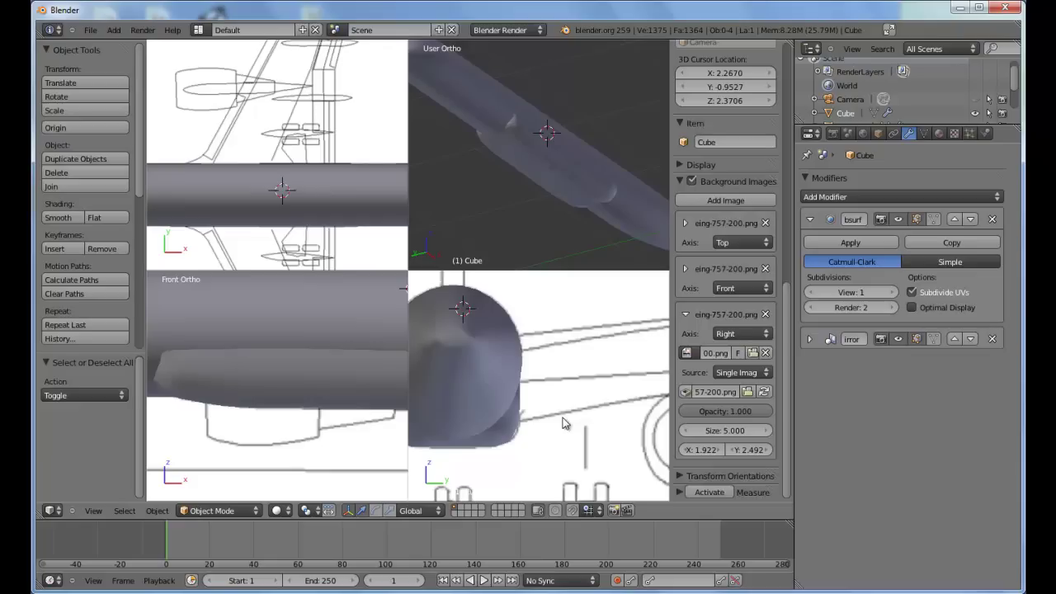
{"action": "right_click", "coordinate": [515, 438]}
{"action": "middle_click_drag", "start_coordinate": [514, 438], "coordinate": [542, 444], "text": "shift"}
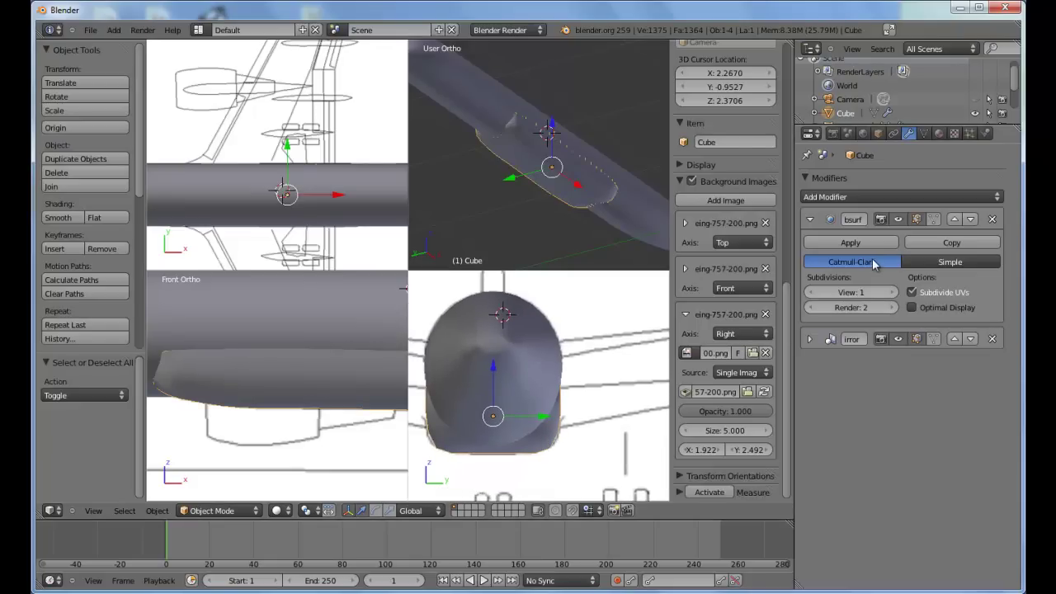
{"action": "right_click", "coordinate": [536, 397]}
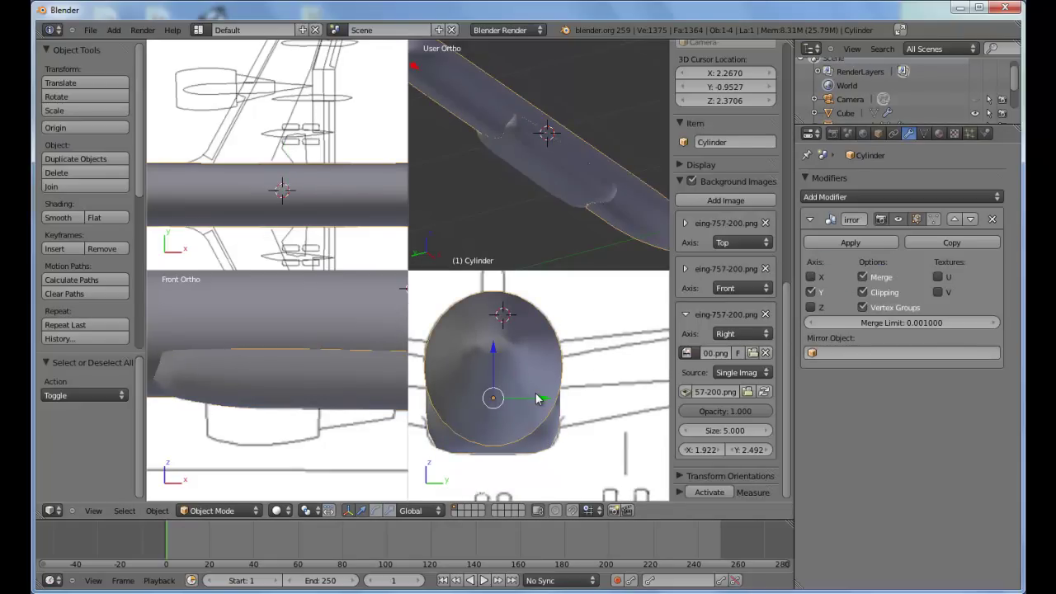
{"action": "right_click", "coordinate": [550, 430]}
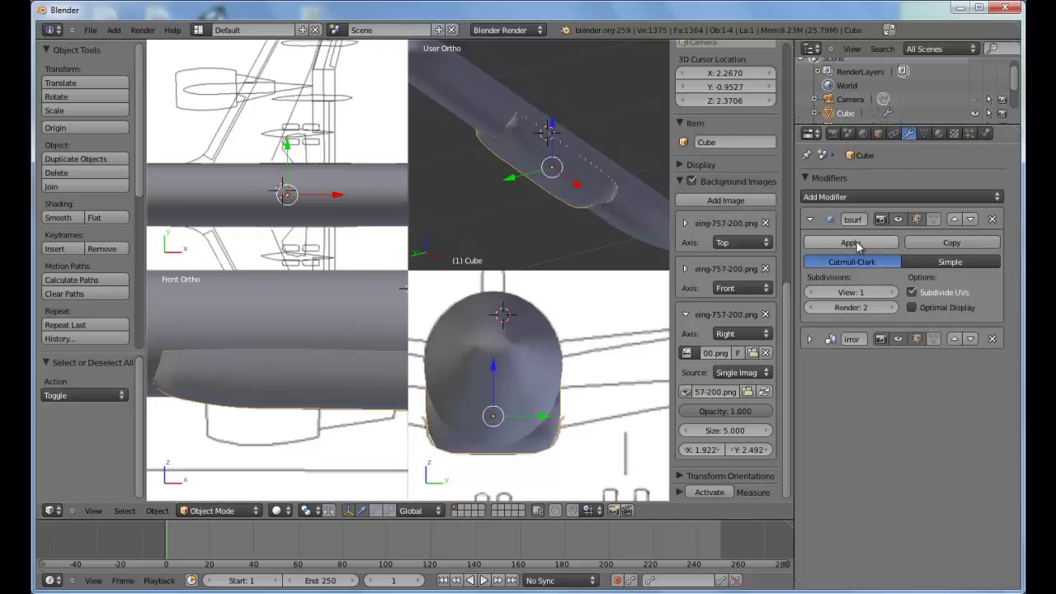
{"action": "left_click", "coordinate": [891, 293]}
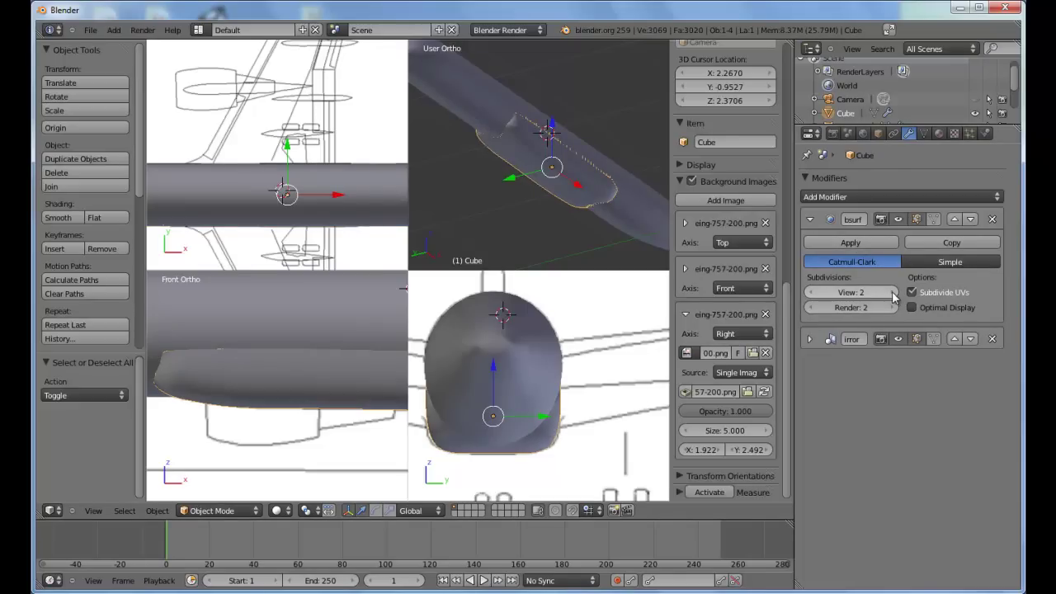
Step: Set the View subdivisions of the fairing's Subdivision Surface modifier to 1 and apply the modifier
{"action": "left_click", "coordinate": [892, 292]}
{"action": "left_click", "coordinate": [811, 293]}
{"action": "left_click", "coordinate": [812, 293]}
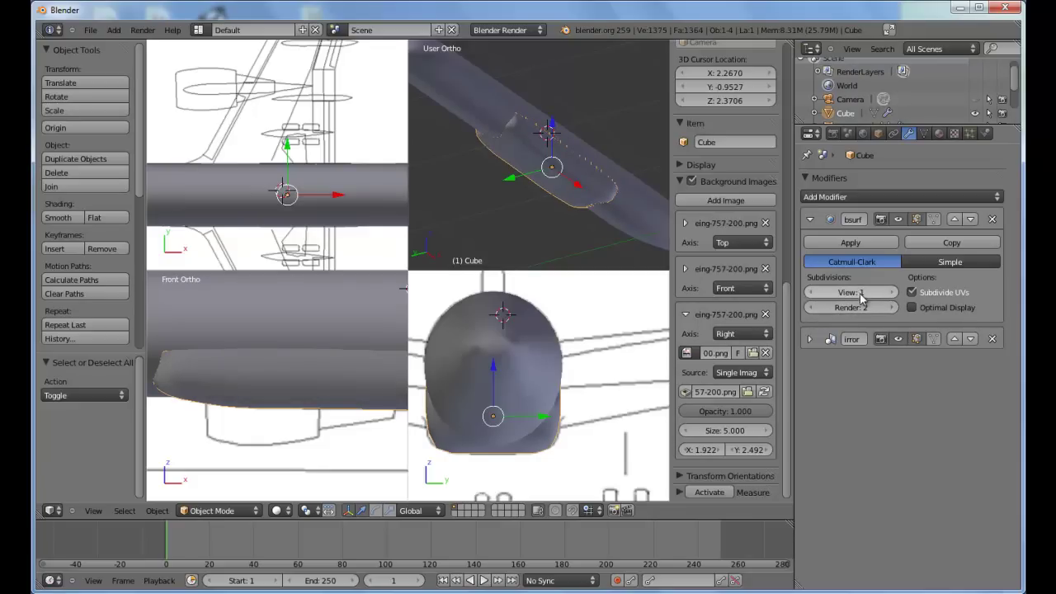
{"action": "left_click", "coordinate": [911, 308]}
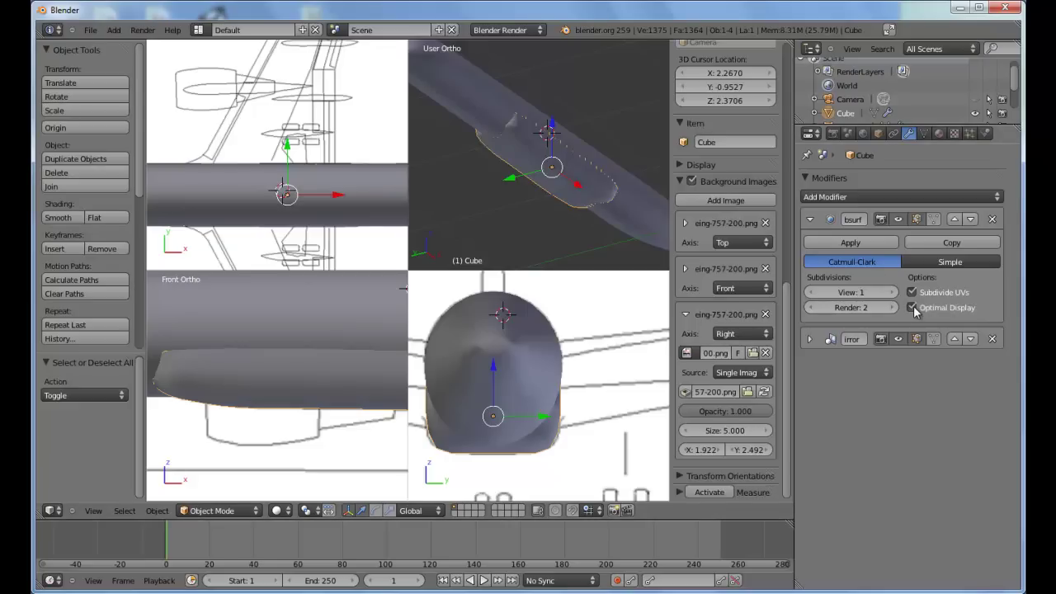
{"action": "left_click", "coordinate": [911, 308]}
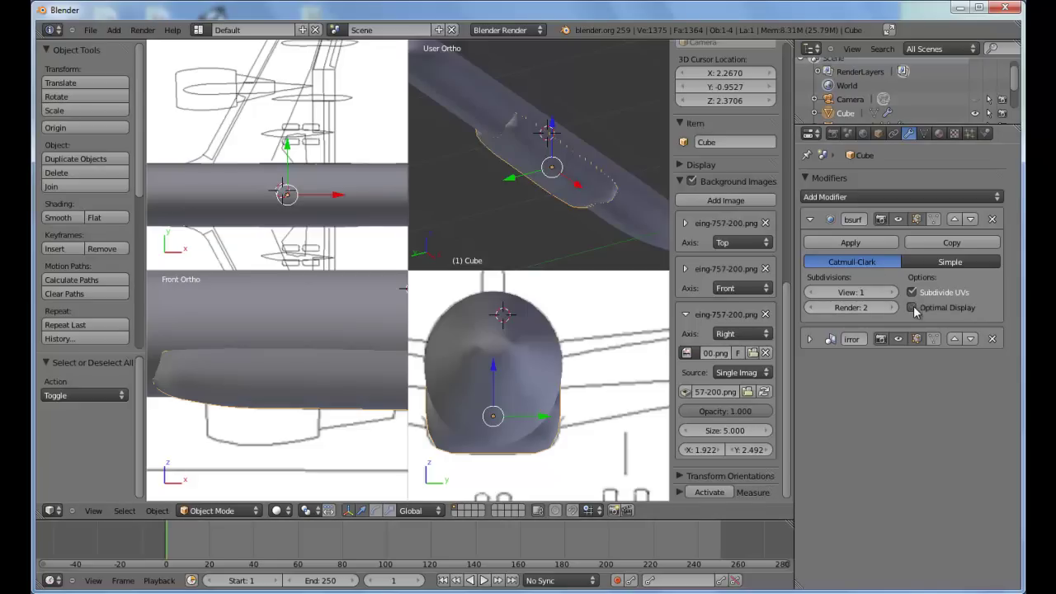
{"action": "left_click", "coordinate": [851, 244]}
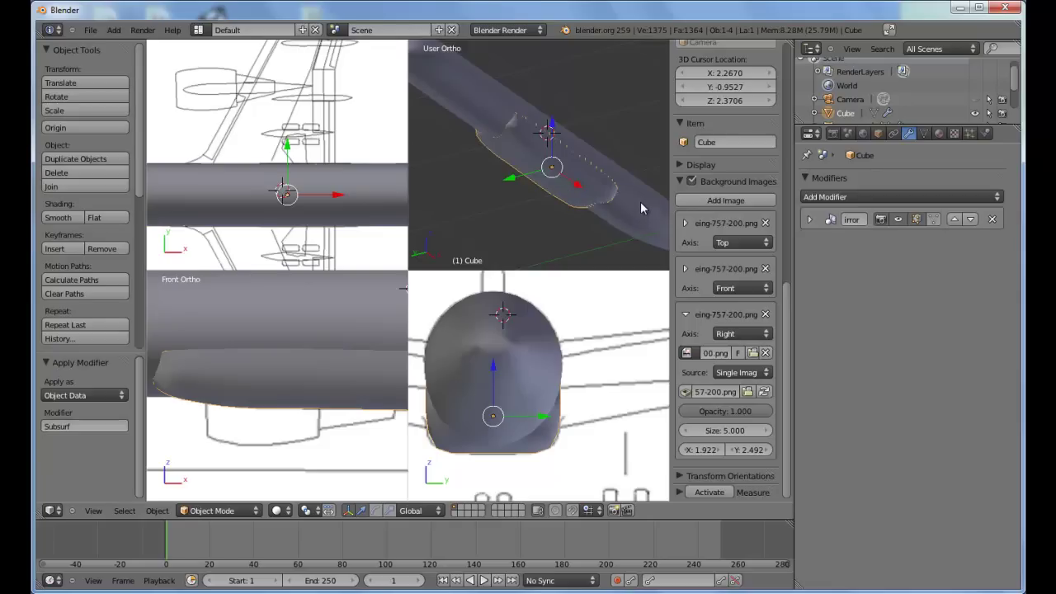
Step: Join the belly fairing with the fuselage into one object and turn off the Y axis of its Mirror modifier
{"action": "right_click", "coordinate": [642, 210]}
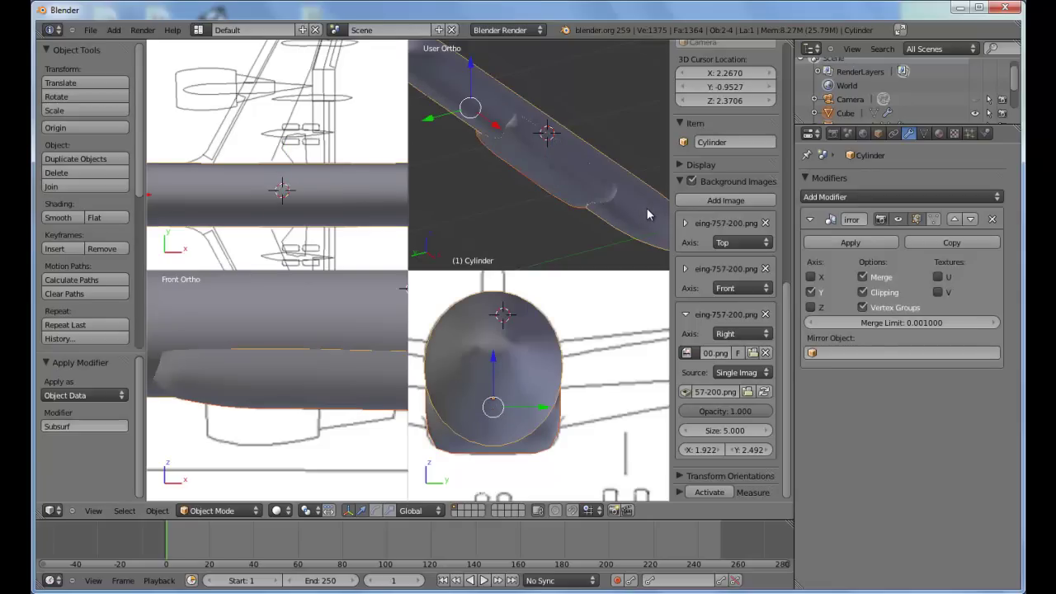
{"action": "key", "text": "ctrl+j"}
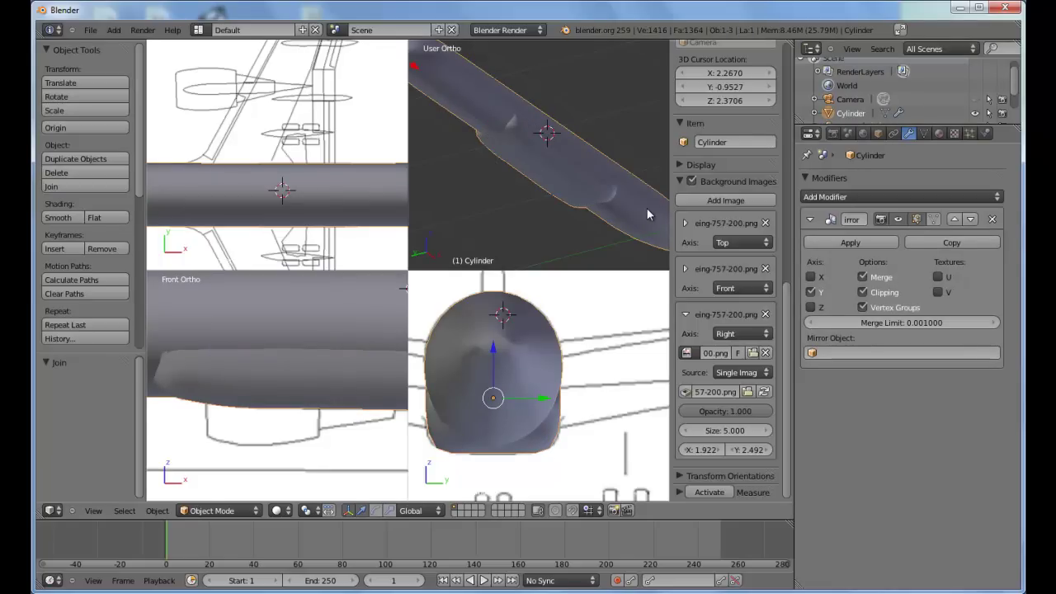
{"action": "middle_click_drag", "start_coordinate": [491, 133], "coordinate": [575, 141]}
{"action": "left_click", "coordinate": [812, 292]}
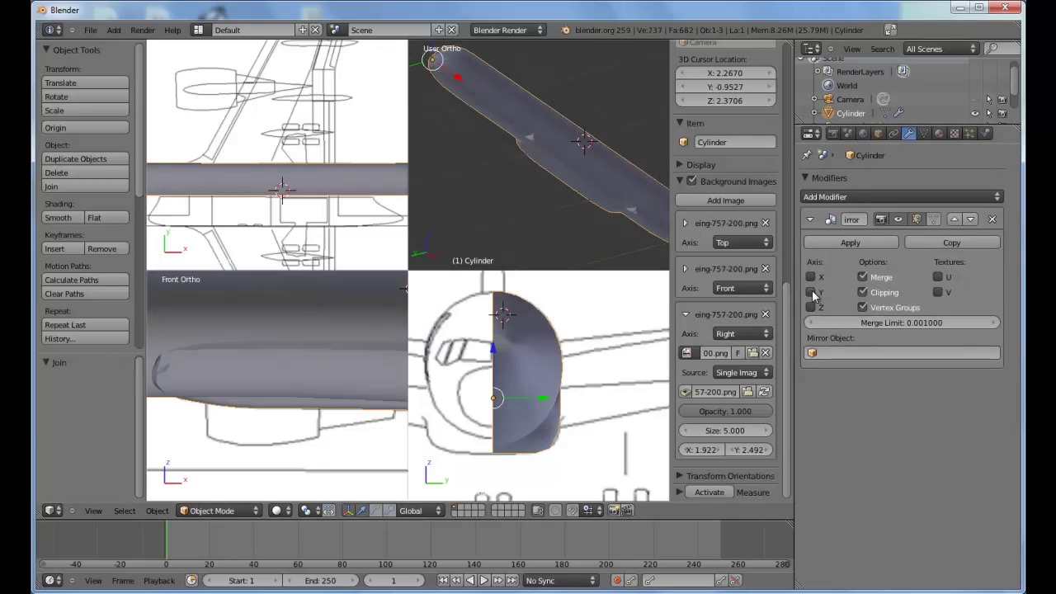
{"action": "middle_click_drag", "start_coordinate": [507, 154], "coordinate": [518, 108]}
Step: Delete the faces at the fairing's front end that lie hidden inside the fuselage
{"action": "key", "text": "Tab"}
{"action": "middle_click_drag", "start_coordinate": [549, 173], "coordinate": [573, 146], "text": "shift"}
{"action": "scroll", "coordinate": [572, 187], "scroll_direction": "up", "scroll_amount": 6}
{"action": "mouse_move", "coordinate": [572, 187]}
{"action": "middle_mouse_down"}
{"action": "mouse_move", "coordinate": [545, 212]}
{"action": "mouse_move", "coordinate": [535, 191]}
{"action": "mouse_move", "coordinate": [544, 160]}
{"action": "middle_mouse_up"}
{"action": "key", "text": "a"}
{"action": "key", "text": "c"}
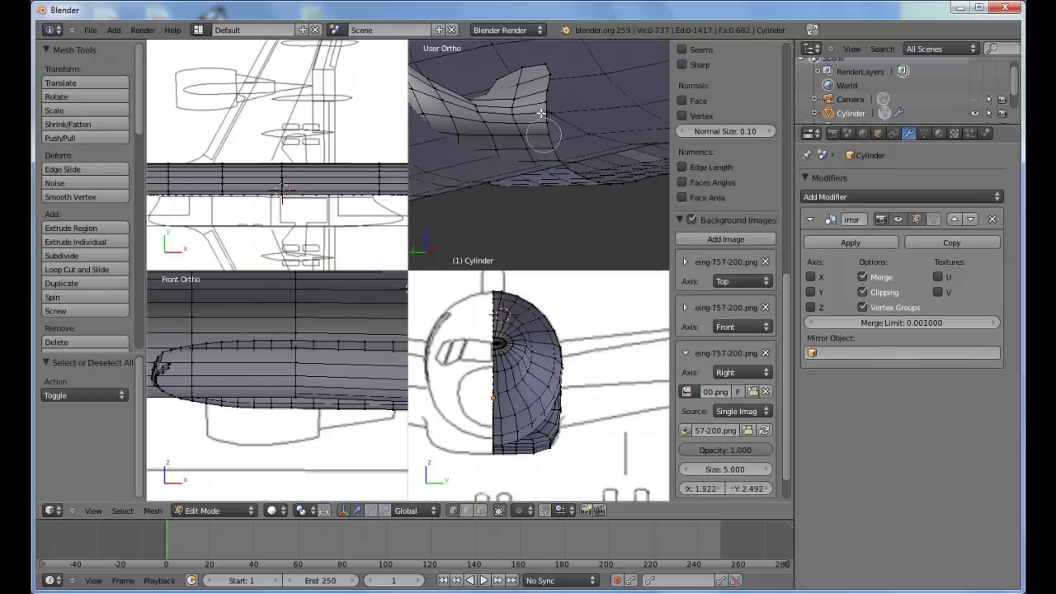
{"action": "right_click", "coordinate": [538, 75]}
{"action": "right_click", "coordinate": [541, 74]}
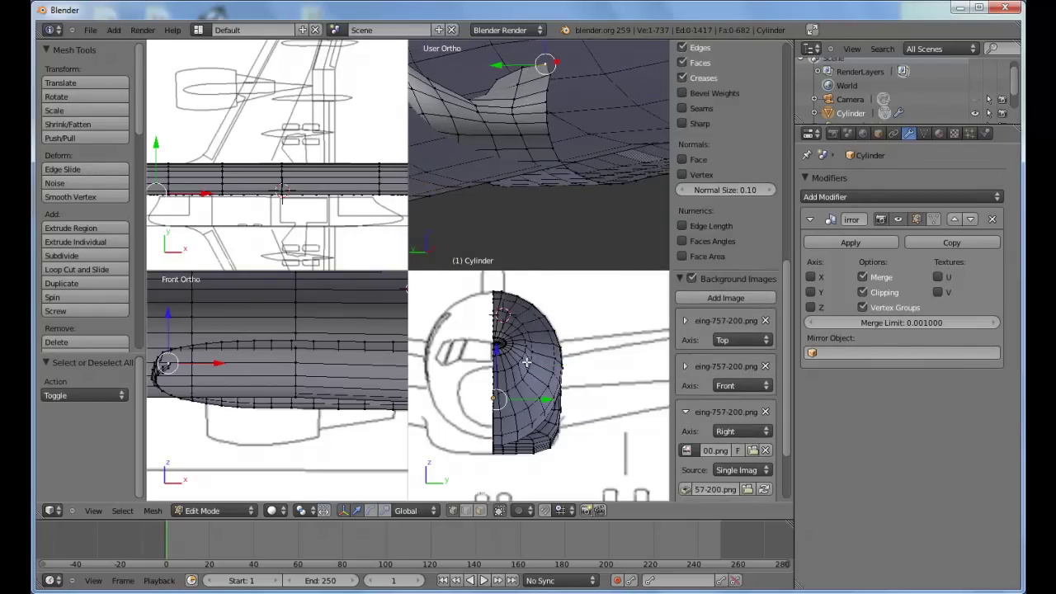
{"action": "key", "text": "a"}
{"action": "key", "text": "c"}
{"action": "mouse_move", "coordinate": [529, 131]}
{"action": "left_mouse_down"}
{"action": "mouse_move", "coordinate": [489, 103]}
{"action": "mouse_move", "coordinate": [519, 122]}
{"action": "mouse_move", "coordinate": [525, 91]}
{"action": "left_mouse_up"}
{"action": "key", "text": "Escape"}
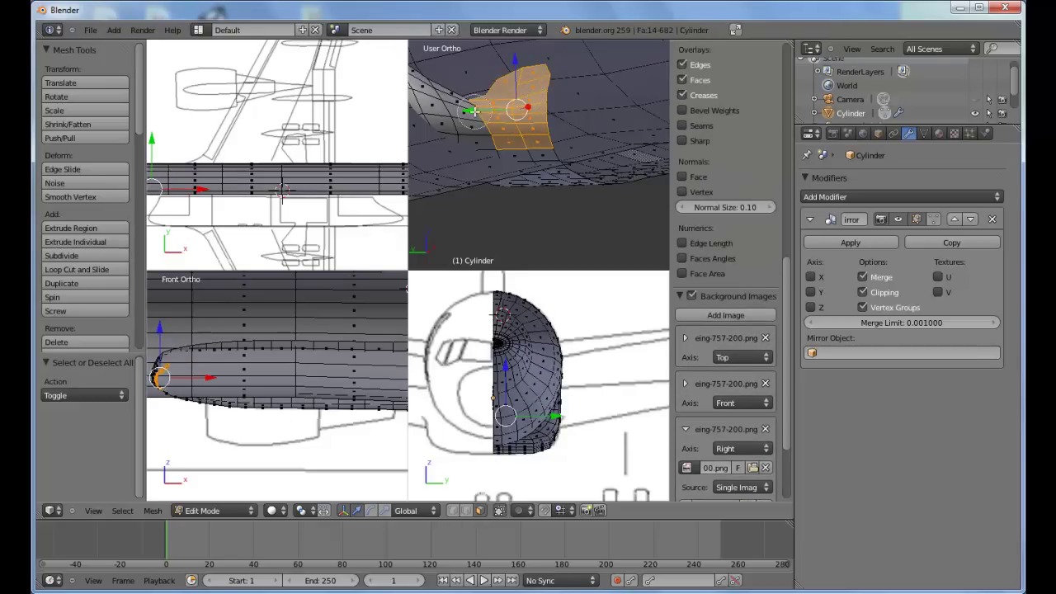
{"action": "left_click", "coordinate": [464, 119]}
{"action": "key", "text": "Escape"}
{"action": "mouse_move", "coordinate": [464, 119]}
{"action": "middle_mouse_down"}
{"action": "mouse_move", "coordinate": [493, 118]}
{"action": "mouse_move", "coordinate": [472, 130]}
{"action": "mouse_move", "coordinate": [557, 173]}
{"action": "mouse_move", "coordinate": [526, 171]}
{"action": "middle_mouse_up"}
{"action": "right_click", "coordinate": [421, 154], "text": "shift"}
{"action": "right_click", "coordinate": [440, 165], "text": "shift"}
{"action": "key", "text": "x"}
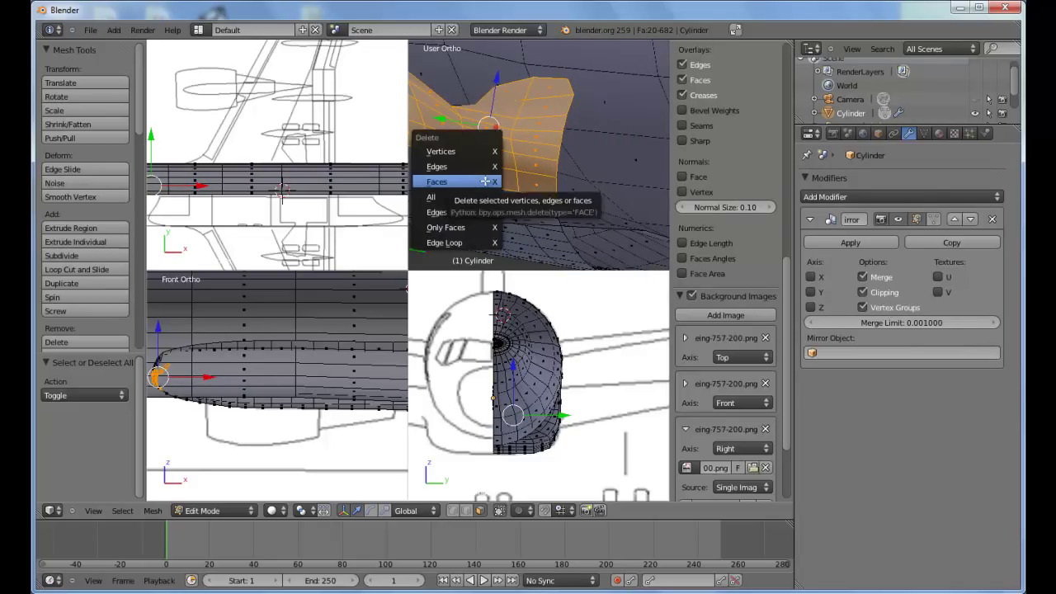
{"action": "left_click", "coordinate": [486, 181]}
{"action": "middle_click_drag", "start_coordinate": [503, 177], "coordinate": [511, 145]}
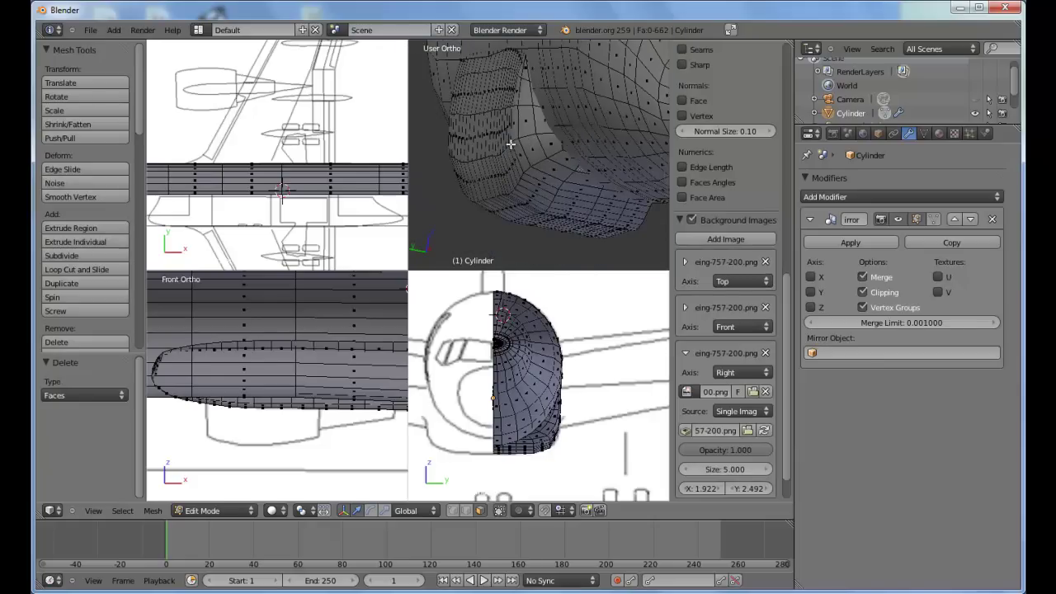
{"action": "key", "text": "Tab"}
{"action": "key", "text": "Tab"}
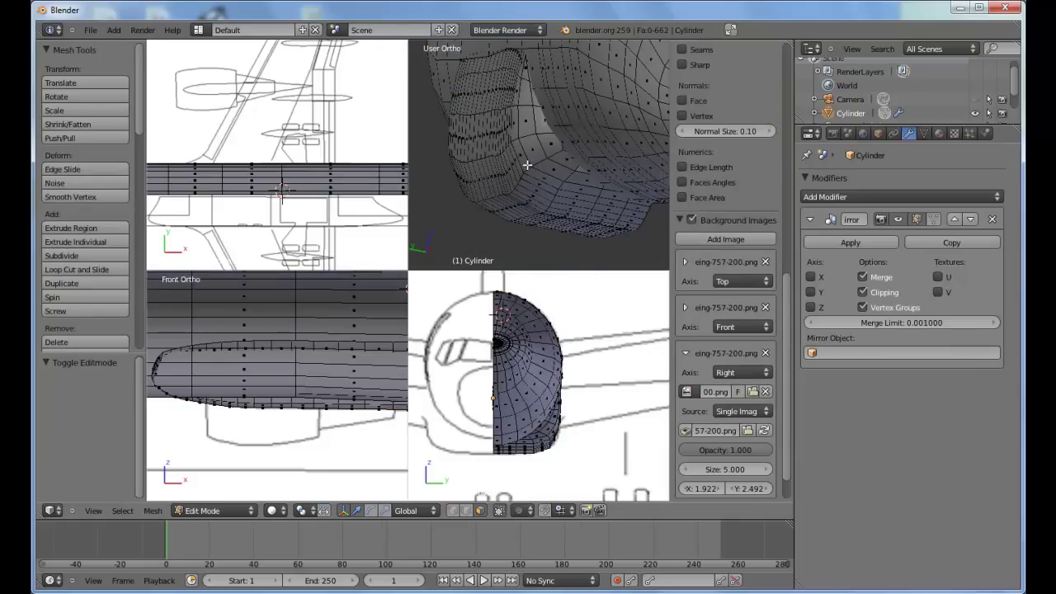
Step: Move one vertex on the fairing's front edge slightly upward along the Z axis
{"action": "left_click", "coordinate": [452, 510]}
{"action": "right_click", "coordinate": [566, 152]}
{"action": "middle_click_drag", "start_coordinate": [618, 130], "coordinate": [599, 140]}
{"action": "middle_click_drag", "start_coordinate": [497, 185], "coordinate": [508, 118], "text": "shift"}
{"action": "key", "text": "g"}
{"action": "key", "text": "z"}
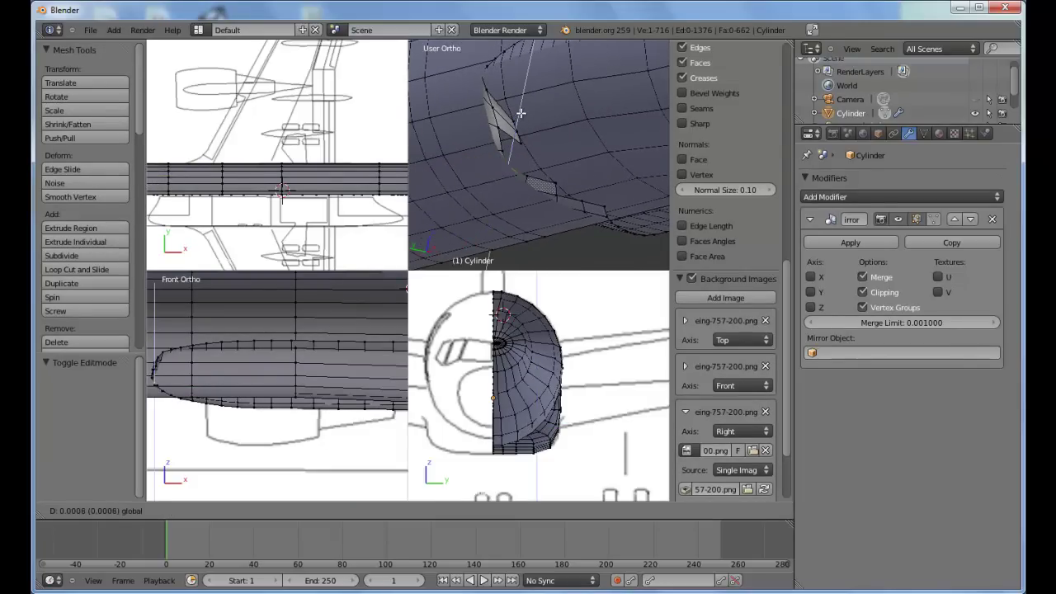
{"action": "left_click", "coordinate": [535, 94]}
Step: Examine the joint between the fairing and the fuselage from several angles, in both edit and object mode
{"action": "key", "text": "Tab"}
{"action": "middle_click_drag", "start_coordinate": [551, 213], "coordinate": [471, 146]}
{"action": "scroll", "coordinate": [543, 164], "scroll_direction": "down", "scroll_amount": 1}
{"action": "key", "text": "Tab"}
{"action": "scroll", "coordinate": [576, 167], "scroll_direction": "up", "scroll_amount": 4}
{"action": "middle_click_drag", "start_coordinate": [576, 169], "coordinate": [573, 217], "text": "shift"}
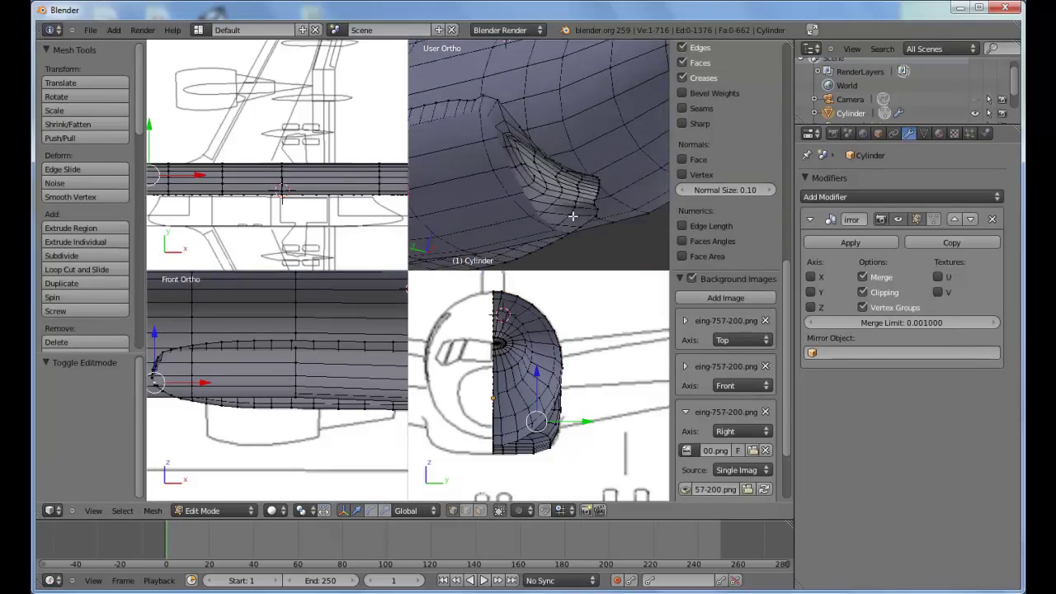
{"action": "scroll", "coordinate": [577, 229], "scroll_direction": "up", "scroll_amount": 1}
{"action": "scroll", "coordinate": [529, 191], "scroll_direction": "up", "scroll_amount": 1}
{"action": "key", "text": "Tab"}
{"action": "mouse_move", "coordinate": [493, 224]}
{"action": "middle_mouse_down"}
{"action": "mouse_move", "coordinate": [540, 151]}
{"action": "mouse_move", "coordinate": [563, 161]}
{"action": "mouse_move", "coordinate": [567, 177]}
{"action": "mouse_move", "coordinate": [556, 165]}
{"action": "mouse_move", "coordinate": [580, 142]}
{"action": "middle_mouse_up"}
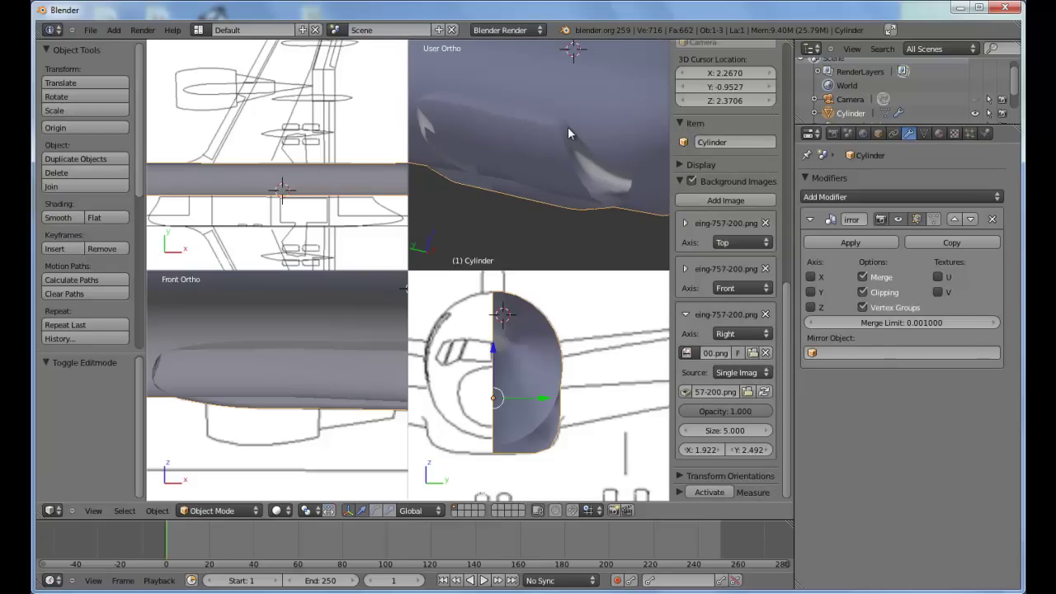
{"action": "middle_click_drag", "start_coordinate": [497, 107], "coordinate": [545, 194]}
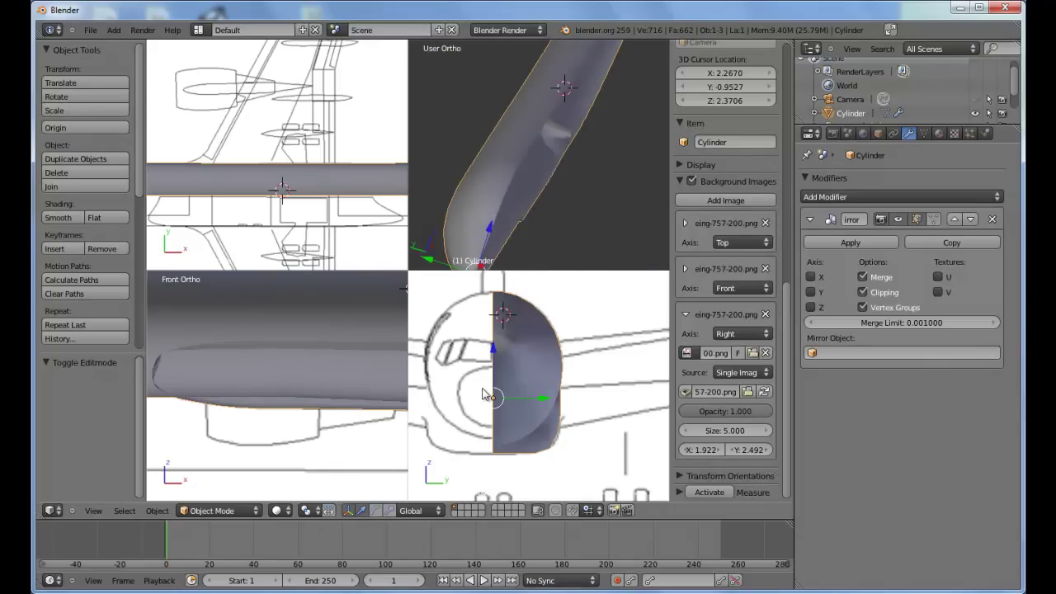
Step: Place the 3D cursor where the wing meets the fuselage in the right-view blueprint
{"action": "scroll", "coordinate": [540, 437], "scroll_direction": "up", "scroll_amount": 8}
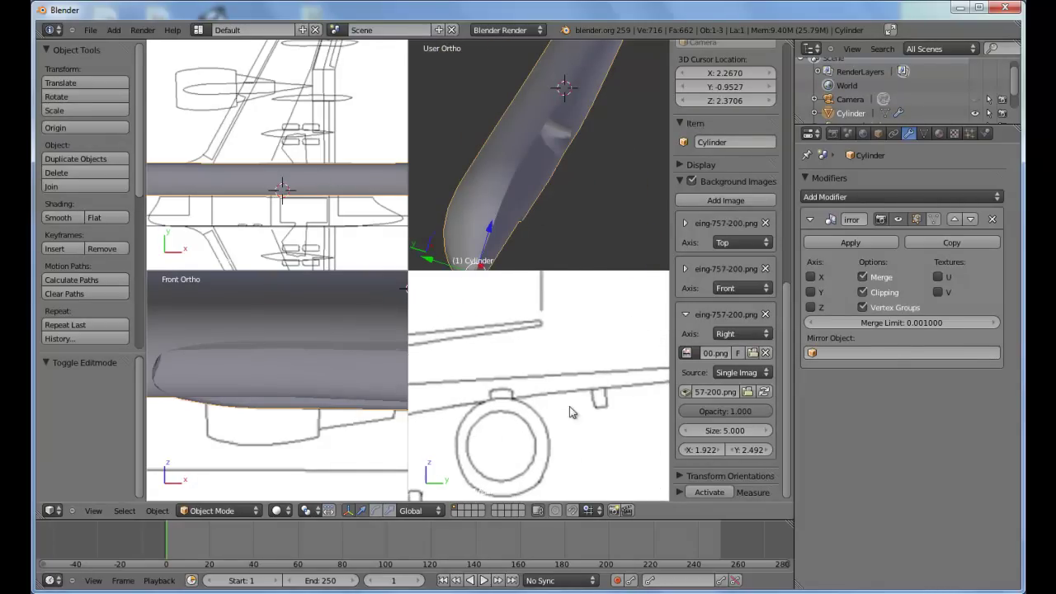
{"action": "middle_click_drag", "start_coordinate": [581, 400], "coordinate": [610, 404], "text": "shift"}
{"action": "middle_click_drag", "start_coordinate": [510, 412], "coordinate": [604, 403], "text": "shift"}
{"action": "mouse_move", "coordinate": [474, 416]}
{"action": "middle_mouse_down", "text": "shift"}
{"action": "mouse_move", "coordinate": [554, 388]}
{"action": "mouse_move", "coordinate": [653, 392]}
{"action": "middle_mouse_up", "text": "shift"}
{"action": "middle_click_drag", "start_coordinate": [421, 396], "coordinate": [523, 386], "text": "shift"}
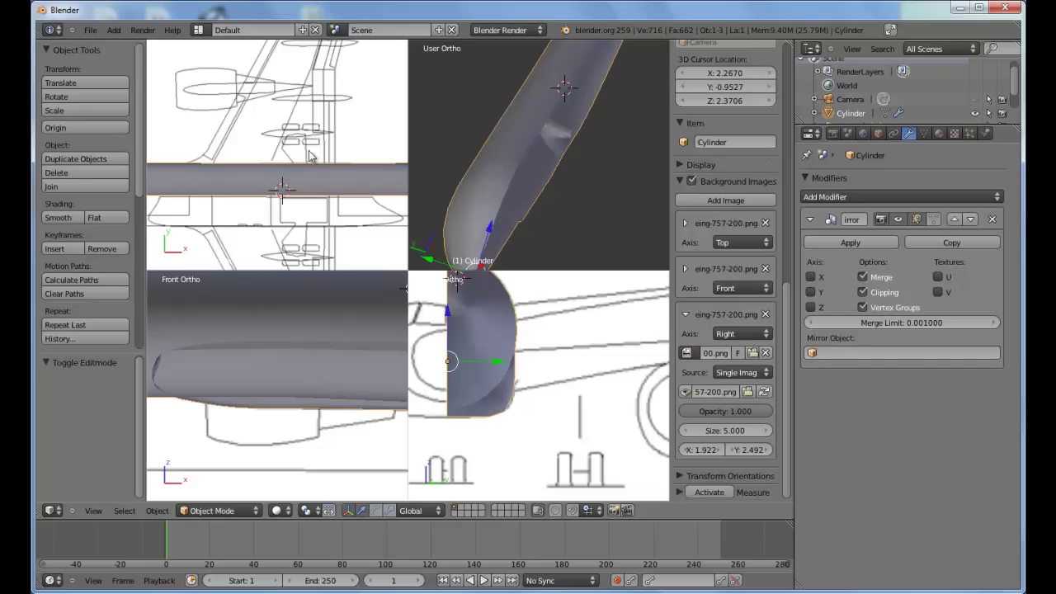
{"action": "key", "text": "a"}
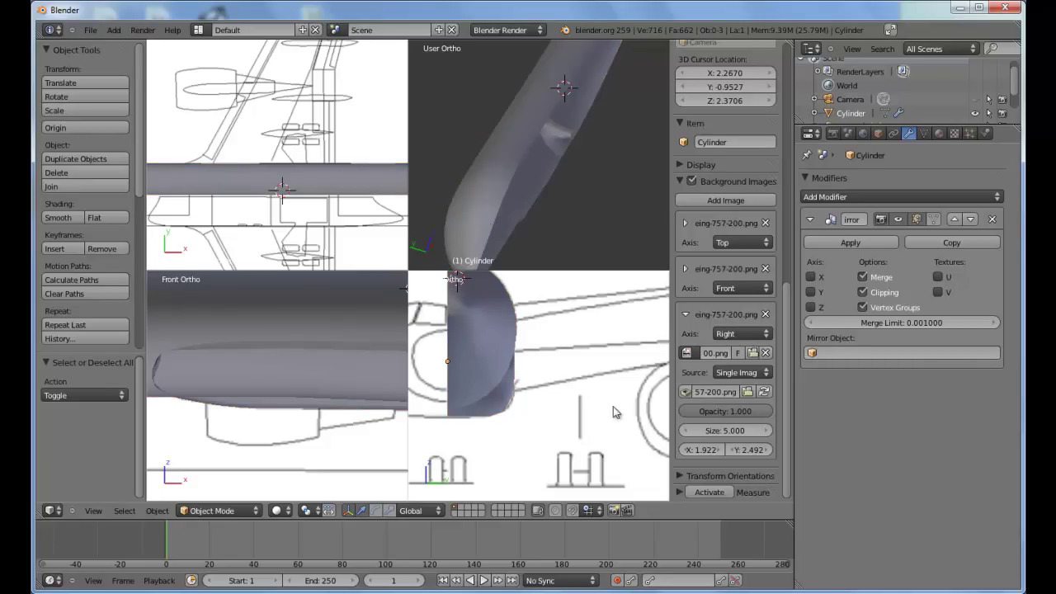
{"action": "left_click", "coordinate": [526, 373]}
{"action": "key", "text": "a"}
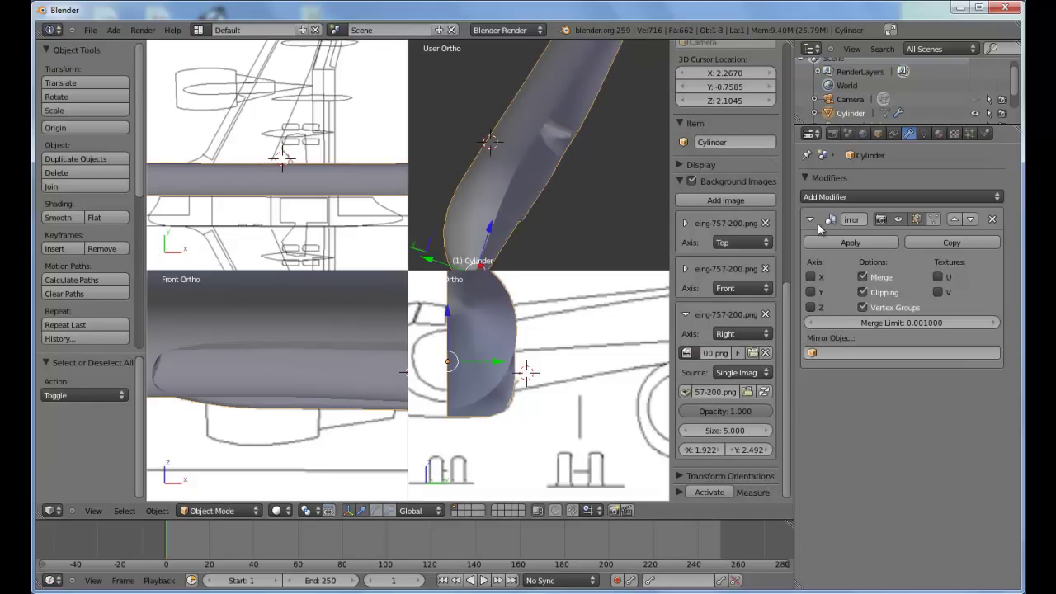
Step: Try the X and Y mirror axes on the joined fuselage and switch both off again
{"action": "left_click", "coordinate": [814, 281]}
{"action": "left_click", "coordinate": [815, 295]}
{"action": "left_click", "coordinate": [813, 279]}
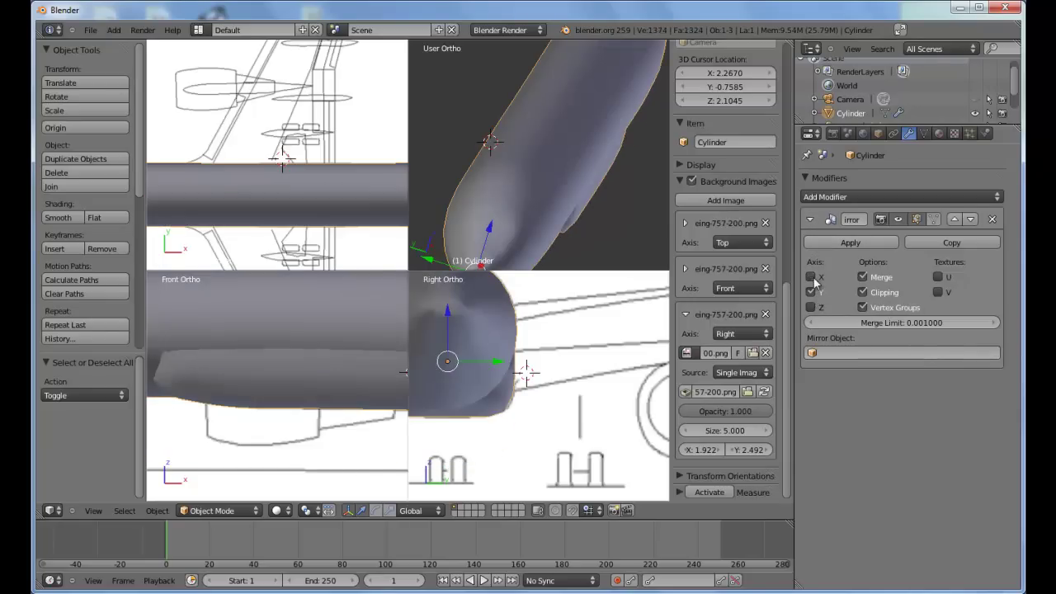
{"action": "left_click", "coordinate": [812, 291]}
{"action": "left_click", "coordinate": [810, 219]}
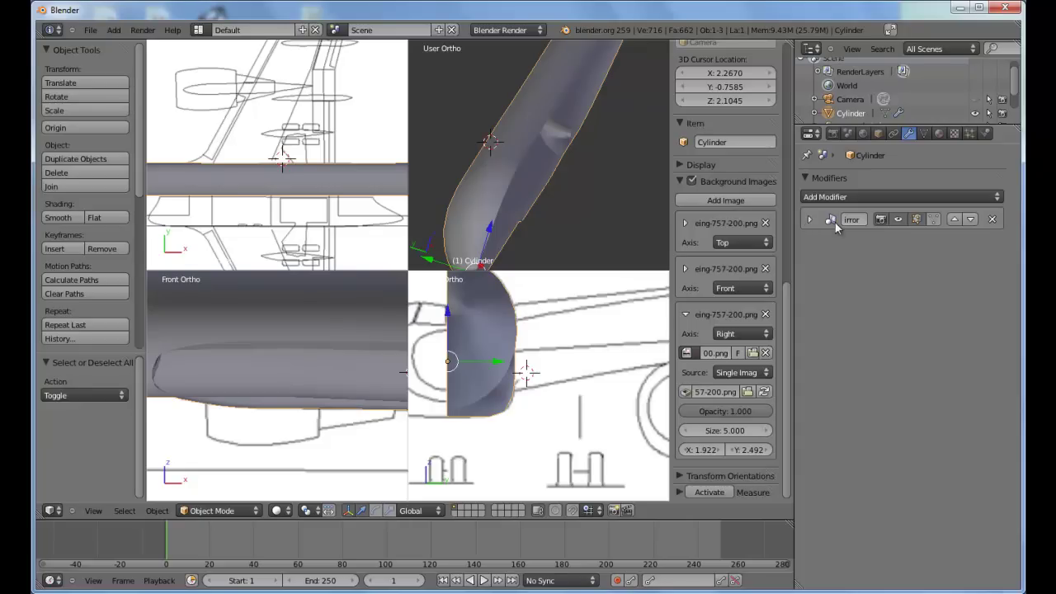
Step: Hide the fuselage and add a cube at the wing root, scaling it down by 0.201, 0.305 and 0.796 in turn
{"action": "key", "text": "x"}
{"action": "left_click", "coordinate": [603, 174]}
{"action": "key", "text": "shift+a"}
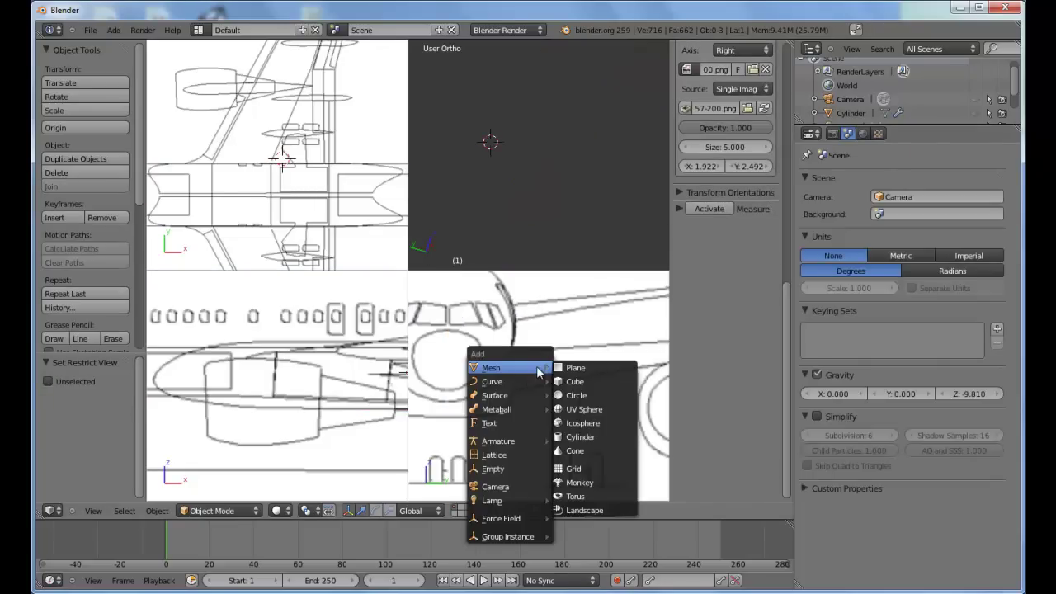
{"action": "left_click", "coordinate": [576, 381]}
{"action": "key", "text": "s"}
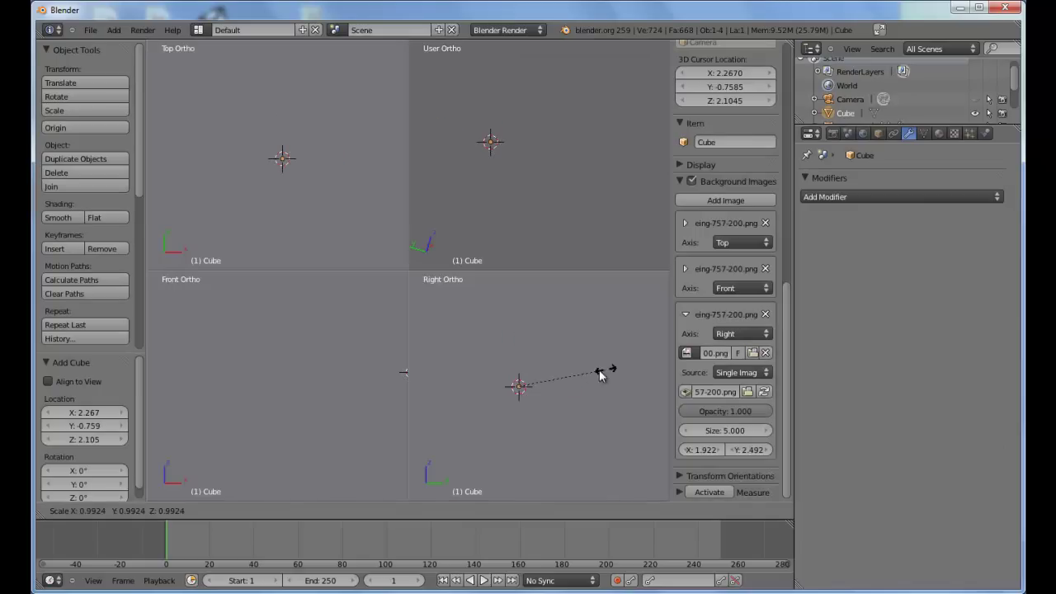
{"action": "left_click", "coordinate": [545, 369]}
{"action": "key", "text": "s"}
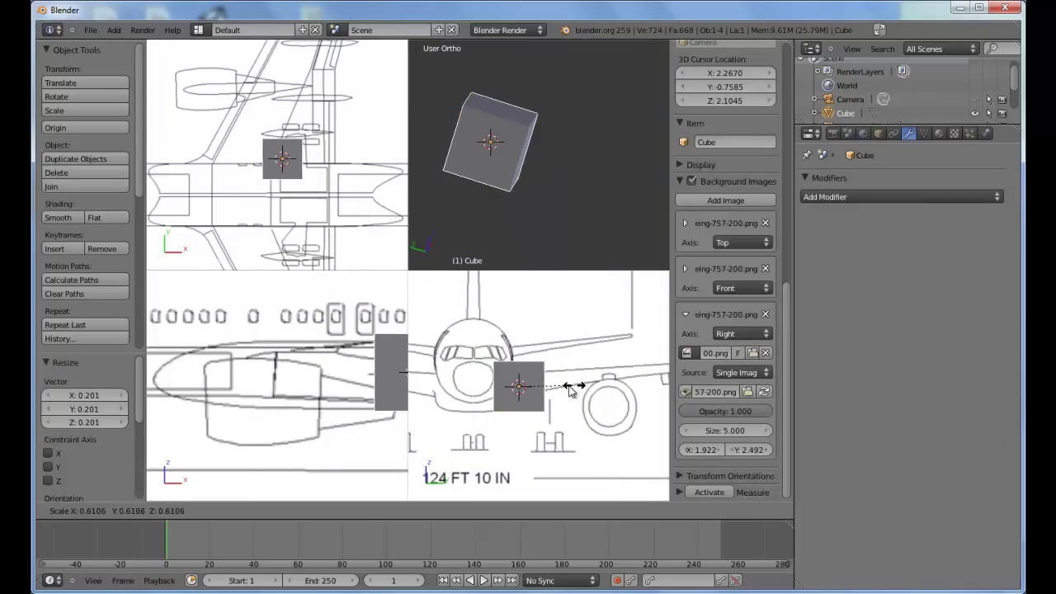
{"action": "left_click", "coordinate": [544, 387]}
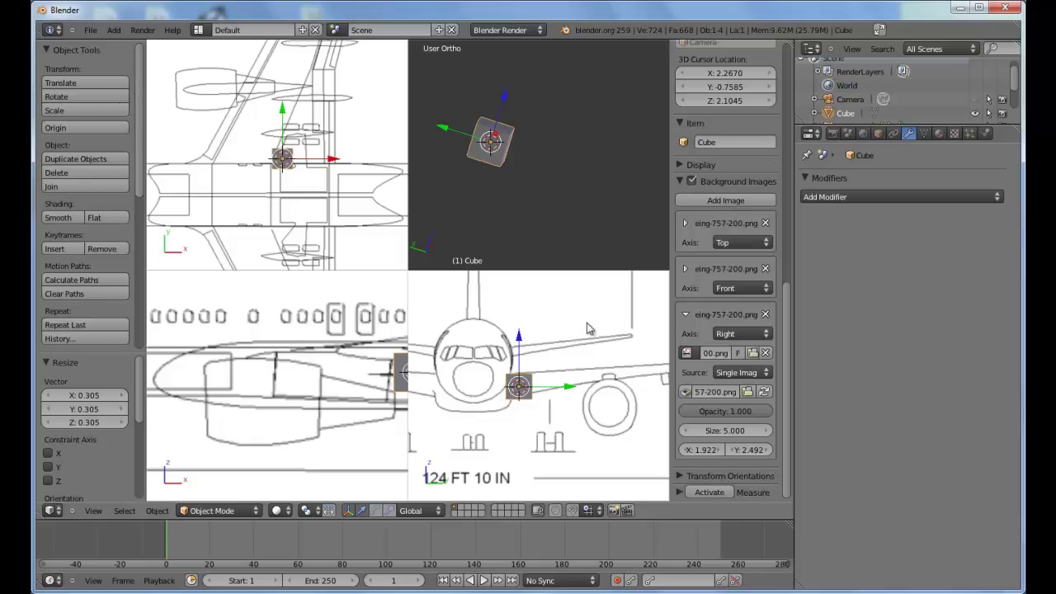
{"action": "key", "text": "s"}
{"action": "left_click", "coordinate": [555, 367]}
Step: Fit the cube's size to the wing root's thickness in the right view and raise it about 0.015 along Z
{"action": "scroll", "coordinate": [556, 370], "scroll_direction": "up", "scroll_amount": 3}
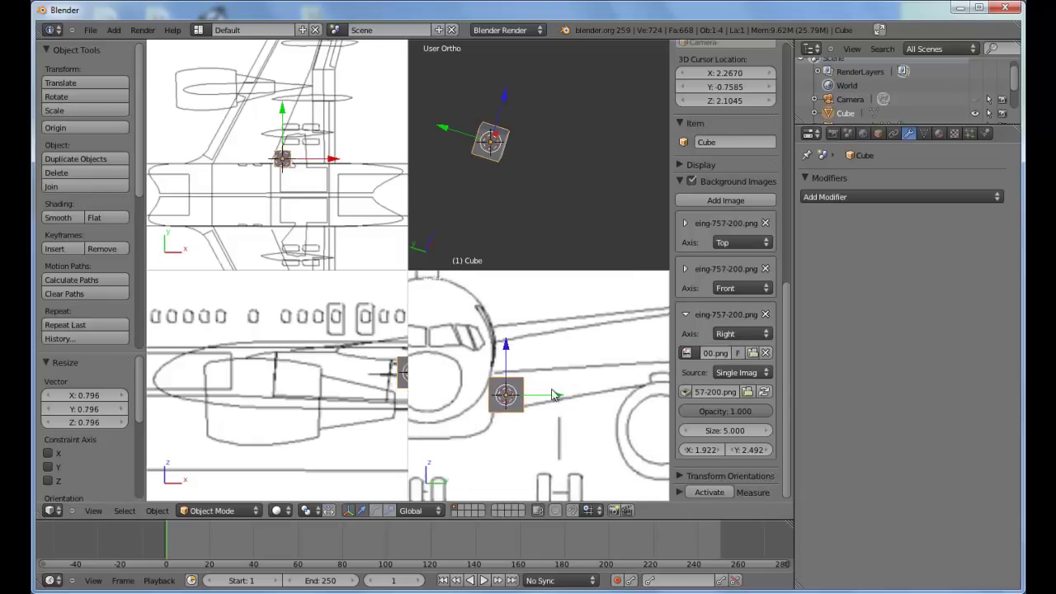
{"action": "middle_click_drag", "start_coordinate": [563, 352], "coordinate": [575, 345], "text": "shift"}
{"action": "scroll", "coordinate": [576, 350], "scroll_direction": "up", "scroll_amount": 3}
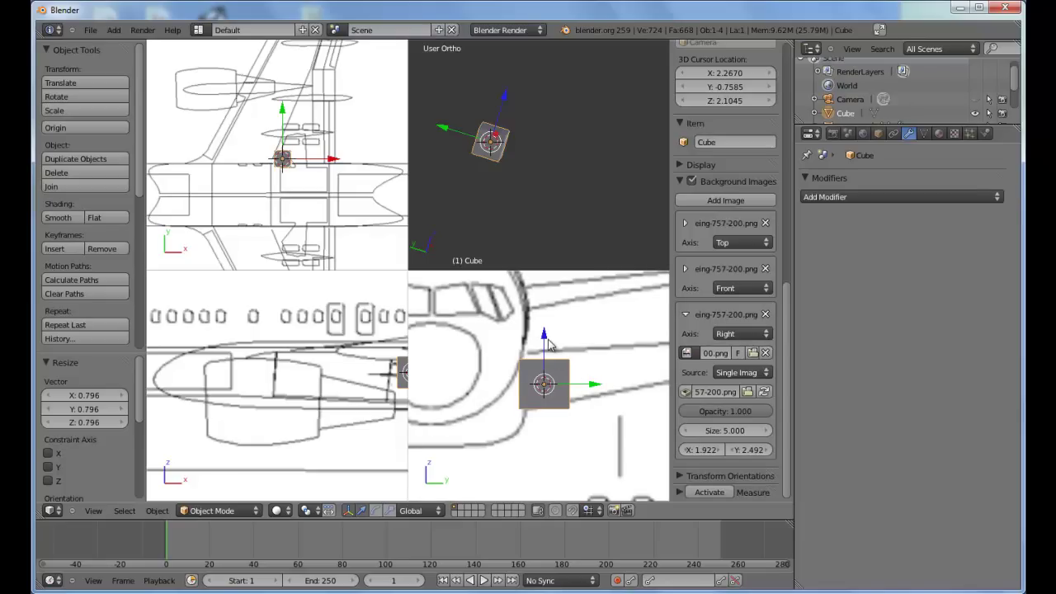
{"action": "key", "text": "s"}
{"action": "left_click_drag", "start_coordinate": [544, 340], "coordinate": [542, 343]}
{"action": "key", "text": "s"}
{"action": "left_click", "coordinate": [542, 347]}
{"action": "key", "text": "g"}
{"action": "key", "text": "z"}
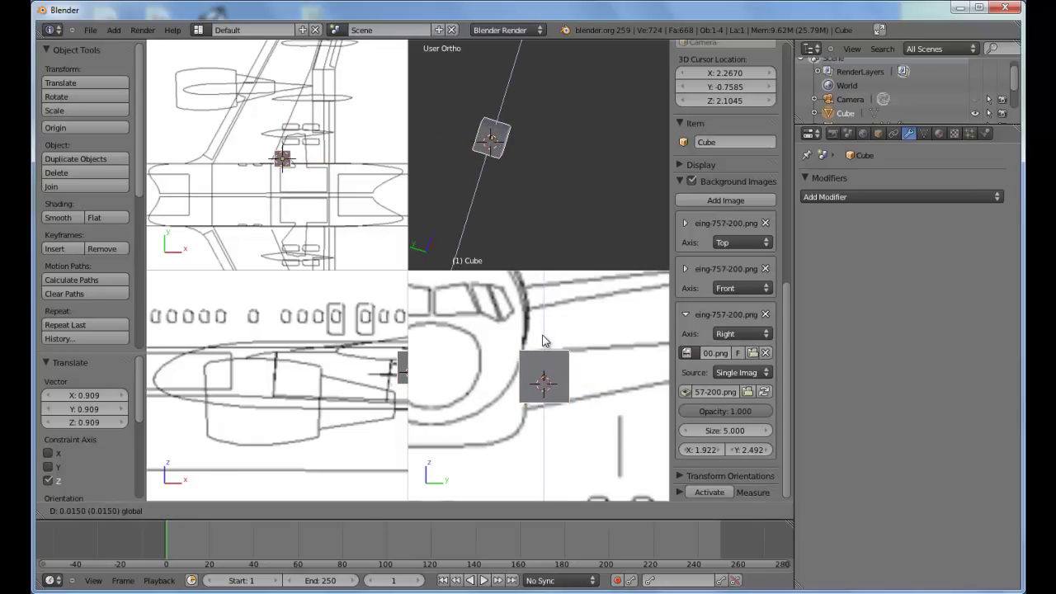
{"action": "left_click", "coordinate": [544, 341]}
Step: Move the cube inward along Y to the fuselage side, fine-tune its scale, and lower it about 0.002 along Z
{"action": "key", "text": "g"}
{"action": "key", "text": "y"}
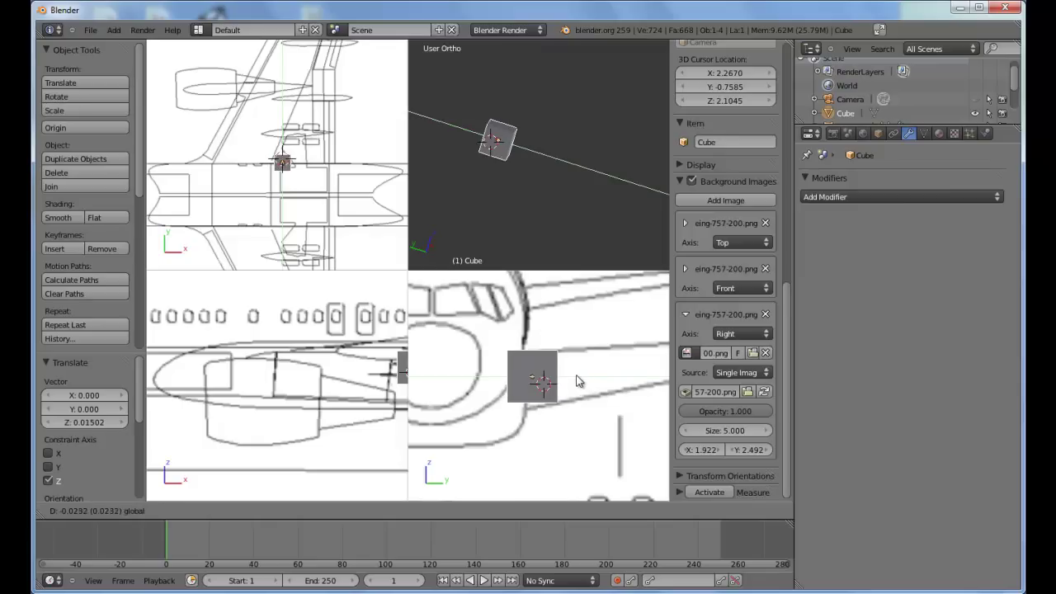
{"action": "left_click", "coordinate": [575, 383]}
{"action": "key", "text": "s"}
{"action": "left_click", "coordinate": [528, 341]}
{"action": "key", "text": "g"}
{"action": "key", "text": "z"}
{"action": "left_click", "coordinate": [529, 352]}
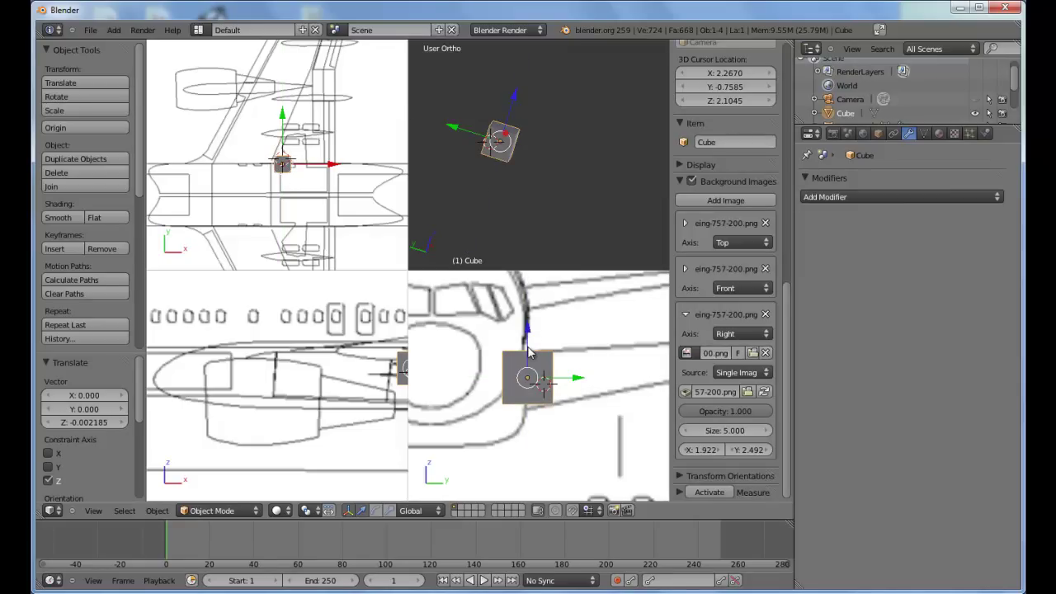
Step: Select the cube's outboard side face in face select mode
{"action": "key", "text": "Tab"}
{"action": "left_click", "coordinate": [480, 511]}
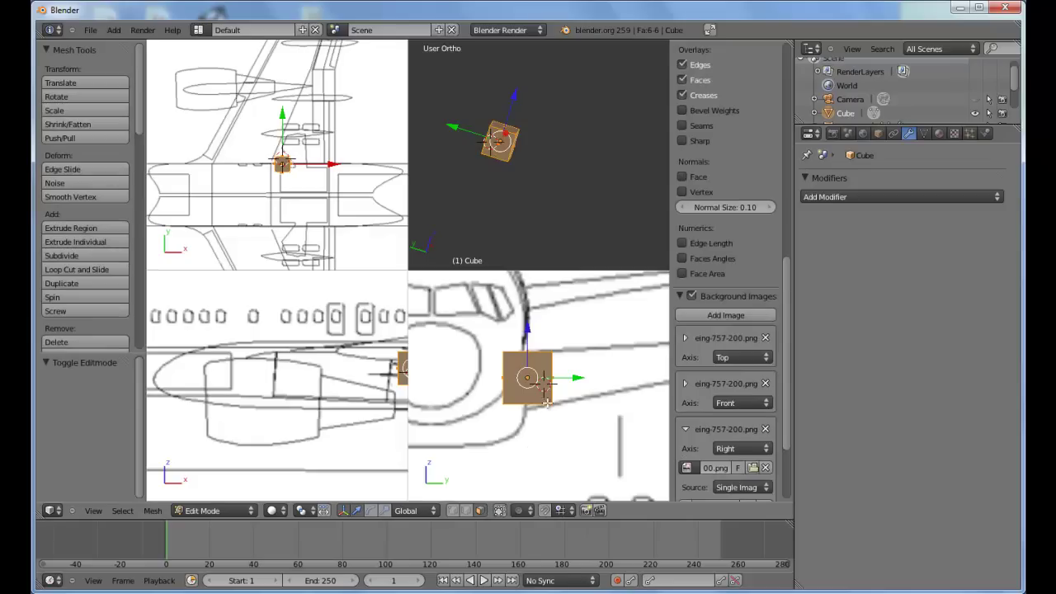
{"action": "key", "text": "a"}
{"action": "middle_click_drag", "start_coordinate": [596, 381], "coordinate": [506, 378], "text": "shift"}
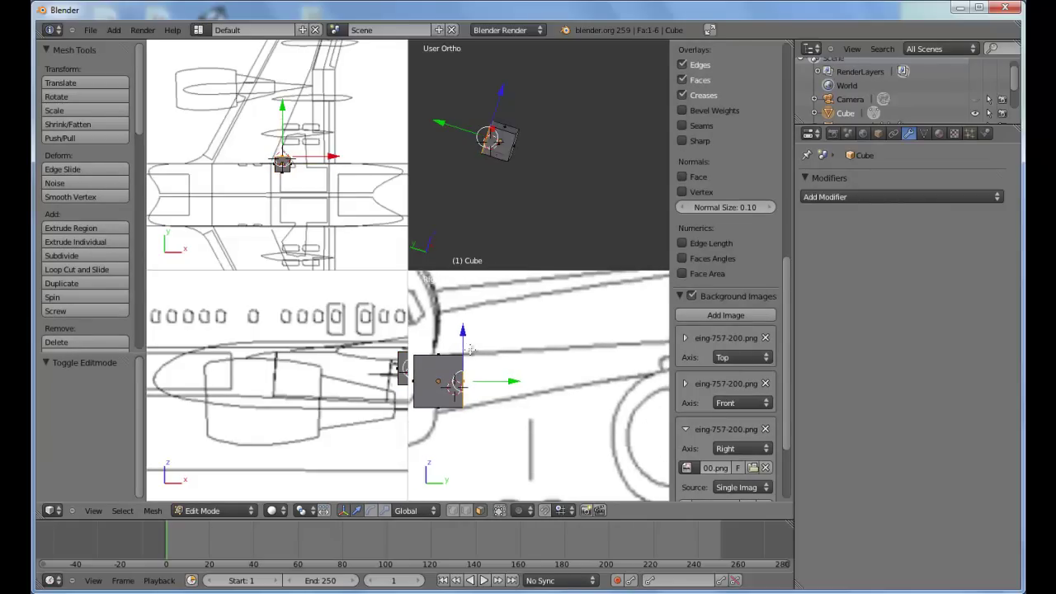
Step: In object mode, scale the cube about 7.618 along X, shift it forward and refine its length to span the wing root chord
{"action": "key", "text": "Tab"}
{"action": "key", "text": "s"}
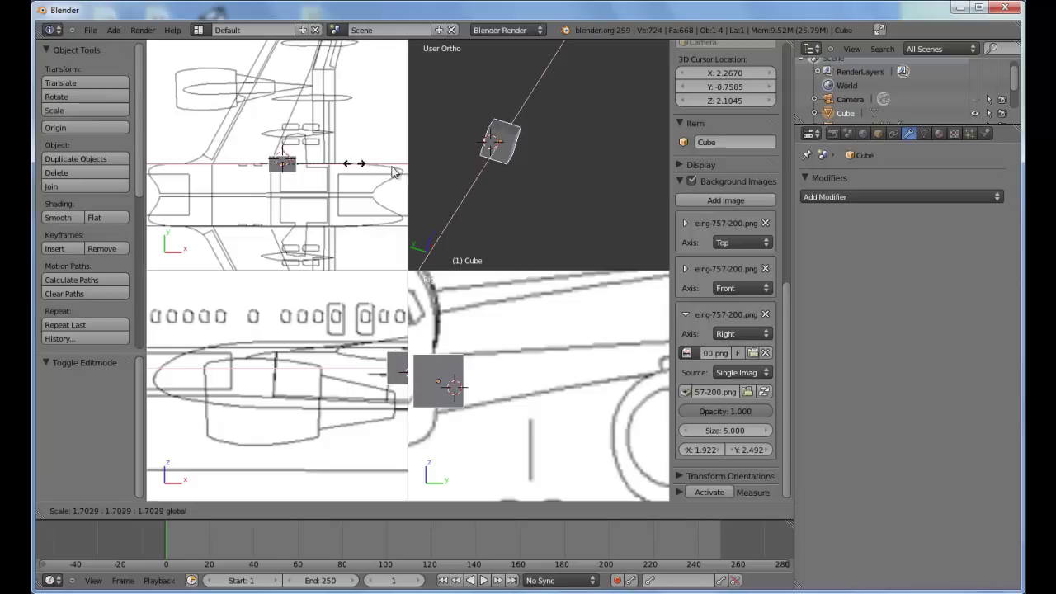
{"action": "left_click", "coordinate": [603, 175]}
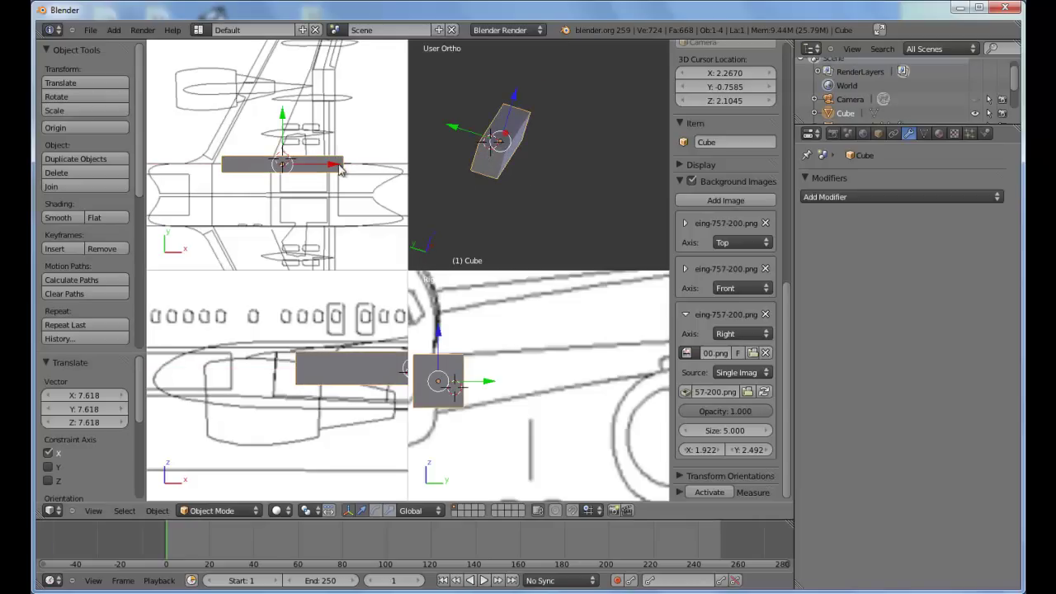
{"action": "left_click_drag", "start_coordinate": [324, 167], "coordinate": [320, 169]}
{"action": "key", "text": "s"}
{"action": "key", "text": "x"}
{"action": "left_click", "coordinate": [323, 168]}
{"action": "key", "text": "s"}
{"action": "key", "text": "Tab"}
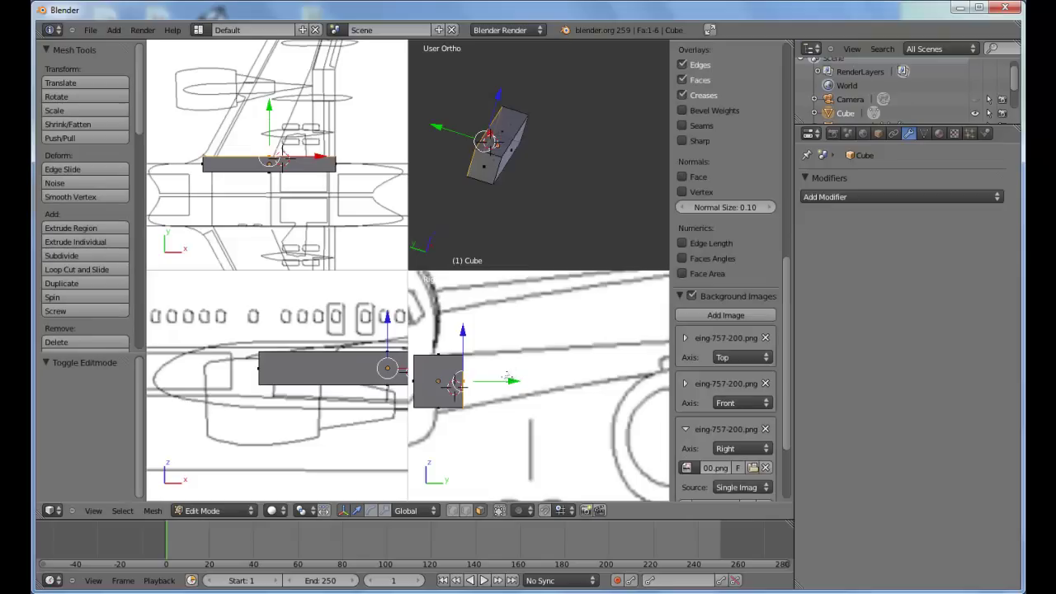
Step: Extrude the cube's outboard side face along Y to form the first wing section
{"action": "key", "text": "e"}
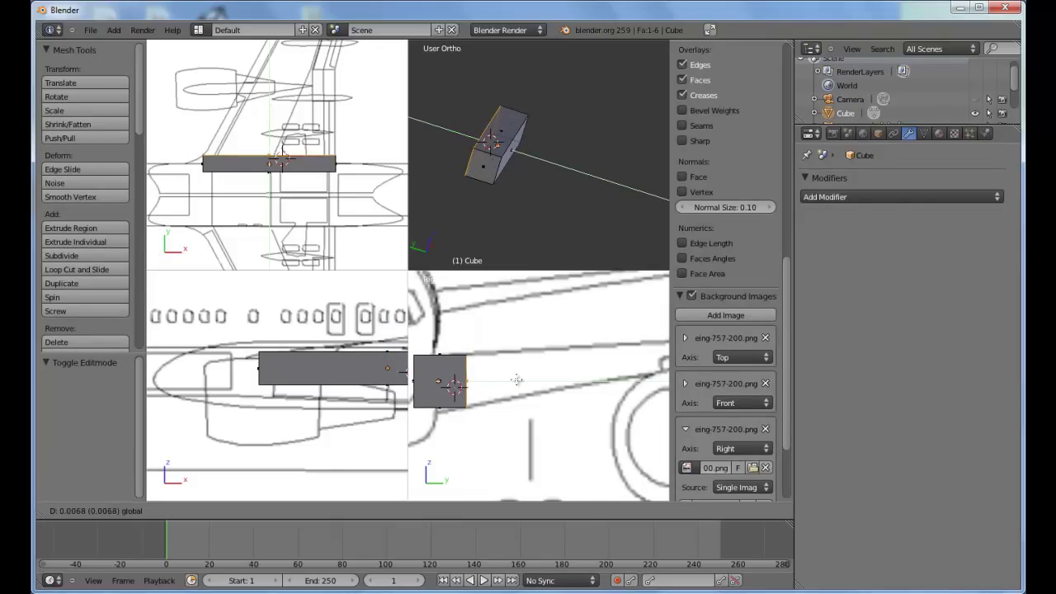
{"action": "left_click", "coordinate": [515, 380]}
{"action": "left_click_drag", "start_coordinate": [513, 381], "coordinate": [613, 380]}
Step: Scale the new outboard face by 0.854 along Z and raise it to match the wing's thickness in the right view
{"action": "left_click_drag", "start_coordinate": [563, 345], "coordinate": [565, 337]}
{"action": "key", "text": "s"}
{"action": "key", "text": "z"}
{"action": "left_click", "coordinate": [566, 339]}
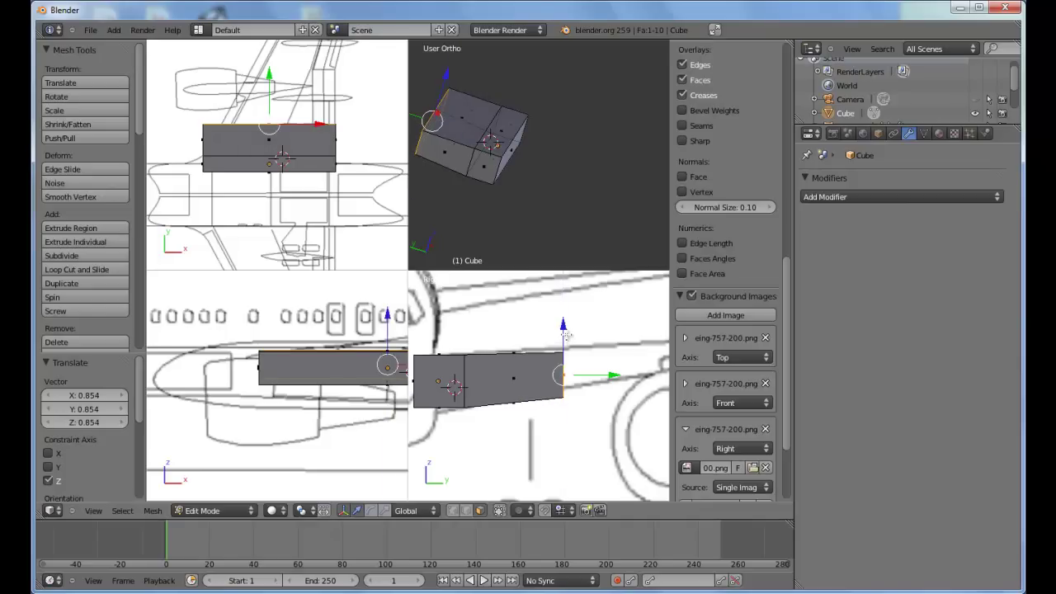
{"action": "left_click_drag", "start_coordinate": [565, 334], "coordinate": [564, 330]}
{"action": "key", "text": "s"}
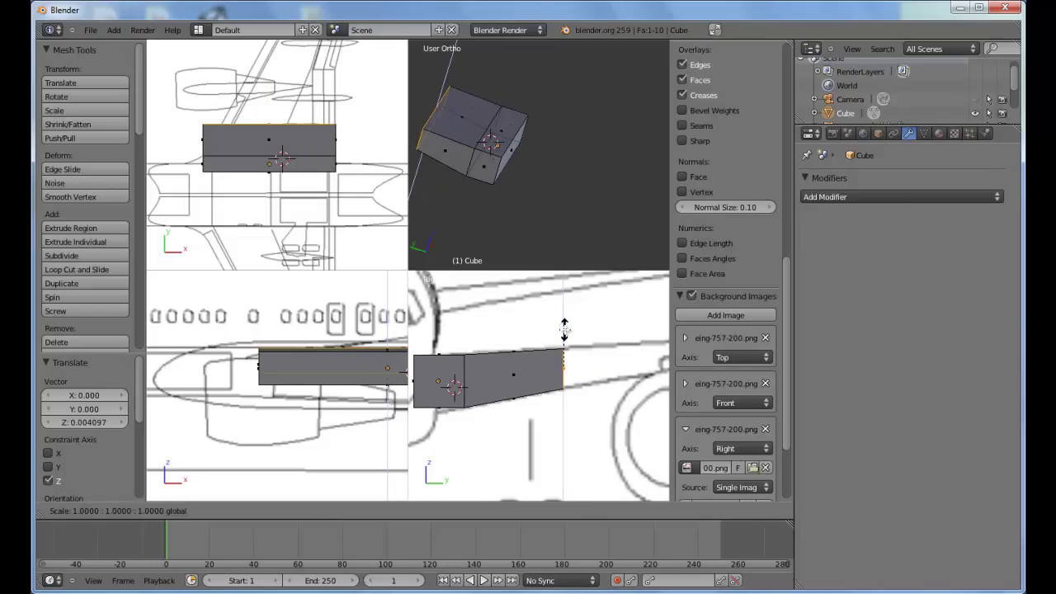
{"action": "left_click", "coordinate": [564, 330]}
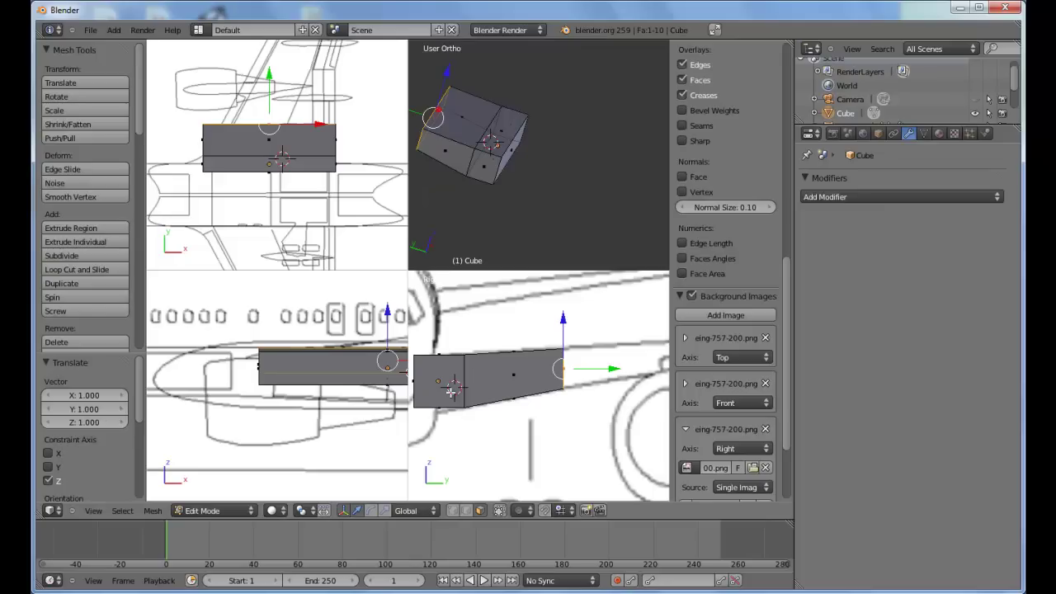
Step: Examine the blueprint's wing outline from the first section out to the wingtip in the right view
{"action": "middle_click_drag", "start_coordinate": [546, 380], "coordinate": [493, 379], "text": "shift"}
{"action": "scroll", "coordinate": [533, 379], "scroll_direction": "down", "scroll_amount": 1}
{"action": "middle_click_drag", "start_coordinate": [589, 383], "coordinate": [452, 387], "text": "shift"}
{"action": "scroll", "coordinate": [452, 388], "scroll_direction": "down", "scroll_amount": 5, "text": "ctrl"}
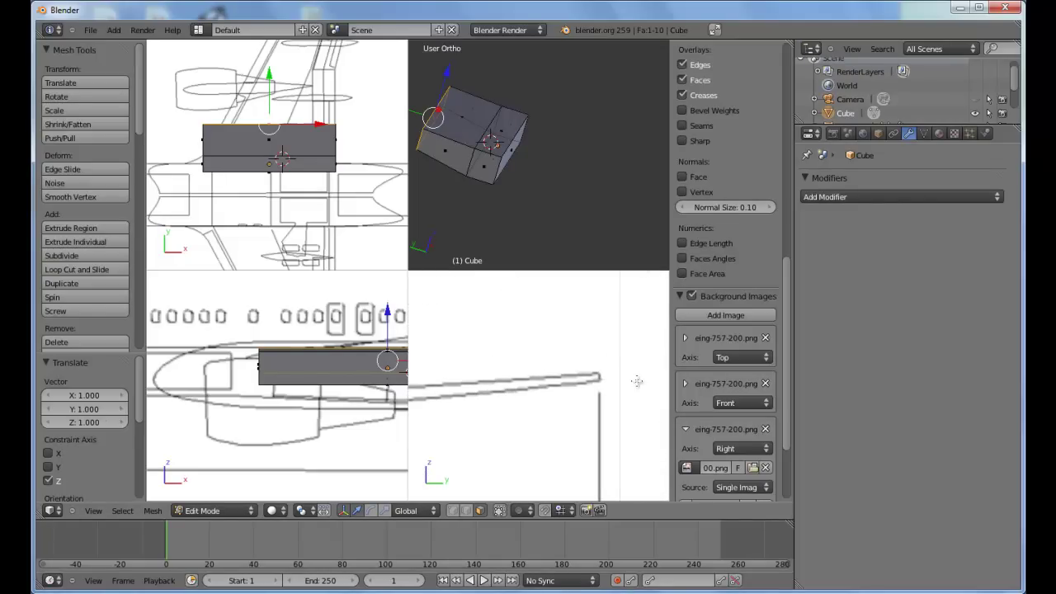
{"action": "left_click", "coordinate": [590, 591]}
{"action": "left_click", "coordinate": [958, 546]}
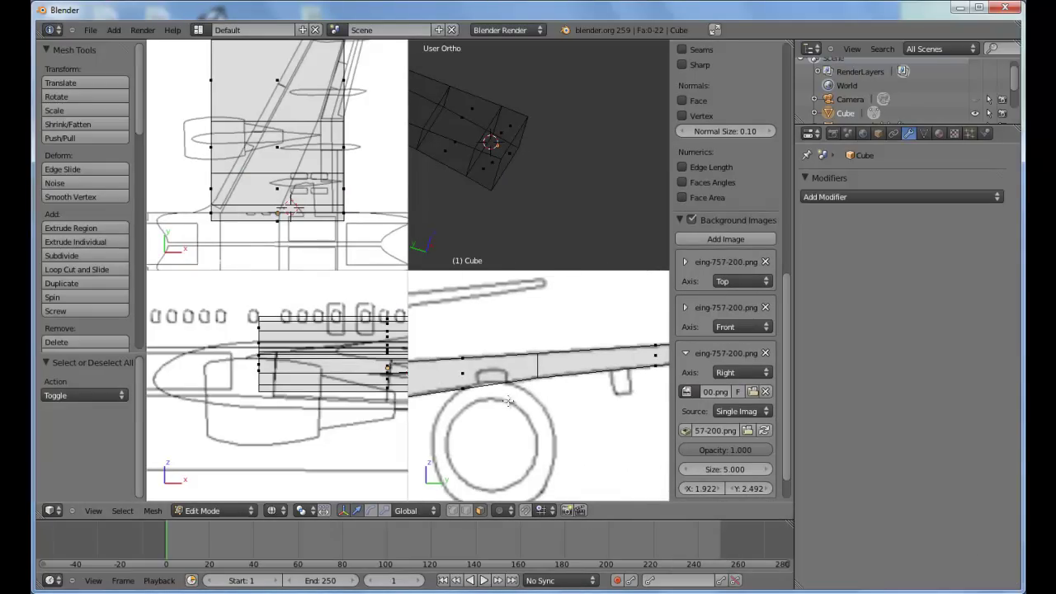
Step: Check the extruded wing sections against the blueprint in the right and top views
{"action": "scroll", "coordinate": [567, 361], "scroll_direction": "down", "scroll_amount": 4}
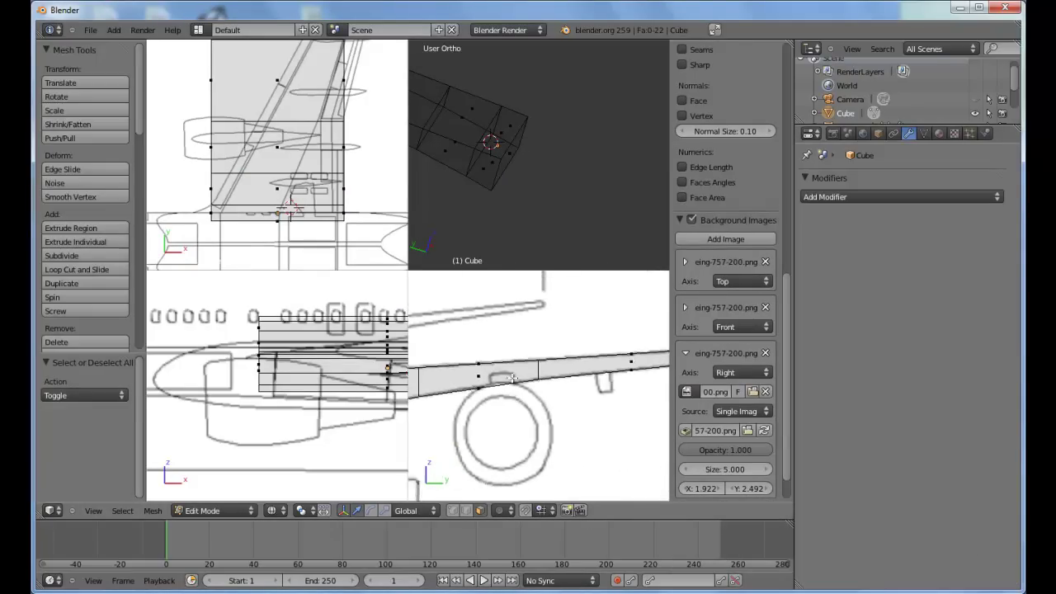
{"action": "middle_click_drag", "start_coordinate": [592, 370], "coordinate": [447, 380], "text": "shift"}
{"action": "middle_click_drag", "start_coordinate": [645, 369], "coordinate": [578, 371], "text": "shift"}
{"action": "middle_click_drag", "start_coordinate": [510, 383], "coordinate": [584, 373], "text": "shift"}
{"action": "key", "text": "KP_1"}
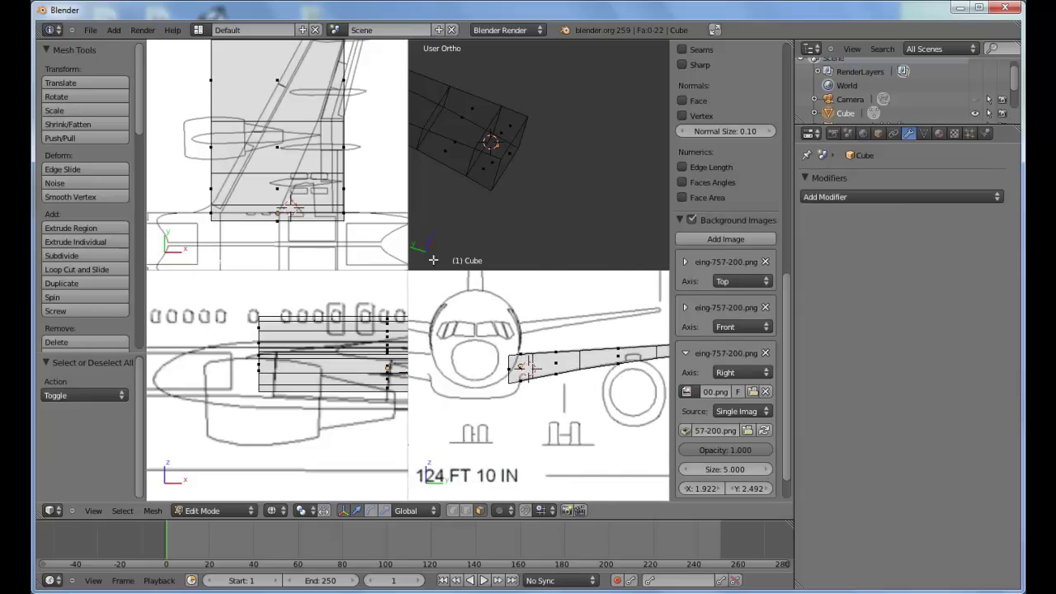
{"action": "scroll", "coordinate": [338, 115], "scroll_direction": "up", "scroll_amount": 3}
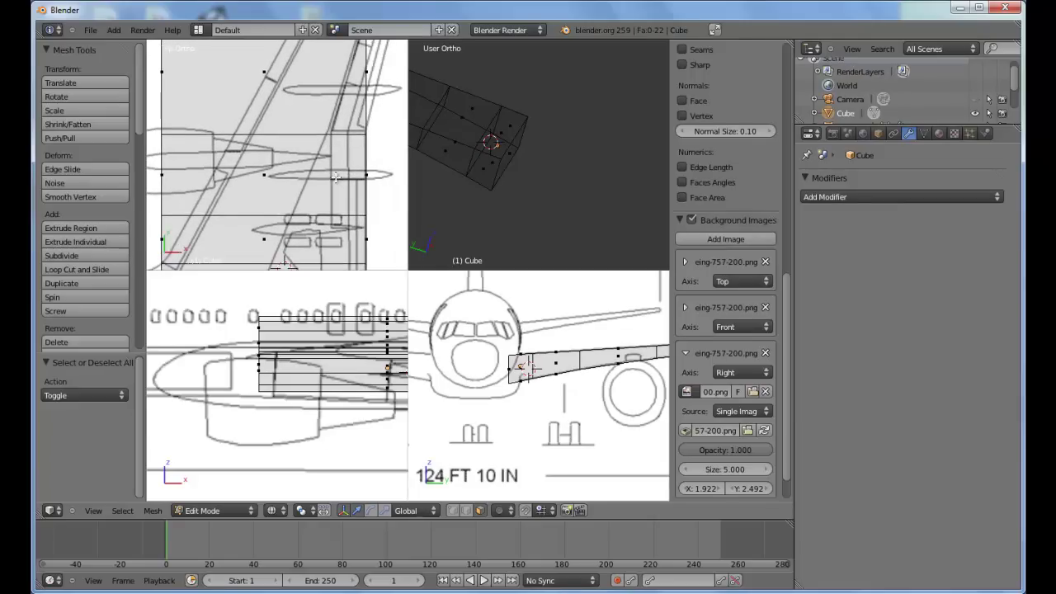
{"action": "scroll", "coordinate": [336, 176], "scroll_direction": "down", "scroll_amount": 1}
{"action": "middle_click_drag", "start_coordinate": [369, 134], "coordinate": [357, 202], "text": "shift"}
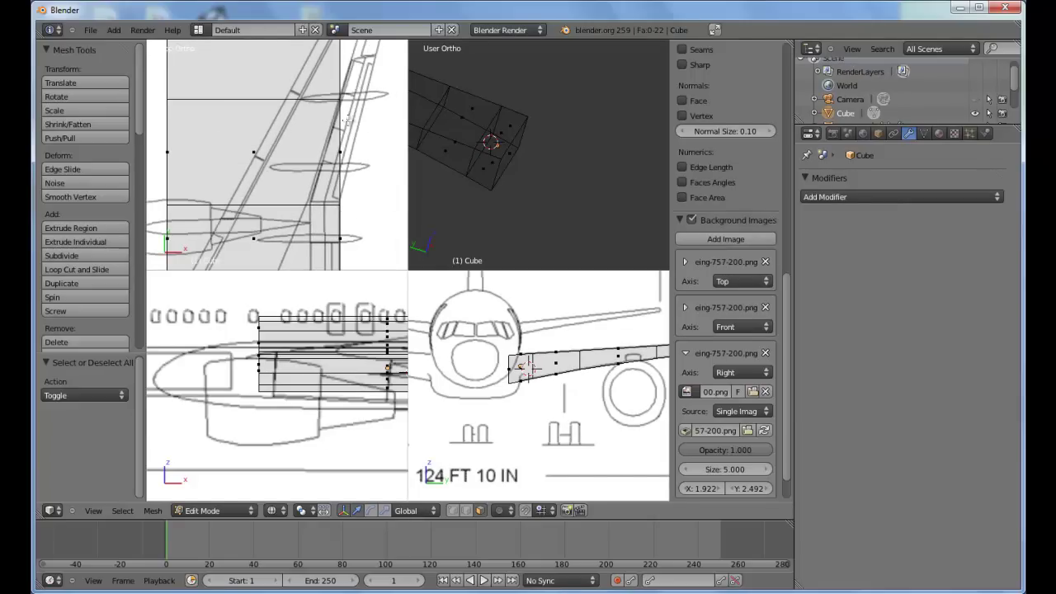
{"action": "middle_click_drag", "start_coordinate": [169, 88], "coordinate": [207, 112], "text": "shift"}
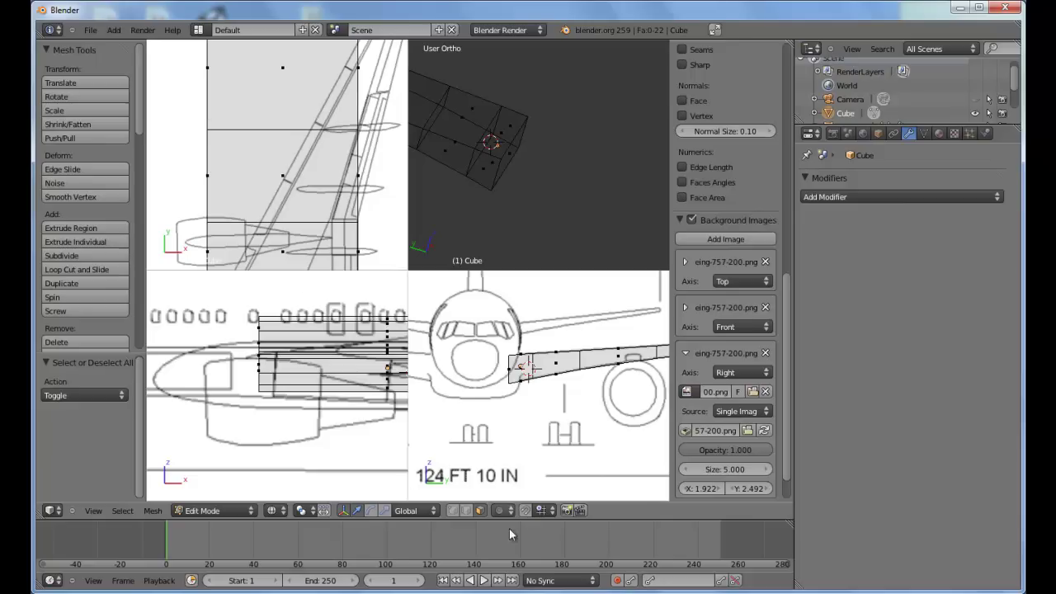
{"action": "left_click", "coordinate": [466, 510]}
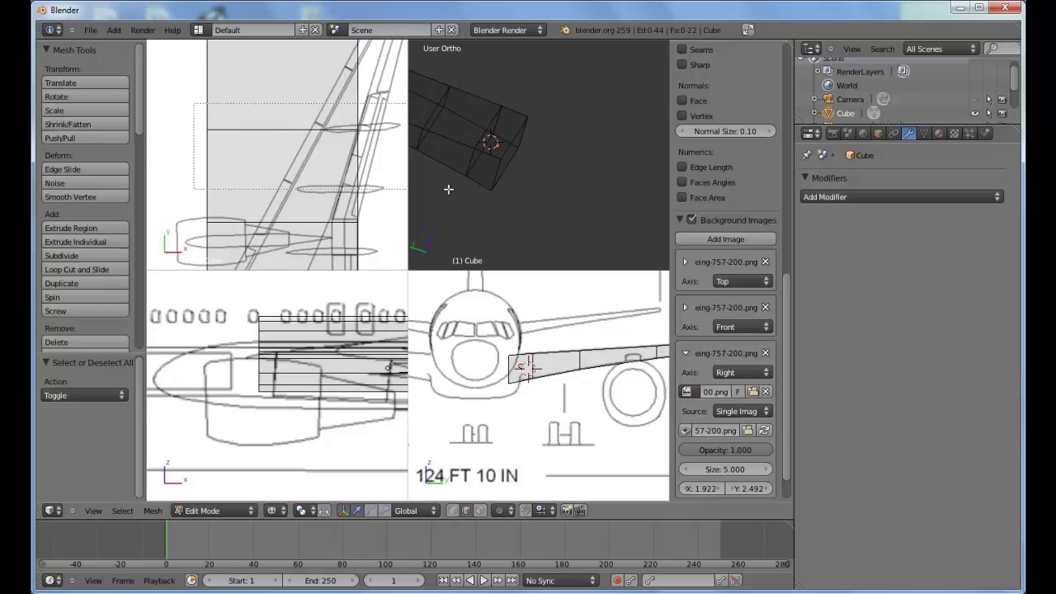
{"action": "right_click", "coordinate": [334, 128]}
{"action": "left_click_drag", "start_coordinate": [329, 128], "coordinate": [363, 132]}
{"action": "key", "text": "s"}
{"action": "left_click", "coordinate": [344, 128]}
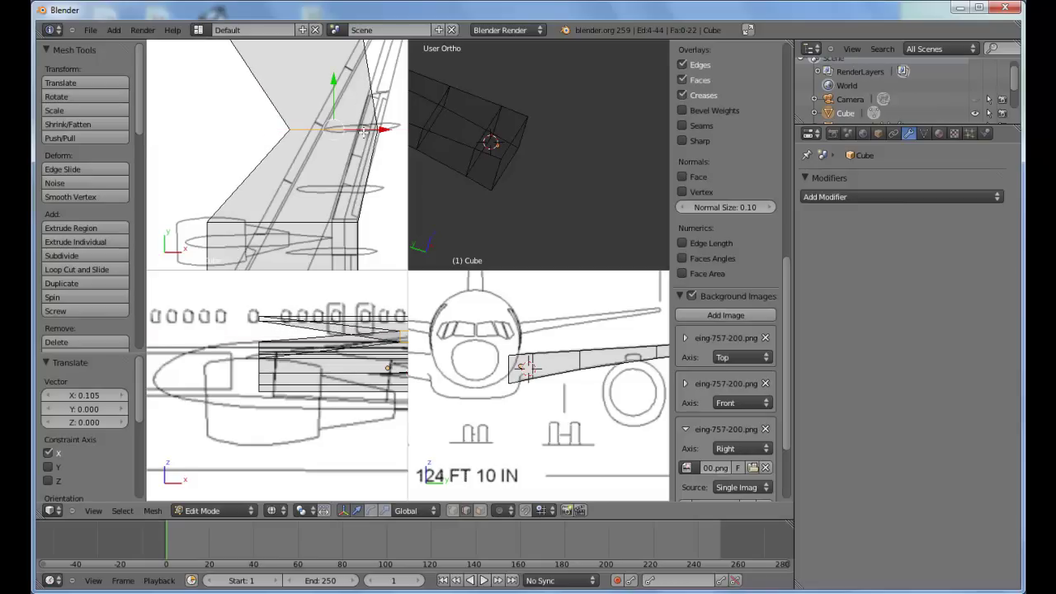
{"action": "key", "text": "ctrl+z"}
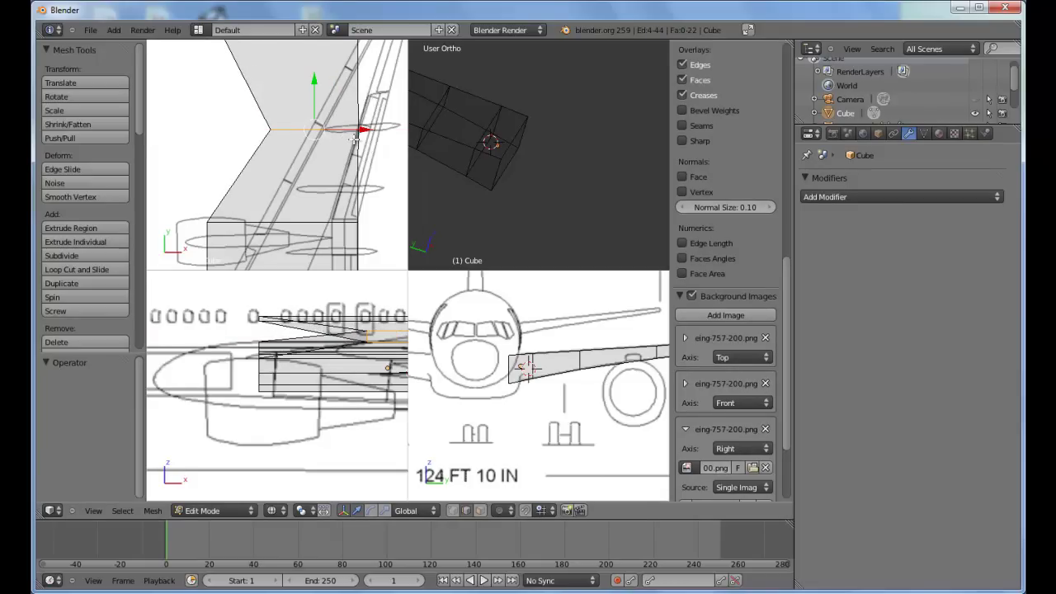
{"action": "key", "text": "ctrl+z"}
{"action": "key", "text": "ctrl+z"}
{"action": "key", "text": "a"}
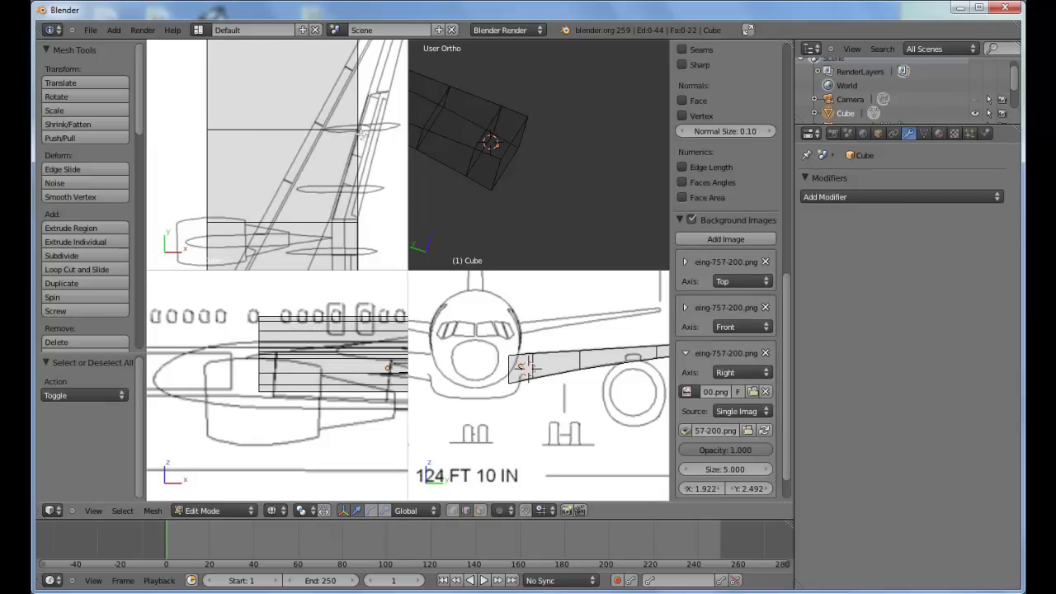
Step: Circle-select the trailing-edge vertices one section in from the wingtip and move them 0.119 along X onto the blueprint's trailing edge
{"action": "key", "text": "a"}
{"action": "key", "text": "a"}
{"action": "key", "text": "c"}
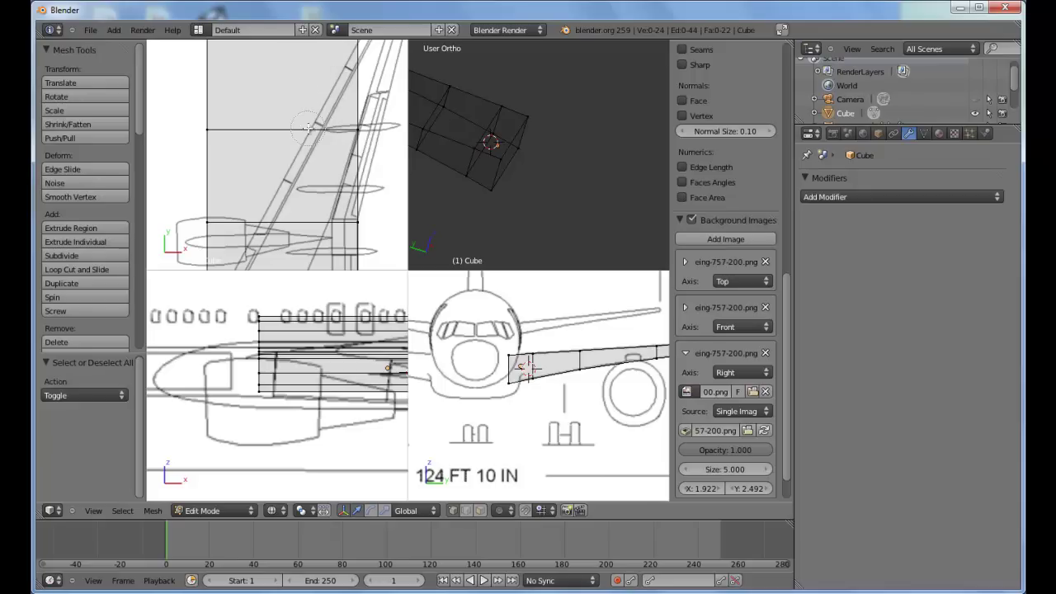
{"action": "left_click", "coordinate": [355, 129]}
{"action": "right_click", "coordinate": [355, 127]}
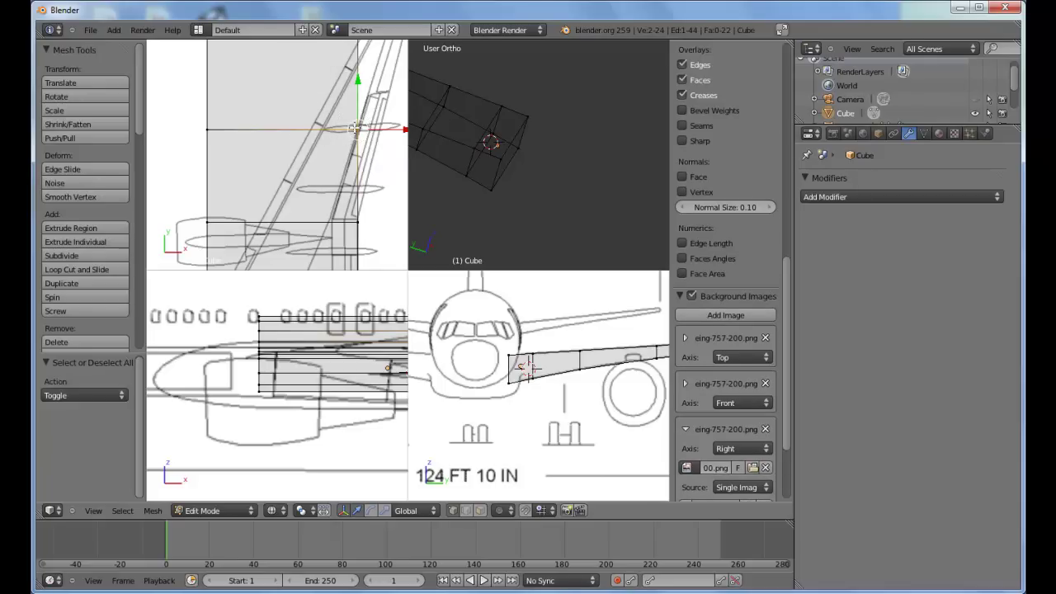
{"action": "middle_click_drag", "start_coordinate": [355, 128], "coordinate": [339, 129], "text": "shift"}
{"action": "middle_click_drag", "start_coordinate": [470, 132], "coordinate": [581, 146], "text": "shift"}
{"action": "middle_click_drag", "start_coordinate": [413, 74], "coordinate": [592, 163], "text": "shift"}
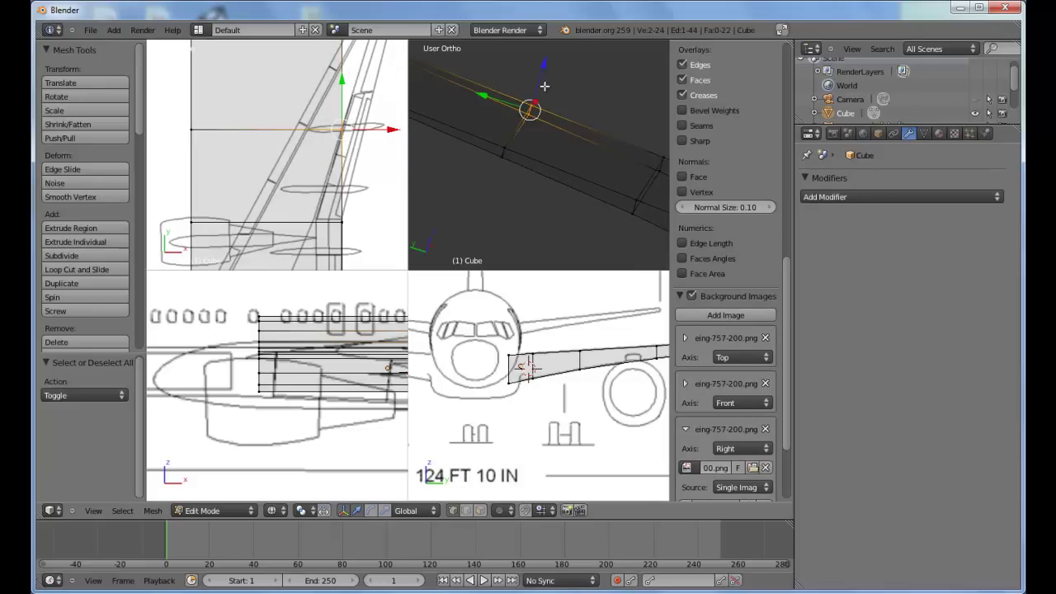
{"action": "middle_click_drag", "start_coordinate": [361, 118], "coordinate": [331, 118], "text": "shift"}
{"action": "left_click_drag", "start_coordinate": [350, 131], "coordinate": [376, 136]}
Step: Move the wingtip's trailing-edge vertices along X to the blueprint's rear wingtip corner
{"action": "middle_click_drag", "start_coordinate": [361, 103], "coordinate": [302, 236], "text": "shift"}
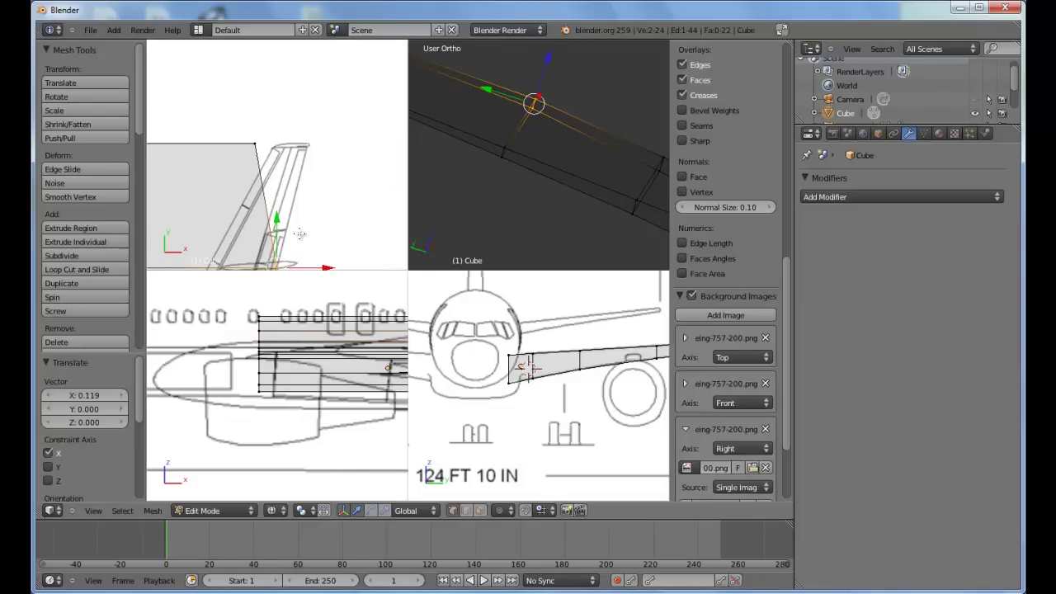
{"action": "key", "text": "a"}
{"action": "right_click", "coordinate": [260, 145]}
{"action": "left_click_drag", "start_coordinate": [289, 142], "coordinate": [339, 145]}
{"action": "left_click", "coordinate": [338, 145]}
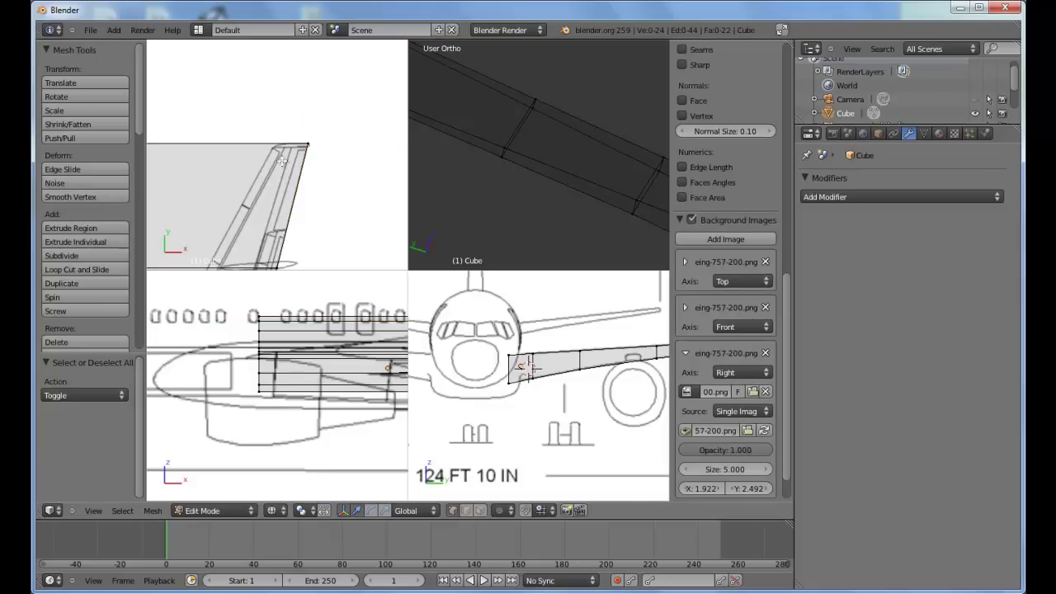
Step: Move the wingtip's leading-edge vertices along X to the blueprint's front wingtip corner
{"action": "scroll", "coordinate": [300, 139], "scroll_direction": "up", "scroll_amount": 3}
{"action": "right_click", "coordinate": [217, 122]}
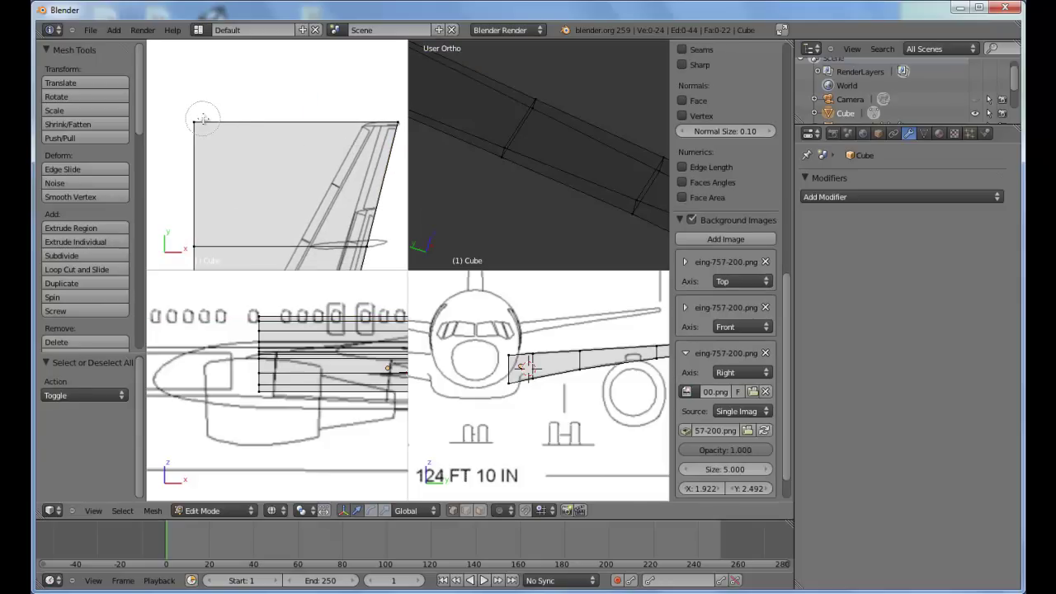
{"action": "left_click_drag", "start_coordinate": [224, 122], "coordinate": [410, 145]}
{"action": "left_click", "coordinate": [410, 145]}
Step: Move the leading-edge vertices one section in from the wingtip 0.560 along X onto the blueprint's leading edge
{"action": "scroll", "coordinate": [726, 289], "scroll_direction": "down", "scroll_amount": 3}
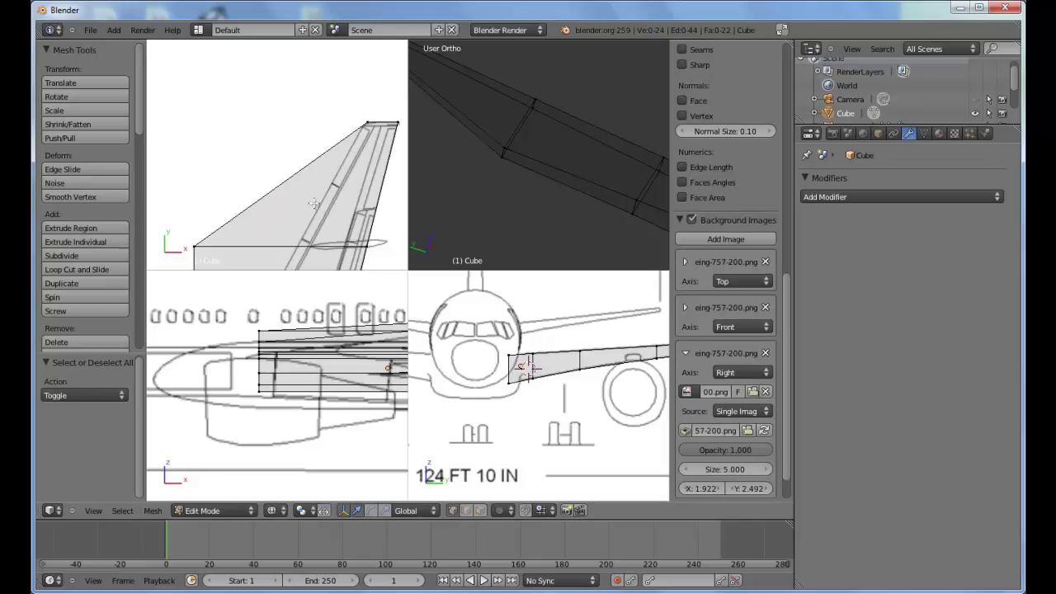
{"action": "scroll", "coordinate": [346, 181], "scroll_direction": "up", "scroll_amount": 4}
{"action": "mouse_move", "coordinate": [345, 184]}
{"action": "middle_mouse_down", "text": "shift"}
{"action": "mouse_move", "coordinate": [355, 140]}
{"action": "mouse_move", "coordinate": [330, 174]}
{"action": "mouse_move", "coordinate": [322, 122]}
{"action": "mouse_move", "coordinate": [299, 149]}
{"action": "middle_mouse_up", "text": "shift"}
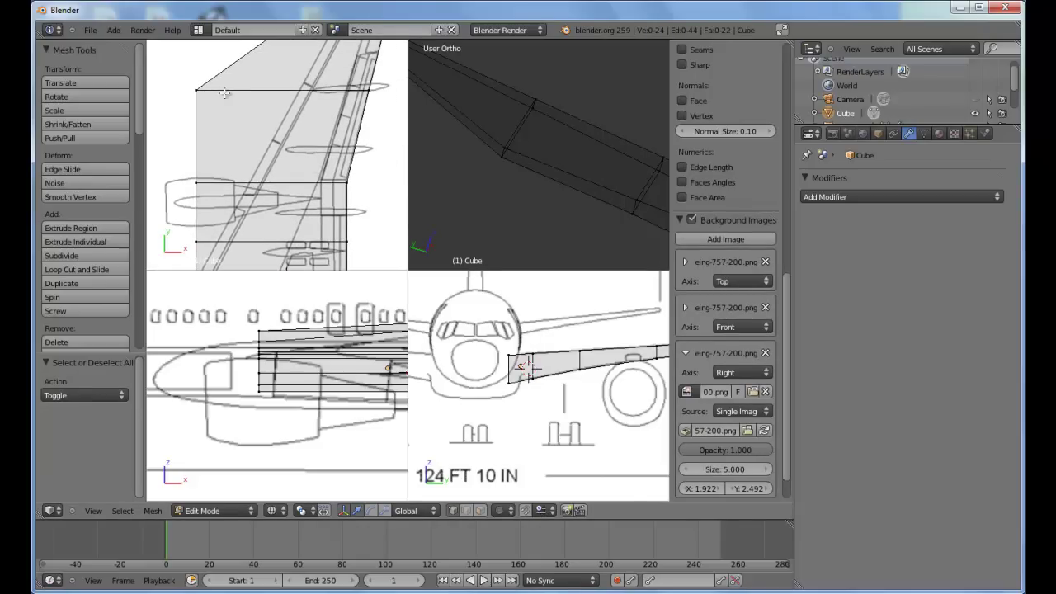
{"action": "key", "text": "a"}
{"action": "key", "text": "a"}
{"action": "right_click", "coordinate": [198, 90]}
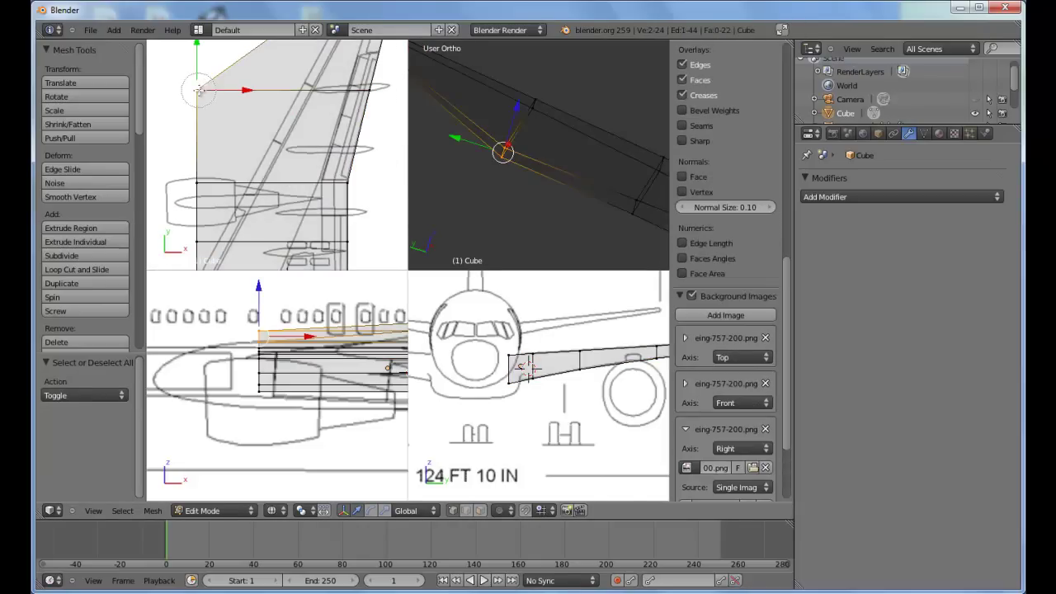
{"action": "key", "text": "g"}
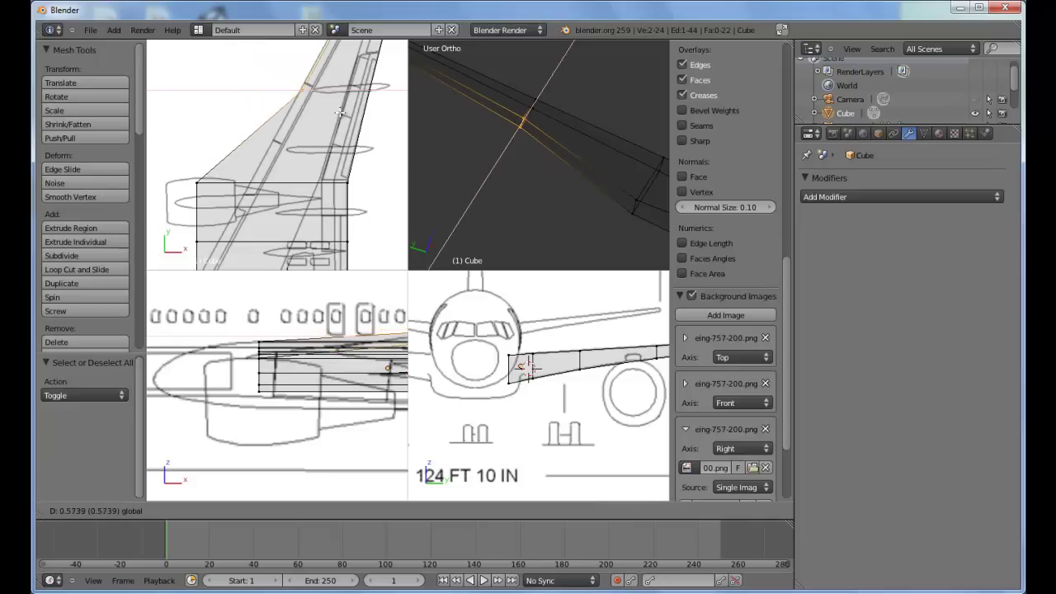
{"action": "left_click", "coordinate": [347, 115]}
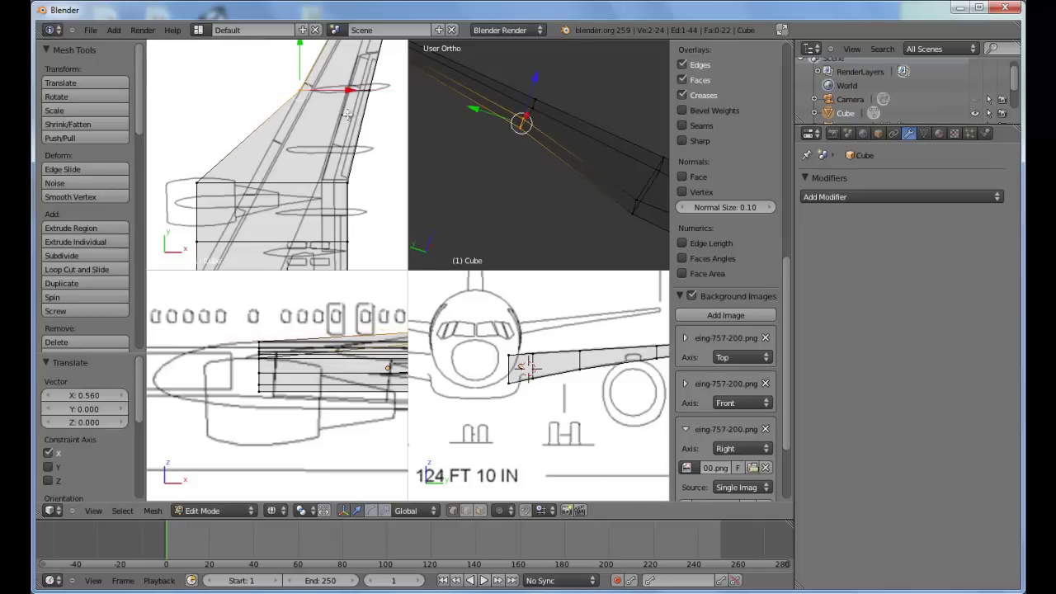
Step: Move the leading-edge vertices at the trailing-edge kink section about 0.29 along X onto the blueprint's leading edge
{"action": "right_click", "coordinate": [198, 183]}
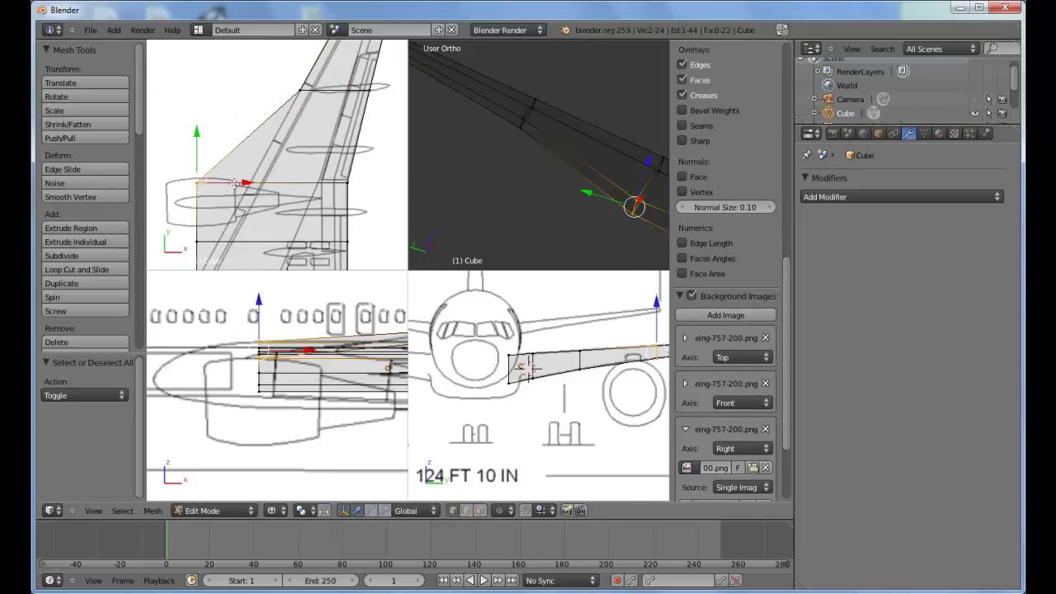
{"action": "key", "text": "g"}
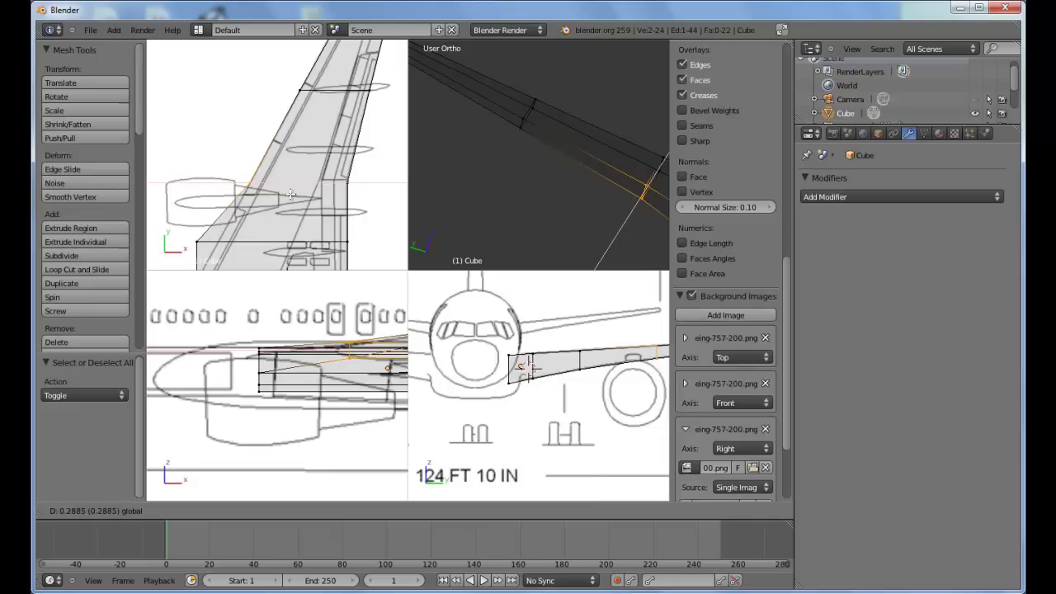
{"action": "left_click", "coordinate": [294, 196]}
{"action": "key", "text": "a"}
Step: Circle-select the leading-edge vertices of the section between root and kink and move them about 0.12 along X onto the leading edge
{"action": "middle_click_drag", "start_coordinate": [292, 231], "coordinate": [320, 154], "text": "shift"}
{"action": "key", "text": "c"}
{"action": "left_click", "coordinate": [222, 165]}
{"action": "right_click", "coordinate": [223, 165]}
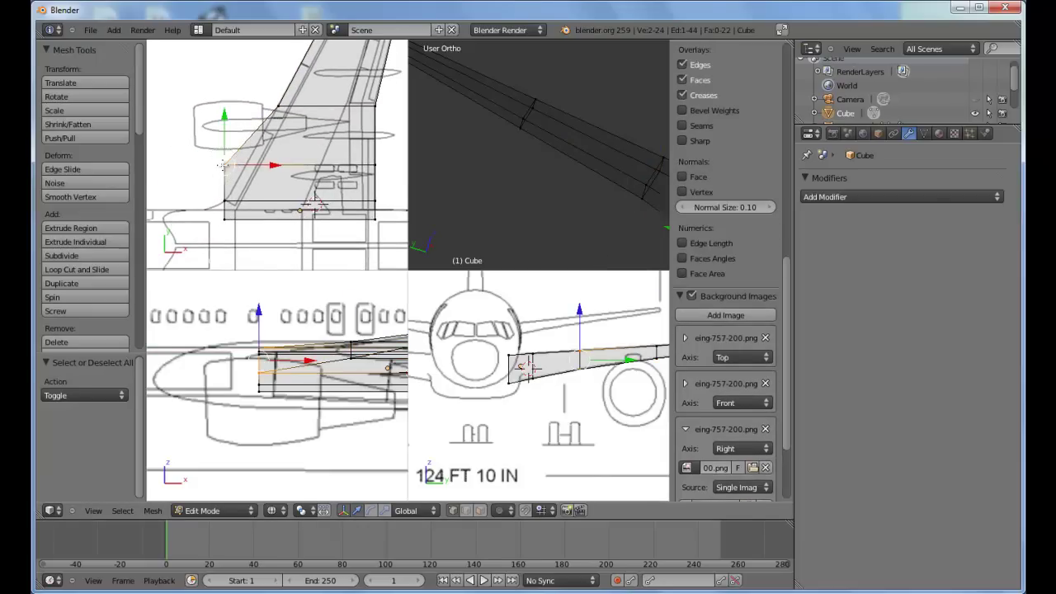
{"action": "left_click_drag", "start_coordinate": [256, 165], "coordinate": [273, 167]}
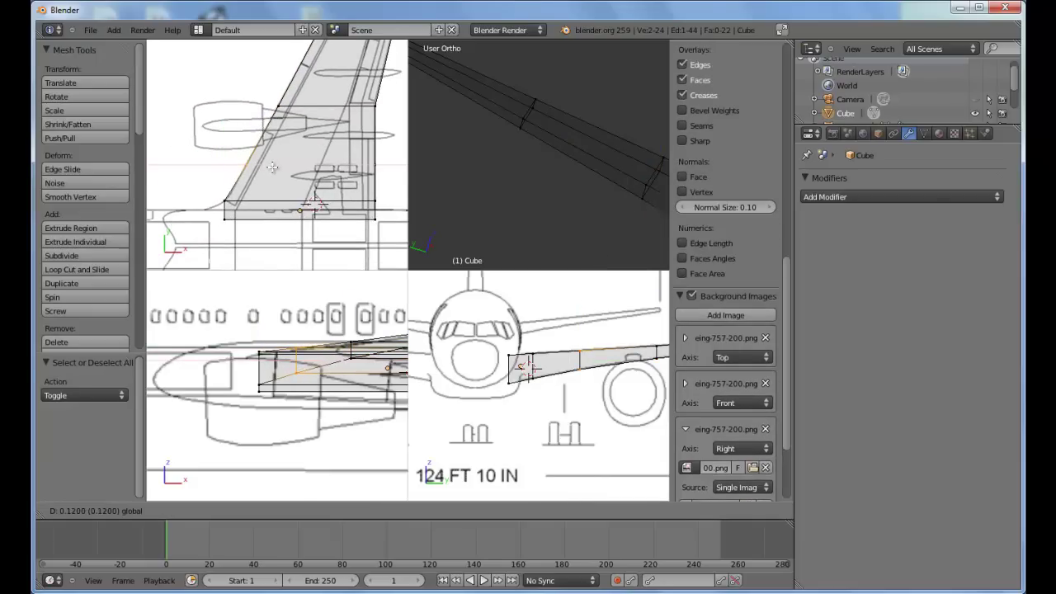
{"action": "left_click", "coordinate": [271, 167]}
Step: Move the leading-edge vertices at the wing's innermost root end -0.214 along X, towards the nose
{"action": "key", "text": "a"}
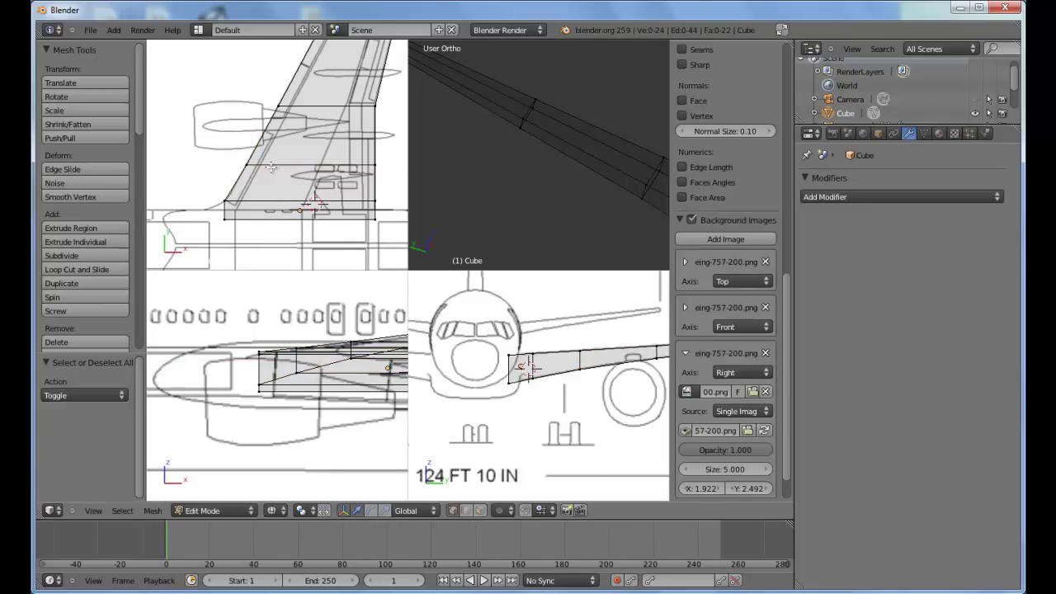
{"action": "right_click", "coordinate": [227, 220]}
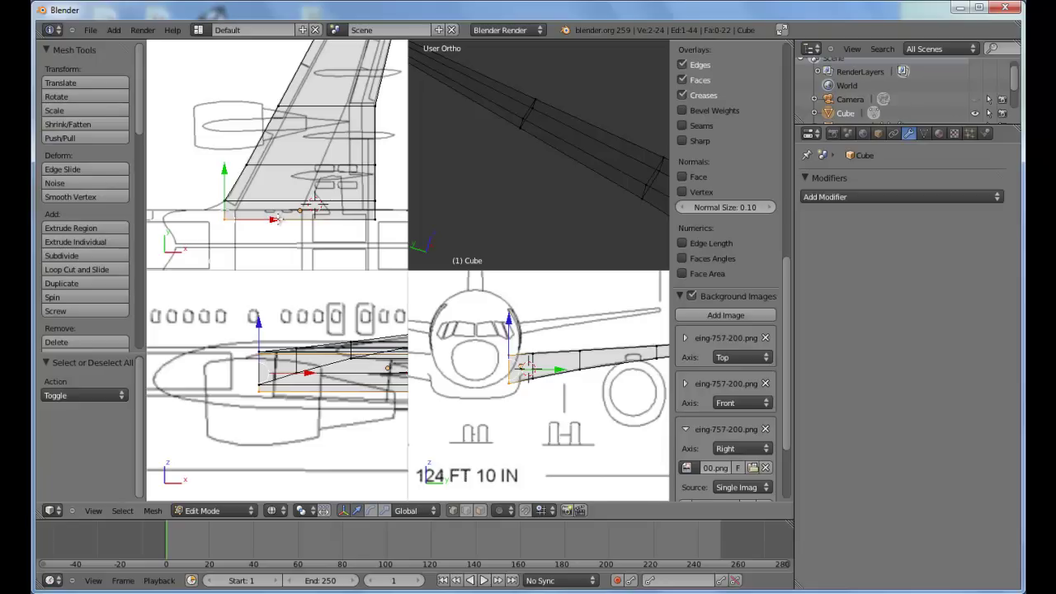
{"action": "key", "text": "g"}
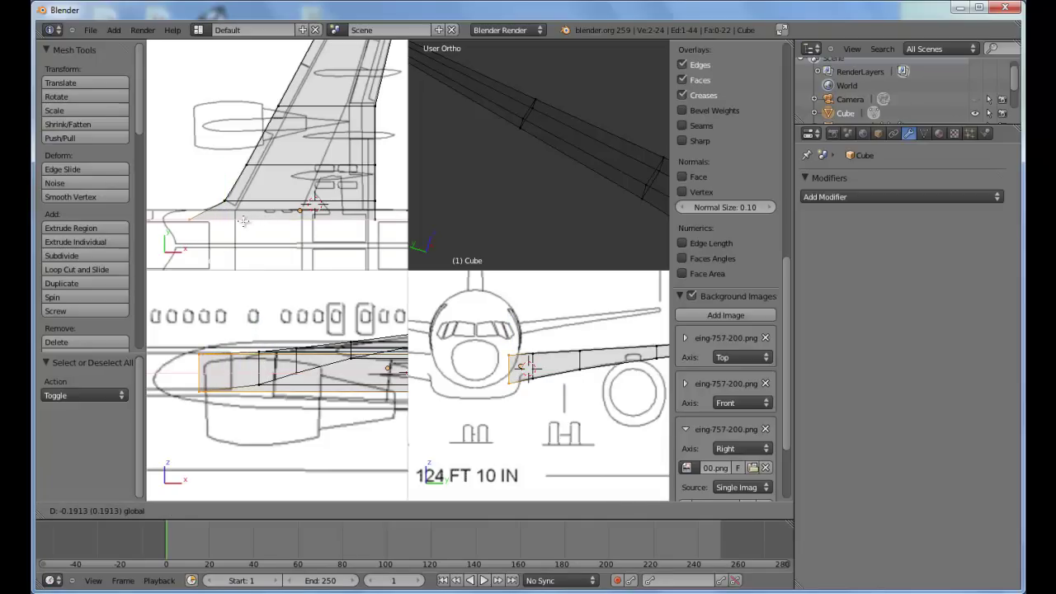
{"action": "left_click_drag", "start_coordinate": [239, 221], "coordinate": [239, 222]}
Step: Add the trailing-edge root vertices to the selection and extrude the wing's root end inward along Y into the fuselage
{"action": "middle_click_drag", "start_coordinate": [314, 207], "coordinate": [323, 189], "text": "shift"}
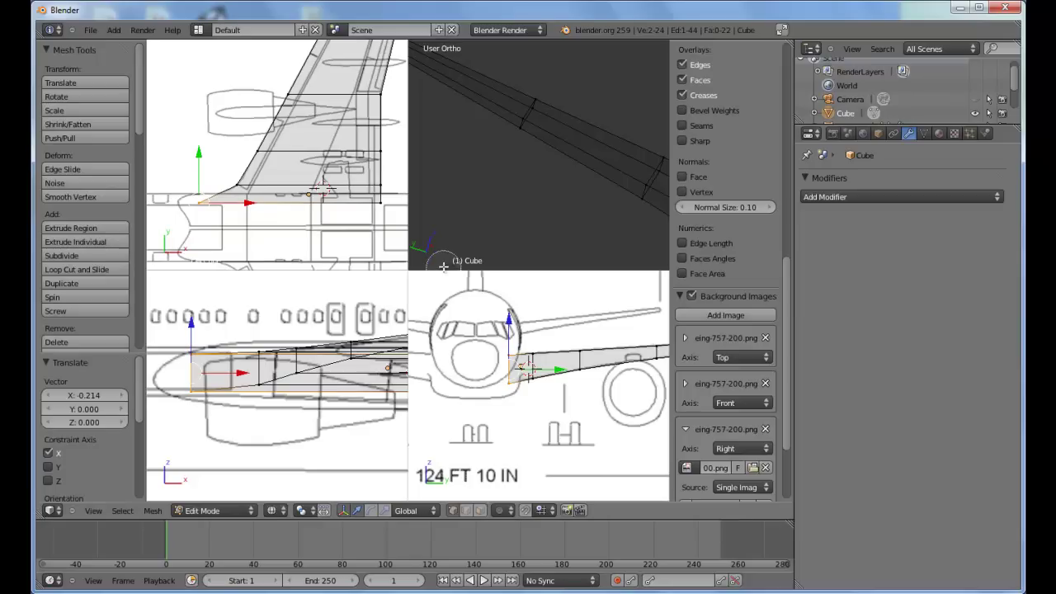
{"action": "right_click", "coordinate": [375, 203], "text": "shift"}
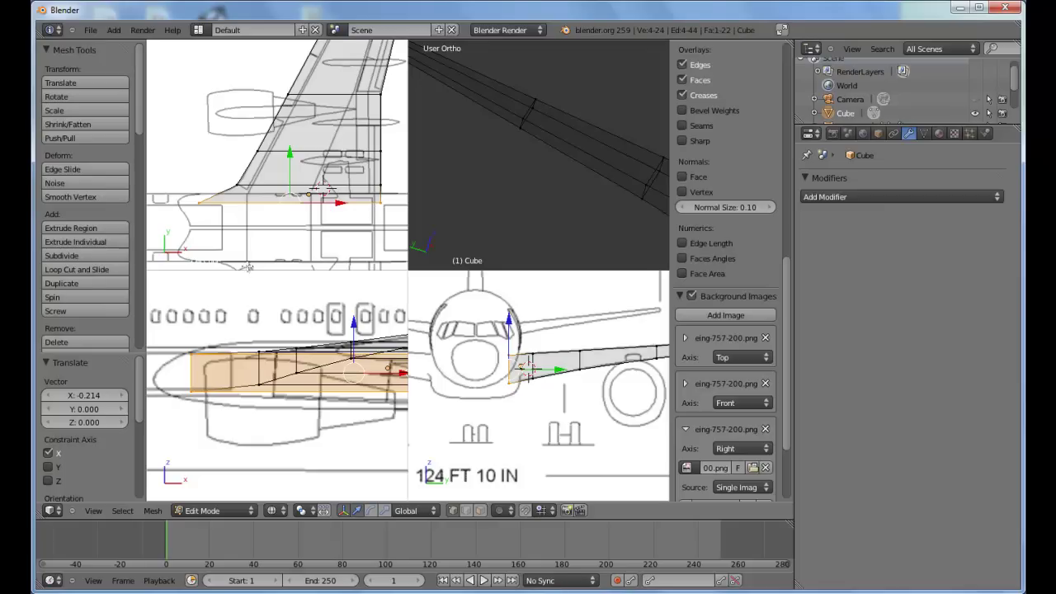
{"action": "scroll", "coordinate": [239, 321], "scroll_direction": "up", "scroll_amount": 2}
{"action": "scroll", "coordinate": [291, 358], "scroll_direction": "down", "scroll_amount": 3}
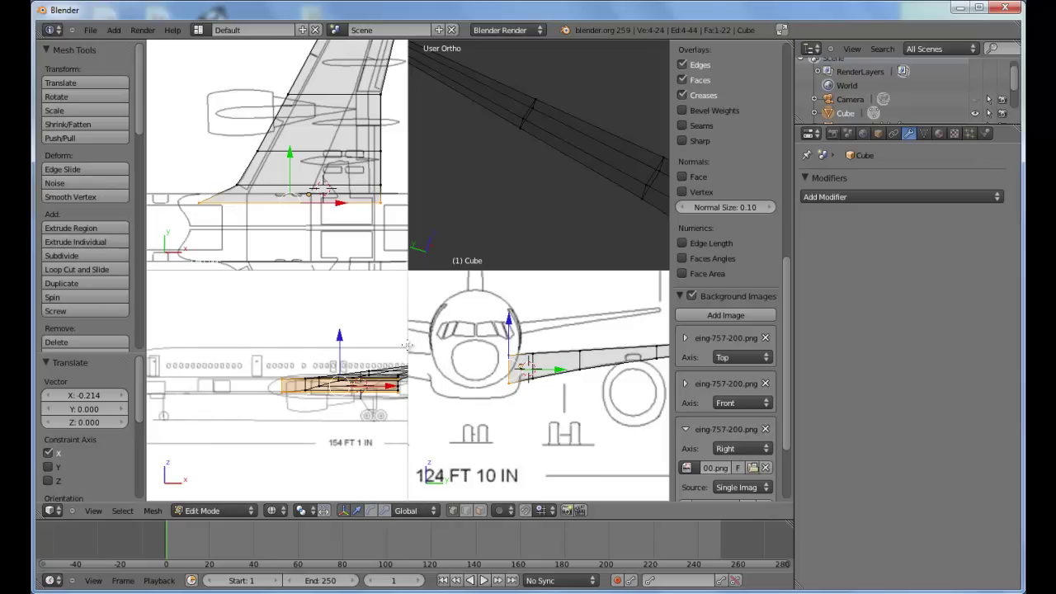
{"action": "middle_click_drag", "start_coordinate": [320, 155], "coordinate": [313, 156], "text": "shift"}
{"action": "key", "text": "e"}
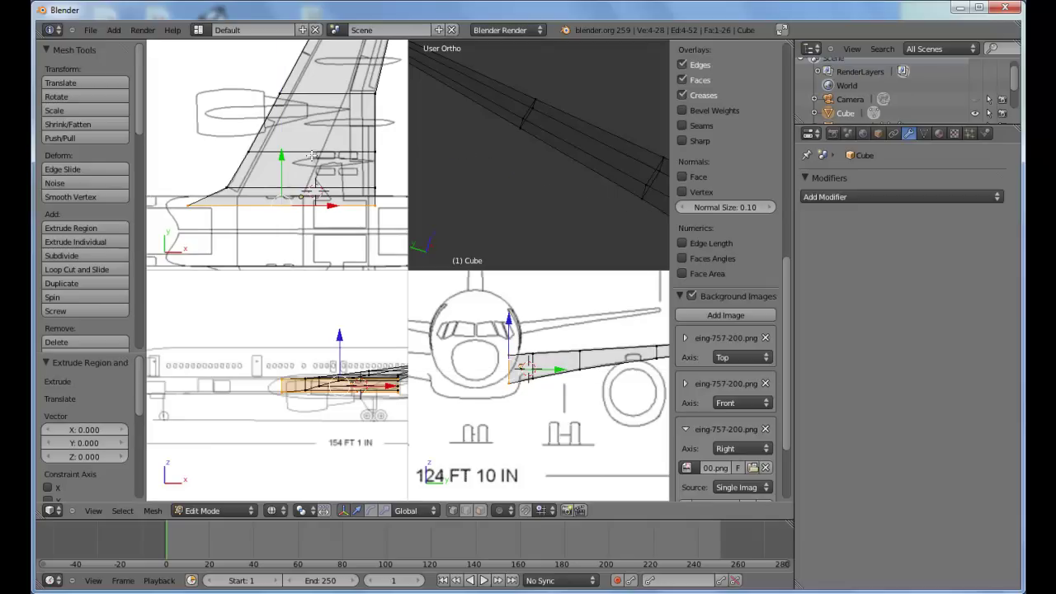
{"action": "key", "text": "g"}
{"action": "key", "text": "y"}
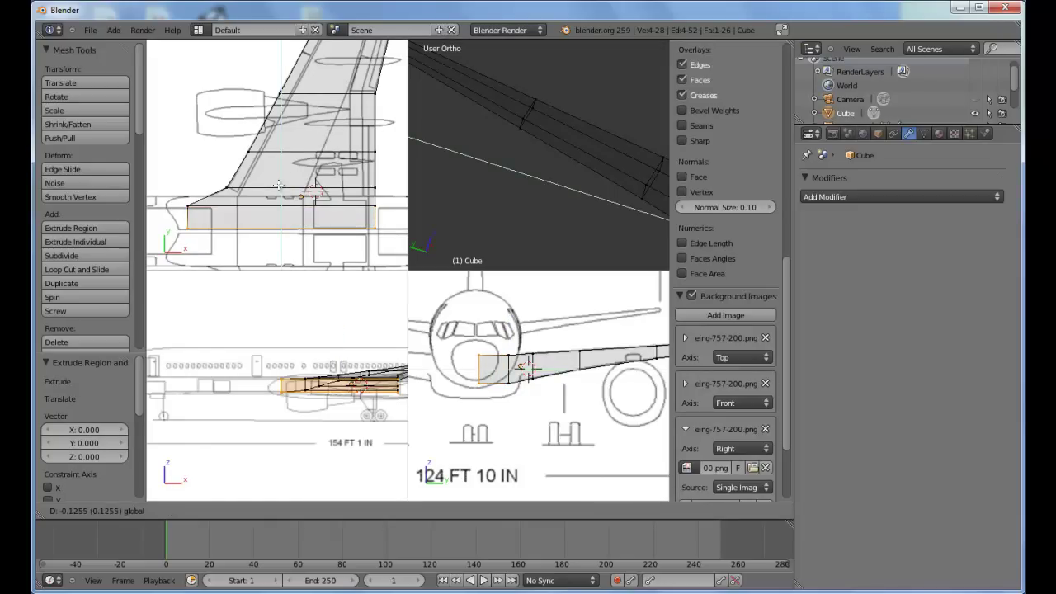
{"action": "left_click", "coordinate": [279, 183]}
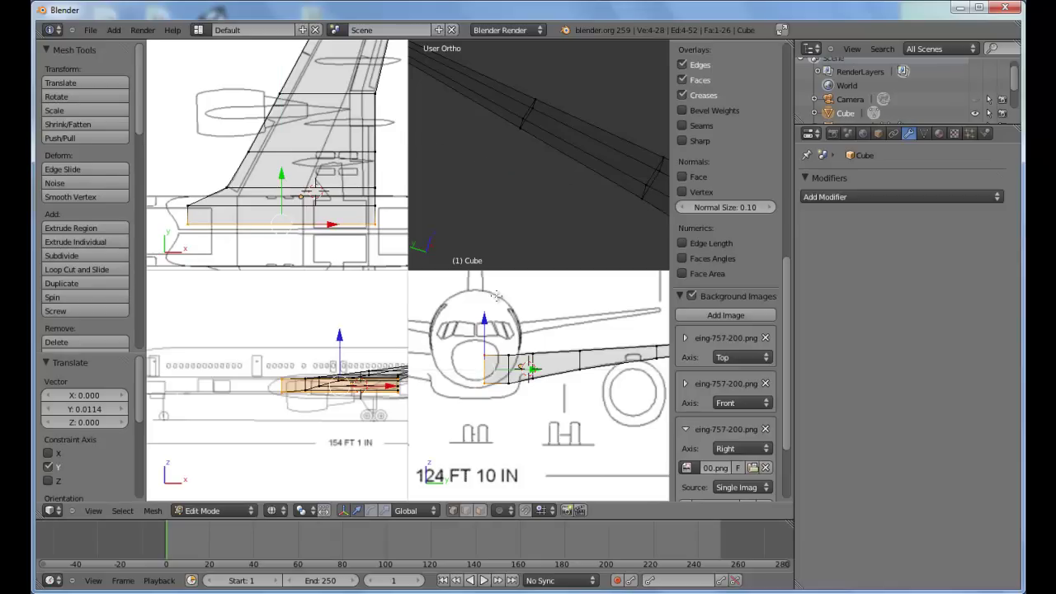
Step: Show the wing in solid shading and add a spanwise loop cut around it at mid-thickness
{"action": "key", "text": "Tab"}
{"action": "key", "text": "z"}
{"action": "mouse_move", "coordinate": [579, 139]}
{"action": "middle_mouse_down"}
{"action": "mouse_move", "coordinate": [561, 158]}
{"action": "mouse_move", "coordinate": [566, 150]}
{"action": "mouse_move", "coordinate": [625, 165]}
{"action": "mouse_move", "coordinate": [572, 156]}
{"action": "mouse_move", "coordinate": [537, 182]}
{"action": "mouse_move", "coordinate": [597, 213]}
{"action": "mouse_move", "coordinate": [565, 163]}
{"action": "mouse_move", "coordinate": [505, 165]}
{"action": "mouse_move", "coordinate": [548, 195]}
{"action": "mouse_move", "coordinate": [586, 186]}
{"action": "mouse_move", "coordinate": [538, 152]}
{"action": "mouse_move", "coordinate": [563, 177]}
{"action": "mouse_move", "coordinate": [536, 171]}
{"action": "mouse_move", "coordinate": [561, 181]}
{"action": "mouse_move", "coordinate": [570, 204]}
{"action": "mouse_move", "coordinate": [598, 195]}
{"action": "middle_mouse_up"}
{"action": "key", "text": "Tab"}
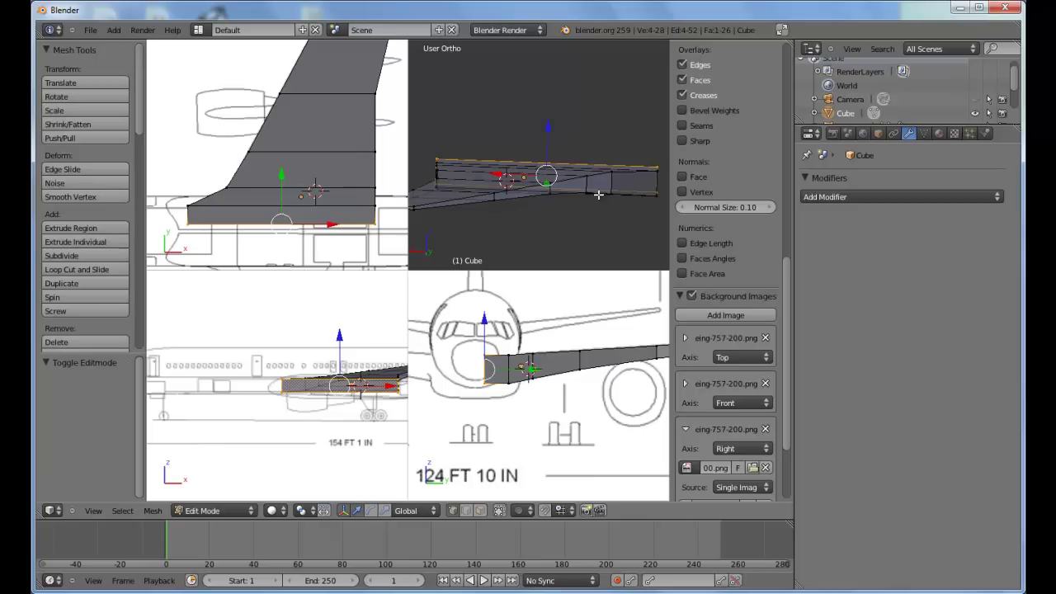
{"action": "key", "text": "ctrl+r"}
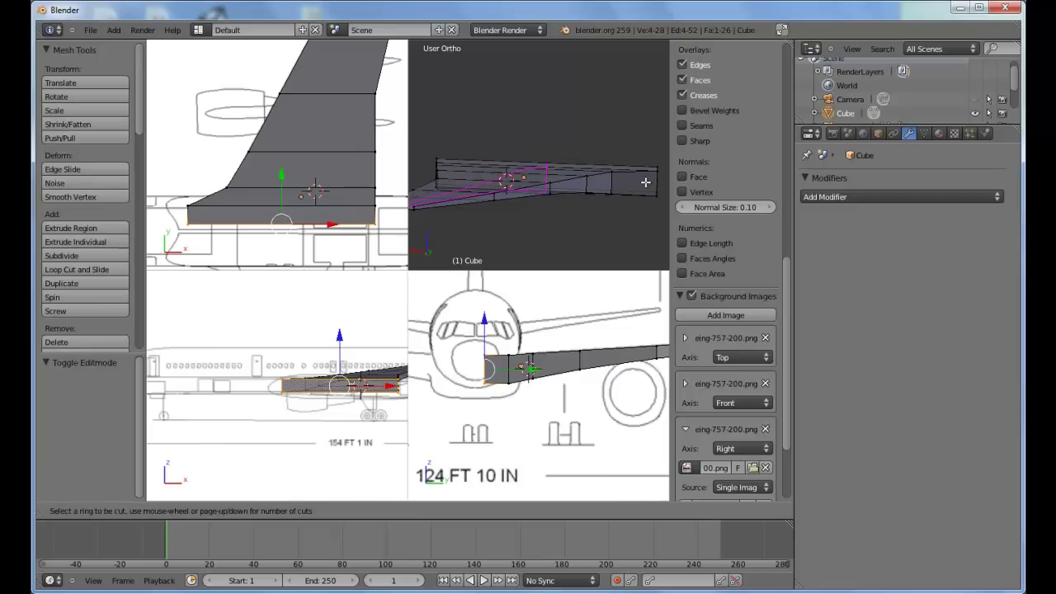
{"action": "left_click", "coordinate": [656, 182]}
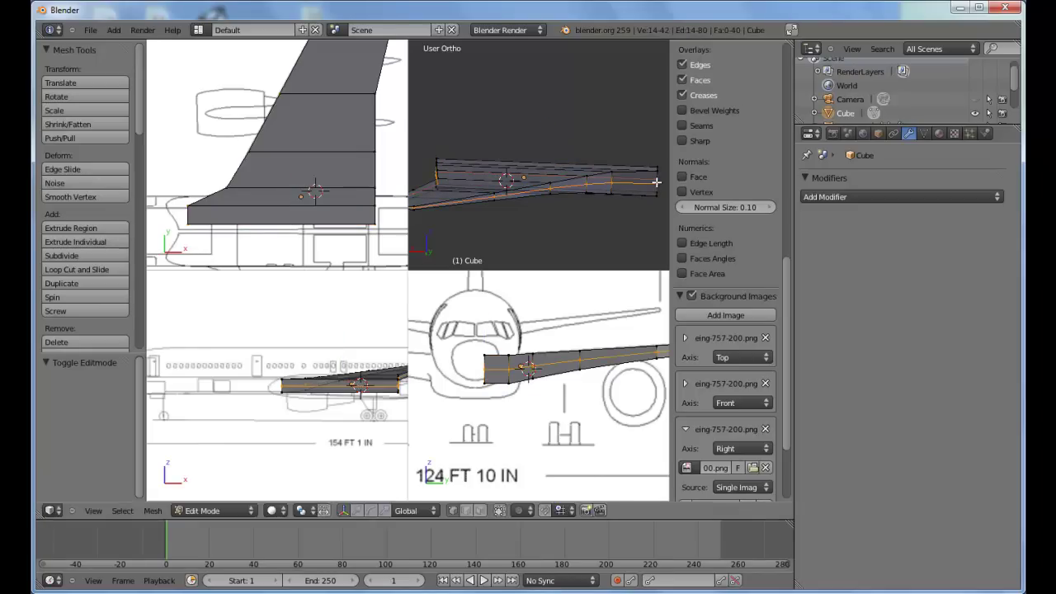
{"action": "left_click", "coordinate": [653, 183]}
{"action": "middle_click_drag", "start_coordinate": [653, 183], "coordinate": [507, 183]}
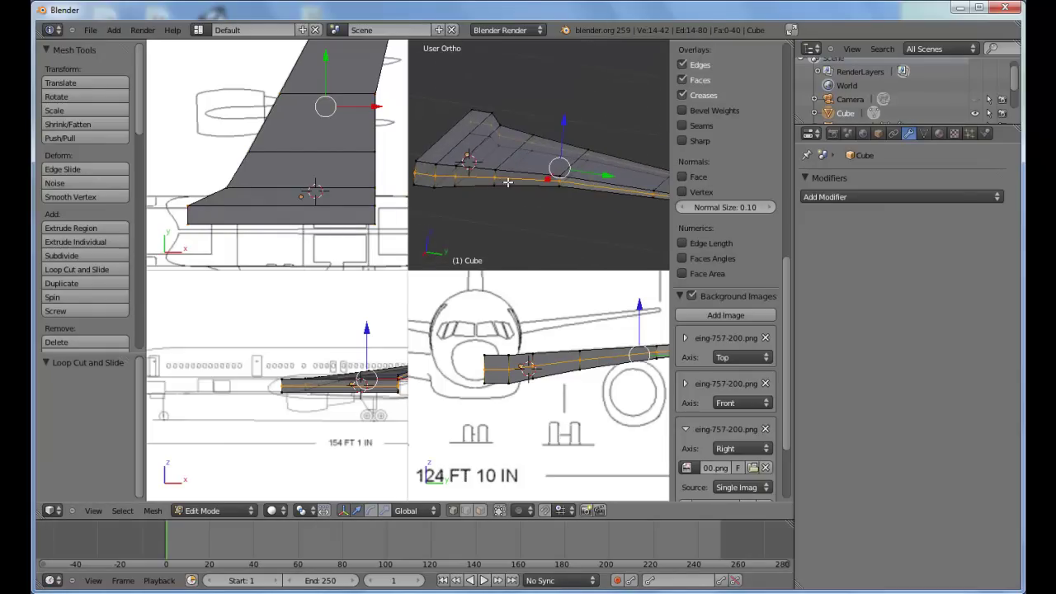
Step: In wireframe, box-select the edges of the trailing-edge kink section and move them 0.0159 along Y onto the blueprint's kink
{"action": "key", "text": "a"}
{"action": "key", "text": "z"}
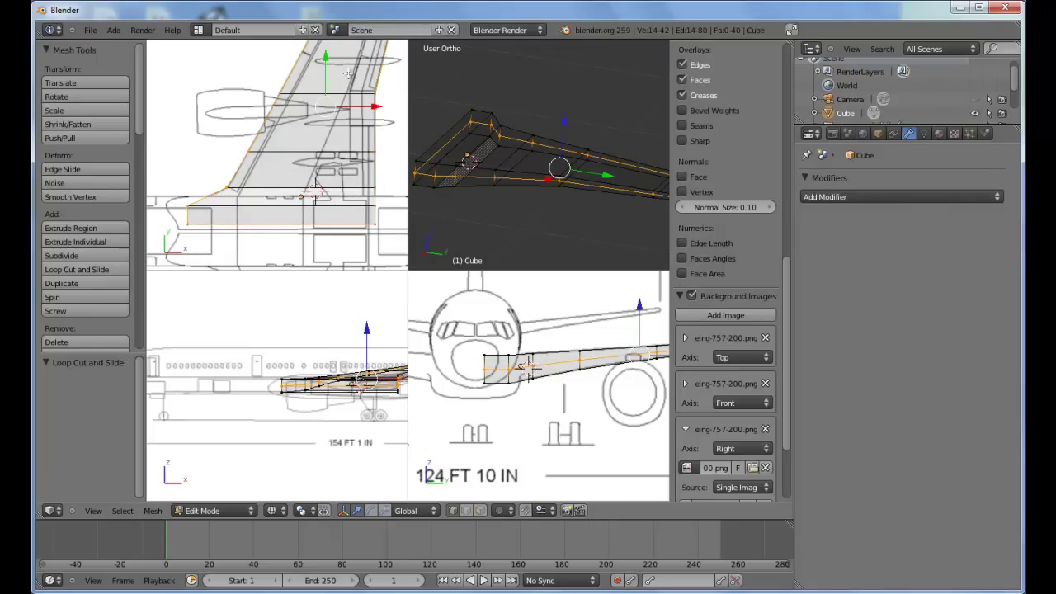
{"action": "scroll", "coordinate": [216, 162], "scroll_direction": "up", "scroll_amount": 6}
{"action": "middle_click_drag", "start_coordinate": [217, 162], "coordinate": [200, 139], "text": "shift"}
{"action": "scroll", "coordinate": [272, 147], "scroll_direction": "down", "scroll_amount": 3}
{"action": "middle_click_drag", "start_coordinate": [301, 149], "coordinate": [342, 164], "text": "shift"}
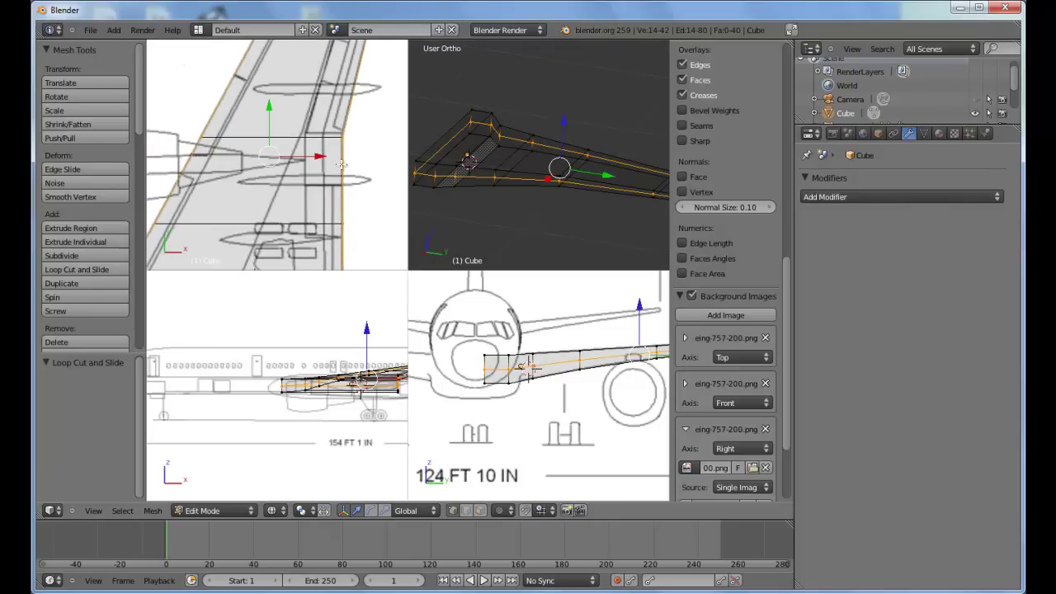
{"action": "key", "text": "a"}
{"action": "key", "text": "b"}
{"action": "left_click_drag", "start_coordinate": [180, 125], "coordinate": [373, 164]}
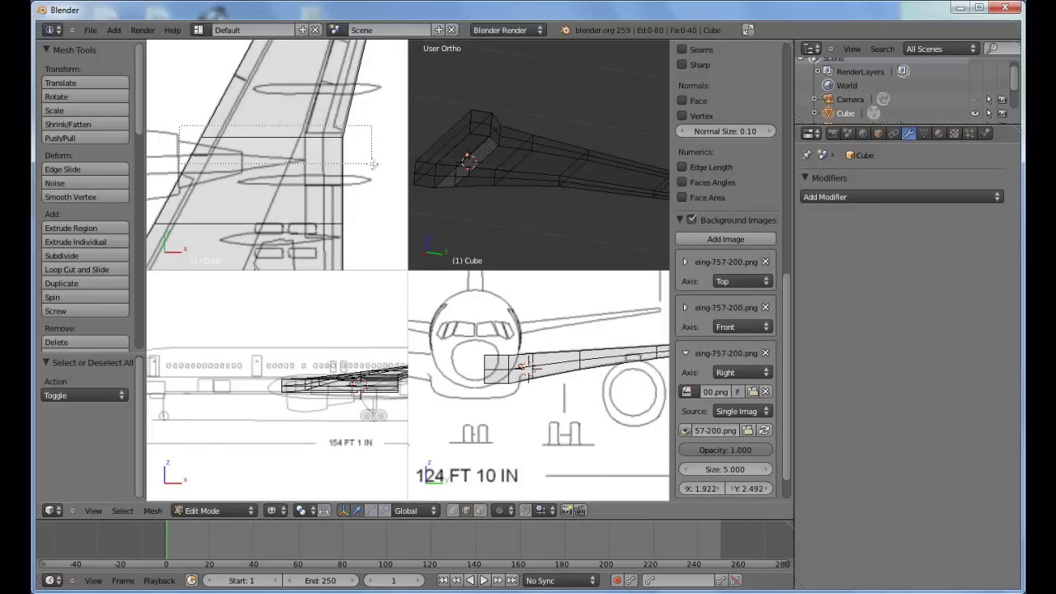
{"action": "left_click_drag", "start_coordinate": [373, 164], "coordinate": [372, 163]}
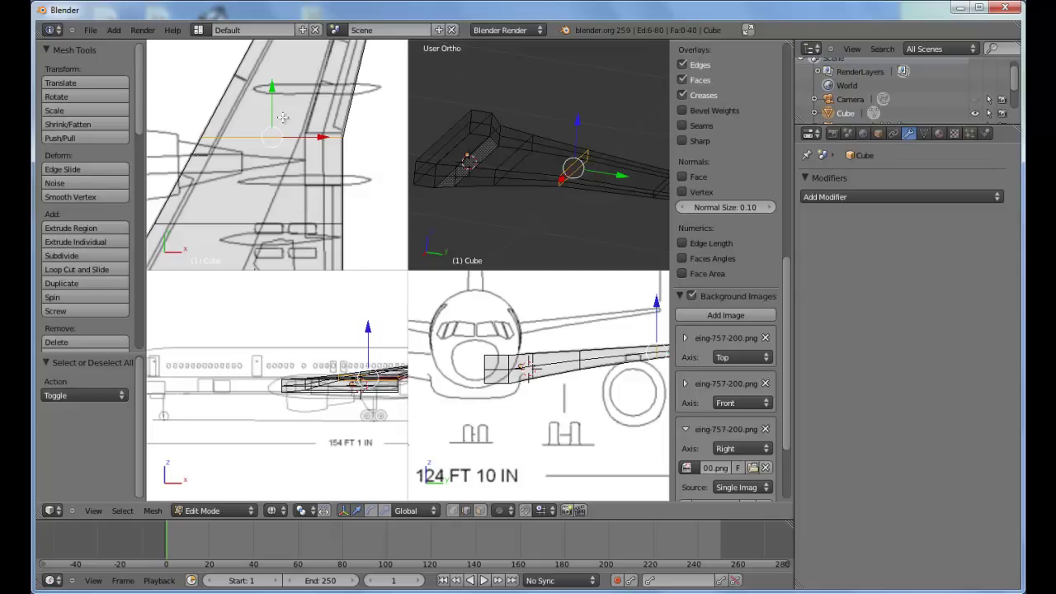
{"action": "left_click_drag", "start_coordinate": [272, 93], "coordinate": [280, 48]}
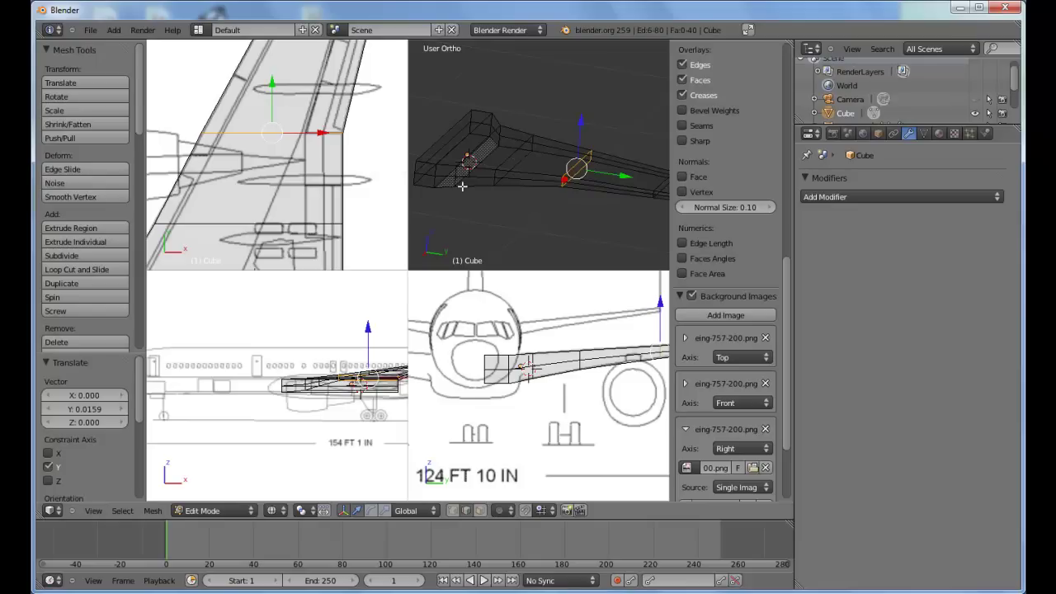
Step: Scale the kink section's edges to 0.995 along X to match the blueprint's wing outline
{"action": "middle_click_drag", "start_coordinate": [553, 244], "coordinate": [492, 232], "text": "shift"}
{"action": "middle_click_drag", "start_coordinate": [314, 154], "coordinate": [326, 158], "text": "shift"}
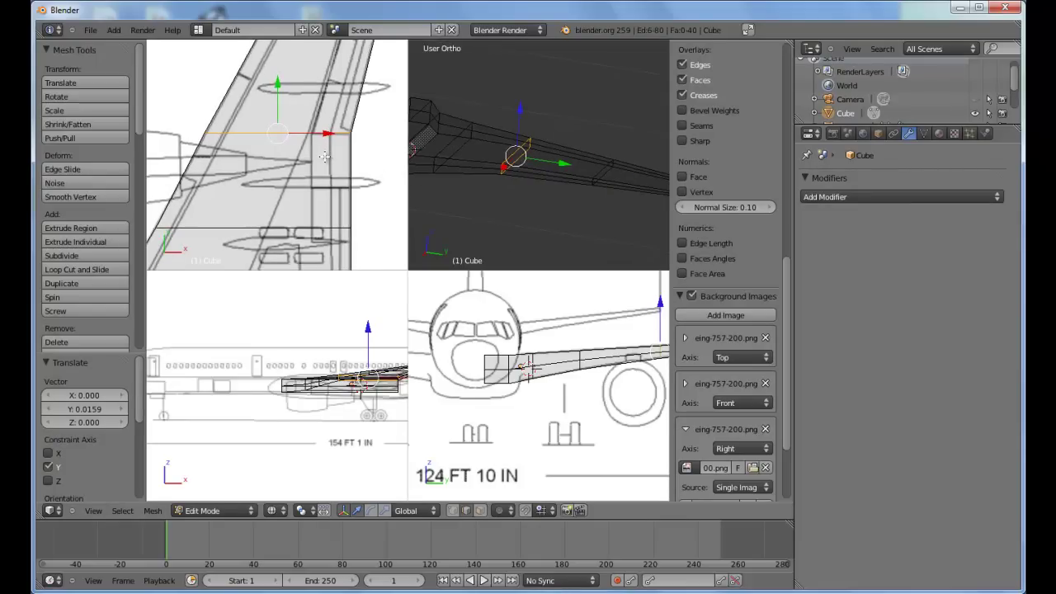
{"action": "key", "text": "s"}
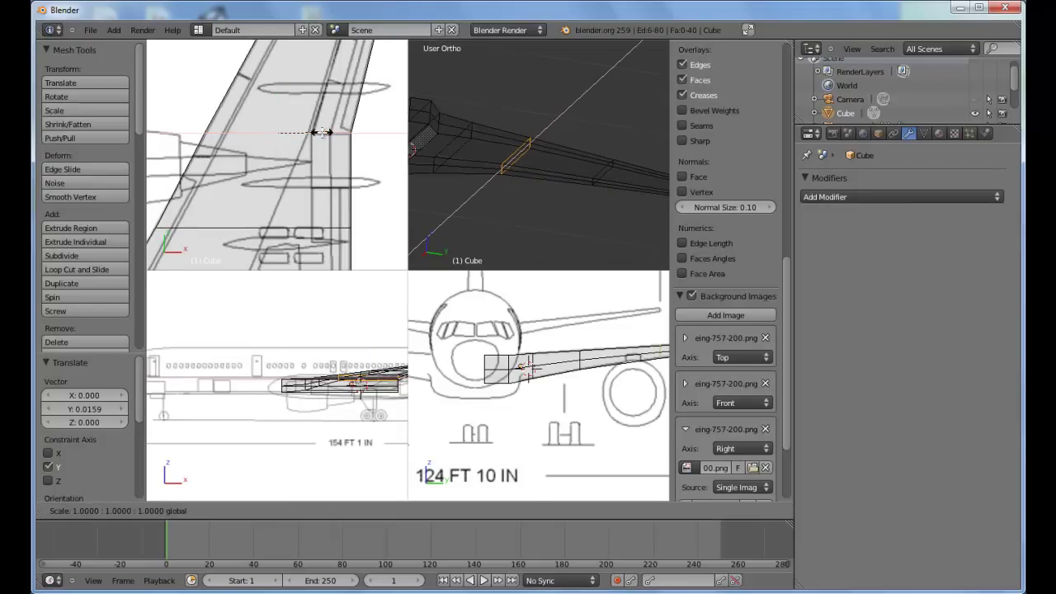
{"action": "left_click", "coordinate": [320, 132]}
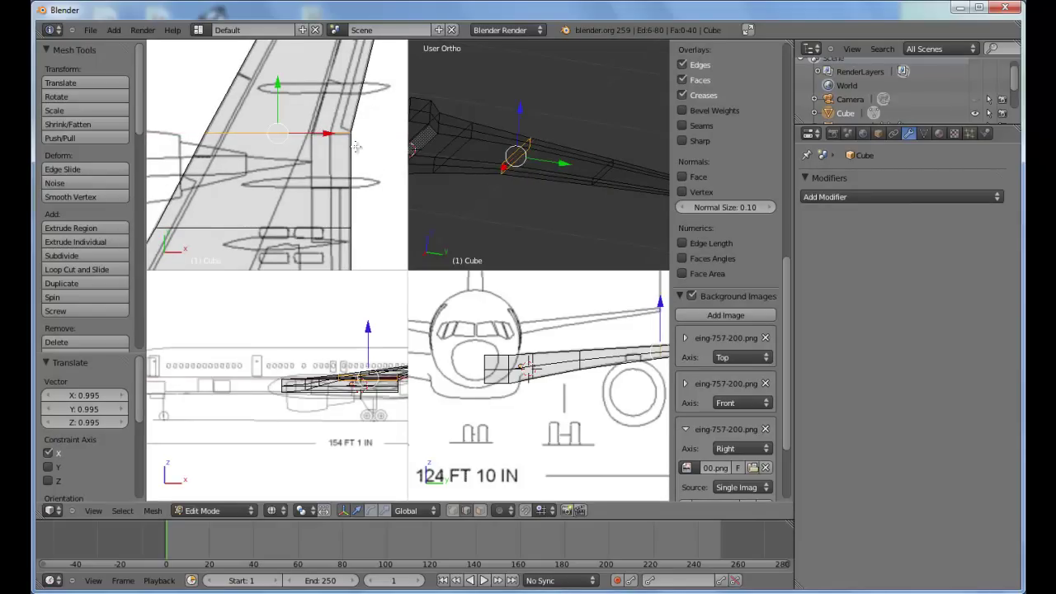
Step: Box-select the section between root and kink, scale it to 1.006 along X and move it about -0.0074 along Y
{"action": "mouse_move", "coordinate": [243, 213]}
{"action": "middle_mouse_down", "text": "shift"}
{"action": "mouse_move", "coordinate": [281, 167]}
{"action": "mouse_move", "coordinate": [264, 166]}
{"action": "middle_mouse_up", "text": "shift"}
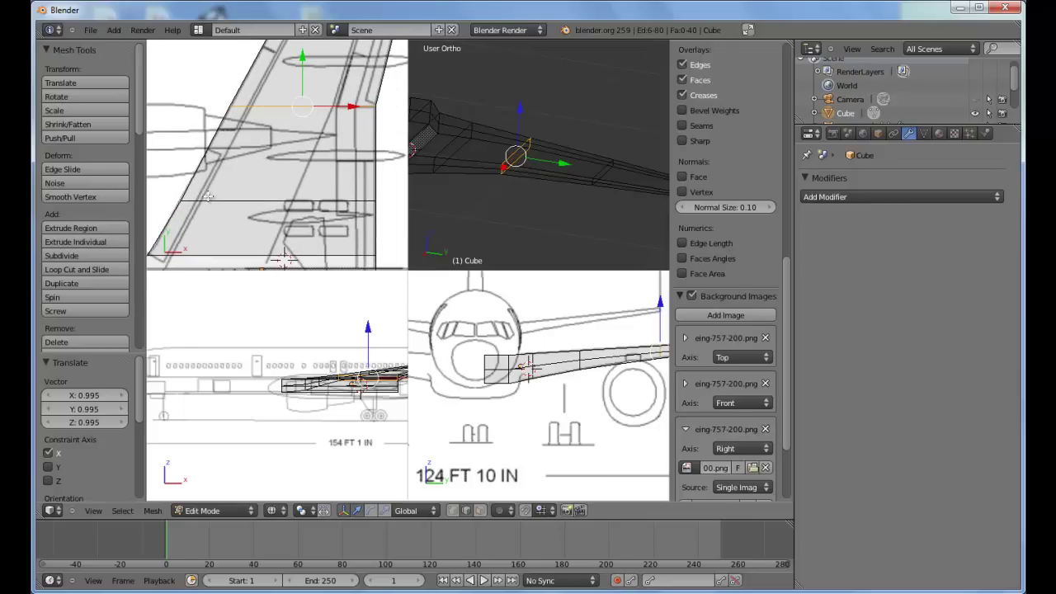
{"action": "key", "text": "a"}
{"action": "key", "text": "b"}
{"action": "left_click_drag", "start_coordinate": [164, 182], "coordinate": [388, 209]}
{"action": "key", "text": "s"}
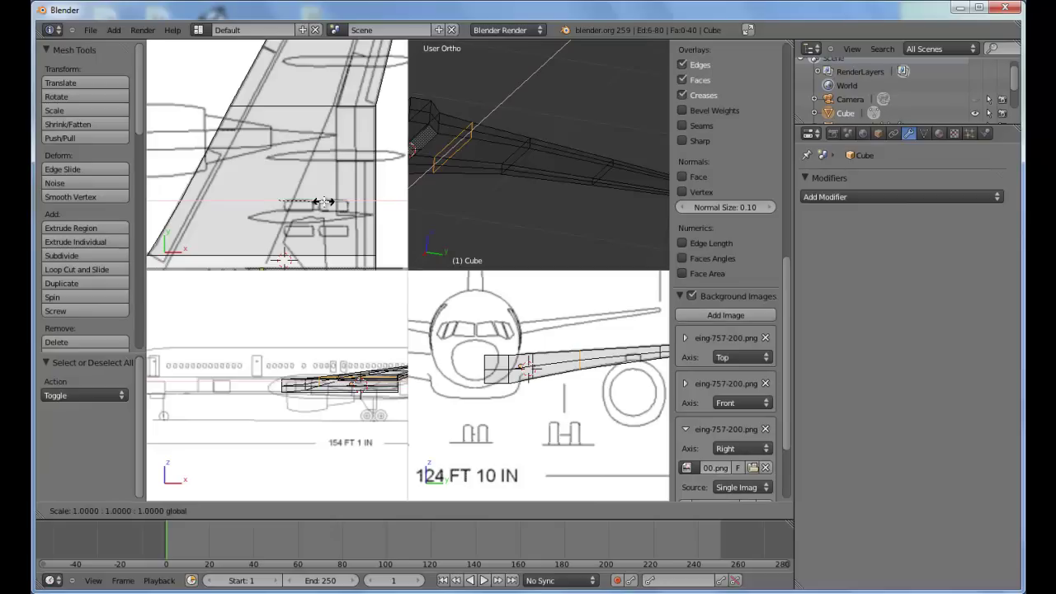
{"action": "left_click", "coordinate": [321, 202]}
{"action": "key", "text": "g"}
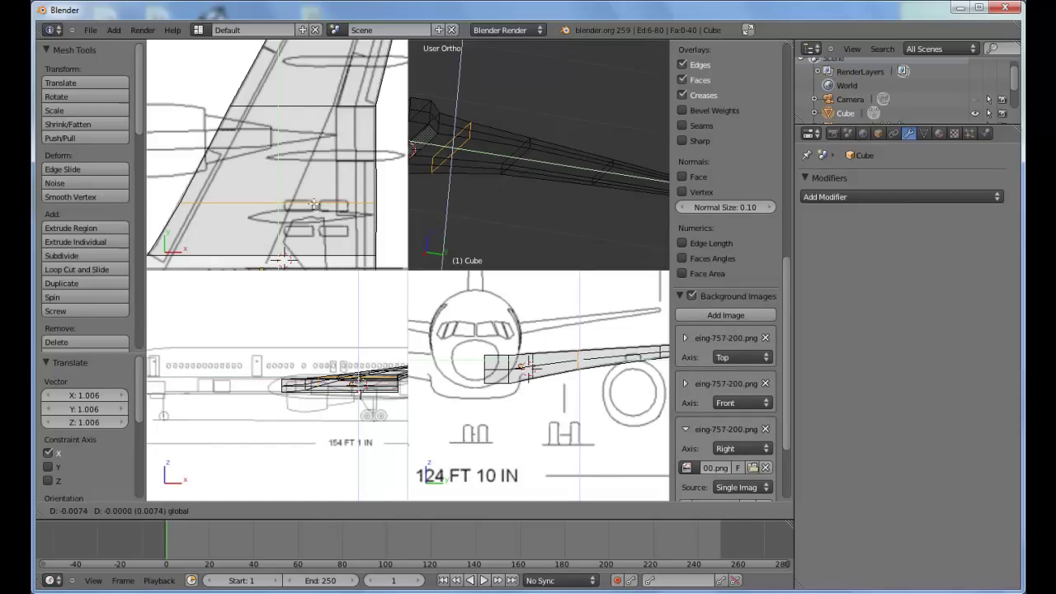
{"action": "left_click", "coordinate": [312, 203]}
Step: Fine-tune the section between root and kink by scaling it to 1.007 along X and nudging it slightly along X
{"action": "key", "text": "g"}
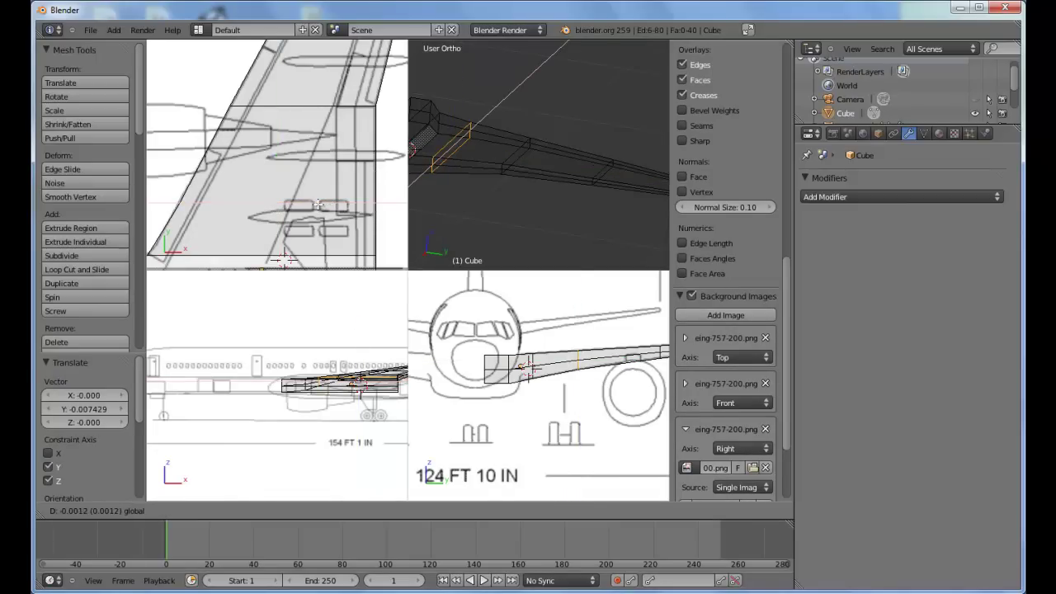
{"action": "left_click_drag", "start_coordinate": [316, 205], "coordinate": [319, 204]}
{"action": "key", "text": "s"}
{"action": "key", "text": "g"}
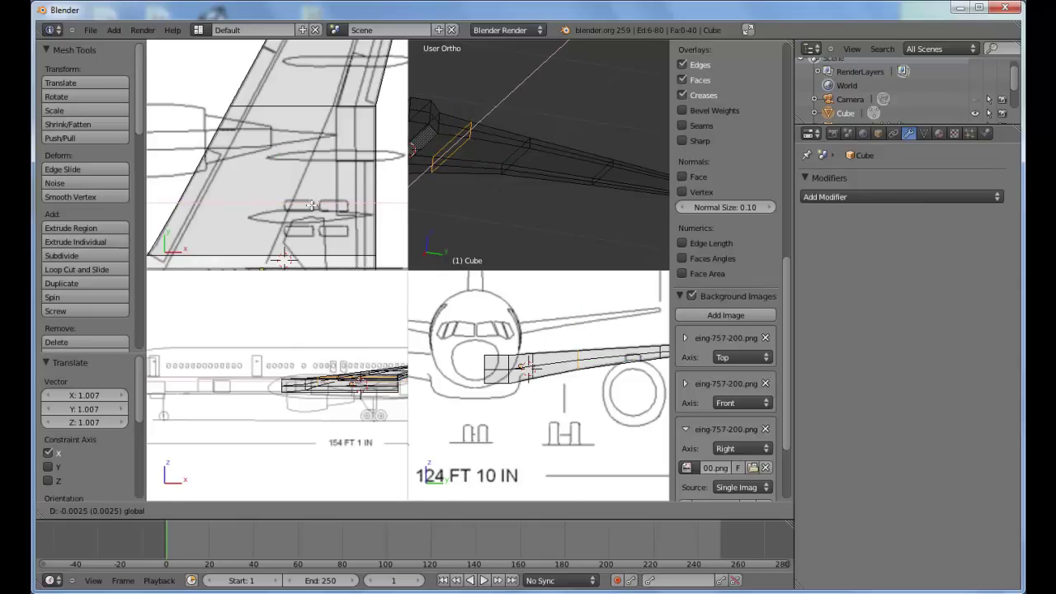
{"action": "left_click", "coordinate": [312, 204]}
{"action": "key", "text": "a"}
Step: In solid shading, select the mid-thickness edge loop along the wing's trailing edge and delete it as an Edge Loop
{"action": "middle_click_drag", "start_coordinate": [312, 205], "coordinate": [322, 152], "text": "shift"}
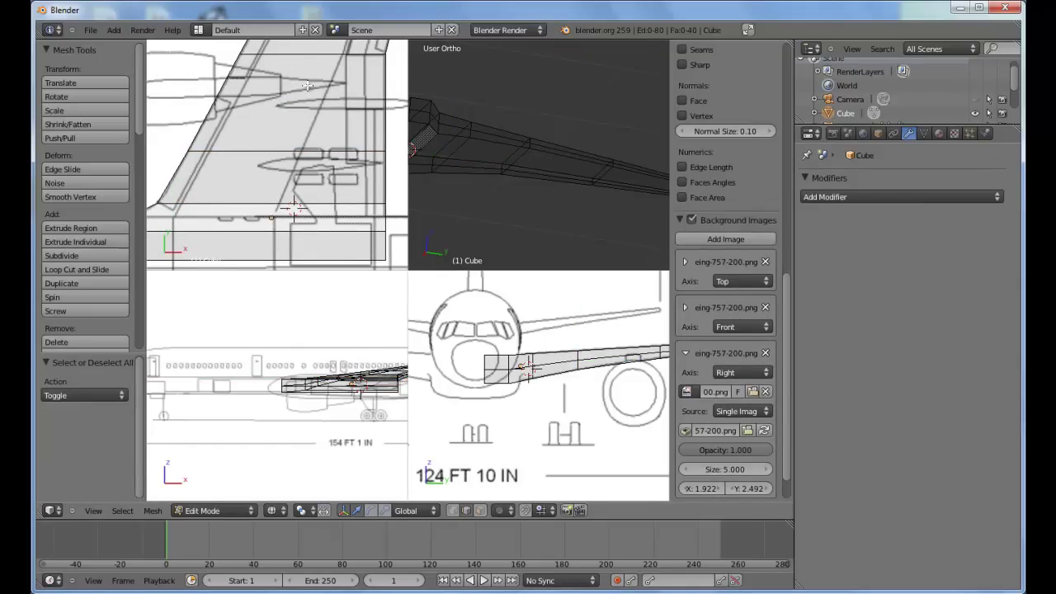
{"action": "middle_click_drag", "start_coordinate": [310, 85], "coordinate": [301, 111], "text": "shift"}
{"action": "scroll", "coordinate": [553, 371], "scroll_direction": "up", "scroll_amount": 6}
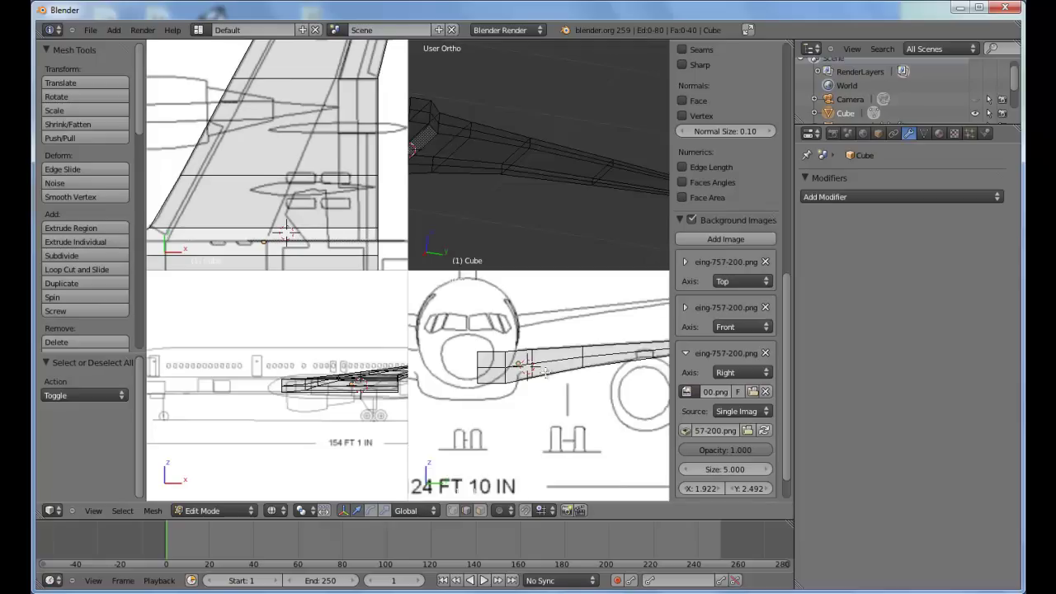
{"action": "scroll", "coordinate": [563, 394], "scroll_direction": "down", "scroll_amount": 4}
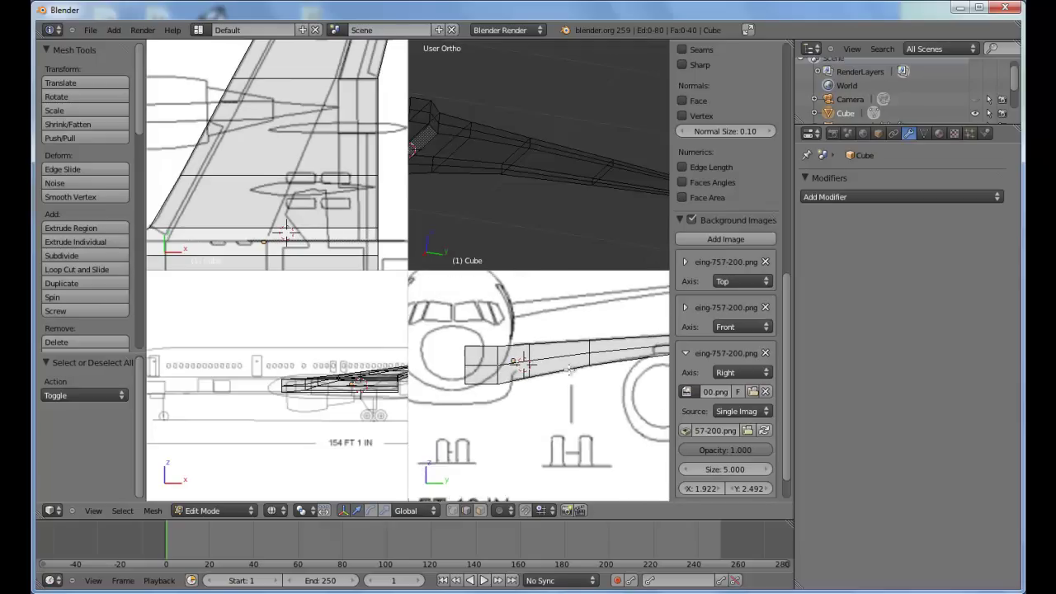
{"action": "mouse_move", "coordinate": [559, 176]}
{"action": "middle_mouse_down", "text": "shift"}
{"action": "mouse_move", "coordinate": [562, 192]}
{"action": "mouse_move", "coordinate": [547, 168]}
{"action": "mouse_move", "coordinate": [473, 147]}
{"action": "mouse_move", "coordinate": [495, 165]}
{"action": "middle_mouse_up", "text": "shift"}
{"action": "key", "text": "z"}
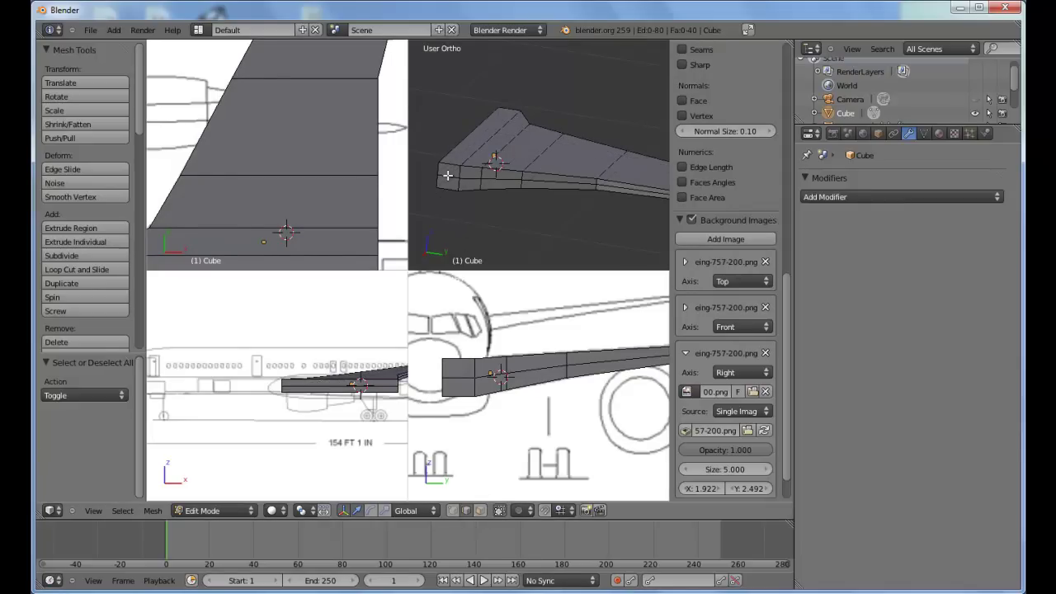
{"action": "right_click", "coordinate": [461, 177], "text": "alt"}
{"action": "right_click", "coordinate": [642, 188], "text": "shift"}
{"action": "middle_click_drag", "start_coordinate": [644, 188], "coordinate": [576, 167], "text": "shift"}
{"action": "right_click", "coordinate": [610, 158], "text": "shift"}
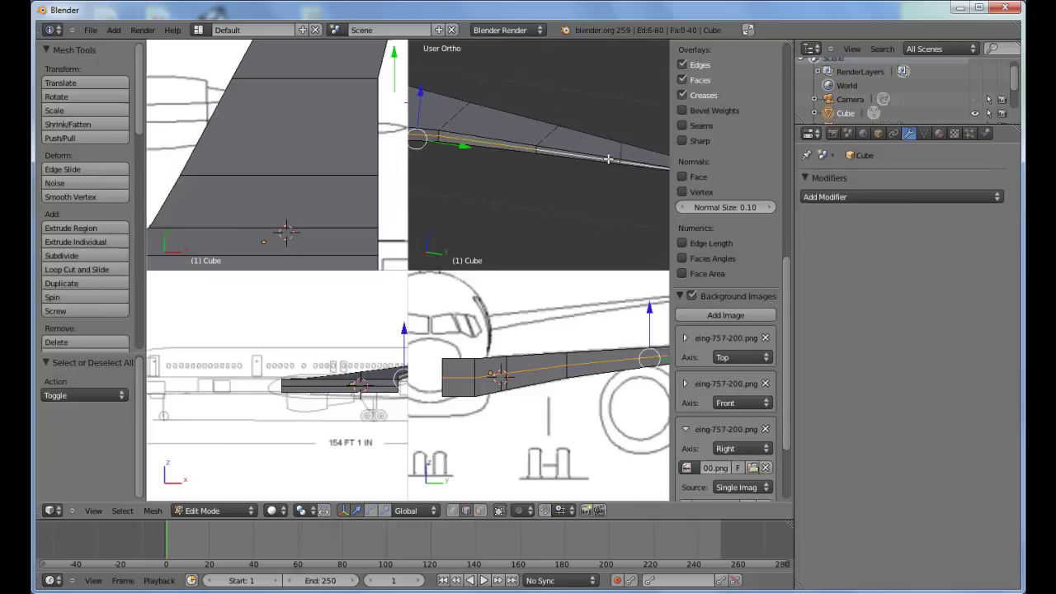
{"action": "scroll", "coordinate": [484, 153], "scroll_direction": "down", "scroll_amount": 3}
{"action": "scroll", "coordinate": [507, 158], "scroll_direction": "up", "scroll_amount": 2}
{"action": "middle_click_drag", "start_coordinate": [506, 158], "coordinate": [566, 160]}
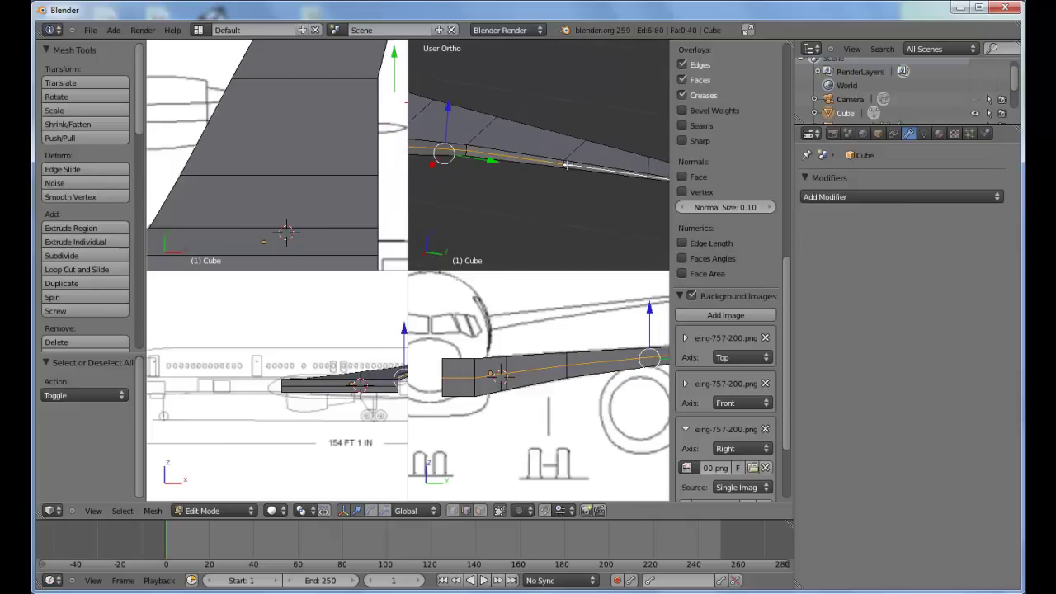
{"action": "key", "text": "x"}
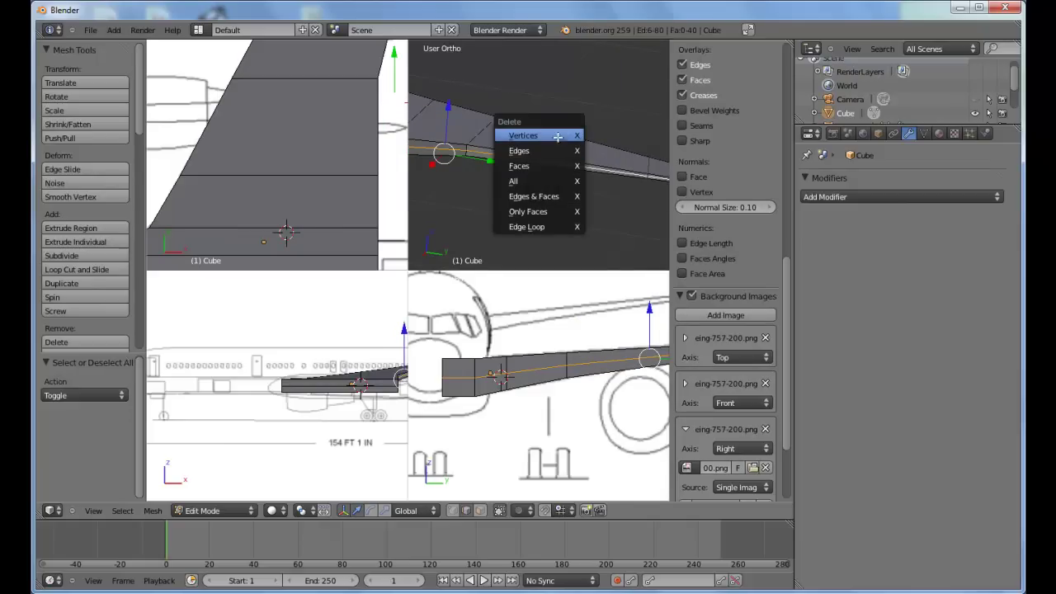
{"action": "left_click", "coordinate": [562, 227]}
Step: Add a centred spanwise loop cut around the wing, running from root to tip at mid-chord
{"action": "middle_click_drag", "start_coordinate": [562, 147], "coordinate": [609, 148], "text": "shift"}
{"action": "scroll", "coordinate": [566, 150], "scroll_direction": "down", "scroll_amount": 1}
{"action": "middle_click_drag", "start_coordinate": [512, 139], "coordinate": [558, 138], "text": "shift"}
{"action": "middle_click_drag", "start_coordinate": [560, 140], "coordinate": [563, 147], "text": "ctrl"}
{"action": "middle_click_drag", "start_coordinate": [620, 329], "coordinate": [576, 331], "text": "shift"}
{"action": "middle_click_drag", "start_coordinate": [594, 126], "coordinate": [542, 124], "text": "shift"}
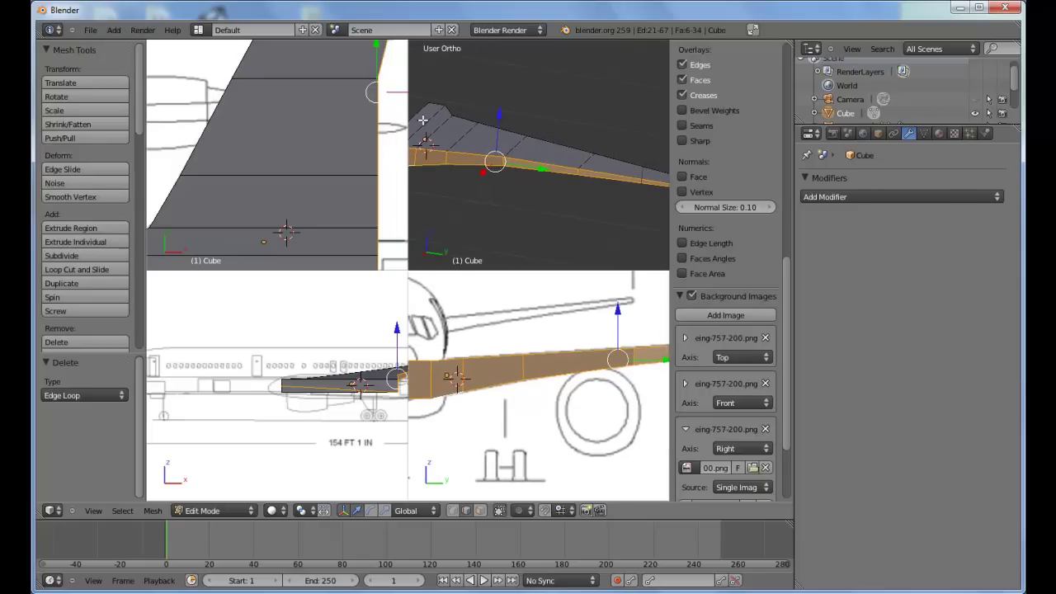
{"action": "key", "text": "ctrl+r"}
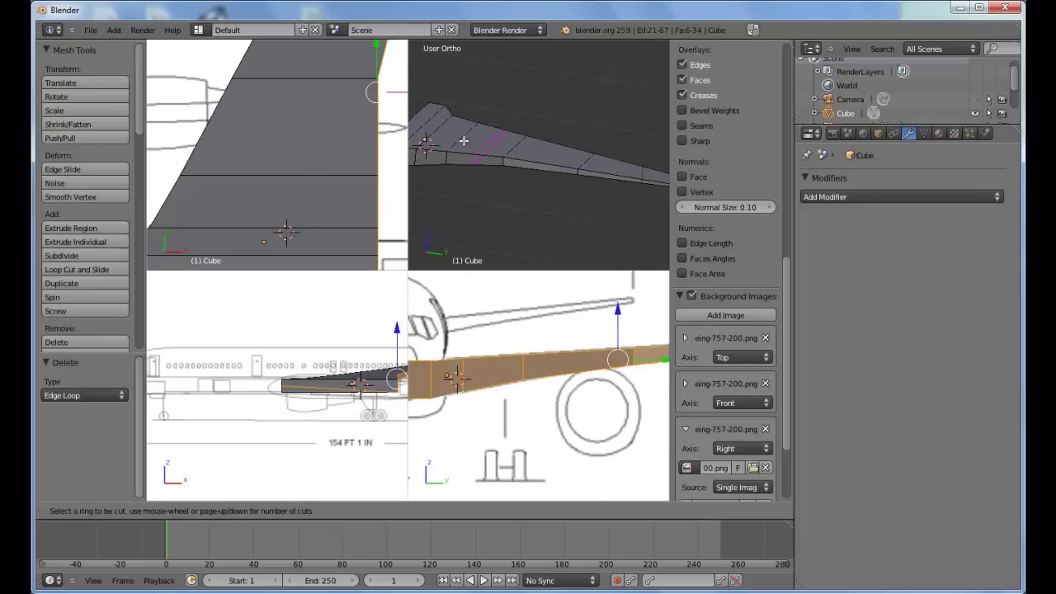
{"action": "left_click", "coordinate": [443, 134]}
{"action": "right_click", "coordinate": [443, 135]}
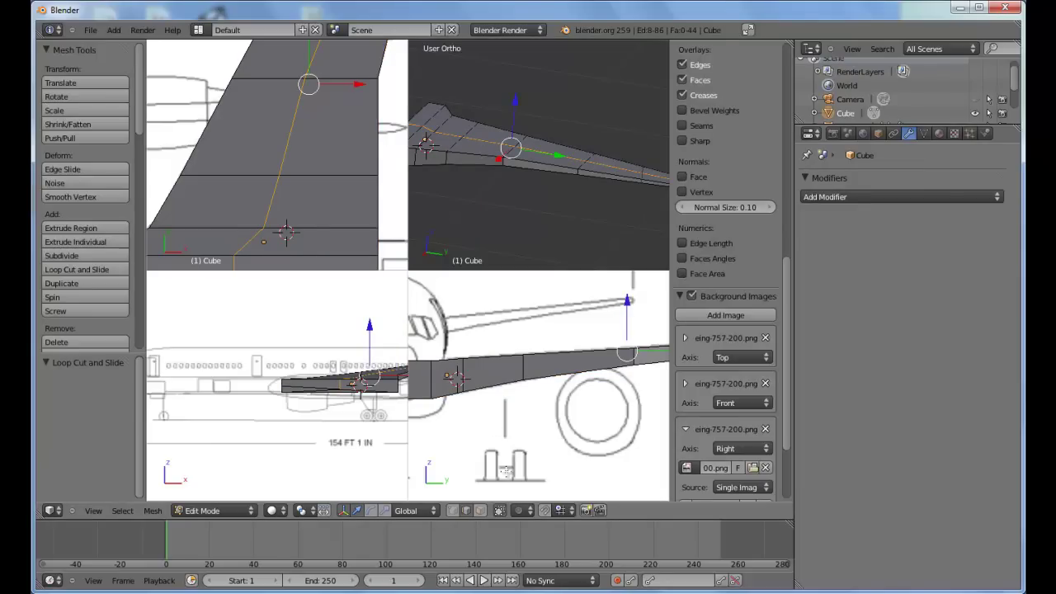
Step: In face select mode, select the six faces along the wing's trailing edge and scale them to 0.220 along Z
{"action": "left_click", "coordinate": [482, 511]}
{"action": "middle_click_drag", "start_coordinate": [414, 163], "coordinate": [468, 167]}
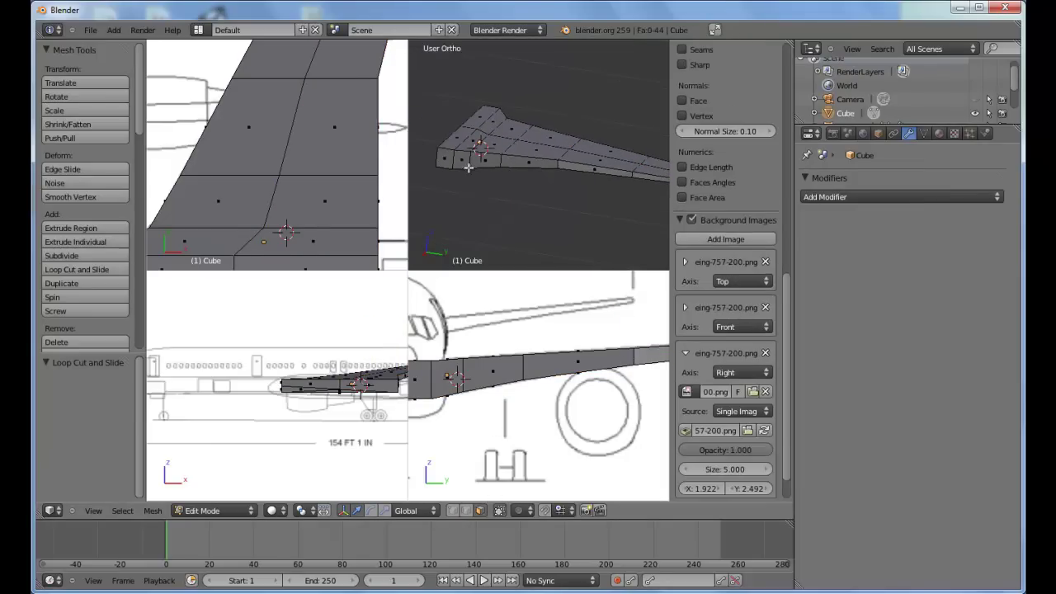
{"action": "right_click", "coordinate": [448, 159]}
{"action": "right_click", "coordinate": [459, 160], "text": "shift"}
{"action": "right_click", "coordinate": [484, 161], "text": "shift"}
{"action": "right_click", "coordinate": [534, 163], "text": "shift"}
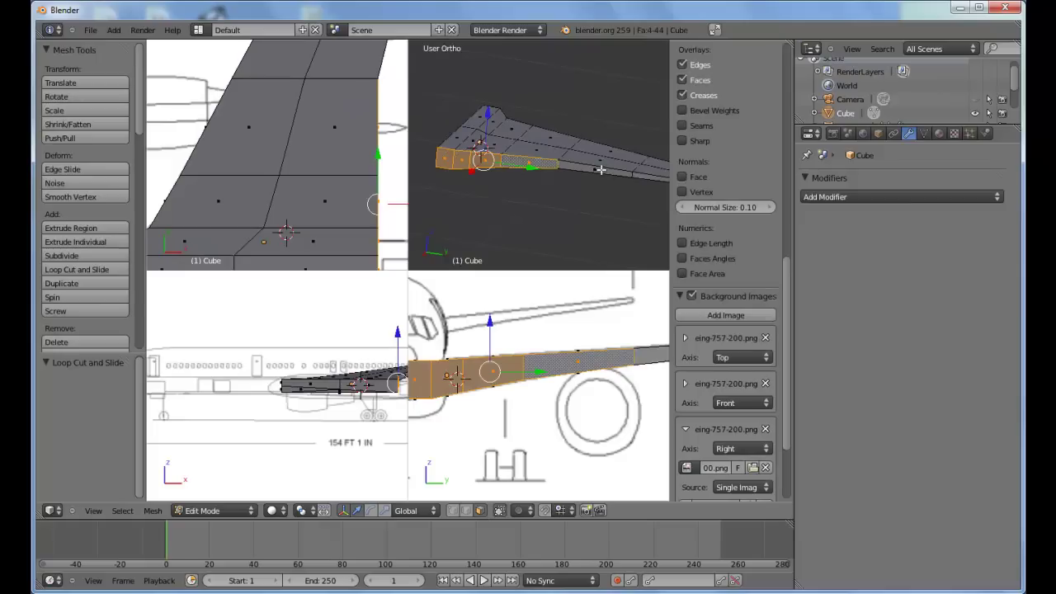
{"action": "right_click", "coordinate": [578, 167], "text": "shift"}
{"action": "right_click", "coordinate": [615, 171], "text": "shift"}
{"action": "right_click", "coordinate": [647, 177], "text": "shift"}
{"action": "scroll", "coordinate": [566, 410], "scroll_direction": "down", "scroll_amount": 3}
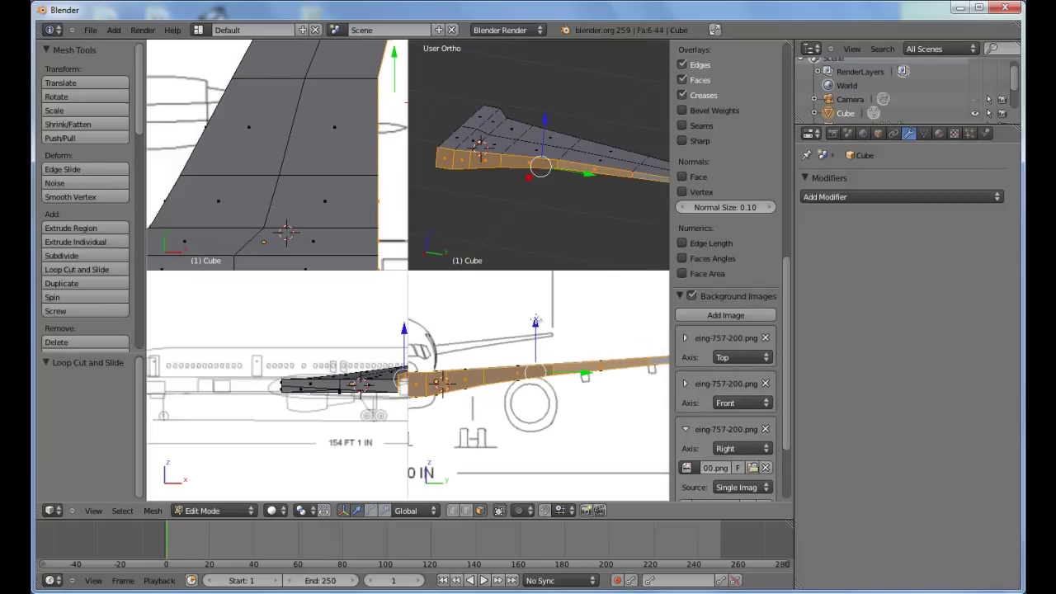
{"action": "key", "text": "s"}
{"action": "key", "text": "z"}
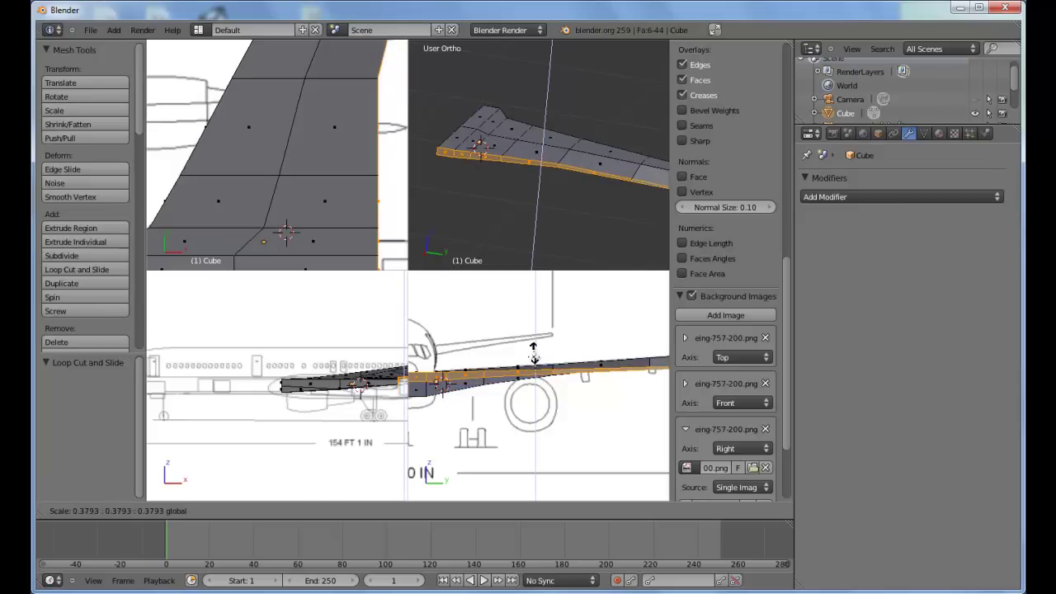
{"action": "left_click", "coordinate": [534, 358]}
Step: Flatten the trailing-edge faces further by scaling them along Z to 0.216 and again to 0.695
{"action": "key", "text": "s"}
{"action": "key", "text": "z"}
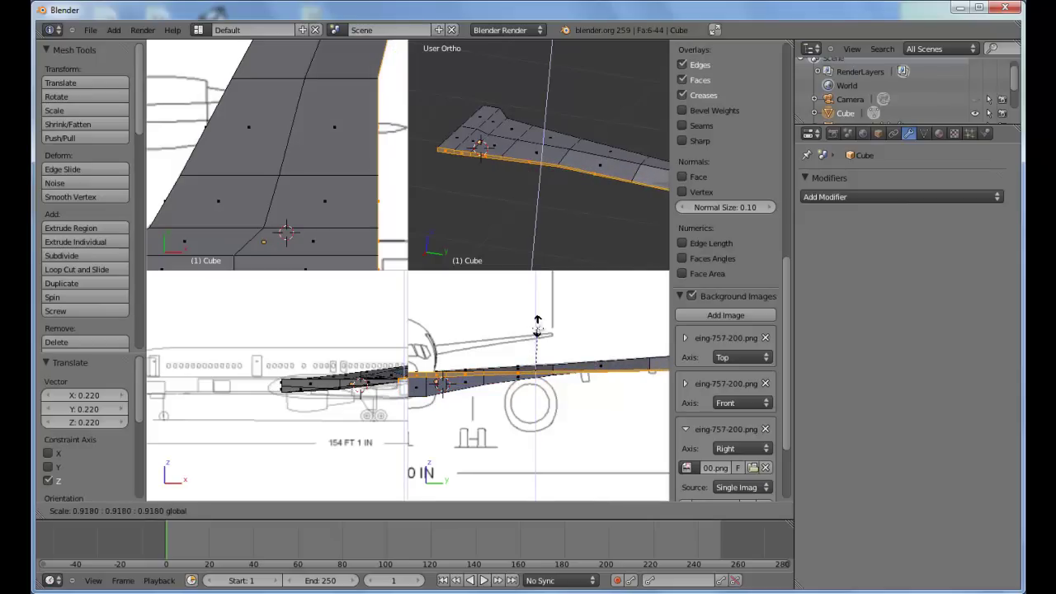
{"action": "left_click", "coordinate": [529, 357]}
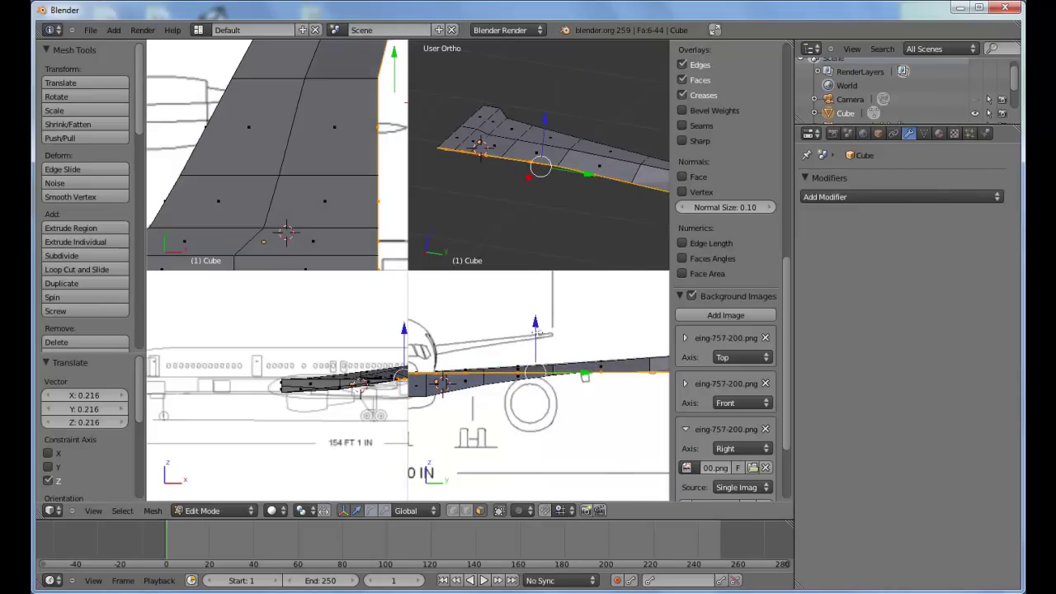
{"action": "key", "text": "s"}
{"action": "key", "text": "z"}
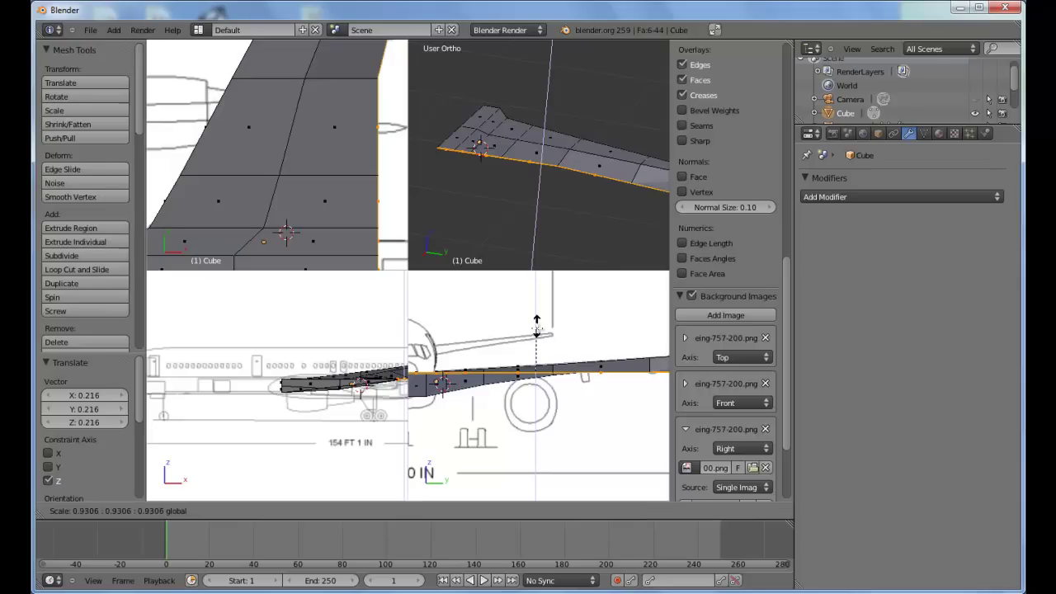
{"action": "left_click", "coordinate": [538, 336]}
Step: Rotate the flattened trailing edge by -4.931° and another -0.075° in the side-axis view to follow the wing's upward slope to the tip
{"action": "middle_click_drag", "start_coordinate": [562, 335], "coordinate": [482, 340], "text": "shift"}
{"action": "key", "text": "r"}
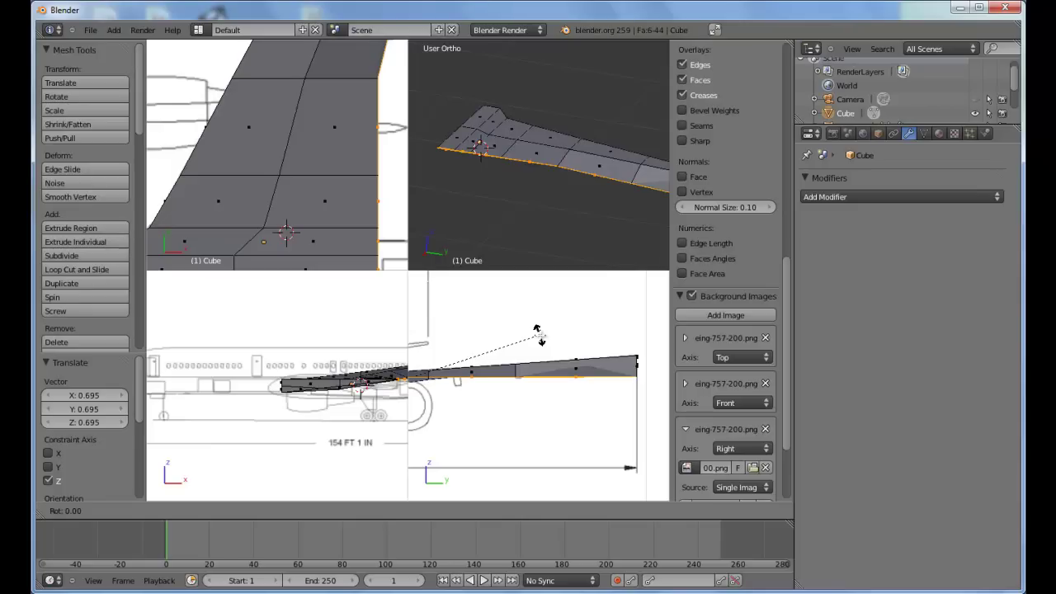
{"action": "left_click", "coordinate": [539, 298]}
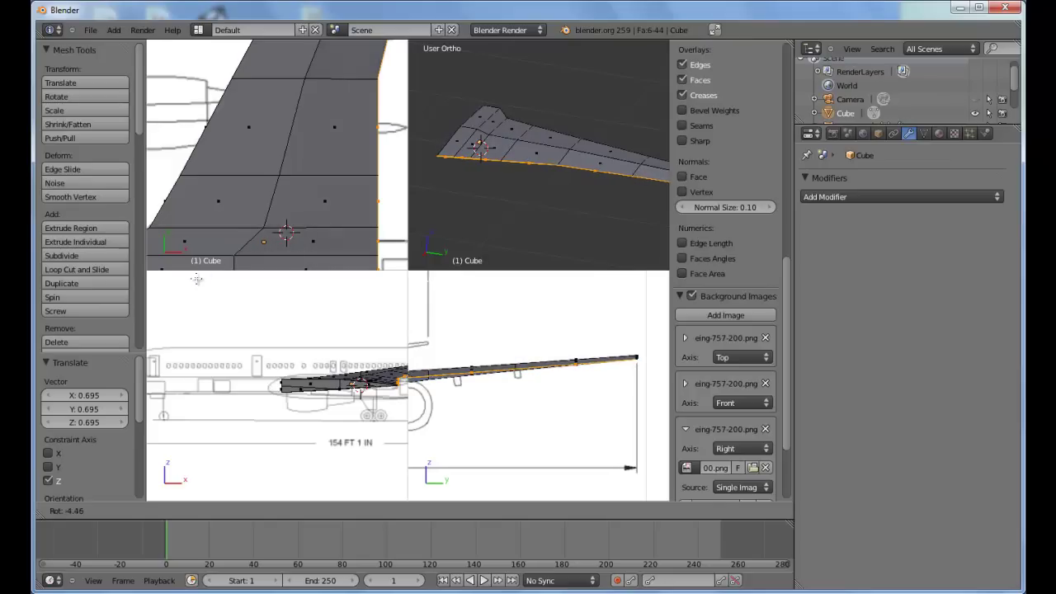
{"action": "left_click", "coordinate": [166, 318]}
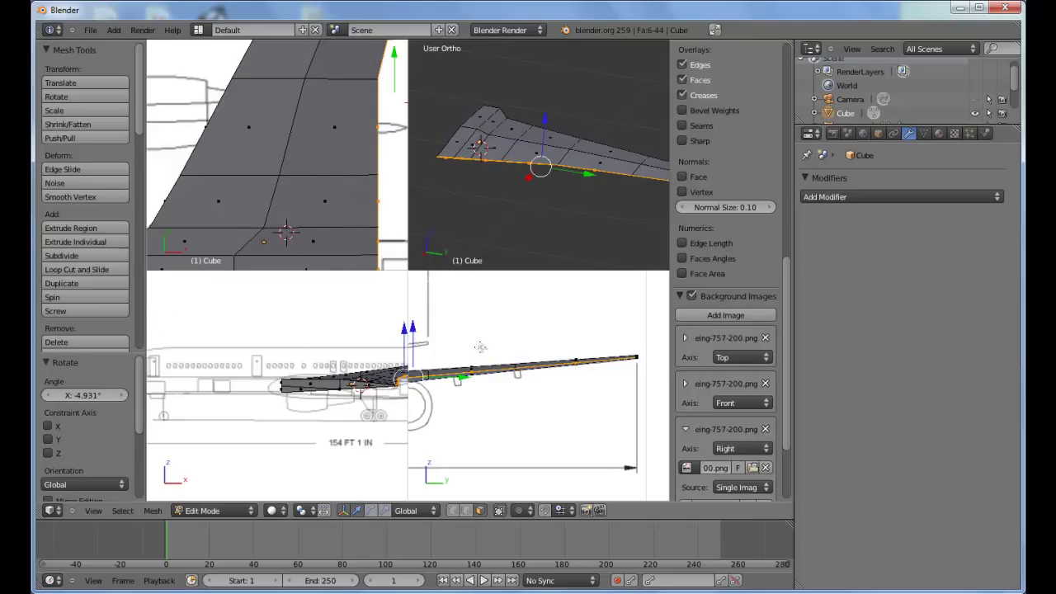
{"action": "scroll", "coordinate": [597, 355], "scroll_direction": "up", "scroll_amount": 3}
{"action": "scroll", "coordinate": [597, 355], "scroll_direction": "down", "scroll_amount": 1}
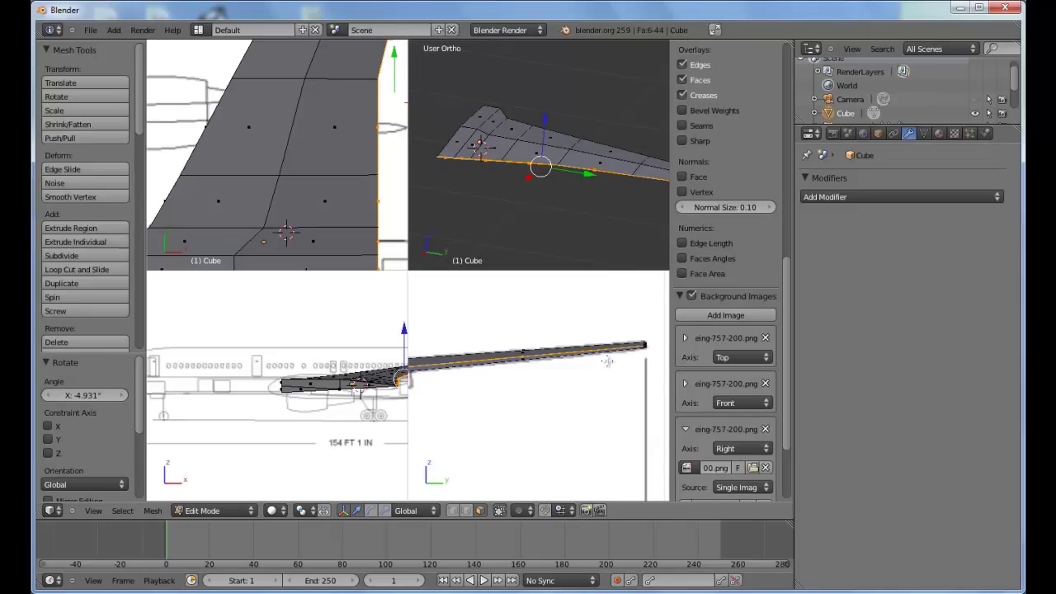
{"action": "key", "text": "r"}
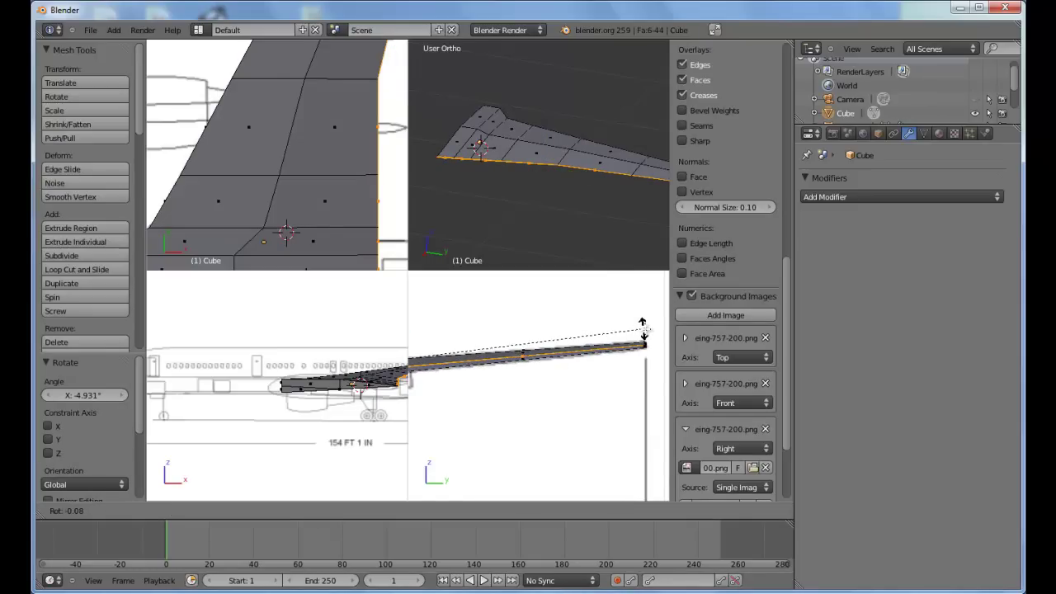
{"action": "left_click", "coordinate": [641, 327]}
{"action": "scroll", "coordinate": [528, 320], "scroll_direction": "up", "scroll_amount": 5}
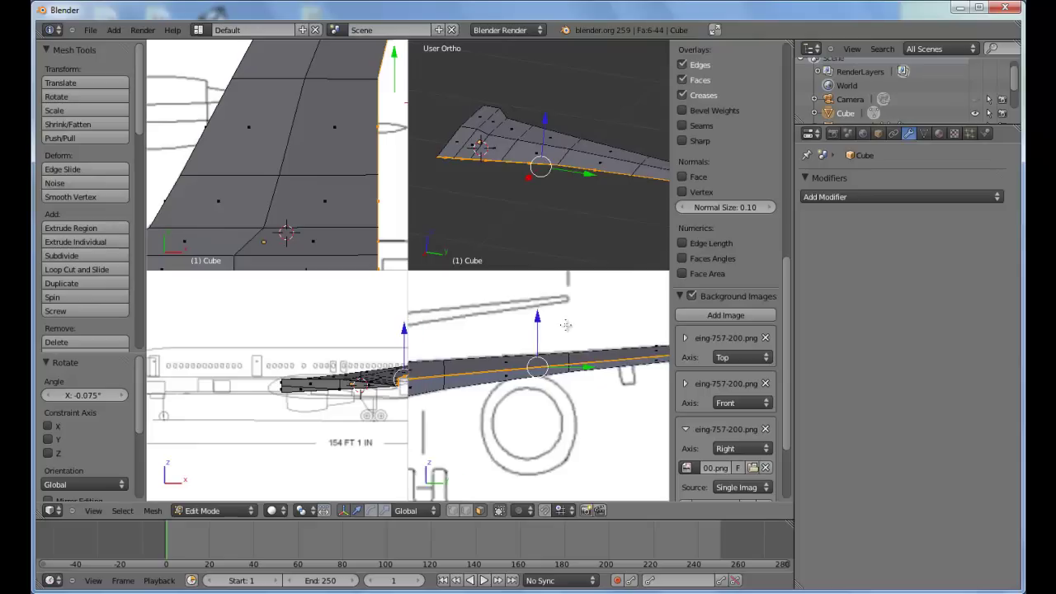
Step: In edge select mode, select the six mid-thickness edges along the wing's leading edge and pull them forward along X
{"action": "middle_click_drag", "start_coordinate": [605, 139], "coordinate": [537, 190]}
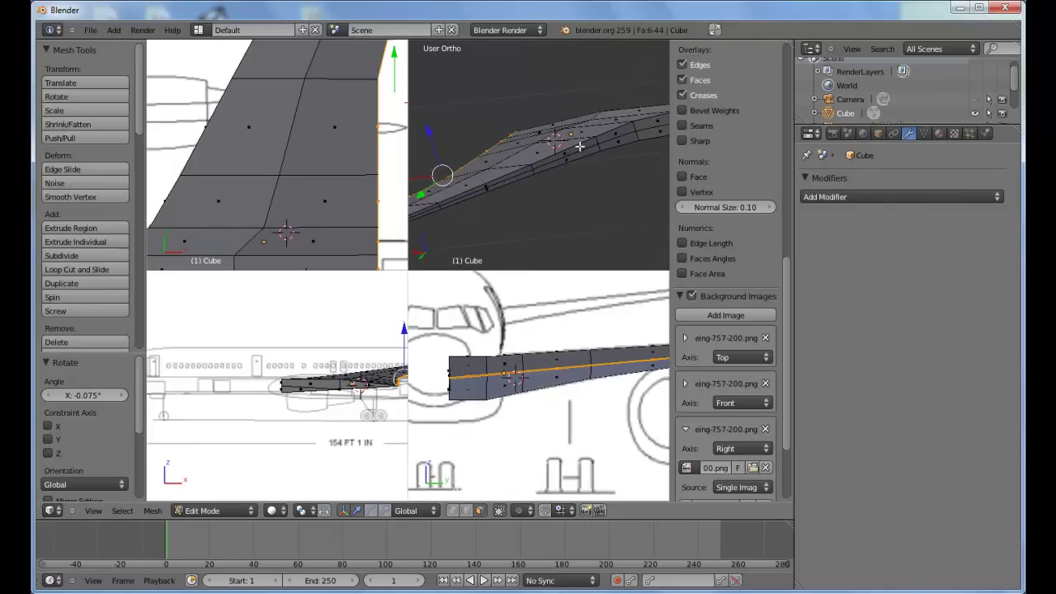
{"action": "left_click", "coordinate": [469, 512]}
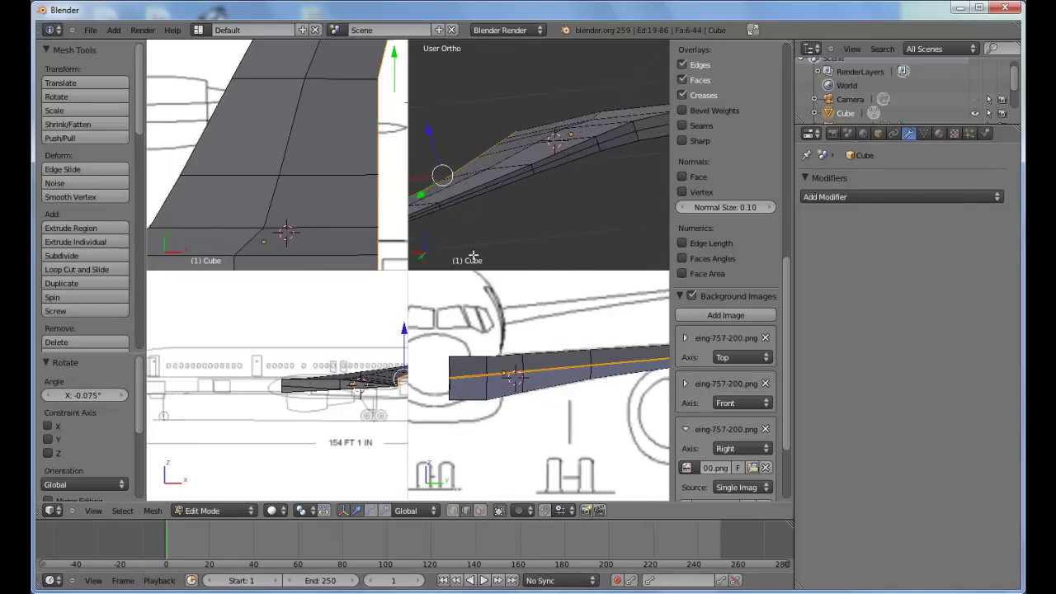
{"action": "right_click", "coordinate": [488, 191]}
{"action": "right_click", "coordinate": [598, 141], "text": "shift"}
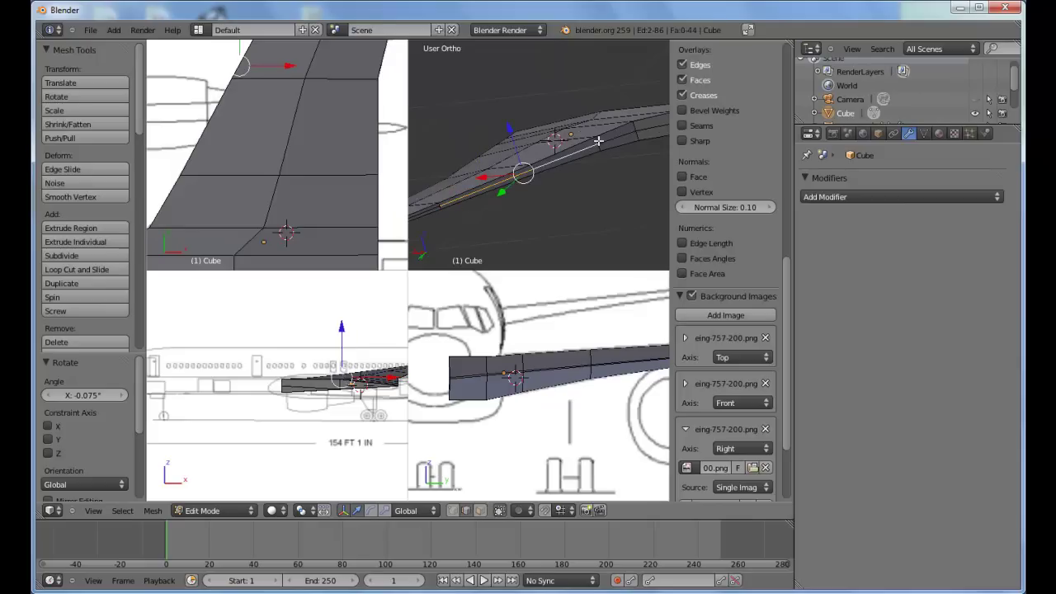
{"action": "right_click", "coordinate": [622, 136], "text": "shift"}
{"action": "right_click", "coordinate": [645, 127], "text": "shift"}
{"action": "middle_click_drag", "start_coordinate": [637, 140], "coordinate": [569, 157], "text": "shift"}
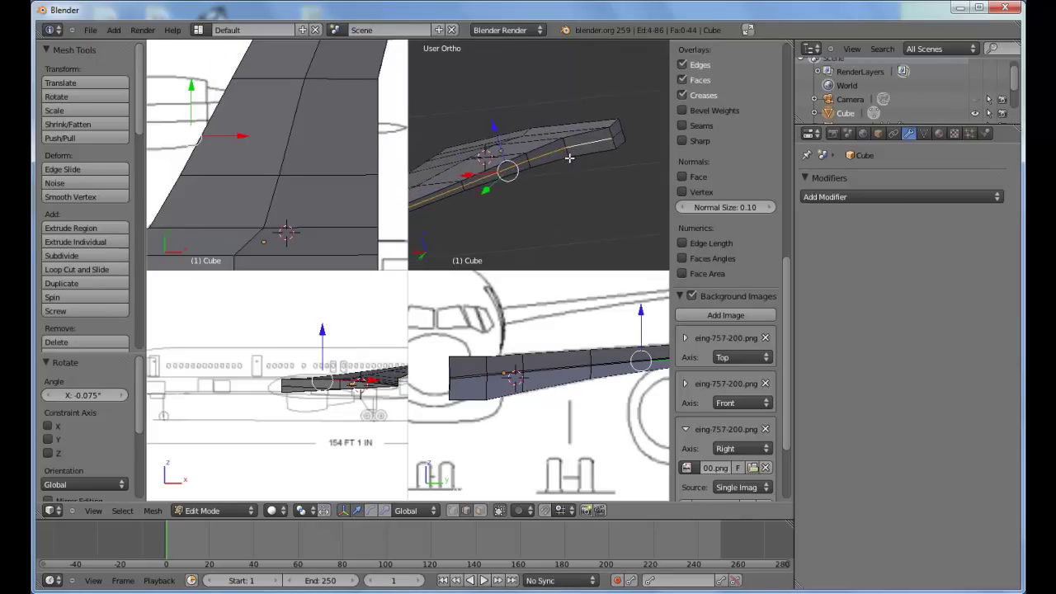
{"action": "middle_click_drag", "start_coordinate": [486, 165], "coordinate": [596, 139], "text": "shift"}
{"action": "middle_click_drag", "start_coordinate": [494, 183], "coordinate": [544, 165], "text": "shift"}
{"action": "right_click", "coordinate": [509, 181], "text": "shift"}
{"action": "right_click", "coordinate": [661, 112], "text": "shift"}
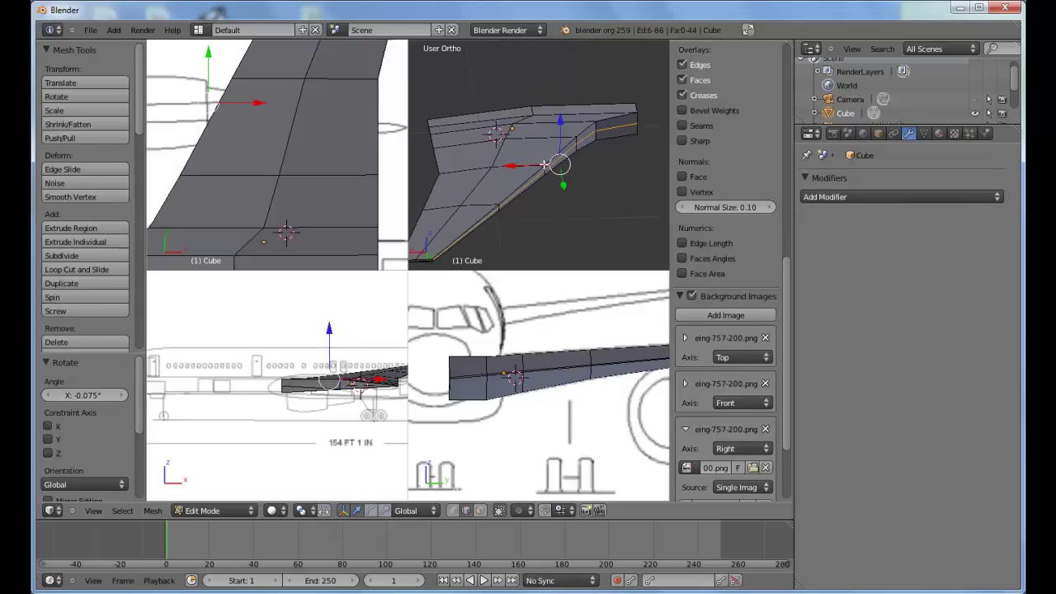
{"action": "left_click_drag", "start_coordinate": [523, 165], "coordinate": [593, 181]}
Step: Return to Object Mode and add a Subdivision Surface modifier to the wing
{"action": "key", "text": "Tab"}
{"action": "middle_click_drag", "start_coordinate": [589, 141], "coordinate": [565, 188]}
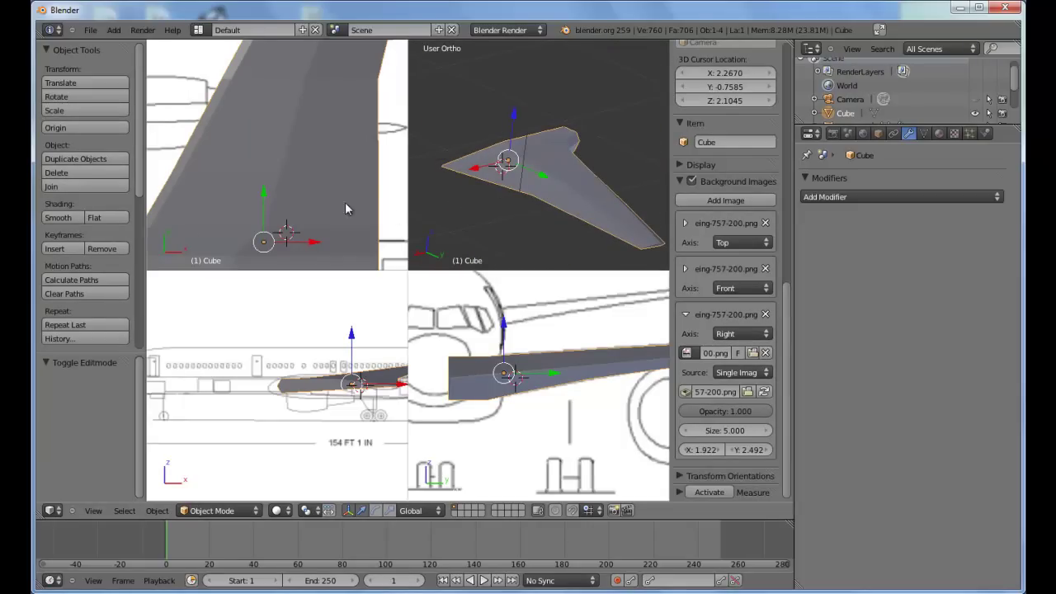
{"action": "middle_click_drag", "start_coordinate": [456, 147], "coordinate": [597, 170]}
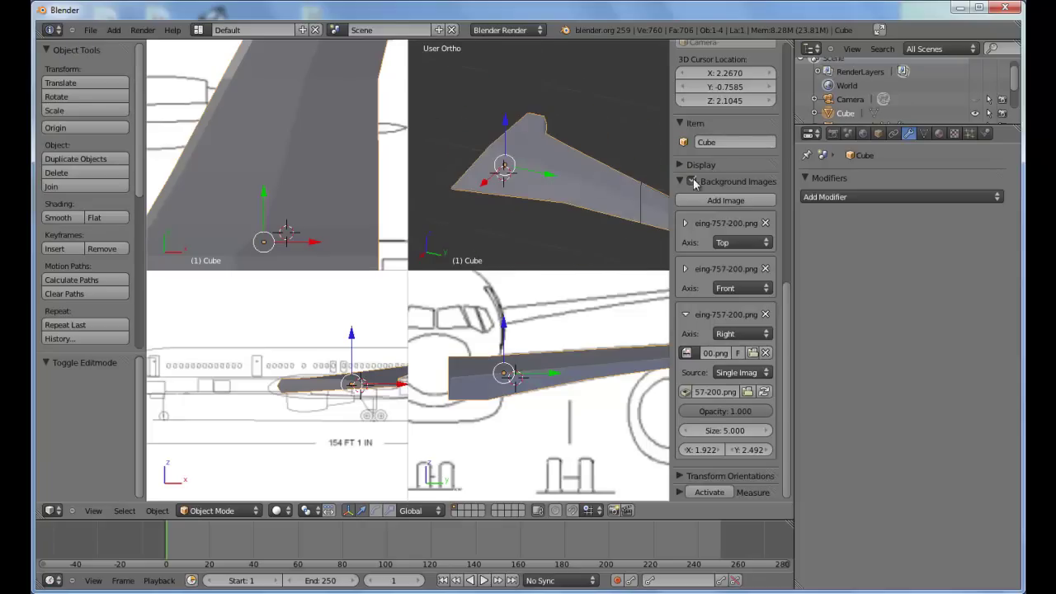
{"action": "left_click", "coordinate": [825, 197]}
{"action": "left_click", "coordinate": [738, 391]}
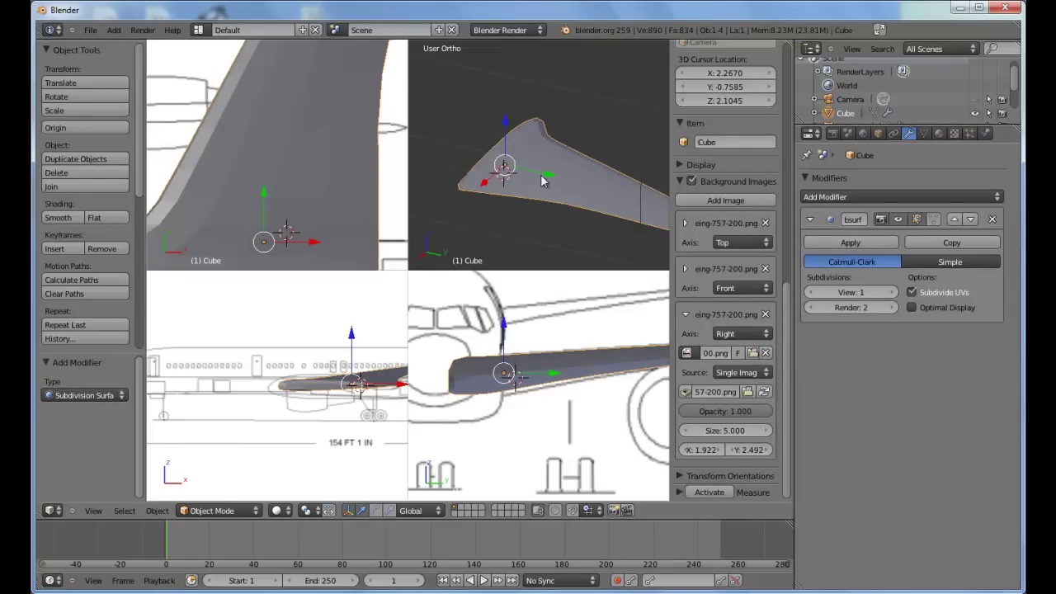
Step: In Edit Mode, add a chordwise loop cut next to the wing root, sliding it about -0.76 towards the root end
{"action": "key", "text": "Tab"}
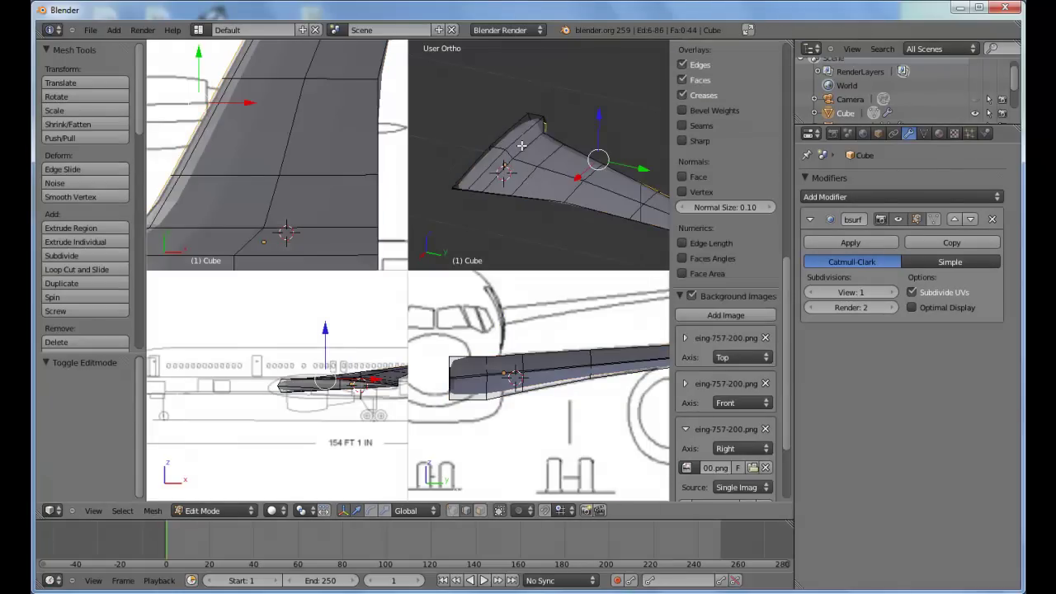
{"action": "key", "text": "ctrl+r"}
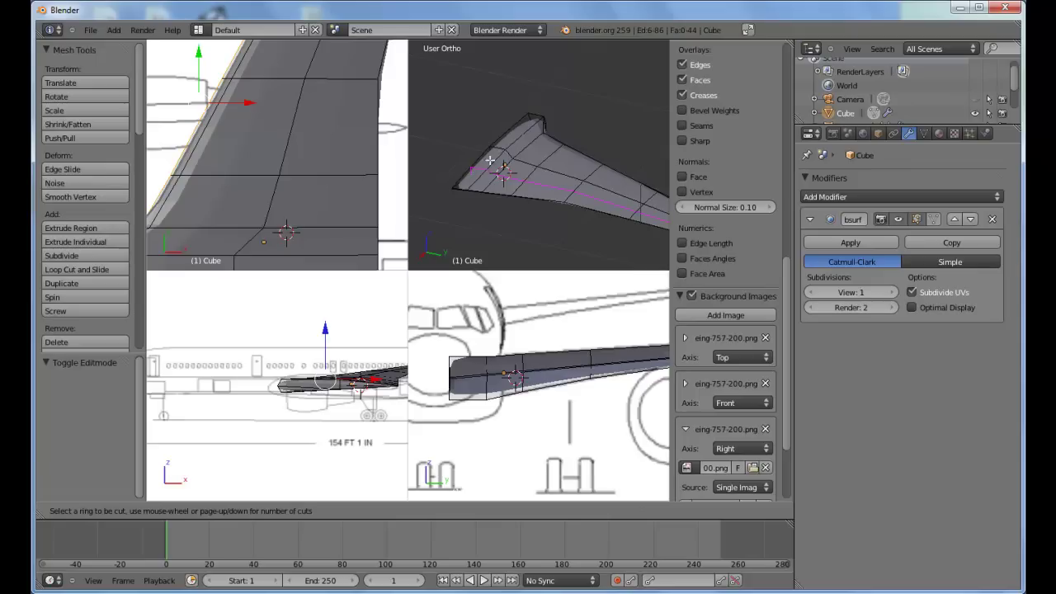
{"action": "left_click", "coordinate": [499, 150]}
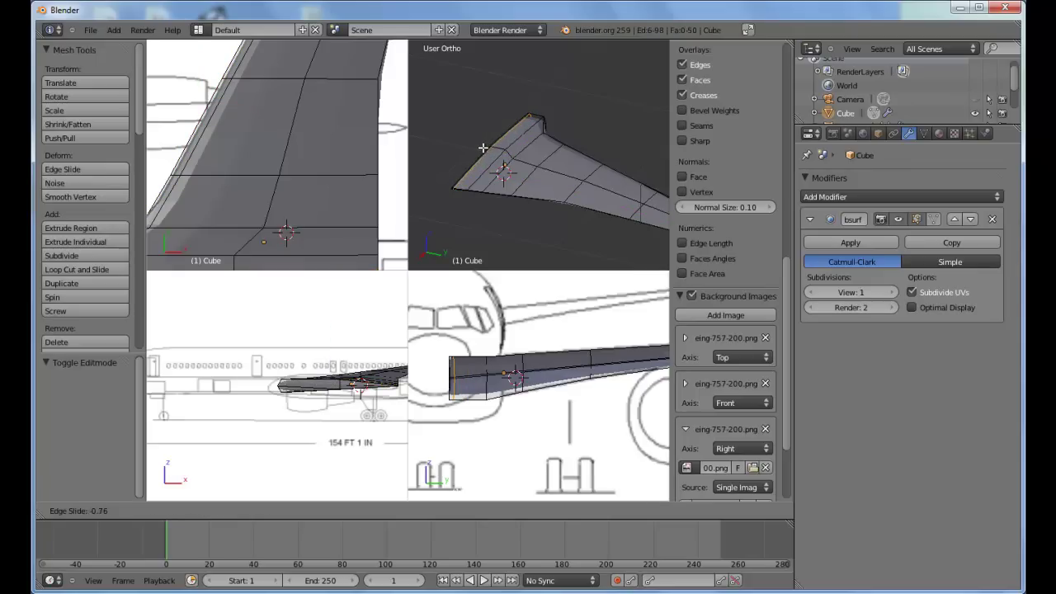
{"action": "left_click", "coordinate": [483, 148]}
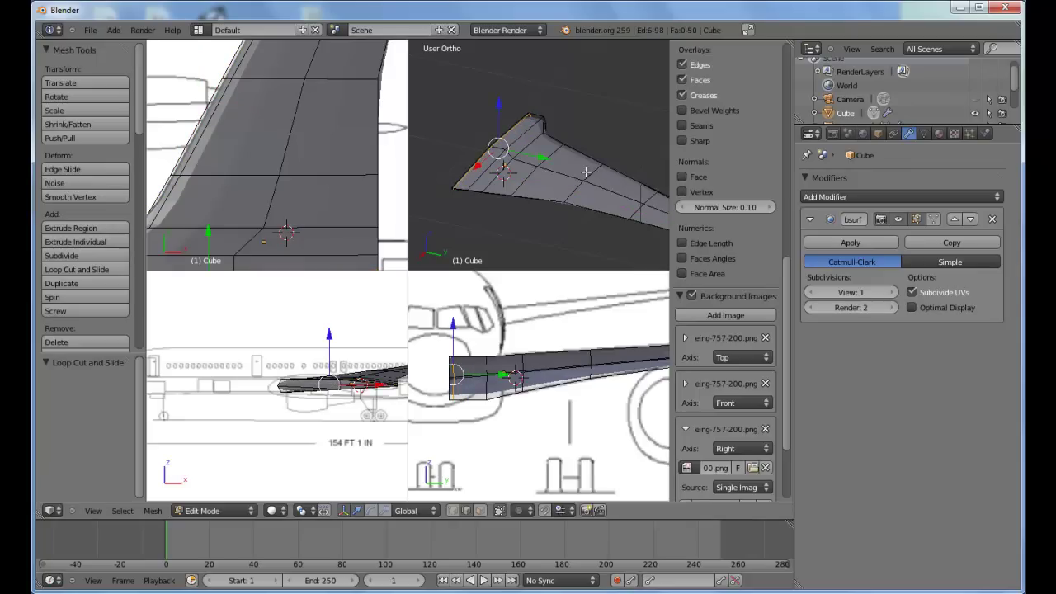
Step: Add two chordwise loop cuts around the trailing-edge kink, one close on the outboard side and one on the inboard side
{"action": "key", "text": "ctrl+r"}
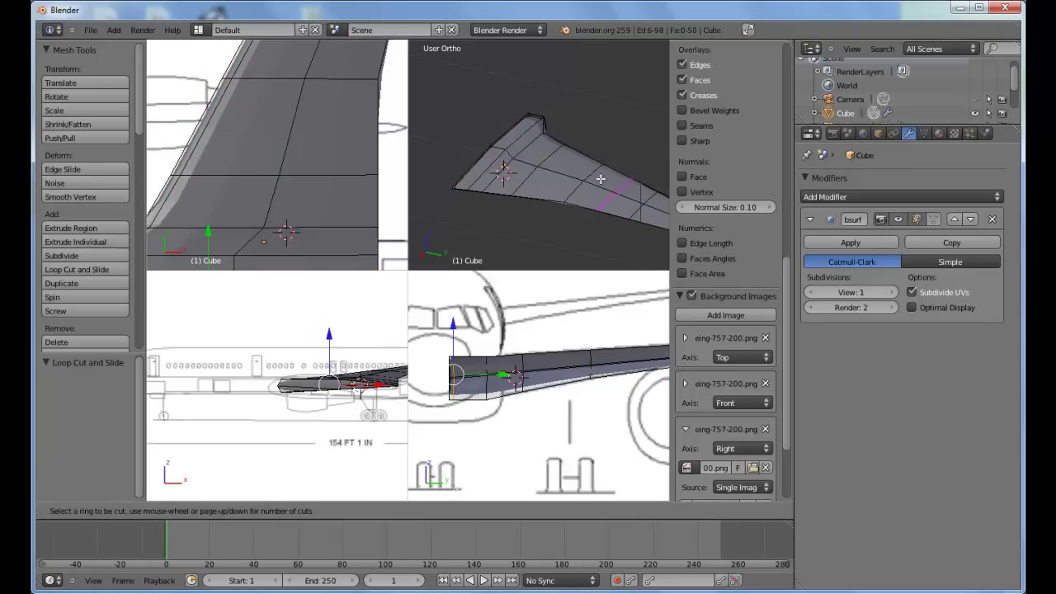
{"action": "left_click", "coordinate": [600, 178]}
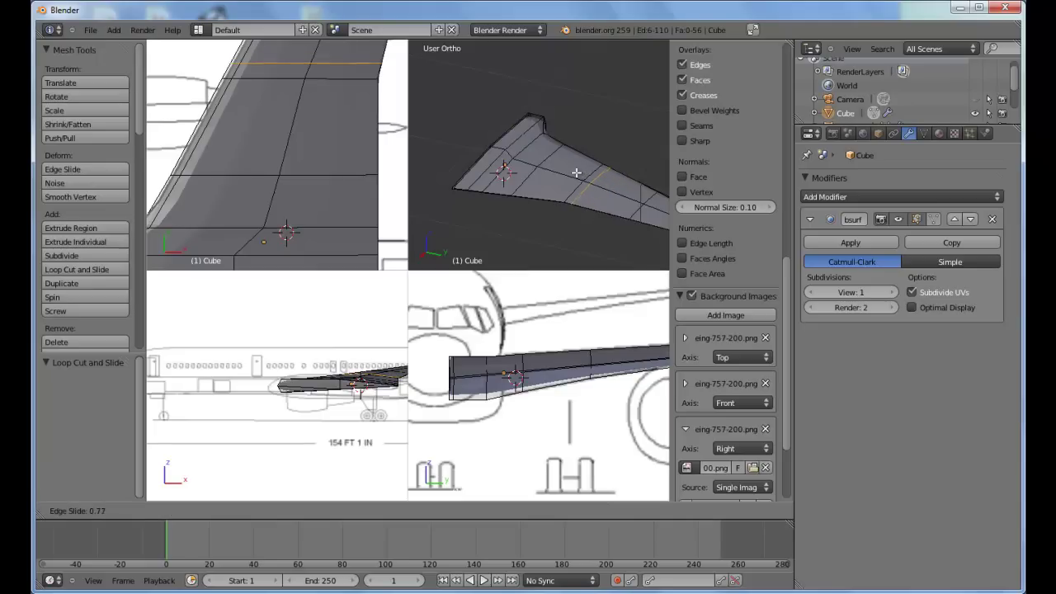
{"action": "left_click", "coordinate": [575, 174]}
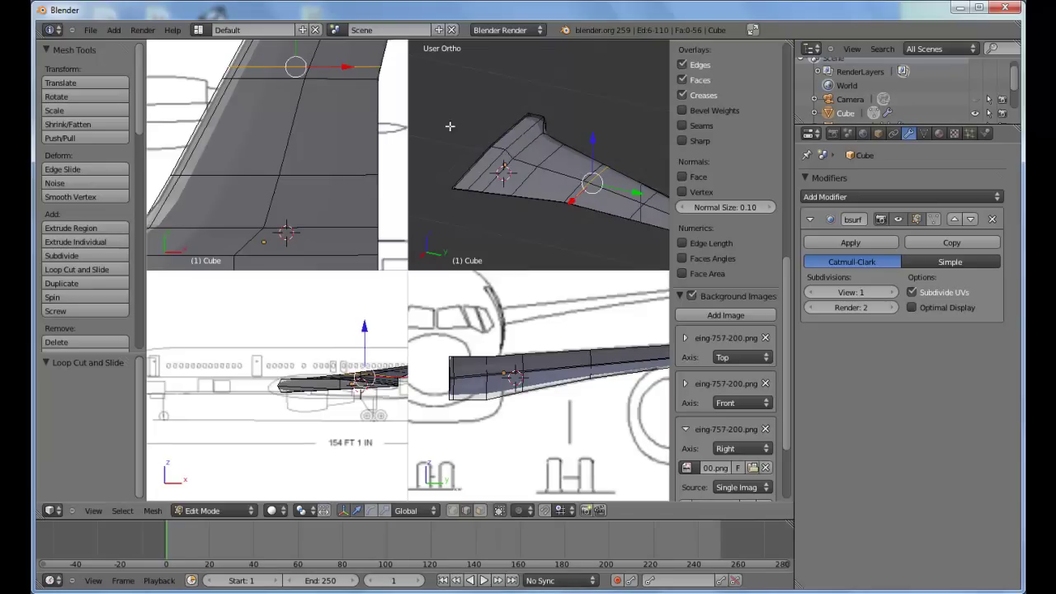
{"action": "middle_click_drag", "start_coordinate": [312, 117], "coordinate": [271, 137], "text": "shift"}
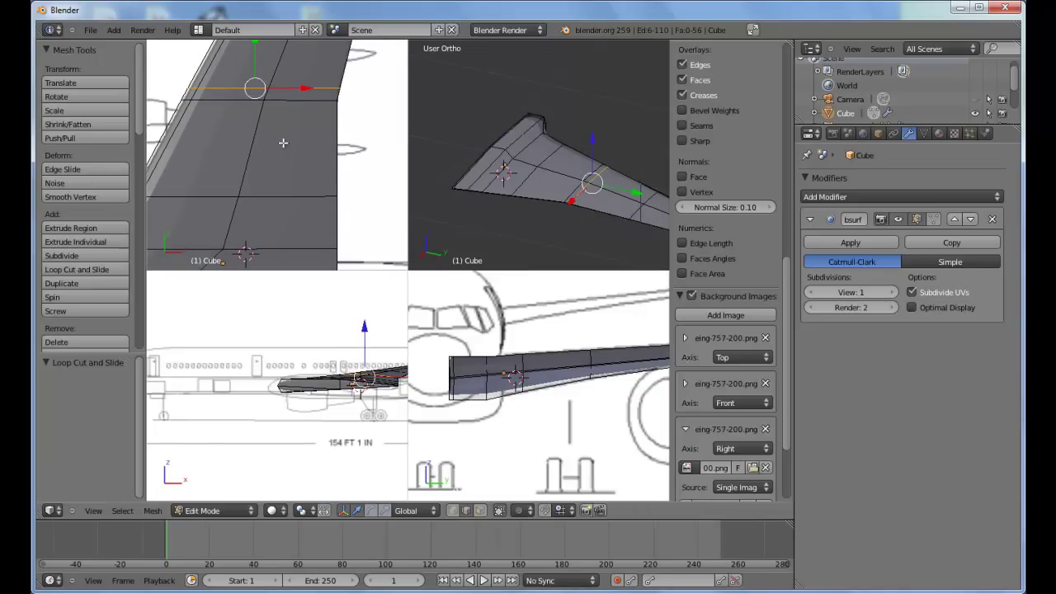
{"action": "key", "text": "ctrl+r"}
{"action": "left_click", "coordinate": [338, 117]}
{"action": "left_click", "coordinate": [338, 106]}
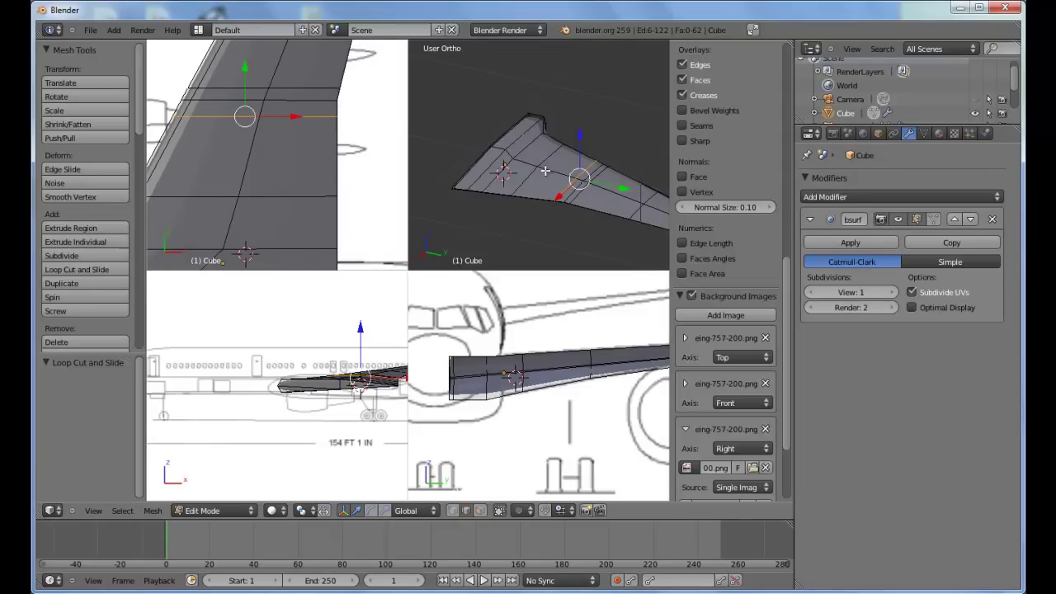
Step: Add a spanwise loop cut close to the trailing edge, with an edge slide of about 0.91
{"action": "key", "text": "ctrl+r"}
{"action": "left_click", "coordinate": [485, 163]}
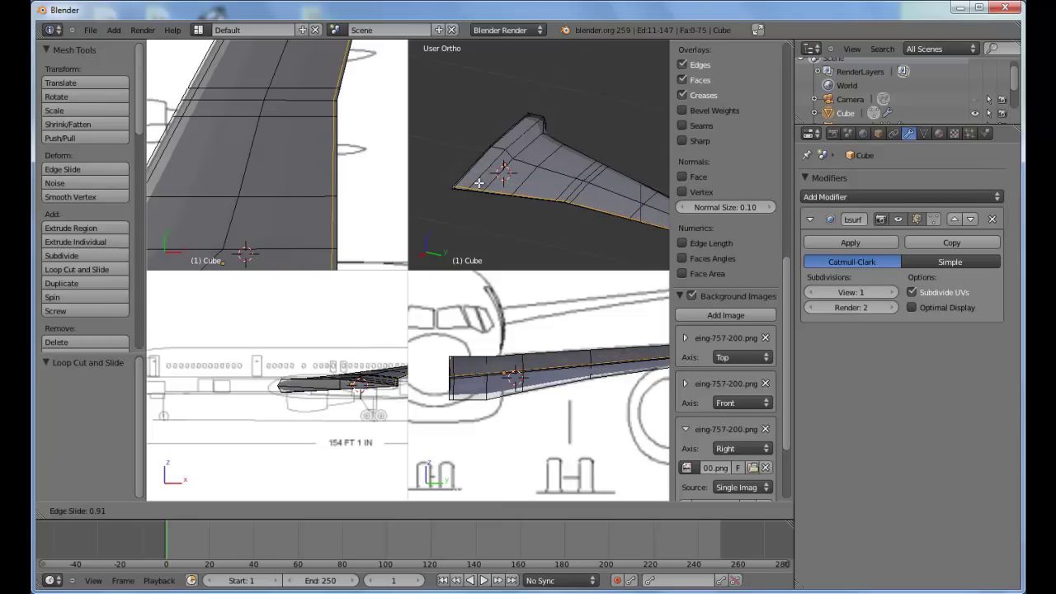
{"action": "left_click", "coordinate": [479, 182]}
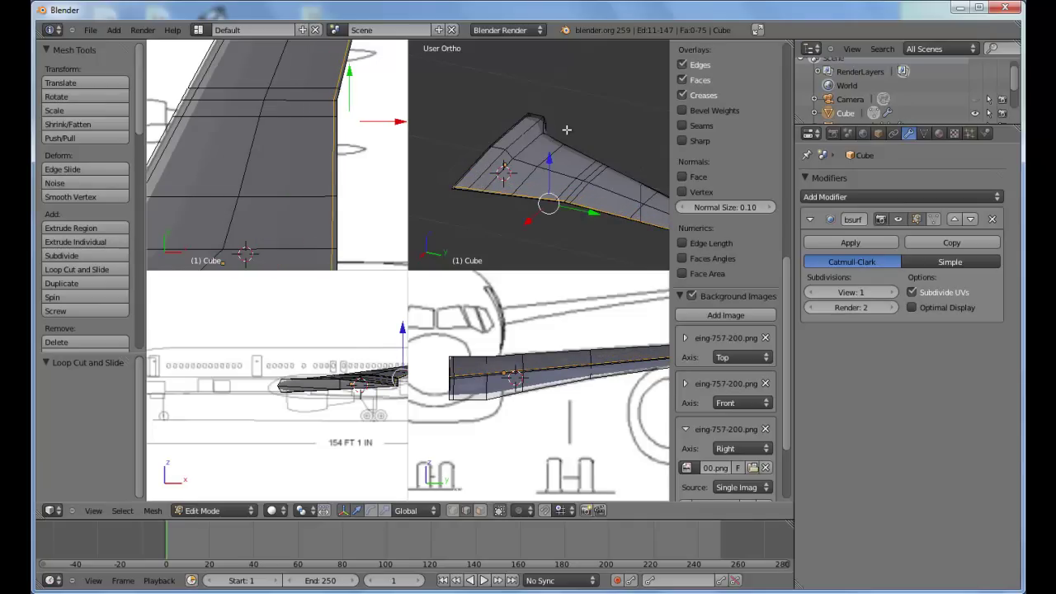
Step: Add a spanwise loop cut and slide it close to the wing's leading edge
{"action": "key", "text": "ctrl+r"}
{"action": "left_click", "coordinate": [517, 134]}
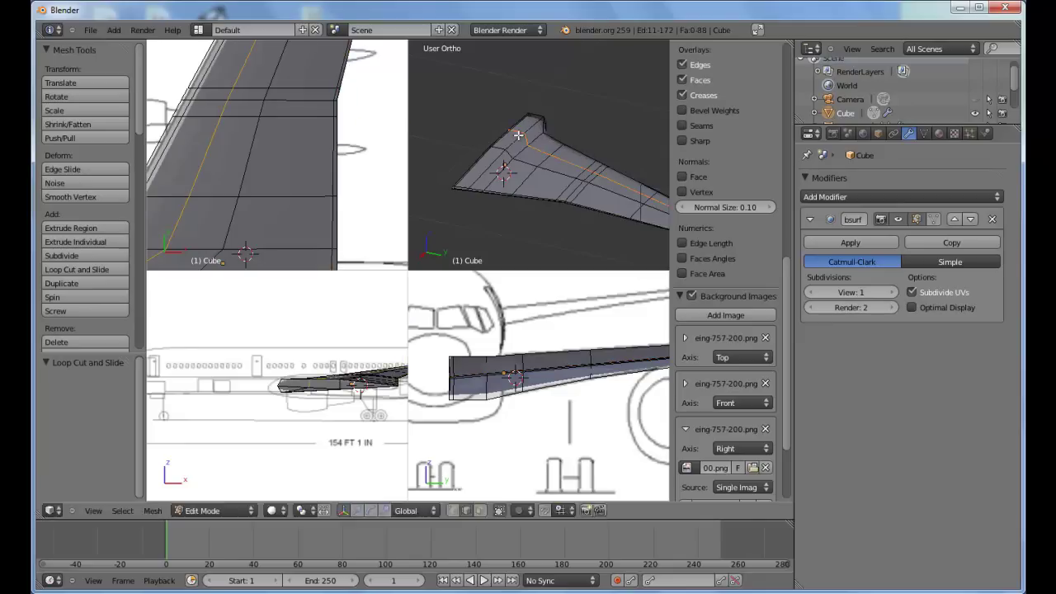
{"action": "left_click", "coordinate": [532, 128]}
{"action": "middle_click_drag", "start_coordinate": [553, 113], "coordinate": [589, 89]}
Step: In Object Mode, shade the wing smooth and set its Subdivision Surface view level to 2
{"action": "key", "text": "Tab"}
{"action": "left_click", "coordinate": [58, 217]}
{"action": "mouse_move", "coordinate": [536, 170]}
{"action": "middle_mouse_down"}
{"action": "mouse_move", "coordinate": [588, 165]}
{"action": "mouse_move", "coordinate": [483, 105]}
{"action": "mouse_move", "coordinate": [552, 151]}
{"action": "mouse_move", "coordinate": [513, 119]}
{"action": "mouse_move", "coordinate": [565, 114]}
{"action": "middle_mouse_up"}
{"action": "key", "text": "ctrl+2"}
{"action": "key", "text": "Tab"}
{"action": "key", "text": "Tab"}
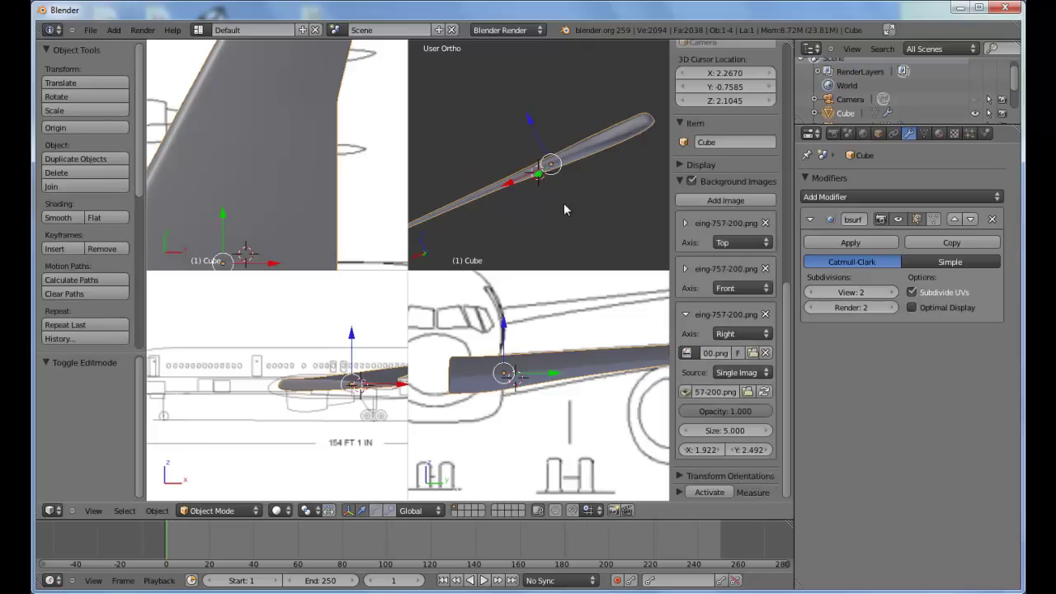
Step: In Edit Mode, switch to face selection and box-select the wing's root section over the front blueprint
{"action": "middle_click_drag", "start_coordinate": [623, 277], "coordinate": [411, 288], "text": "shift"}
{"action": "middle_click_drag", "start_coordinate": [664, 331], "coordinate": [608, 339], "text": "shift"}
{"action": "middle_click_drag", "start_coordinate": [446, 337], "coordinate": [565, 298], "text": "shift"}
{"action": "key", "text": "Tab"}
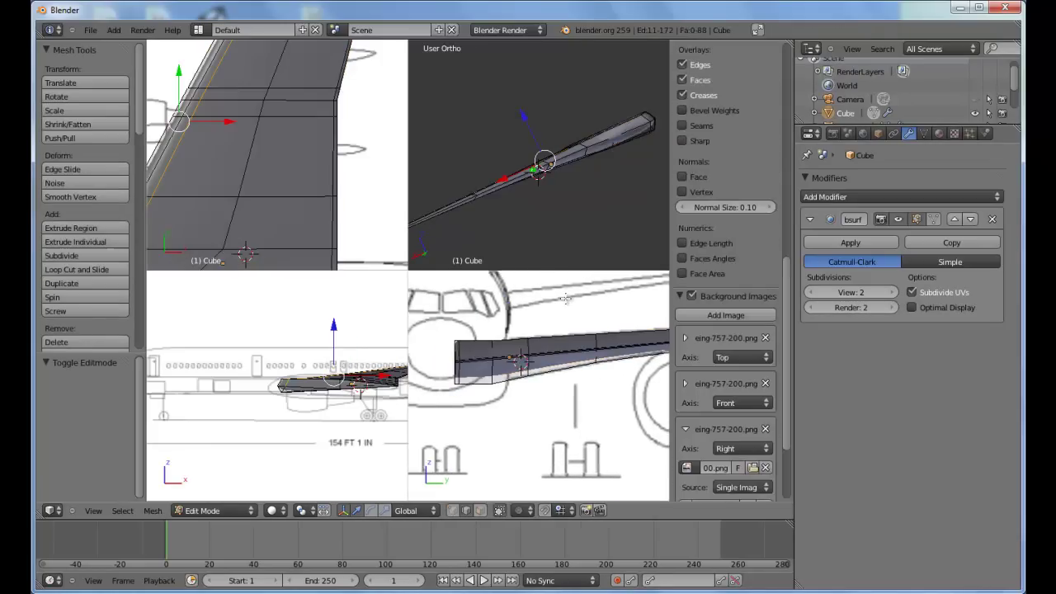
{"action": "key", "text": "b"}
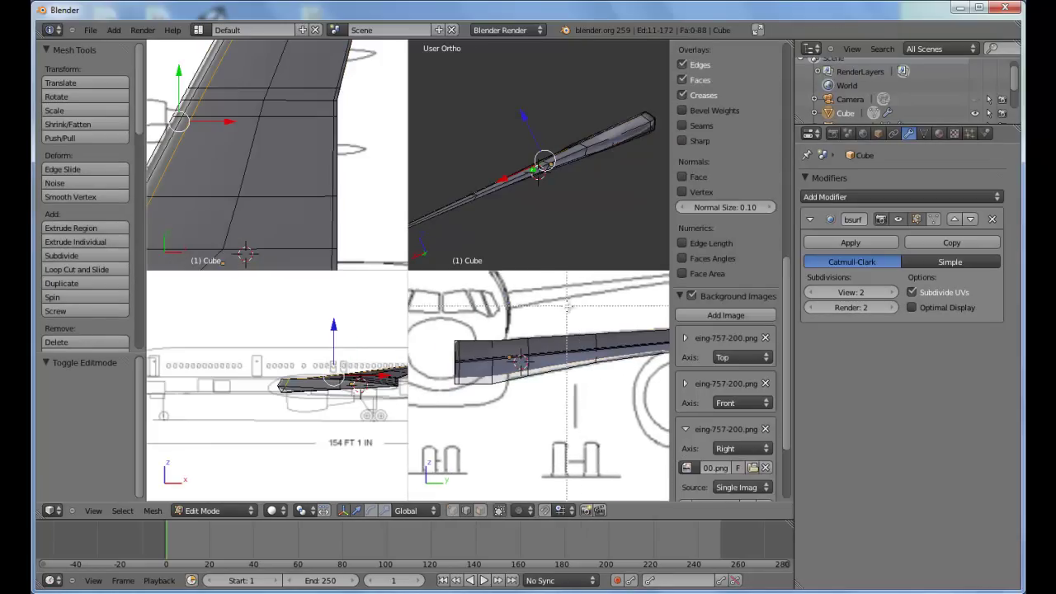
{"action": "left_click_drag", "start_coordinate": [559, 298], "coordinate": [438, 420]}
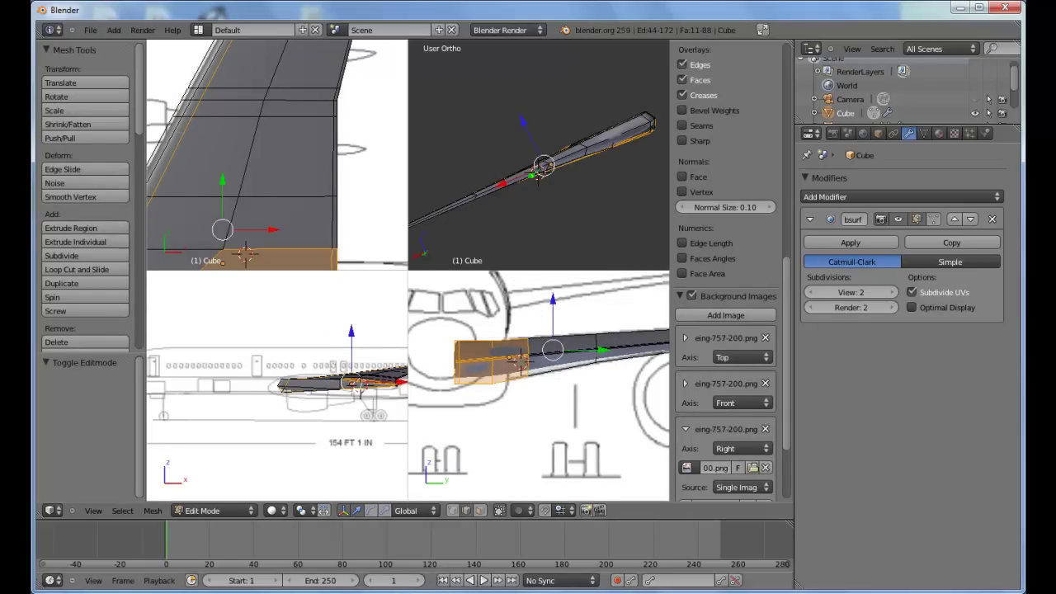
{"action": "left_click", "coordinate": [480, 510]}
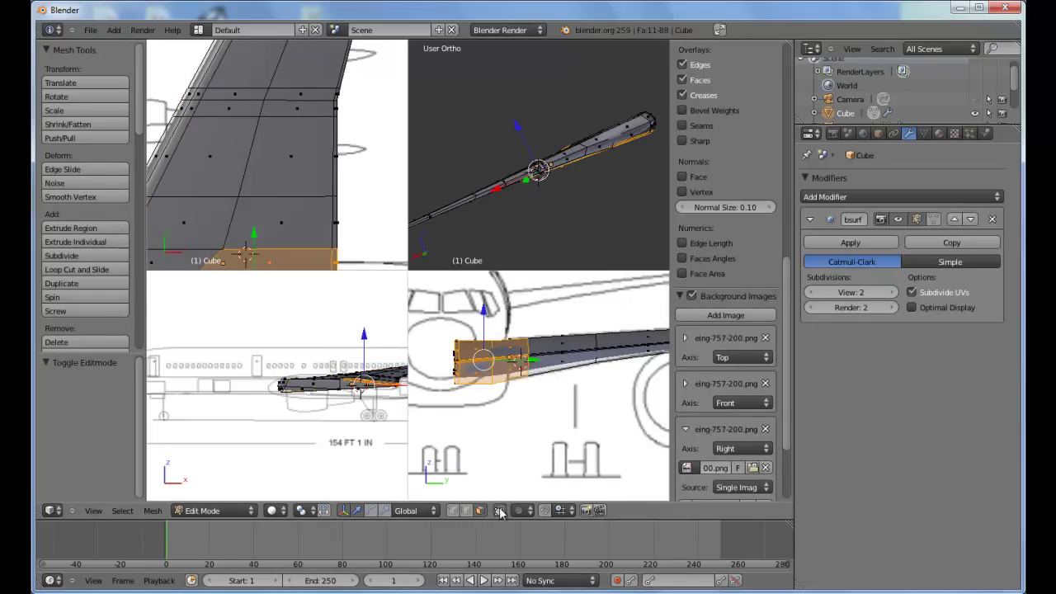
{"action": "key", "text": "a"}
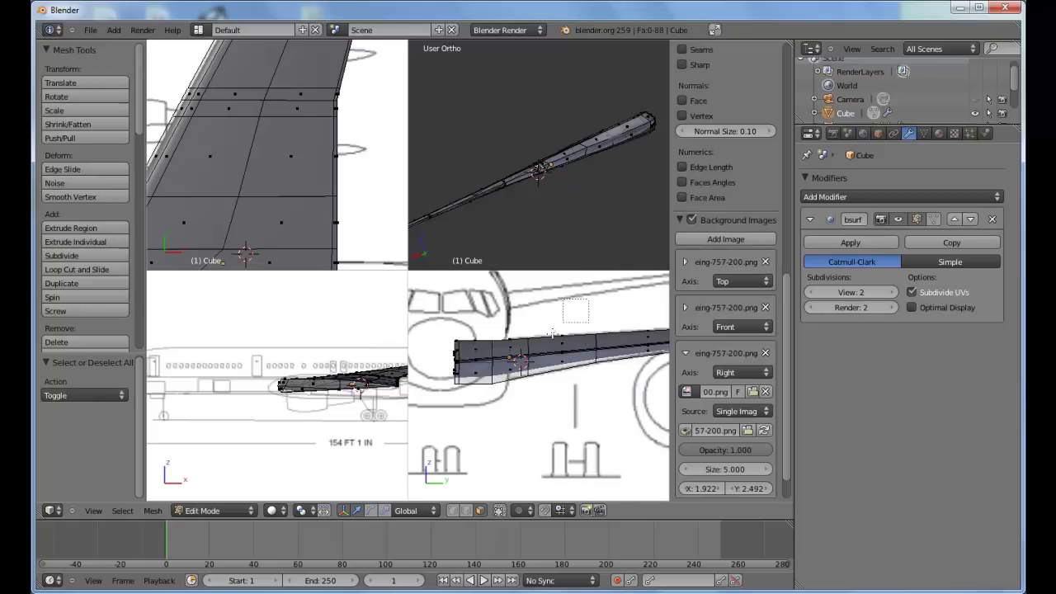
{"action": "left_click_drag", "start_coordinate": [553, 333], "coordinate": [442, 408]}
Step: Shift the selected root section slightly along Z and scale it along Z to match the blueprint's wing thickness, then clear the selection
{"action": "mouse_move", "coordinate": [501, 318]}
{"action": "left_mouse_down"}
{"action": "mouse_move", "coordinate": [510, 294]}
{"action": "mouse_move", "coordinate": [502, 320]}
{"action": "left_mouse_up"}
{"action": "key", "text": "s"}
{"action": "key", "text": "z"}
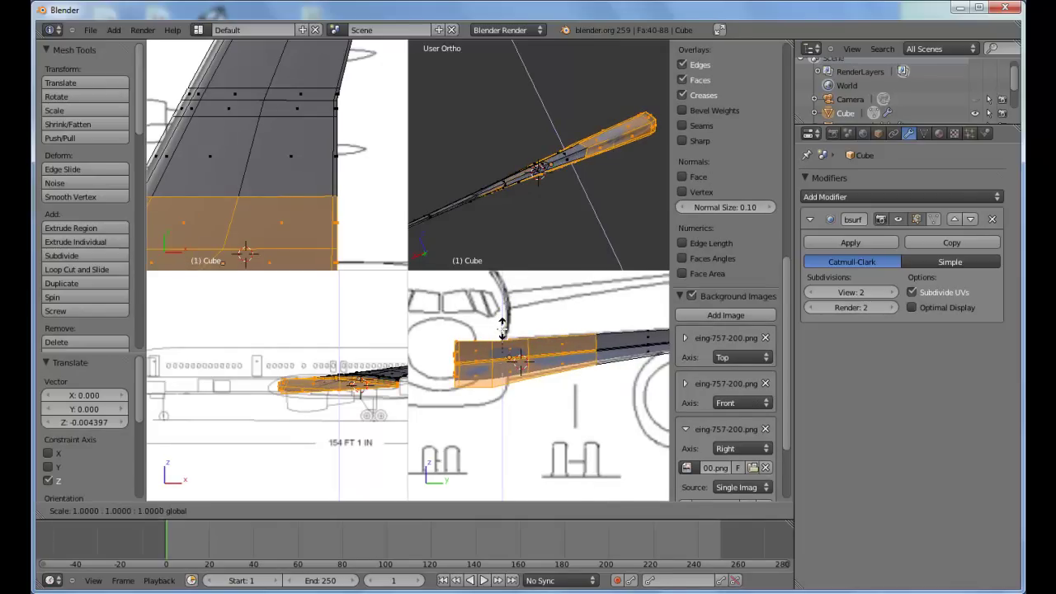
{"action": "left_click", "coordinate": [506, 306]}
{"action": "left_click_drag", "start_coordinate": [503, 316], "coordinate": [504, 329]}
{"action": "key", "text": "s"}
{"action": "key", "text": "z"}
{"action": "left_click", "coordinate": [502, 321]}
{"action": "key", "text": "a"}
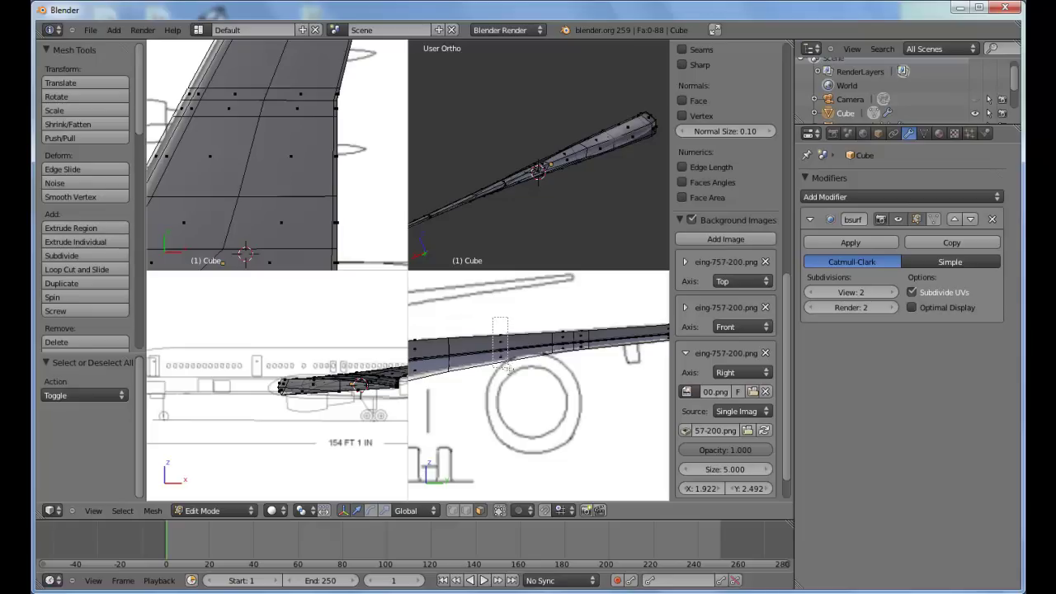
Step: Select the wing section between the root section and the kink and scale it about 1.01 along Z
{"action": "right_click", "coordinate": [507, 329], "text": "alt"}
{"action": "key", "text": "s"}
{"action": "key", "text": "z"}
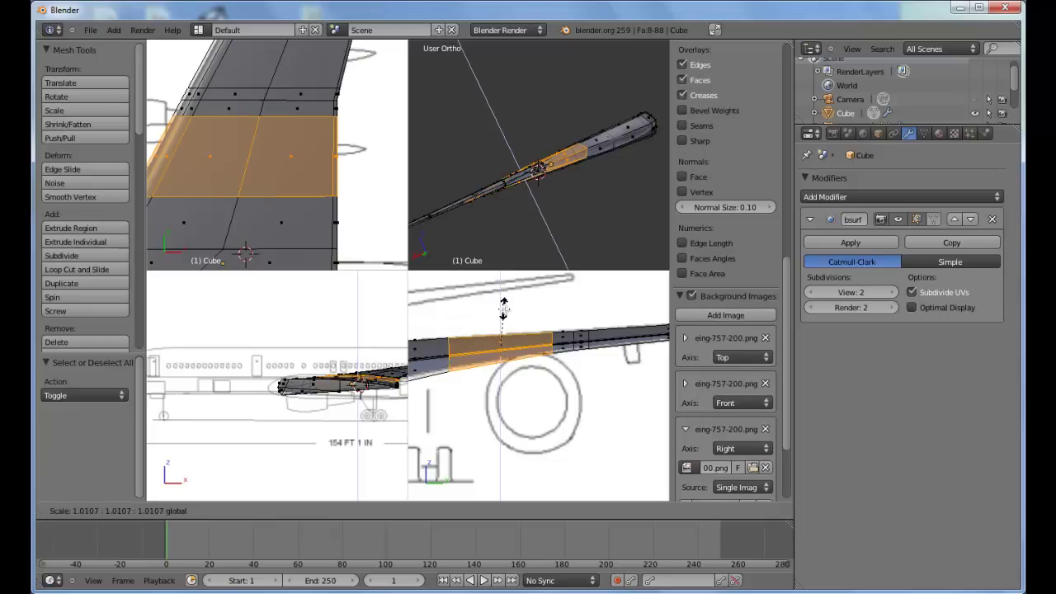
{"action": "left_click", "coordinate": [503, 309]}
{"action": "key", "text": "a"}
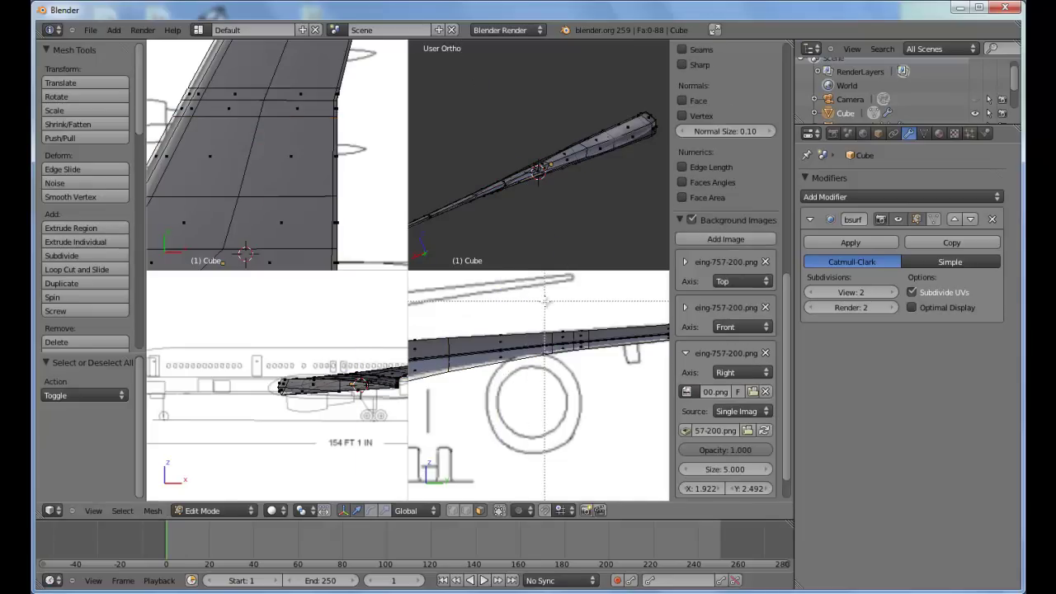
Step: In edge selection, box-select the loops around the trailing-edge kink, scale them about 1.02 along Z and nudge them vertically
{"action": "left_click", "coordinate": [466, 510]}
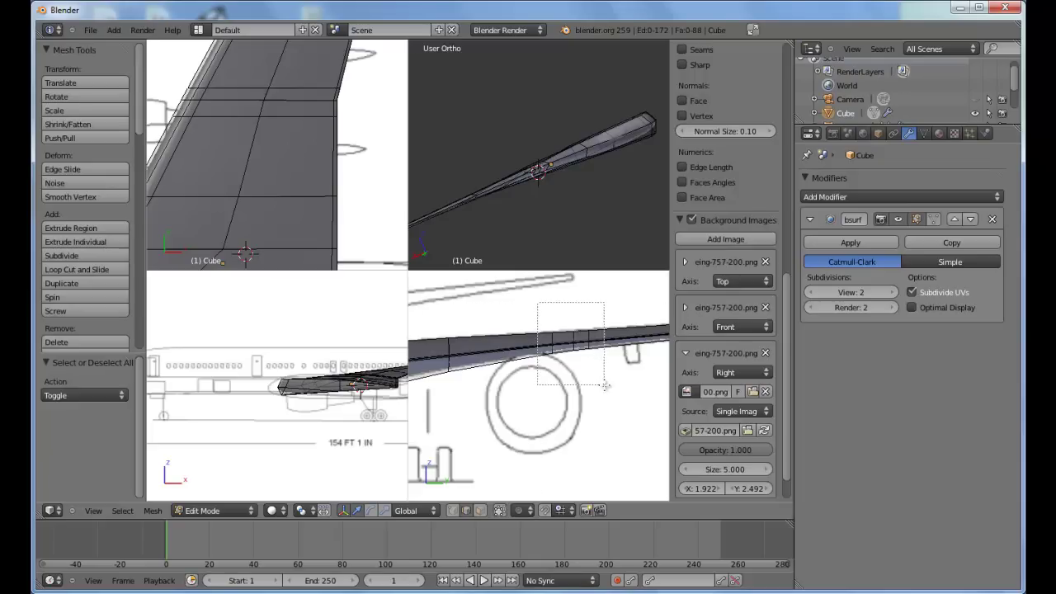
{"action": "right_click", "coordinate": [571, 345], "text": "alt"}
{"action": "key", "text": "s"}
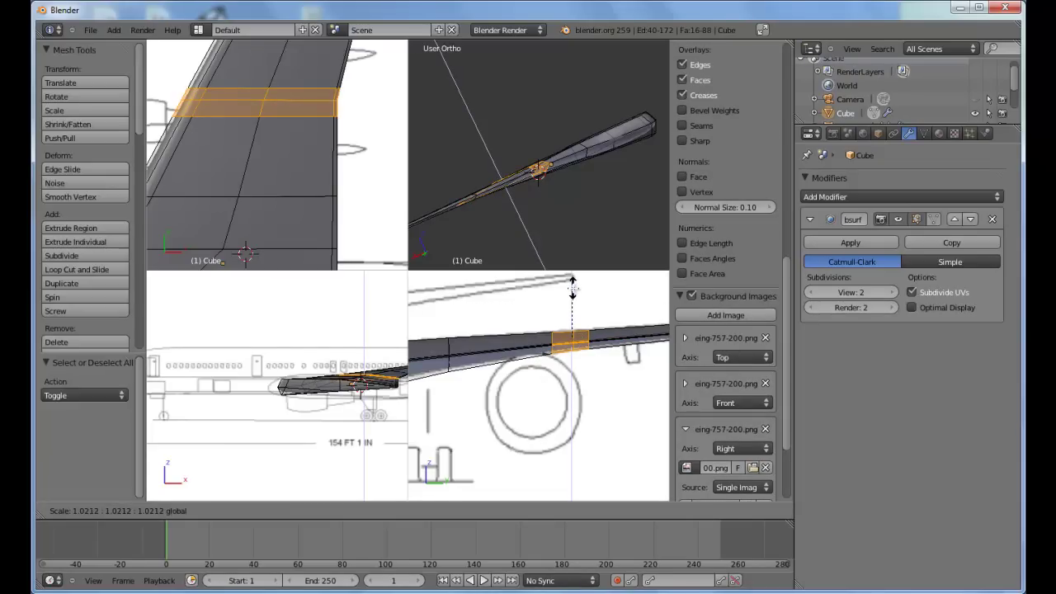
{"action": "left_click", "coordinate": [573, 287]}
{"action": "key", "text": "g"}
{"action": "key", "text": "z"}
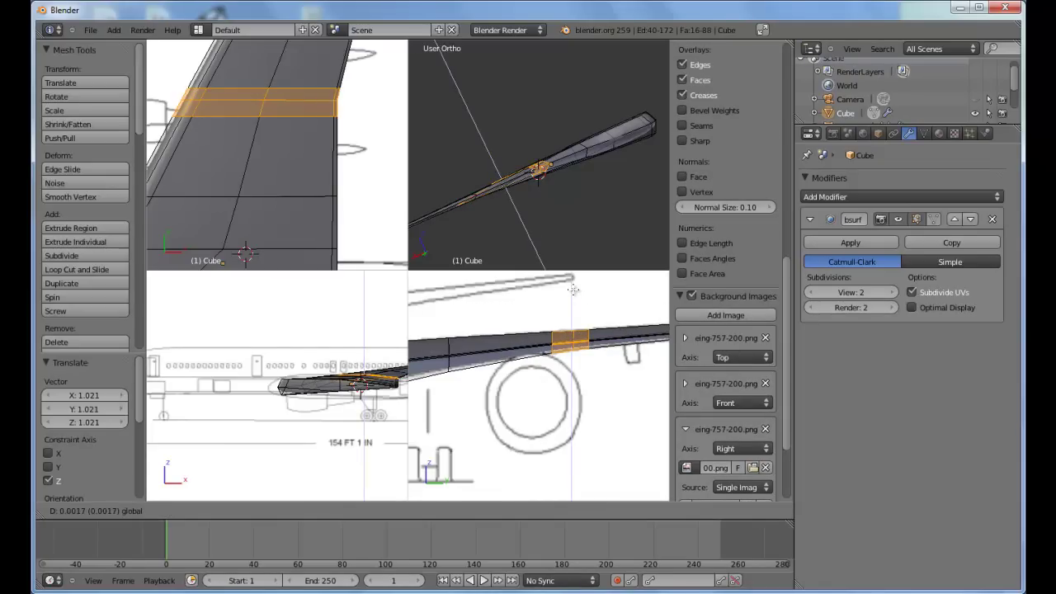
{"action": "left_click", "coordinate": [575, 295]}
Step: Return to Object Mode and check the smoothed wing against the front blueprint along its span
{"action": "key", "text": "Tab"}
{"action": "key", "text": "Tab"}
{"action": "middle_click_drag", "start_coordinate": [614, 344], "coordinate": [589, 344], "text": "shift"}
{"action": "scroll", "coordinate": [512, 353], "scroll_direction": "up", "scroll_amount": 3}
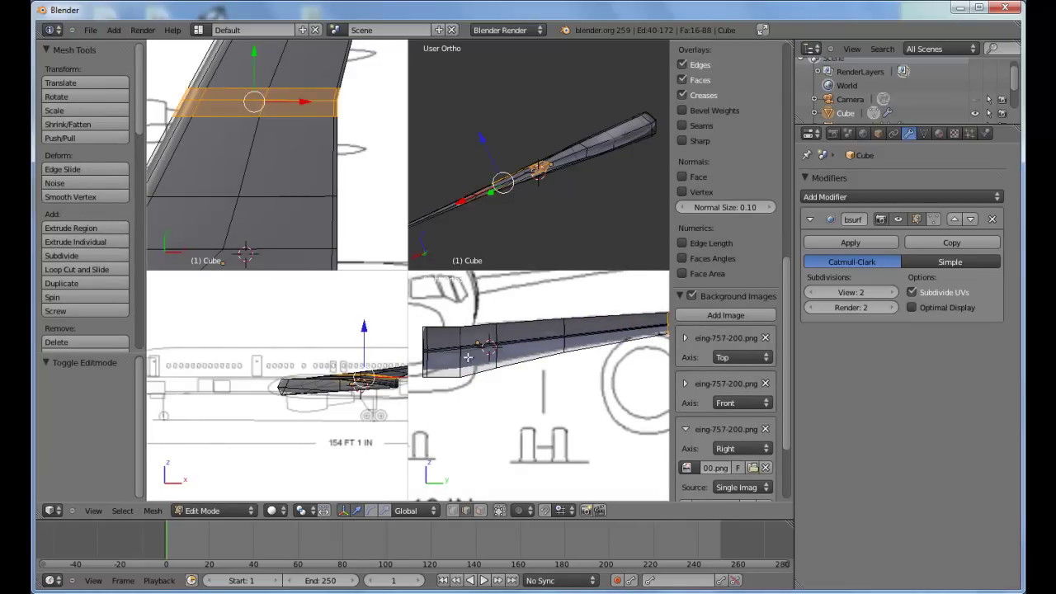
{"action": "scroll", "coordinate": [495, 351], "scroll_direction": "down", "scroll_amount": 6}
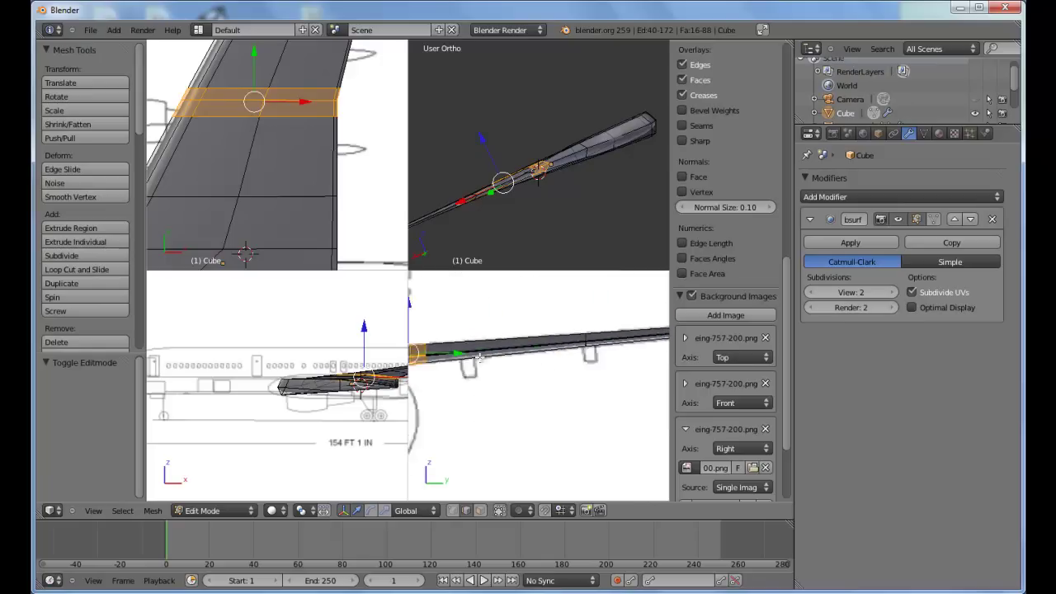
{"action": "scroll", "coordinate": [426, 355], "scroll_direction": "up", "scroll_amount": 4}
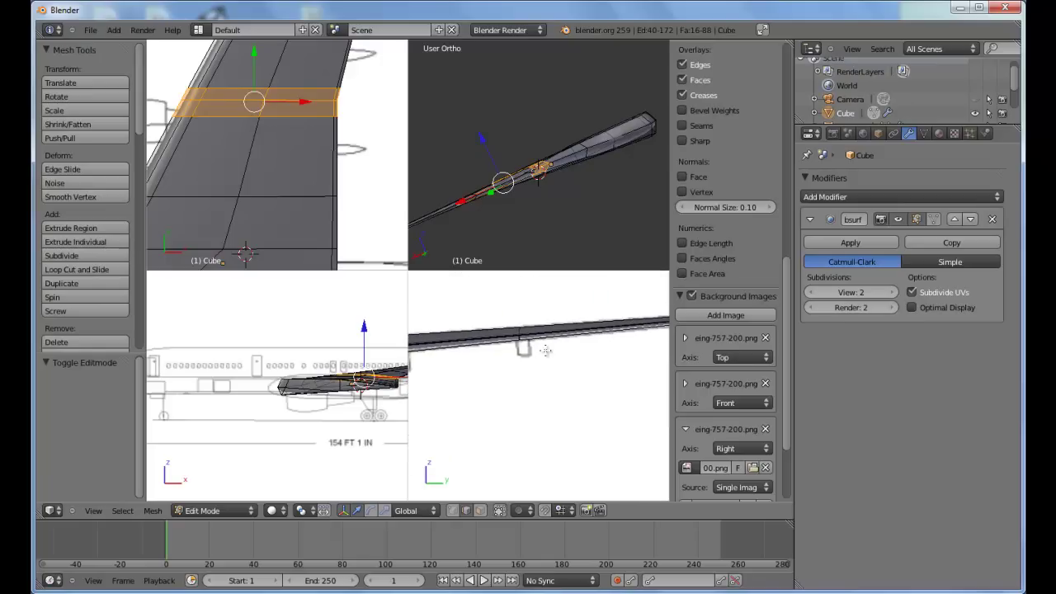
{"action": "key", "text": "Tab"}
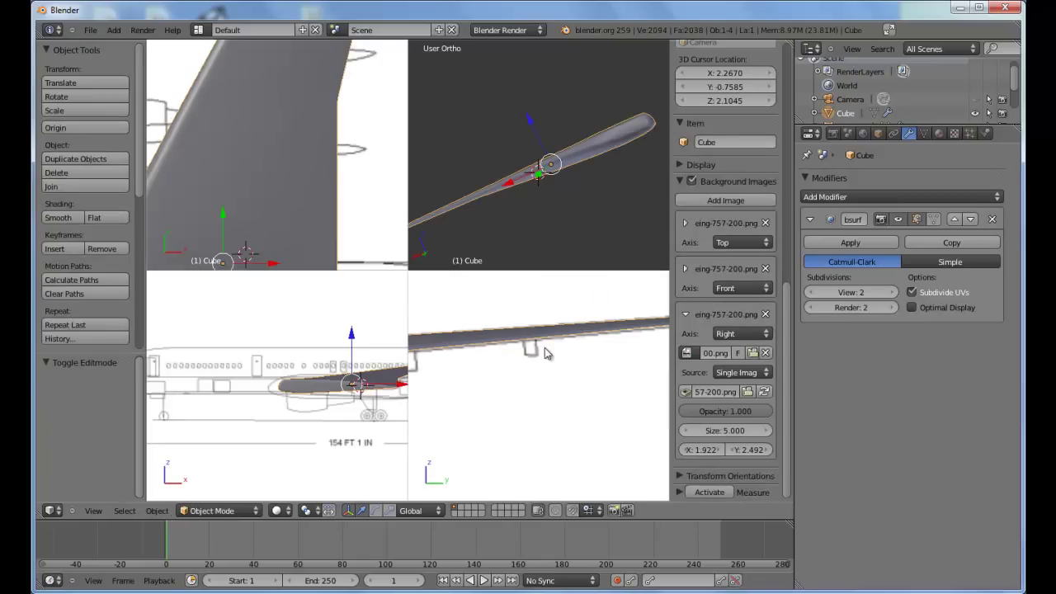
{"action": "scroll", "coordinate": [432, 353], "scroll_direction": "down", "scroll_amount": 1}
{"action": "scroll", "coordinate": [495, 350], "scroll_direction": "up", "scroll_amount": 1}
{"action": "middle_click_drag", "start_coordinate": [434, 344], "coordinate": [612, 330], "text": "shift"}
{"action": "middle_click_drag", "start_coordinate": [567, 193], "coordinate": [586, 180]}
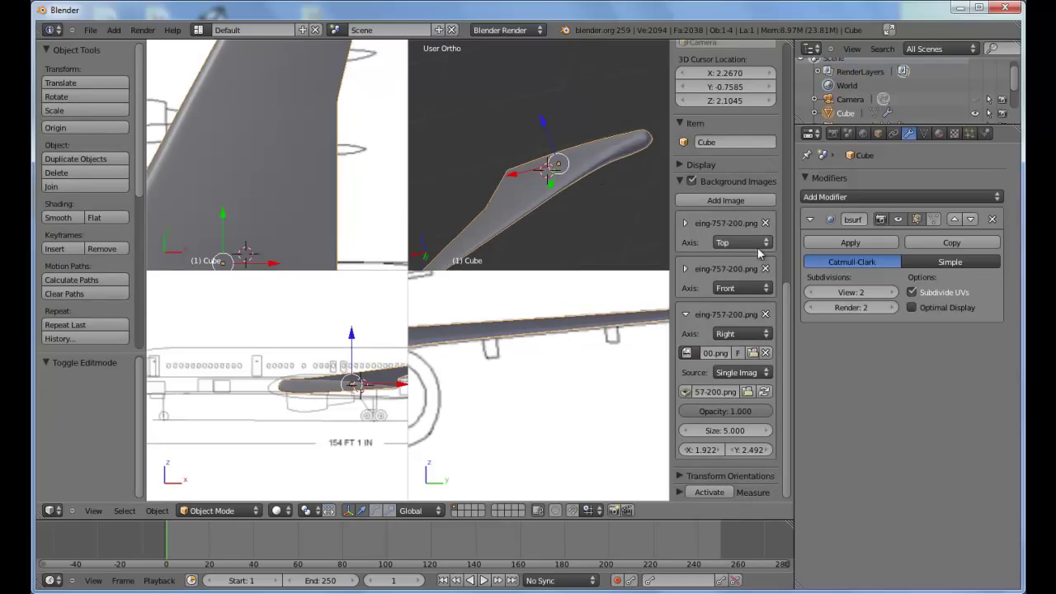
Step: Compare the wing at different Subdivision Surface view levels and set the view level to 1
{"action": "left_click", "coordinate": [810, 293]}
{"action": "left_click", "coordinate": [891, 292]}
{"action": "left_click", "coordinate": [891, 292]}
{"action": "middle_click_drag", "start_coordinate": [662, 209], "coordinate": [635, 213]}
{"action": "left_click", "coordinate": [813, 292]}
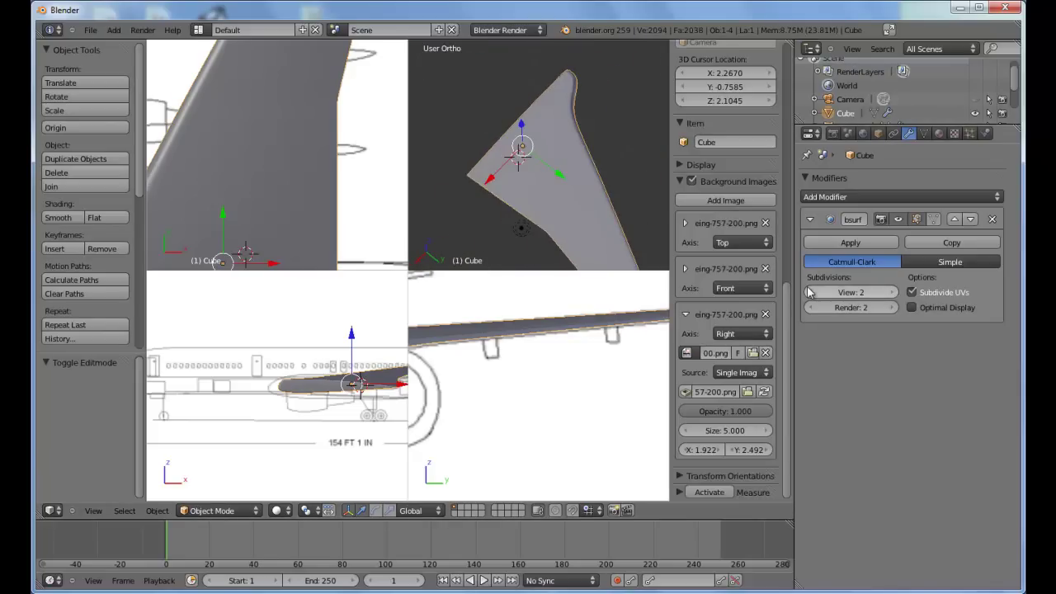
{"action": "left_click", "coordinate": [813, 292]}
{"action": "middle_click_drag", "start_coordinate": [575, 209], "coordinate": [571, 142]}
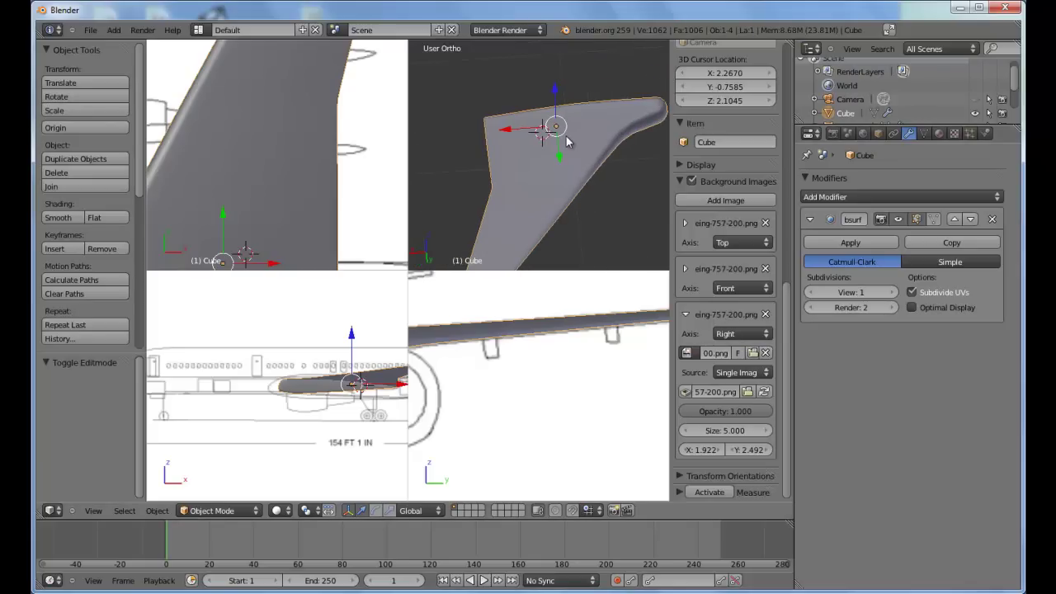
Step: Unhide all hidden objects and make the fuselage the active object
{"action": "key", "text": "alt+h"}
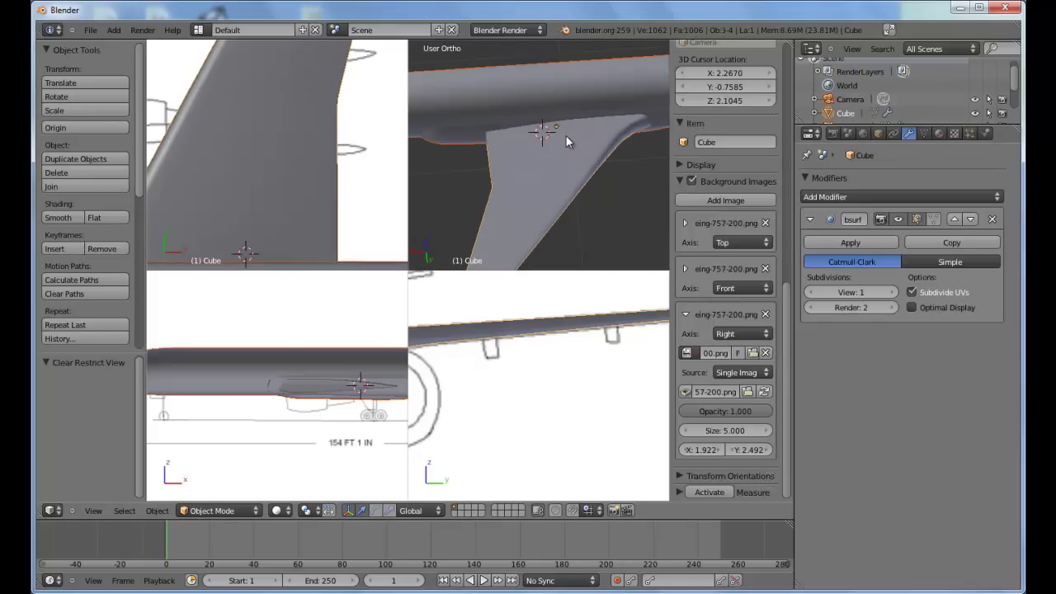
{"action": "key", "text": "a"}
{"action": "middle_click_drag", "start_coordinate": [588, 132], "coordinate": [566, 156]}
{"action": "right_click", "coordinate": [520, 168]}
{"action": "right_click", "coordinate": [571, 151]}
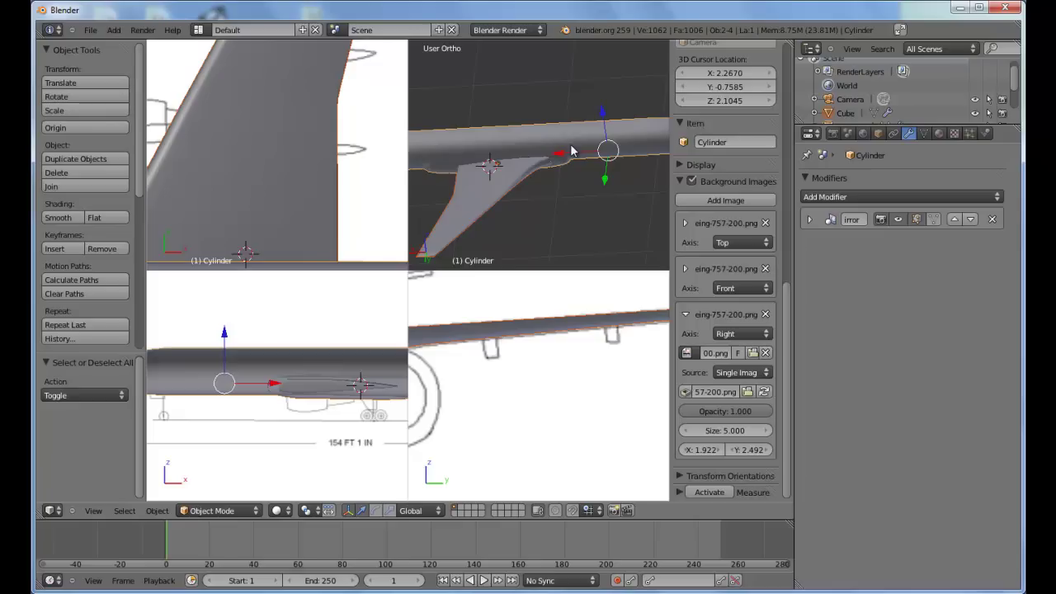
{"action": "middle_click_drag", "start_coordinate": [555, 154], "coordinate": [616, 169]}
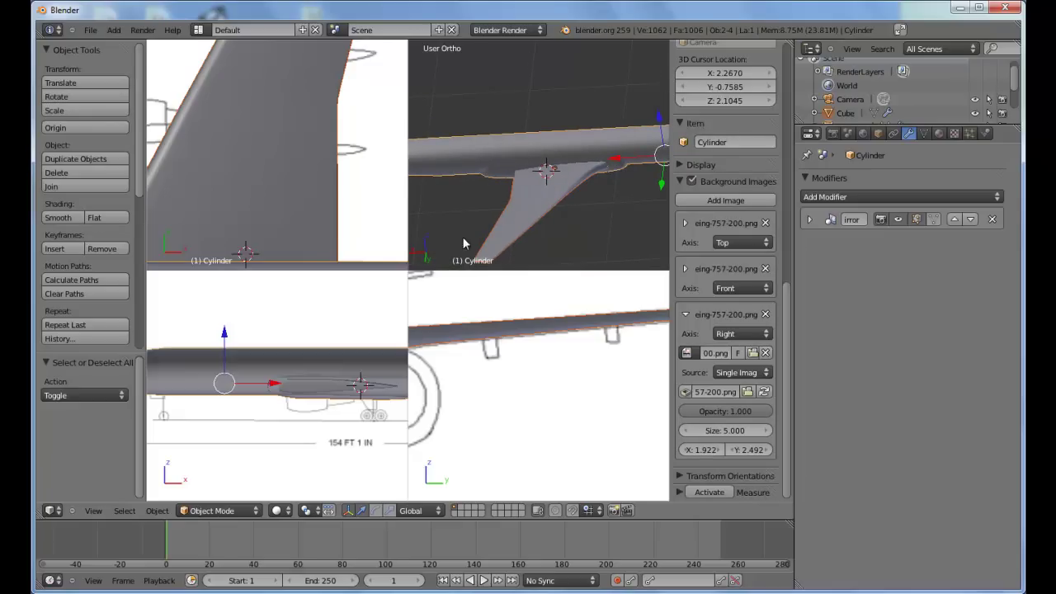
Step: Examine the rear fuselage and the horizontal stabilizer outline on the top-view blueprint
{"action": "middle_click_drag", "start_coordinate": [505, 172], "coordinate": [530, 168], "text": "shift"}
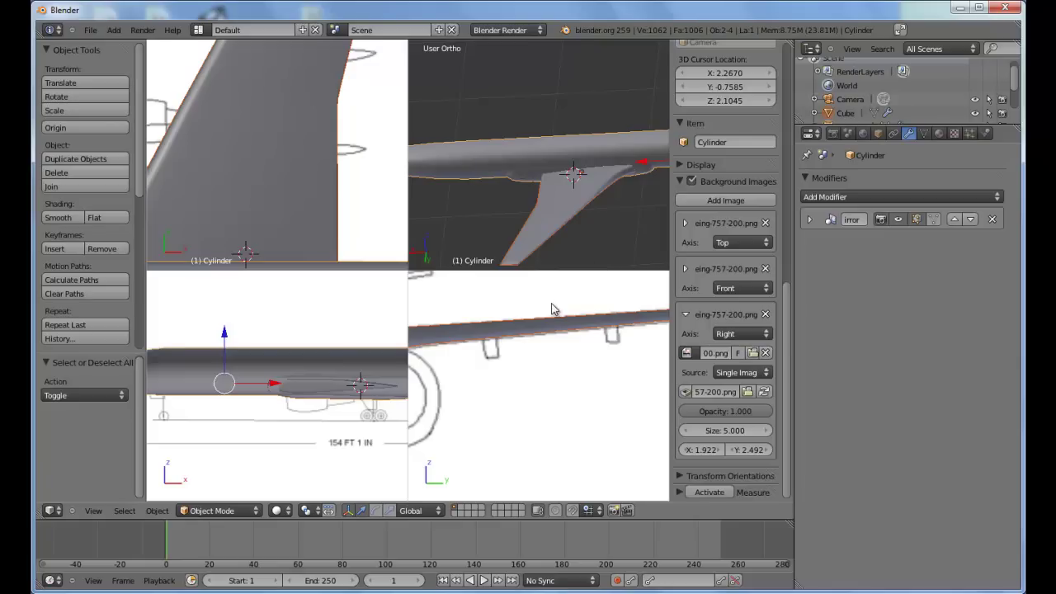
{"action": "mouse_move", "coordinate": [522, 190]}
{"action": "middle_mouse_down", "text": "shift"}
{"action": "mouse_move", "coordinate": [632, 160]}
{"action": "mouse_move", "coordinate": [495, 181]}
{"action": "mouse_move", "coordinate": [506, 192]}
{"action": "middle_mouse_up", "text": "shift"}
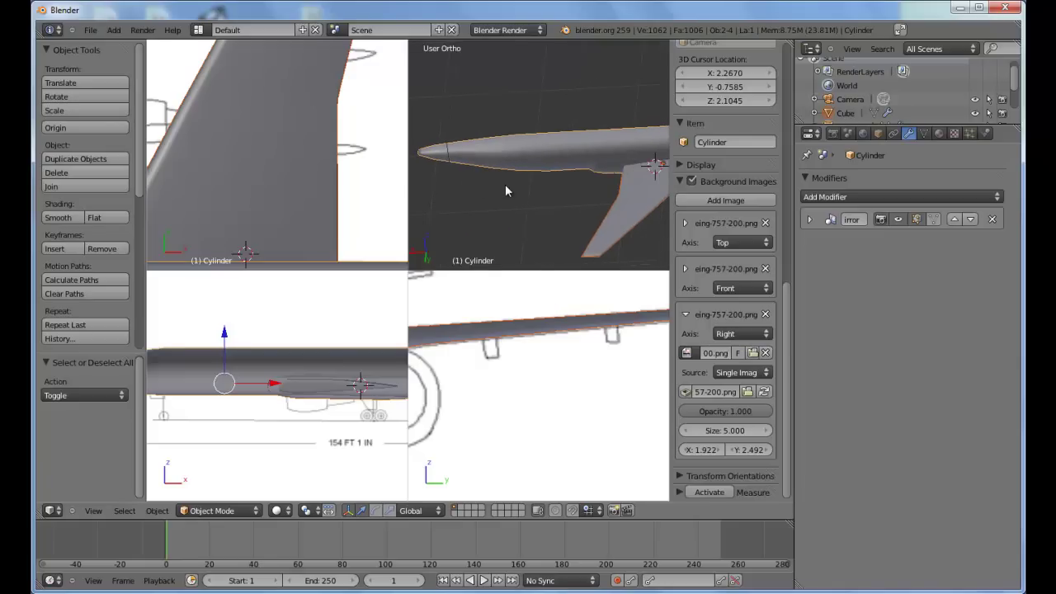
{"action": "scroll", "coordinate": [312, 86], "scroll_direction": "down", "scroll_amount": 5}
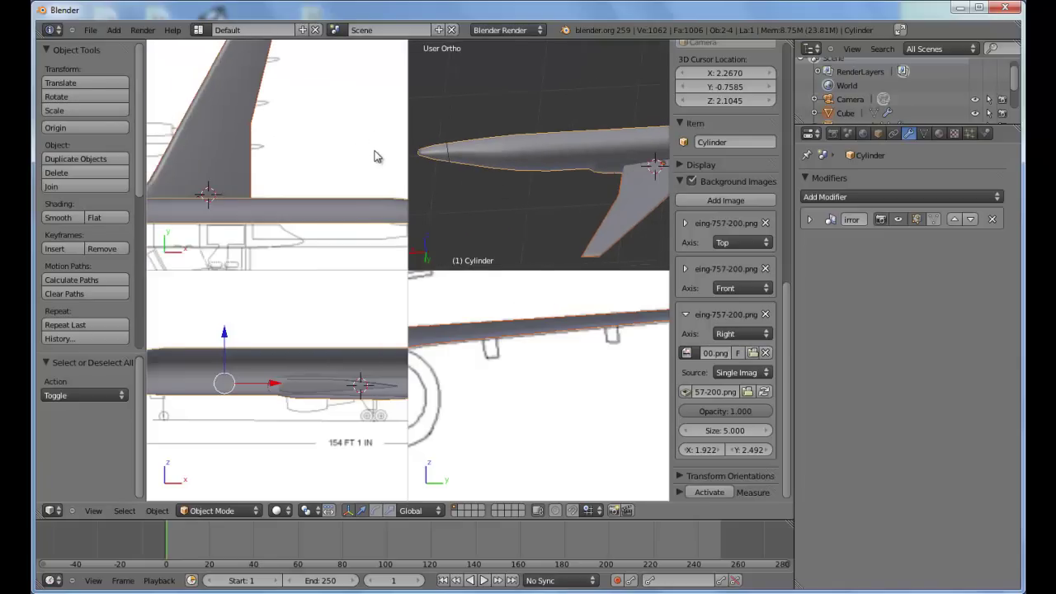
{"action": "scroll", "coordinate": [306, 145], "scroll_direction": "up", "scroll_amount": 4}
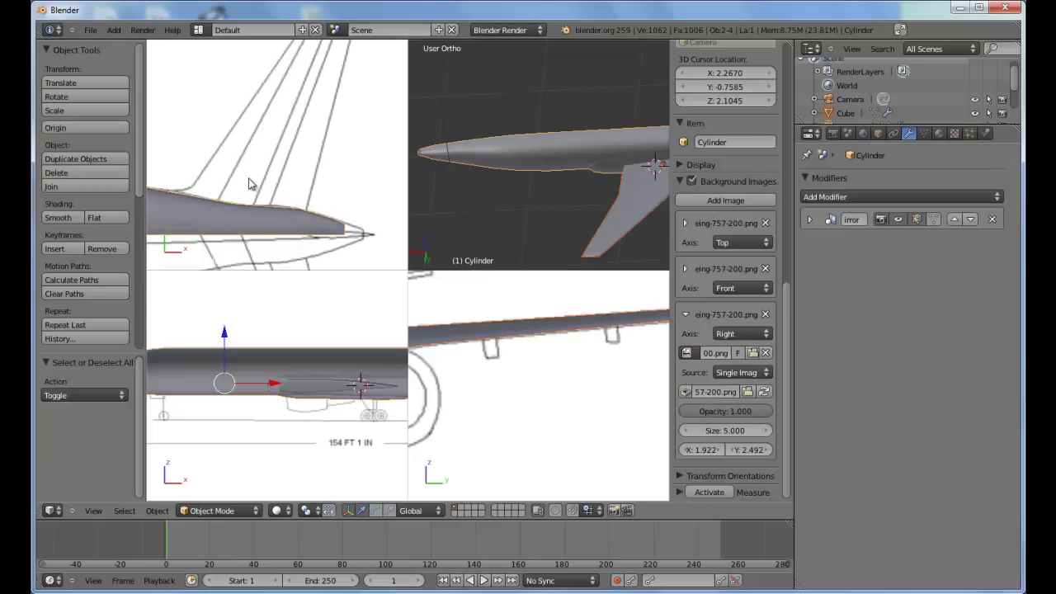
{"action": "middle_click_drag", "start_coordinate": [203, 157], "coordinate": [259, 163], "text": "shift"}
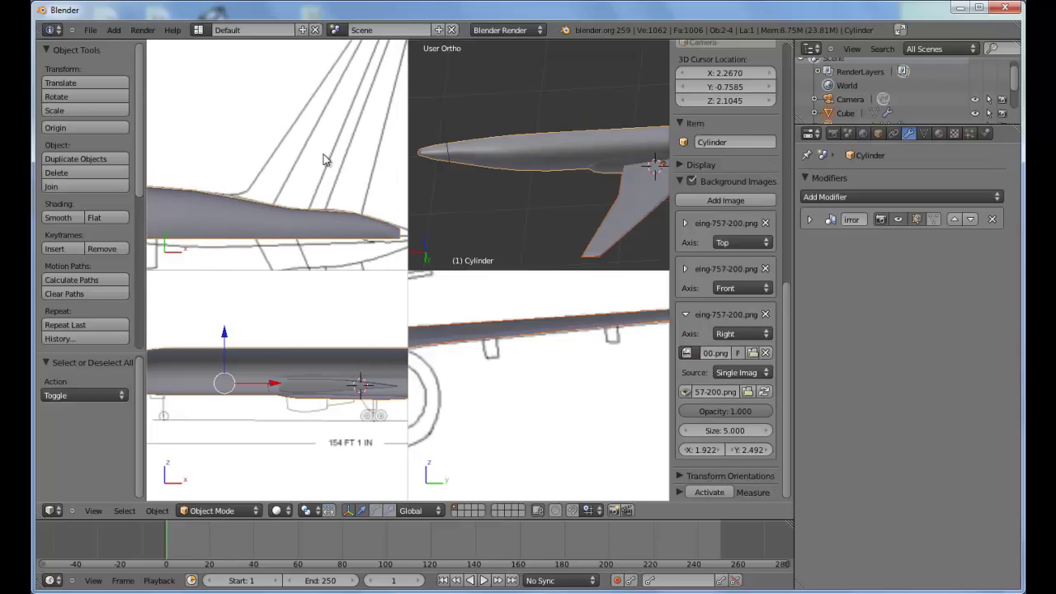
{"action": "scroll", "coordinate": [247, 163], "scroll_direction": "down", "scroll_amount": 3}
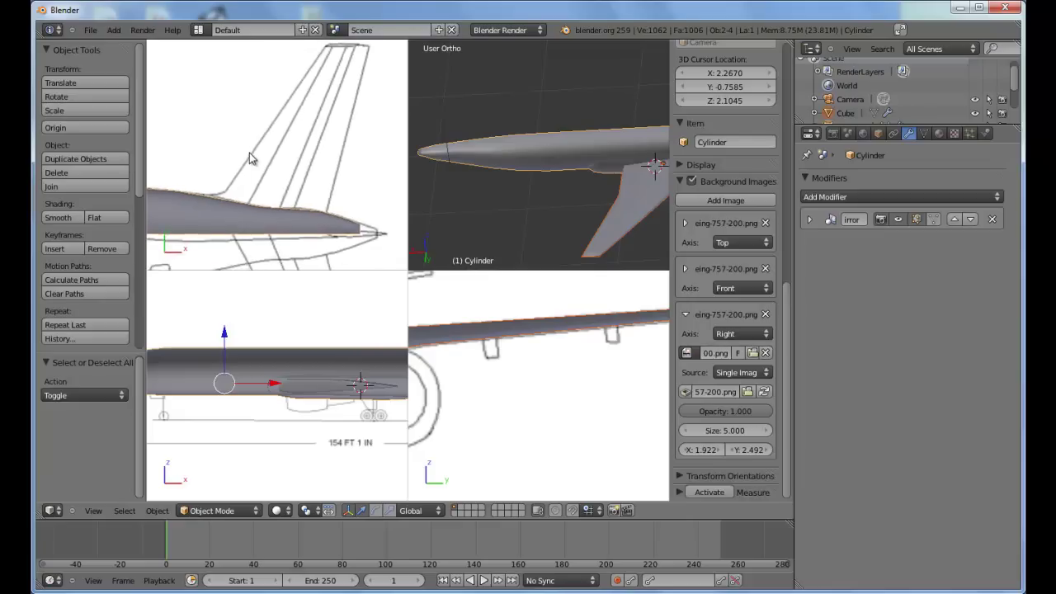
{"action": "scroll", "coordinate": [289, 147], "scroll_direction": "up", "scroll_amount": 1}
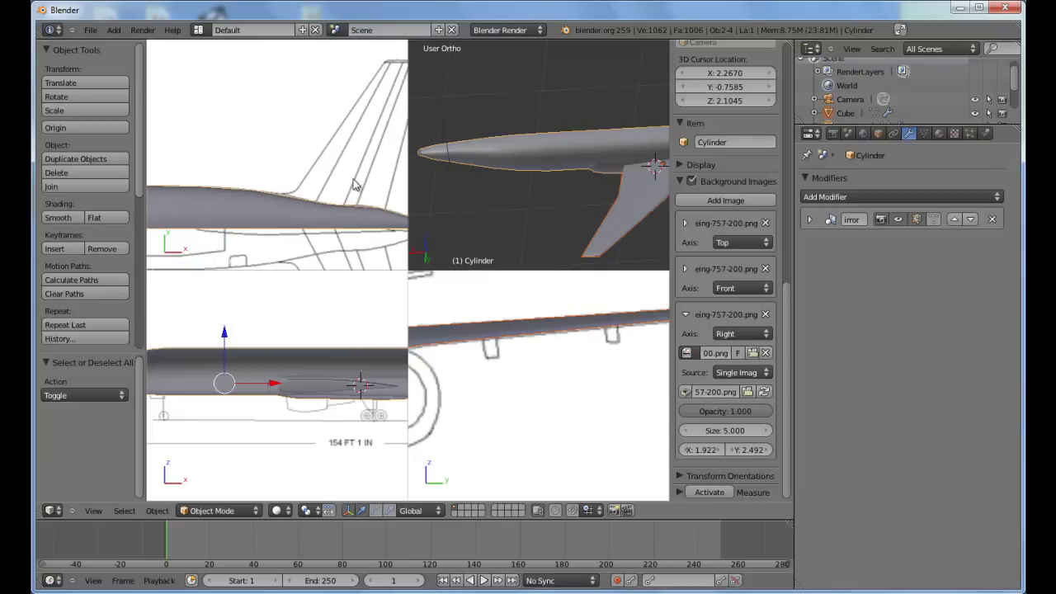
{"action": "middle_click_drag", "start_coordinate": [369, 192], "coordinate": [322, 174], "text": "shift"}
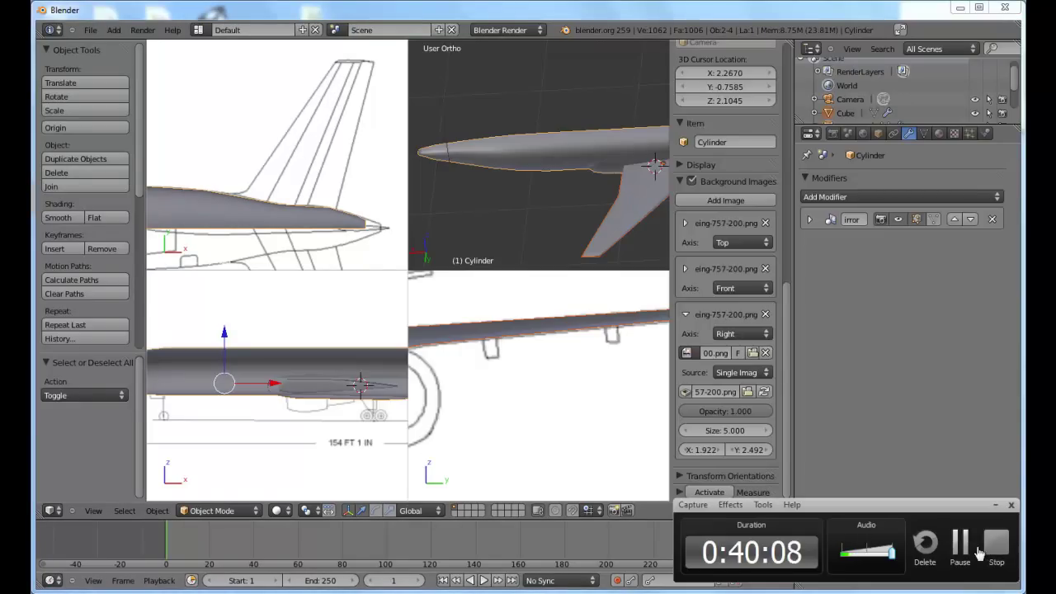
{"action": "left_click", "coordinate": [960, 542]}
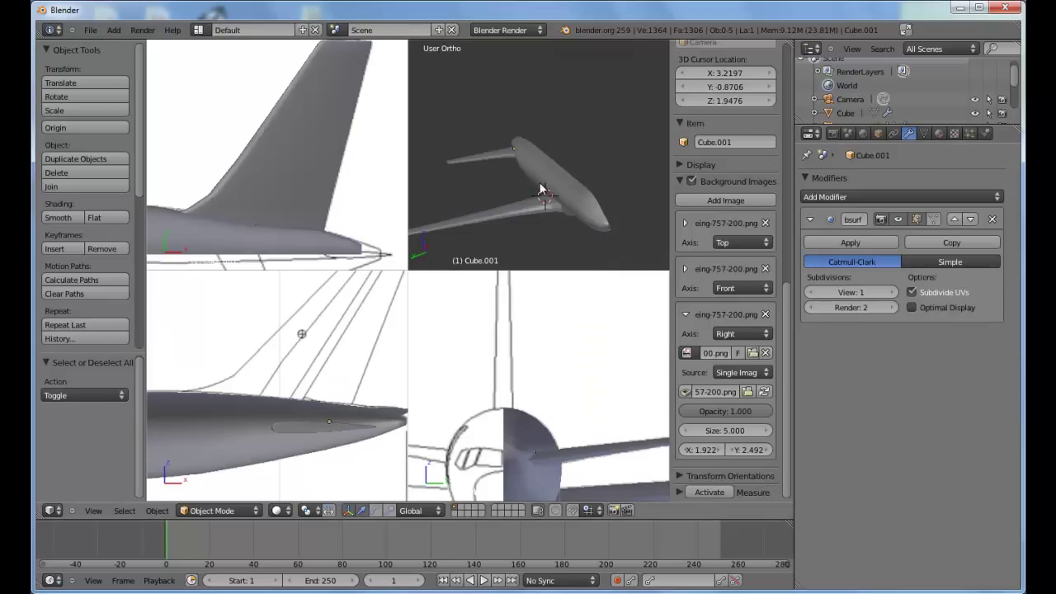
{"action": "scroll", "coordinate": [541, 183], "scroll_direction": "up", "scroll_amount": 6}
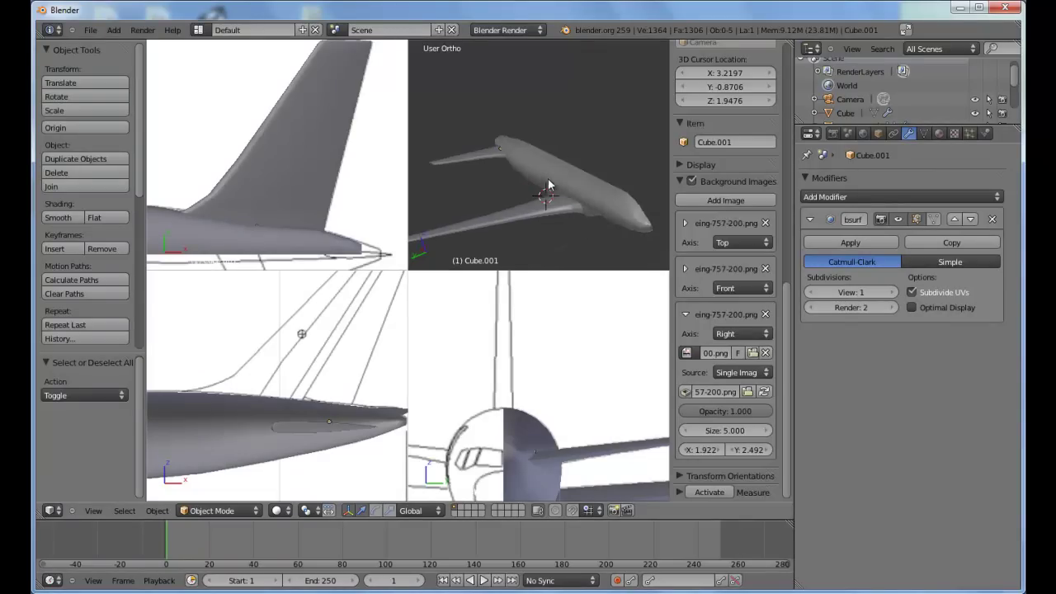
{"action": "middle_click_drag", "start_coordinate": [585, 176], "coordinate": [535, 152]}
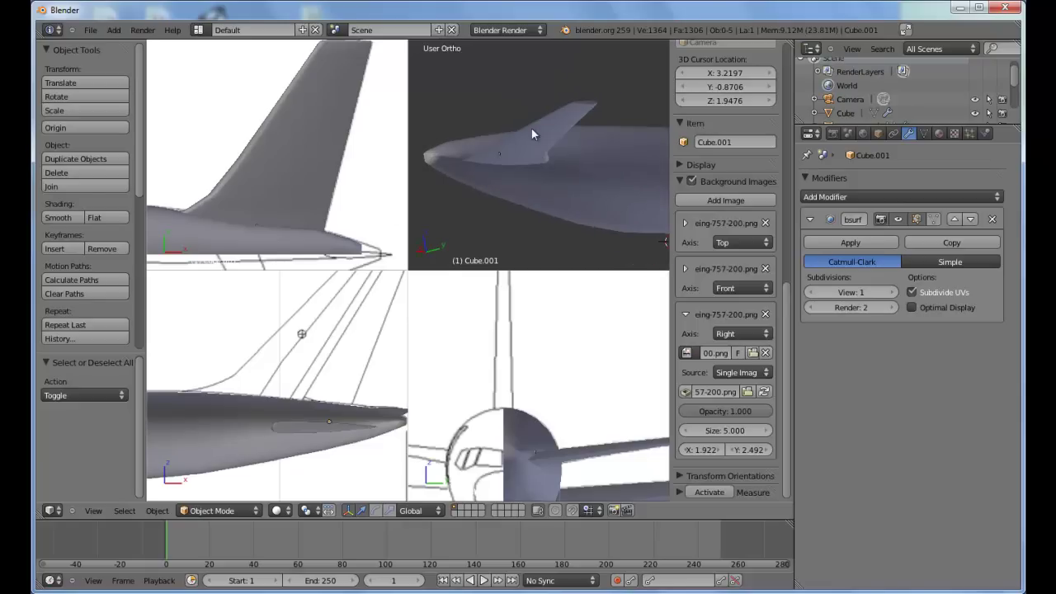
Step: Examine the wing in the top view, the nose and fin outline in the right view, and the underside of the model
{"action": "middle_click_drag", "start_coordinate": [349, 410], "coordinate": [281, 407]}
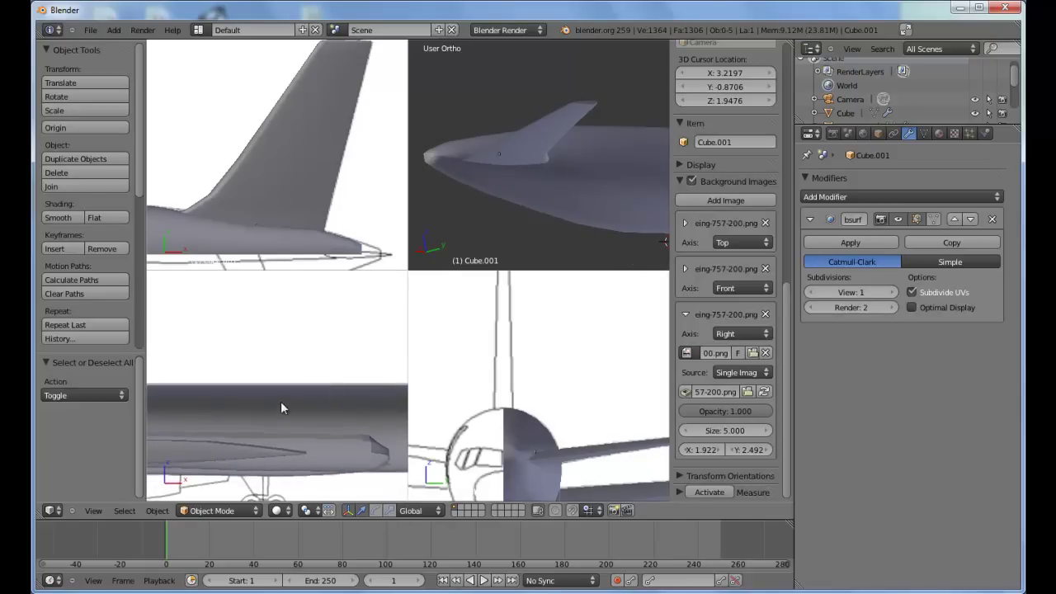
{"action": "key", "text": "KP_3"}
{"action": "key", "text": "KP_7"}
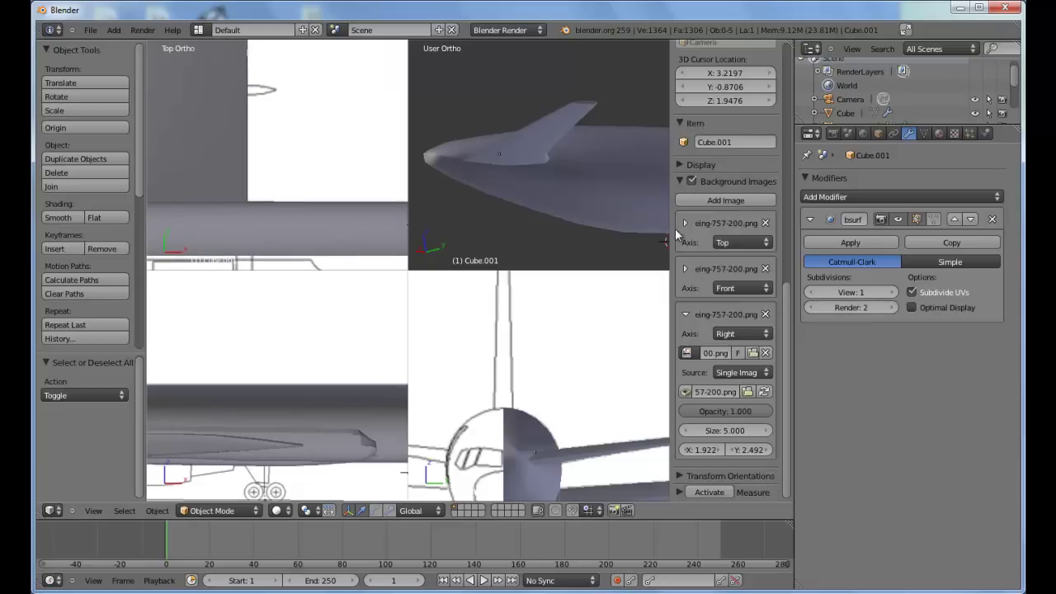
{"action": "mouse_move", "coordinate": [261, 130]}
{"action": "middle_mouse_down", "text": "shift"}
{"action": "mouse_move", "coordinate": [385, 160]}
{"action": "mouse_move", "coordinate": [325, 129]}
{"action": "mouse_move", "coordinate": [276, 153]}
{"action": "mouse_move", "coordinate": [262, 174]}
{"action": "middle_mouse_up", "text": "shift"}
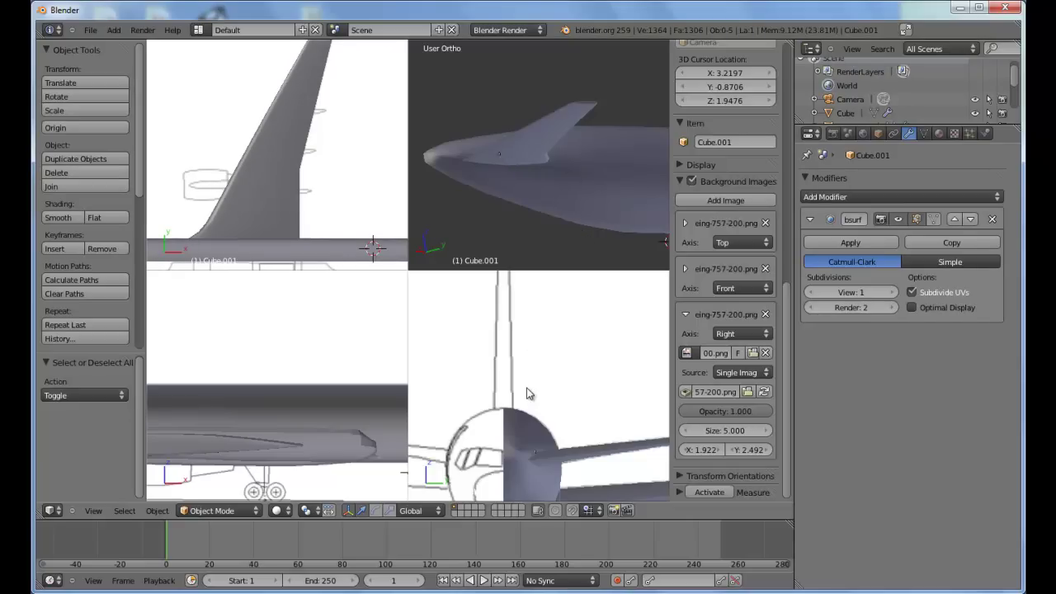
{"action": "middle_click_drag", "start_coordinate": [522, 448], "coordinate": [497, 420], "text": "shift"}
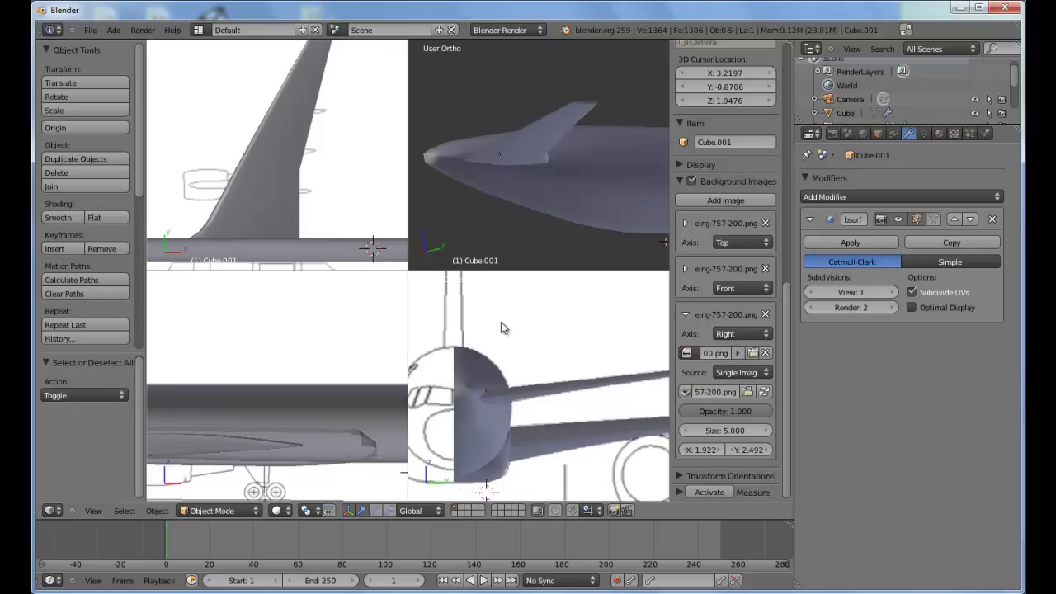
{"action": "middle_click_drag", "start_coordinate": [576, 105], "coordinate": [521, 189]}
{"action": "mouse_move", "coordinate": [470, 112]}
{"action": "middle_mouse_down"}
{"action": "mouse_move", "coordinate": [503, 120]}
{"action": "mouse_move", "coordinate": [537, 151]}
{"action": "mouse_move", "coordinate": [571, 241]}
{"action": "middle_mouse_up"}
Step: Place the 3D cursor on the vertical fin outline of the side blueprint and add a cube there
{"action": "middle_click_drag", "start_coordinate": [356, 380], "coordinate": [240, 363], "text": "shift"}
{"action": "middle_click_drag", "start_coordinate": [371, 370], "coordinate": [273, 374], "text": "shift"}
{"action": "middle_click_drag", "start_coordinate": [406, 355], "coordinate": [350, 379], "text": "shift"}
{"action": "left_click", "coordinate": [316, 379]}
{"action": "left_click", "coordinate": [276, 369]}
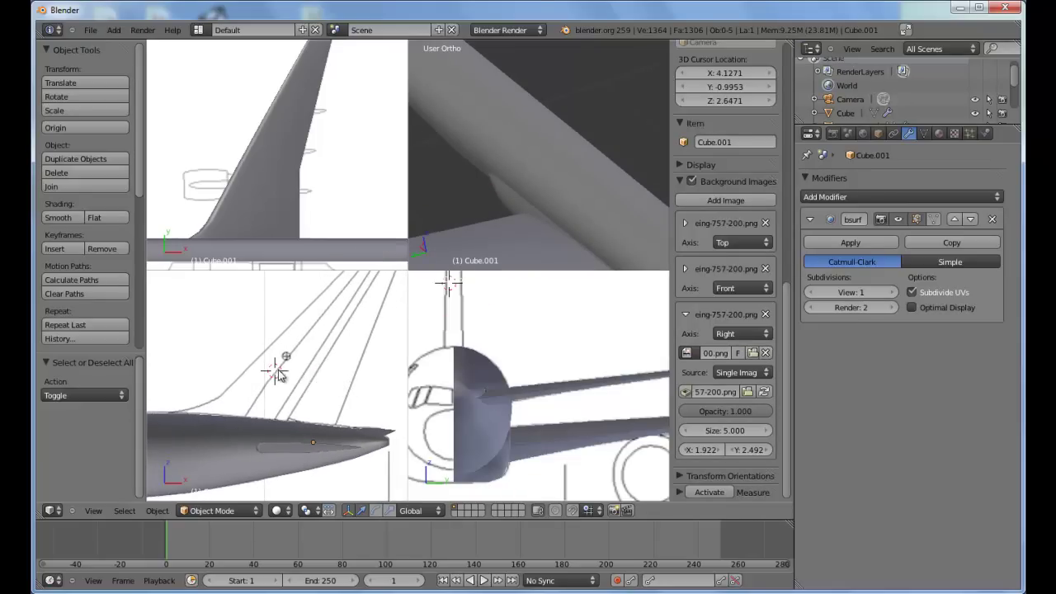
{"action": "key", "text": "shift+a"}
{"action": "left_click", "coordinate": [353, 365]}
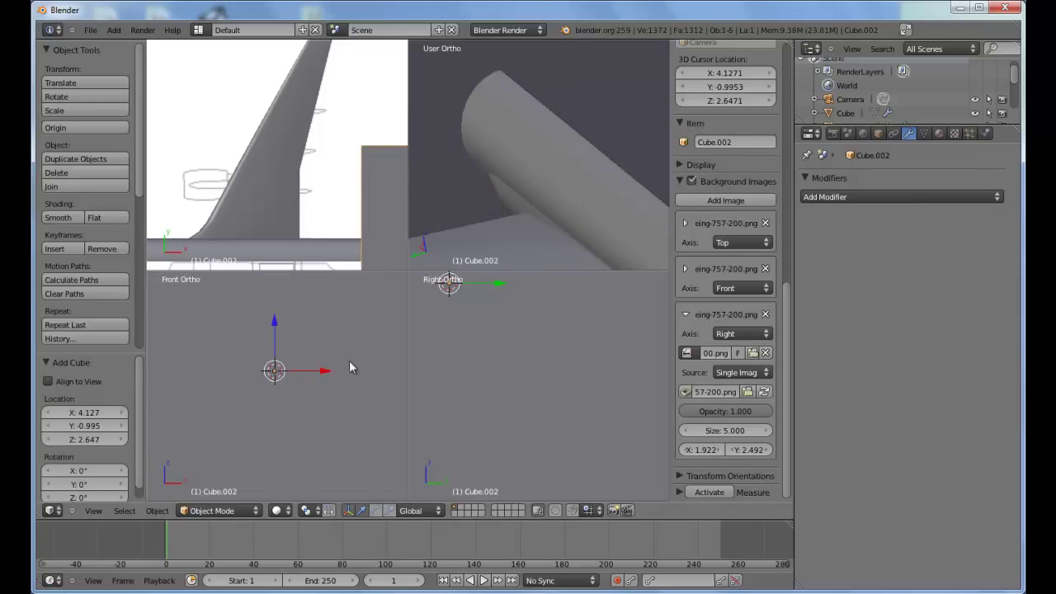
Step: Scale the new cube uniformly to about 0.196 and lower it about 0.185 along Z onto the fin root in the side view
{"action": "key", "text": "s"}
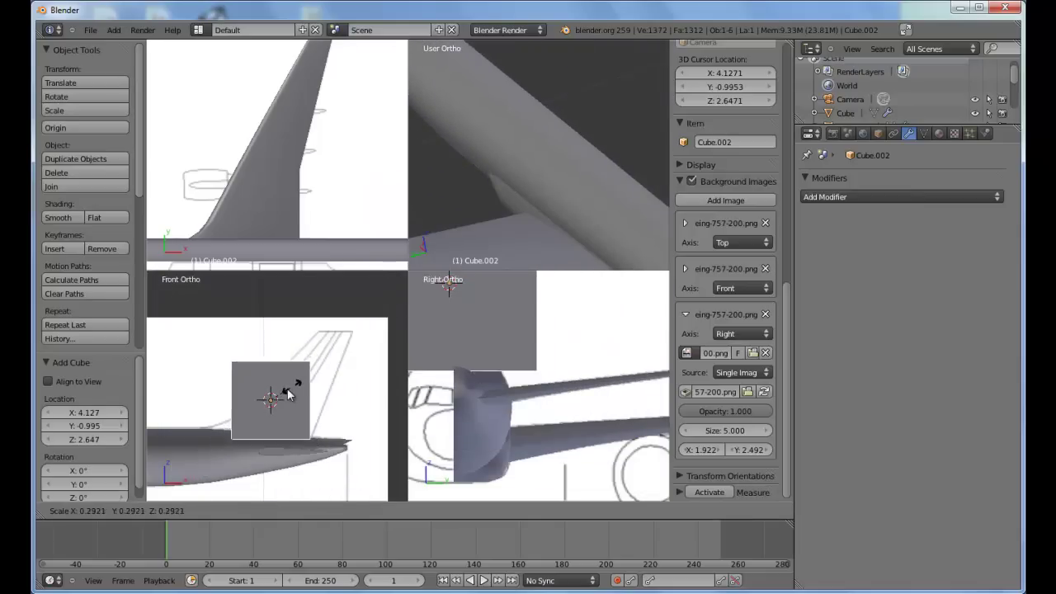
{"action": "left_click", "coordinate": [290, 396]}
{"action": "scroll", "coordinate": [291, 396], "scroll_direction": "up", "scroll_amount": 2}
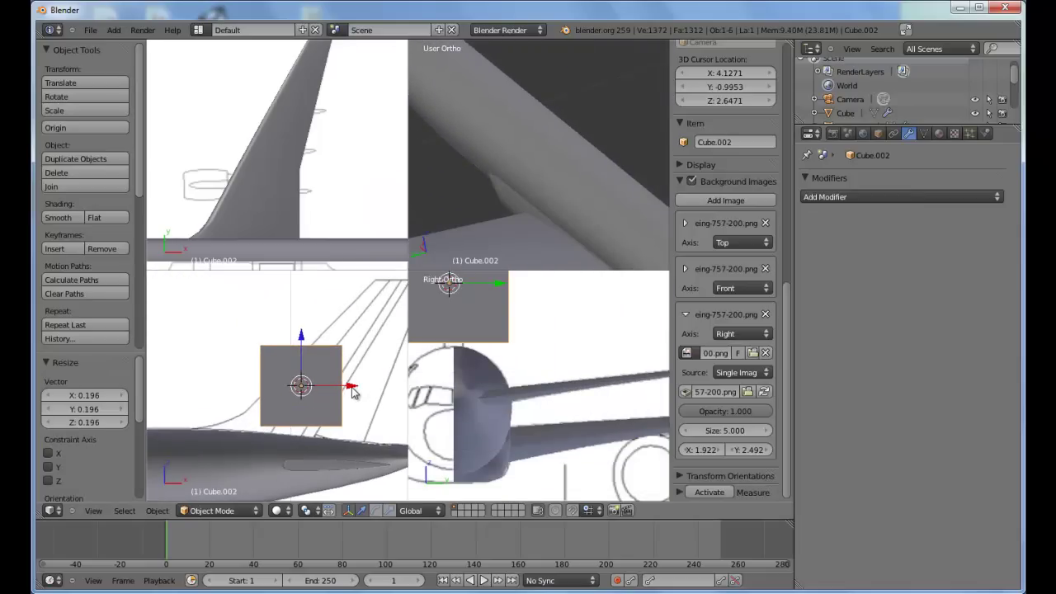
{"action": "key", "text": "g"}
{"action": "key", "text": "x"}
{"action": "left_click_drag", "start_coordinate": [360, 389], "coordinate": [367, 392]}
{"action": "middle_click_drag", "start_coordinate": [365, 391], "coordinate": [341, 384], "text": "shift"}
{"action": "left_click_drag", "start_coordinate": [343, 377], "coordinate": [347, 375]}
{"action": "left_click", "coordinate": [352, 381]}
{"action": "left_click_drag", "start_coordinate": [302, 332], "coordinate": [312, 387]}
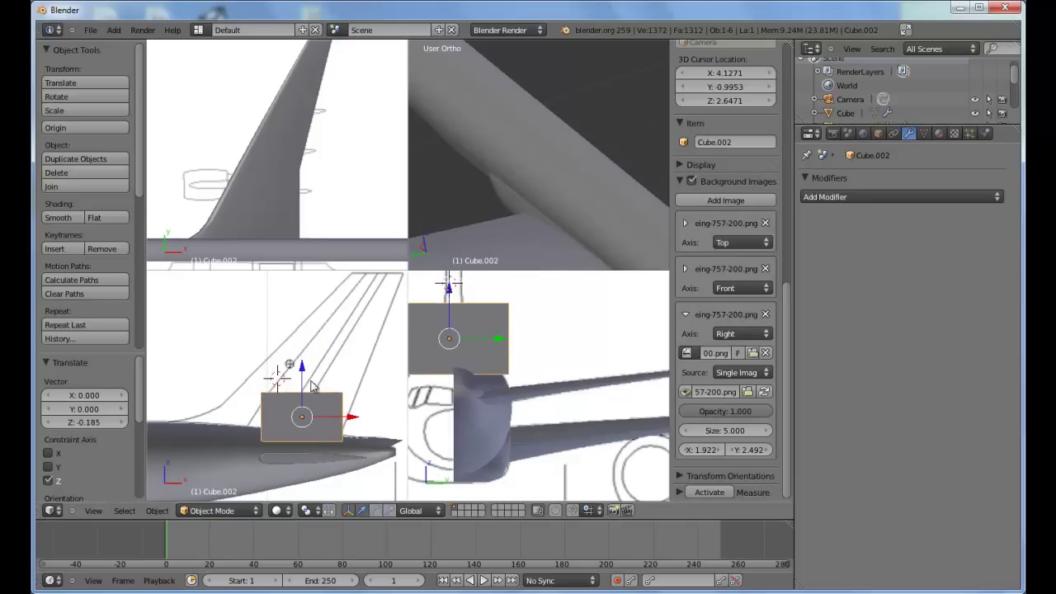
Step: Centre the cube on the fin in the right view and narrow it along Y to the fin's thickness
{"action": "left_click_drag", "start_coordinate": [498, 345], "coordinate": [511, 347]}
{"action": "middle_click_drag", "start_coordinate": [512, 347], "coordinate": [549, 356], "text": "shift"}
{"action": "key", "text": "s"}
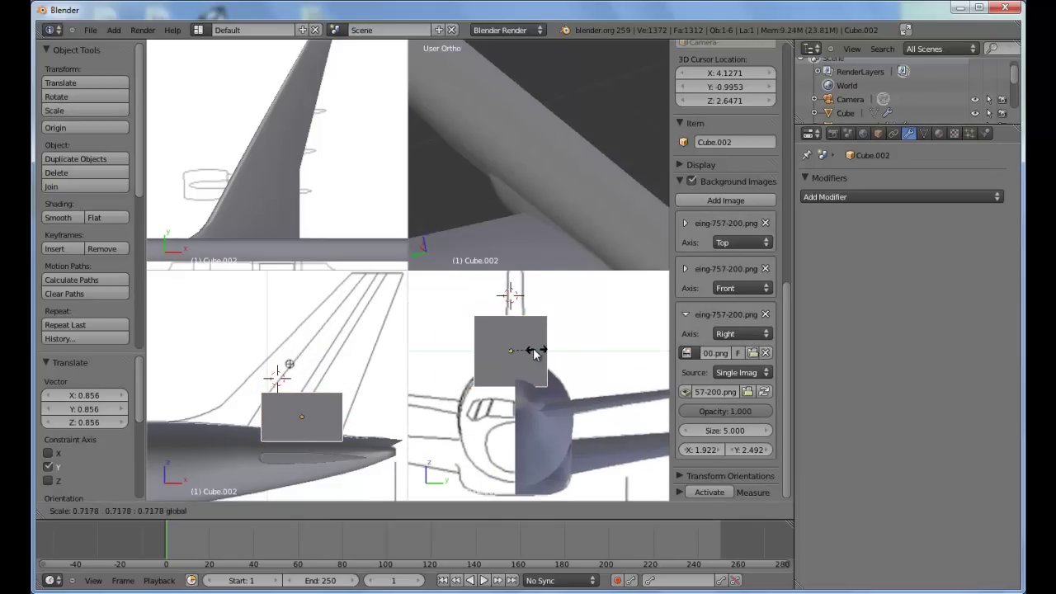
{"action": "left_click_drag", "start_coordinate": [518, 348], "coordinate": [545, 355]}
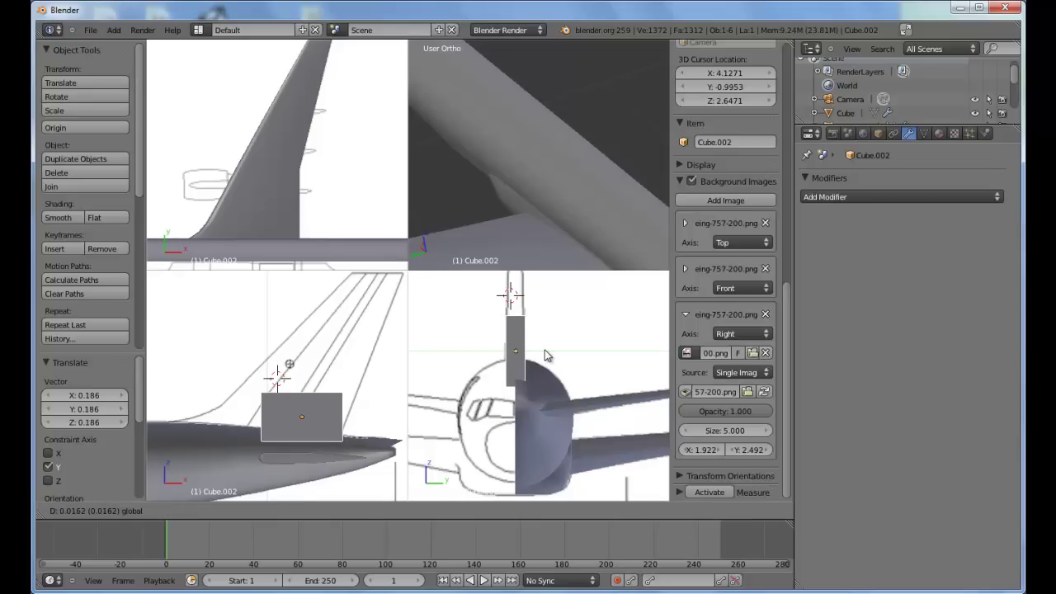
{"action": "left_click", "coordinate": [554, 353]}
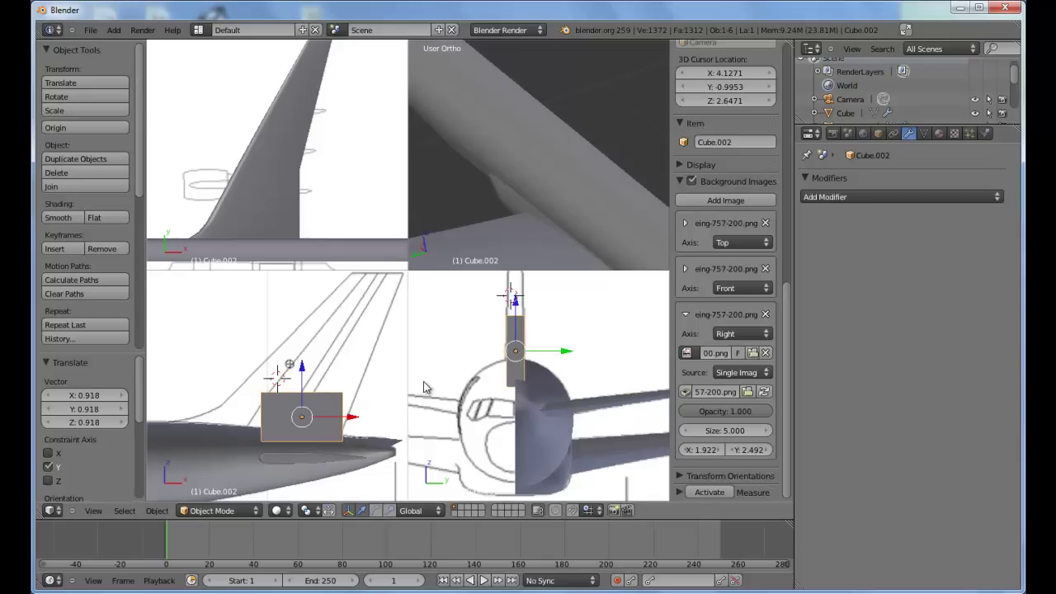
Step: Stretch and shift the cube along X to span the fin root on the side blueprint, then enter Edit Mode
{"action": "mouse_move", "coordinate": [351, 421]}
{"action": "left_mouse_down"}
{"action": "mouse_move", "coordinate": [370, 427]}
{"action": "mouse_move", "coordinate": [340, 416]}
{"action": "left_mouse_up"}
{"action": "key", "text": "s"}
{"action": "left_click", "coordinate": [342, 417]}
{"action": "key", "text": "Tab"}
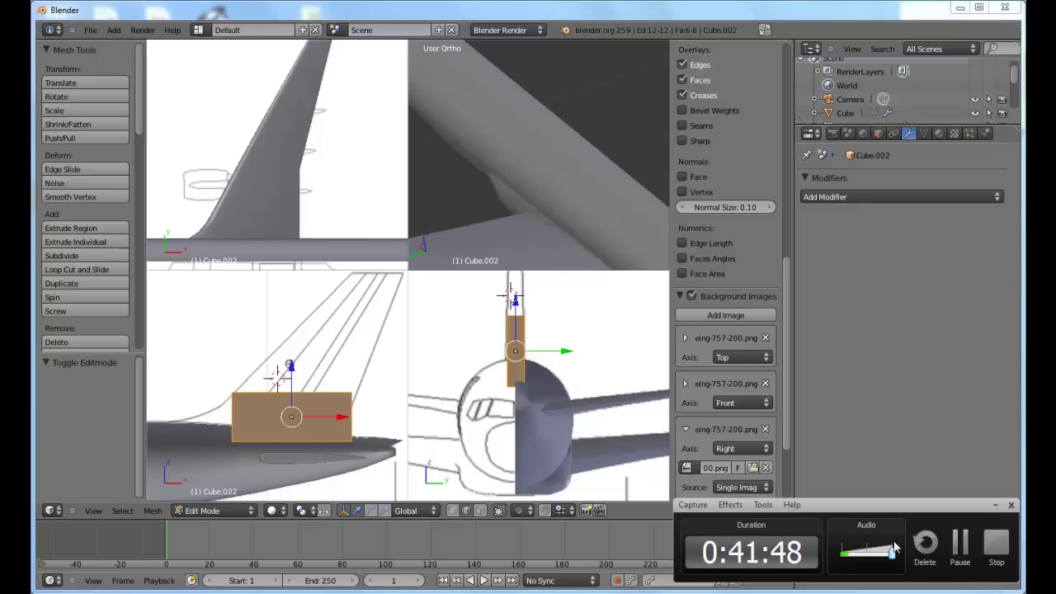
{"action": "left_click", "coordinate": [959, 542]}
{"action": "left_click", "coordinate": [959, 542]}
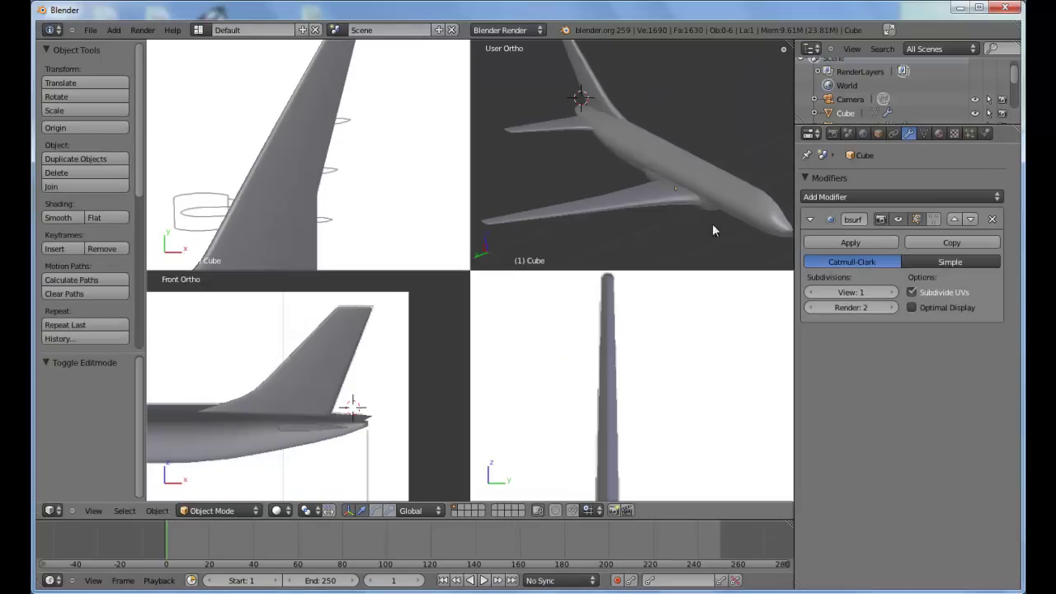
Step: Enter Edit Mode on the wing at its root end and switch to face selection limited to visible faces
{"action": "middle_click_drag", "start_coordinate": [712, 223], "coordinate": [668, 141]}
{"action": "scroll", "coordinate": [692, 153], "scroll_direction": "up", "scroll_amount": 2}
{"action": "key", "text": "Tab"}
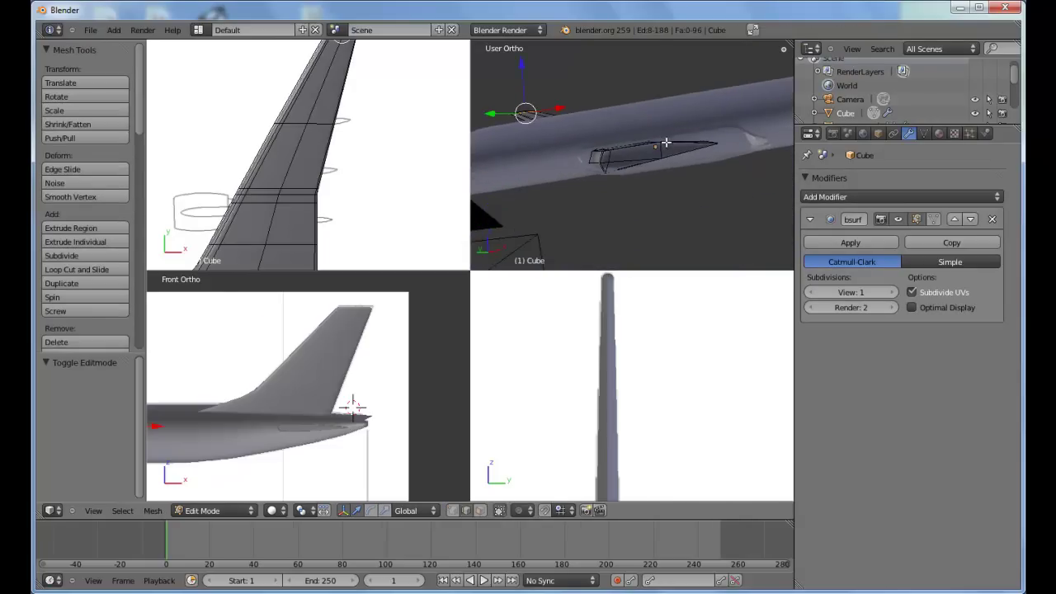
{"action": "scroll", "coordinate": [671, 198], "scroll_direction": "up", "scroll_amount": 3}
{"action": "middle_click_drag", "start_coordinate": [685, 201], "coordinate": [652, 213]}
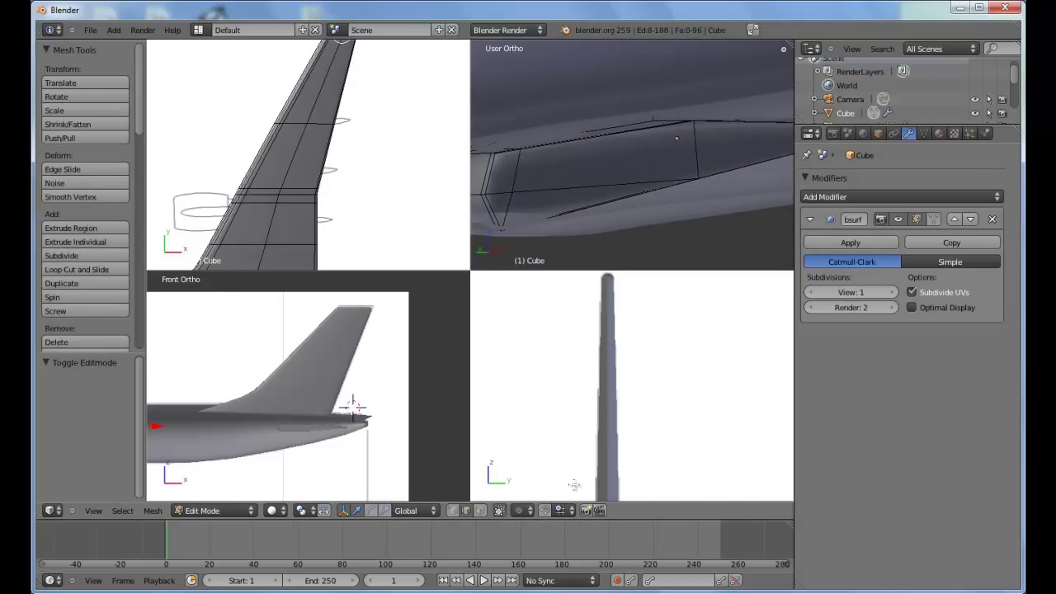
{"action": "left_click", "coordinate": [481, 510]}
{"action": "left_click", "coordinate": [500, 511]}
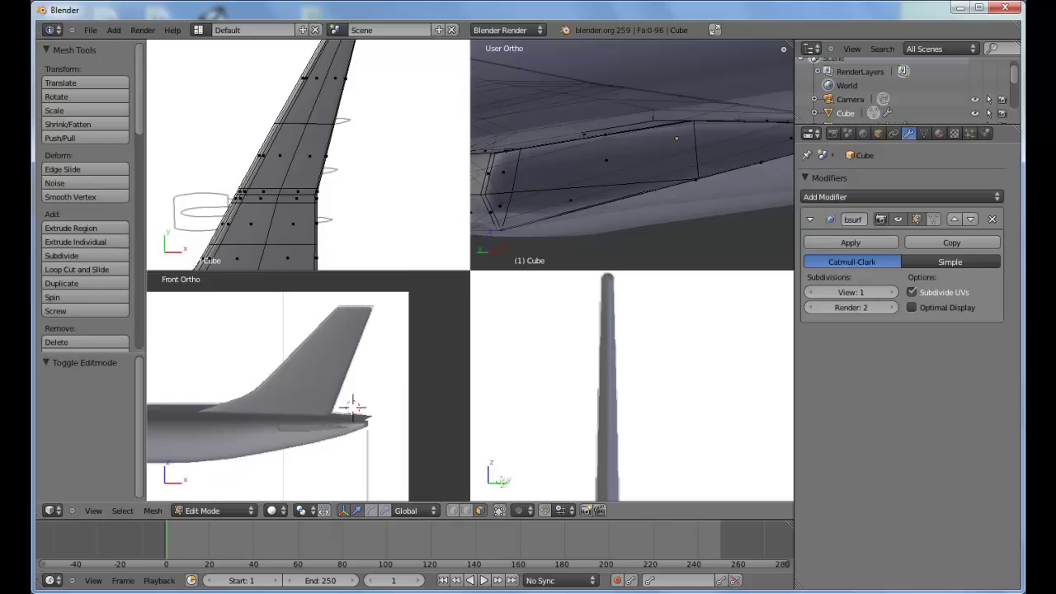
{"action": "left_click", "coordinate": [500, 511]}
Step: Delete the five faces closing the wing's root end inside the fuselage and return to Object Mode
{"action": "key", "text": "c"}
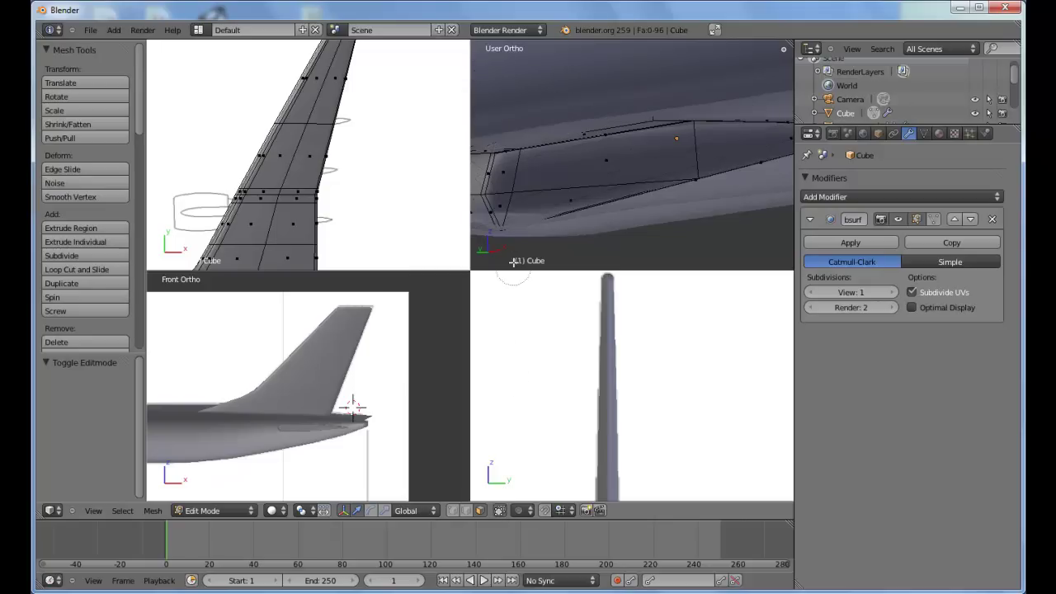
{"action": "left_click", "coordinate": [524, 183]}
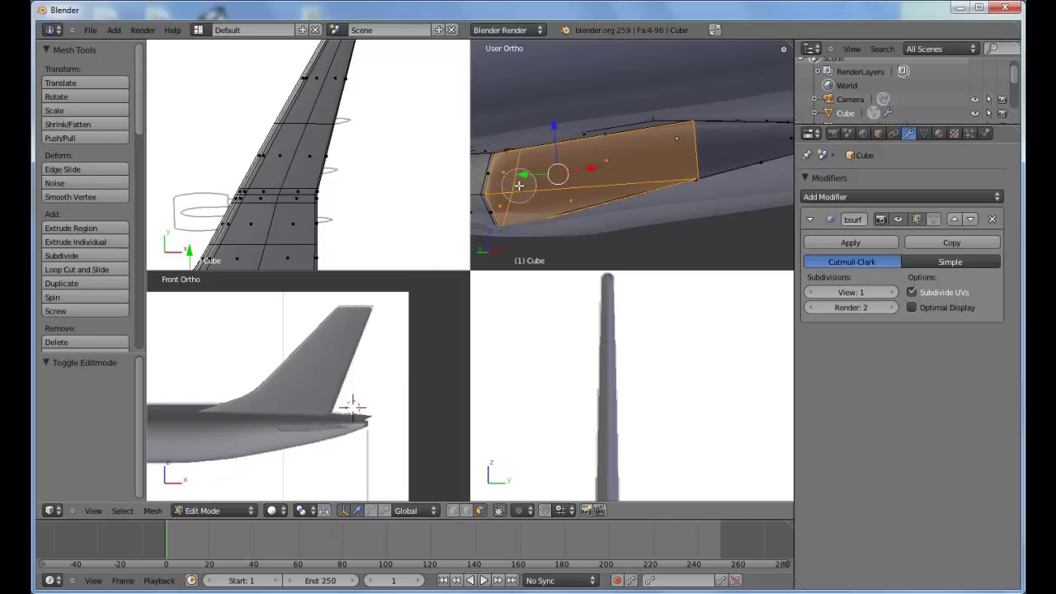
{"action": "left_click", "coordinate": [730, 146]}
{"action": "right_click", "coordinate": [729, 146]}
{"action": "key", "text": "x"}
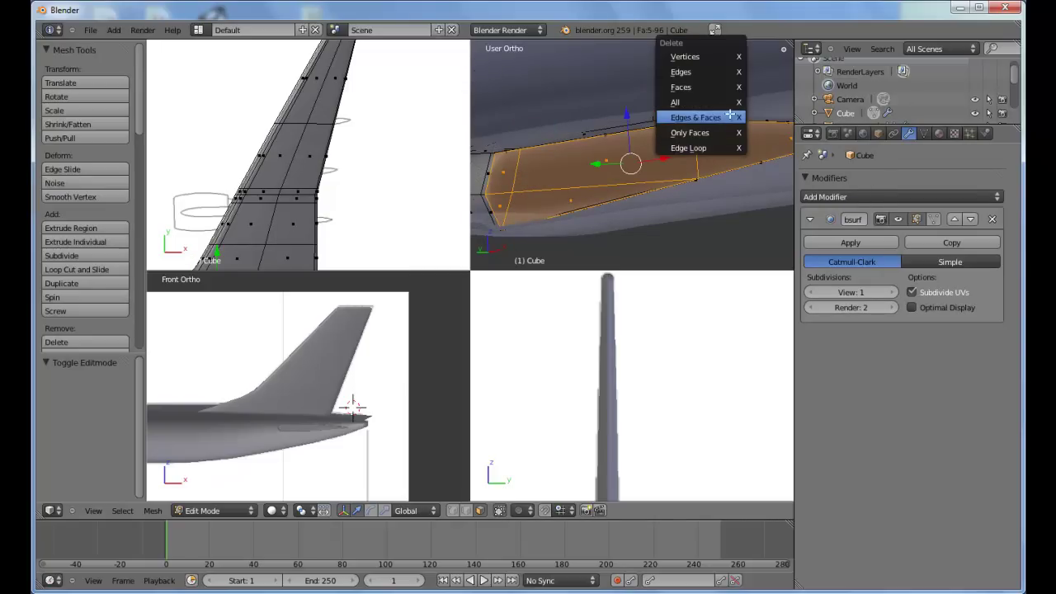
{"action": "left_click", "coordinate": [733, 87]}
{"action": "key", "text": "Tab"}
{"action": "middle_click_drag", "start_coordinate": [719, 134], "coordinate": [668, 165]}
{"action": "middle_click_drag", "start_coordinate": [670, 126], "coordinate": [600, 154]}
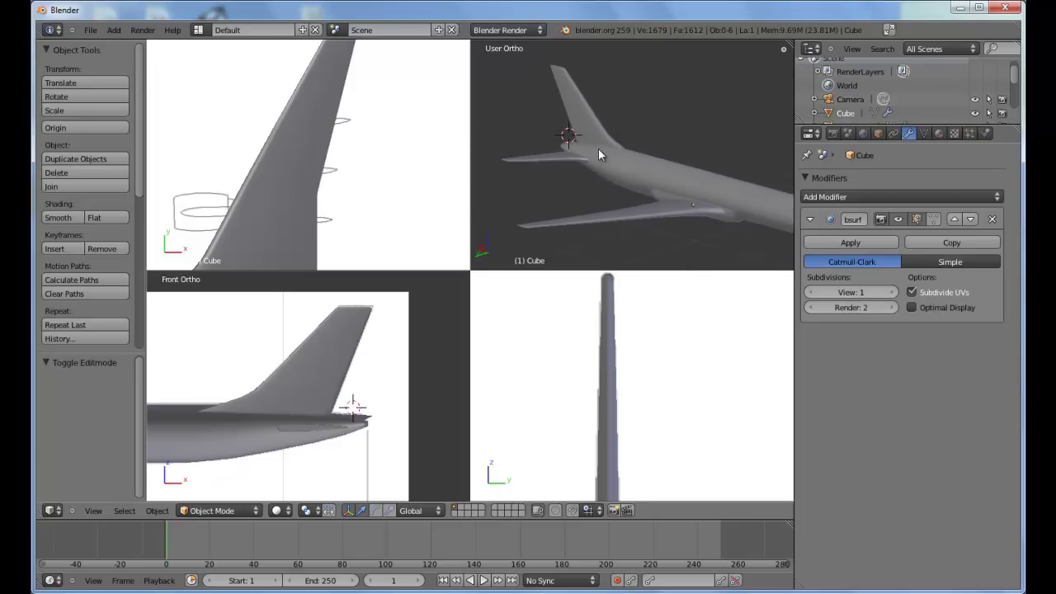
Step: Save the file as "boeing 757---200" in D:\New folder
{"action": "key", "text": "ctrl+s"}
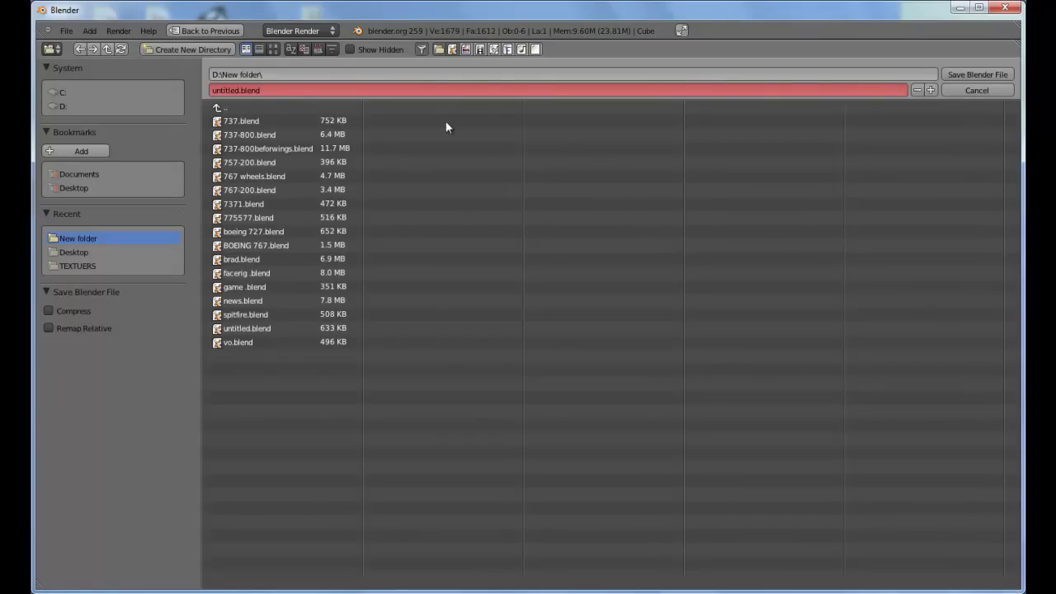
{"action": "left_click", "coordinate": [283, 90]}
{"action": "type", "text": "boeing 757---200"}
{"action": "left_click", "coordinate": [993, 75]}
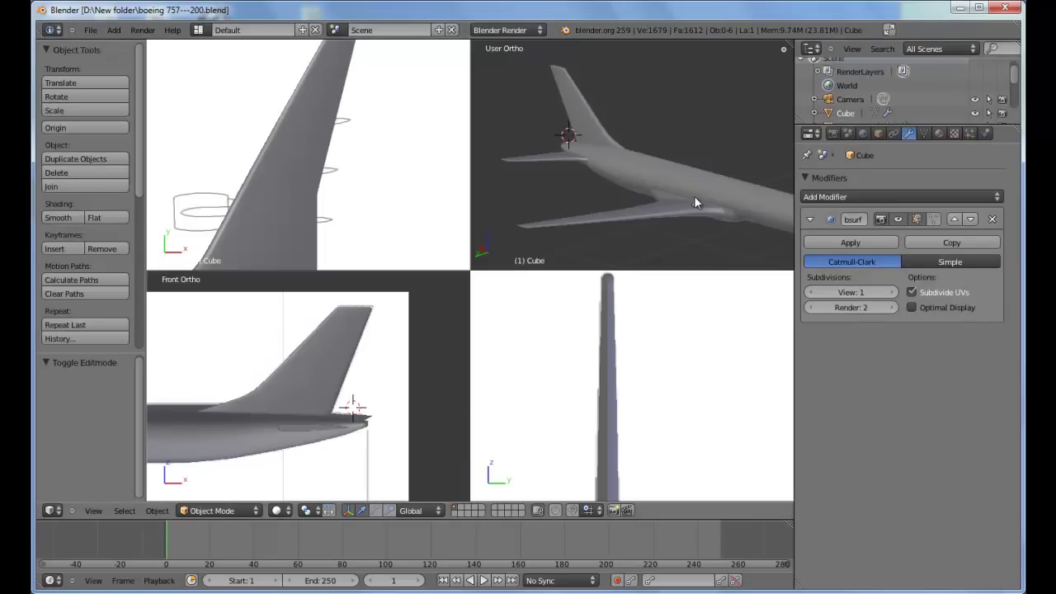
Step: Save over the existing boeing 757---200.blend file several times
{"action": "left_click", "coordinate": [90, 30]}
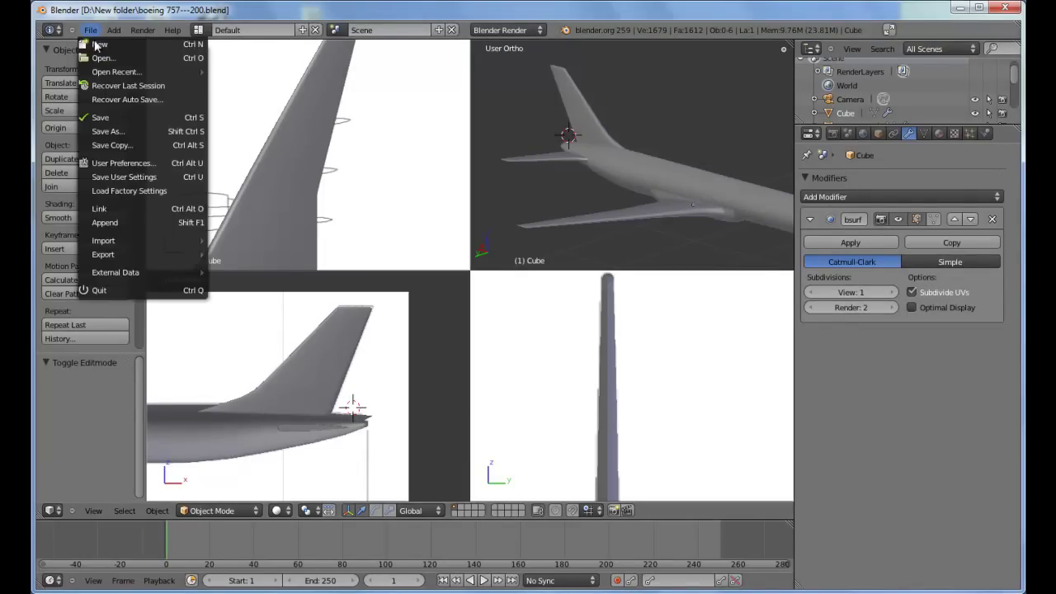
{"action": "key", "text": "ctrl+s"}
{"action": "left_click", "coordinate": [428, 113]}
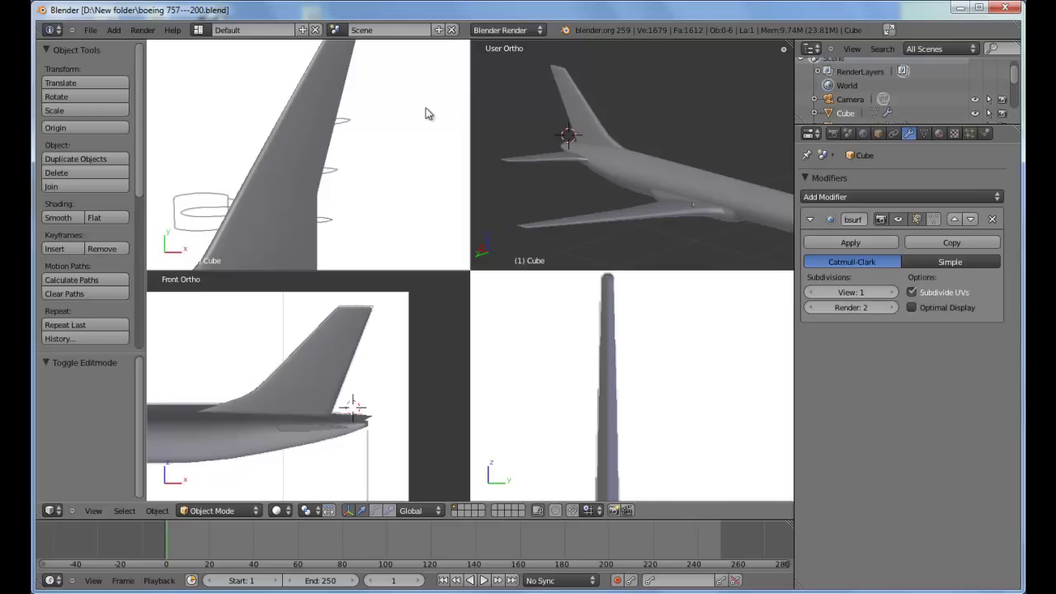
{"action": "key", "text": "ctrl+s"}
{"action": "left_click", "coordinate": [426, 108]}
{"action": "key", "text": "ctrl+s"}
{"action": "left_click", "coordinate": [426, 109]}
{"action": "key", "text": "ctrl+s"}
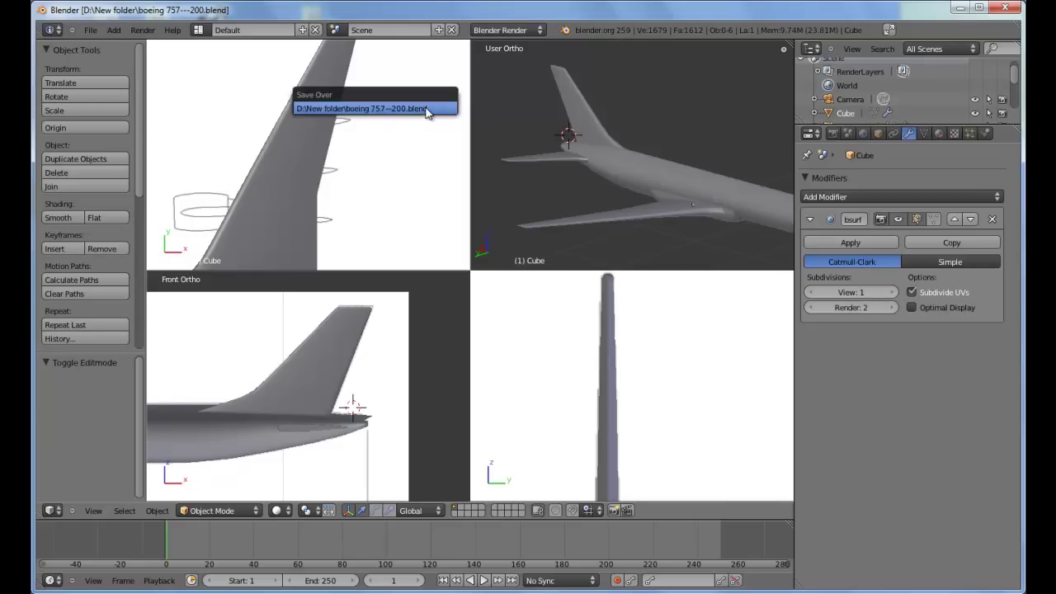
{"action": "left_click", "coordinate": [426, 108]}
Step: Select the wing and apply its Subdivision Surface modifier
{"action": "middle_click_drag", "start_coordinate": [577, 170], "coordinate": [612, 115]}
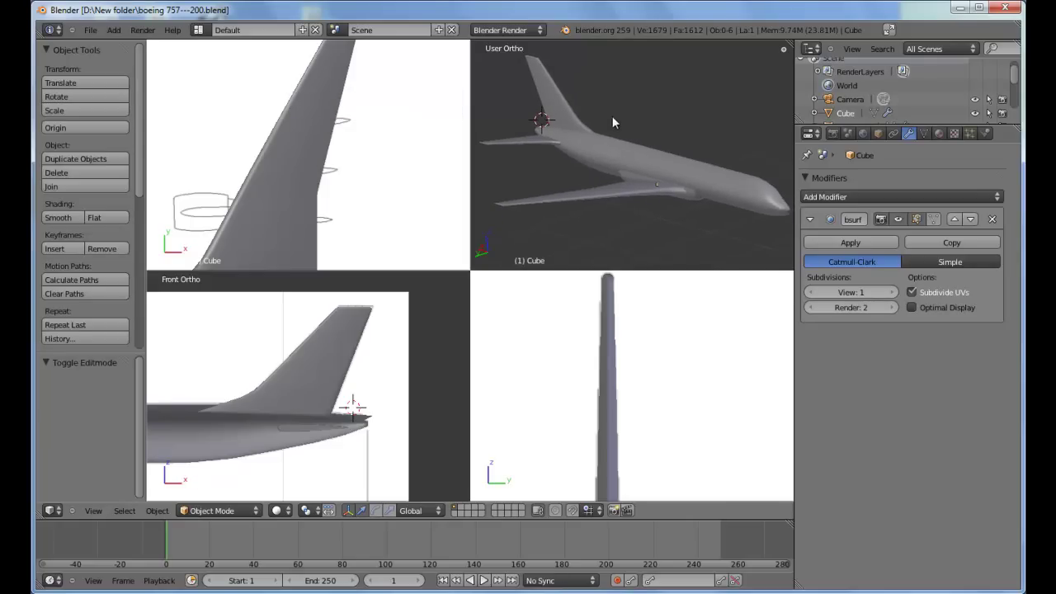
{"action": "scroll", "coordinate": [663, 151], "scroll_direction": "up", "scroll_amount": 2}
{"action": "middle_click_drag", "start_coordinate": [665, 156], "coordinate": [670, 199]}
{"action": "right_click", "coordinate": [645, 206]}
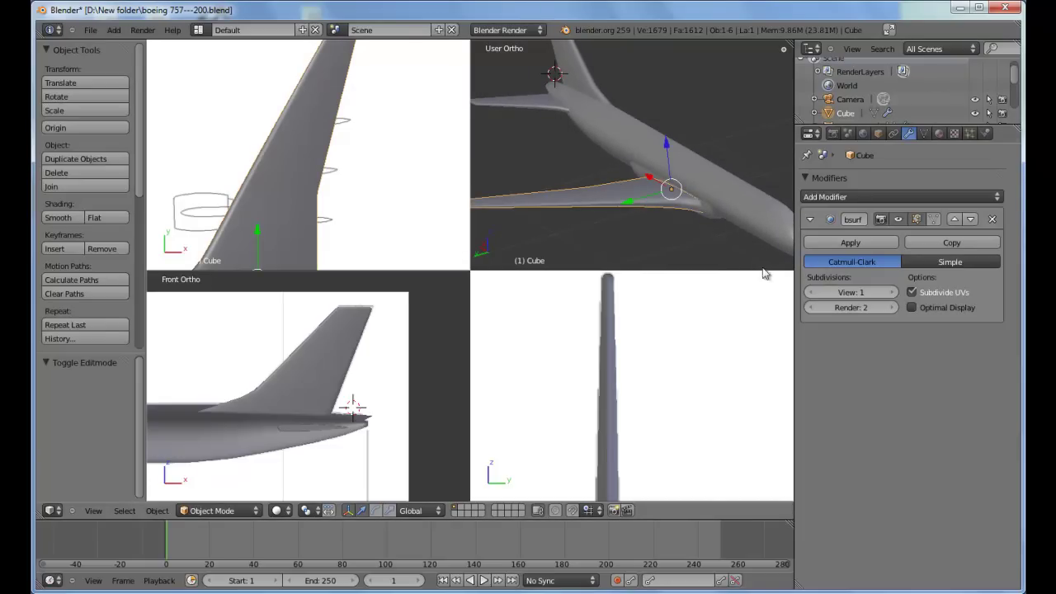
{"action": "middle_click_drag", "start_coordinate": [760, 266], "coordinate": [747, 228]}
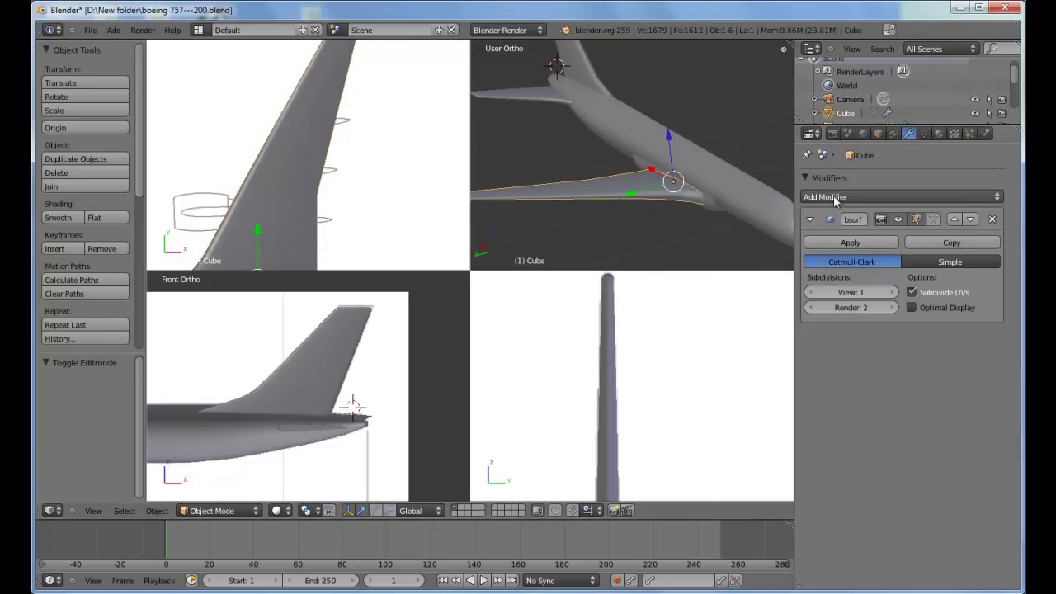
{"action": "right_click", "coordinate": [764, 188]}
{"action": "right_click", "coordinate": [668, 186]}
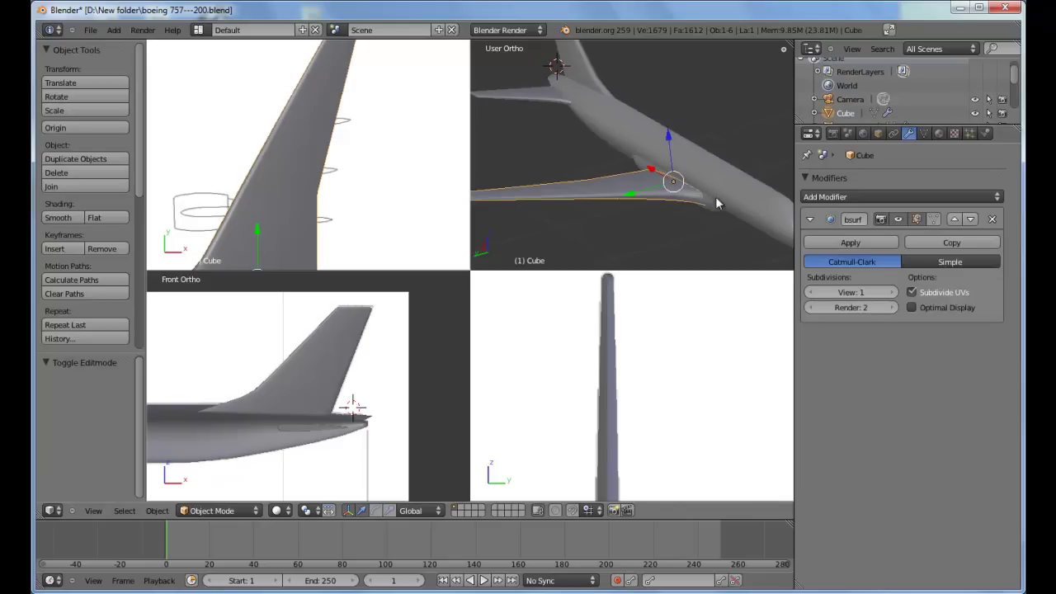
{"action": "left_click", "coordinate": [851, 242]}
Step: Apply the Subdivision Surface modifiers of the horizontal stabilizer and the vertical fin
{"action": "right_click", "coordinate": [551, 91]}
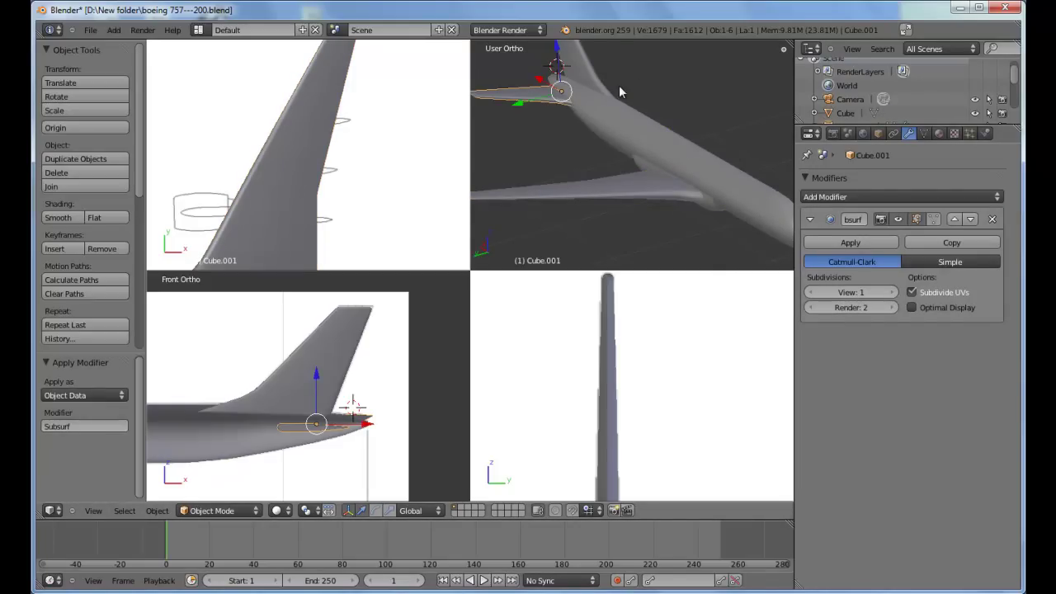
{"action": "middle_click_drag", "start_coordinate": [619, 85], "coordinate": [656, 120], "text": "shift"}
{"action": "left_click", "coordinate": [851, 243]}
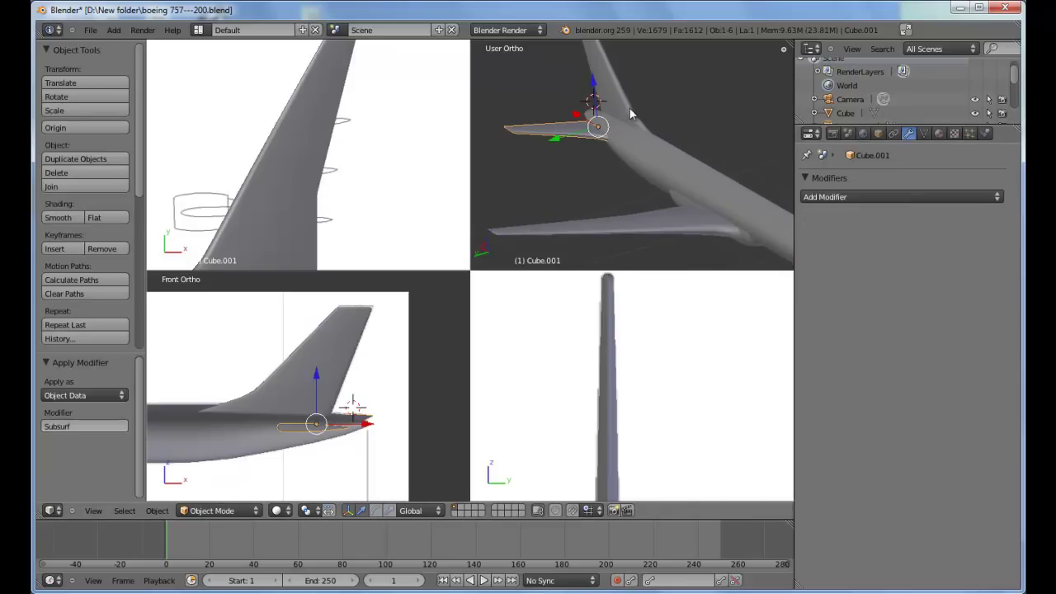
{"action": "right_click", "coordinate": [630, 108]}
{"action": "left_click", "coordinate": [851, 242]}
Step: Select the vertical fin, wing, horizontal stabilizer and fuselage, with the fuselage active, and join them into one object
{"action": "right_click", "coordinate": [584, 130], "text": "shift"}
{"action": "right_click", "coordinate": [634, 211], "text": "shift"}
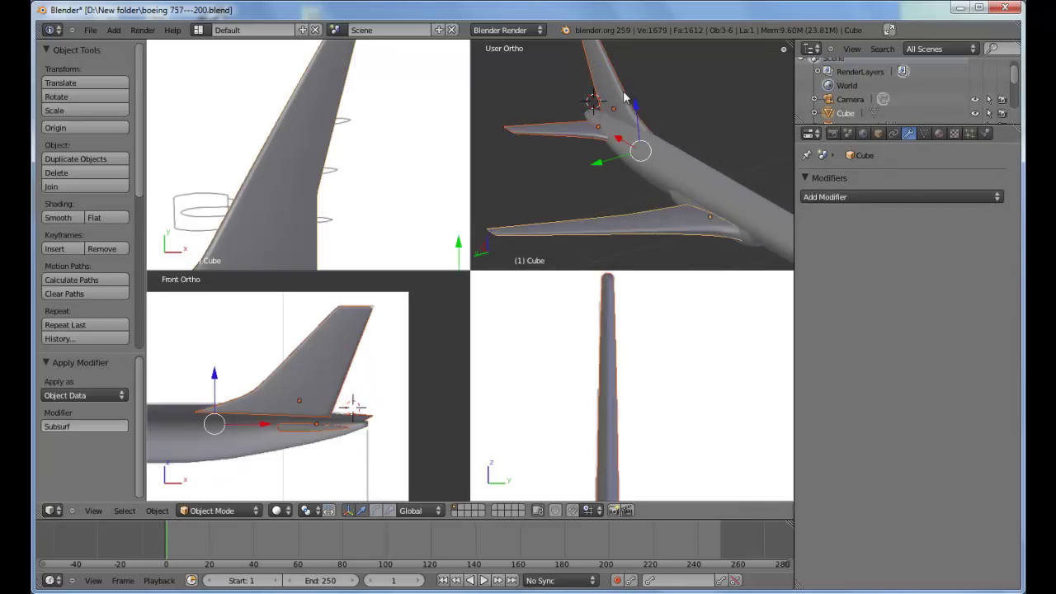
{"action": "right_click", "coordinate": [625, 97]}
{"action": "right_click", "coordinate": [678, 216], "text": "shift"}
{"action": "right_click", "coordinate": [578, 134], "text": "shift"}
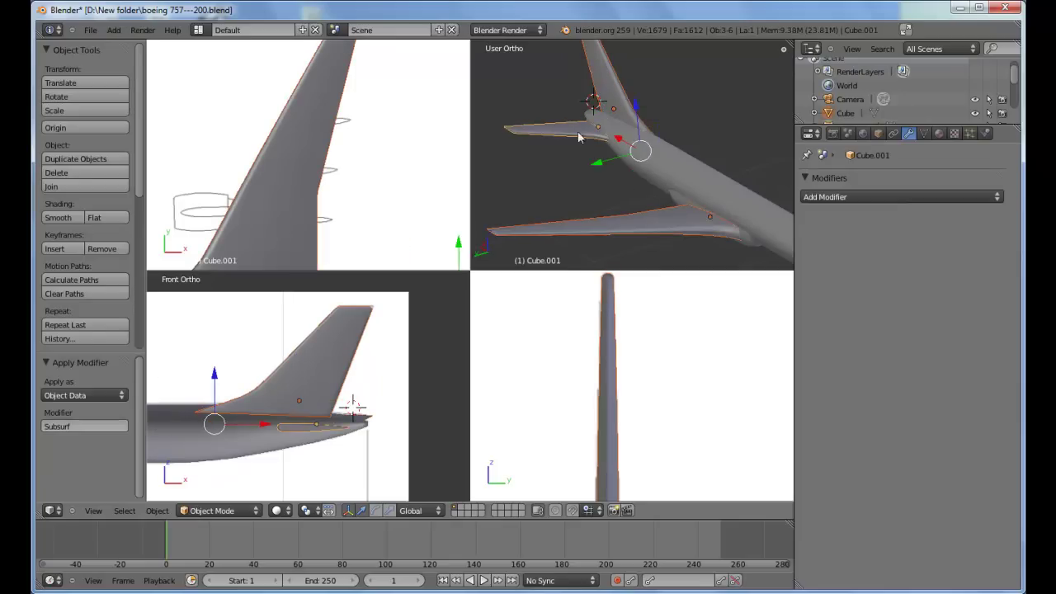
{"action": "middle_click_drag", "start_coordinate": [670, 189], "coordinate": [642, 178], "text": "shift"}
{"action": "right_click", "coordinate": [684, 180], "text": "shift"}
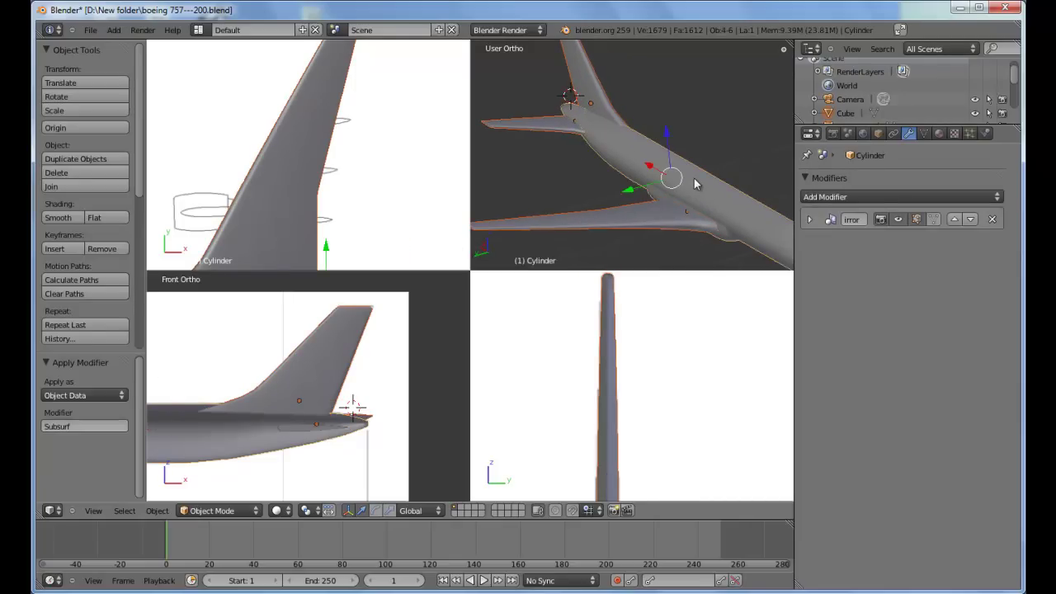
{"action": "key", "text": "ctrl+j"}
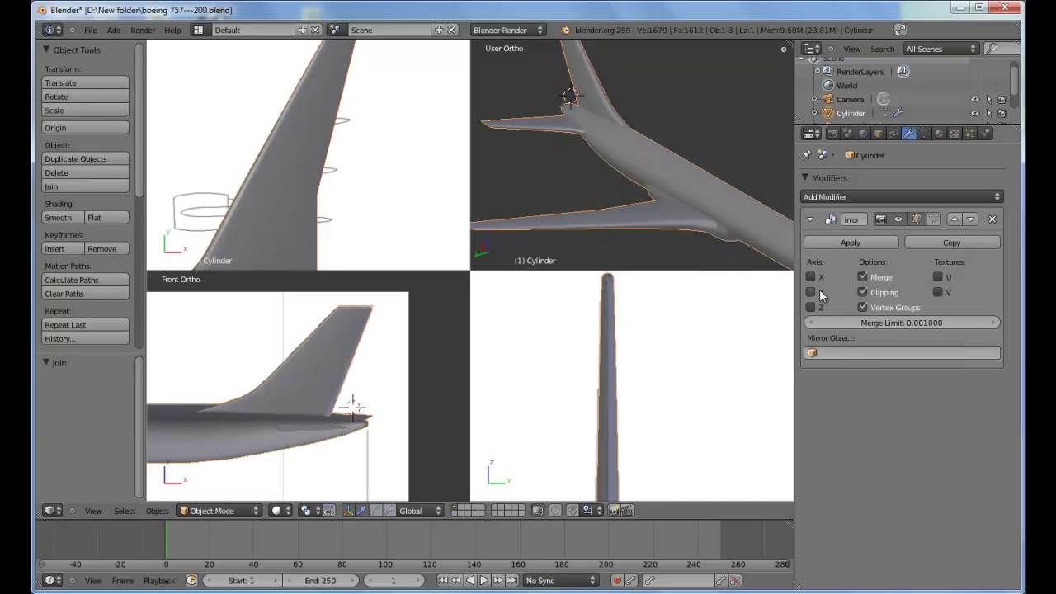
Step: Enable the Y axis in the joined aircraft's Mirror modifier, and deselect everything
{"action": "left_click", "coordinate": [820, 288]}
{"action": "middle_click_drag", "start_coordinate": [743, 222], "coordinate": [634, 153]}
{"action": "key", "text": "a"}
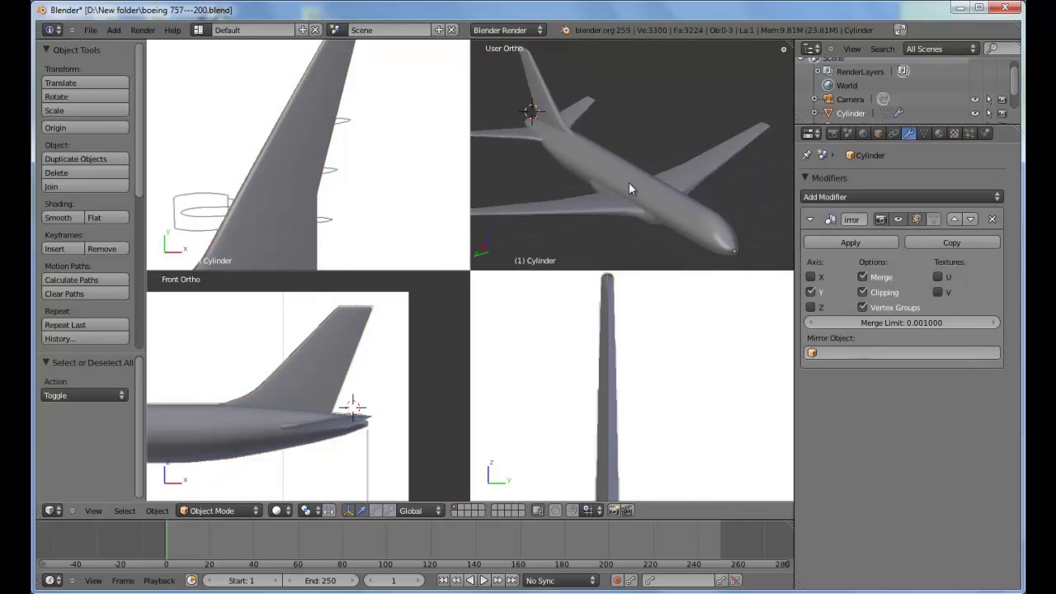
Step: In camera view, lower the camera to about Z 0.114 and rotate it upward to frame the whole aircraft from below
{"action": "key", "text": "KP_0"}
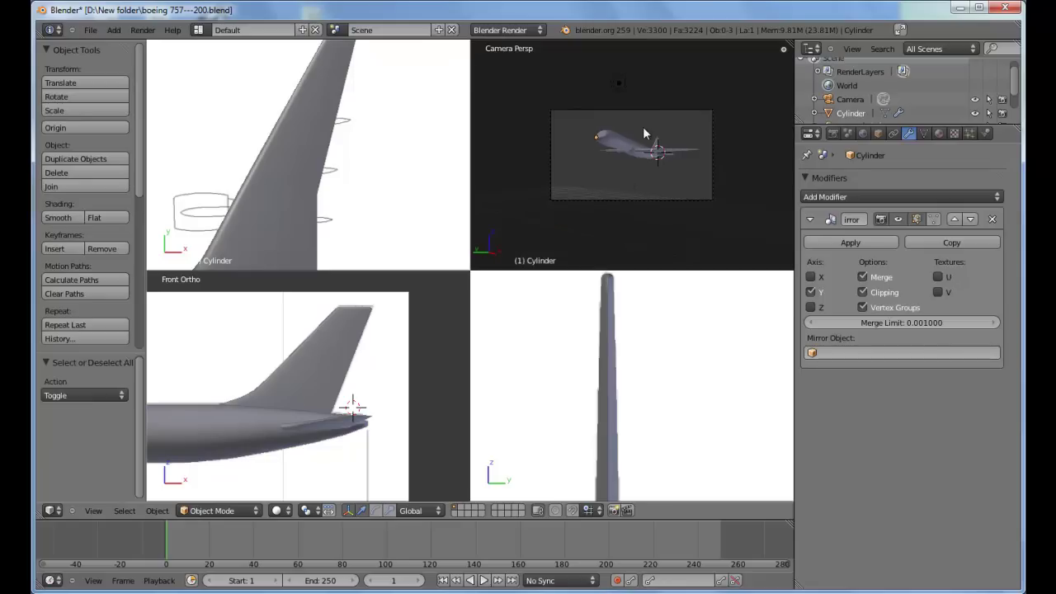
{"action": "right_click", "coordinate": [693, 109]}
{"action": "key", "text": "g"}
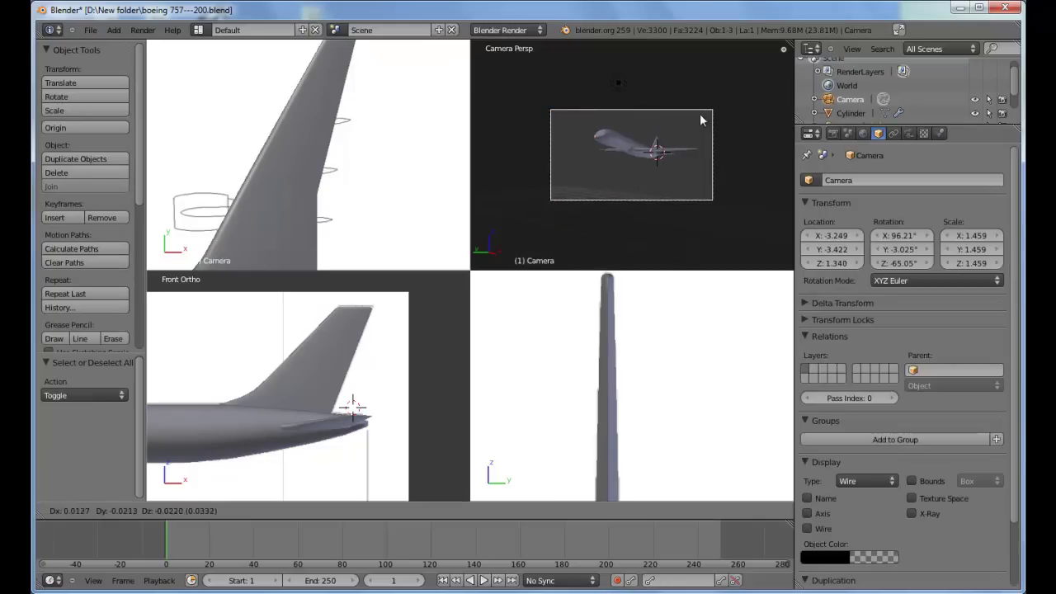
{"action": "left_click", "coordinate": [715, 153]}
{"action": "key", "text": "r"}
{"action": "key", "text": "r"}
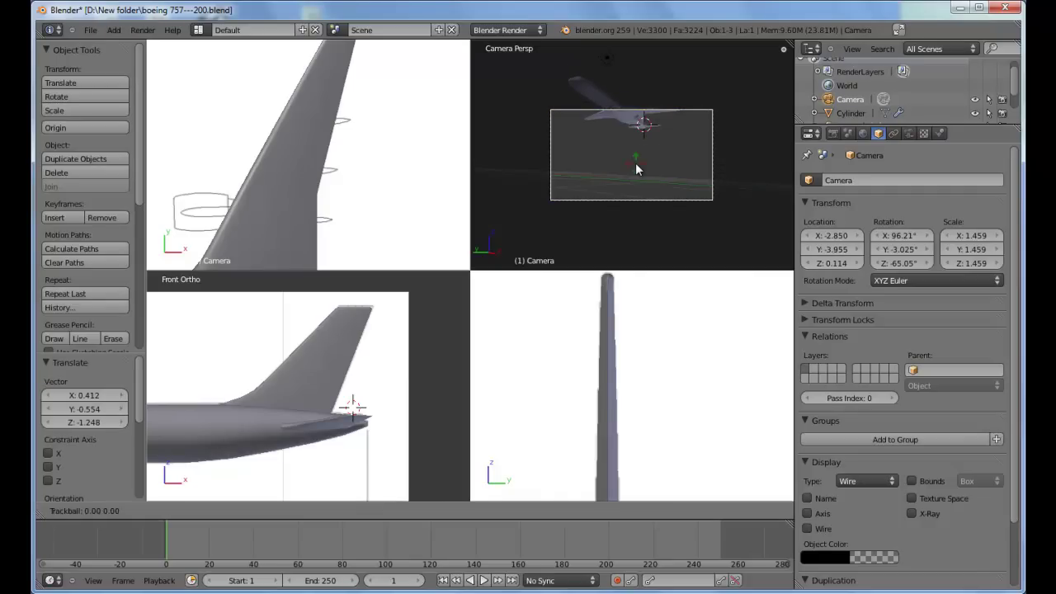
{"action": "left_click", "coordinate": [644, 178]}
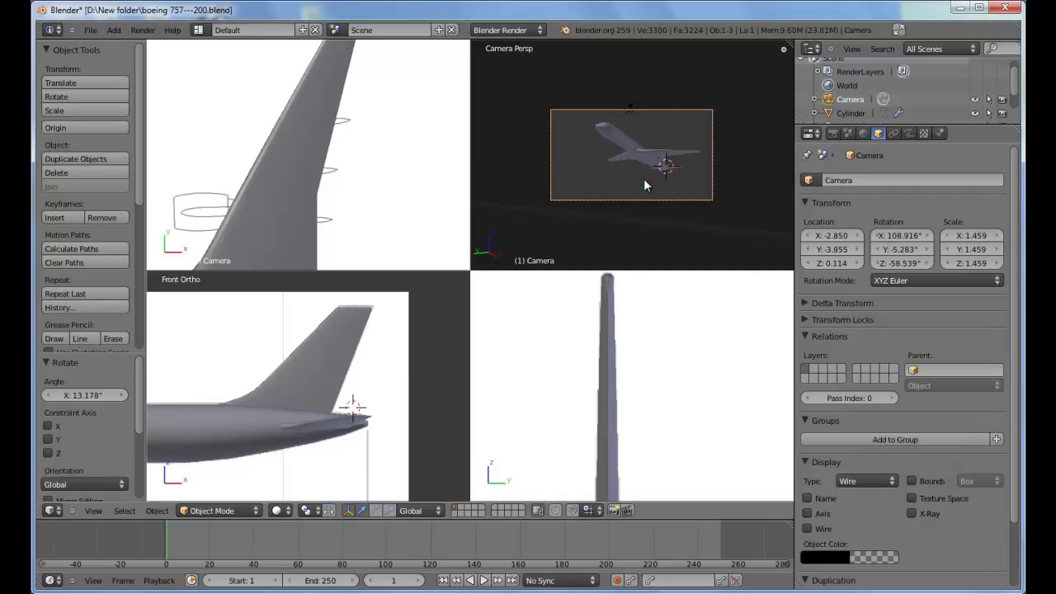
Step: Render the aircraft from the low camera angle twice and close the render each time
{"action": "key", "text": "F12"}
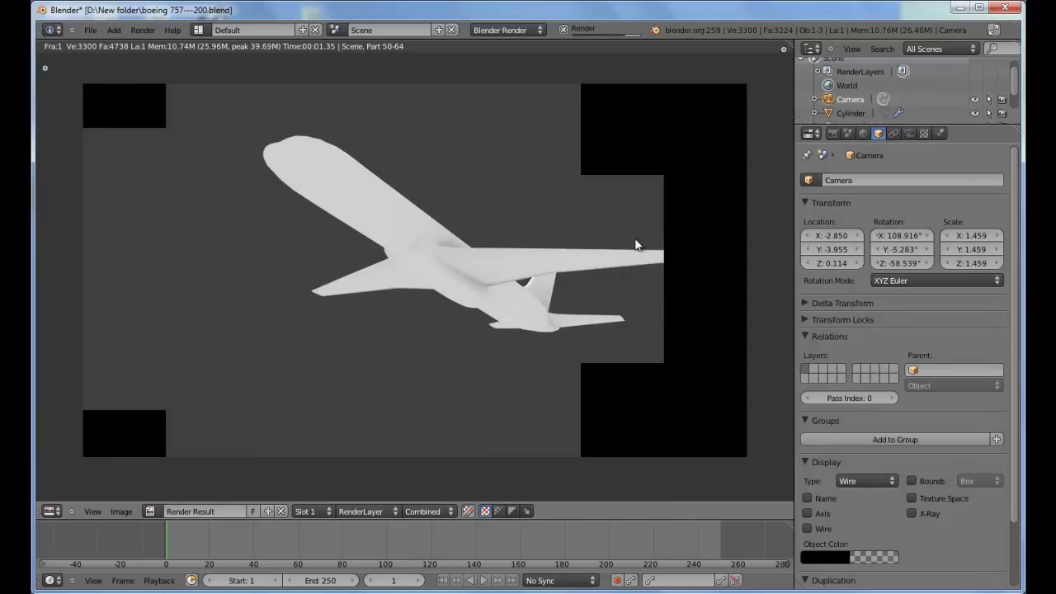
{"action": "key", "text": "Escape"}
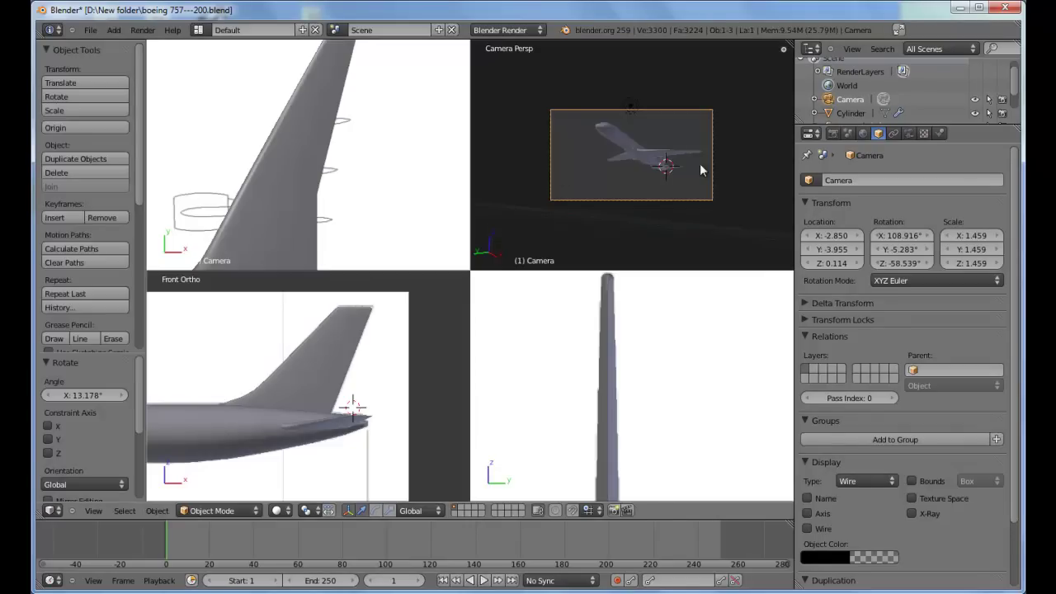
{"action": "key", "text": "F12"}
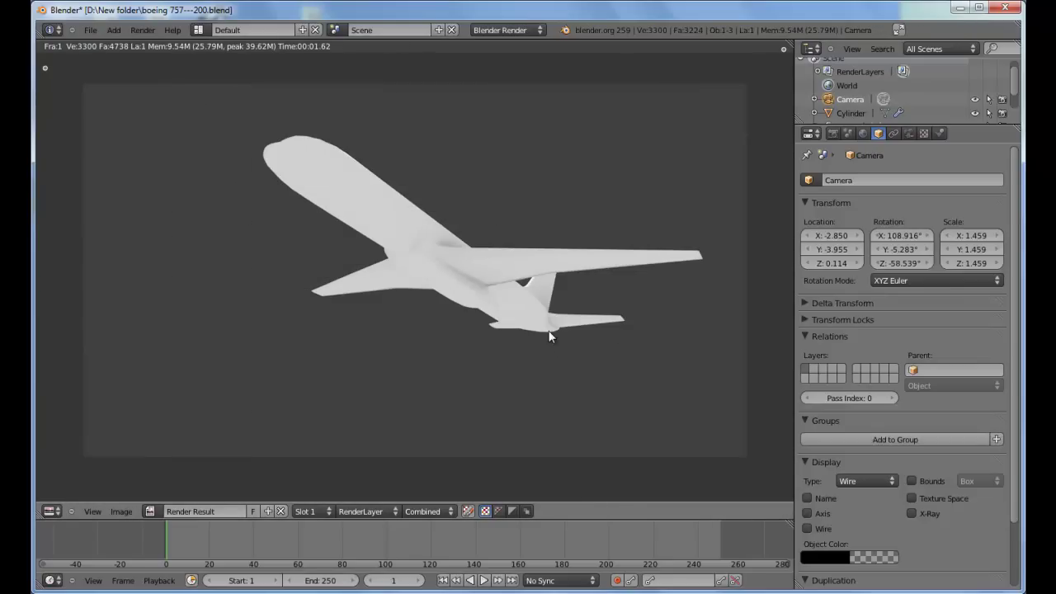
{"action": "key", "text": "Escape"}
Step: Raise the camera to about Z 3.281 and rotate it to about X 69°, Y 2.7°, Z -48° to look down towards the aircraft
{"action": "key", "text": "g"}
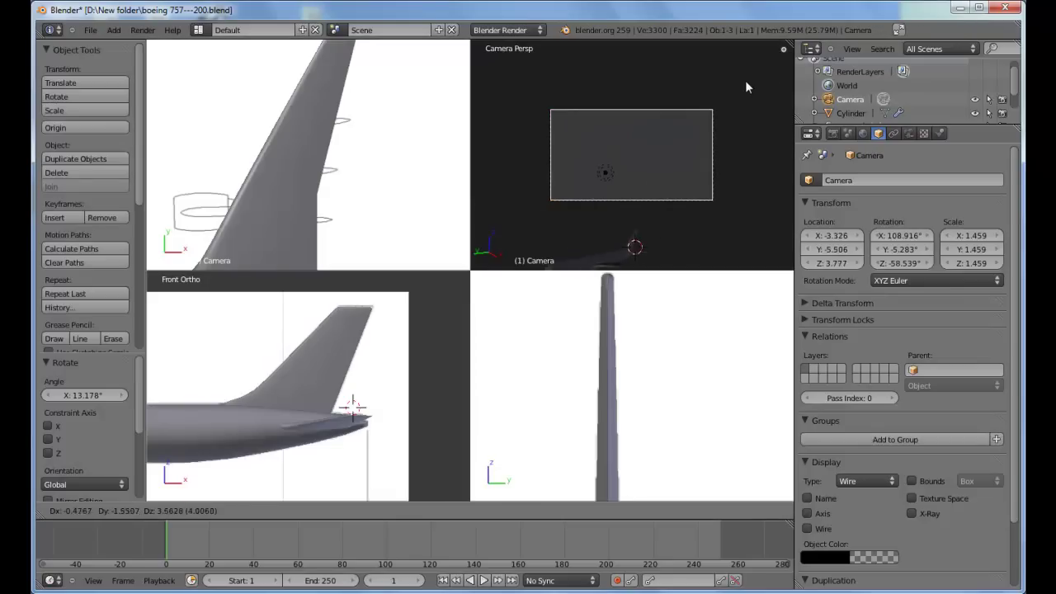
{"action": "left_click", "coordinate": [689, 99]}
{"action": "key", "text": "r"}
{"action": "key", "text": "r"}
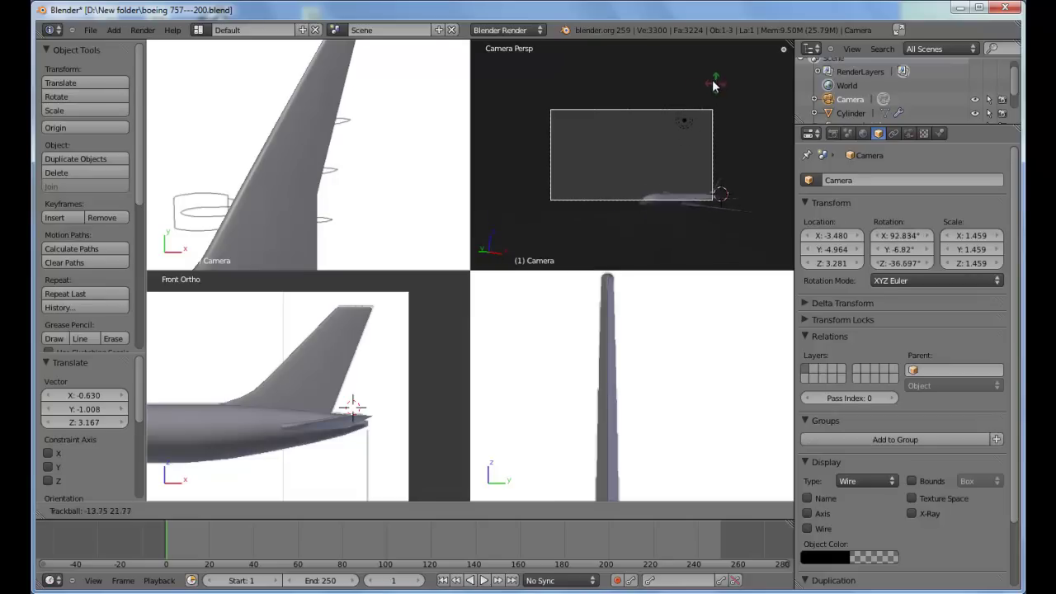
{"action": "left_click", "coordinate": [698, 76]}
{"action": "key", "text": "r"}
{"action": "left_click", "coordinate": [721, 80]}
{"action": "key", "text": "r"}
{"action": "key", "text": "r"}
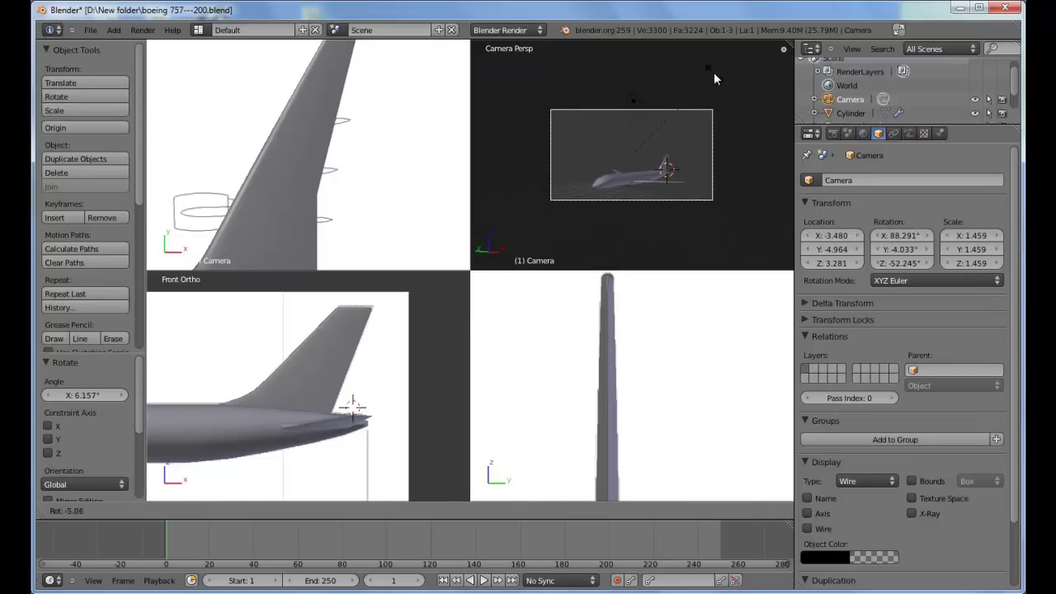
{"action": "left_click", "coordinate": [726, 86]}
Step: Move the camera to about X -2.728, Y -4.920, Z 4.792 to frame the aircraft from above, and render the image
{"action": "key", "text": "g"}
{"action": "left_click", "coordinate": [736, 40]}
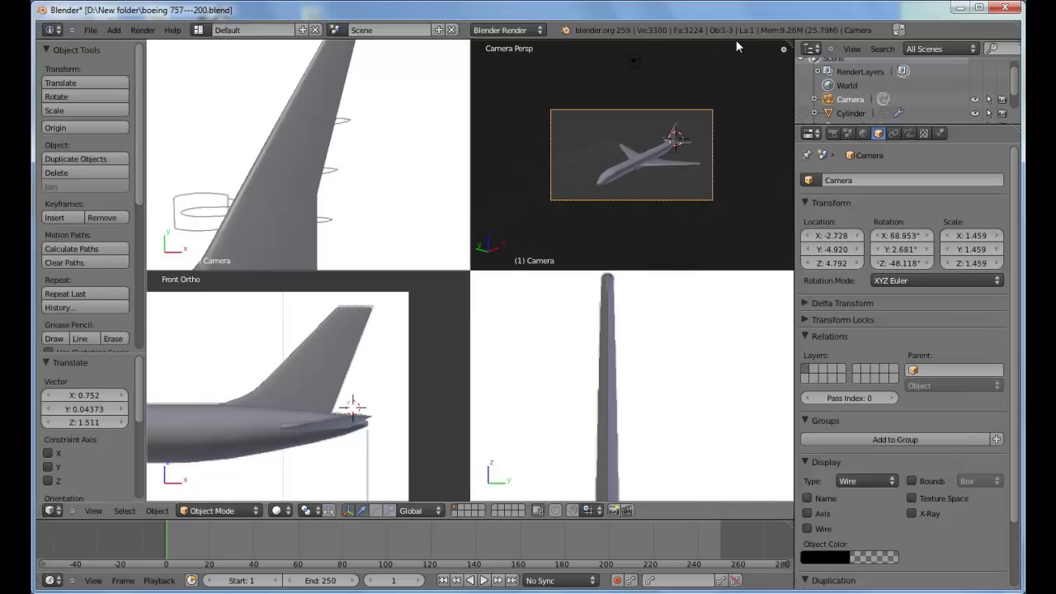
{"action": "key", "text": "F12"}
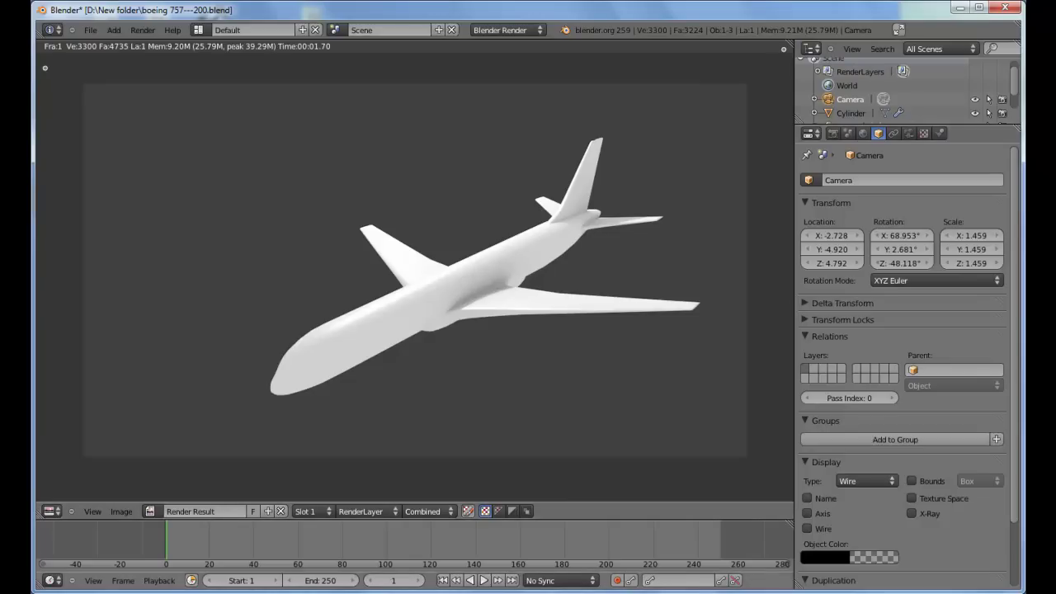
{"action": "left_click", "coordinate": [392, 548]}
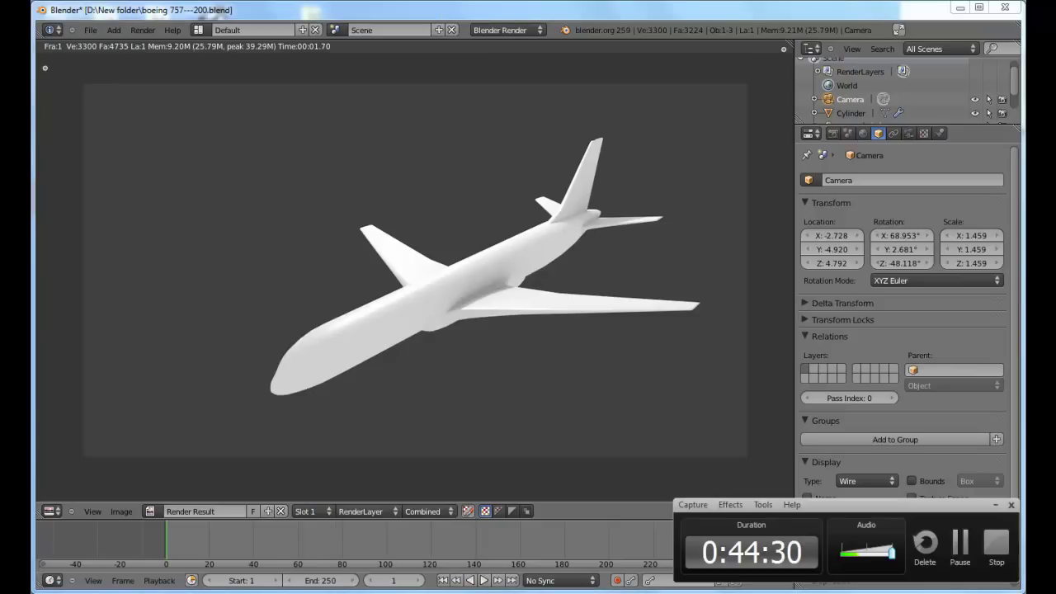